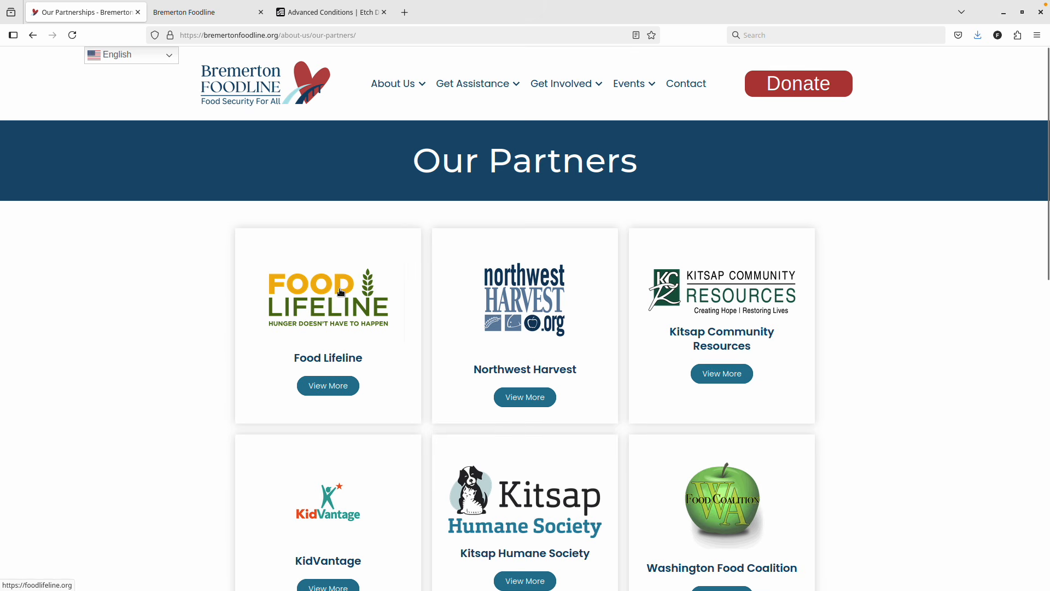
Review the Our Partners page, then open Our Supporters from the About Us menu.
scroll(368, 270, "down", 15)
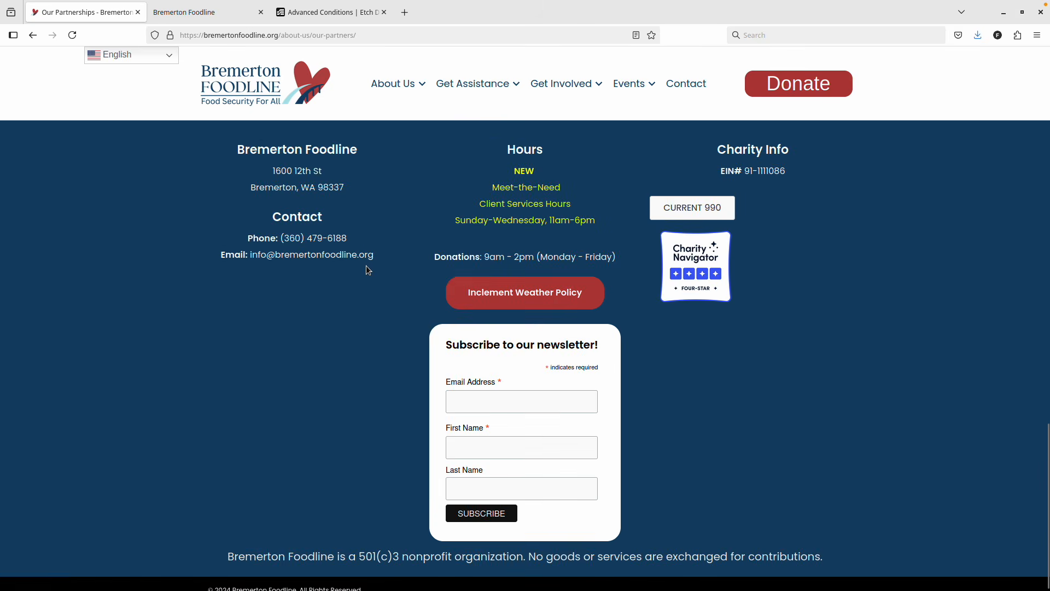
scroll(365, 265, "up", 10)
scroll(363, 270, "up", 6)
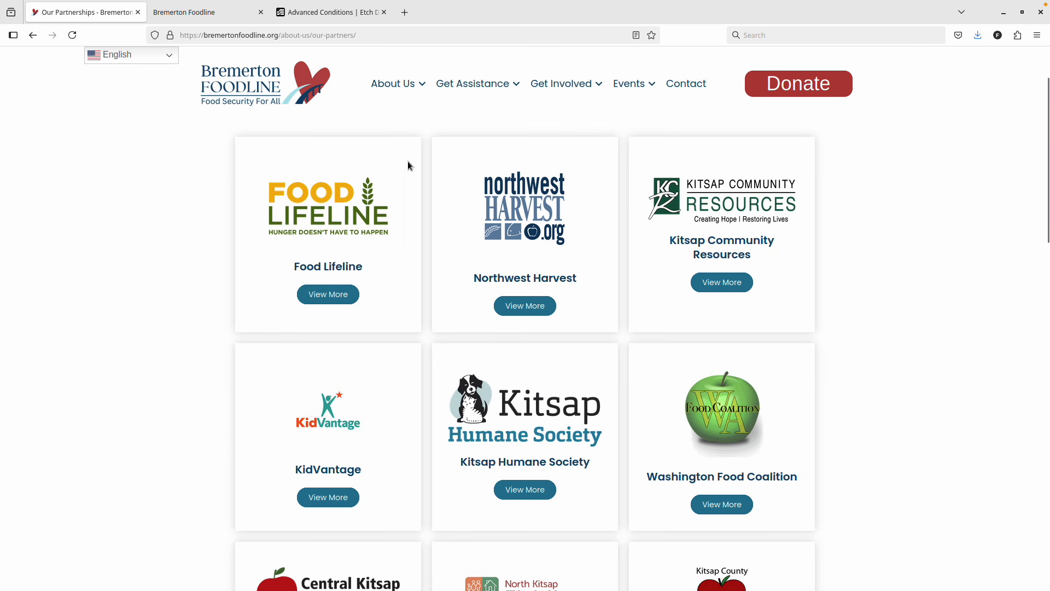
scroll(407, 164, "up", 2)
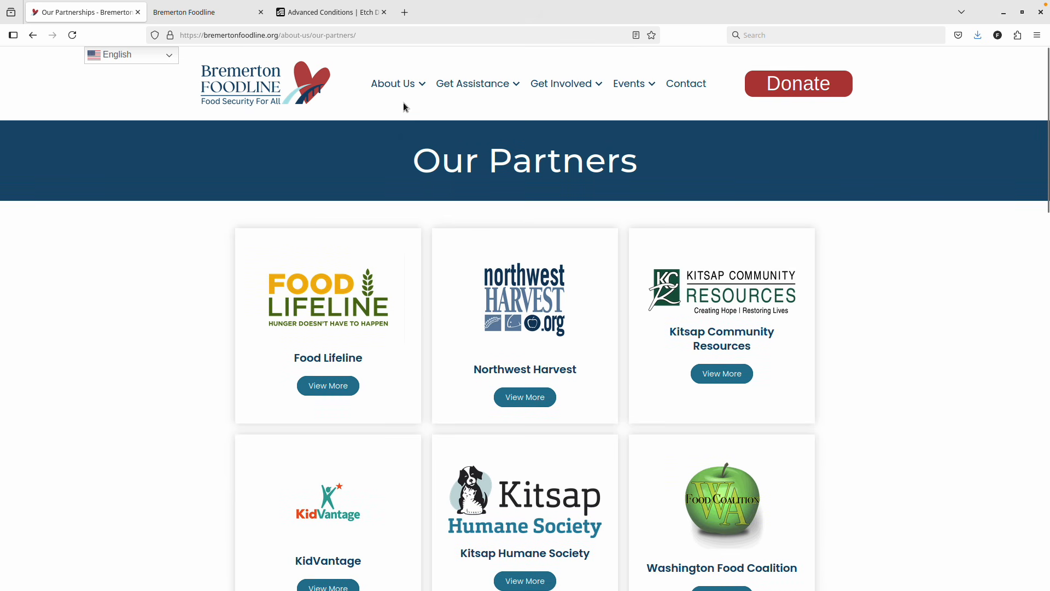
mouse_move(398, 85)
left_click(407, 204)
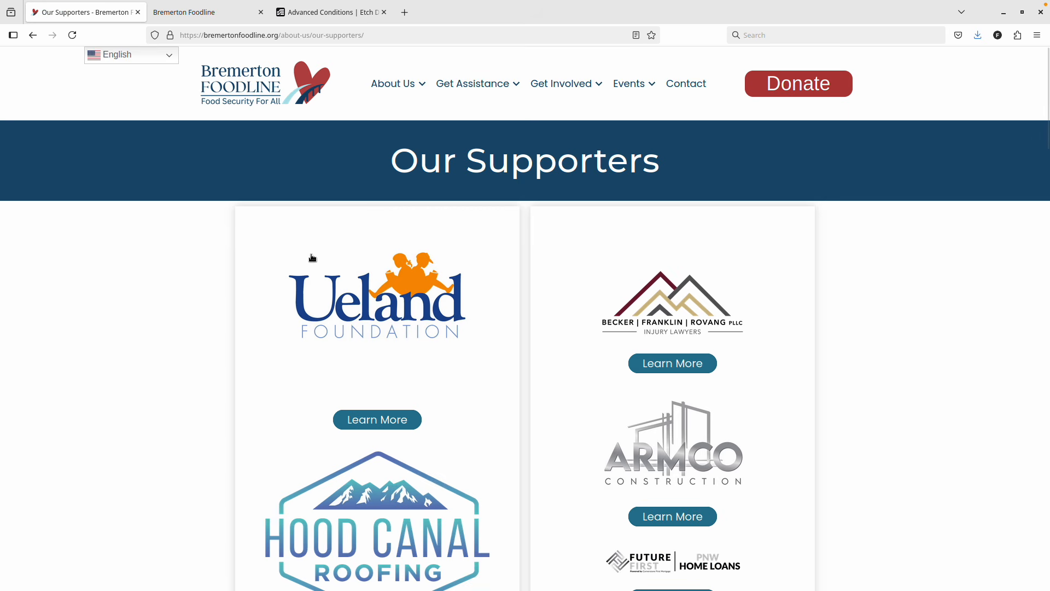
scroll(312, 258, "down", 1)
scroll(461, 293, "down", 2)
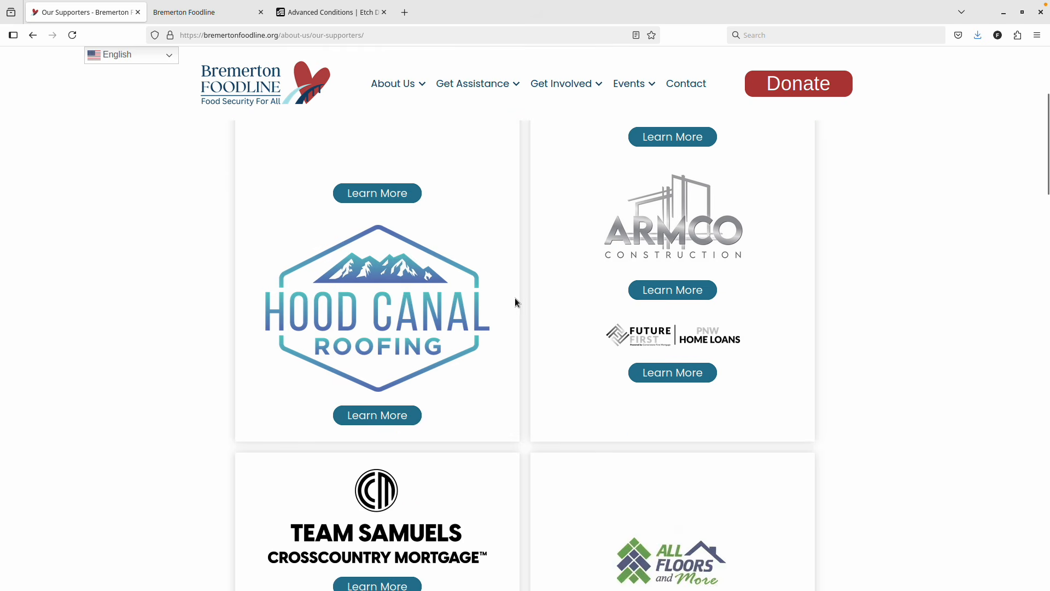
scroll(447, 323, "down", 3)
scroll(440, 316, "down", 9)
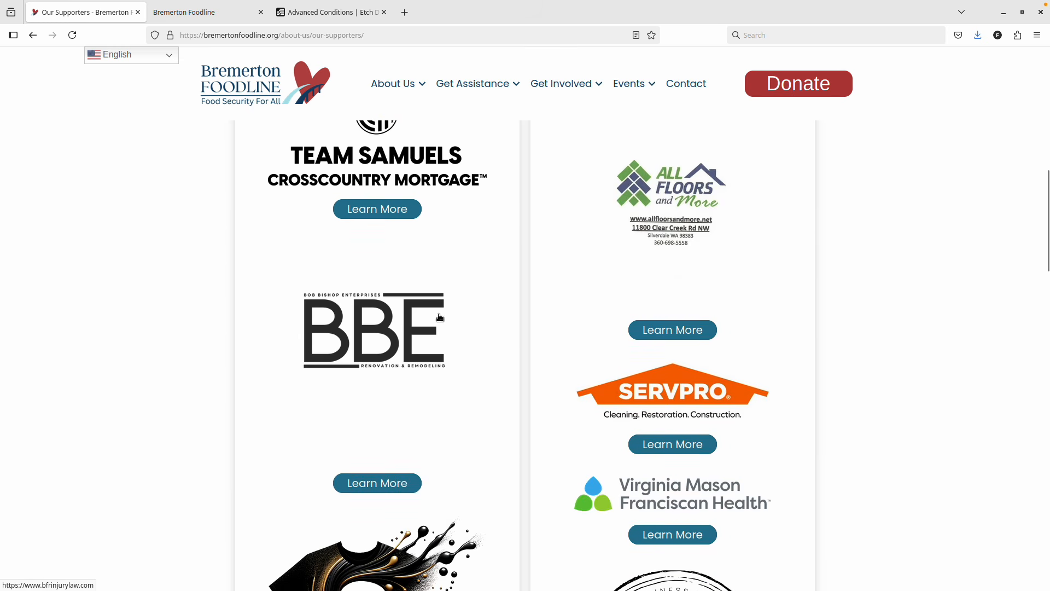
scroll(440, 319, "down", 2)
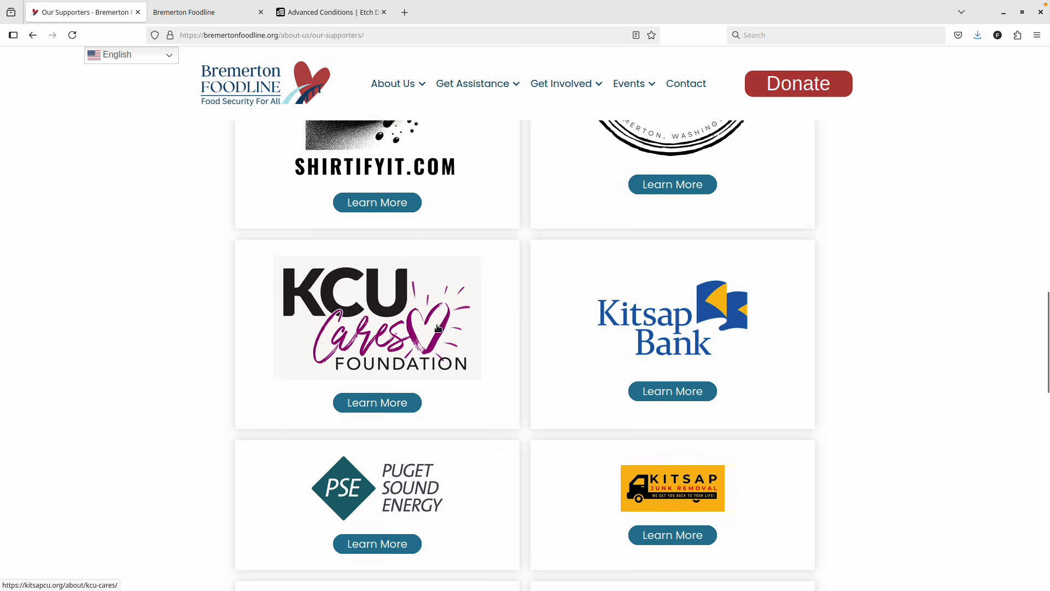
scroll(583, 362, "down", 4)
scroll(582, 363, "down", 5)
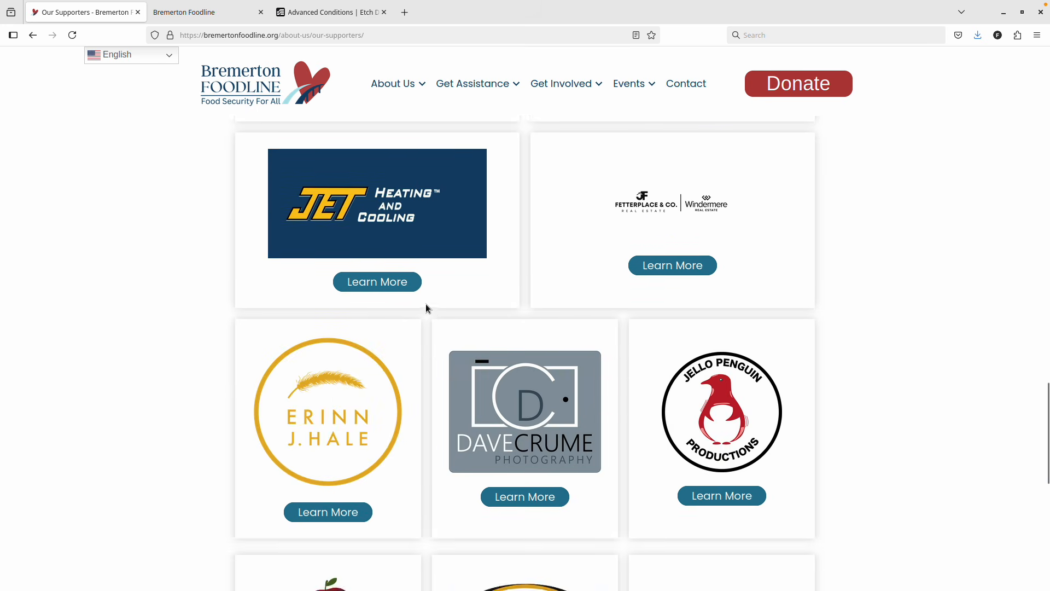
scroll(389, 269, "down", 9)
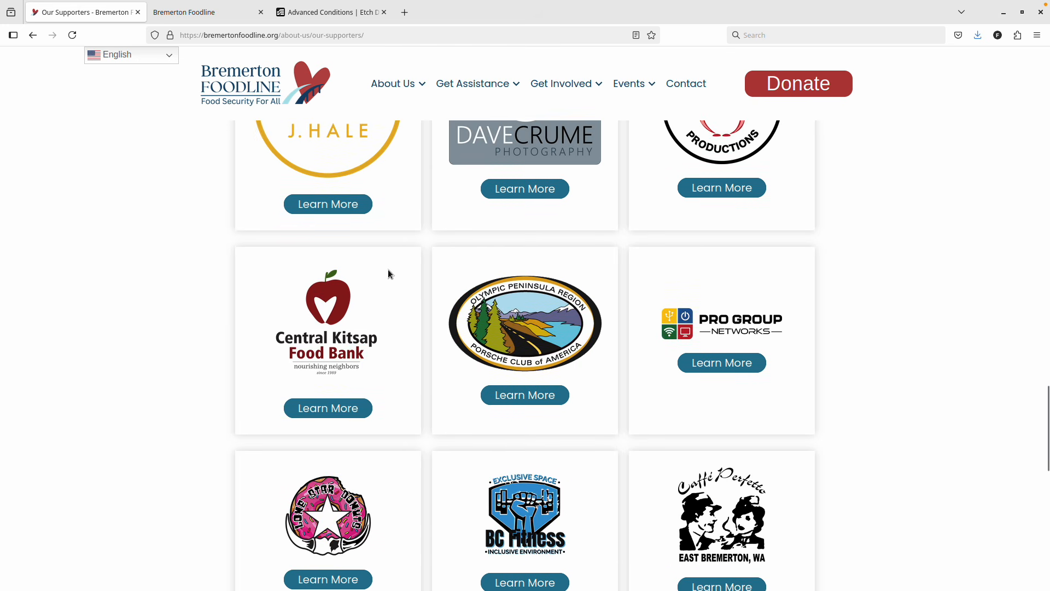
scroll(391, 277, "up", 2)
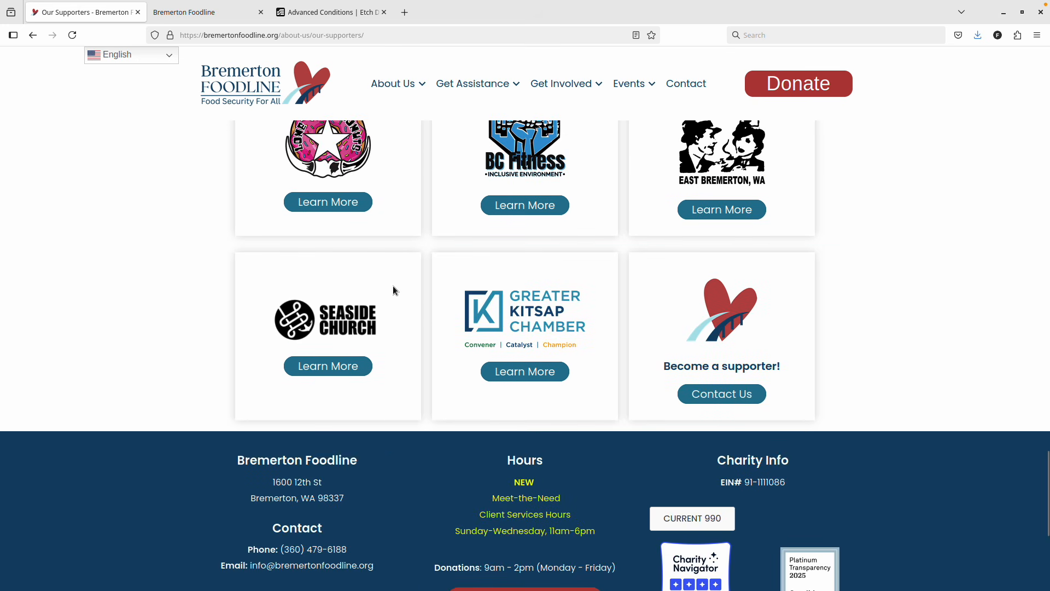
scroll(403, 319, "up", 14)
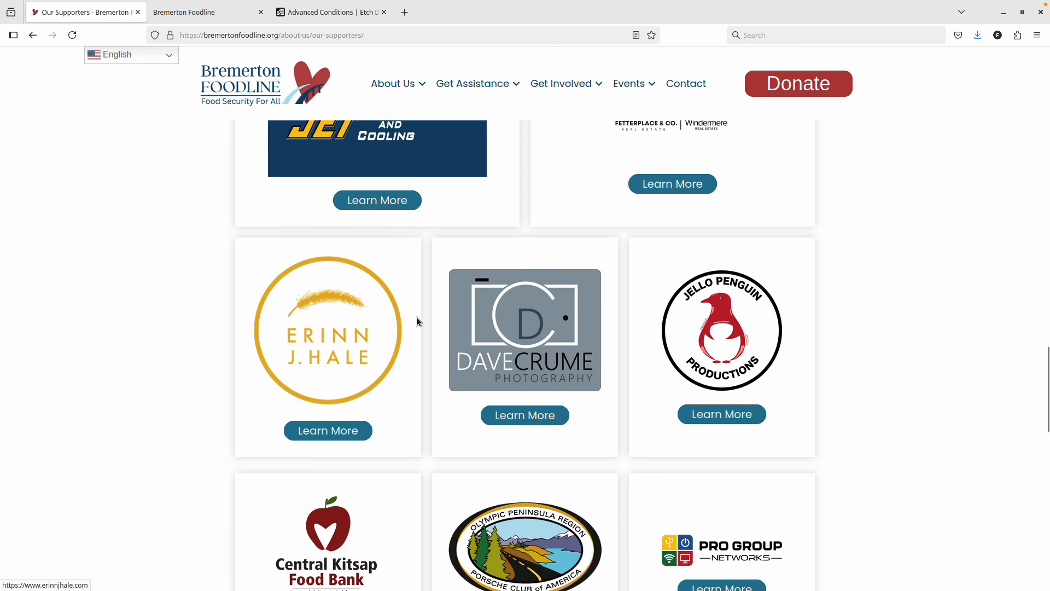
scroll(418, 321, "up", 14)
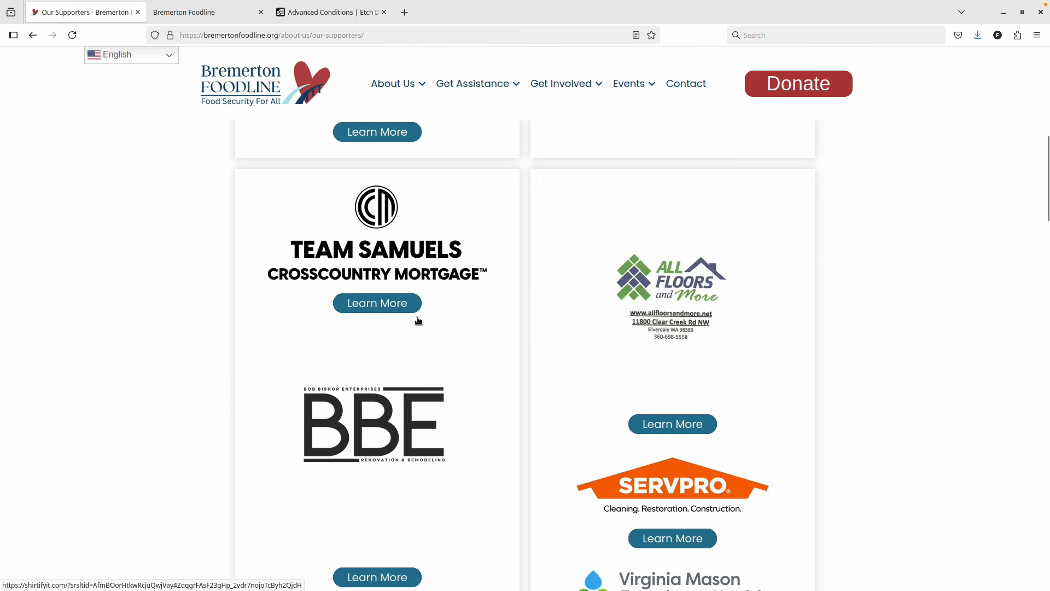
scroll(417, 320, "up", 7)
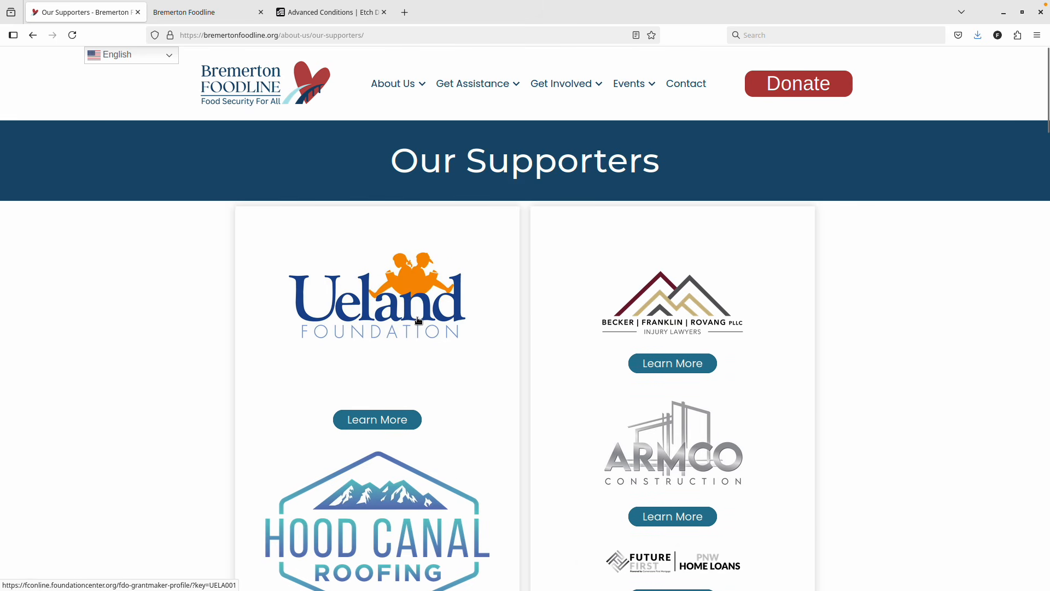
scroll(392, 295, "down", 7)
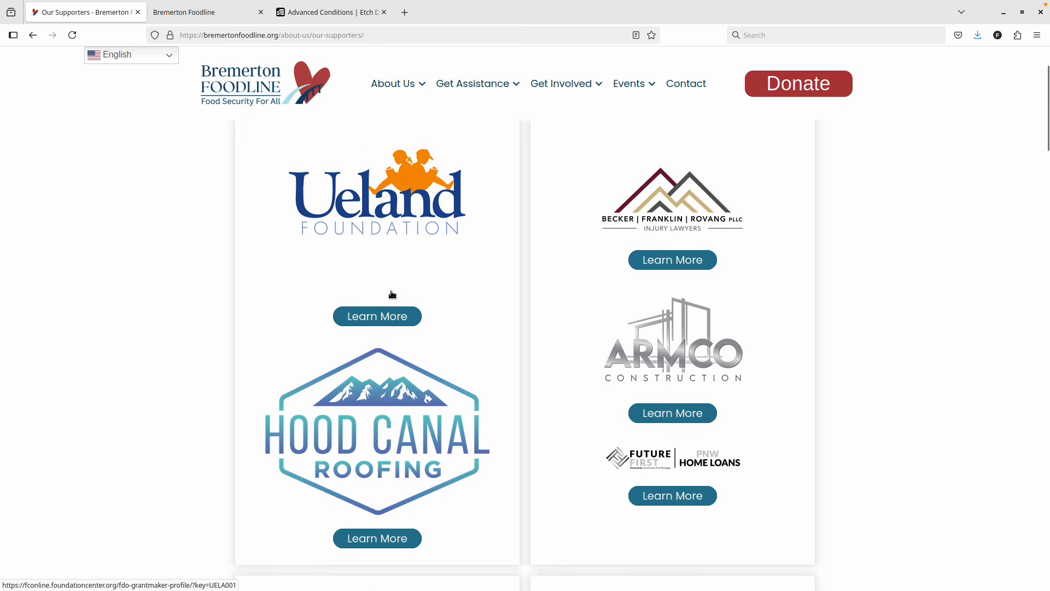
scroll(392, 295, "down", 16)
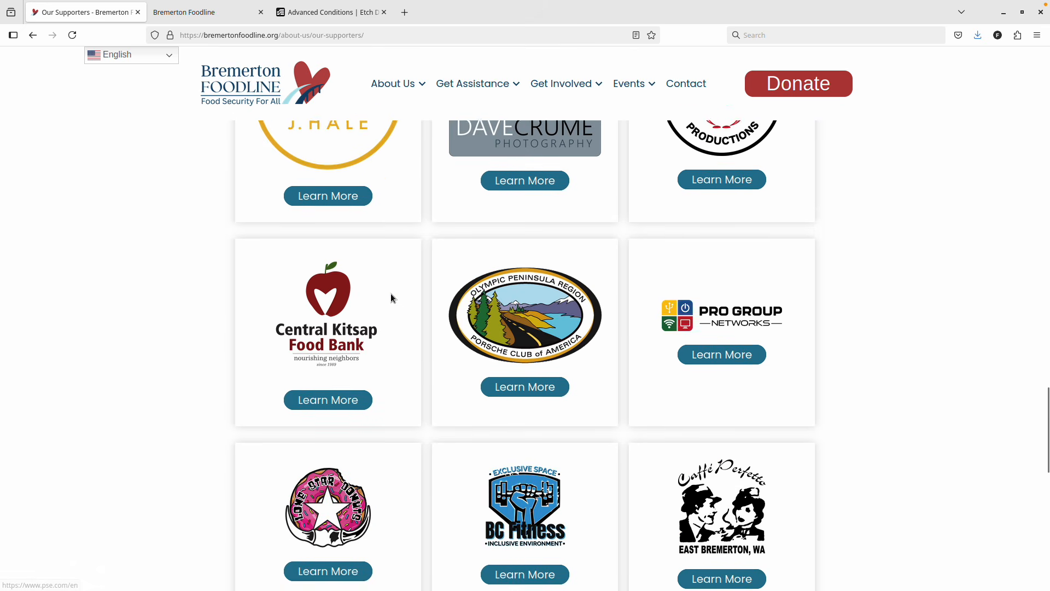
scroll(592, 396, "down", 7)
scroll(565, 378, "up", 5)
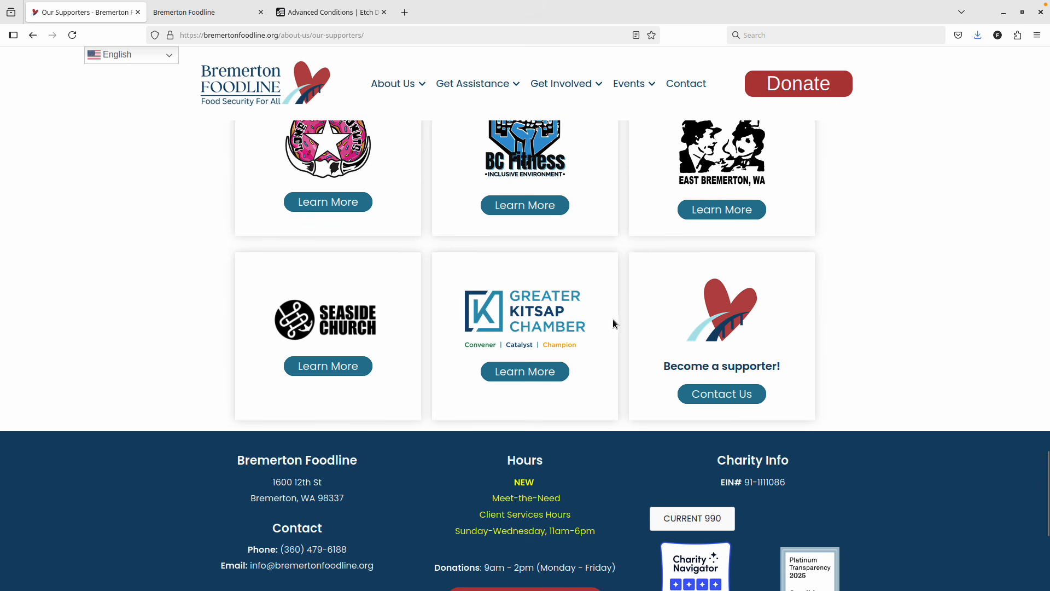
scroll(583, 304, "up", 15)
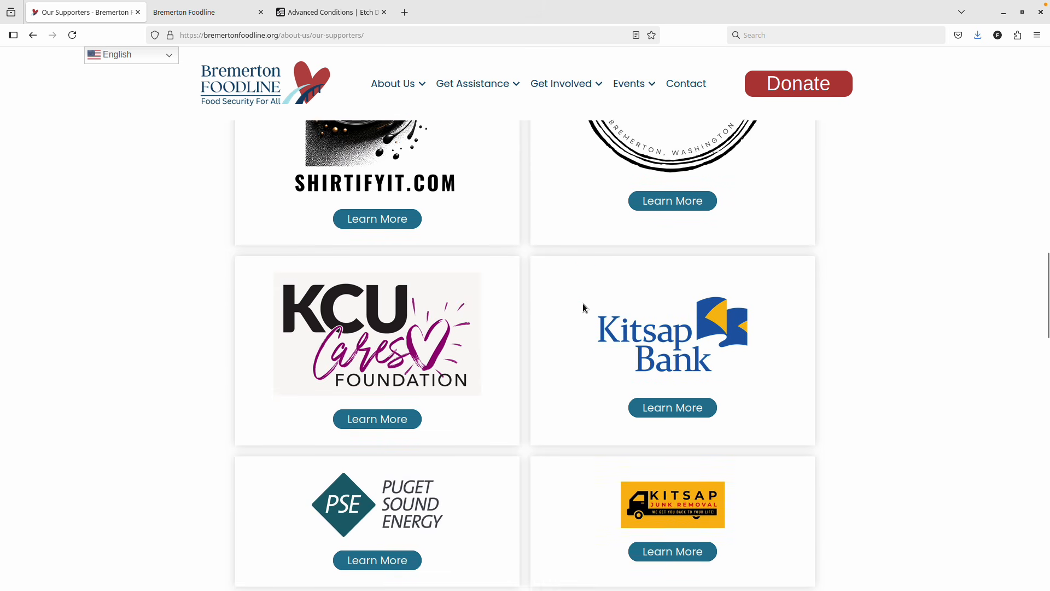
scroll(583, 303, "up", 3)
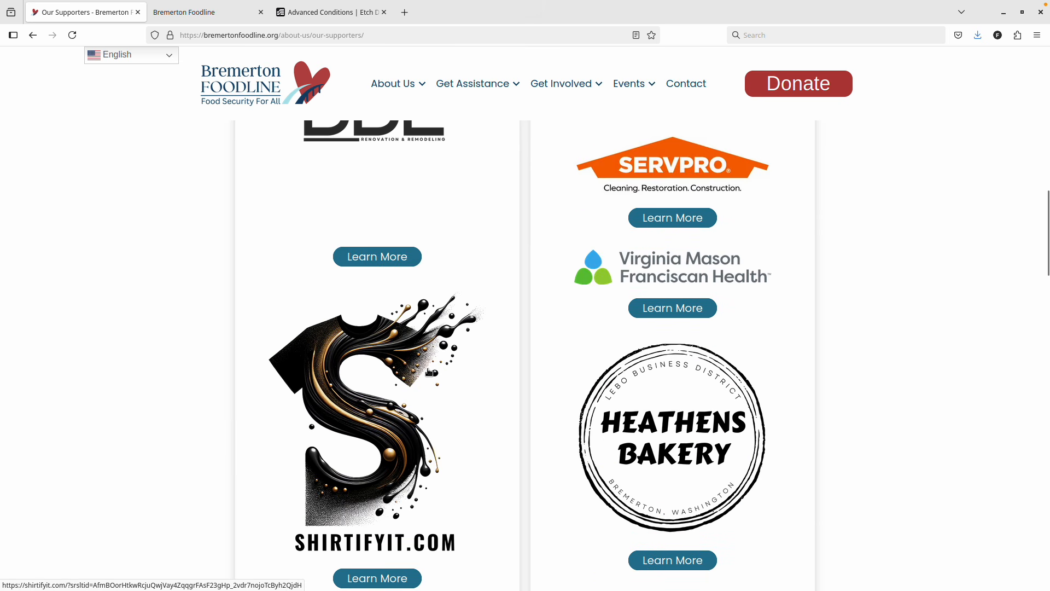
scroll(429, 371, "up", 3)
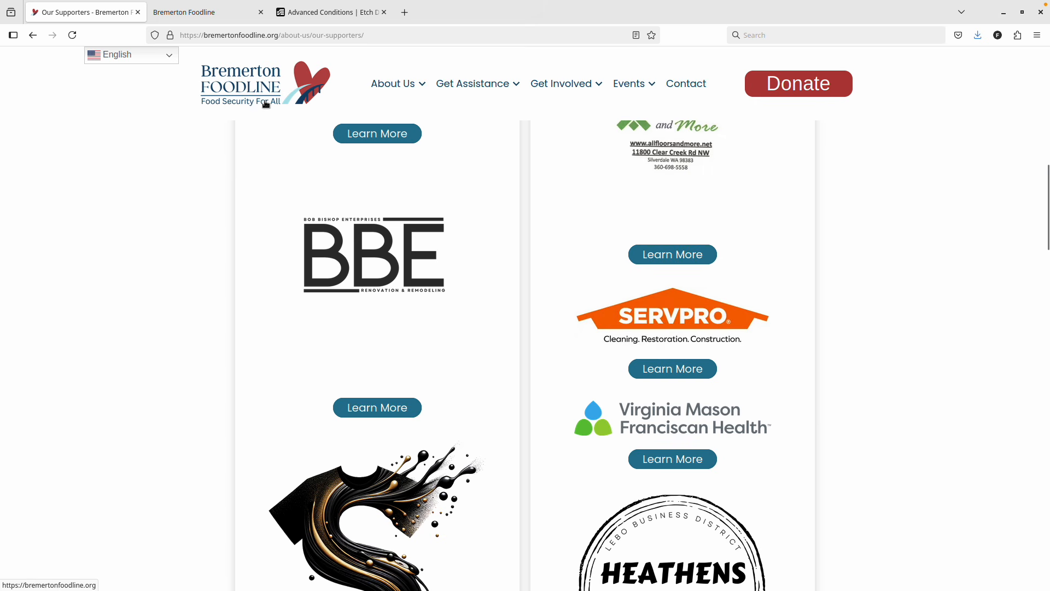
mouse_move(221, 15)
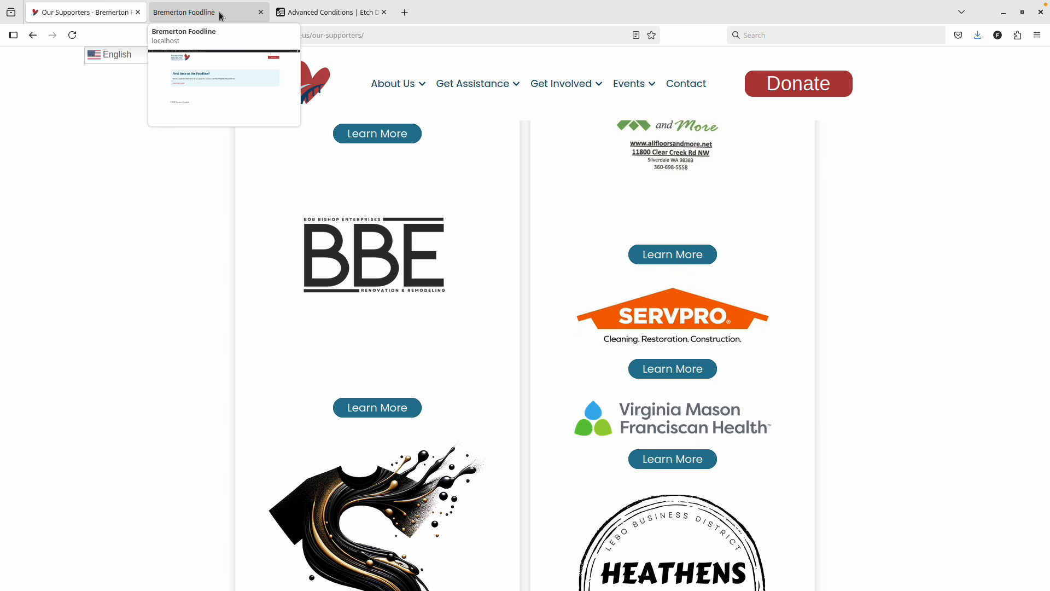
scroll(310, 206, "up", 10)
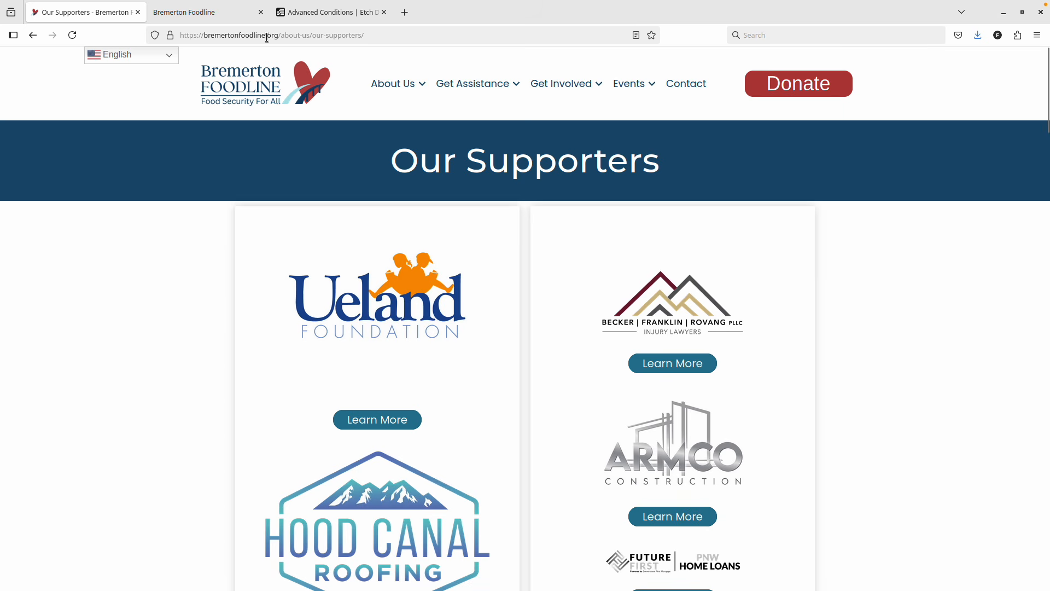
left_click(213, 13)
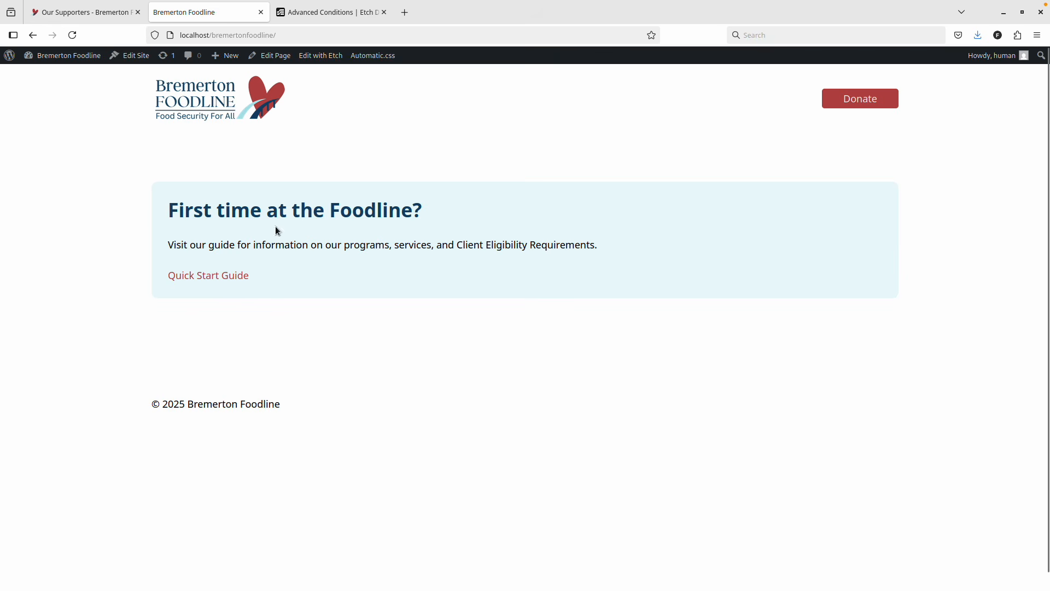
Open the local site's wp-admin Dashboard, then go back to the live Our Supporters page.
left_click(63, 55)
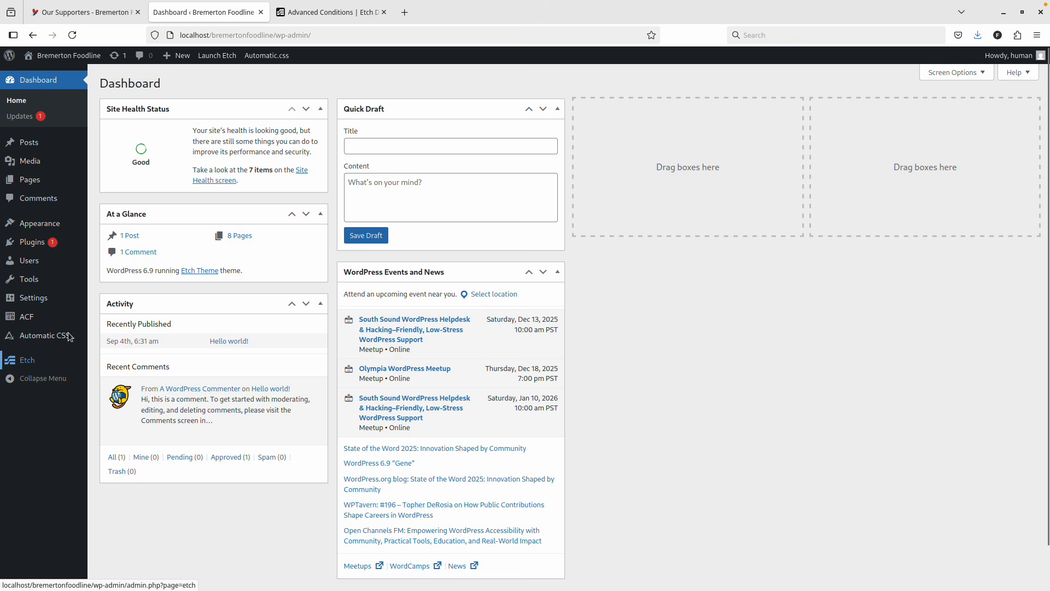
left_click(118, 12)
mouse_move(392, 87)
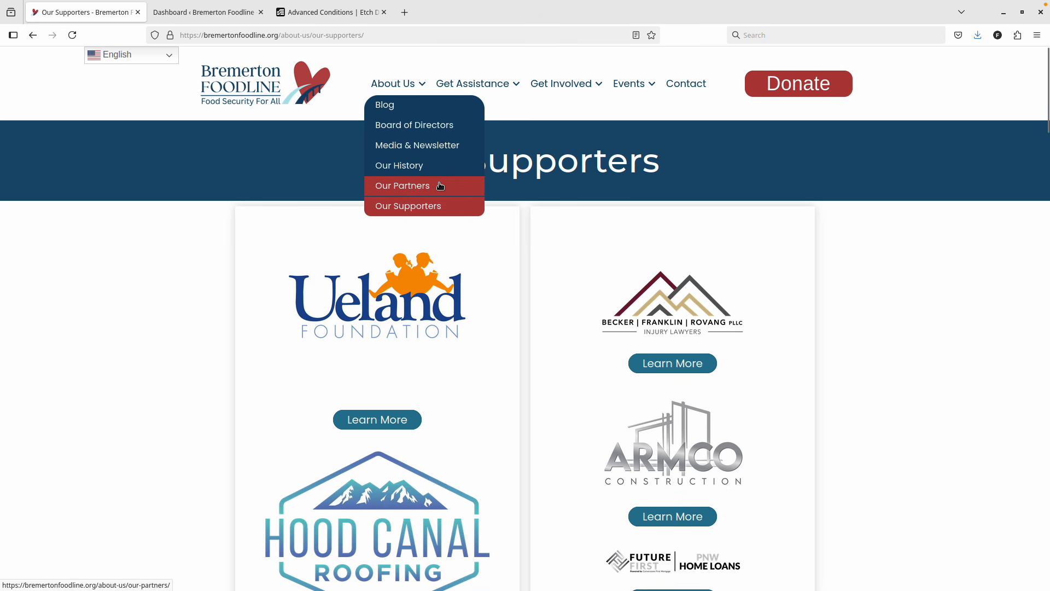
left_click(198, 12)
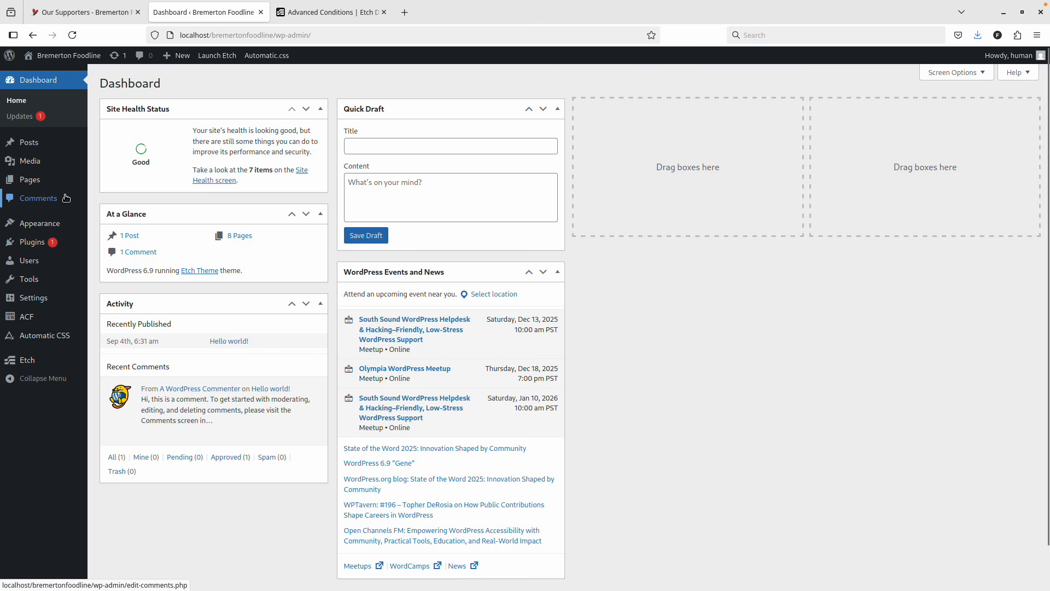
left_click(120, 12)
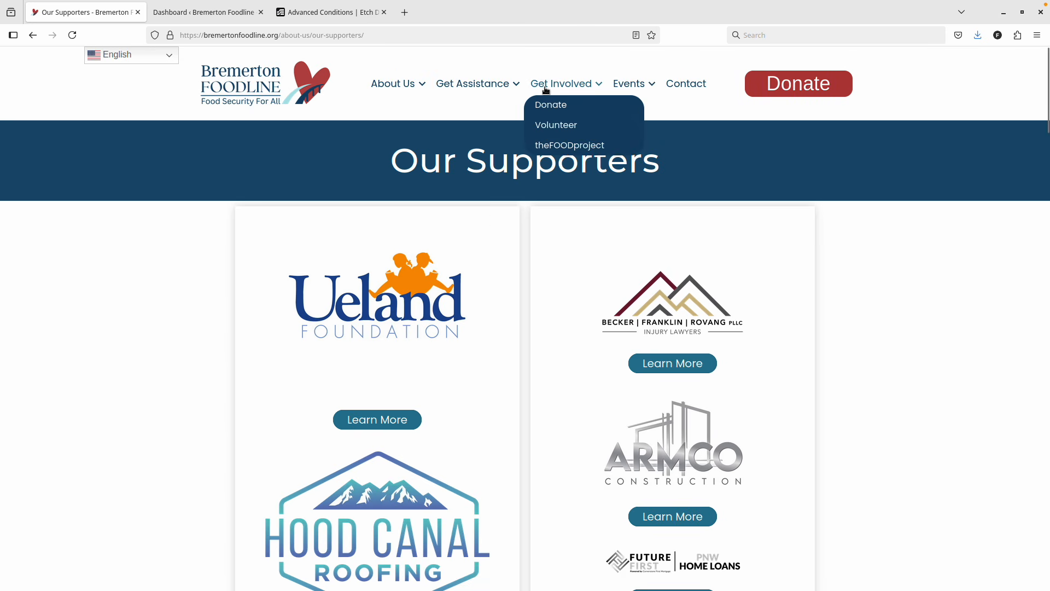
Preview the Get Involved, Events and About Us dropdown menus on the live site.
mouse_move(506, 89)
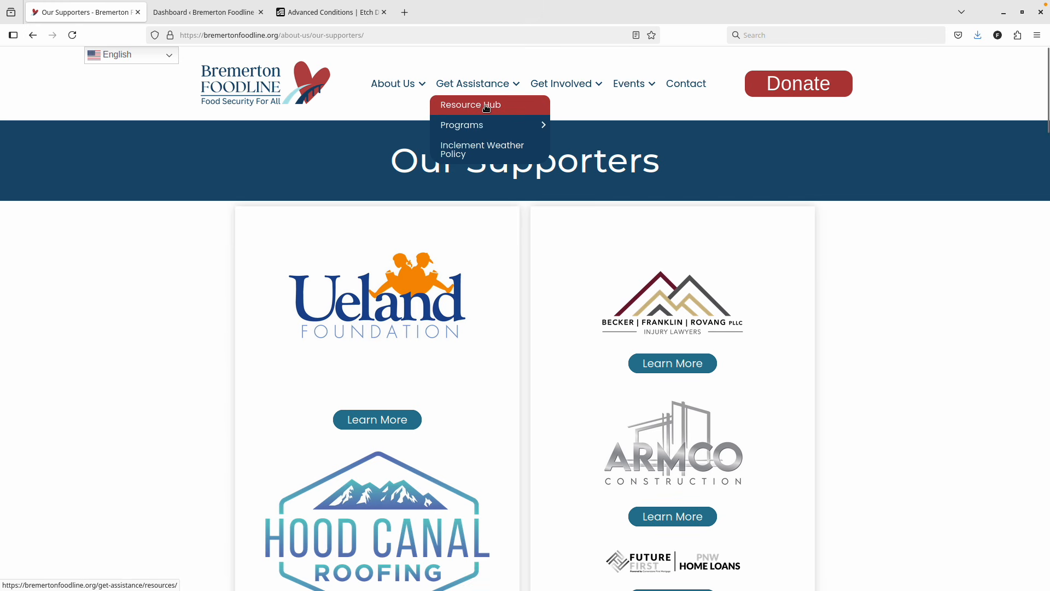
mouse_move(480, 133)
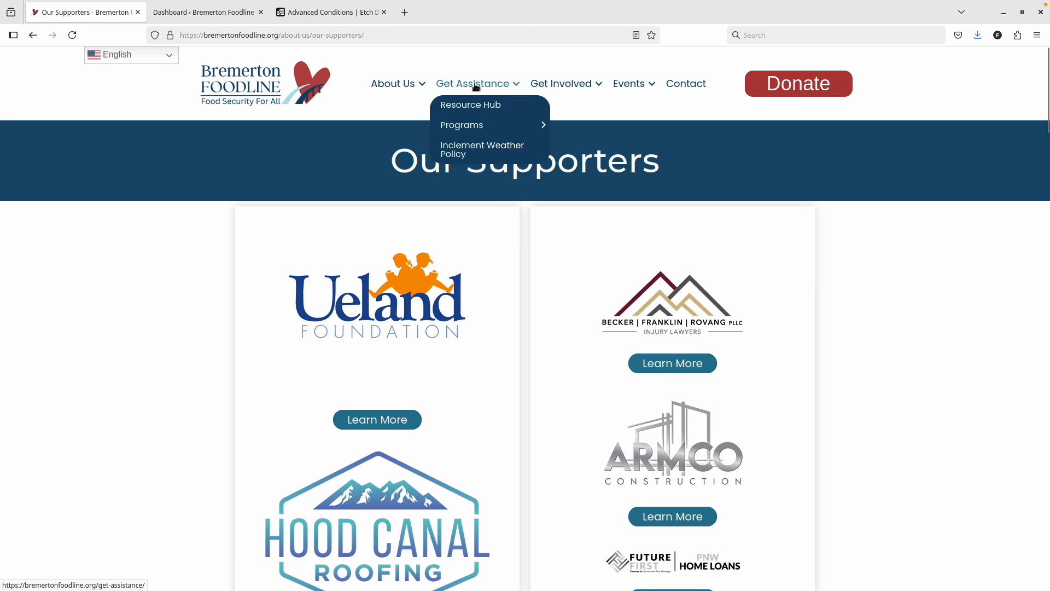
mouse_move(562, 87)
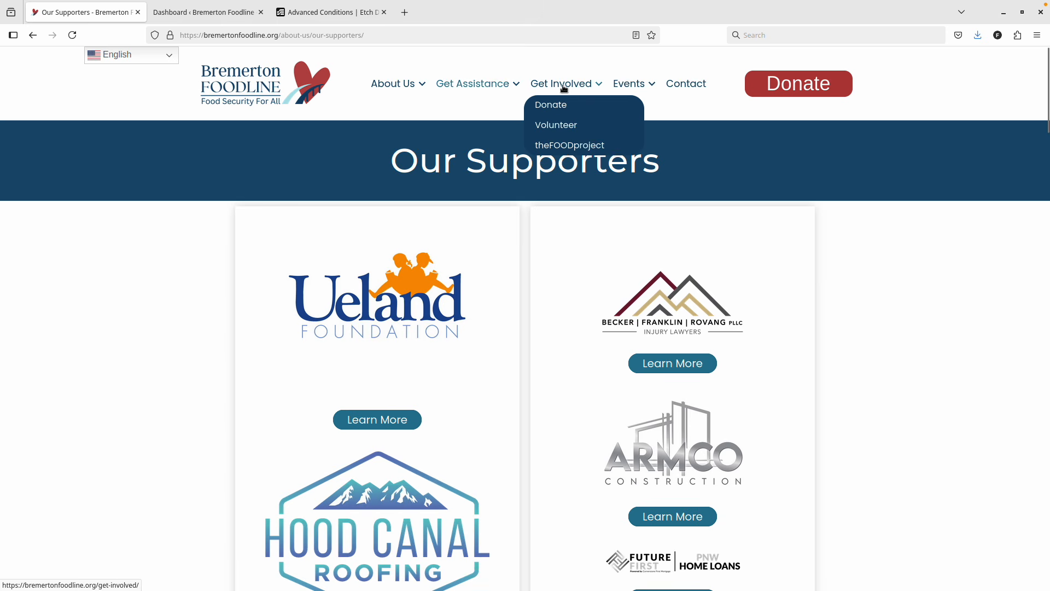
mouse_move(627, 89)
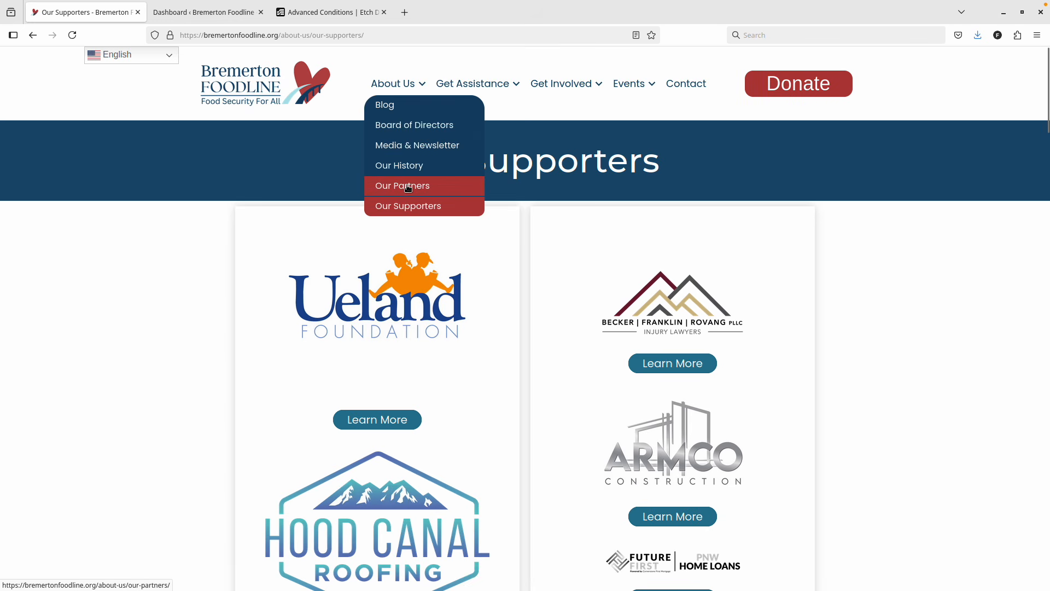
Scroll through the Our Supporters sponsor list, then return to the WordPress Dashboard.
scroll(812, 280, "down", 10)
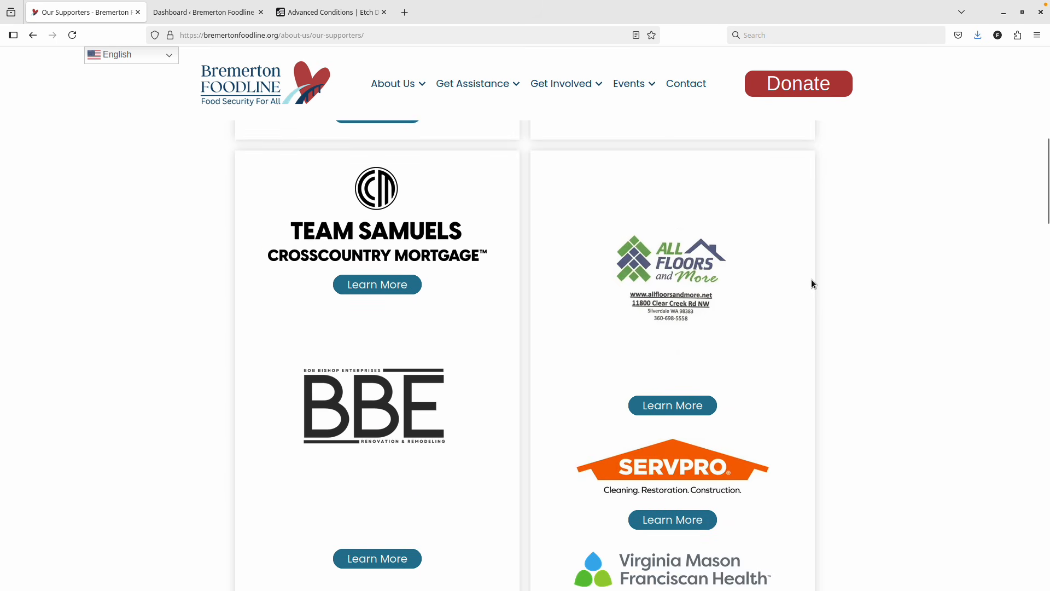
scroll(812, 280, "down", 10)
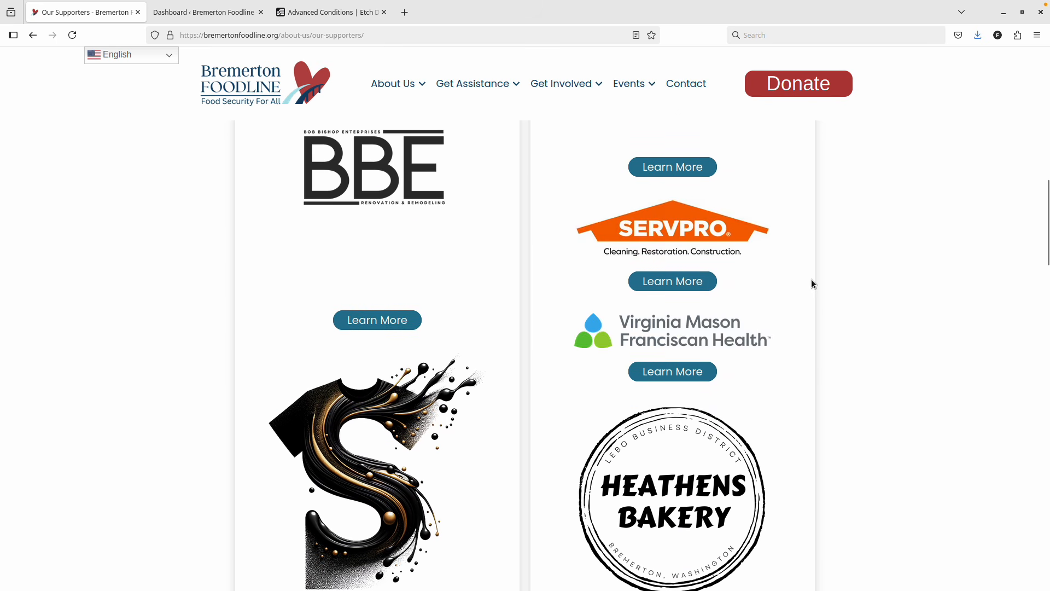
scroll(811, 283, "down", 14)
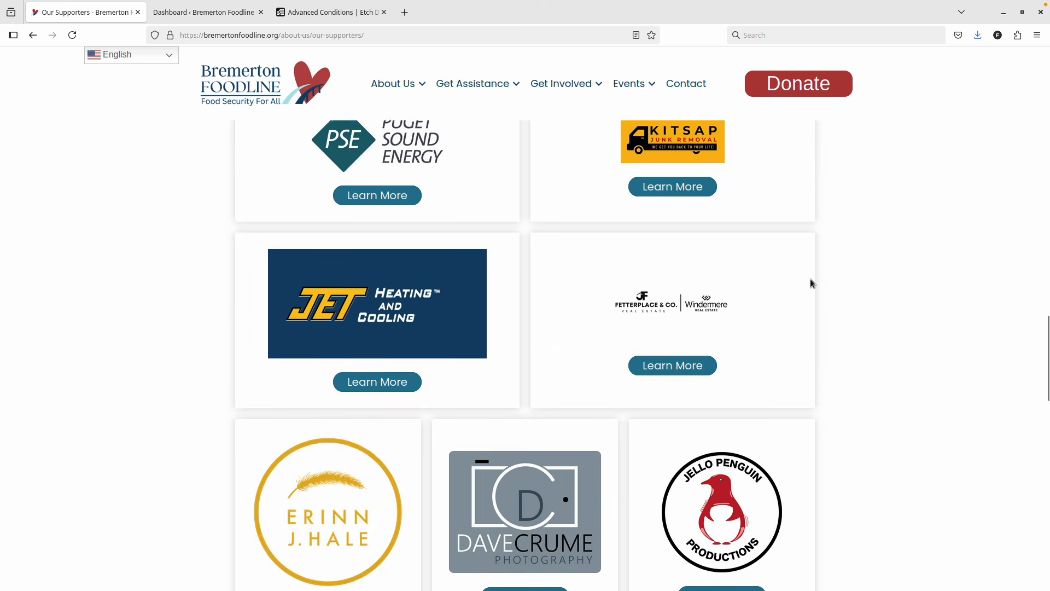
scroll(811, 282, "down", 15)
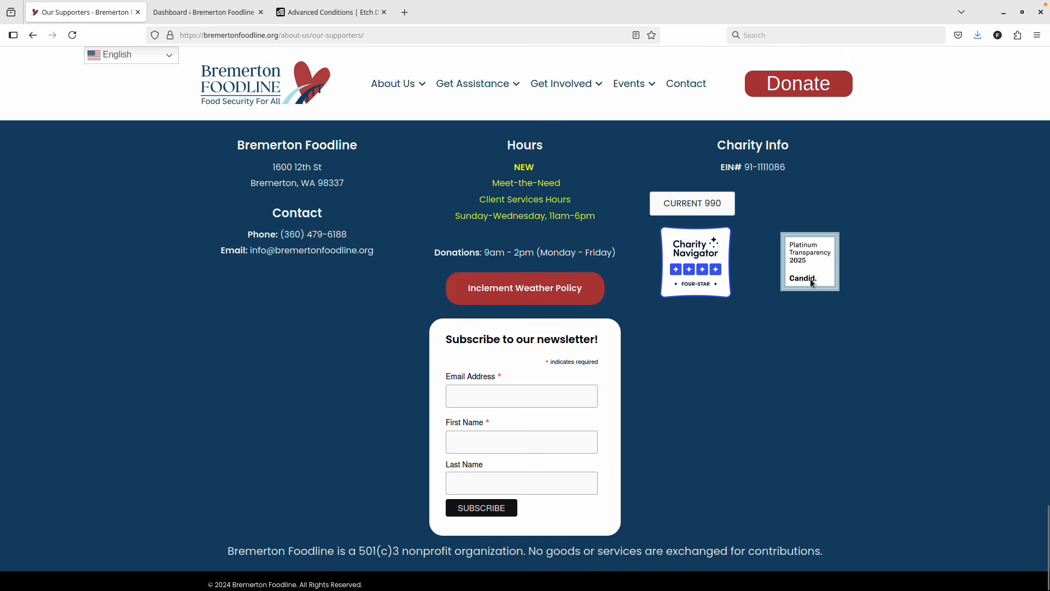
scroll(812, 281, "up", 20)
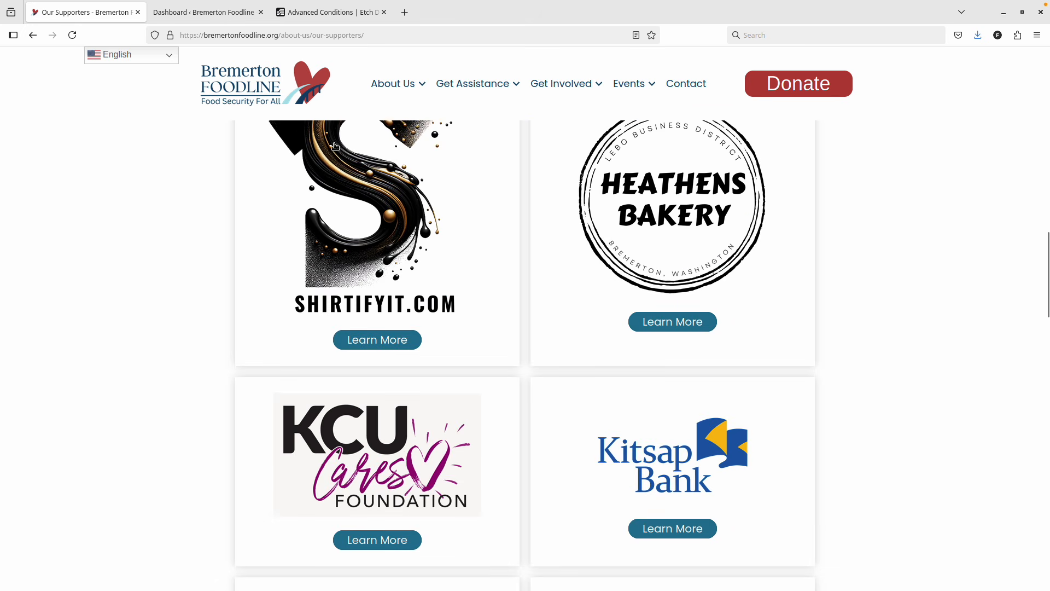
scroll(333, 142, "up", 15)
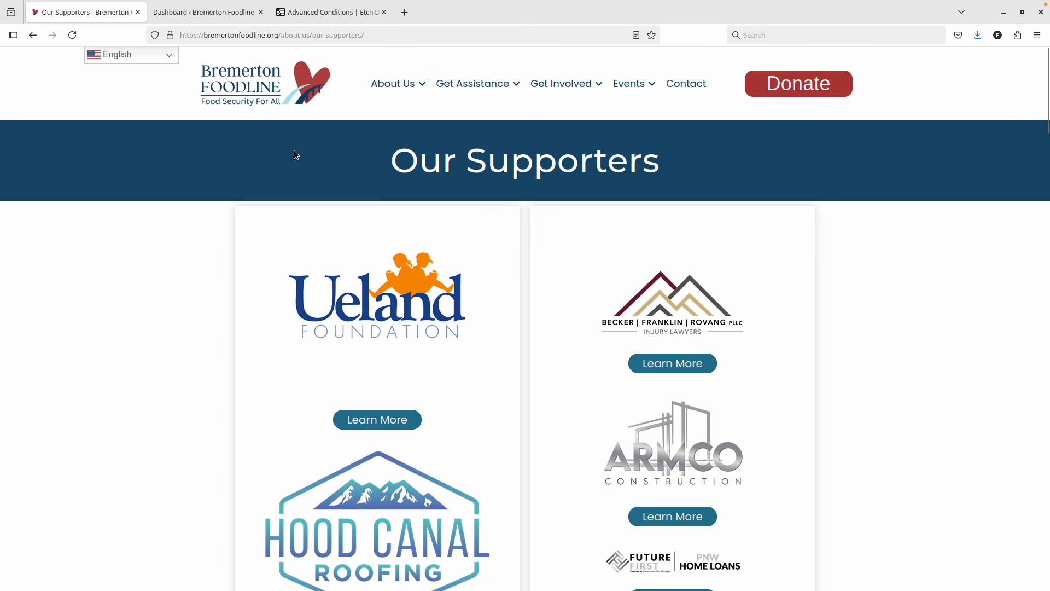
left_click(229, 20)
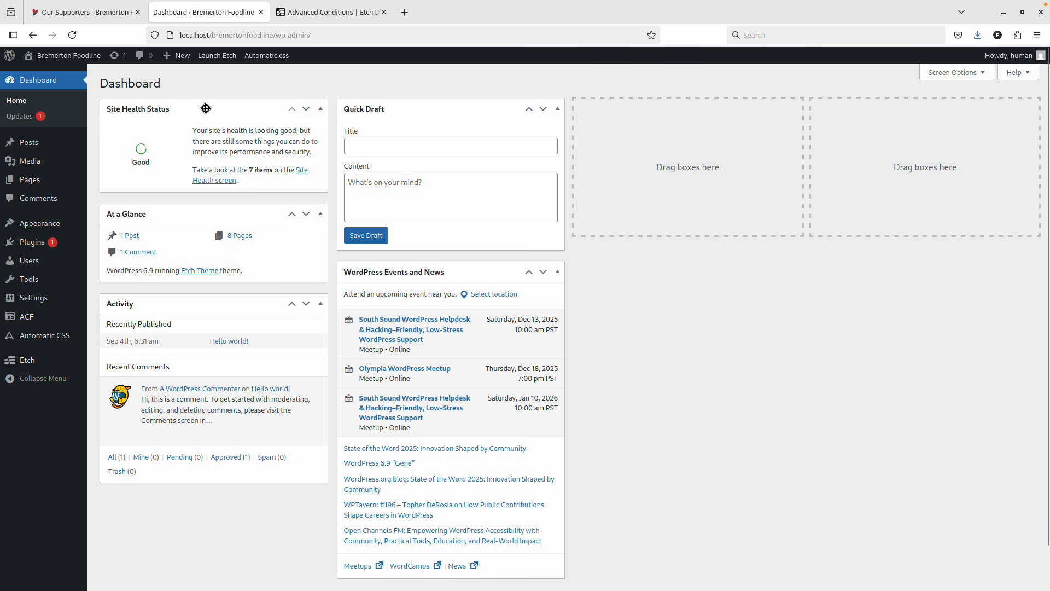
Start a new ACF post type, glancing at the live Our Partners page for reference.
mouse_move(34, 320)
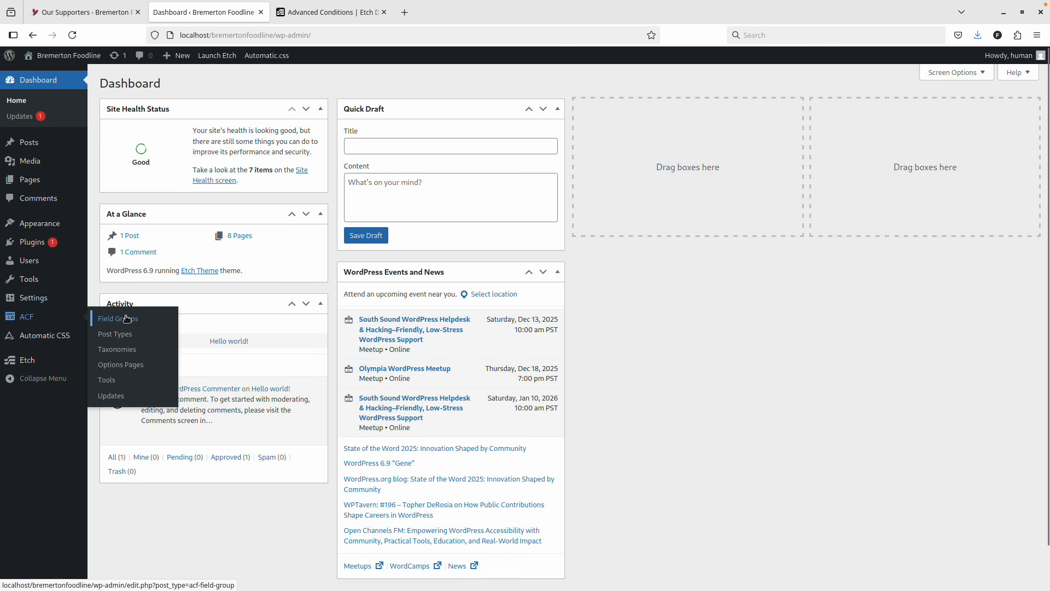
left_click(117, 334)
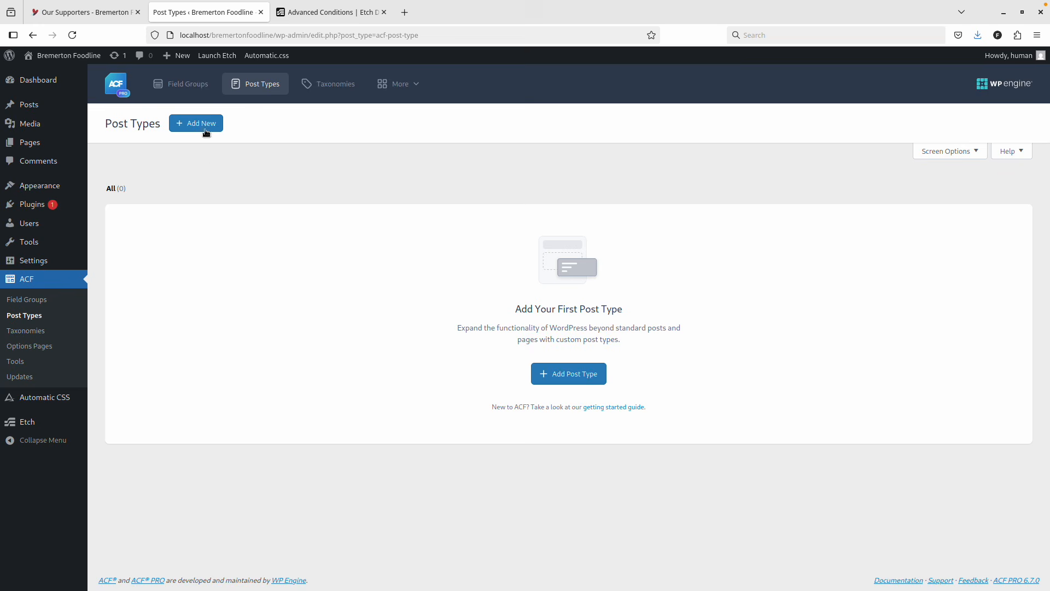
left_click(204, 127)
left_click(82, 12)
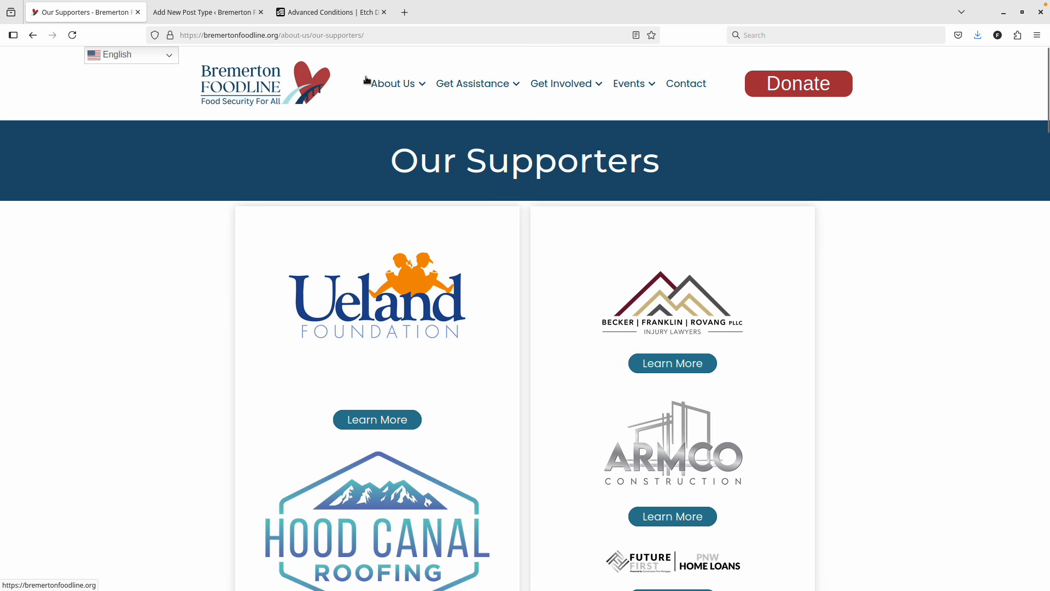
left_click(402, 185)
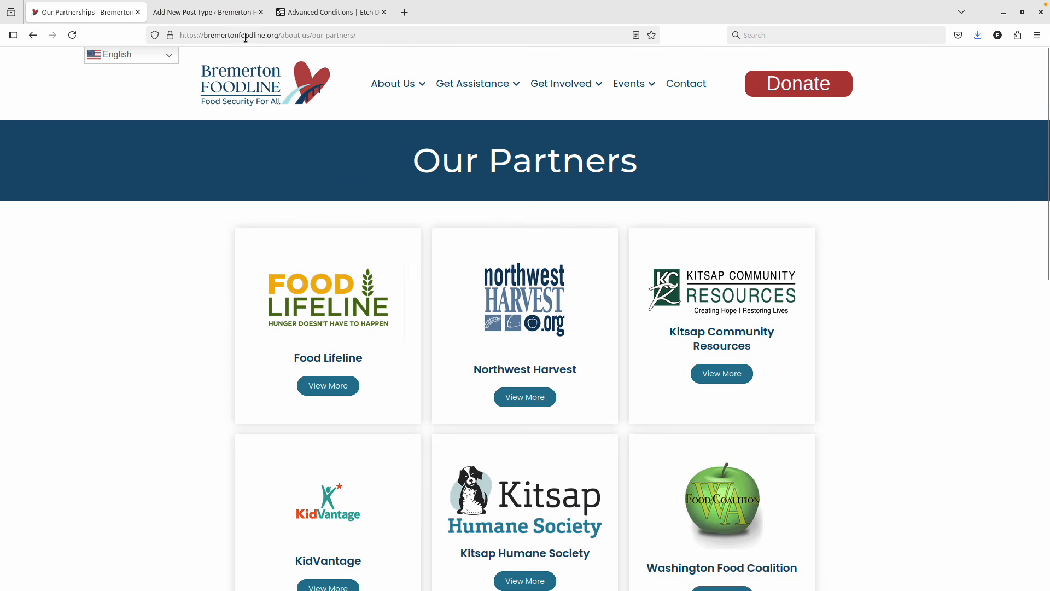
left_click(204, 12)
Enter plural label Partners and singular Partner, letting the key auto-fill as partner.
left_click(235, 226)
type("P")
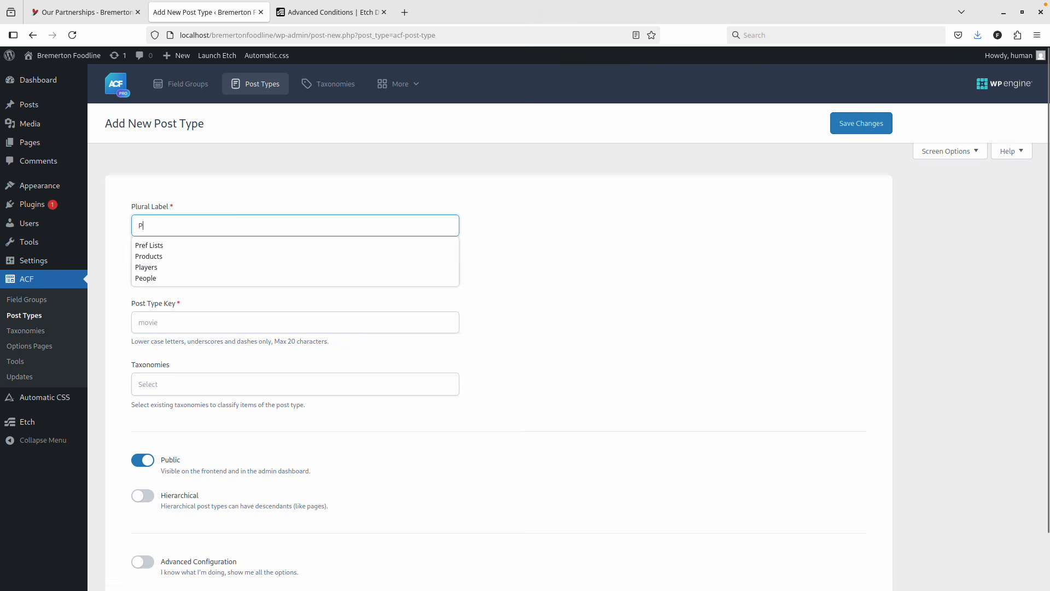
type("artners")
left_click(296, 273)
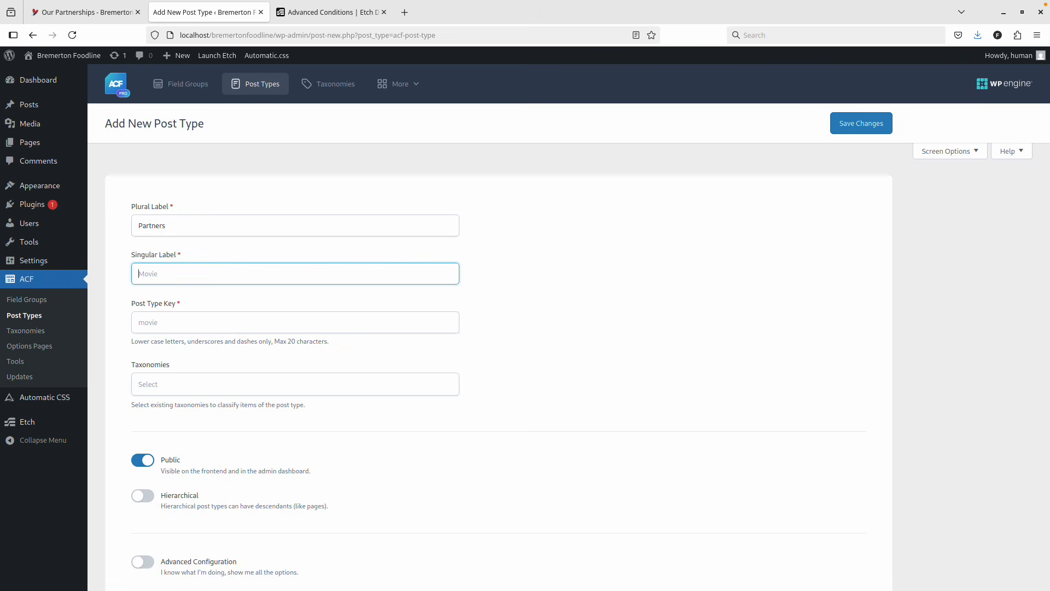
type("Partner")
key("Tab")
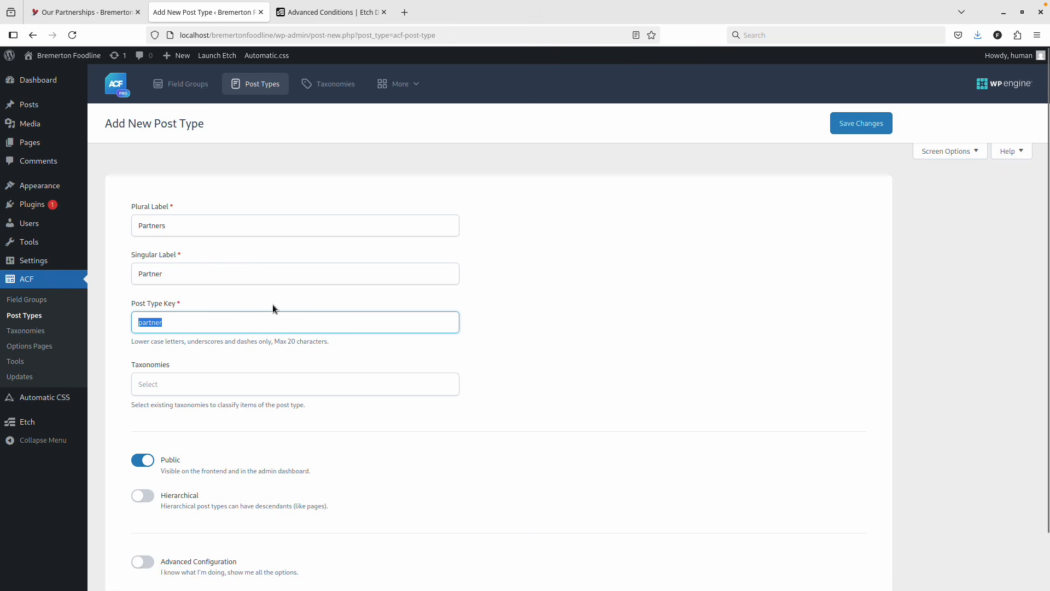
Make the Partners post type hierarchical and turn on Advanced Configuration.
scroll(267, 307, "down", 1)
scroll(268, 308, "down", 2)
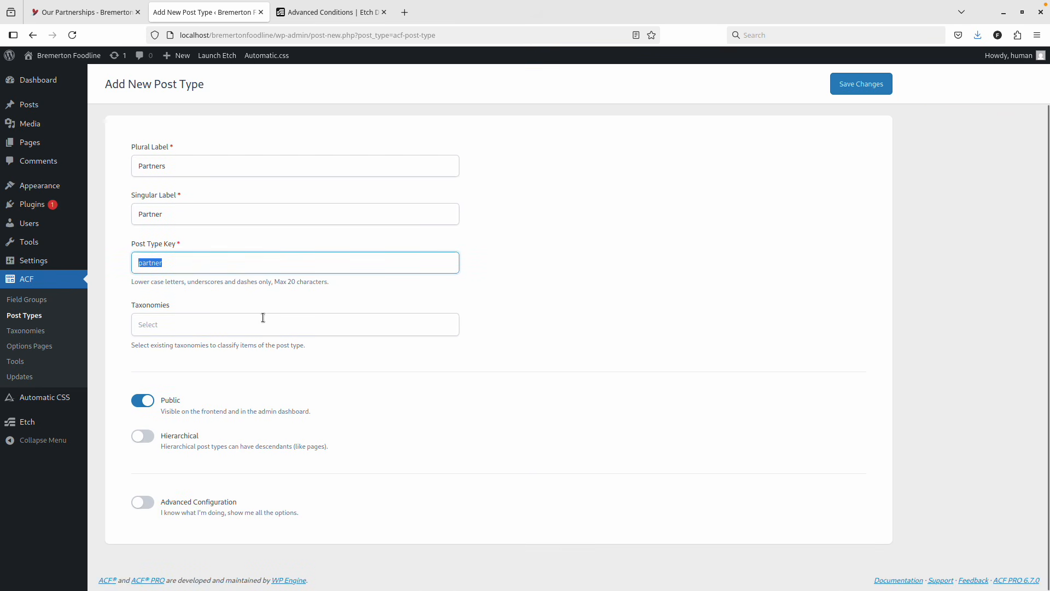
left_click(143, 436)
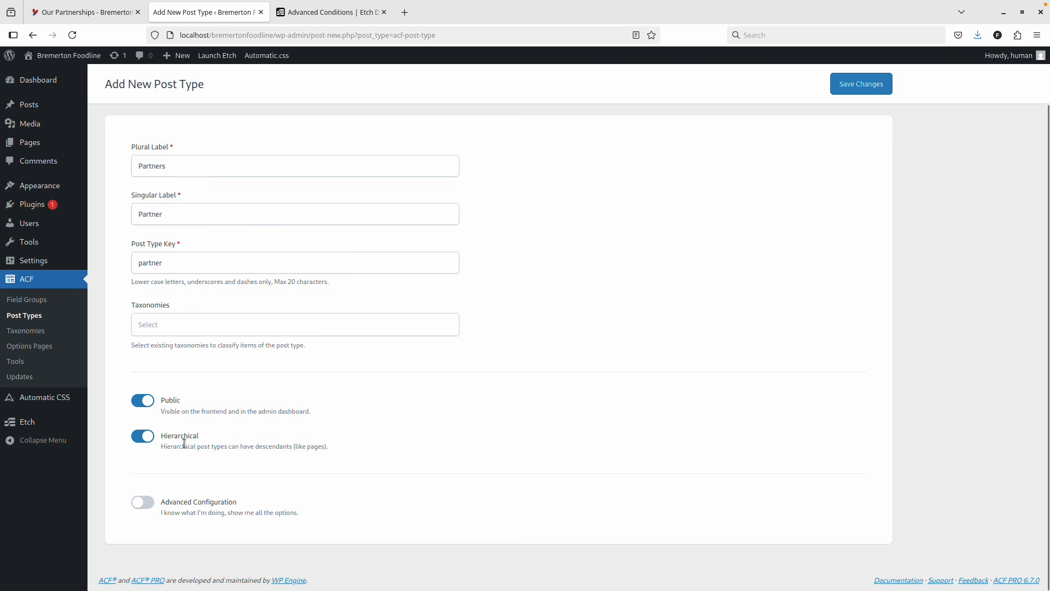
right_click(205, 482)
left_click(458, 456)
left_click(143, 503)
scroll(204, 438, "down", 5)
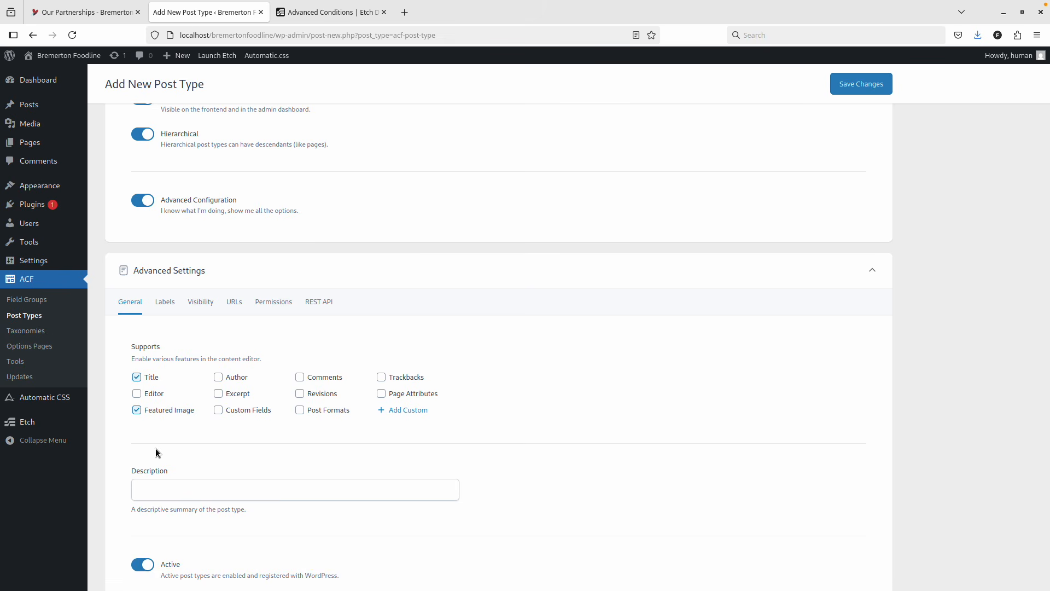
Open the Visibility settings and scroll down to the Menu Icon picker.
left_click(138, 376)
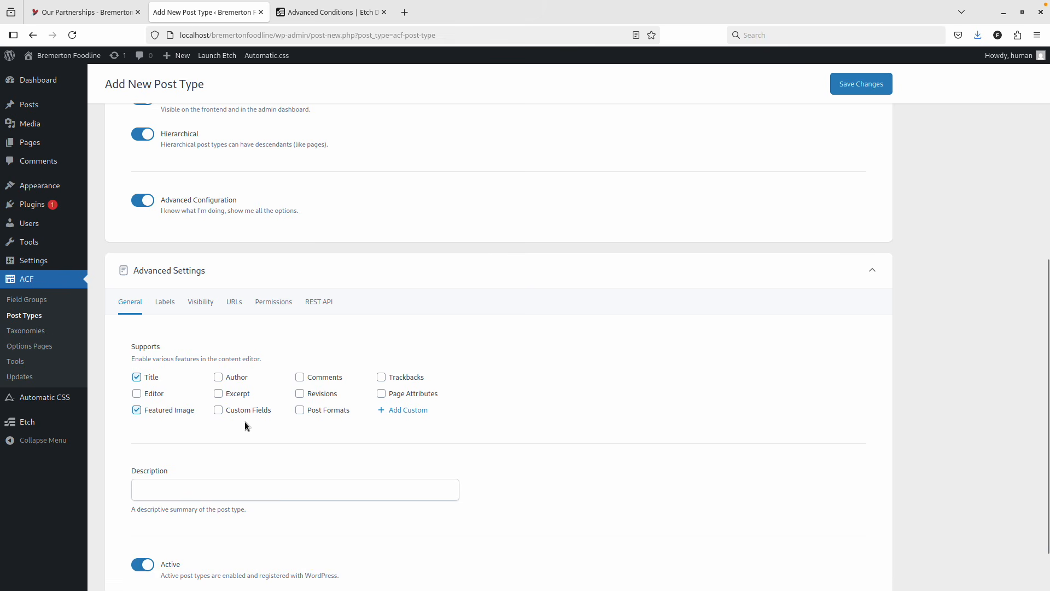
scroll(245, 421, "down", 2)
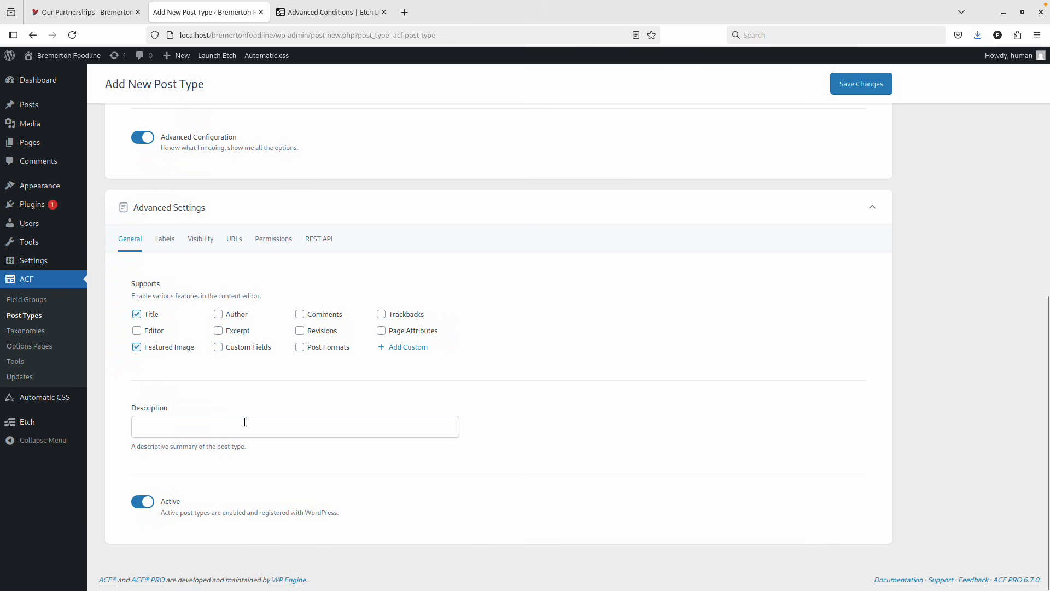
left_click(207, 245)
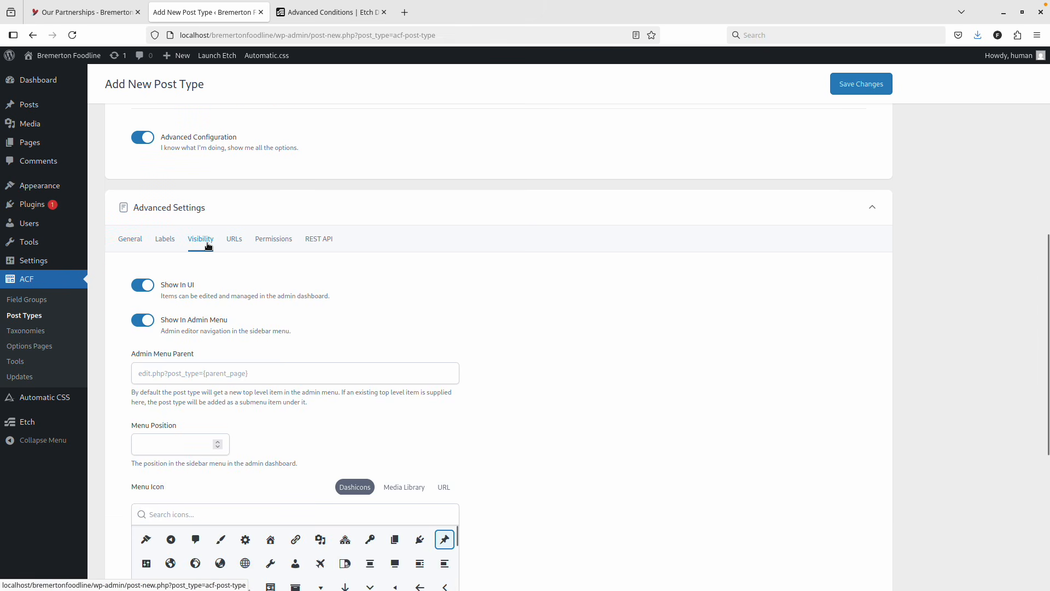
scroll(211, 252, "down", 5)
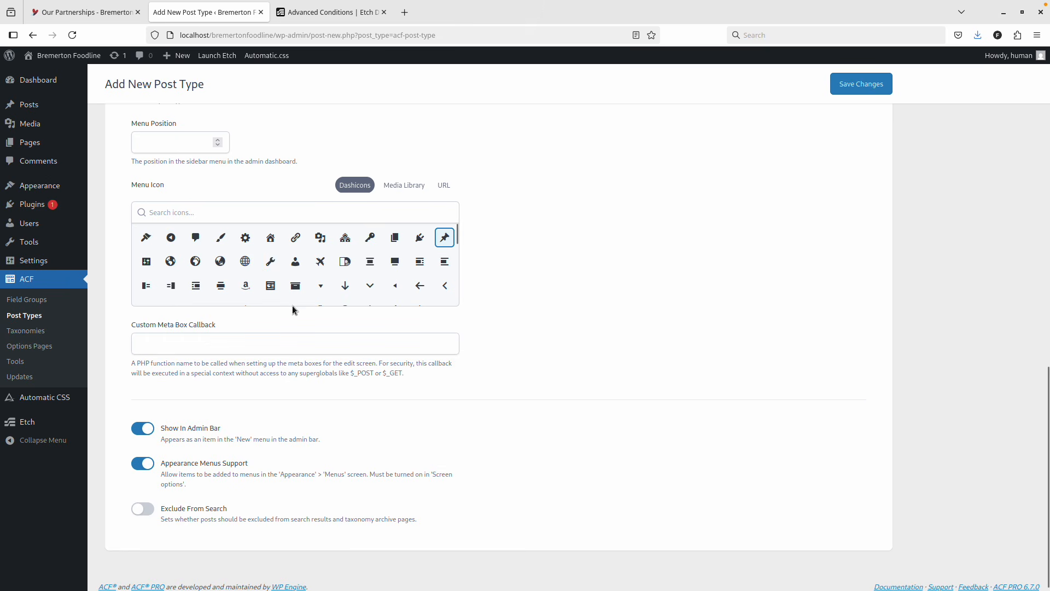
scroll(261, 188, "up", 2)
scroll(261, 191, "down", 2)
scroll(404, 296, "down", 1)
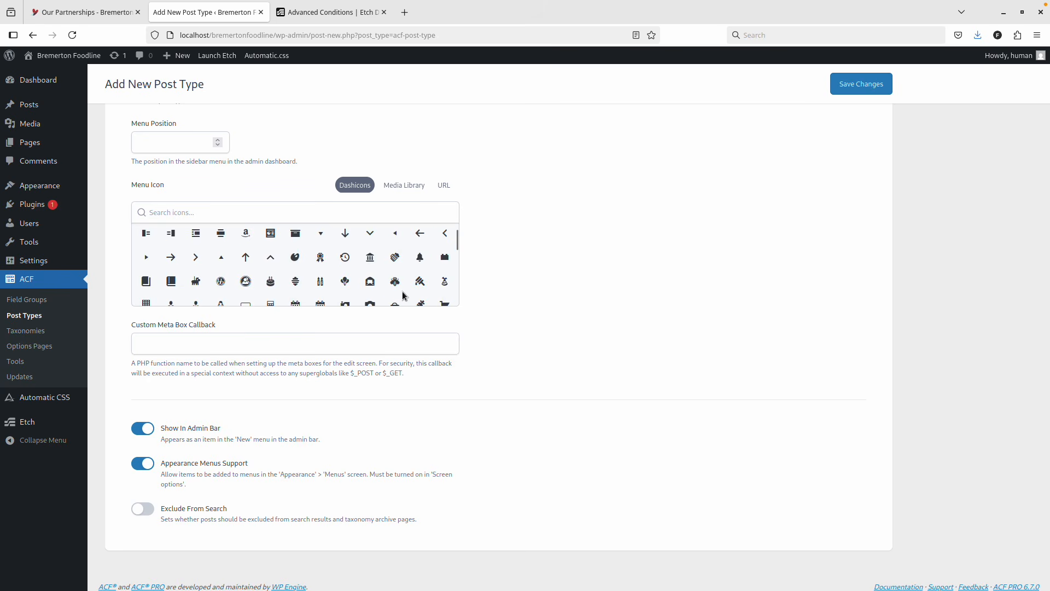
scroll(404, 296, "down", 2)
scroll(403, 296, "down", 4)
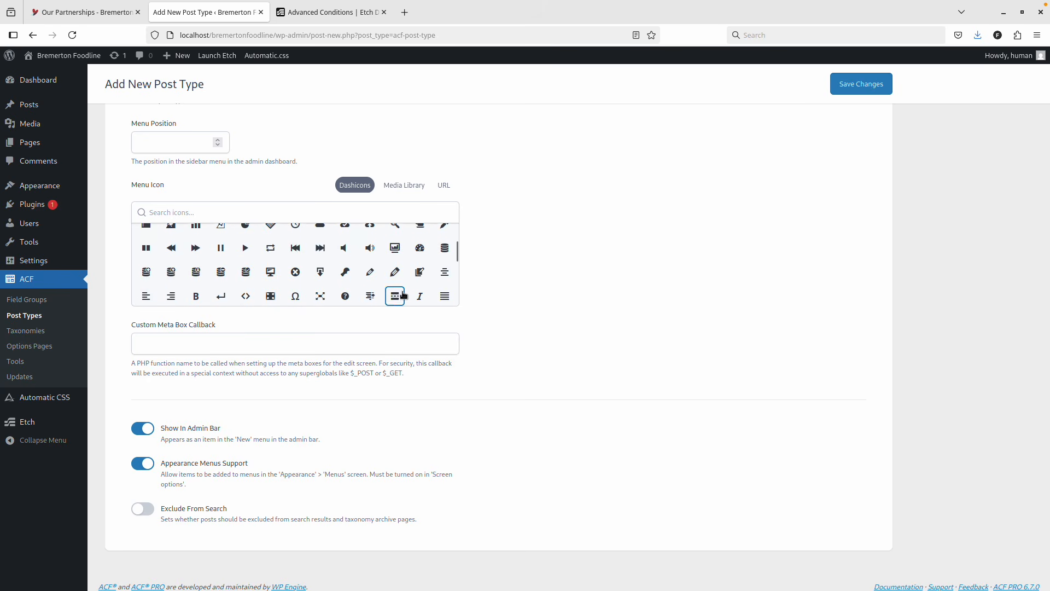
scroll(403, 296, "down", 5)
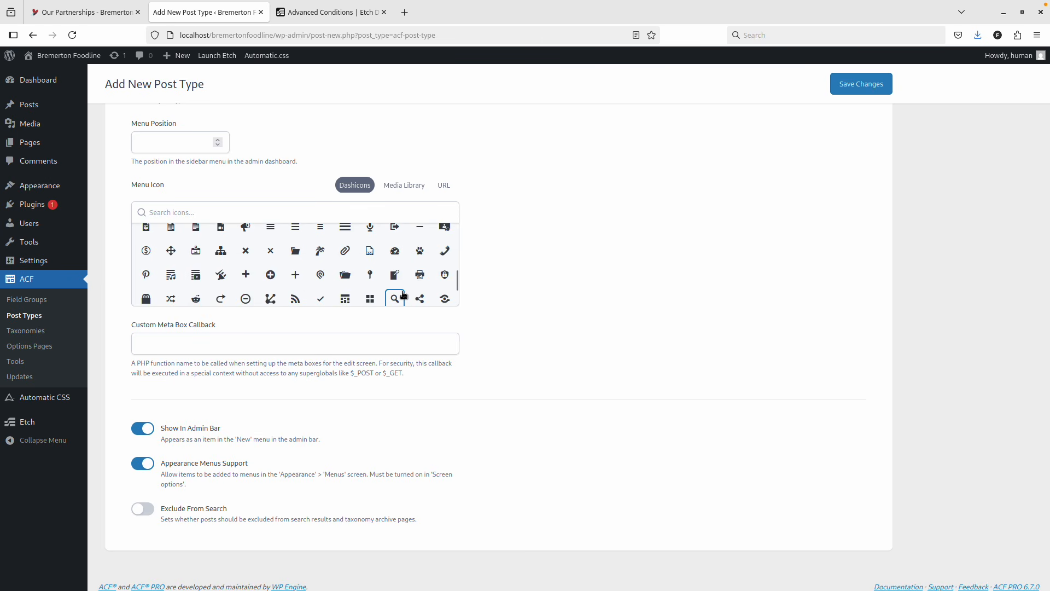
Try the plus-sign menu icon, then scroll back up to the icon search.
left_click(295, 275)
scroll(273, 280, "down", 2)
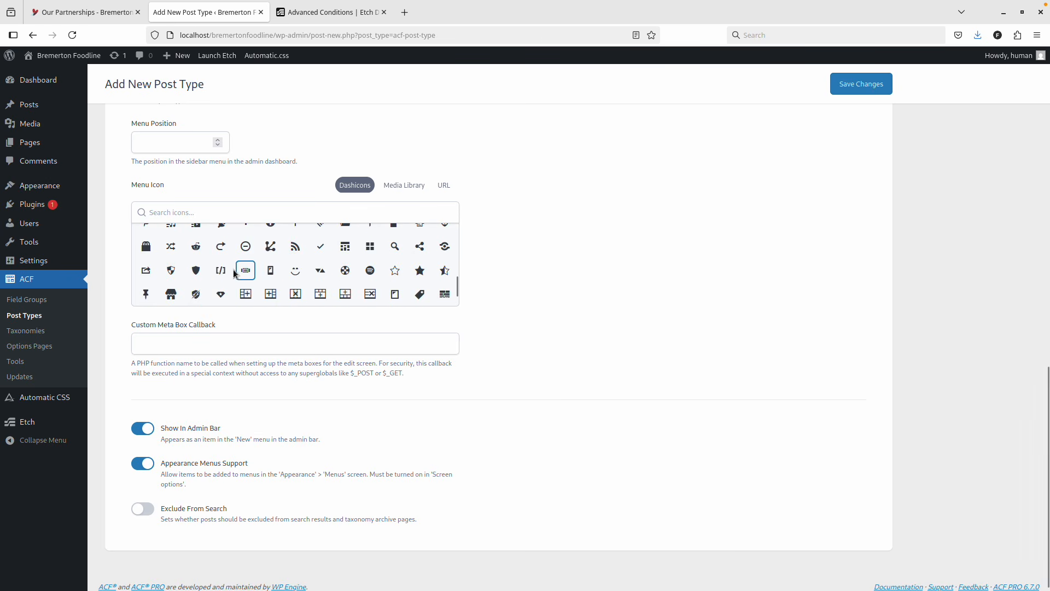
scroll(306, 269, "down", 5)
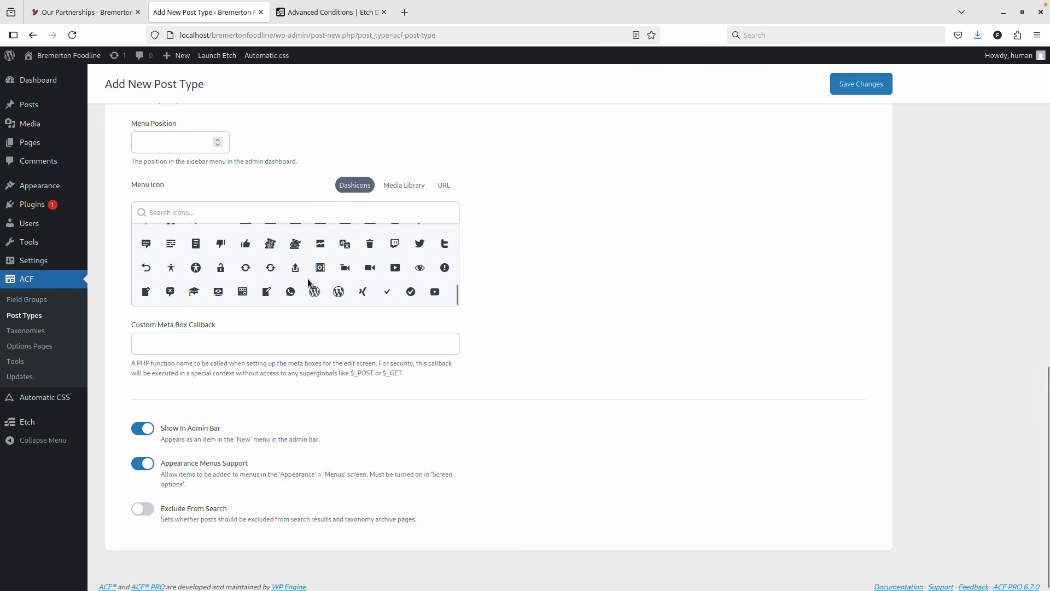
scroll(326, 296, "down", 1)
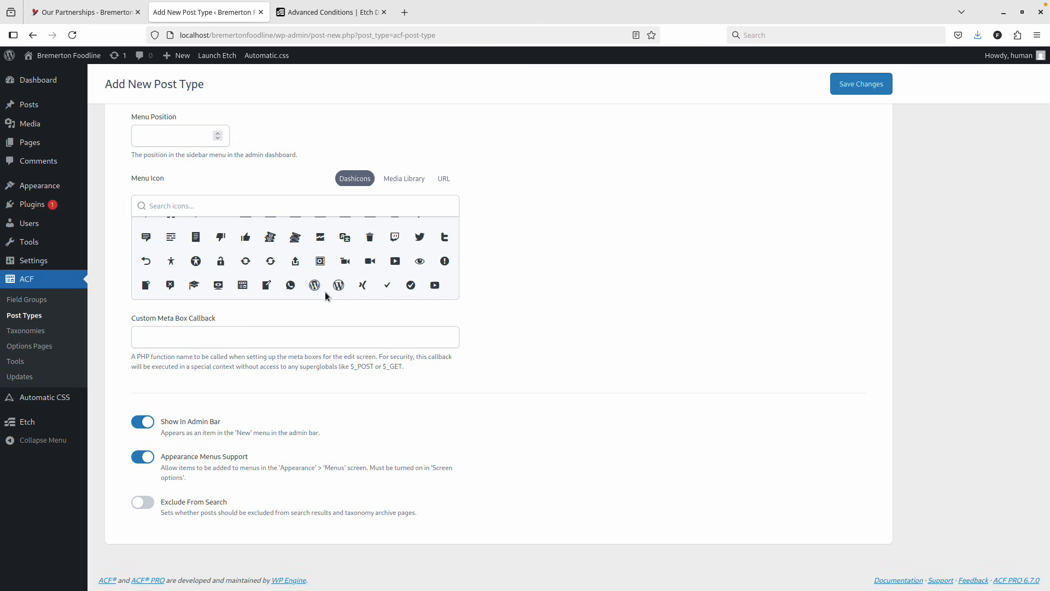
scroll(326, 296, "up", 2)
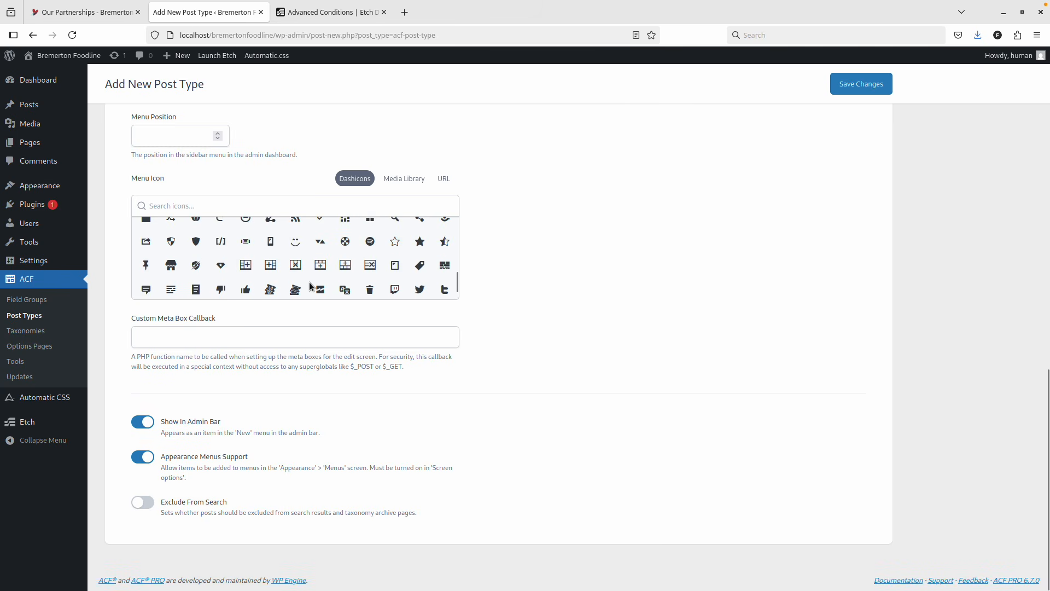
scroll(310, 286, "up", 2)
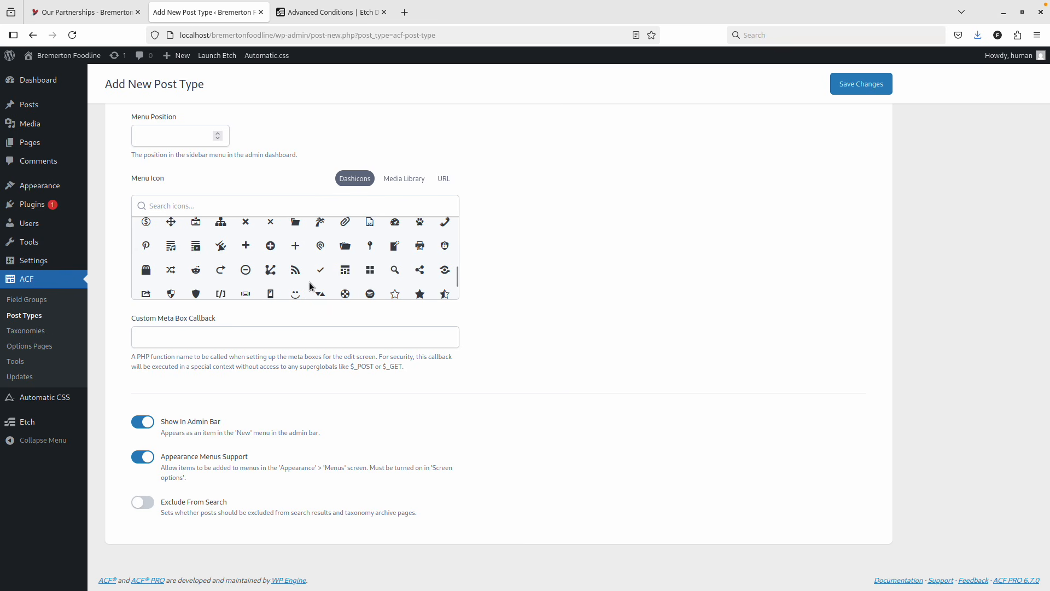
scroll(310, 286, "up", 2)
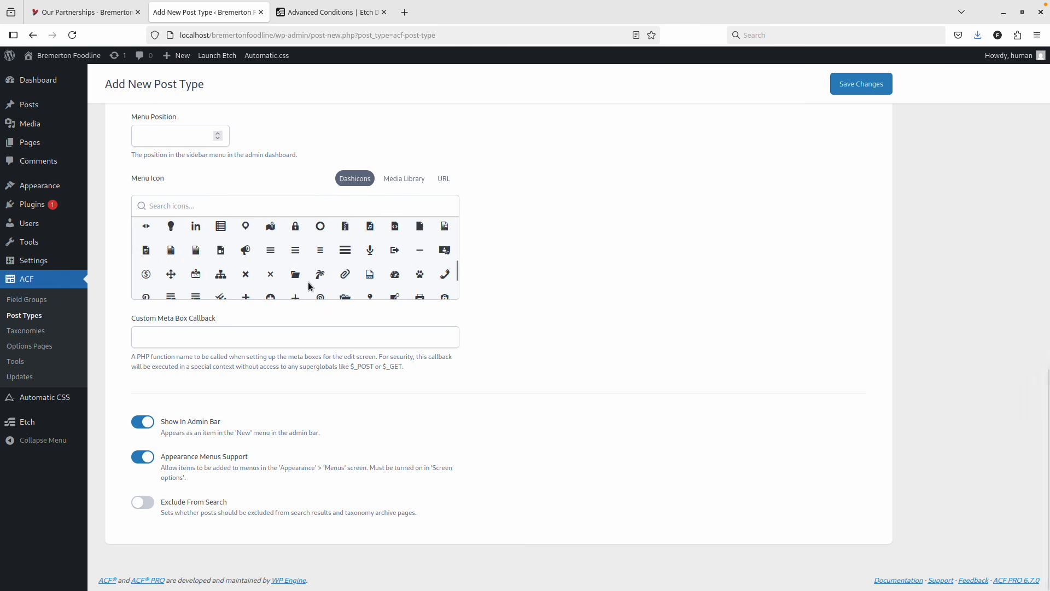
scroll(310, 286, "up", 2)
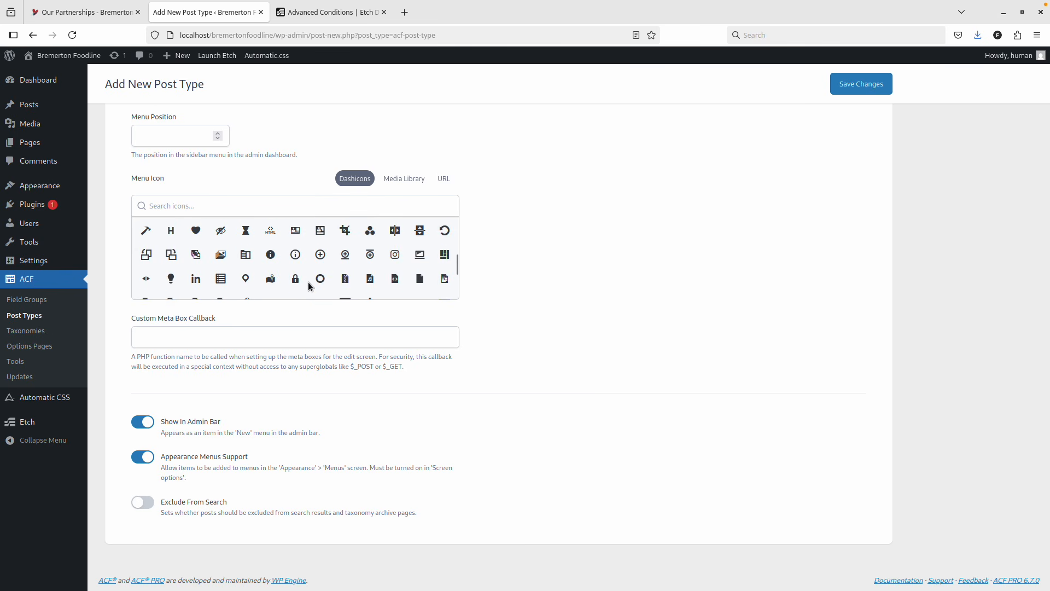
scroll(309, 285, "up", 2)
scroll(309, 286, "up", 3)
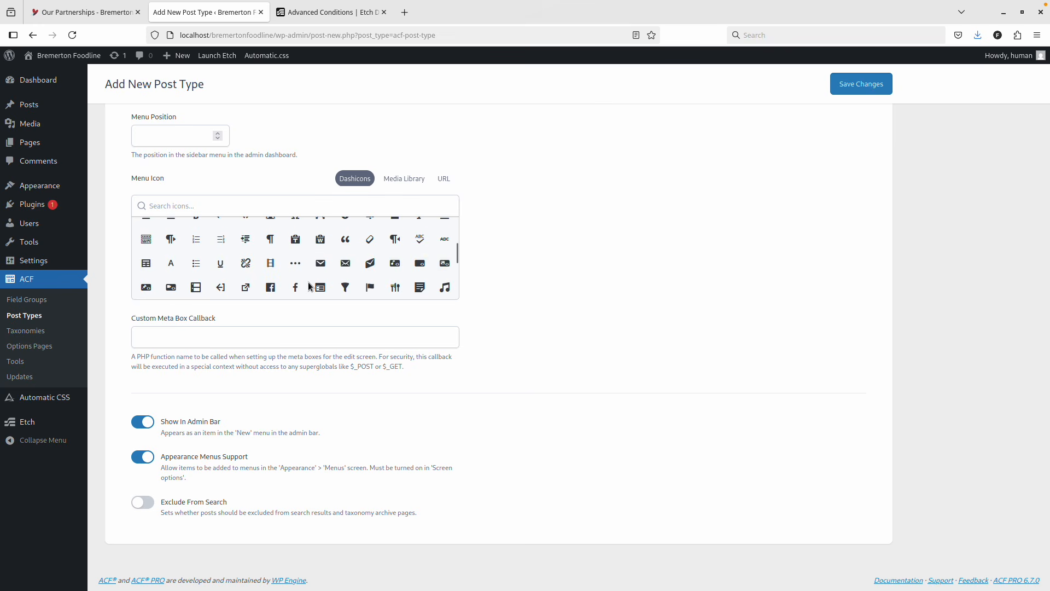
scroll(308, 282, "up", 2)
scroll(307, 281, "up", 2)
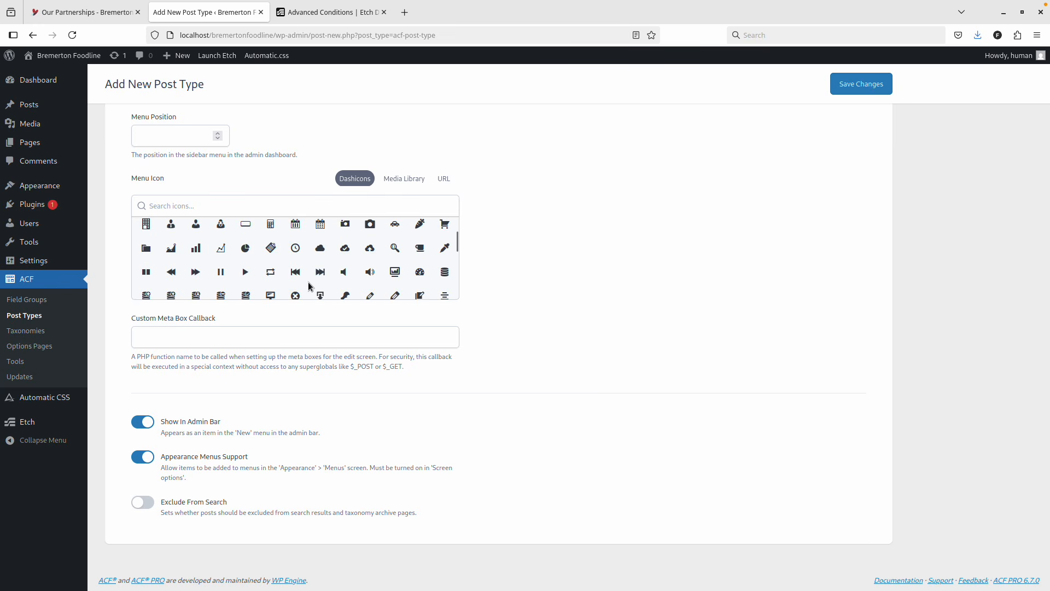
scroll(308, 285, "up", 2)
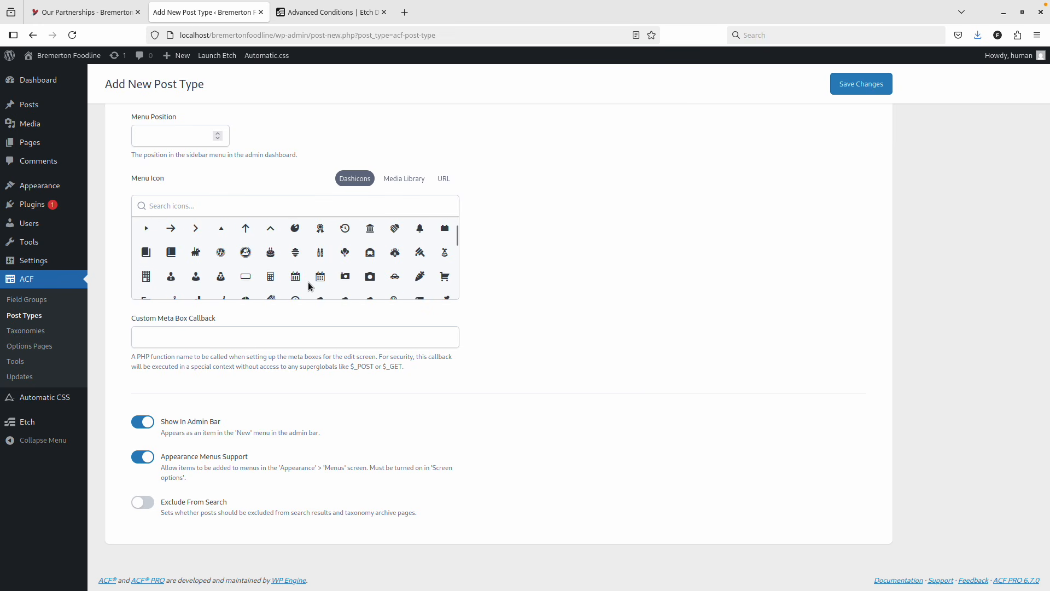
Search Dashicons for 'gro', pick the groups icon, and save the Partners post type.
left_click(252, 206)
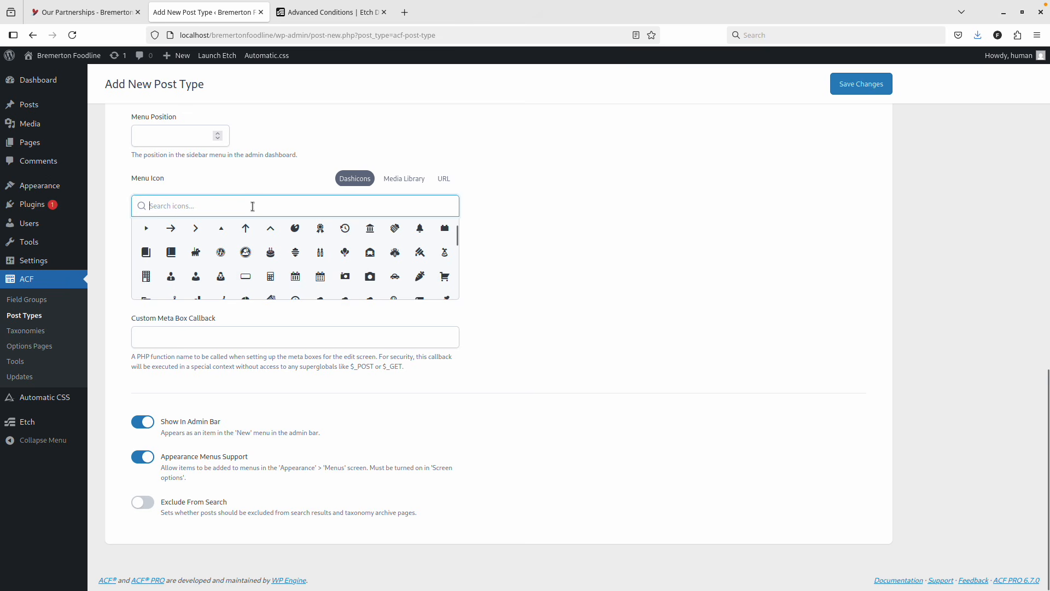
type("peo")
key("BackSpace")
key("BackSpace")
key("BackSpace")
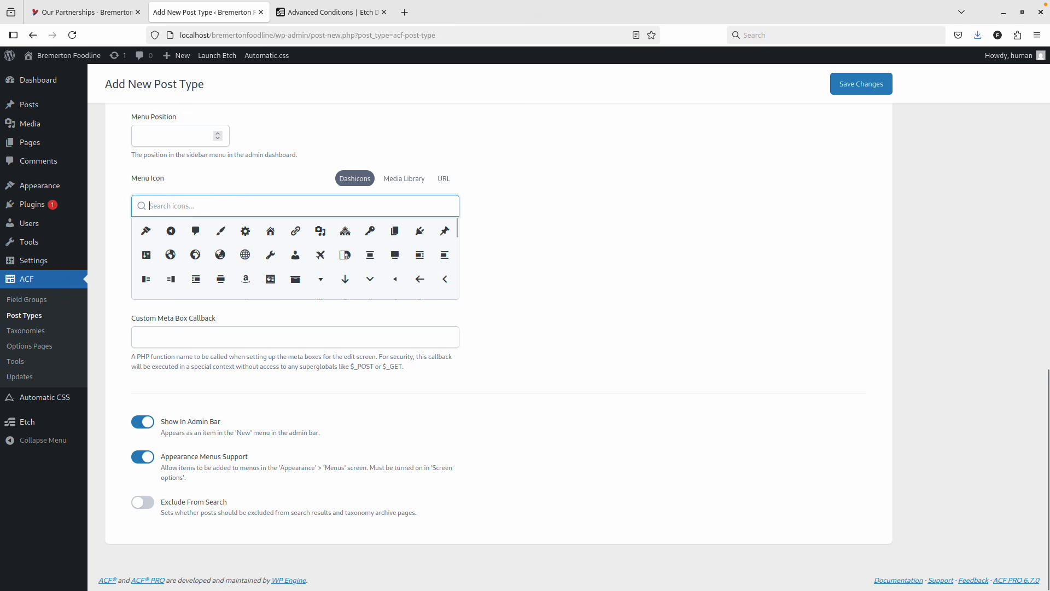
scroll(253, 212, "up", 3)
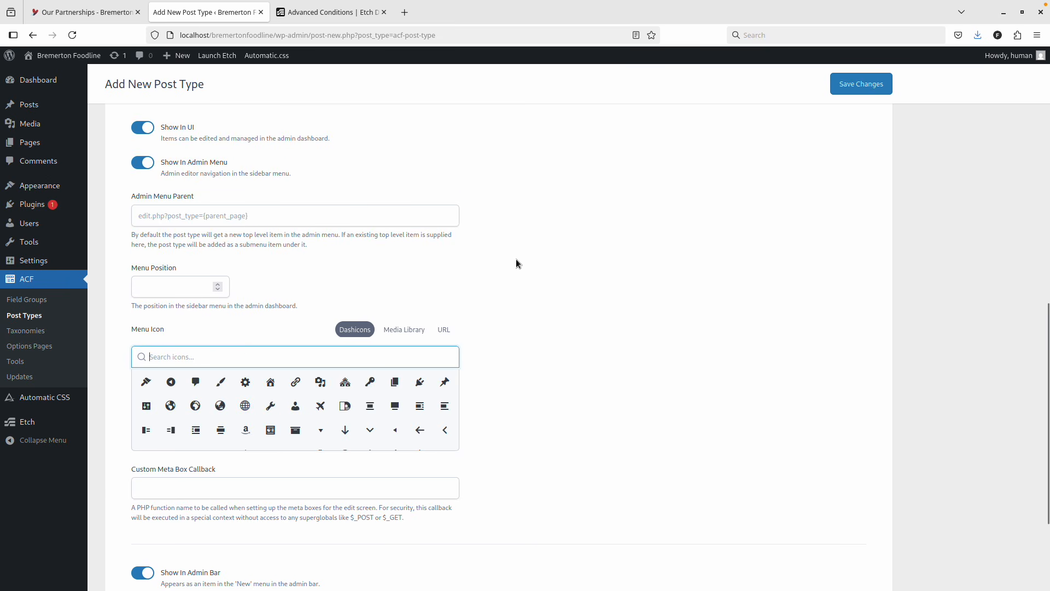
scroll(517, 258, "down", 3)
scroll(350, 256, "down", 2)
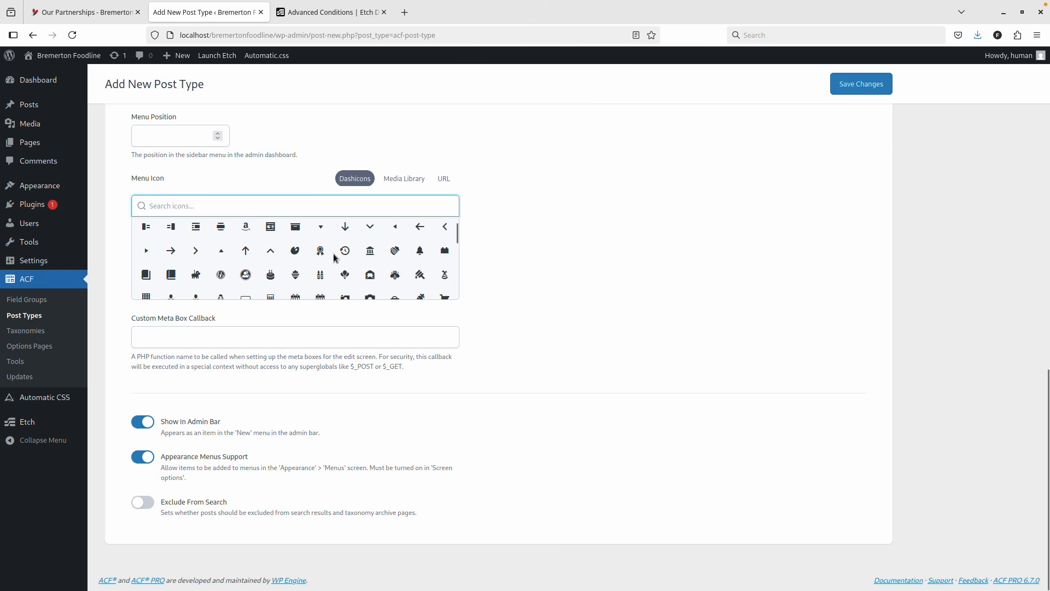
scroll(333, 254, "down", 2)
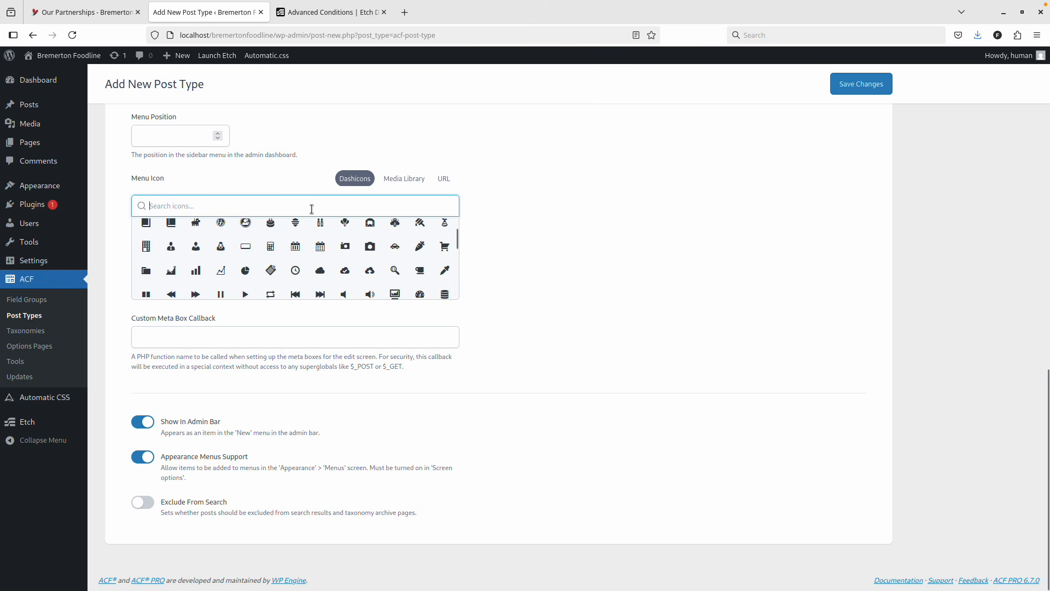
type("add")
key("BackSpace")
key("BackSpace")
key("BackSpace")
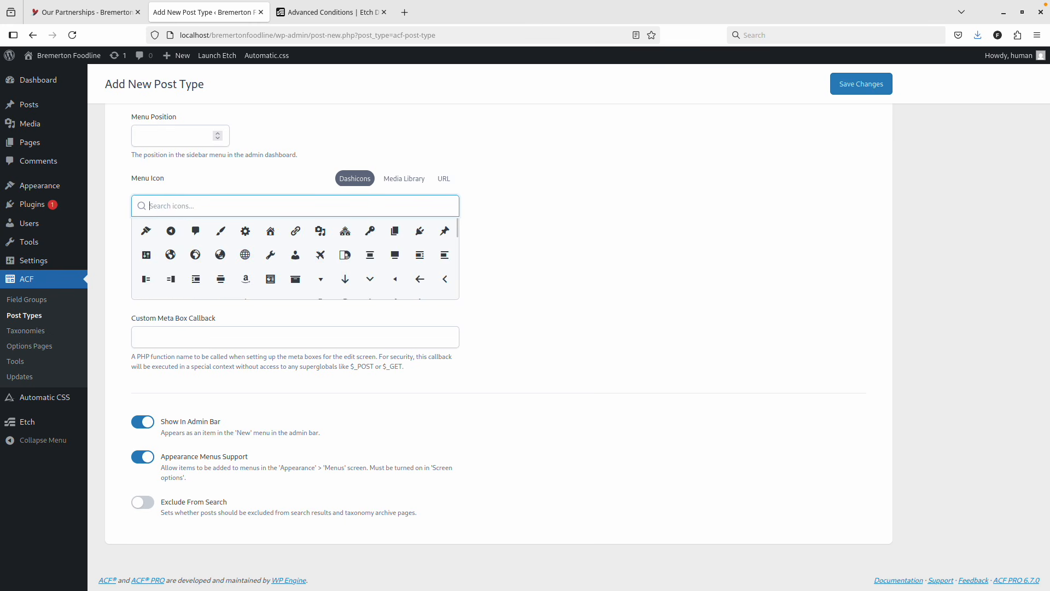
type("gro")
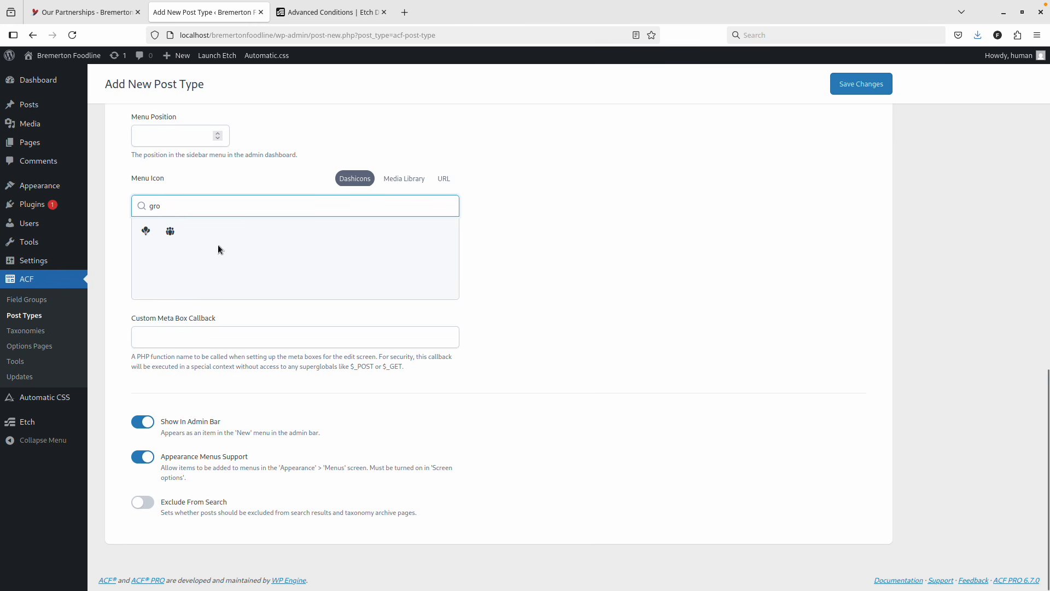
left_click(170, 231)
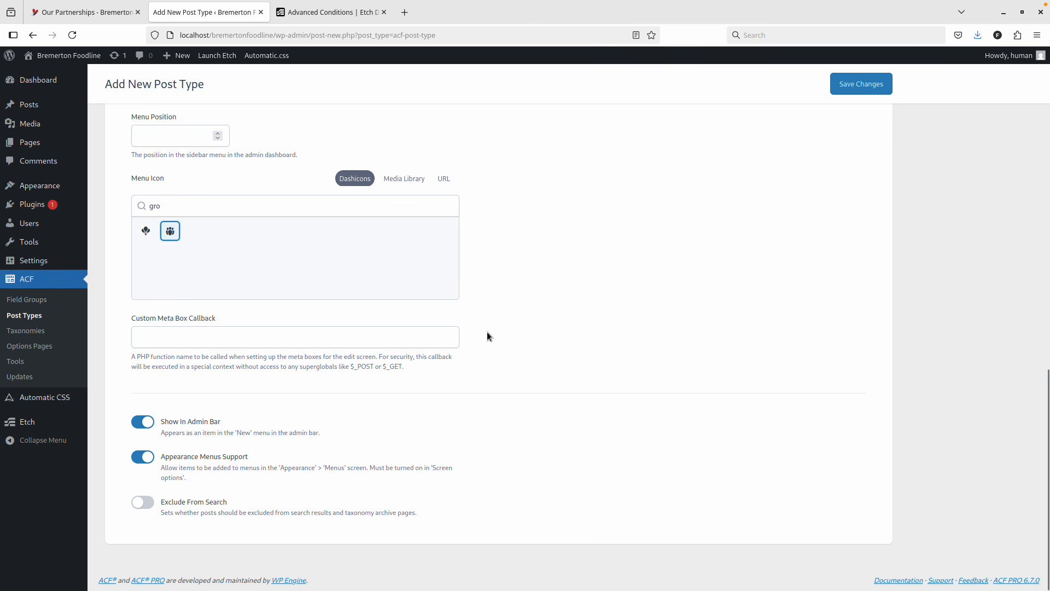
left_click(846, 85)
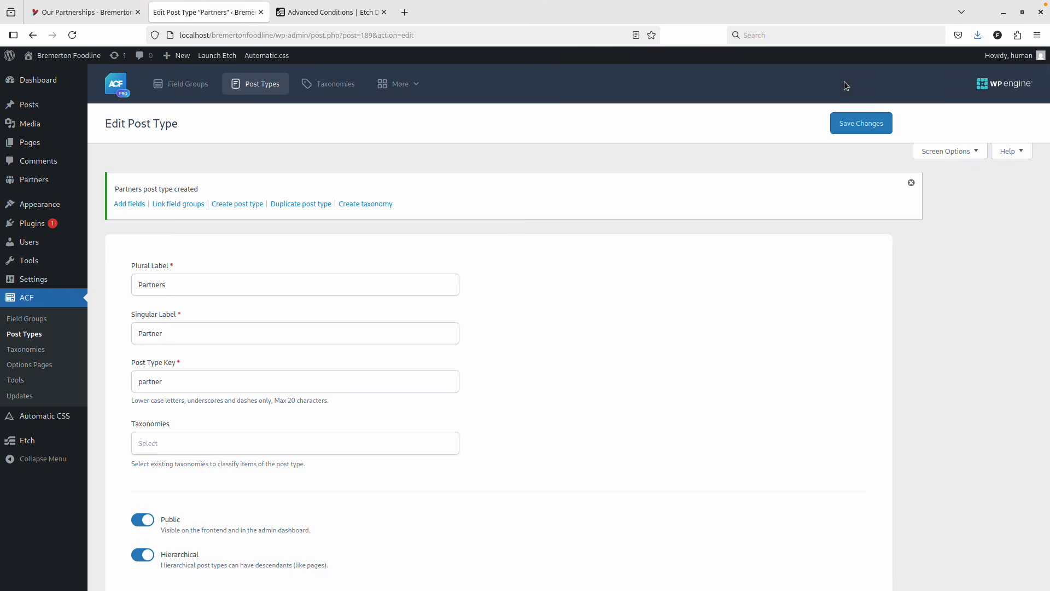
Enable Exclude From Search for Partners, save it, and return to the Post Types list.
scroll(382, 302, "down", 10)
scroll(382, 303, "up", 7)
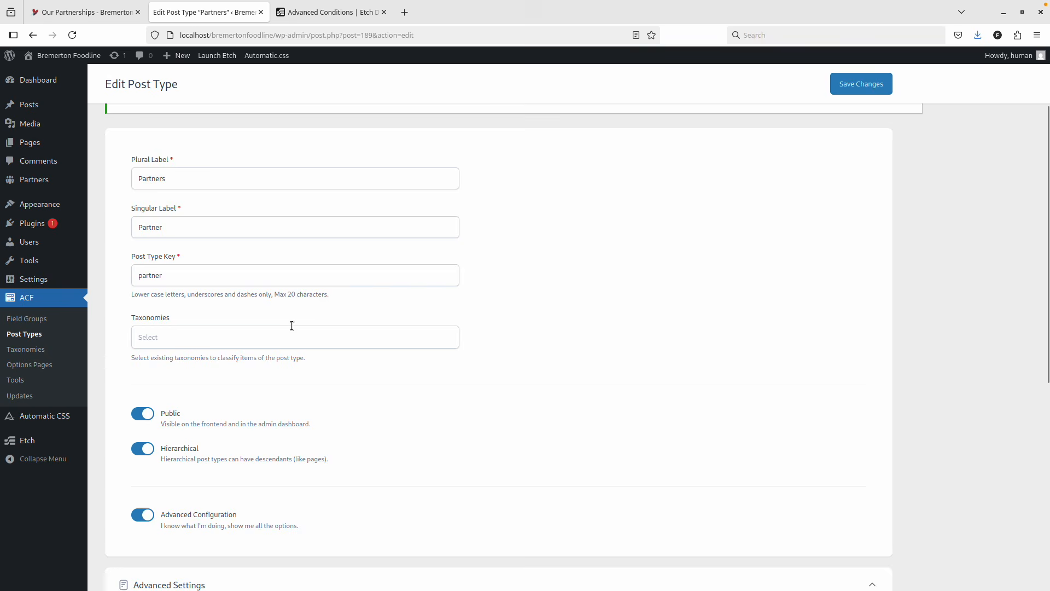
scroll(291, 326, "down", 5)
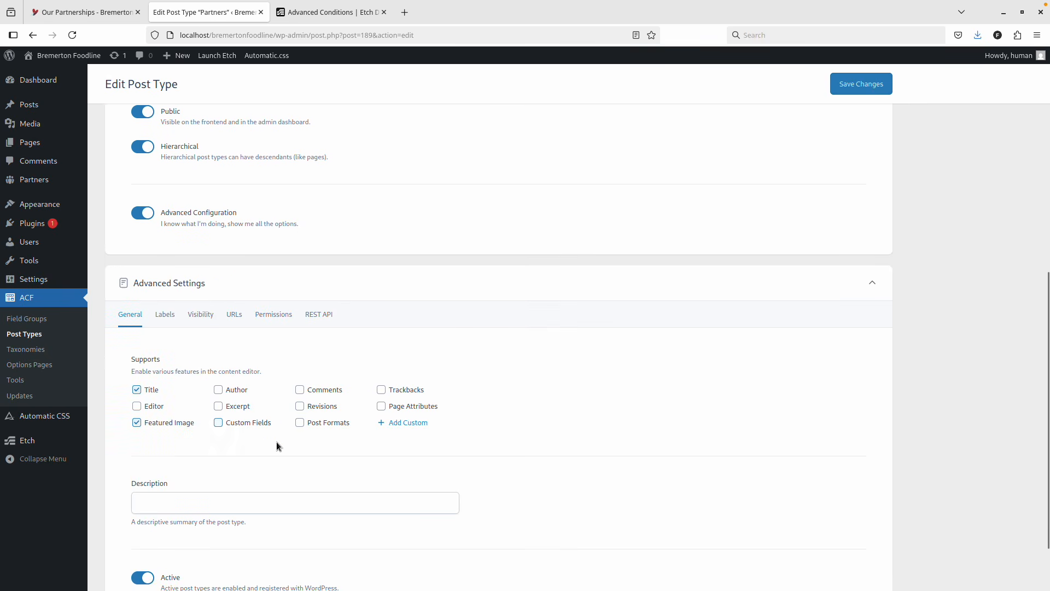
scroll(270, 454, "up", 2)
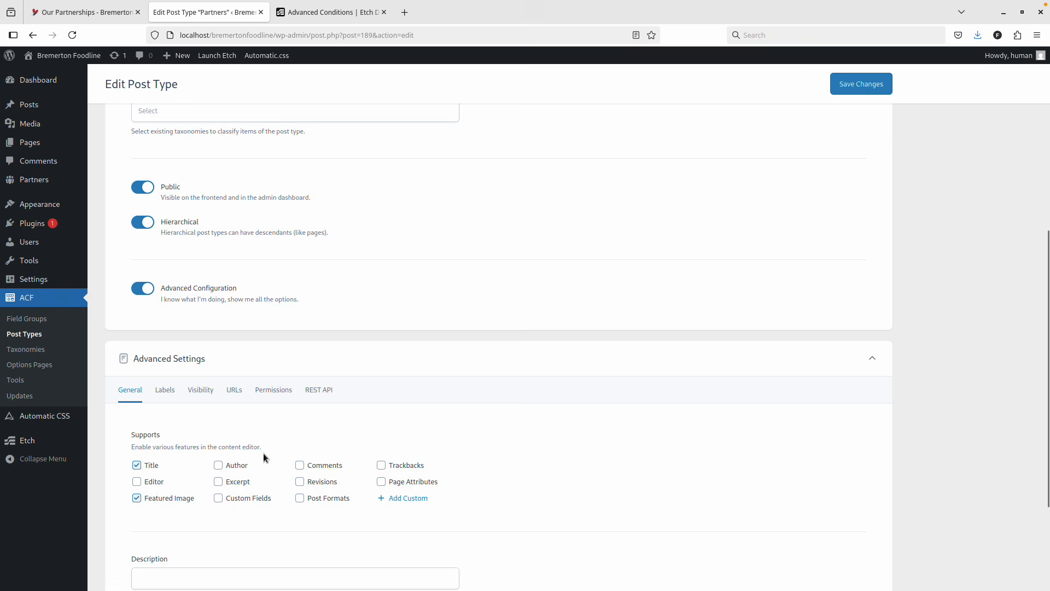
left_click(204, 393)
scroll(220, 419, "down", 10)
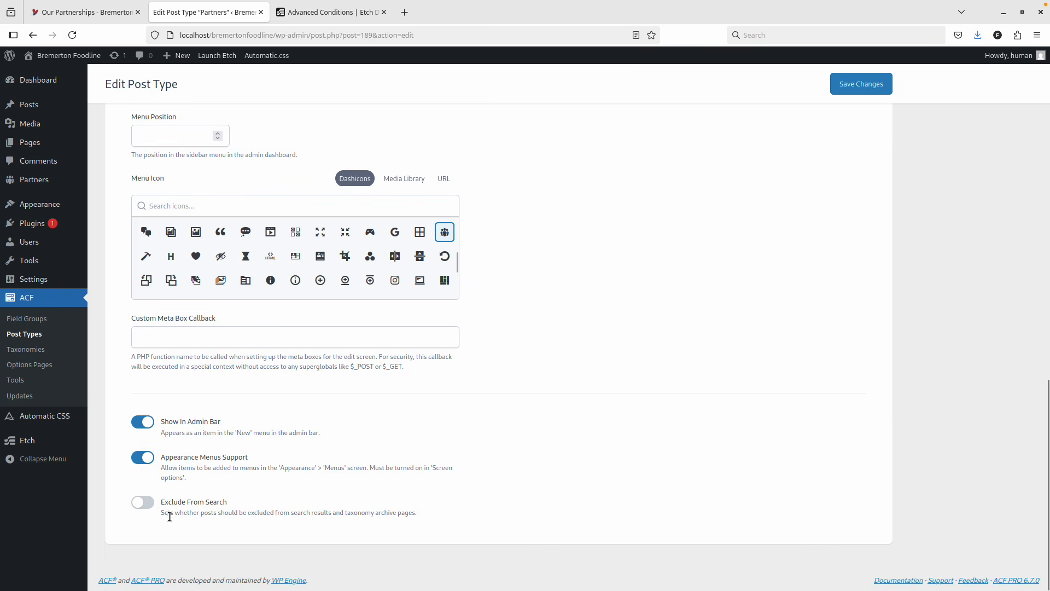
left_click(143, 502)
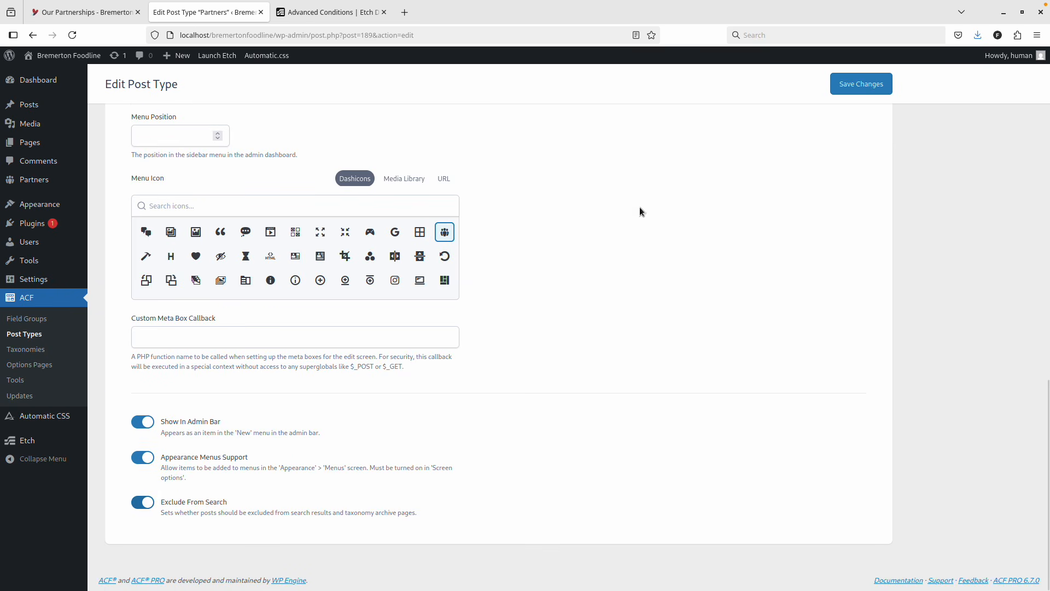
left_click(855, 87)
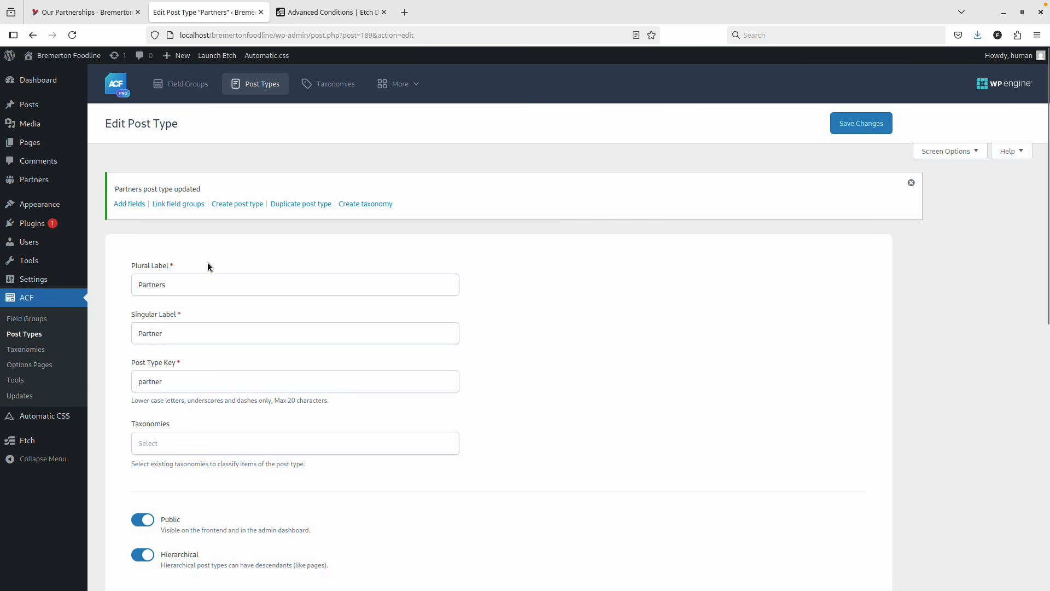
left_click(44, 334)
Start a new post type labelled Supporters / Supporter with its key auto-filled.
left_click(202, 127)
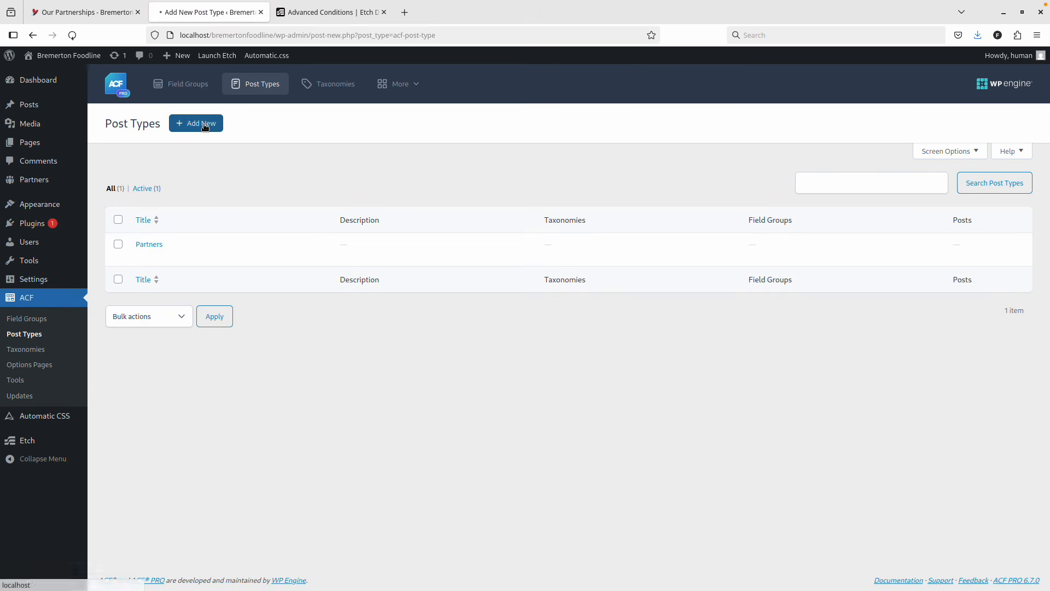
left_click(188, 224)
type("Supporters")
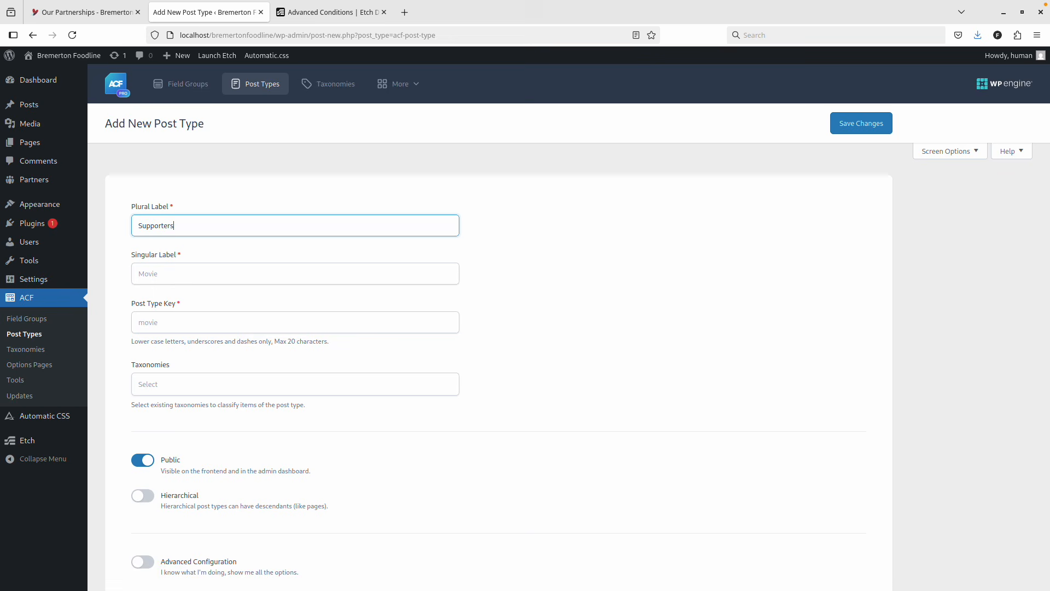
left_click(198, 270)
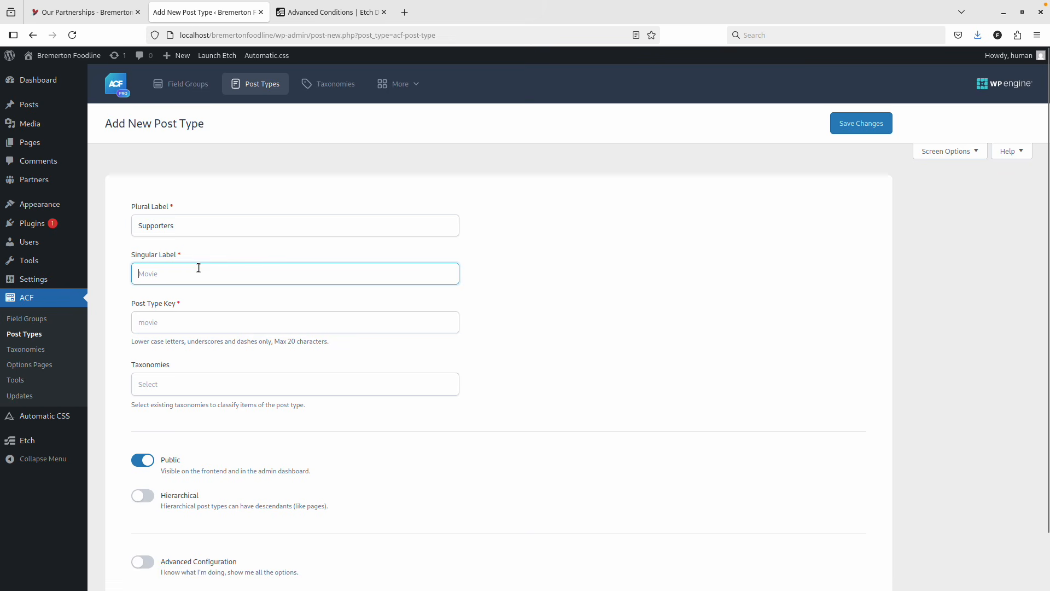
type("Supporter")
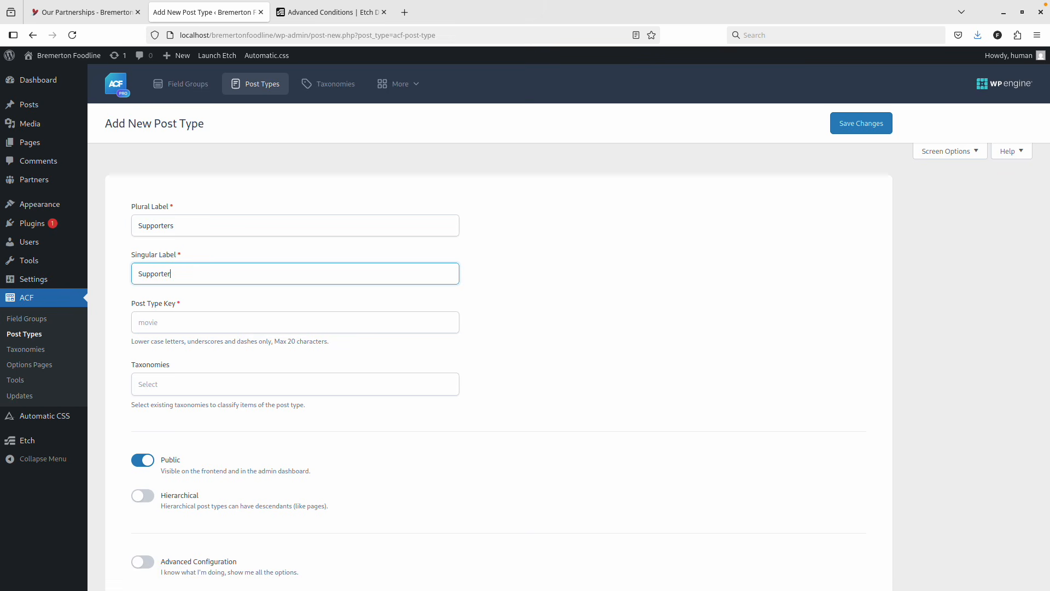
left_click(206, 325)
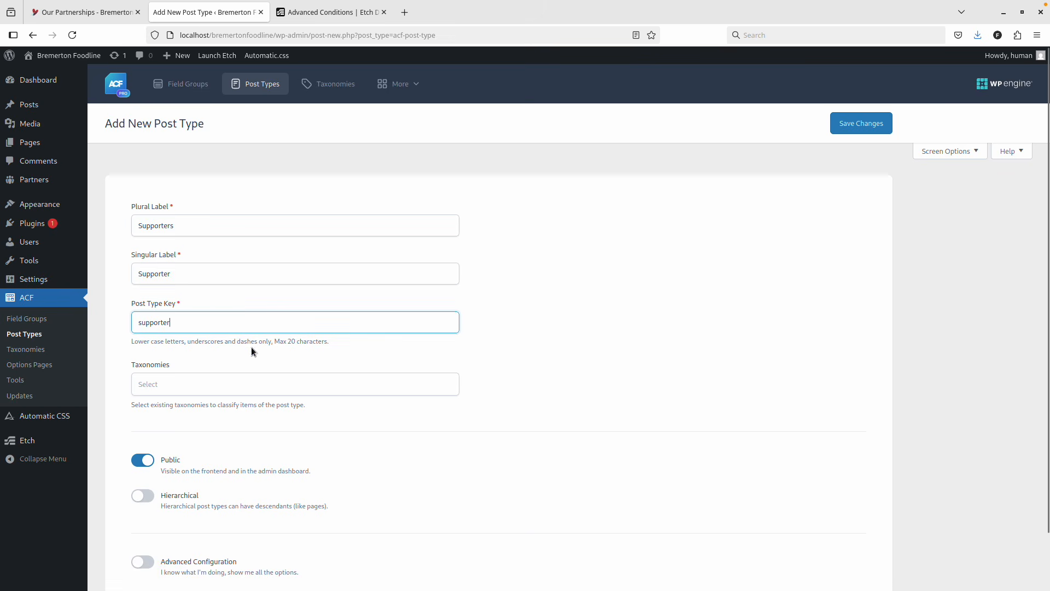
left_click(234, 370)
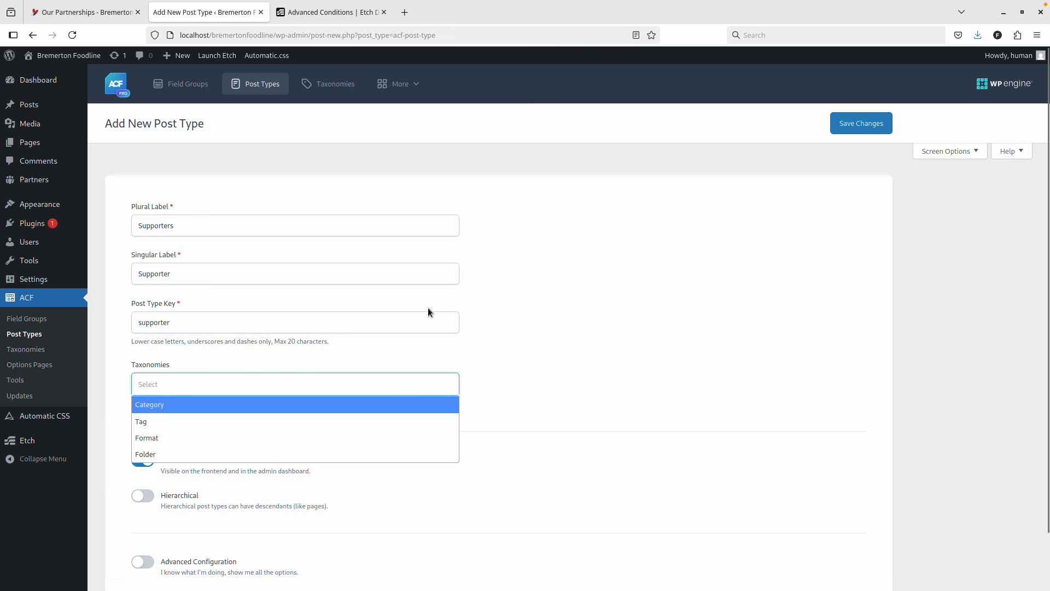
left_click(587, 308)
Make Supporters hierarchical with advanced configuration, Featured Image on and Editor off.
left_click(172, 499)
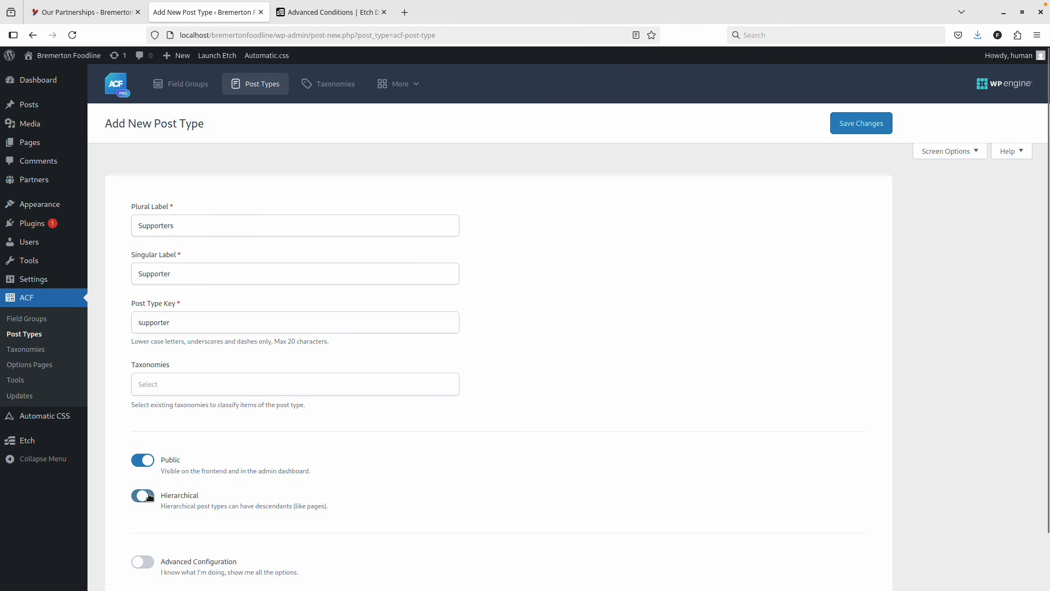
scroll(238, 434, "down", 2)
left_click(142, 502)
scroll(244, 411, "down", 6)
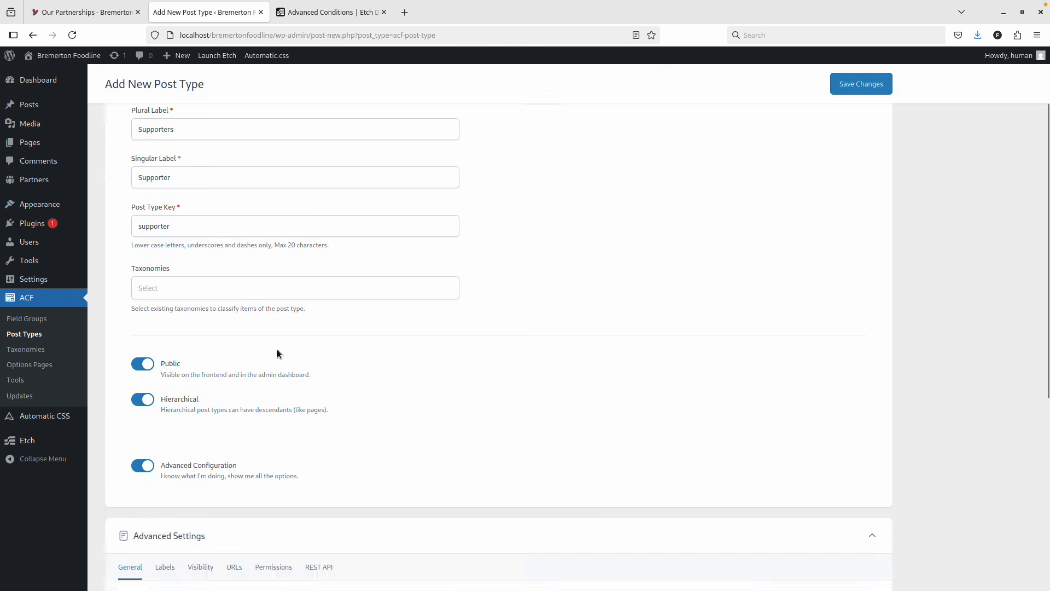
left_click(135, 346)
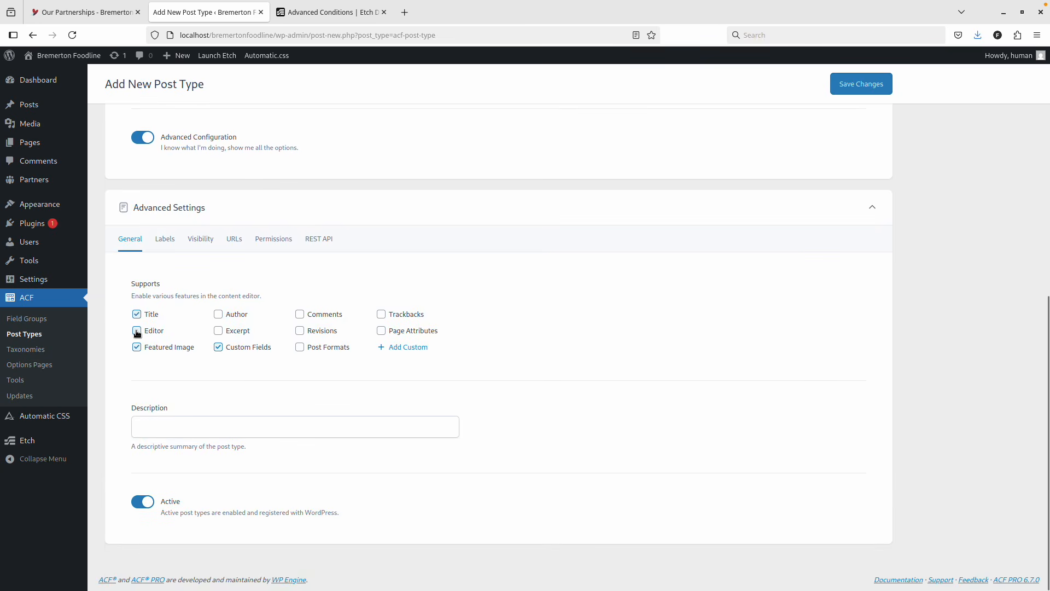
left_click(137, 330)
Give Supporters the dollar menu icon, exclude it from search, and save.
left_click(200, 239)
scroll(324, 354, "down", 4)
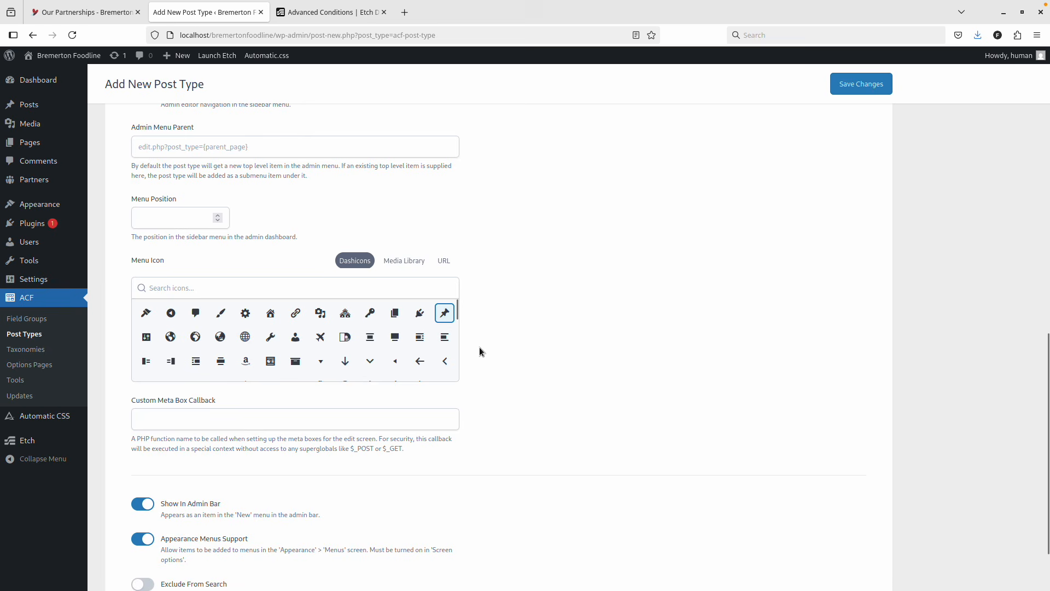
left_click(243, 289)
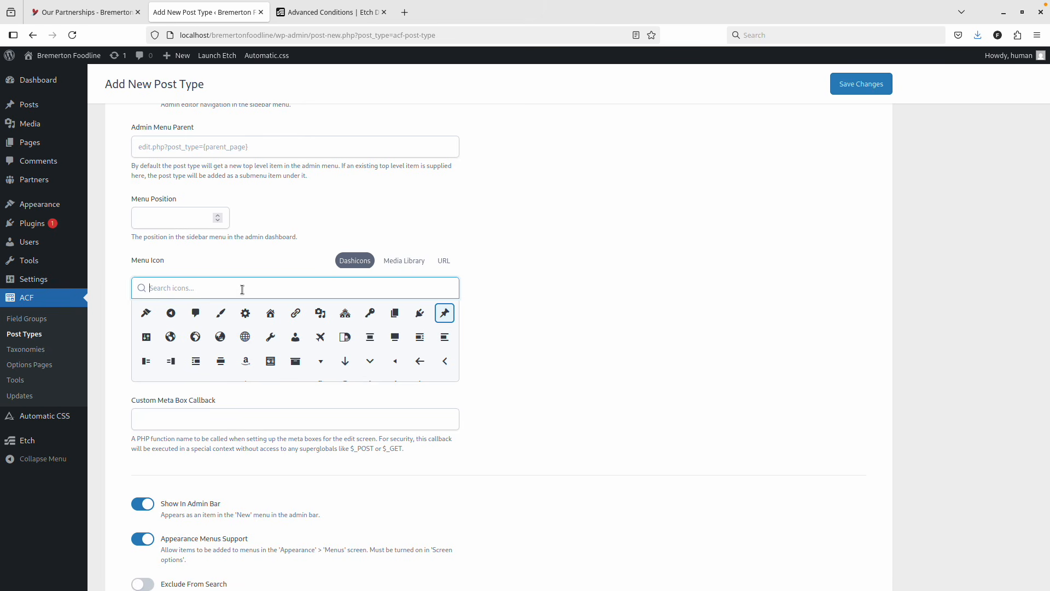
type("mon")
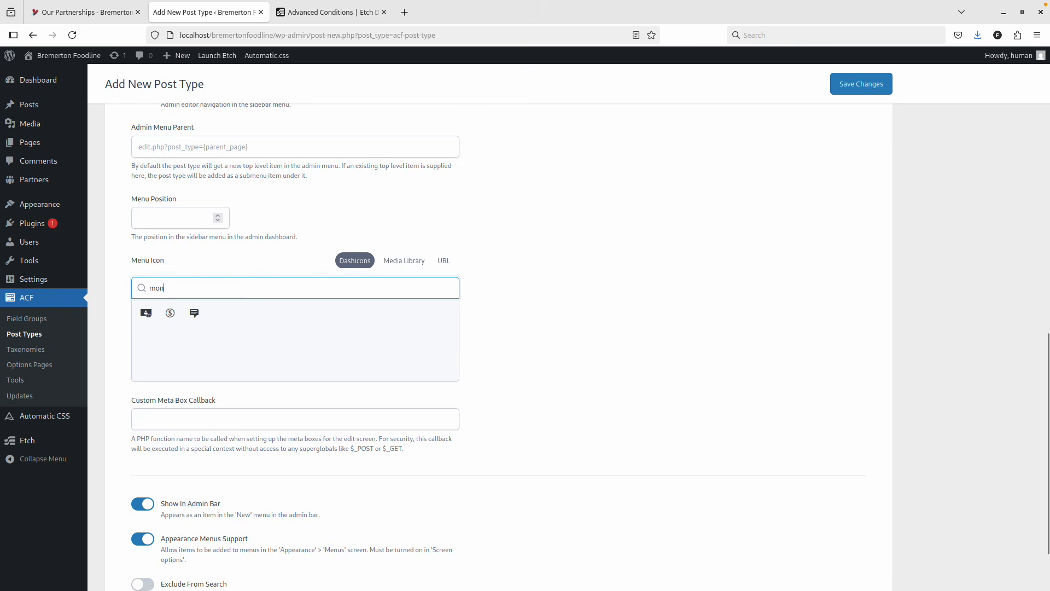
left_click(170, 312)
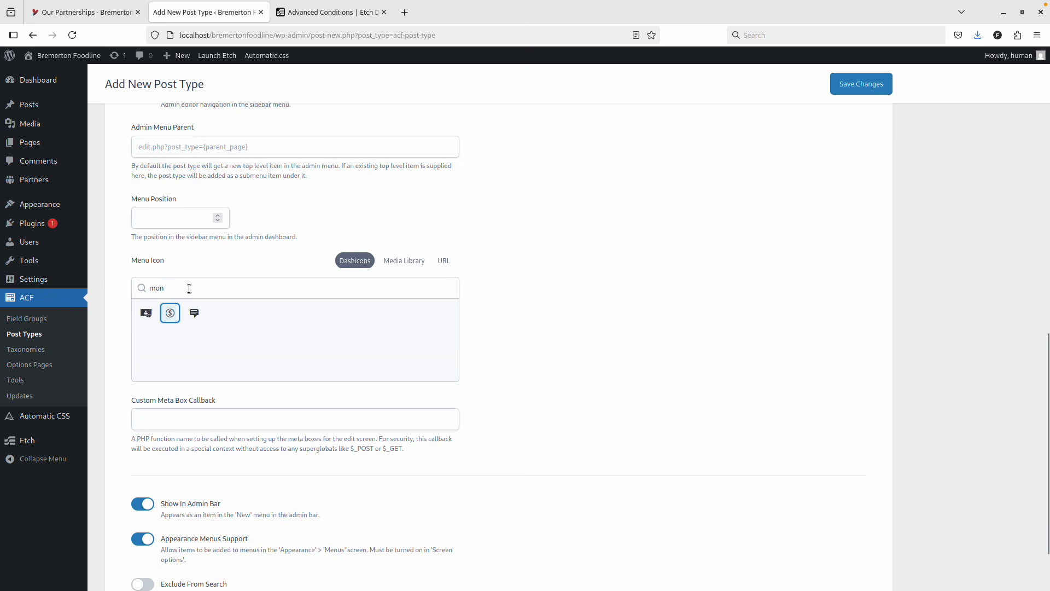
scroll(208, 457, "down", 3)
left_click(144, 506)
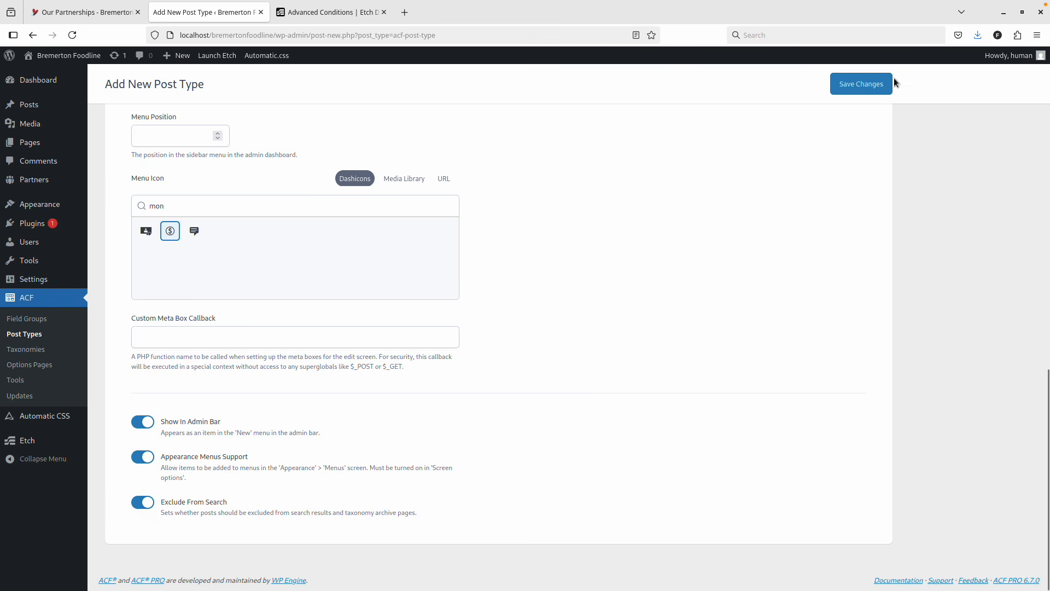
left_click(851, 89)
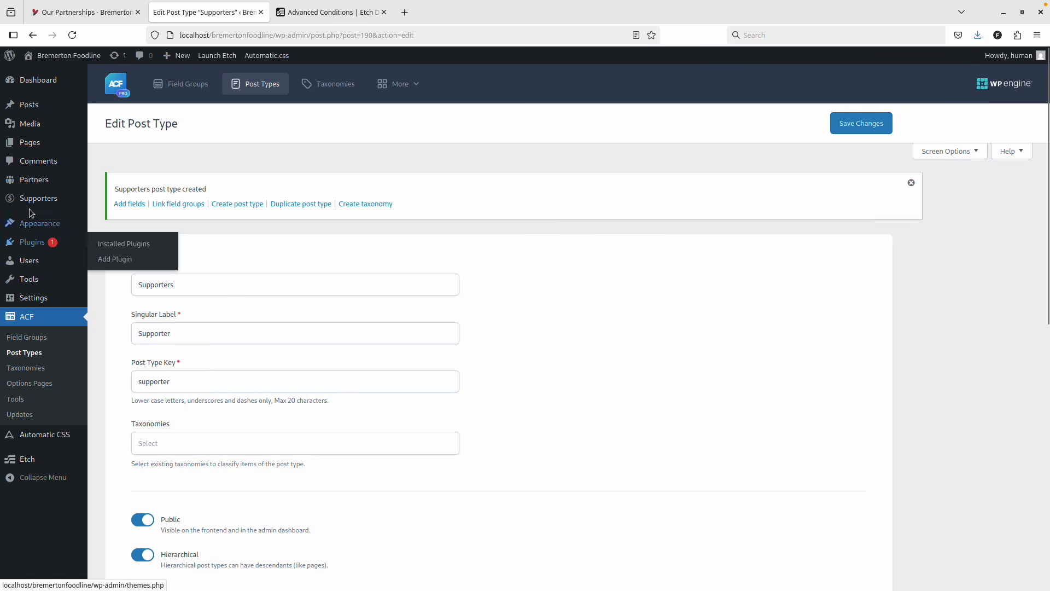
Check the new Partners admin screen, then go to ACF Field Groups.
left_click(45, 182)
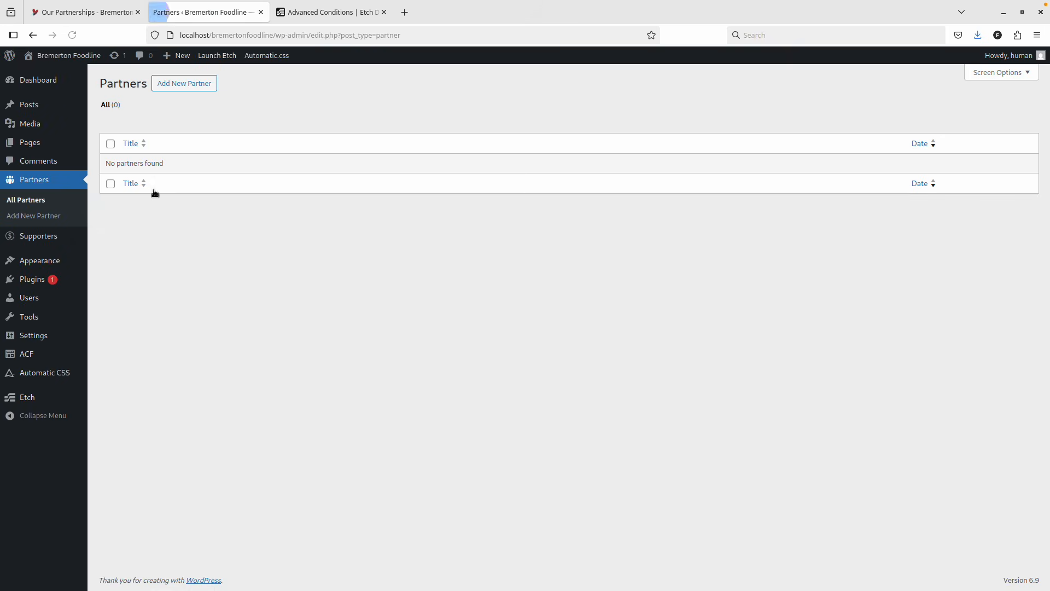
left_click(183, 83)
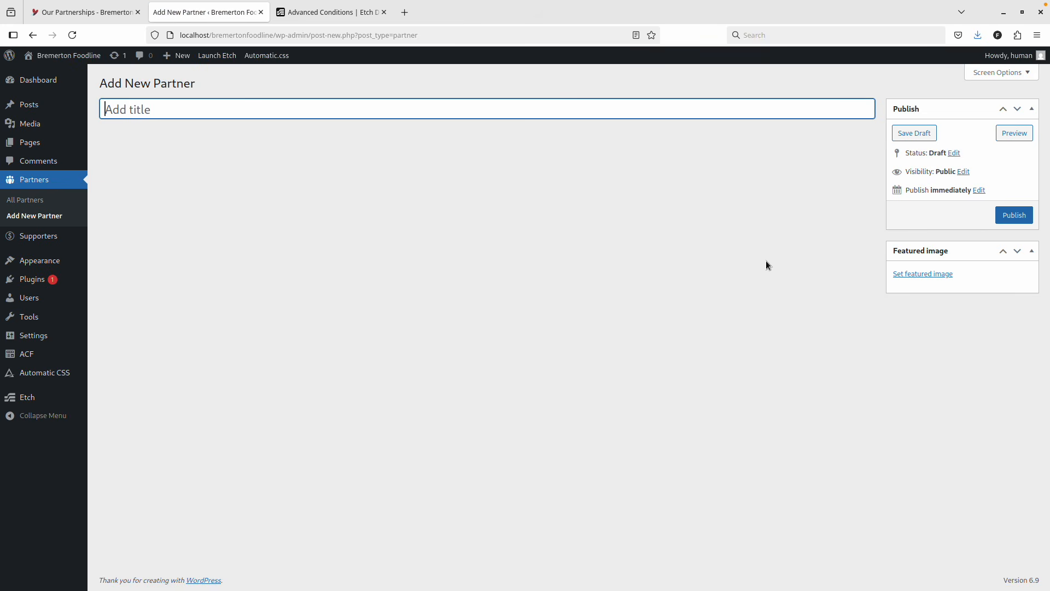
mouse_move(28, 356)
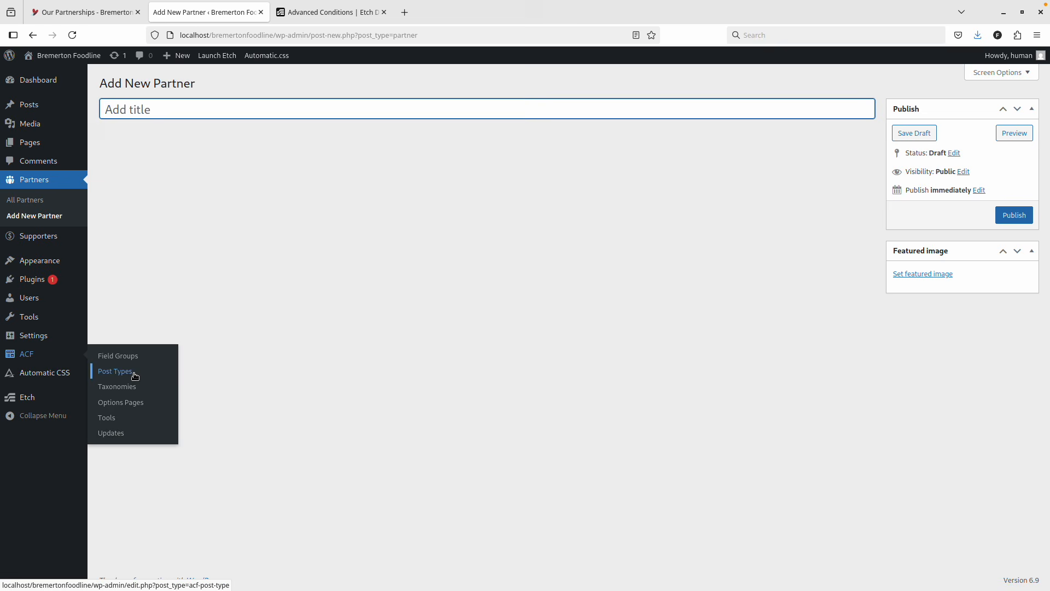
left_click(130, 356)
Create a new field group titled Partner/Supporter Details.
left_click(566, 362)
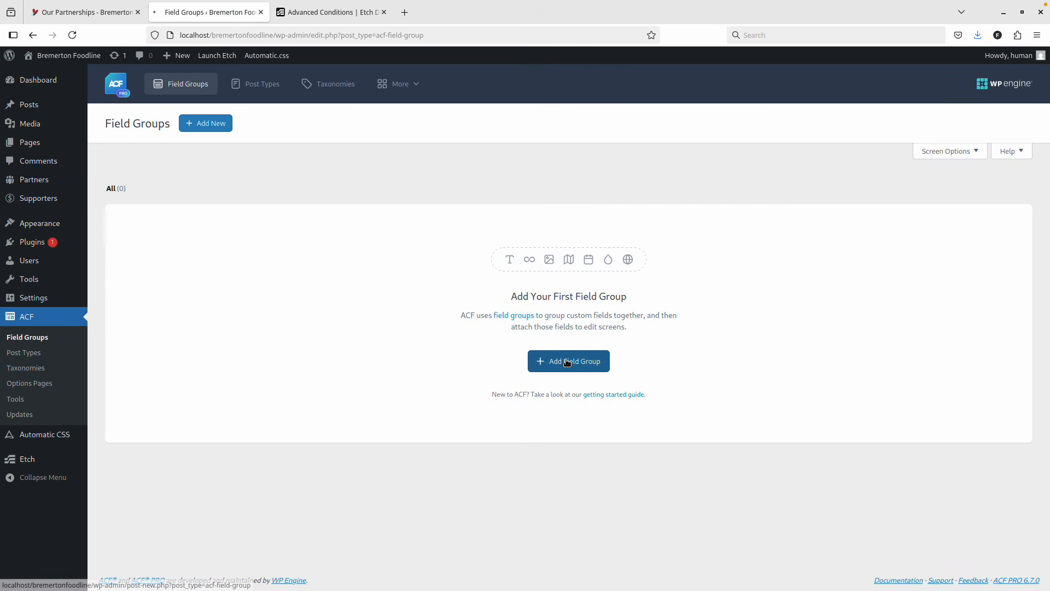
left_click(177, 245)
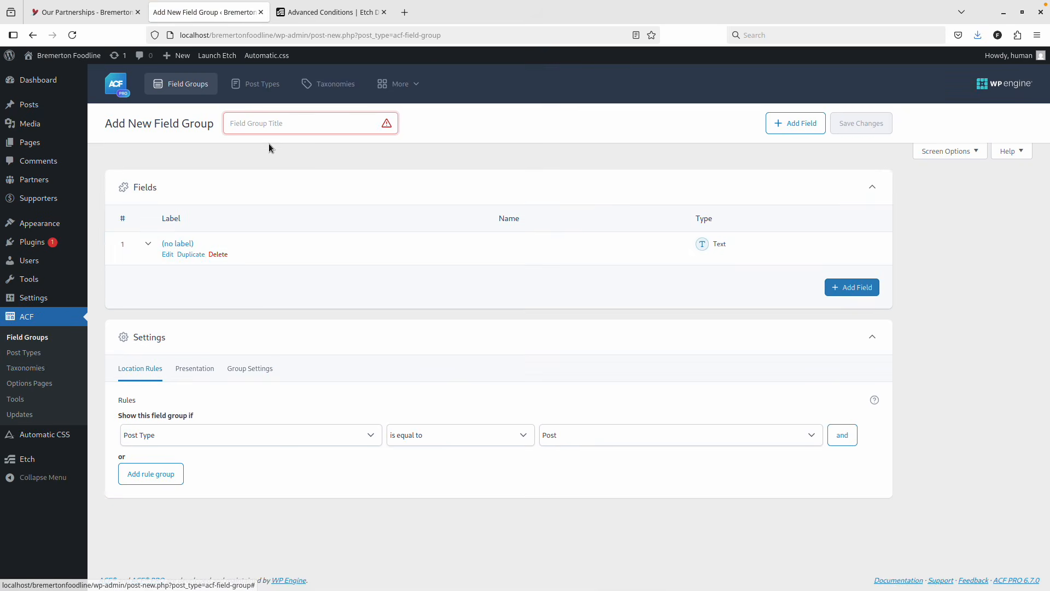
left_click(274, 118)
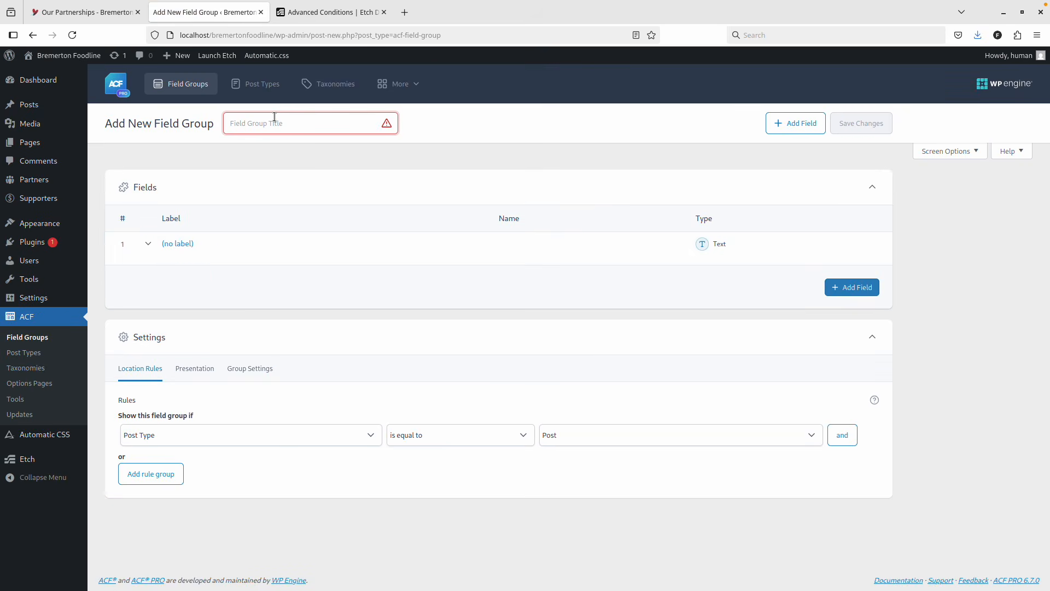
type("De")
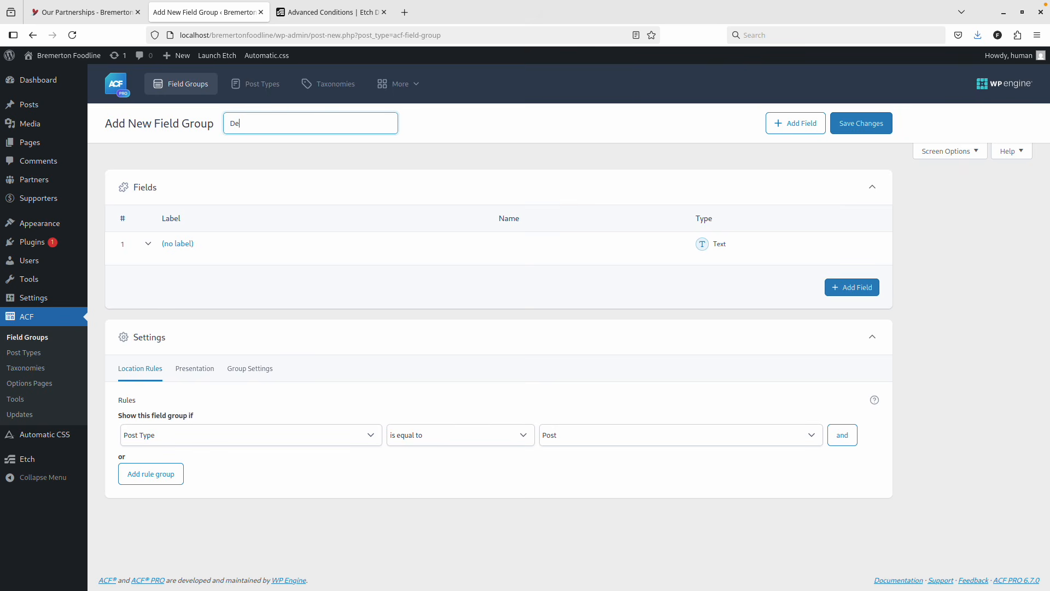
key("BackSpace")
key("BackSpace")
type("Par")
Make the first field a URL field labelled Website URL.
left_click(167, 241)
left_click(236, 333)
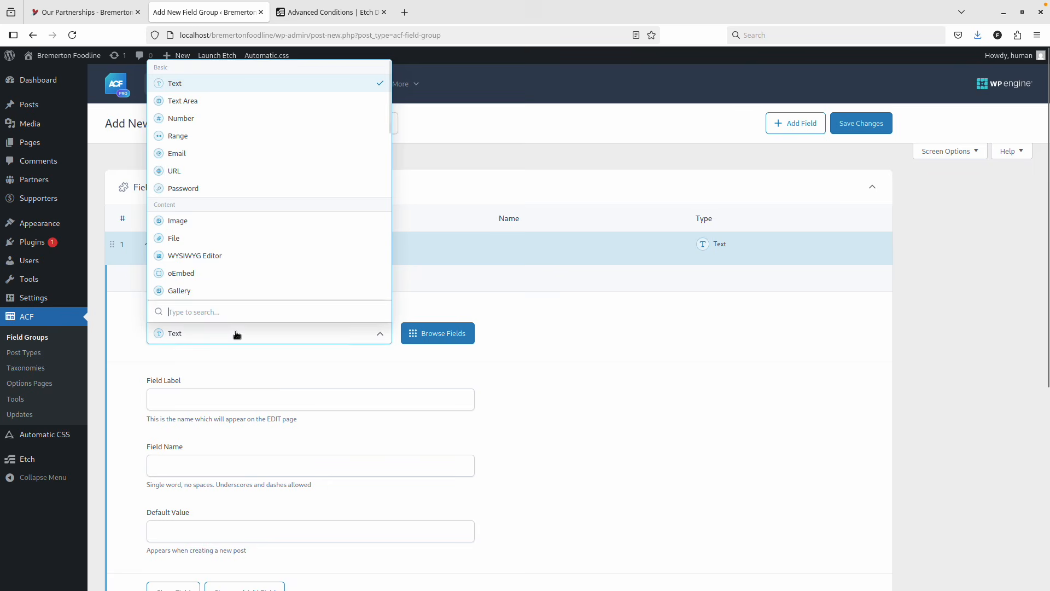
left_click(216, 170)
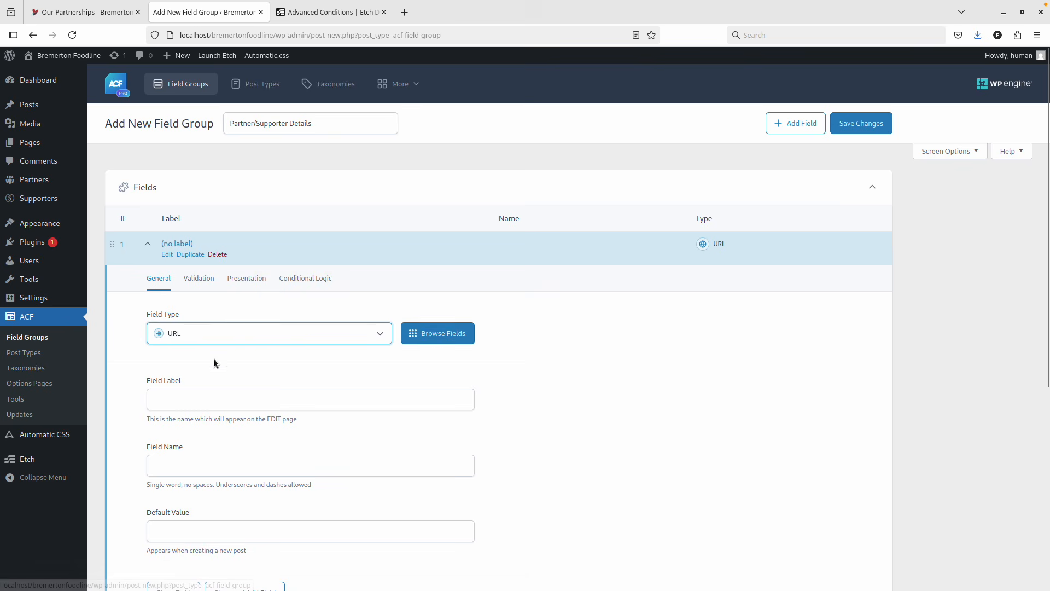
left_click(200, 400)
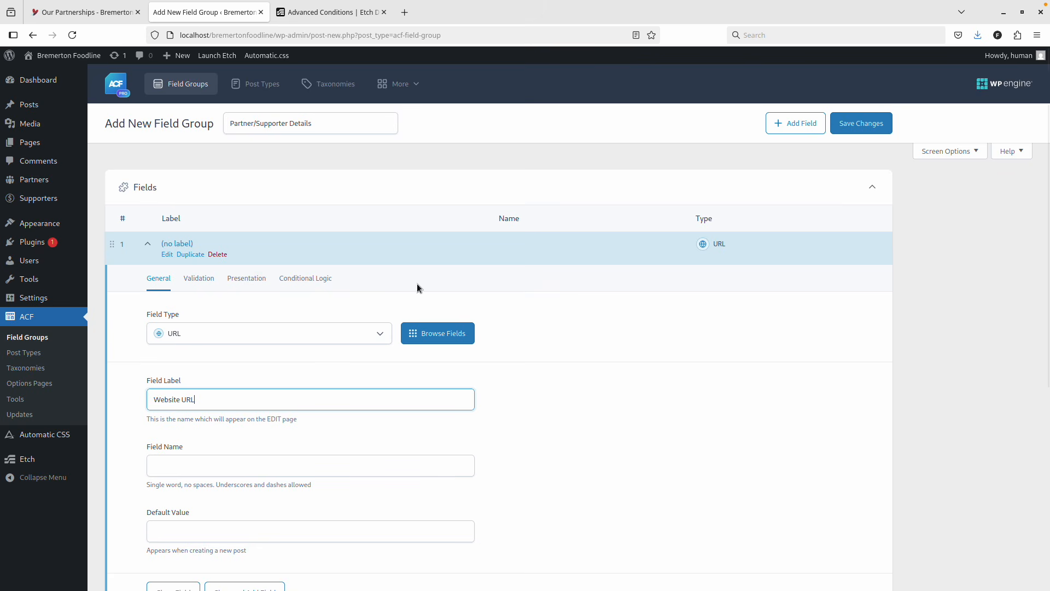
key("Tab")
Show the group where Post Type is Partner or Supporter, and save it.
scroll(303, 403, "down", 3)
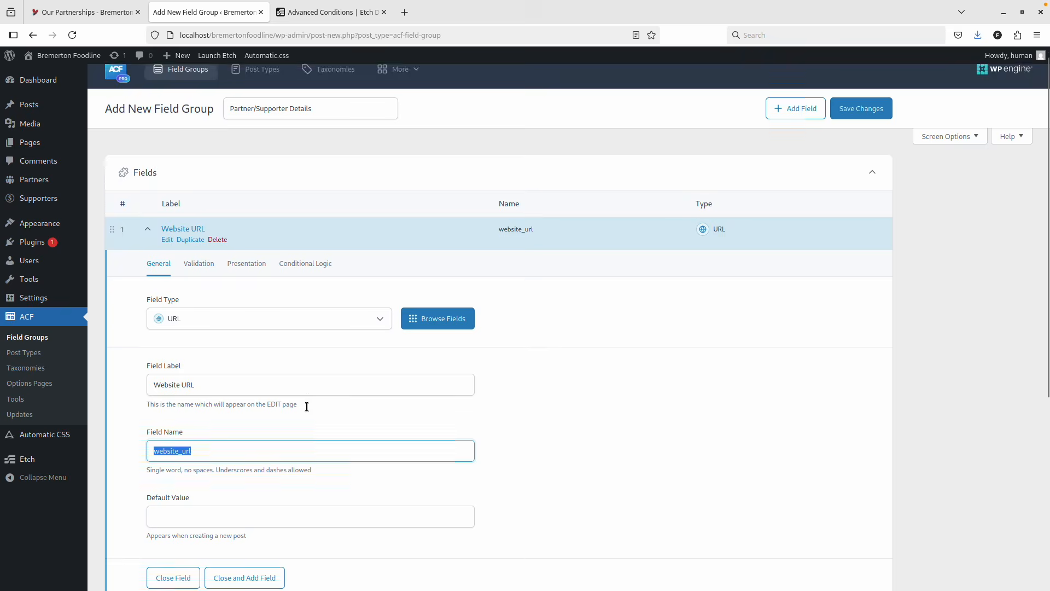
scroll(245, 343, "down", 2)
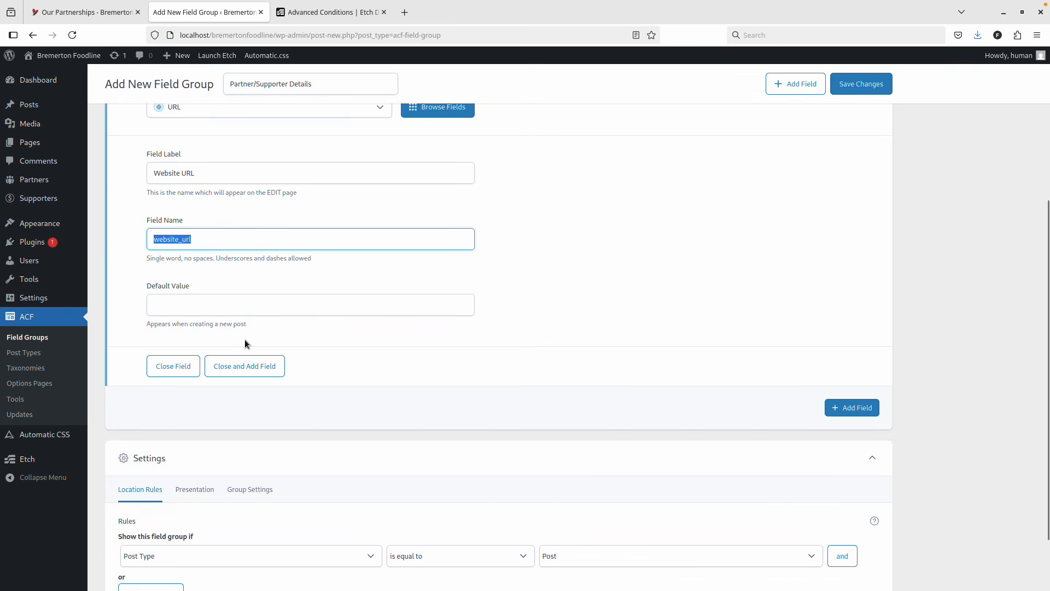
scroll(392, 371, "down", 2)
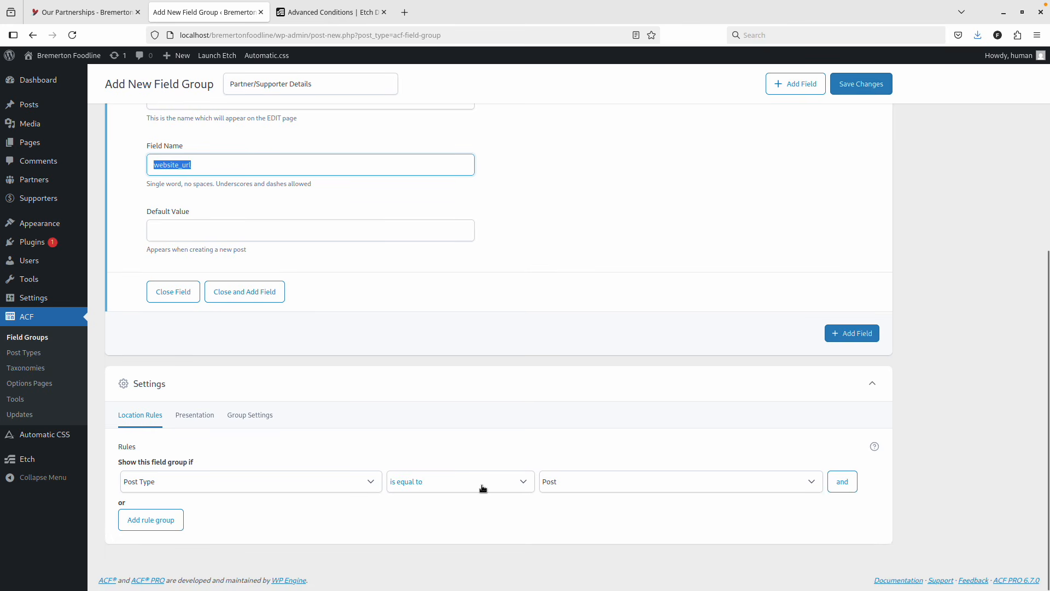
left_click(633, 491)
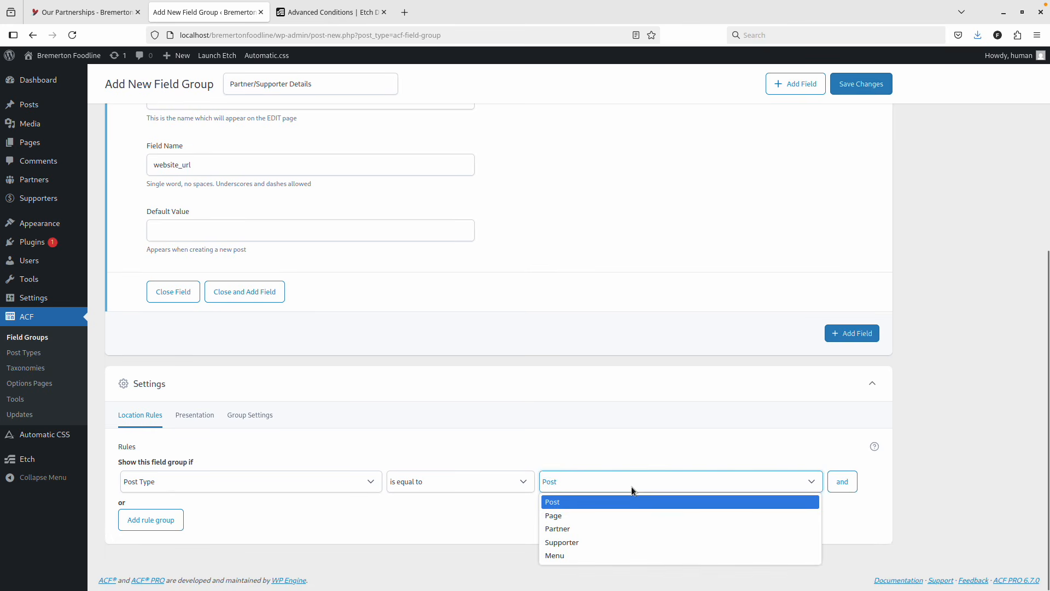
left_click(602, 529)
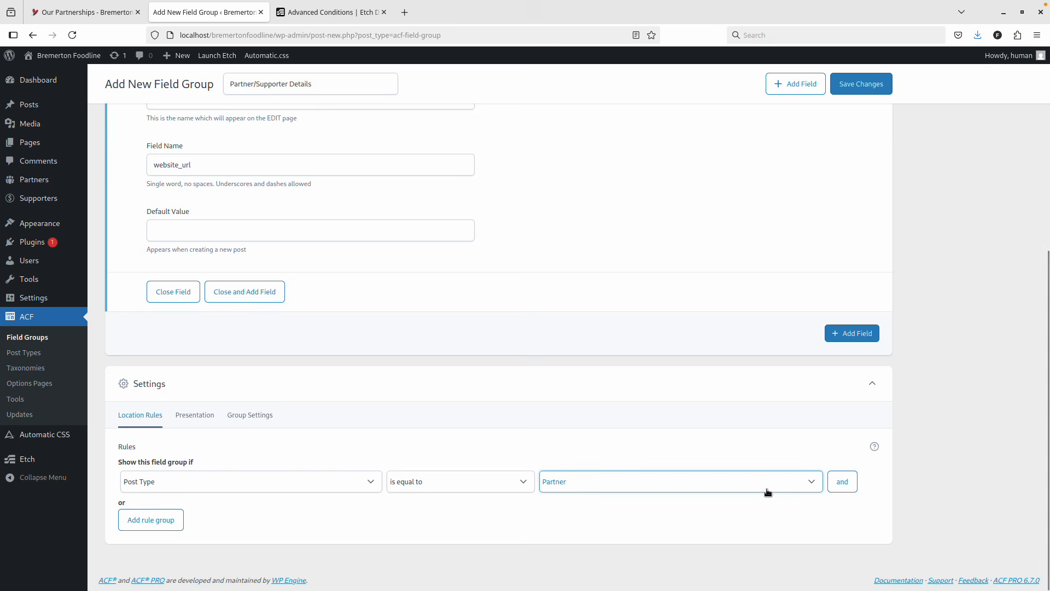
left_click(153, 519)
left_click(576, 523)
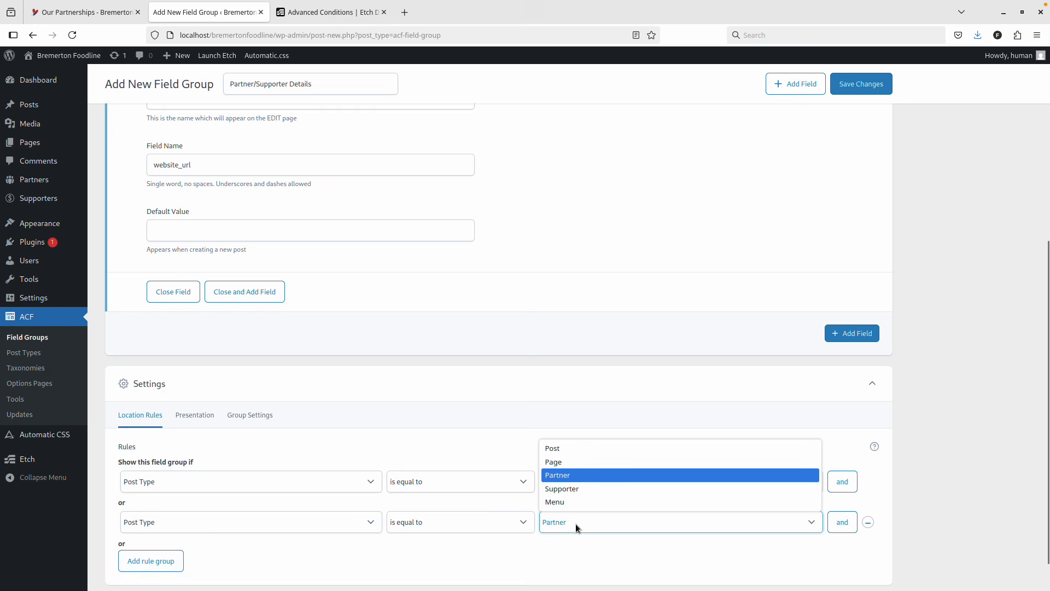
left_click(574, 489)
left_click(871, 89)
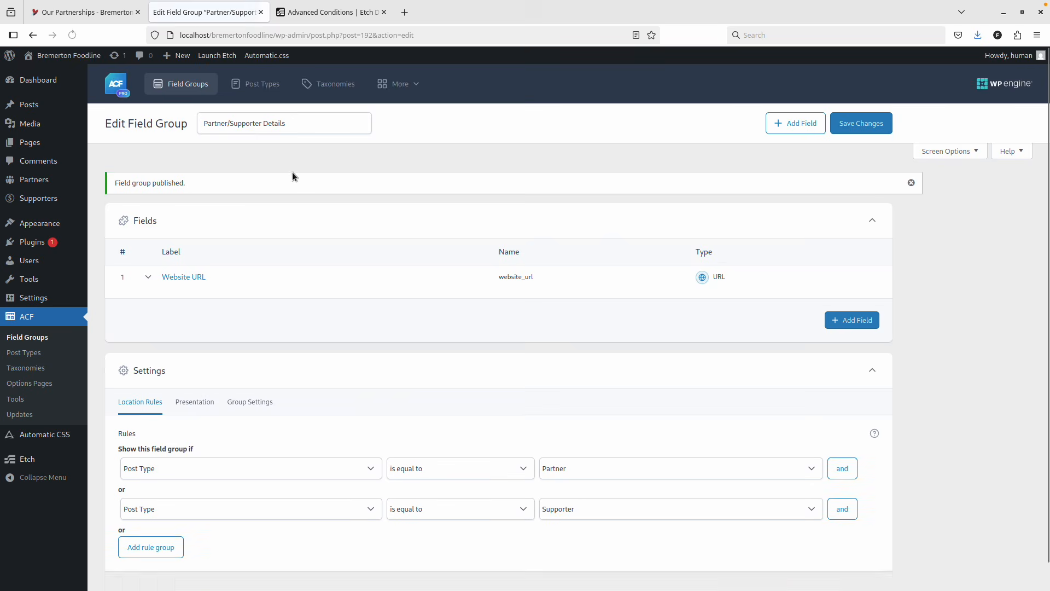
left_click(41, 74)
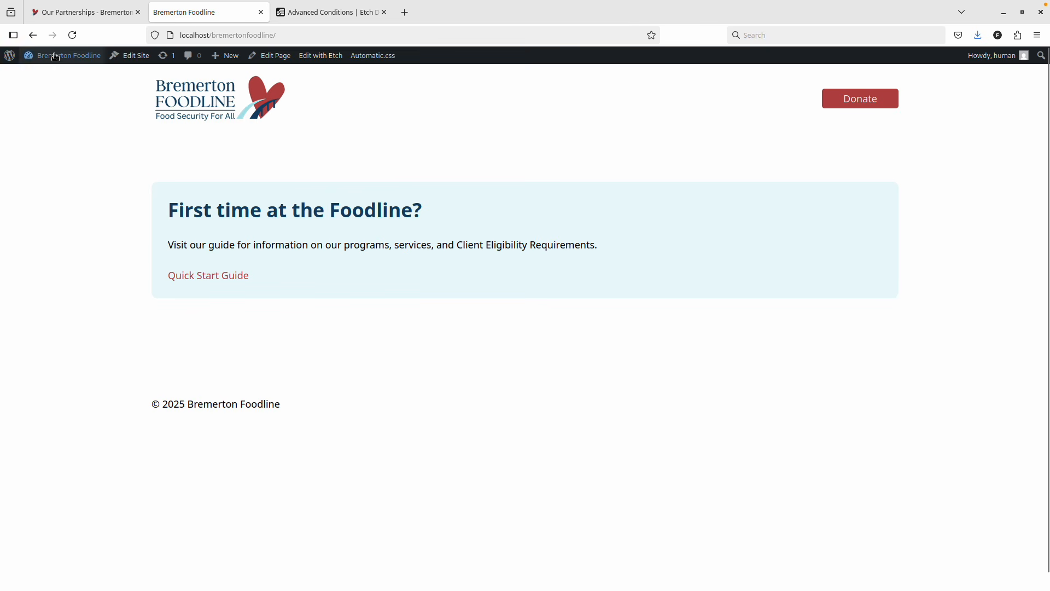
Copy the Food Lifeline name from the live Our Partners page for the Partners admin.
left_click(41, 73)
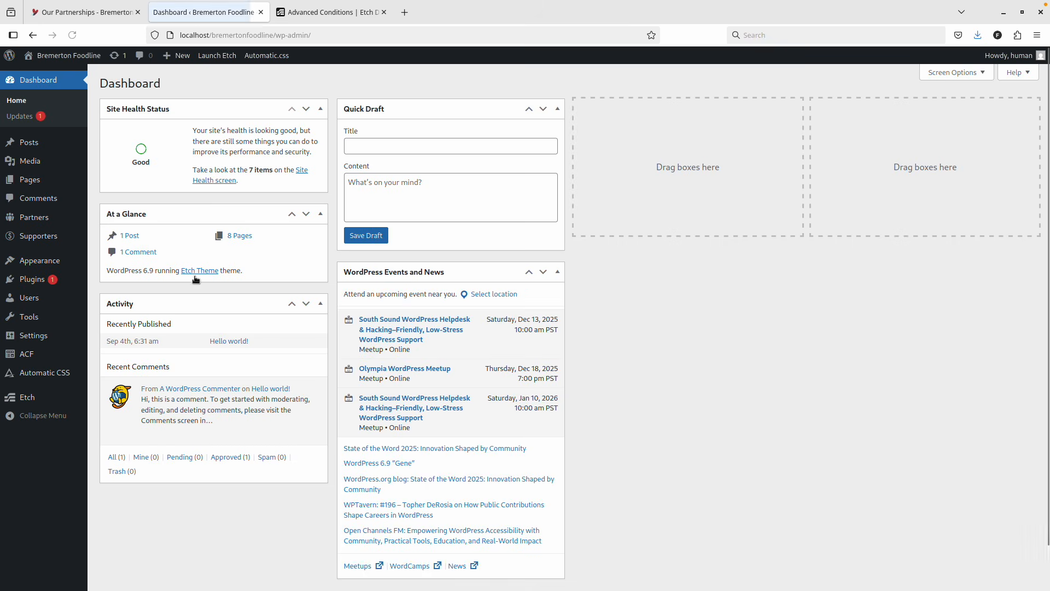
left_click(50, 218)
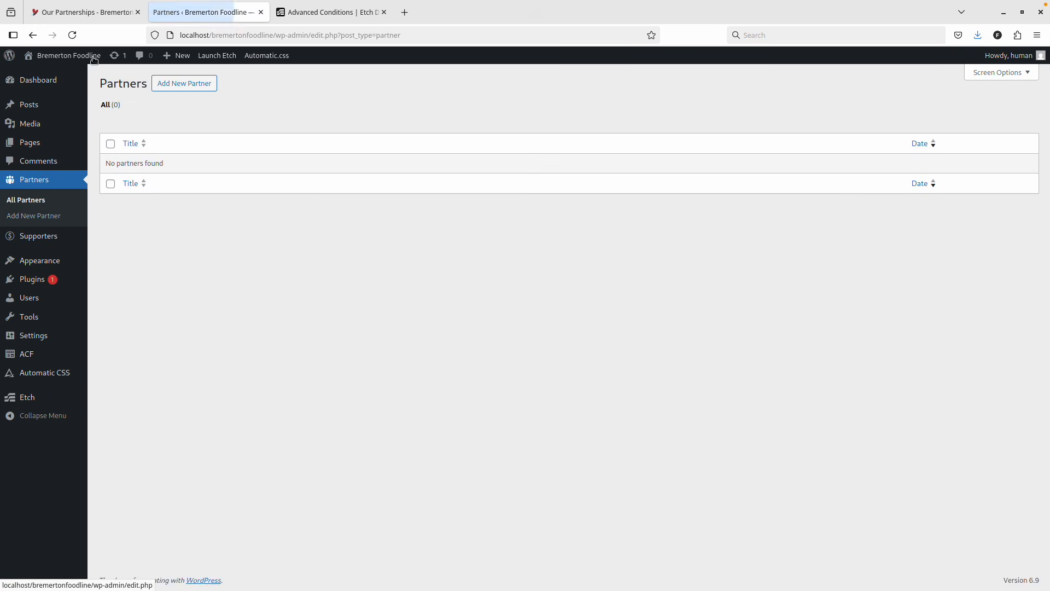
left_click(99, 12)
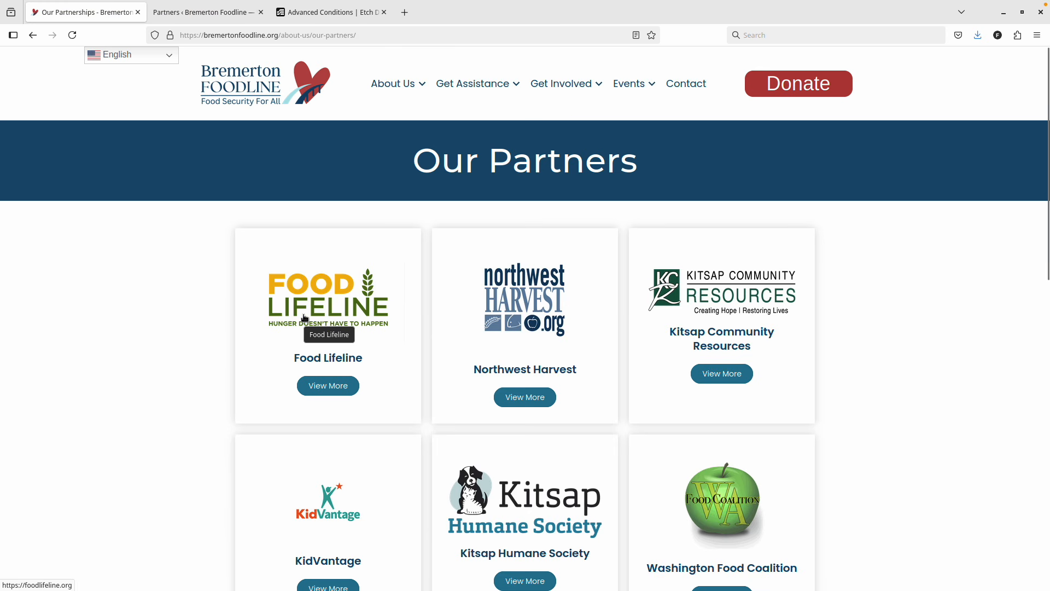
right_click(328, 301)
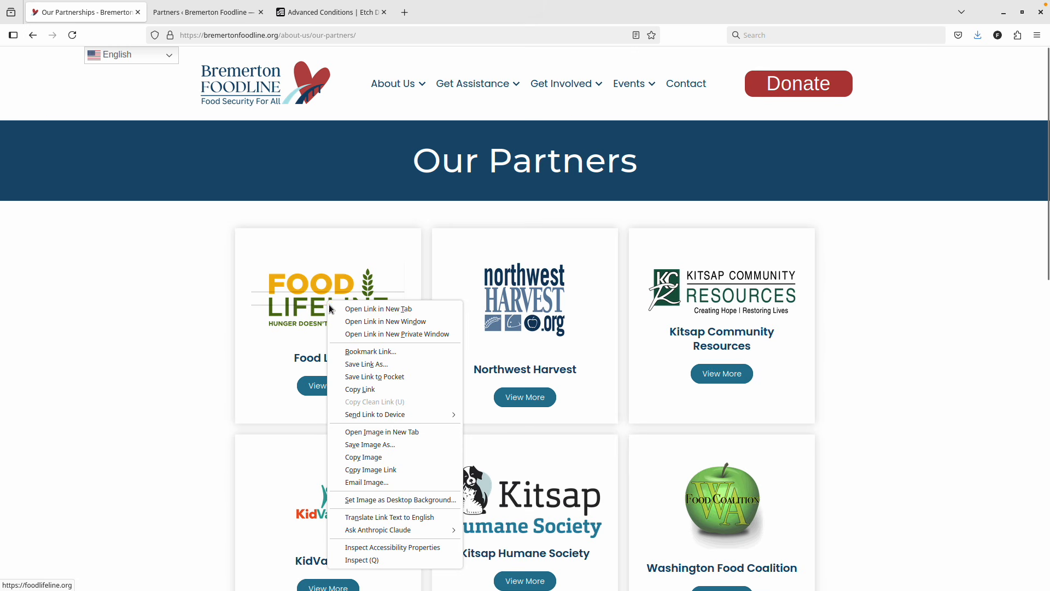
left_click(208, 319)
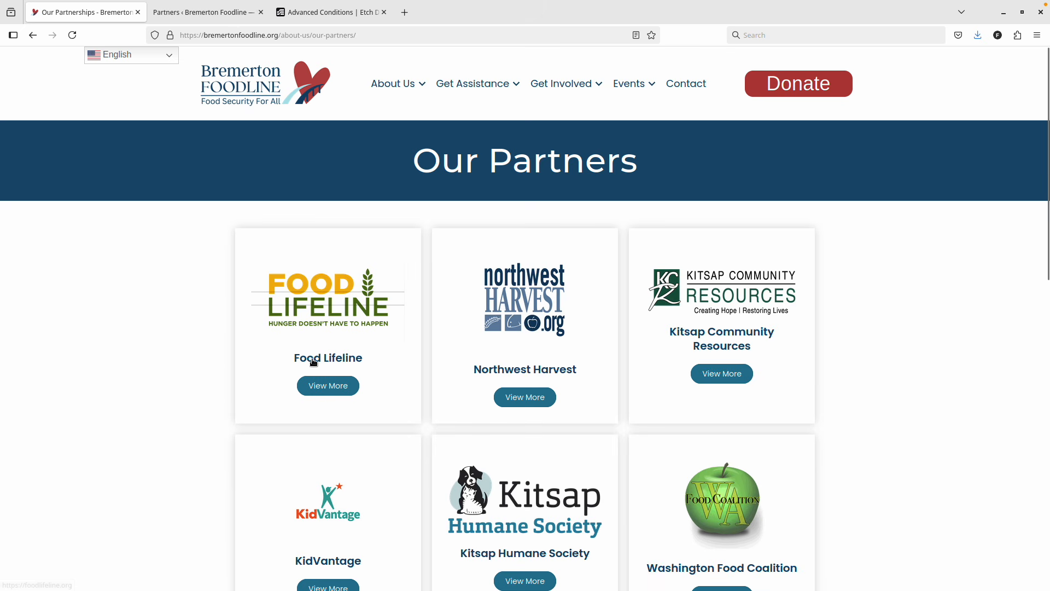
left_click_drag(293, 358, 376, 361)
key("ctrl+c")
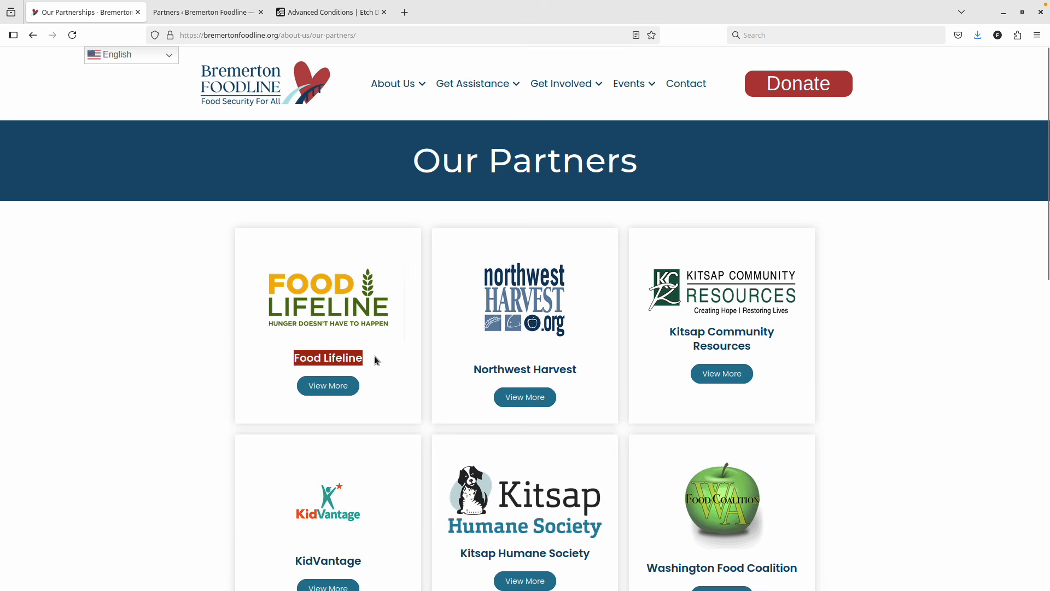
key("ctrl+Tab")
Create a Food Lifeline partner with its website URL copied from the live Our Partners page.
left_click(188, 82)
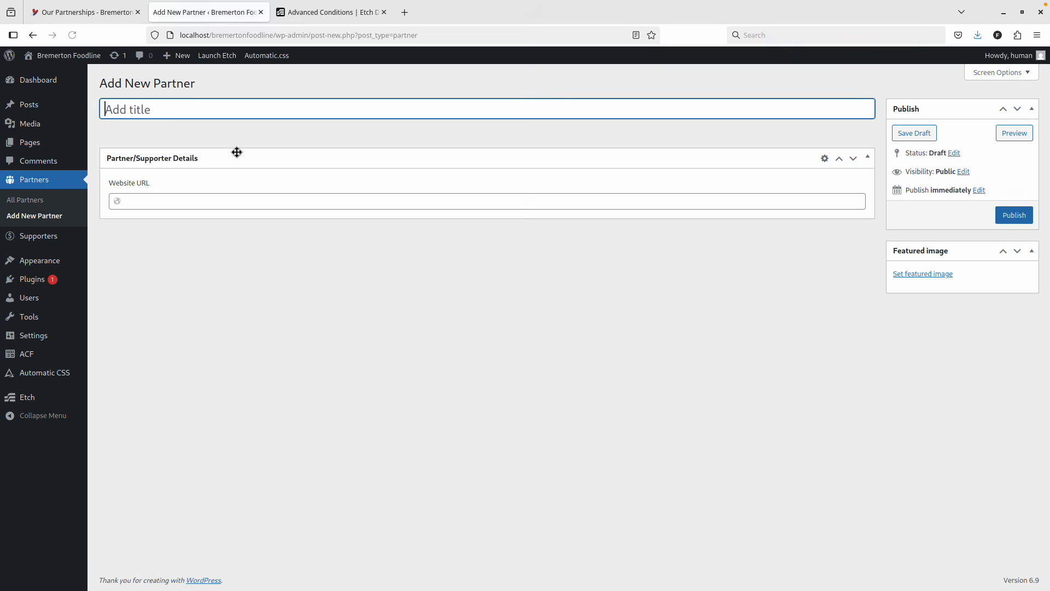
key("ctrl+v")
left_click(113, 17)
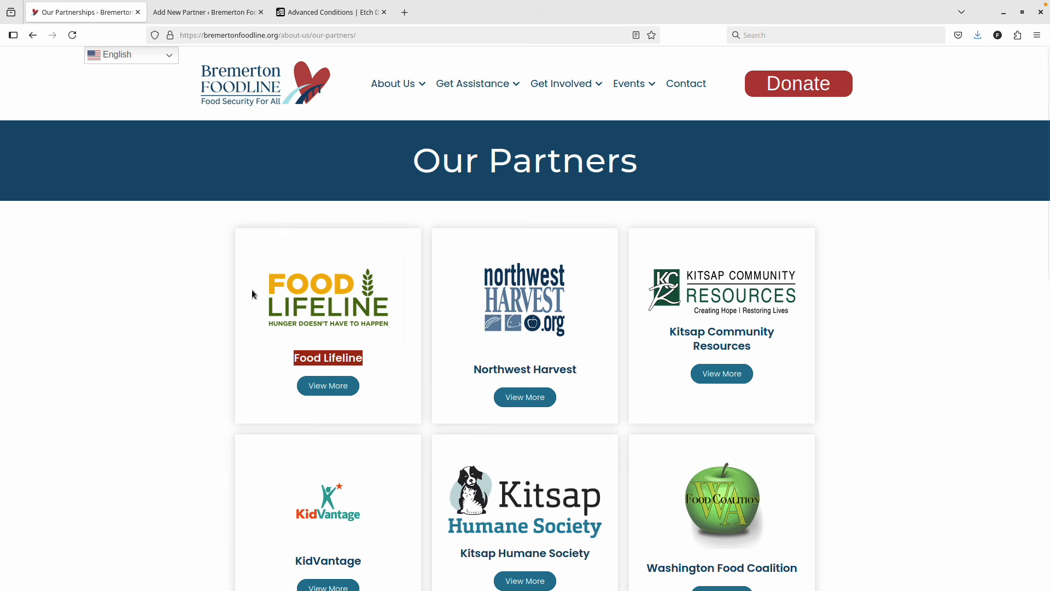
scroll(340, 422, "down", 5)
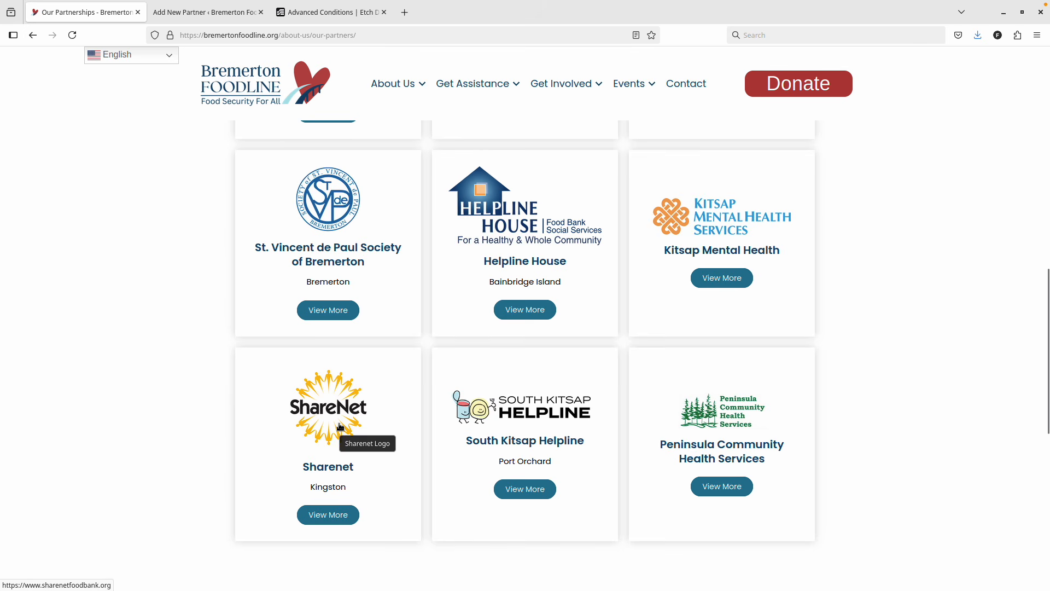
scroll(339, 424, "up", 5)
key("ctrl+Tab")
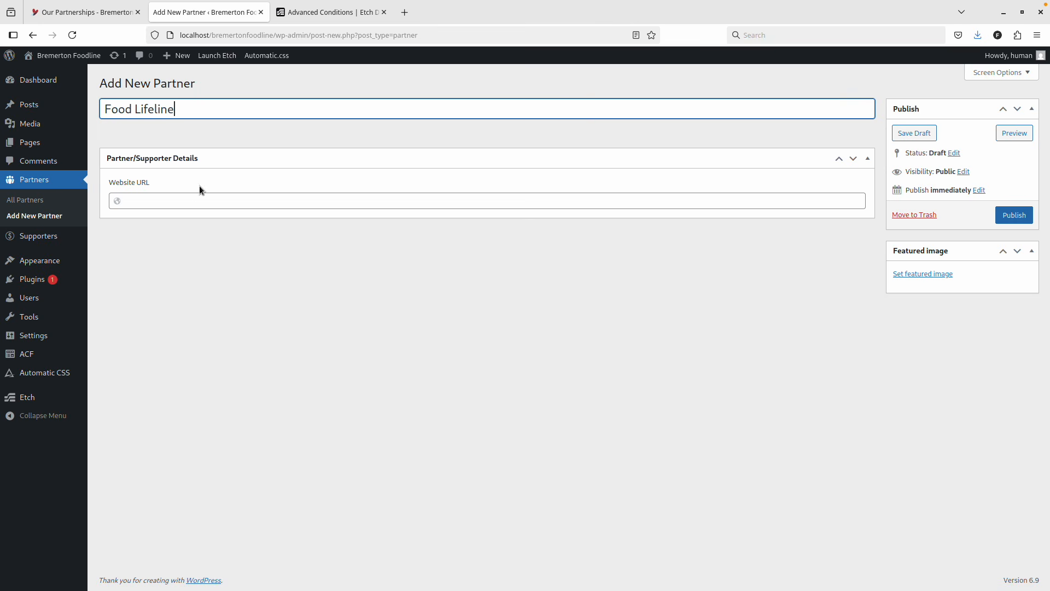
left_click(187, 202)
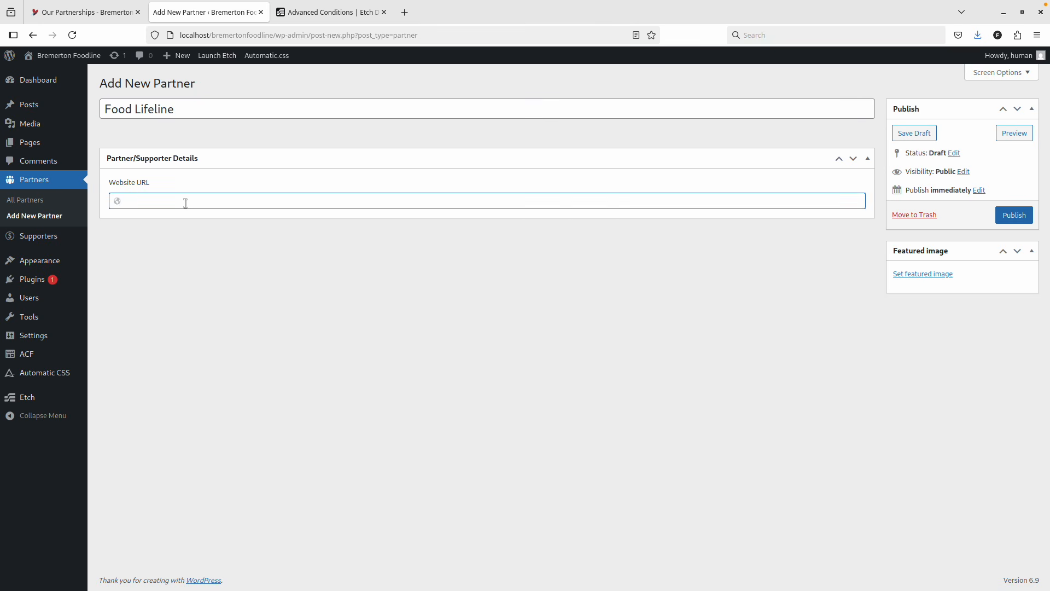
right_click(291, 280)
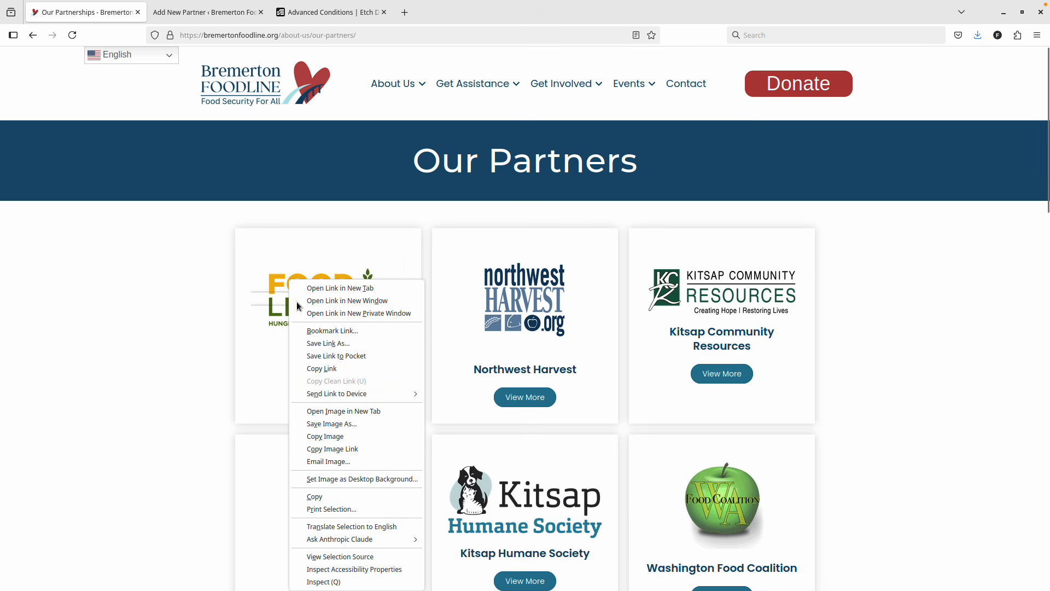
left_click(350, 371)
key("ctrl+Tab")
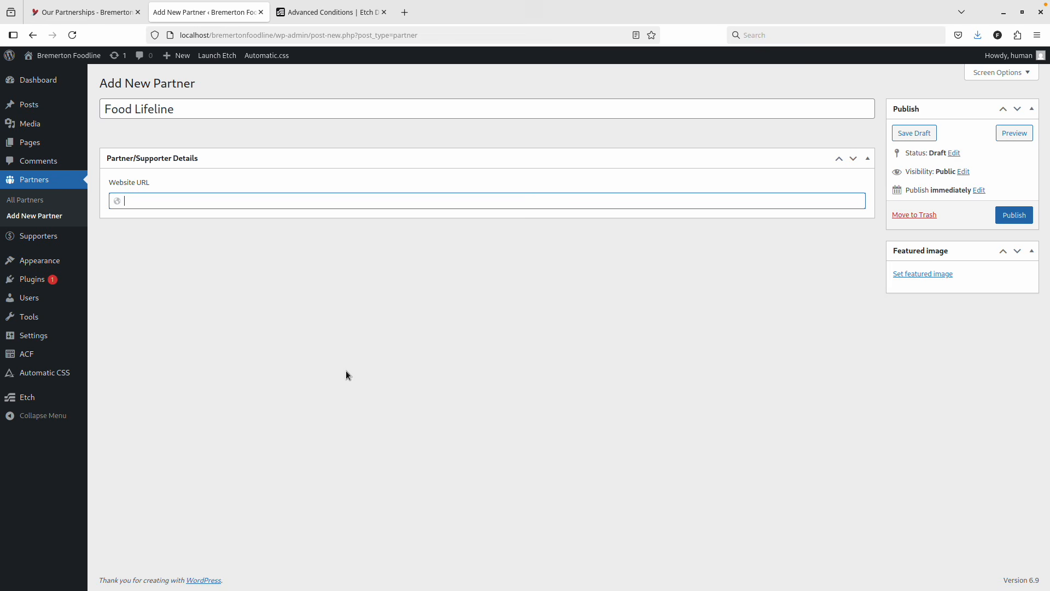
key("ctrl+v")
Set the Bremerton sign photo as Food Lifeline's featured image and publish it.
left_click(922, 273)
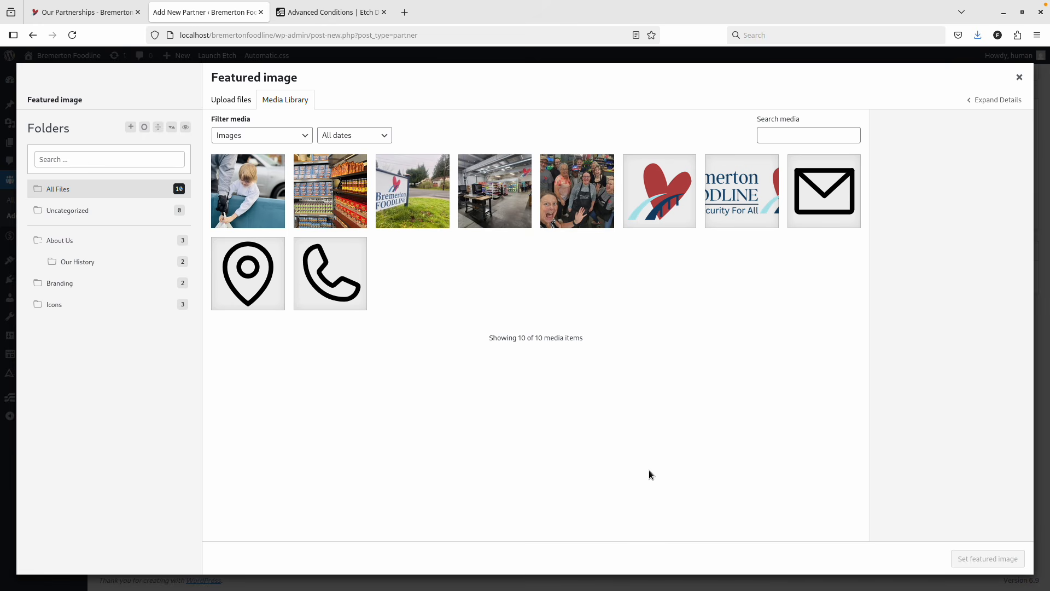
left_click(399, 200)
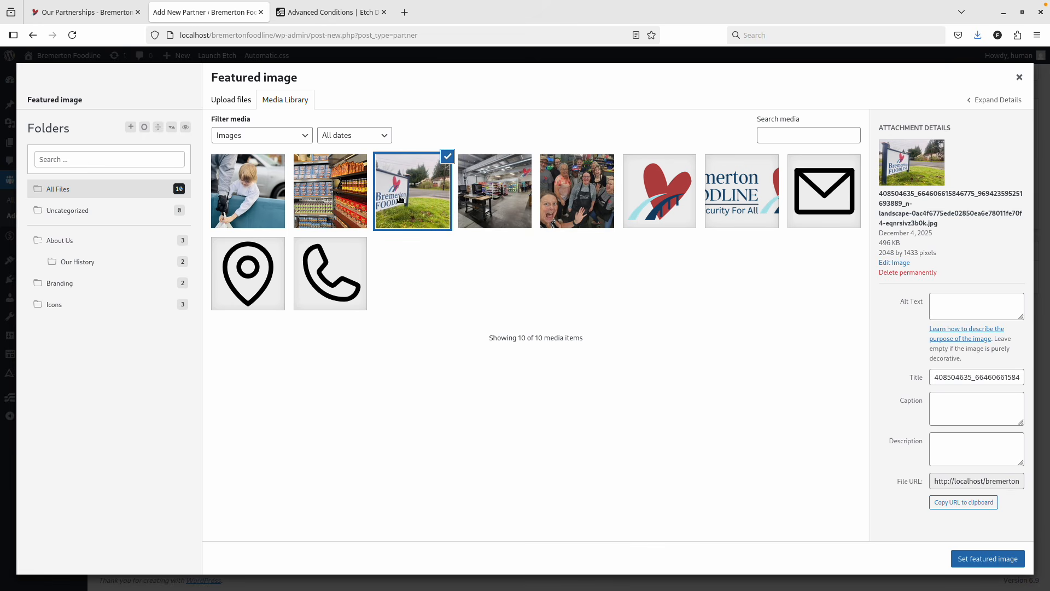
left_click(963, 562)
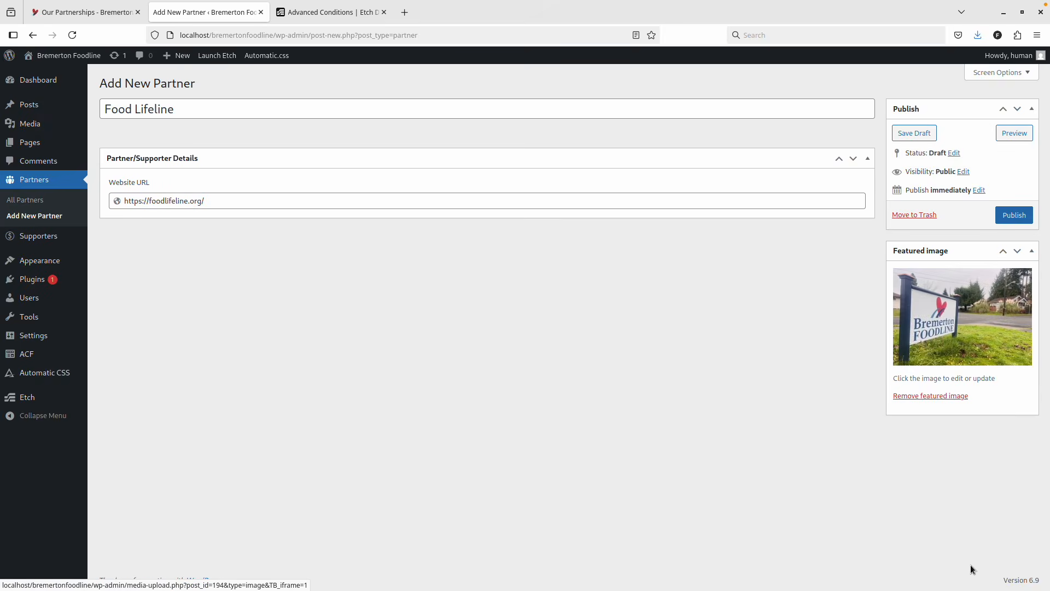
left_click(1014, 214)
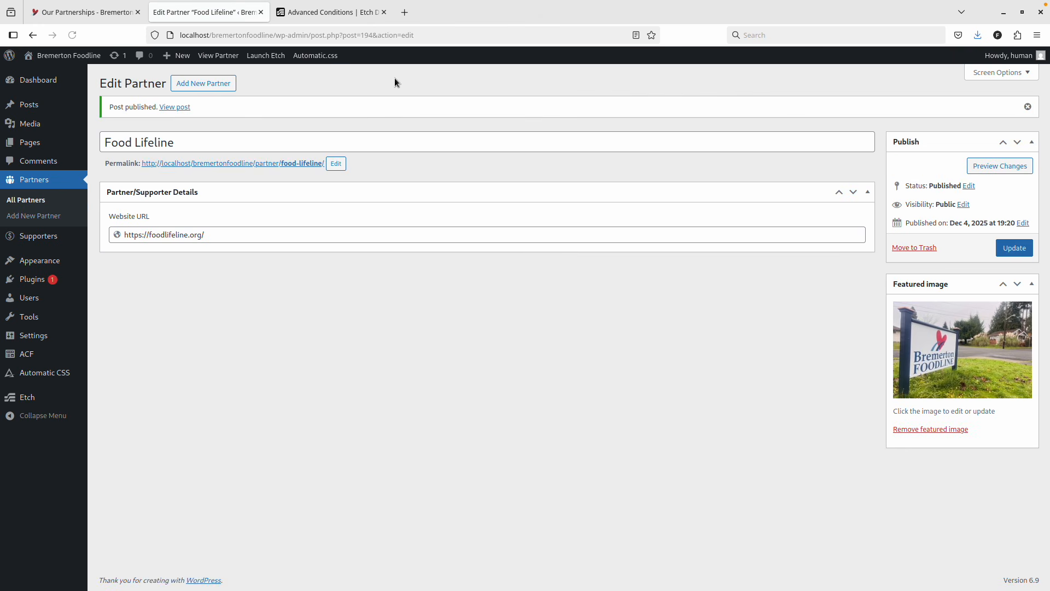
left_click(207, 84)
key("ctrl+Page_Up")
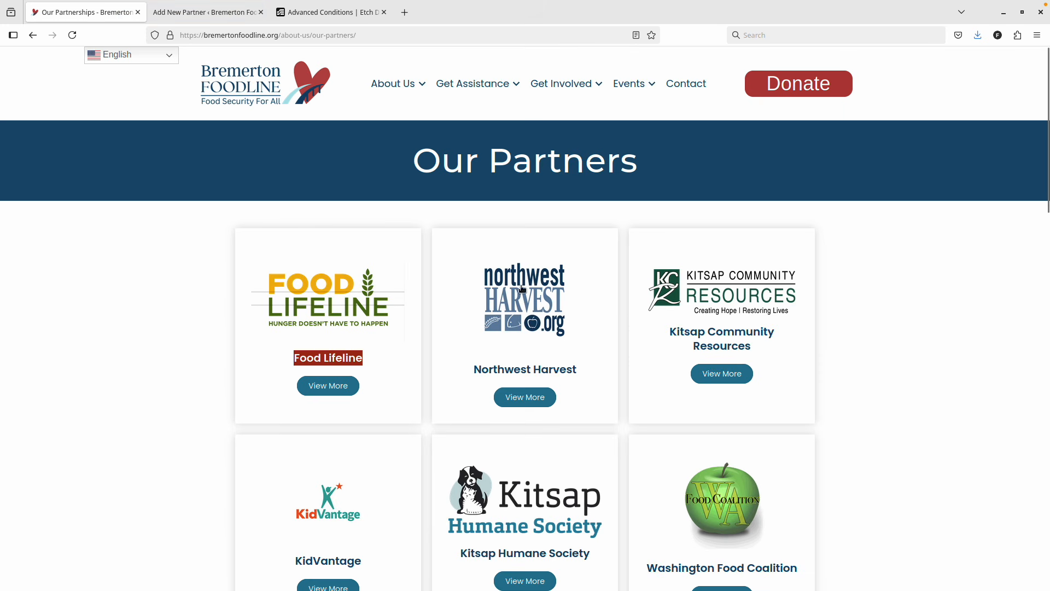
right_click(513, 313)
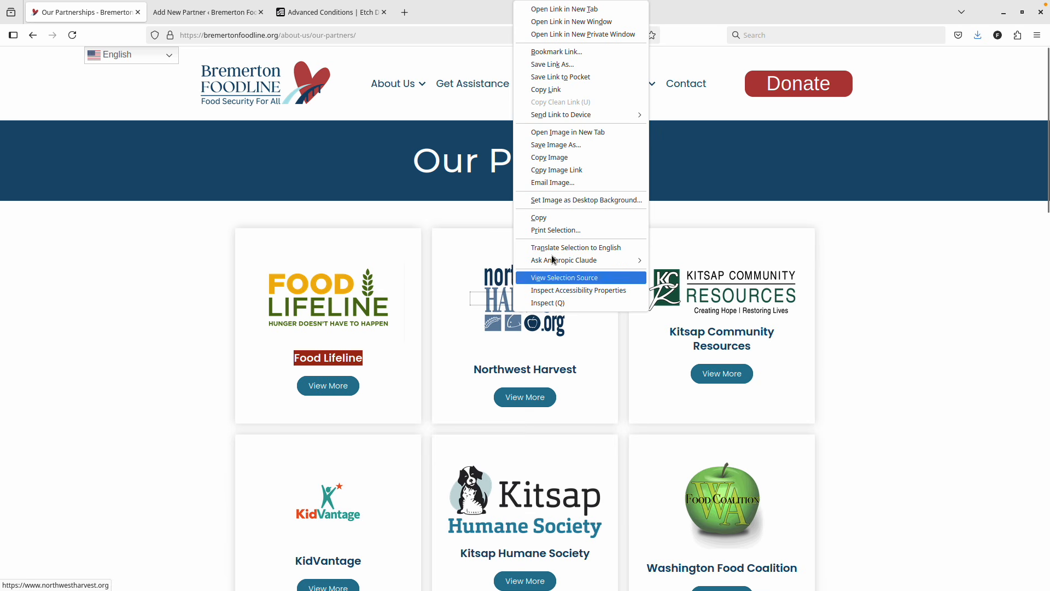
left_click(602, 368)
left_click_drag(578, 369, 479, 367)
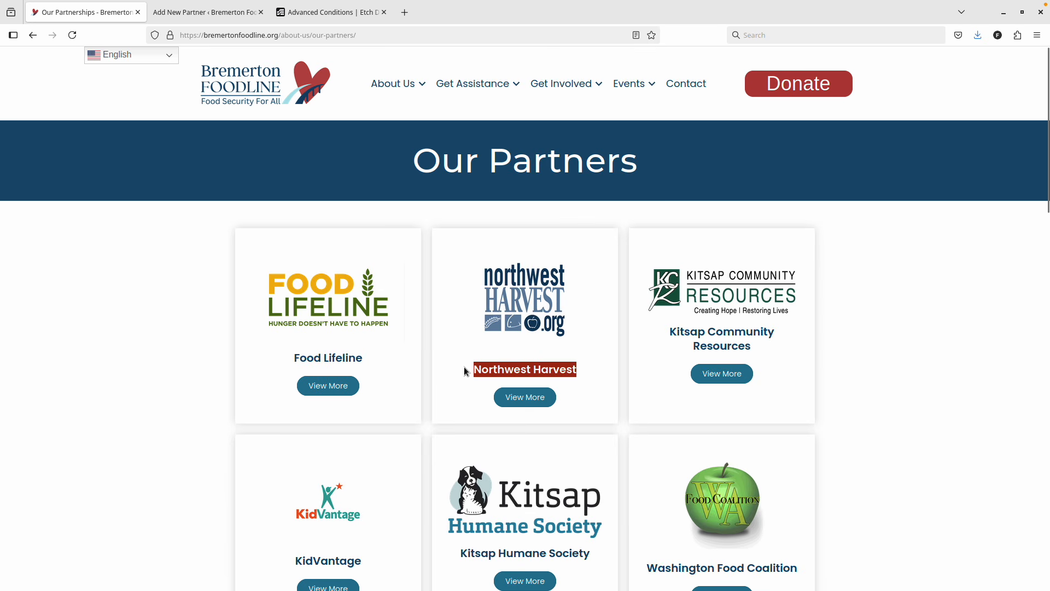
key("ctrl+Page_Down")
key("ctrl+Page_Up")
right_click(538, 339)
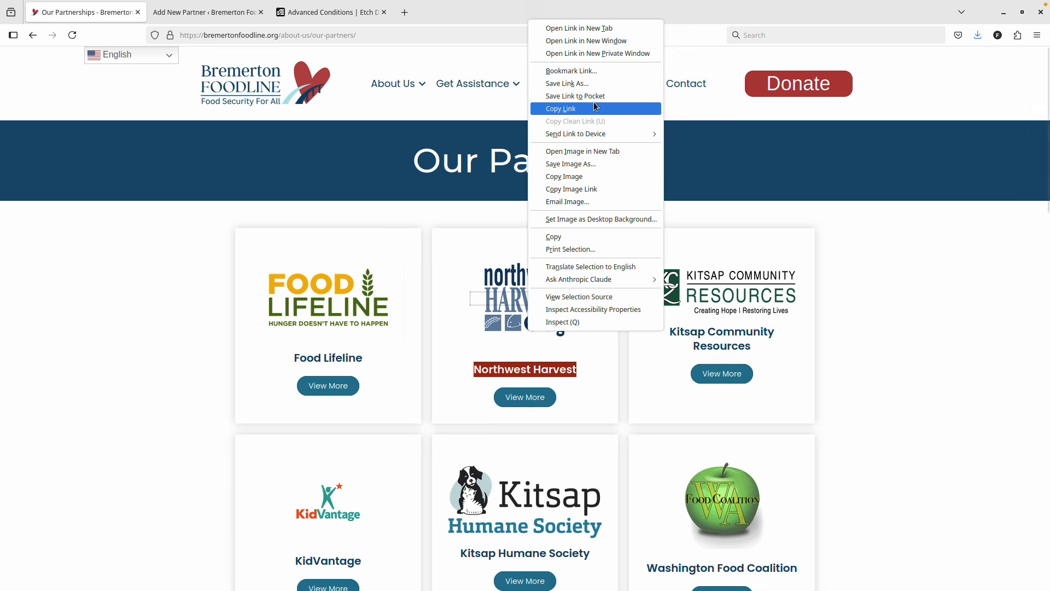
left_click(595, 108)
key("ctrl+Page_Down")
left_click(255, 202)
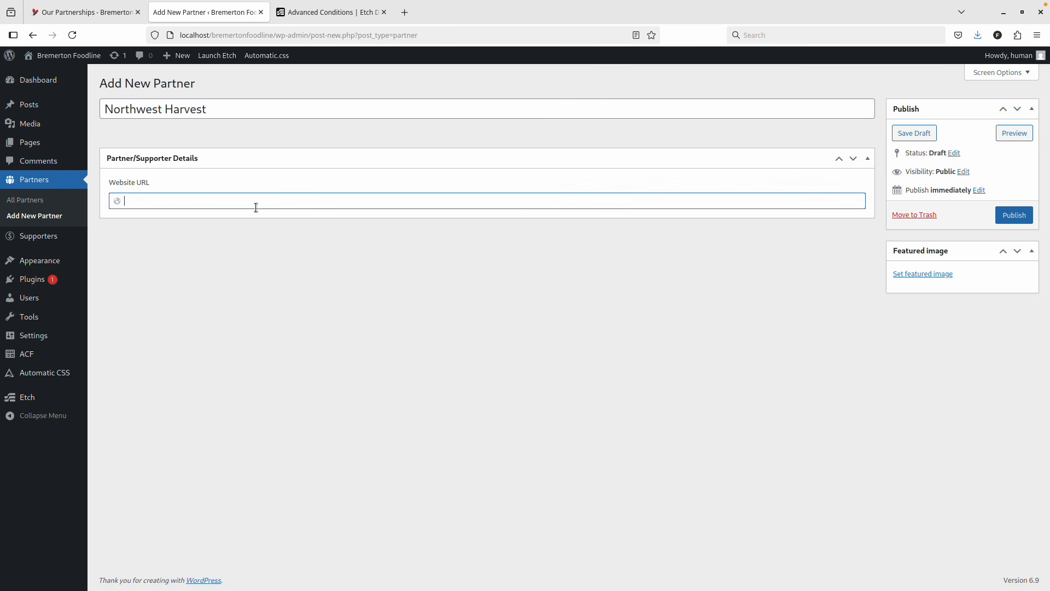
key("ctrl+v")
Feature the Bremerton sign photo, publish Northwest Harvest, and check the live partners page.
left_click(923, 274)
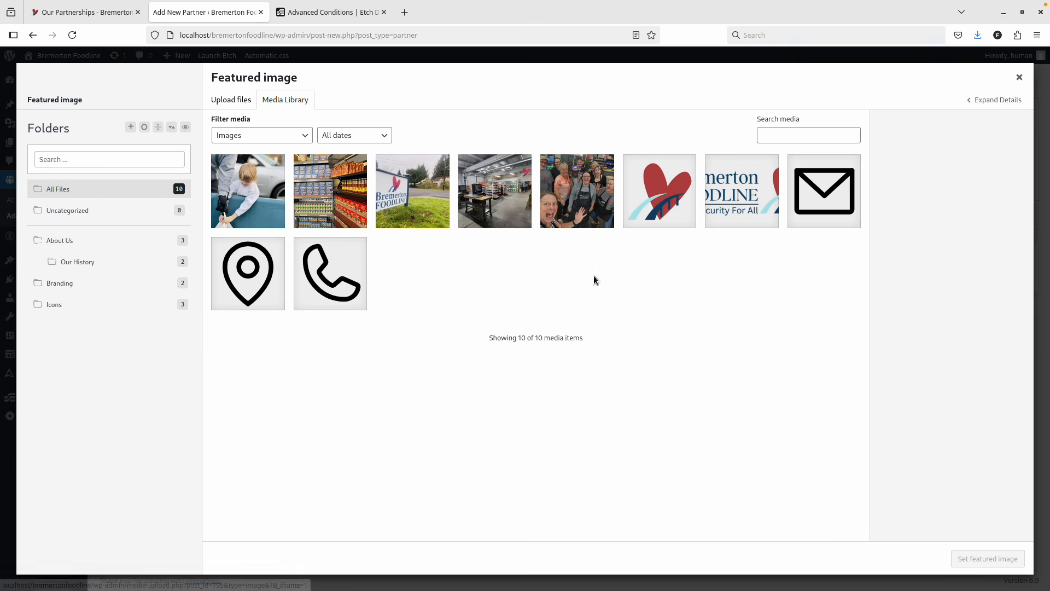
left_click(413, 191)
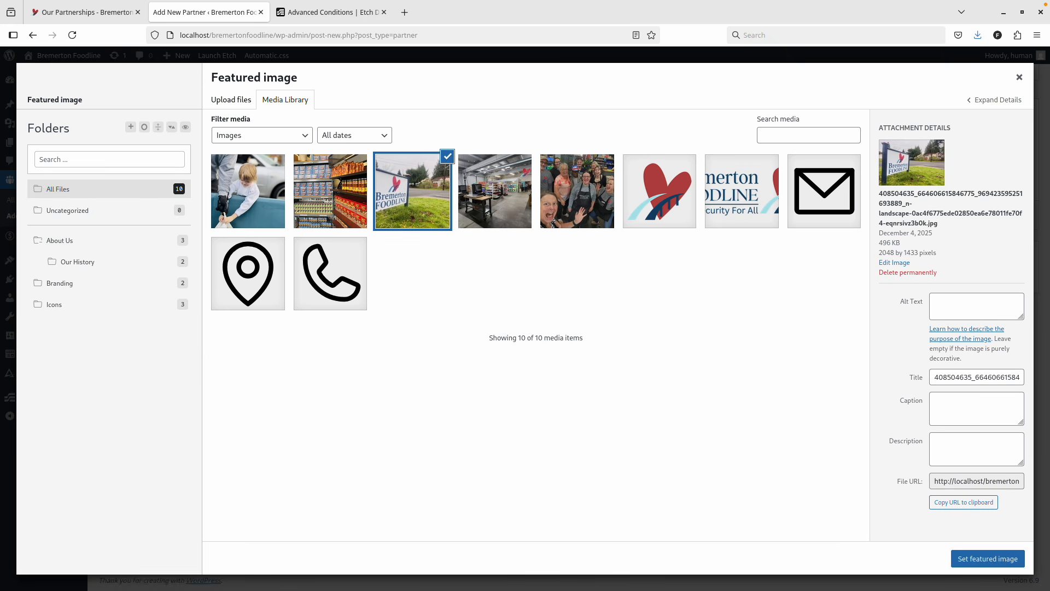
left_click(1003, 558)
left_click(1029, 215)
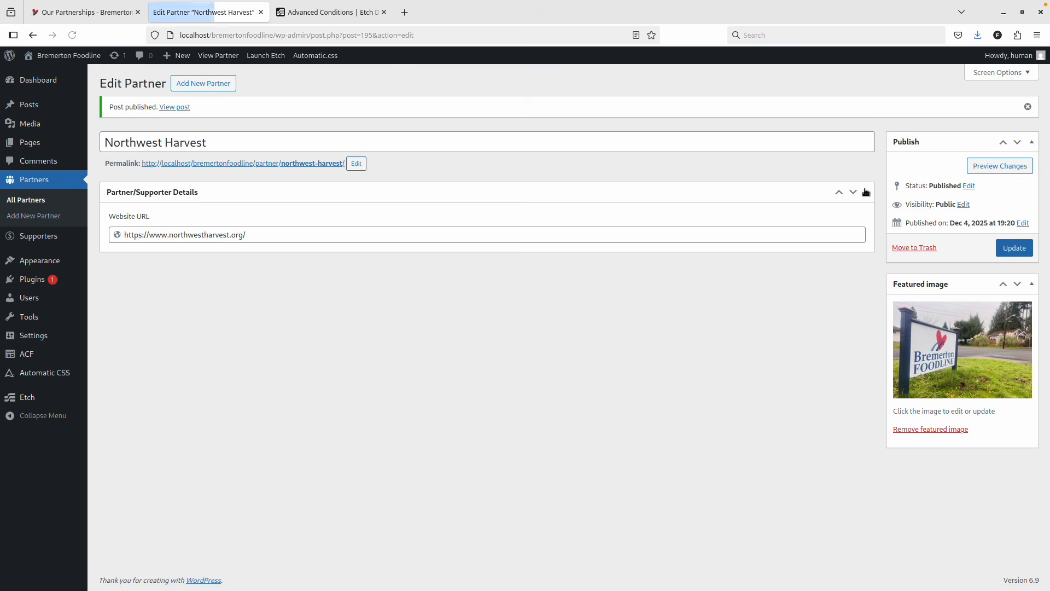
key("ctrl+Page_Up")
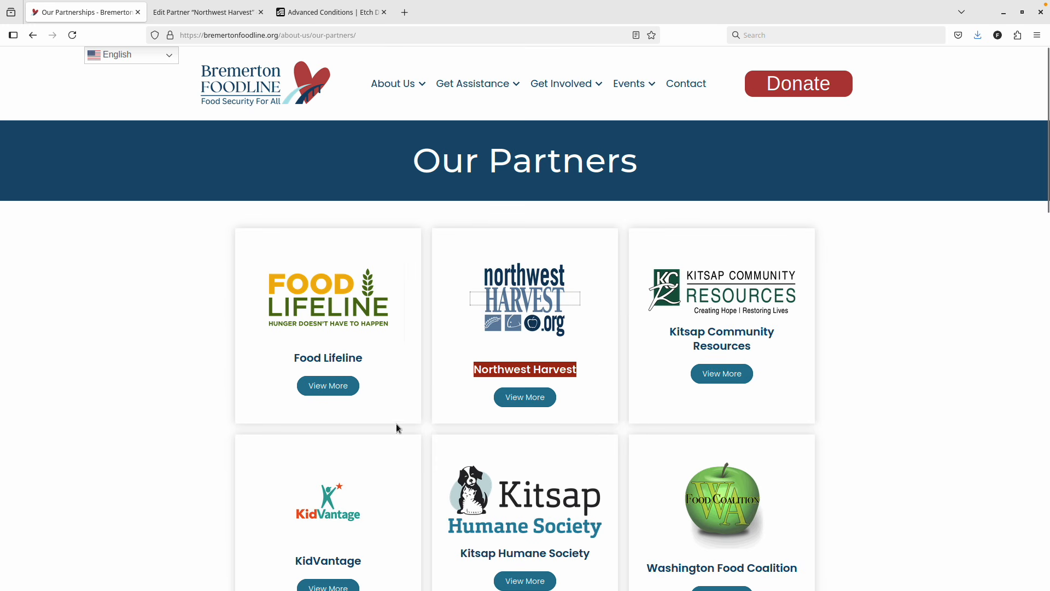
scroll(372, 479, "down", 3)
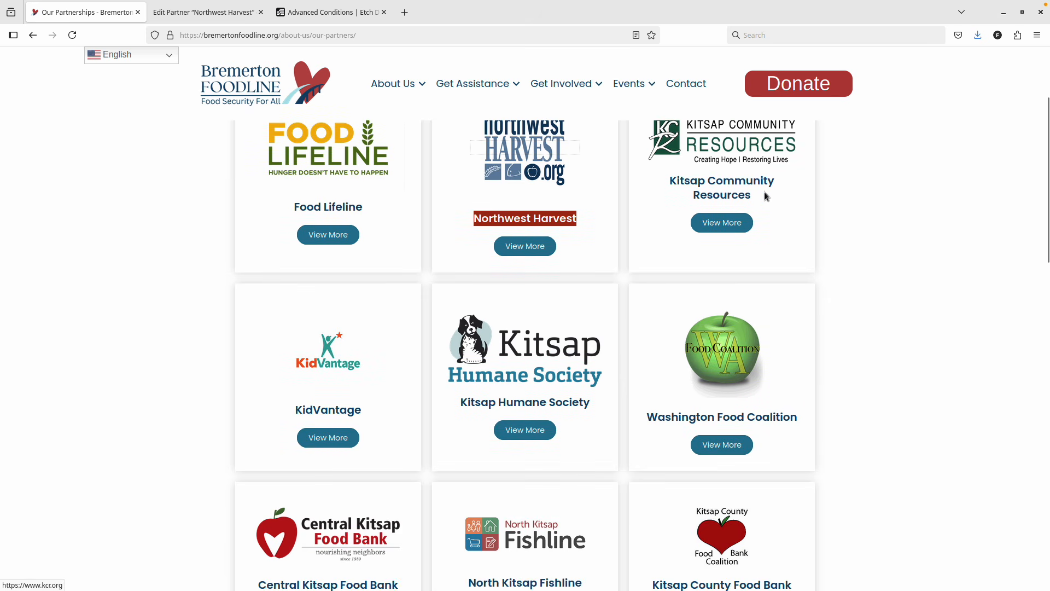
key("ctrl+Tab")
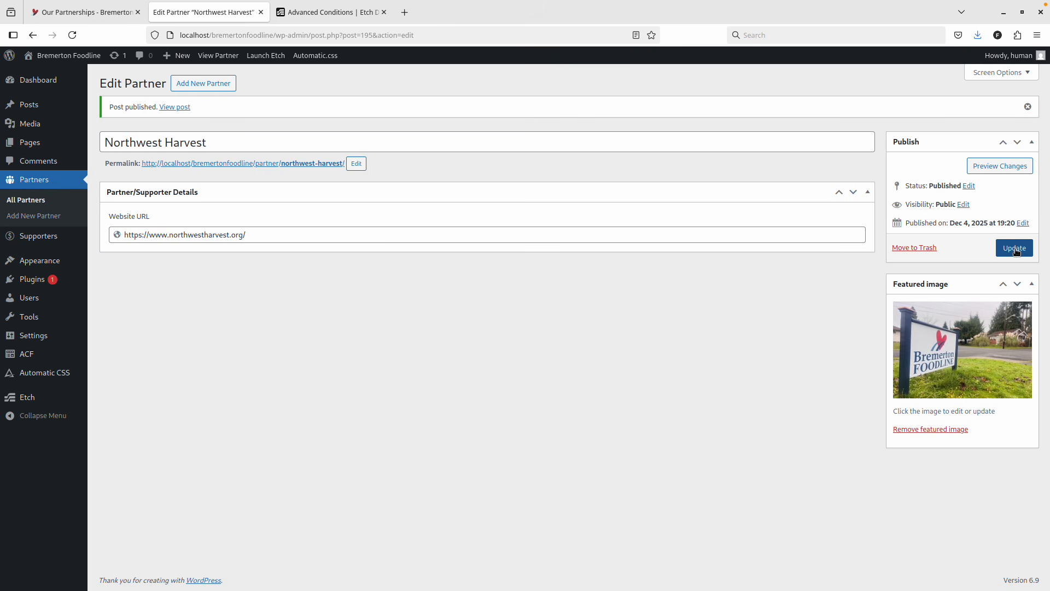
left_click(203, 83)
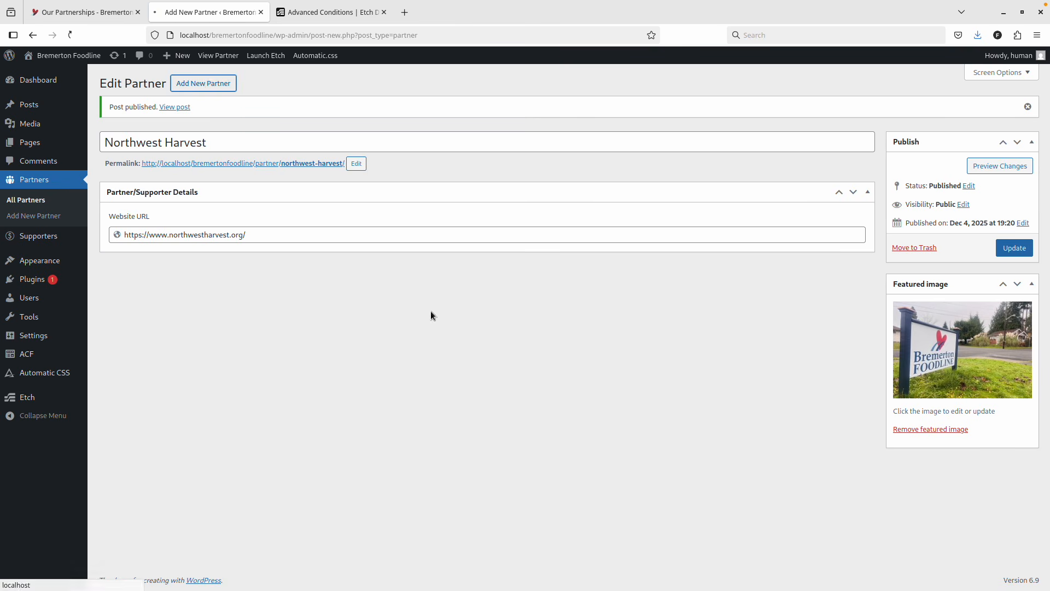
type("Kitsap Community Resources")
key("ctrl+Page_Up")
right_click(713, 186)
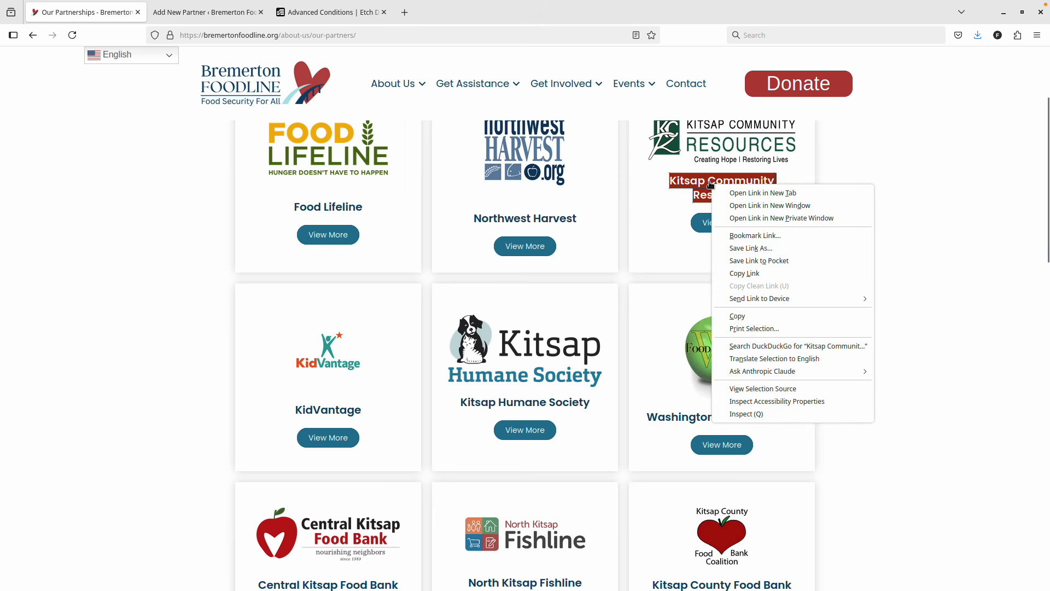
left_click(754, 273)
key("ctrl+Page_Down")
left_click(248, 200)
key("ctrl+v")
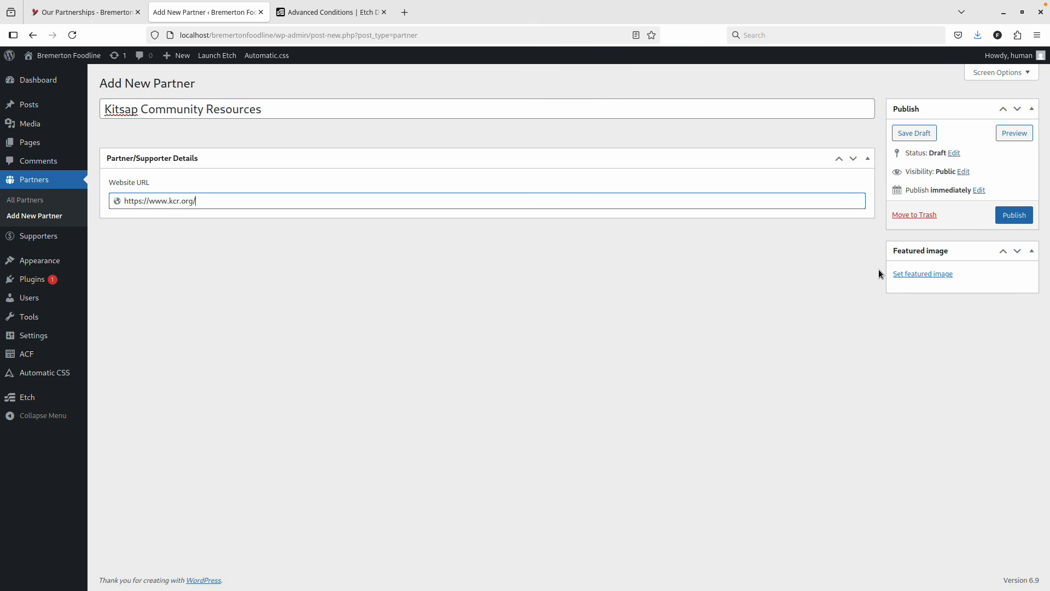
Feature the Bremerton sign photo, publish Kitsap Community Resources, and check the live partners page.
left_click(922, 273)
left_click(381, 184)
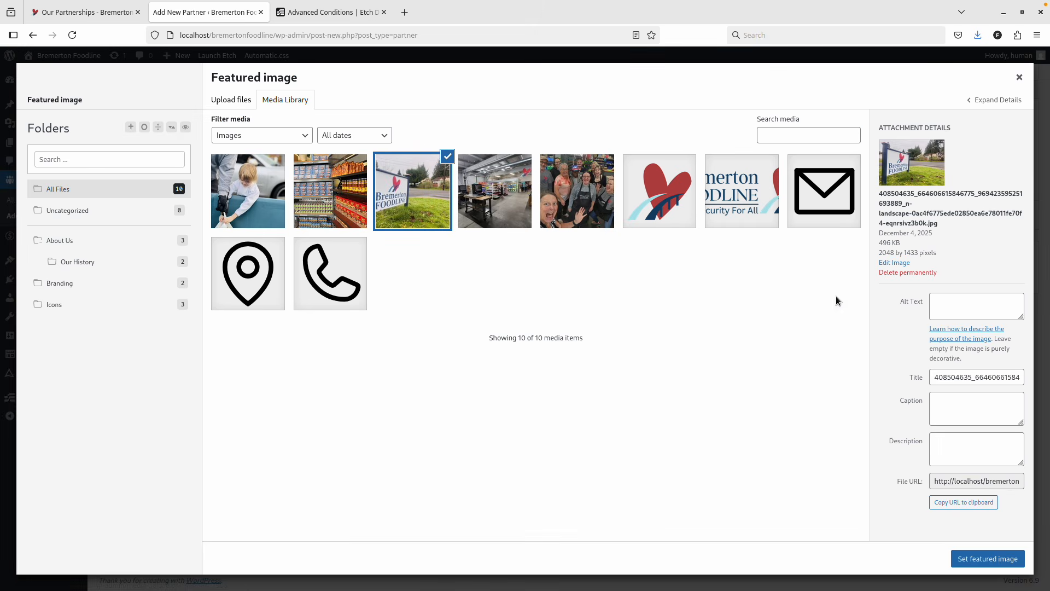
left_click(973, 554)
left_click(1016, 219)
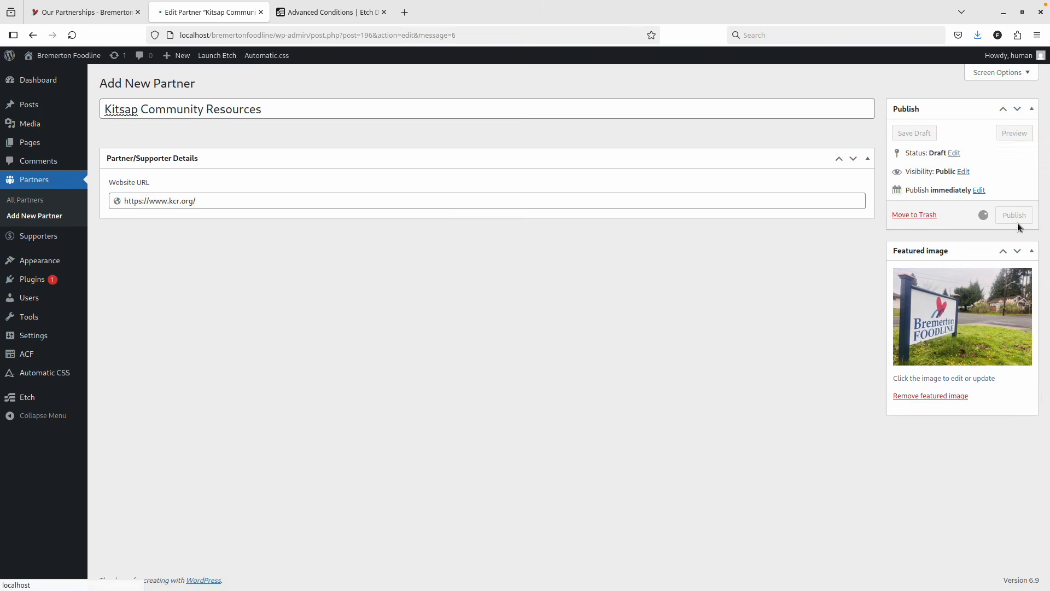
key("ctrl+Page_Up")
scroll(340, 251, "down", 3)
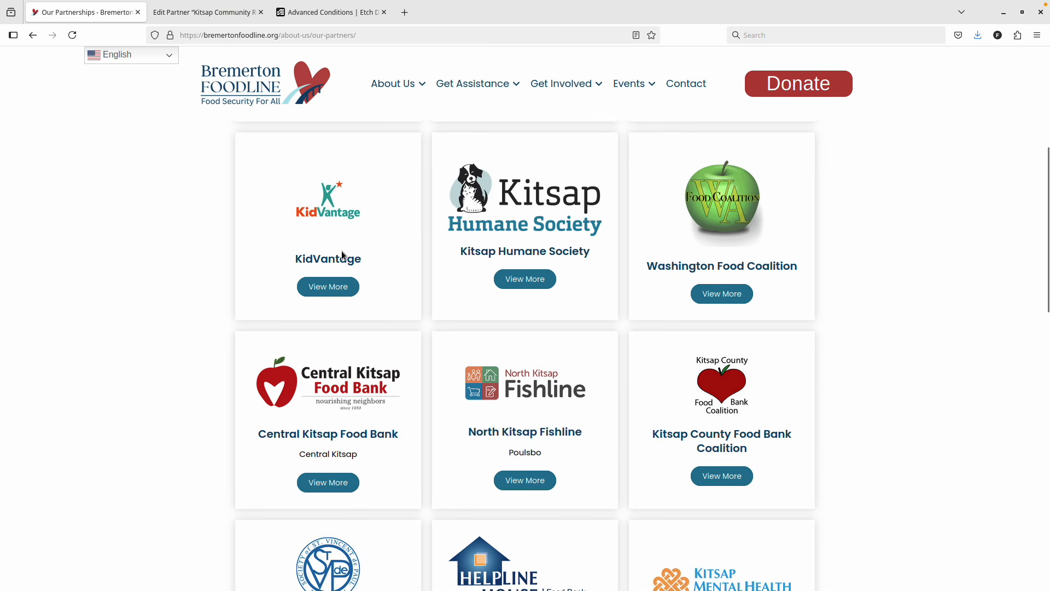
left_click(219, 17)
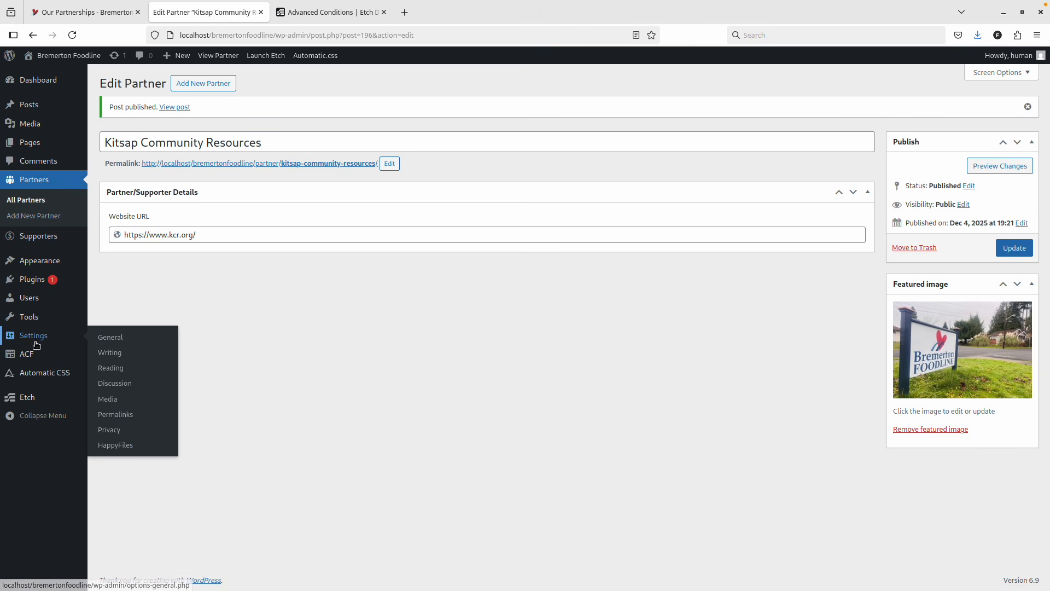
mouse_move(35, 288)
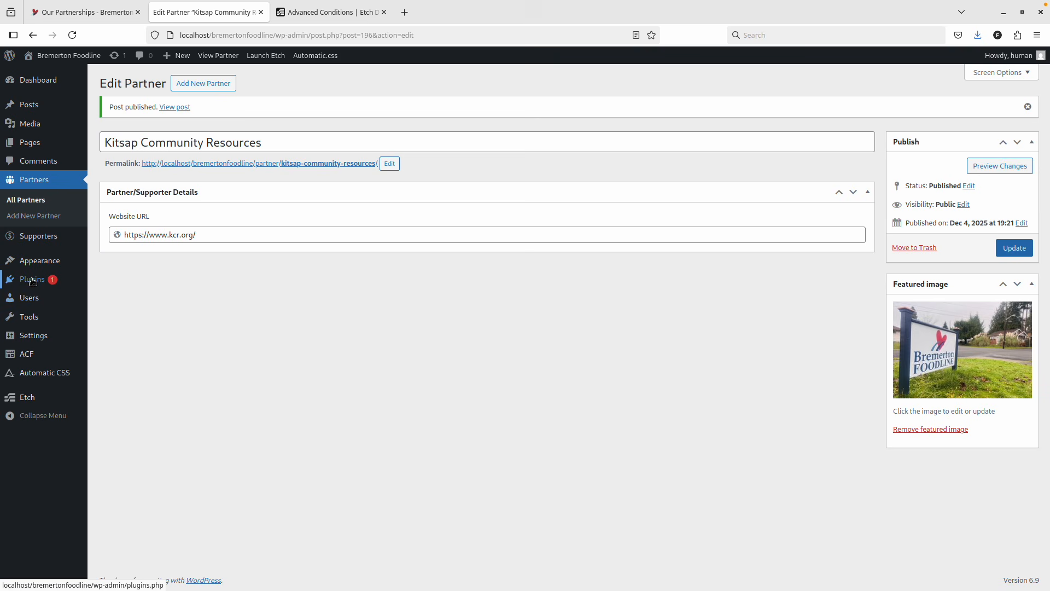
mouse_move(33, 317)
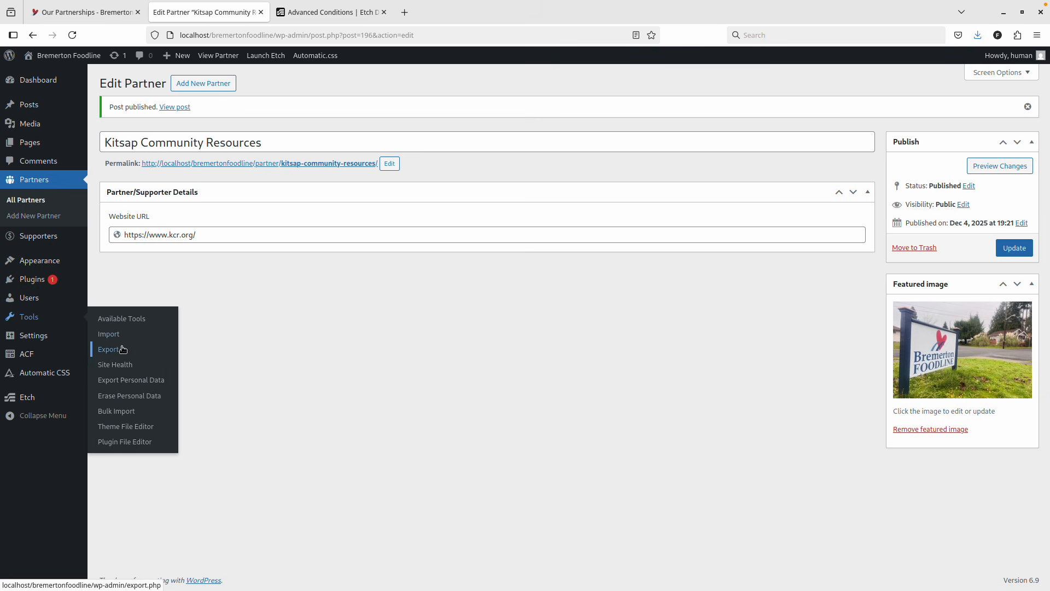
left_click(125, 412)
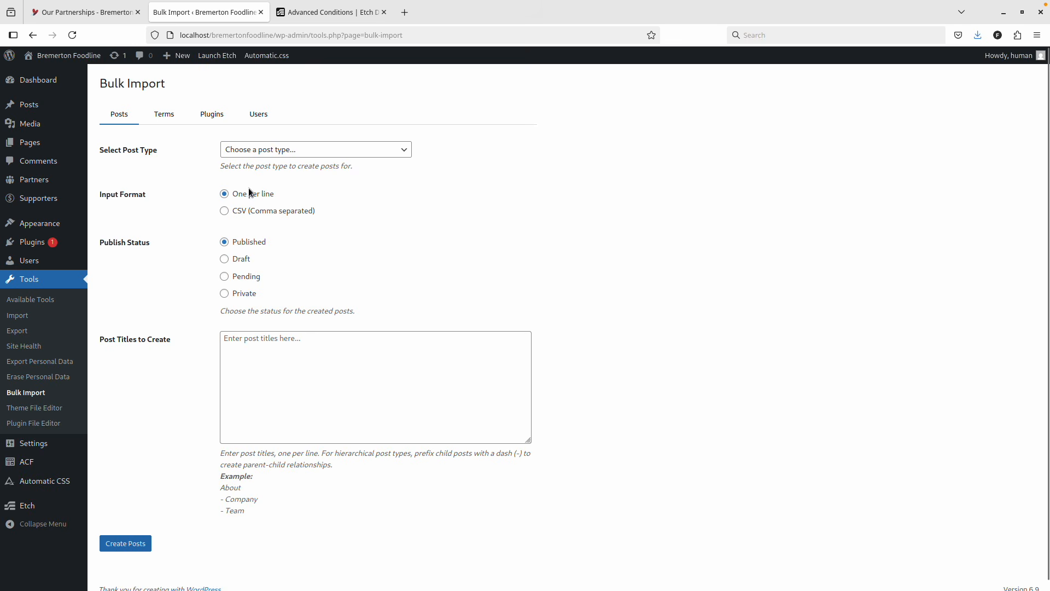
Choose Partners as the Bulk Import post type.
left_click(347, 148)
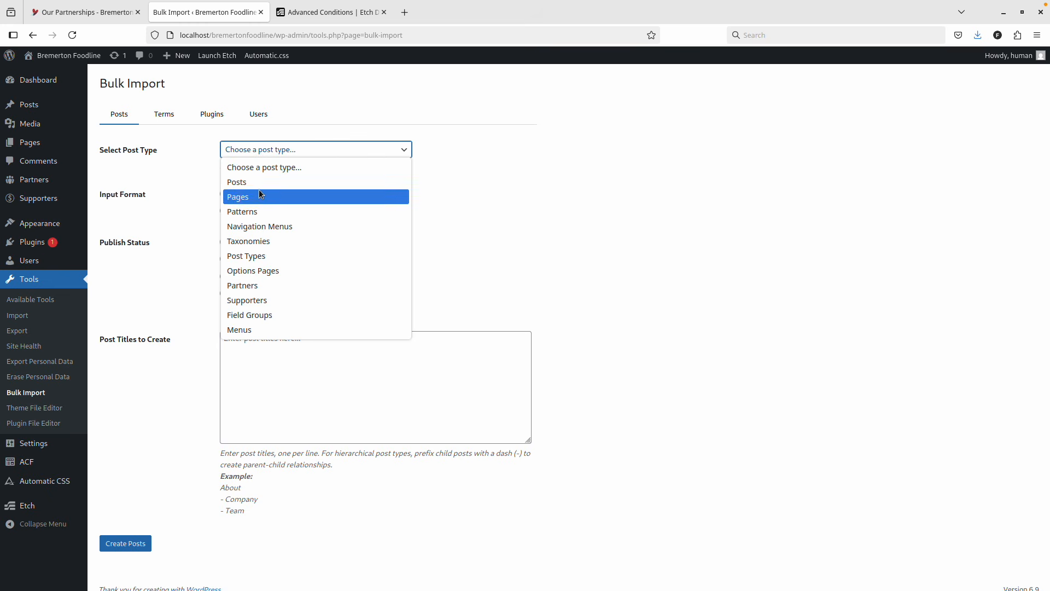
left_click(259, 283)
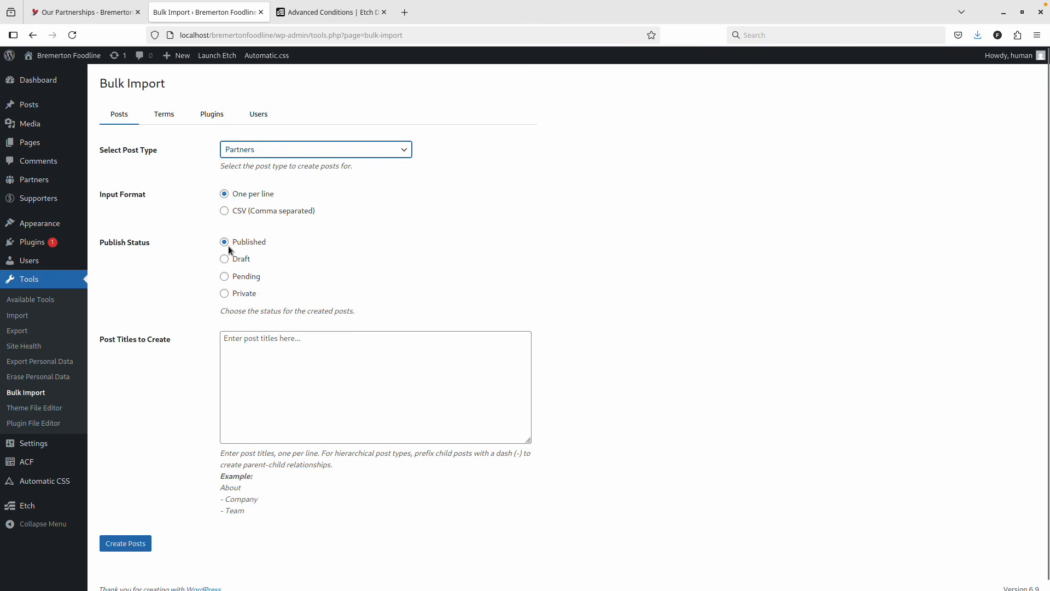
left_click(258, 352)
key("ctrl+Page_Up")
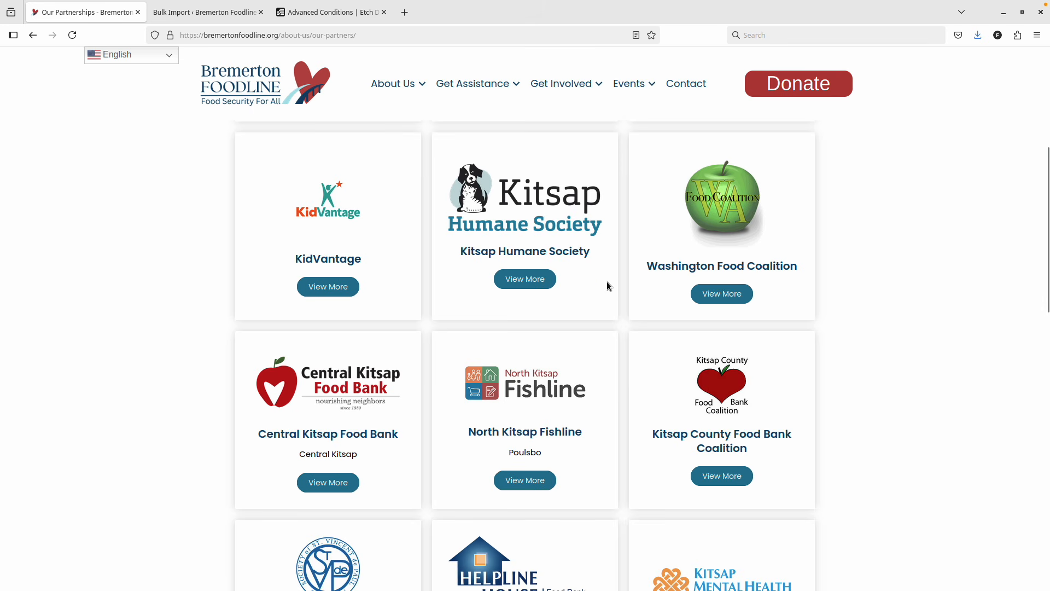
scroll(608, 285, "up", 5)
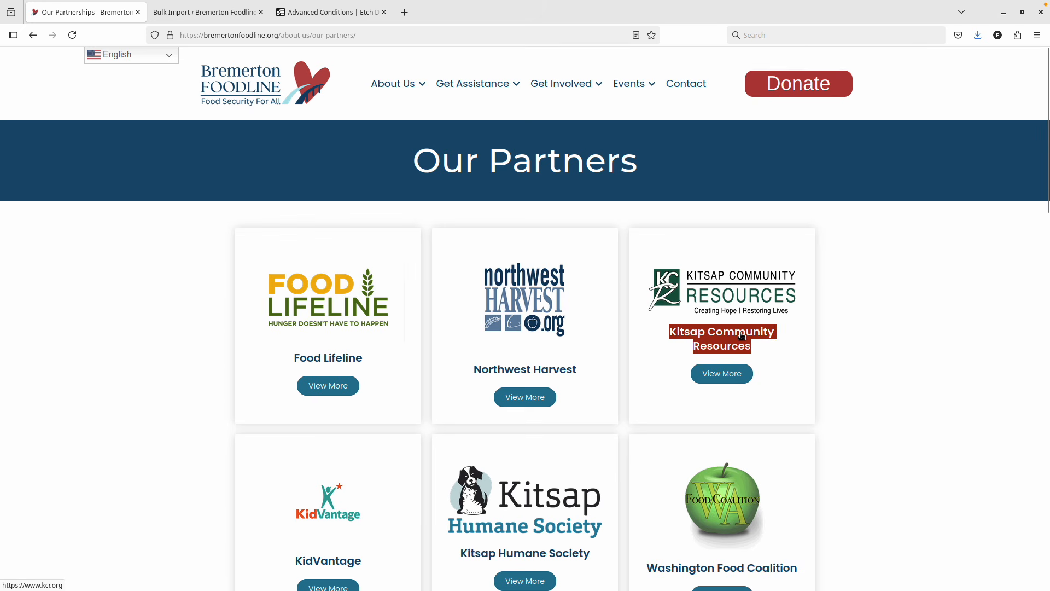
left_click(206, 12)
middle_click(34, 180)
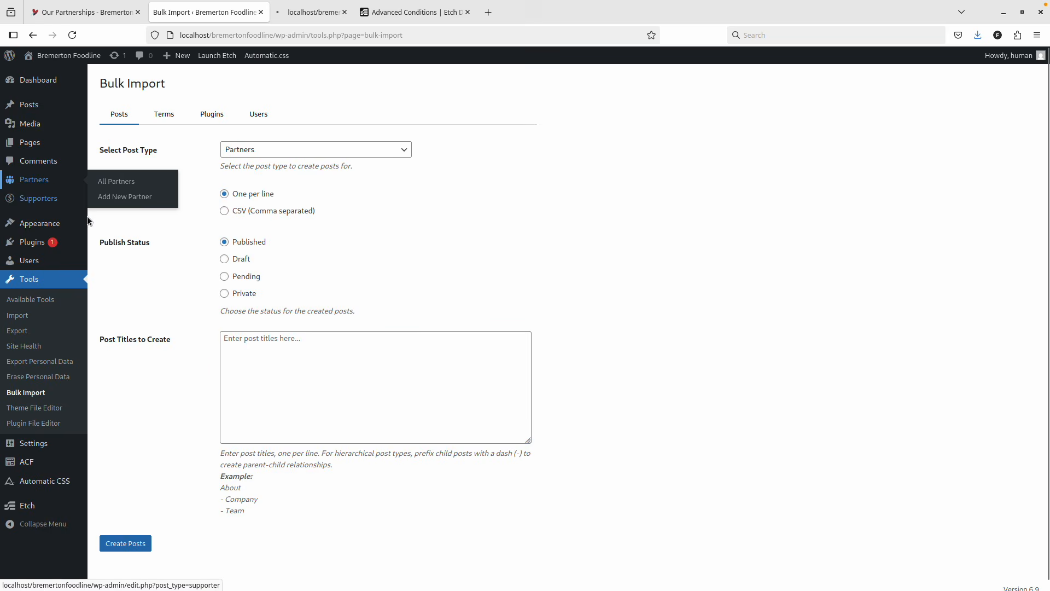
key("ctrl+Page_Down")
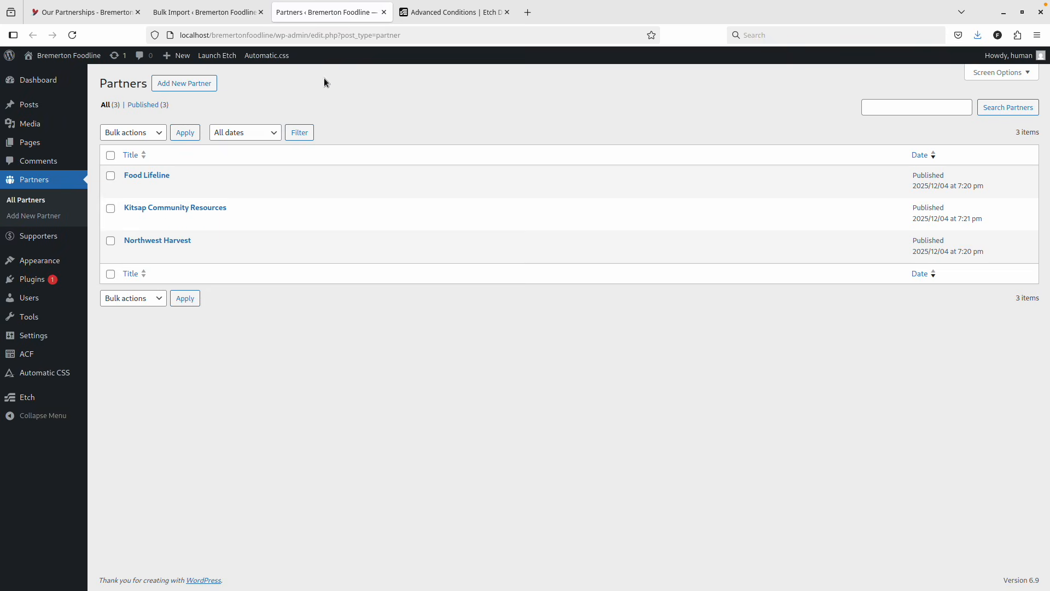
left_click(384, 12)
Paste KidVantage and Kitsap Humane Society from the live page as the first two titles.
key("ctrl+Page_Up")
scroll(455, 350, "down", 2)
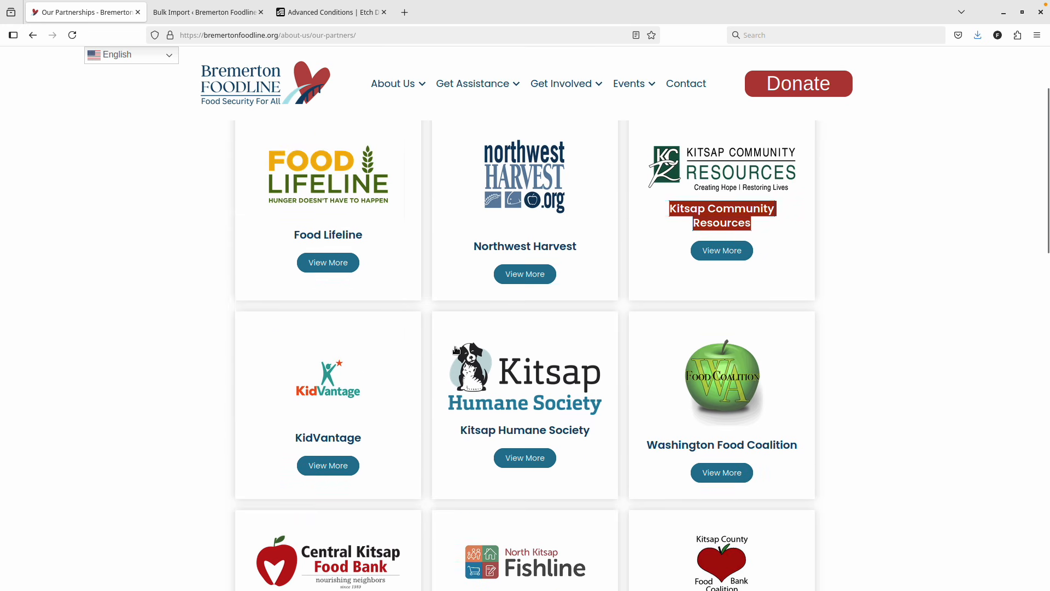
scroll(456, 350, "down", 2)
left_click_drag(394, 342, 295, 334)
key("ctrl+Page_Down")
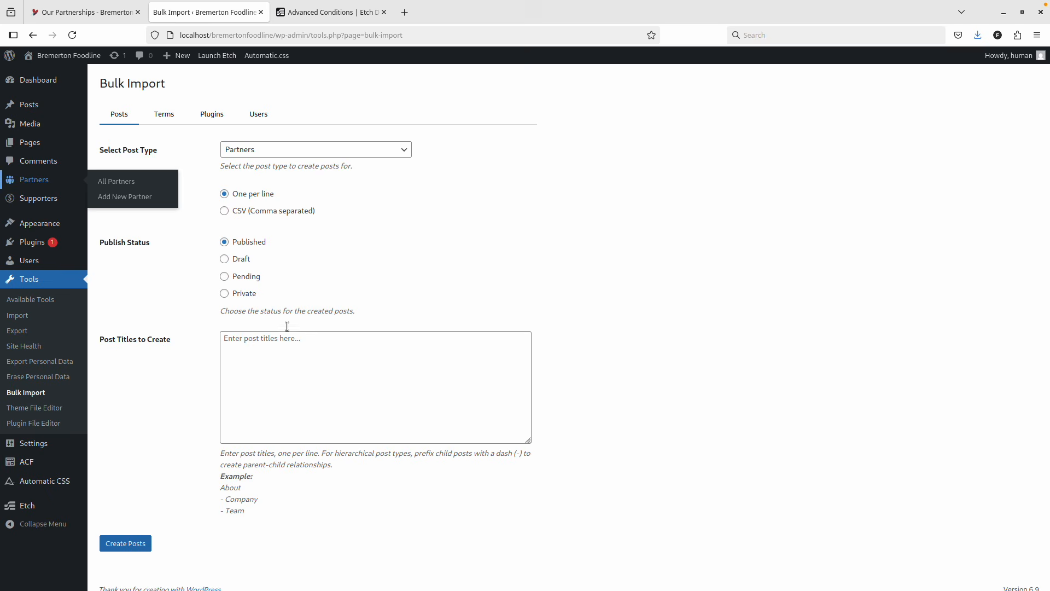
left_click(326, 344)
type("KidVantage")
key("ctrl+a")
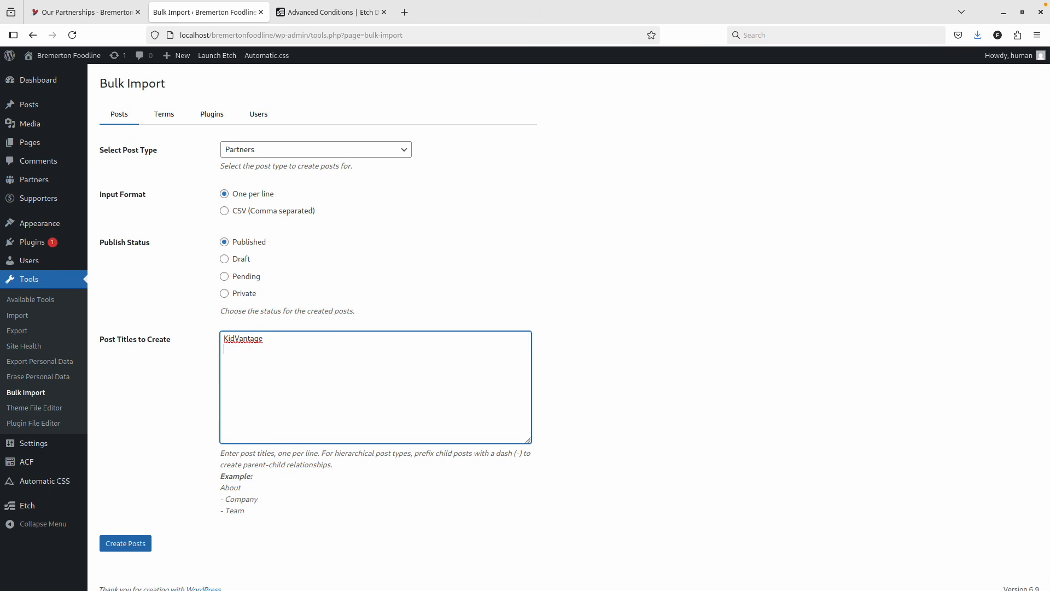
key("ctrl+Page_Up")
left_click_drag(598, 333, 452, 328)
key("ctrl+c")
key("ctrl+Page_Down")
key("Right")
key("Return")
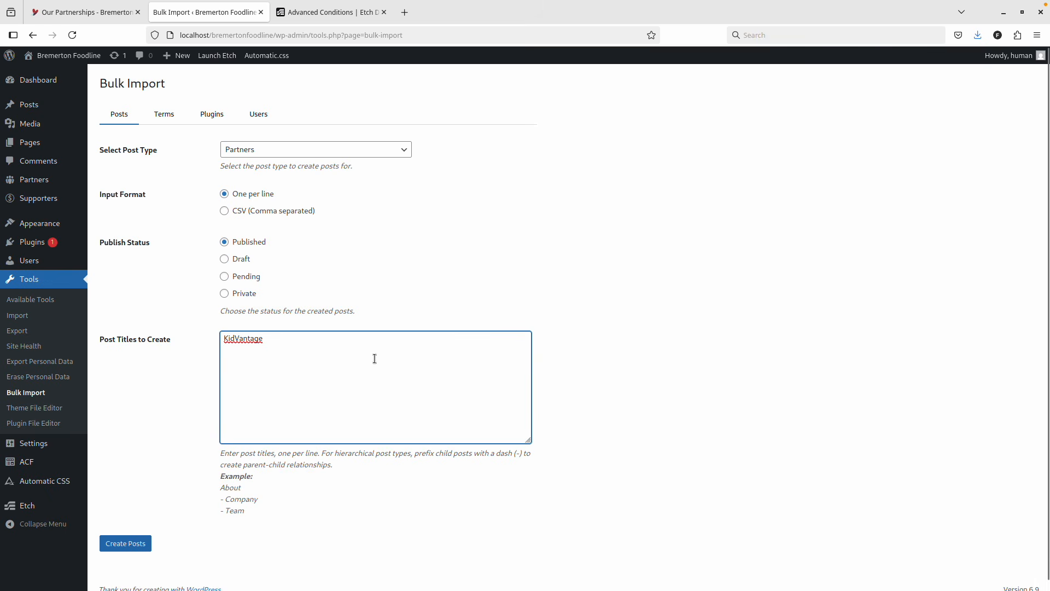
key("ctrl+v")
Add Washington Food Coalition and Central Kitsap Food Bank as the third and fourth titles.
key("ctrl+Page_Down")
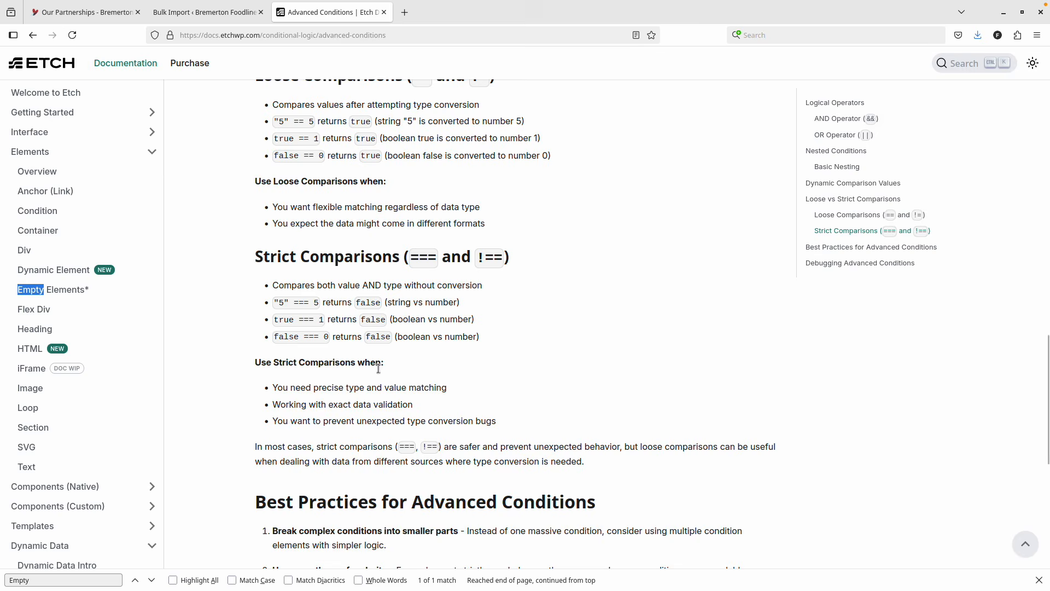
key("ctrl+Page_Down")
left_click_drag(798, 344, 645, 343)
key("ctrl+c")
key("ctrl+Page_Down")
key("ctrl+Page_Down")
key("ctrl+Page_Up")
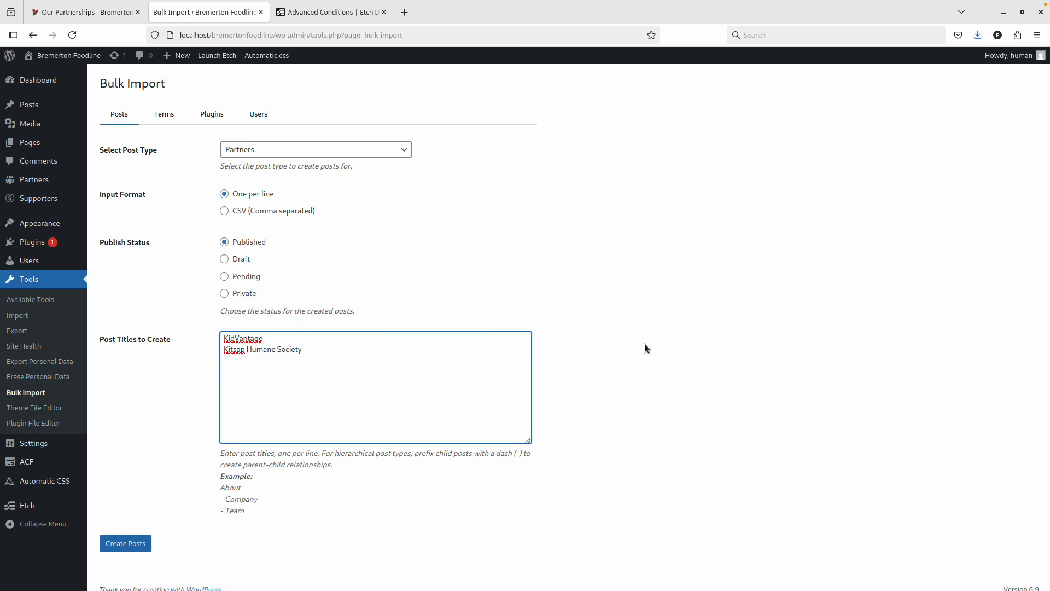
key("ctrl+v")
key("ctrl+Page_Up")
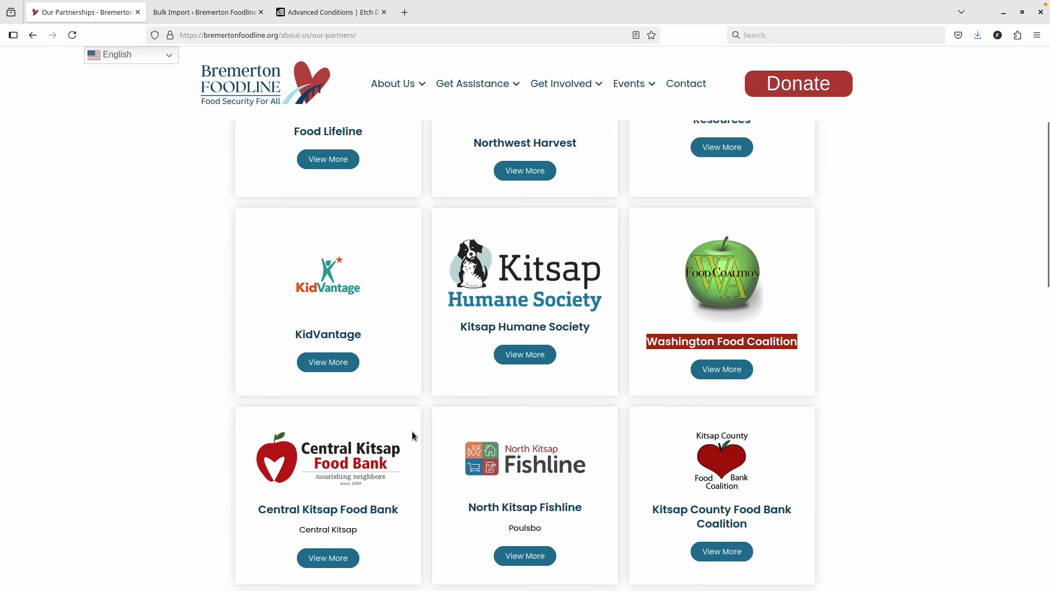
scroll(399, 378, "down", 5)
left_click_drag(401, 208, 256, 208)
key("ctrl+c")
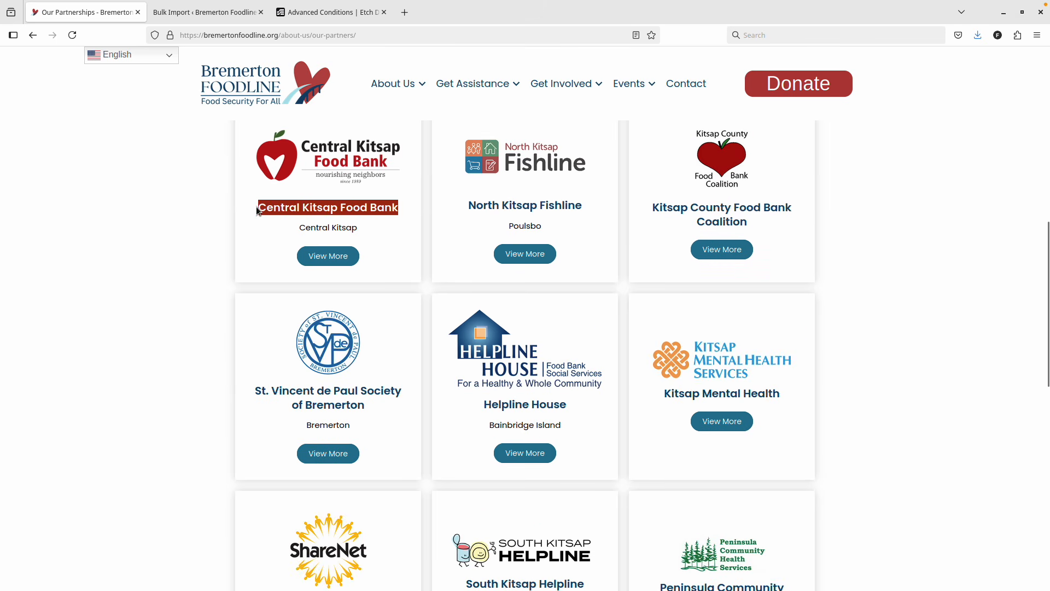
key("ctrl+Page_Down")
key("ctrl+v")
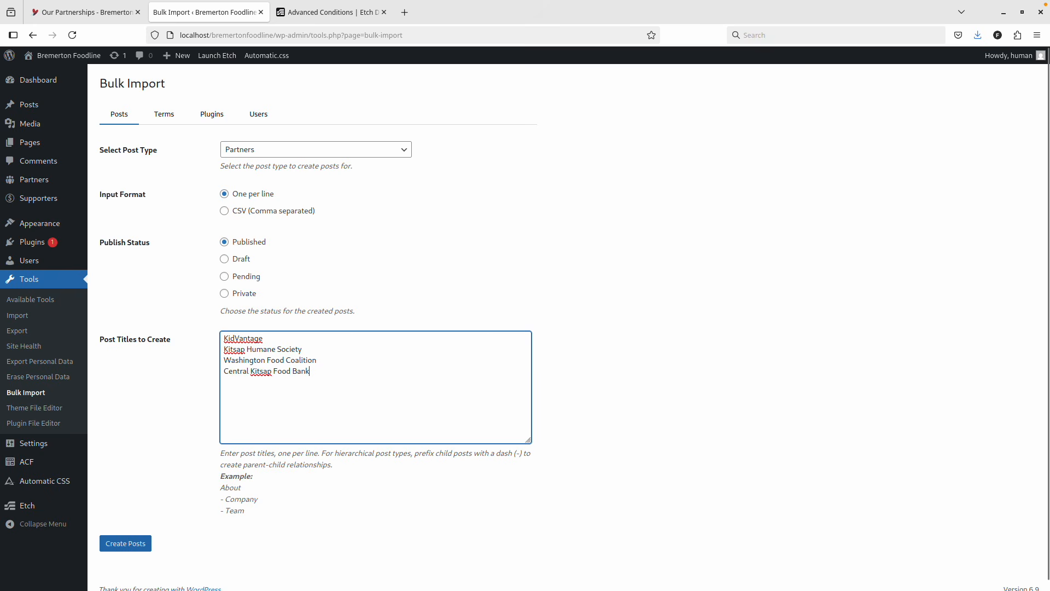
Add North Kitsap Fishline and Kitsap County Food Bank Coalition, then create the six partner posts.
key("ctrl+Page_Up")
left_click(582, 205)
left_click_drag(582, 208, 447, 208)
key("ctrl+c")
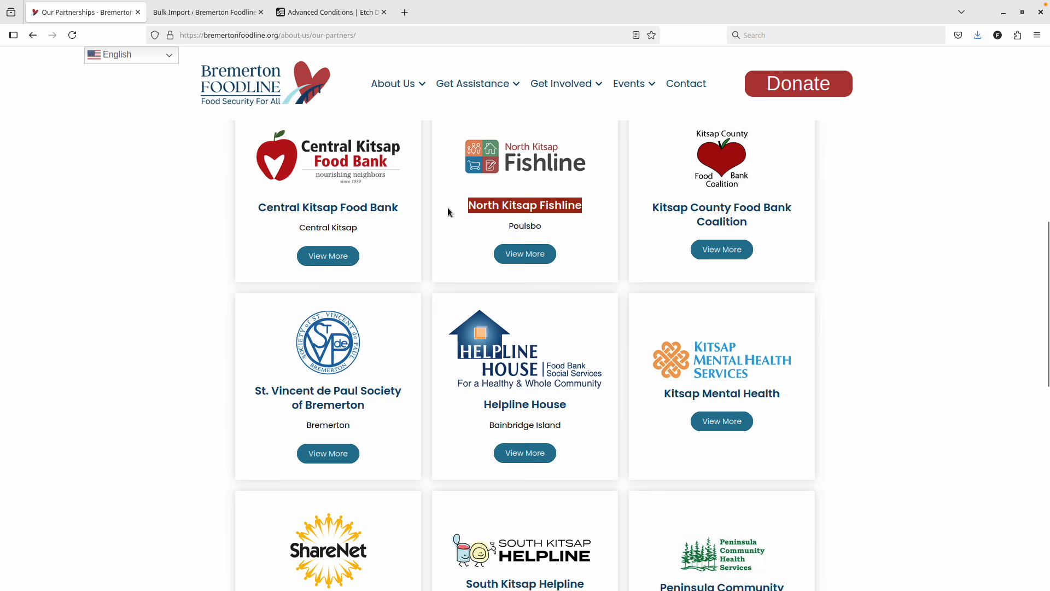
key("ctrl+Page_Up")
key("ctrl+Page_Up")
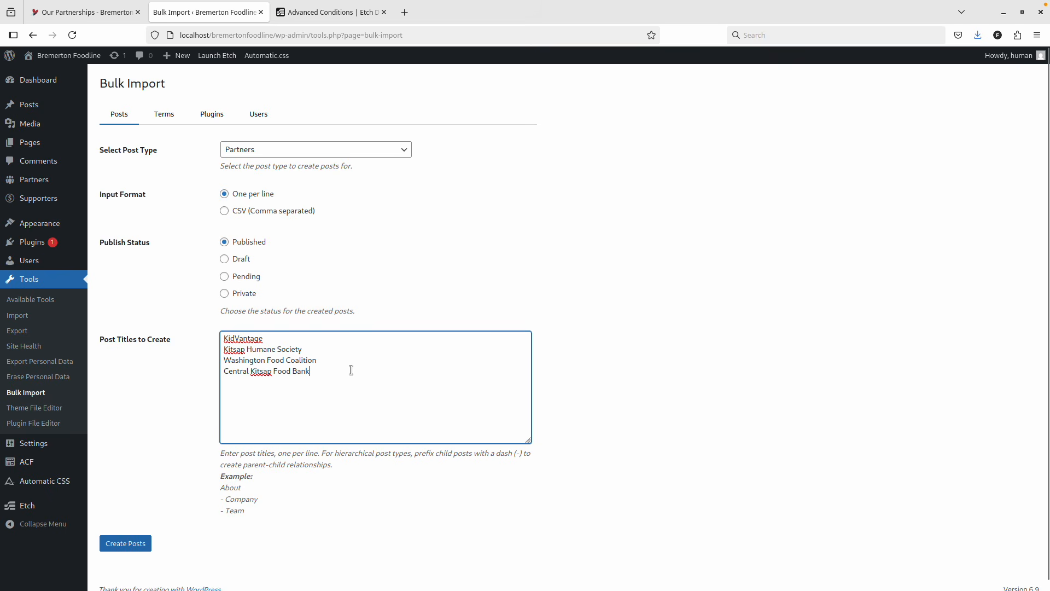
key("ctrl+v")
key("ctrl+Page_Up")
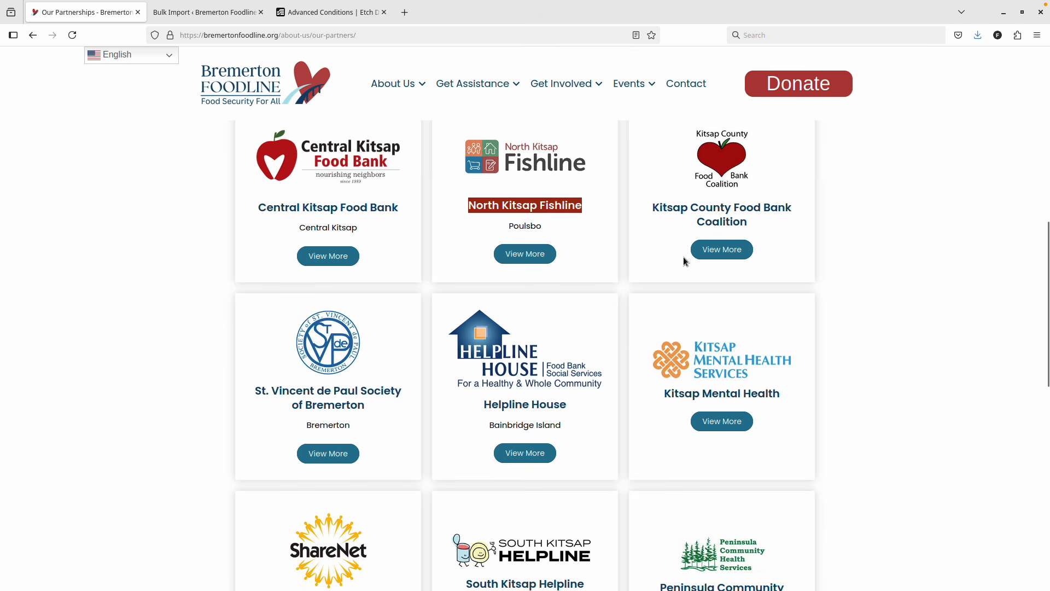
left_click_drag(763, 225, 649, 208)
key("ctrl+c")
key("ctrl+Page_Down")
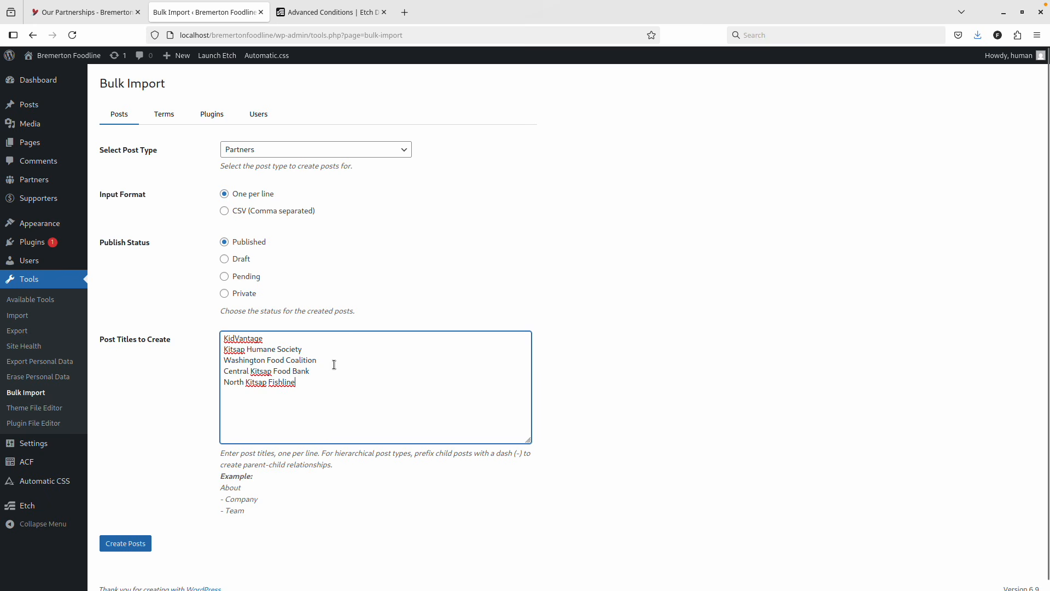
key("ctrl+v")
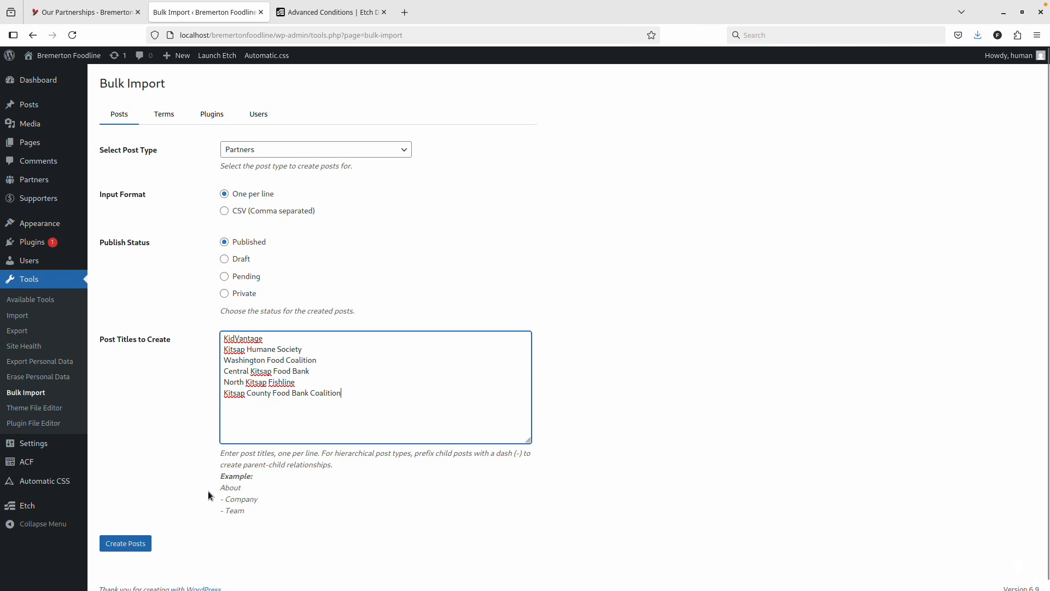
right_click(197, 341)
left_click(133, 546)
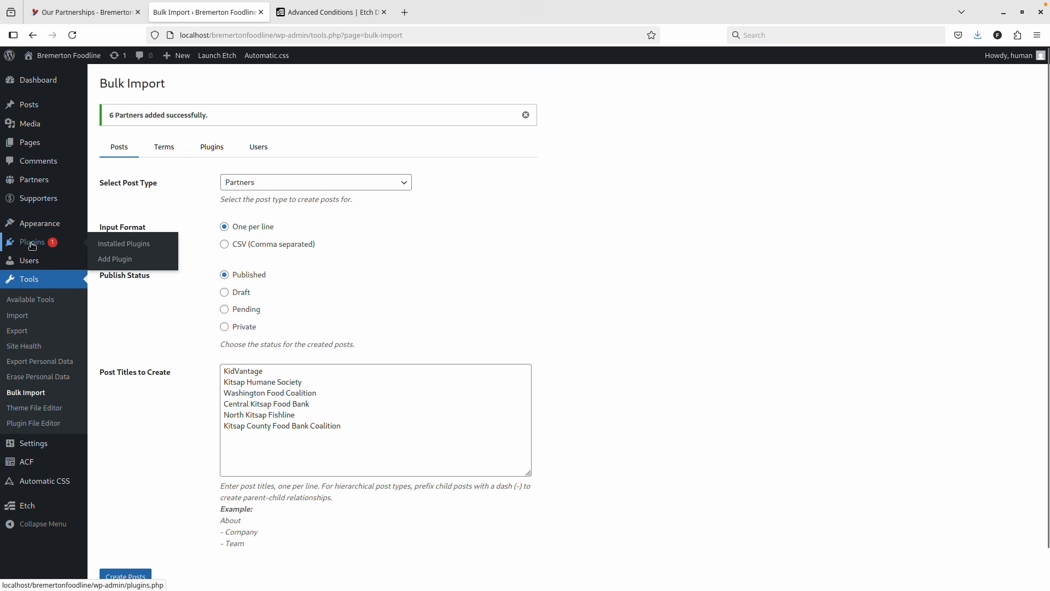
Show all partners and cancel the Quick Edit opened on Central Kitsap Food Bank.
left_click(33, 186)
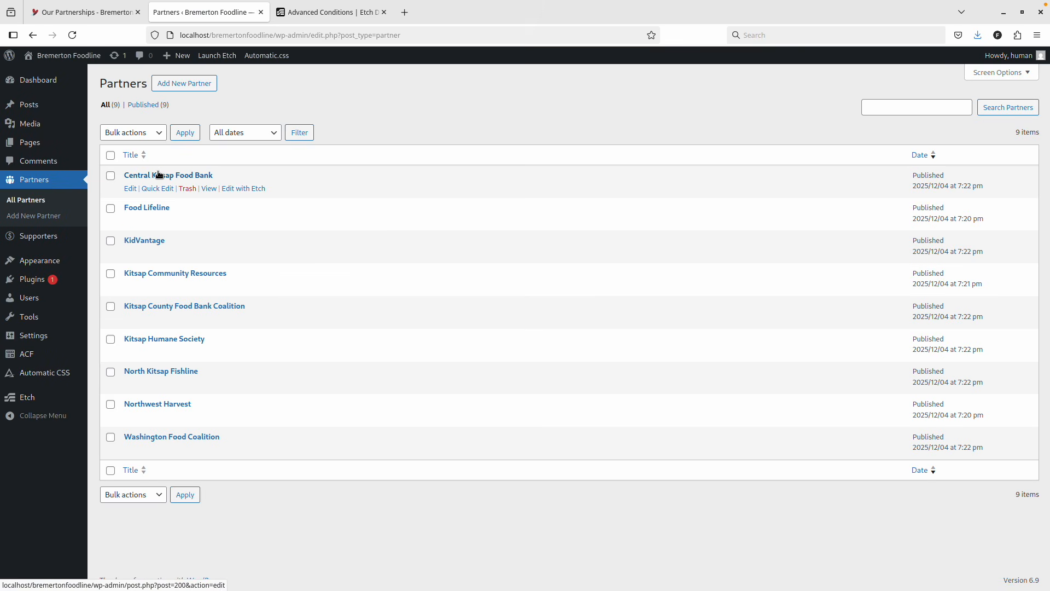
left_click(110, 155)
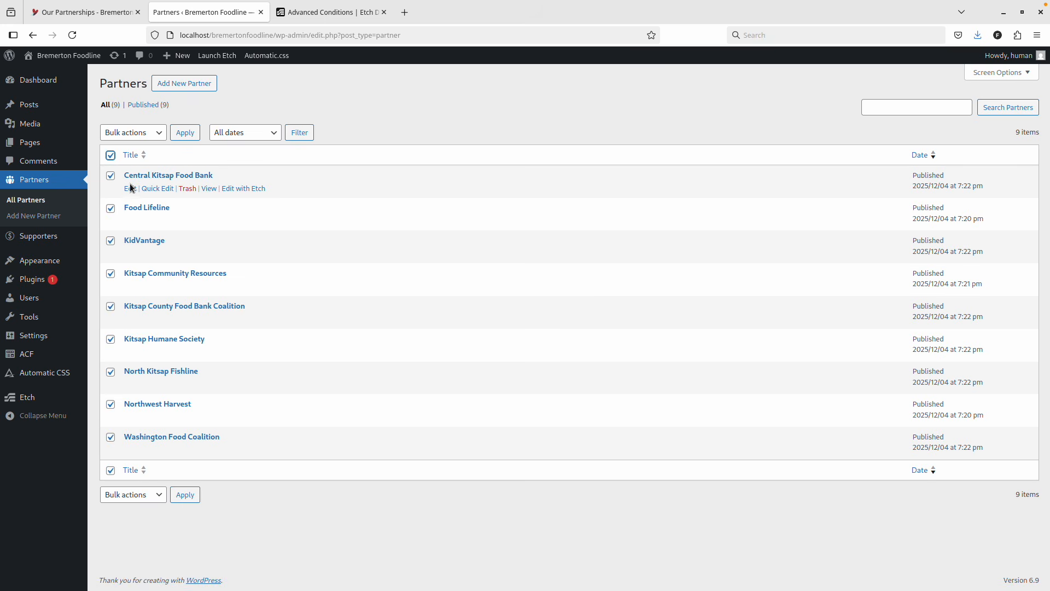
left_click(157, 188)
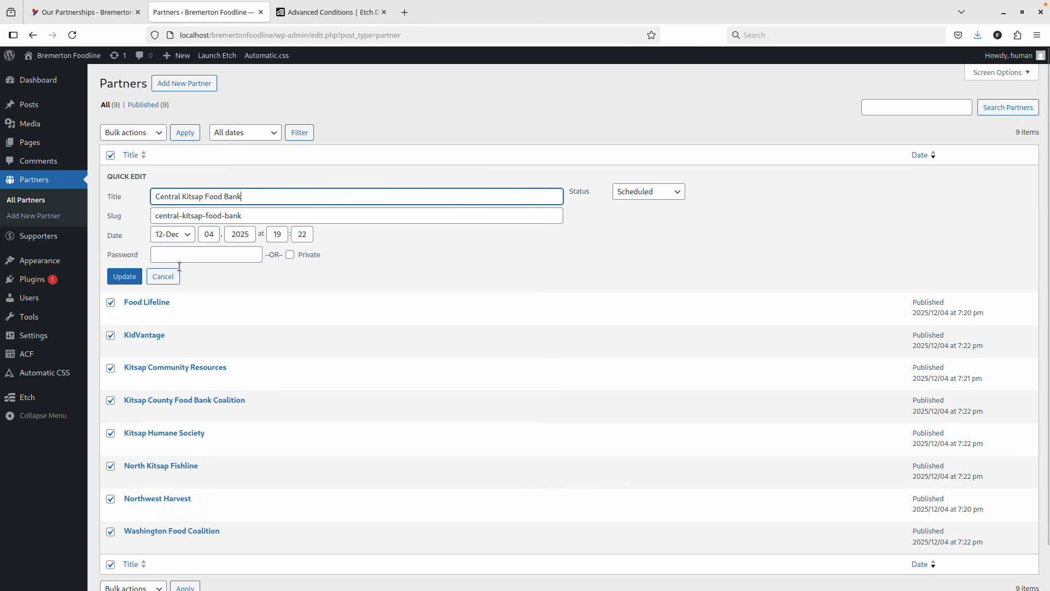
left_click(163, 276)
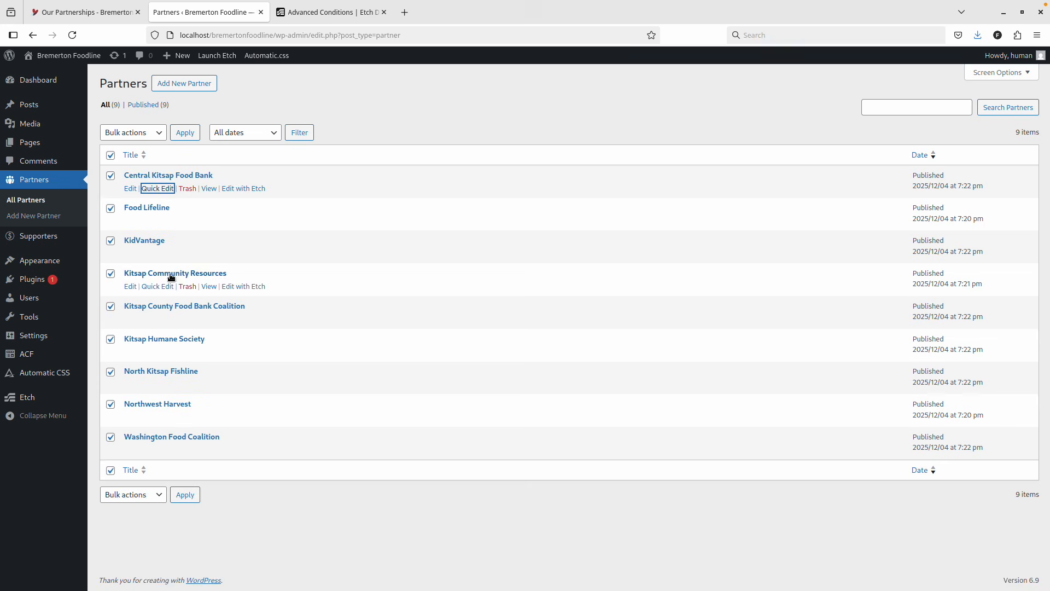
Open all nine partner edit pages in tabs and start Central Kitsap Food Bank's featured image.
middle_click(155, 176)
middle_click(145, 208)
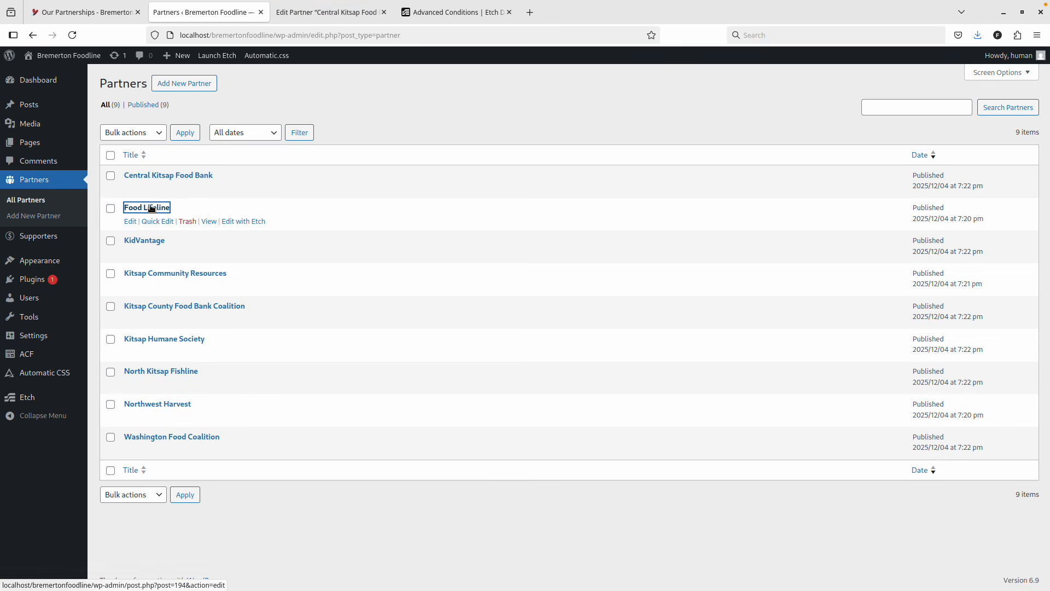
middle_click(145, 240)
middle_click(152, 276)
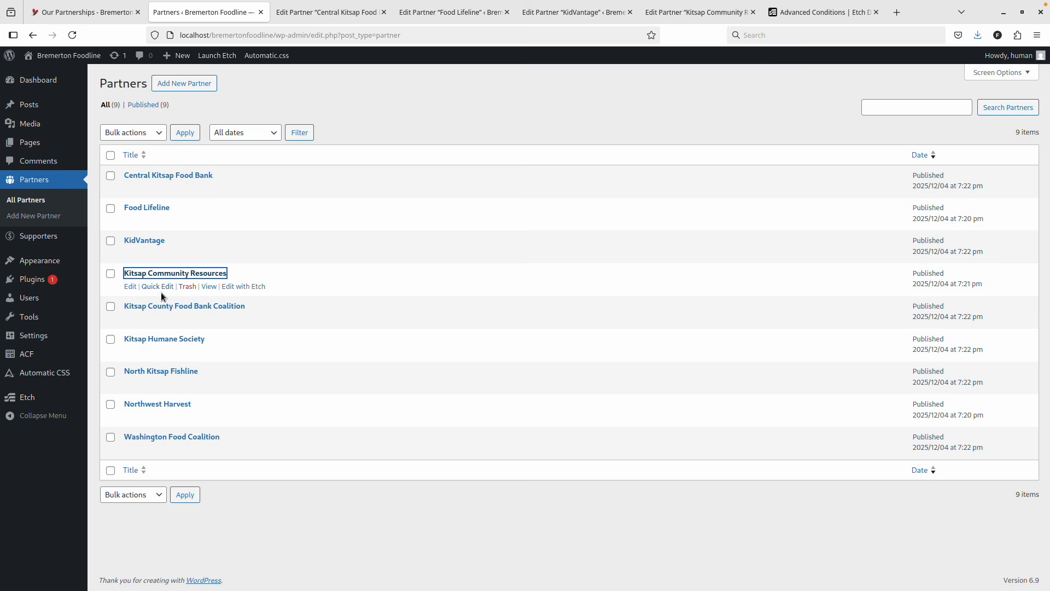
middle_click(157, 306)
middle_click(156, 339)
middle_click(154, 372)
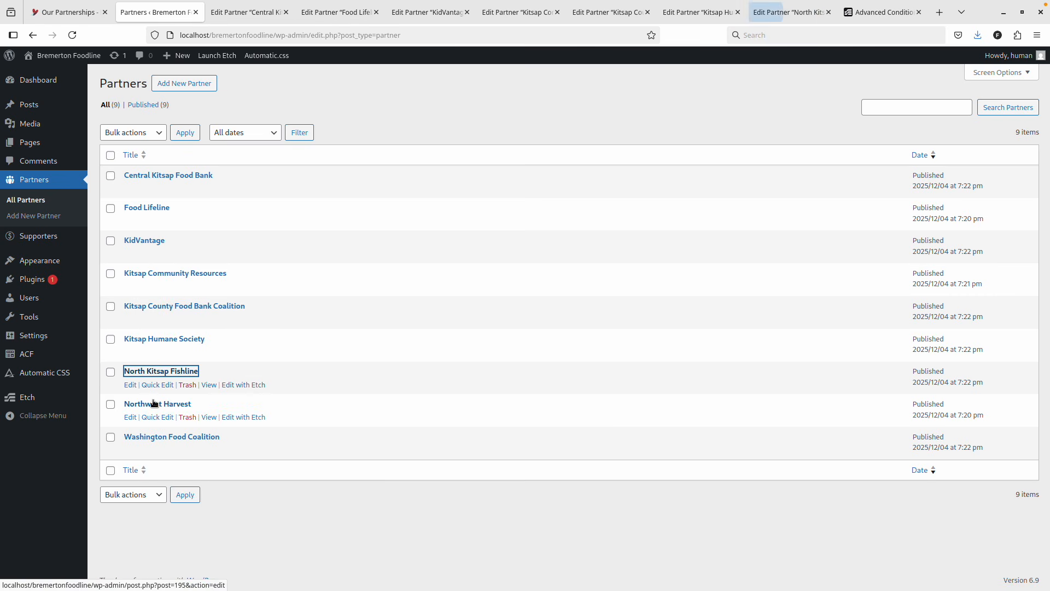
middle_click(156, 405)
middle_click(157, 437)
key("ctrl+Tab")
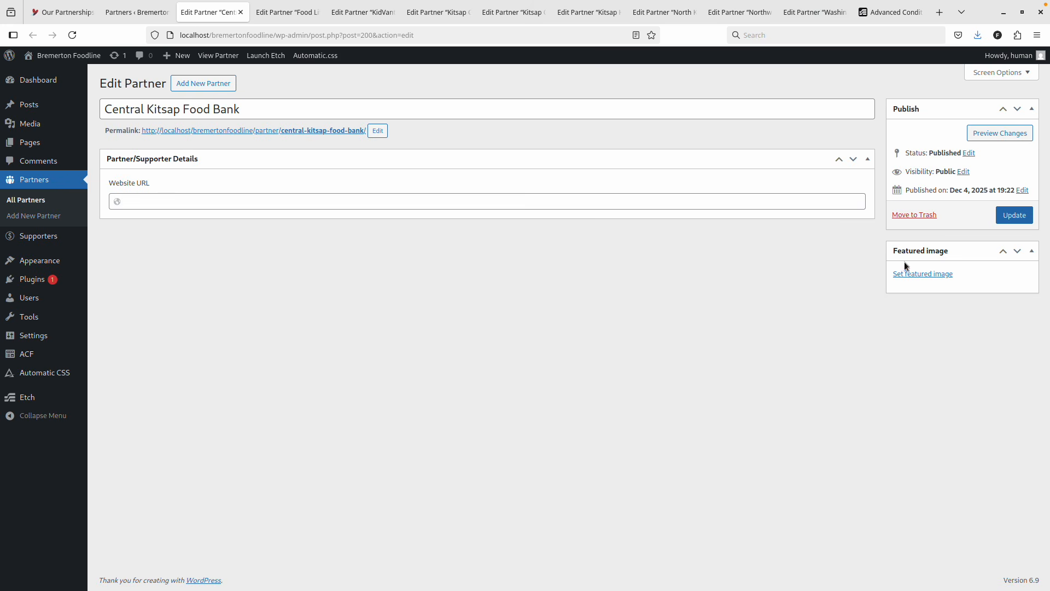
left_click(914, 274)
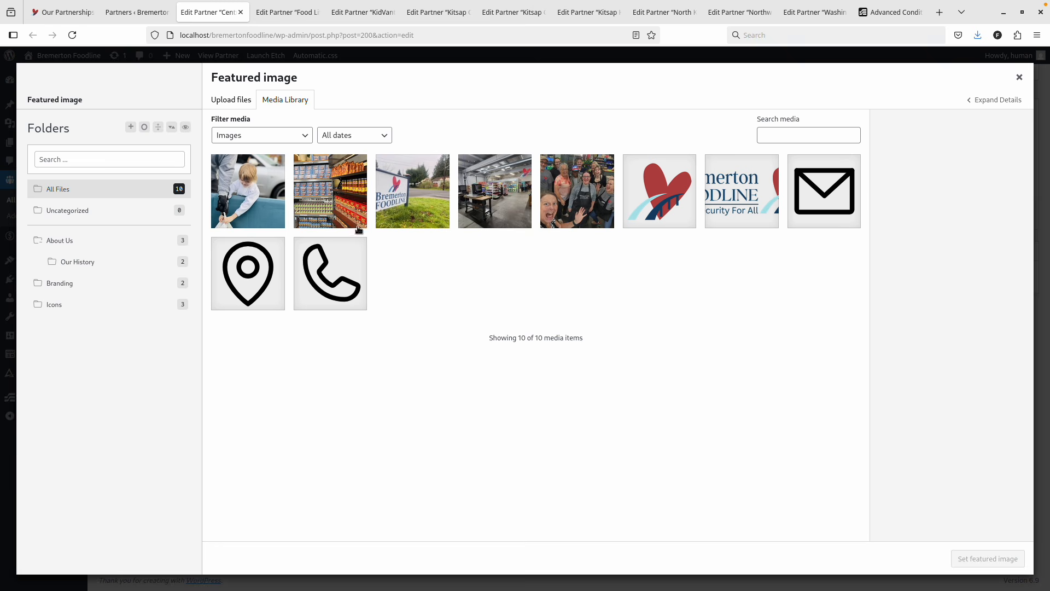
Finish Central Kitsap Food Bank with the Bremerton Foodline sign photo and website URL, and save it.
left_click(423, 198)
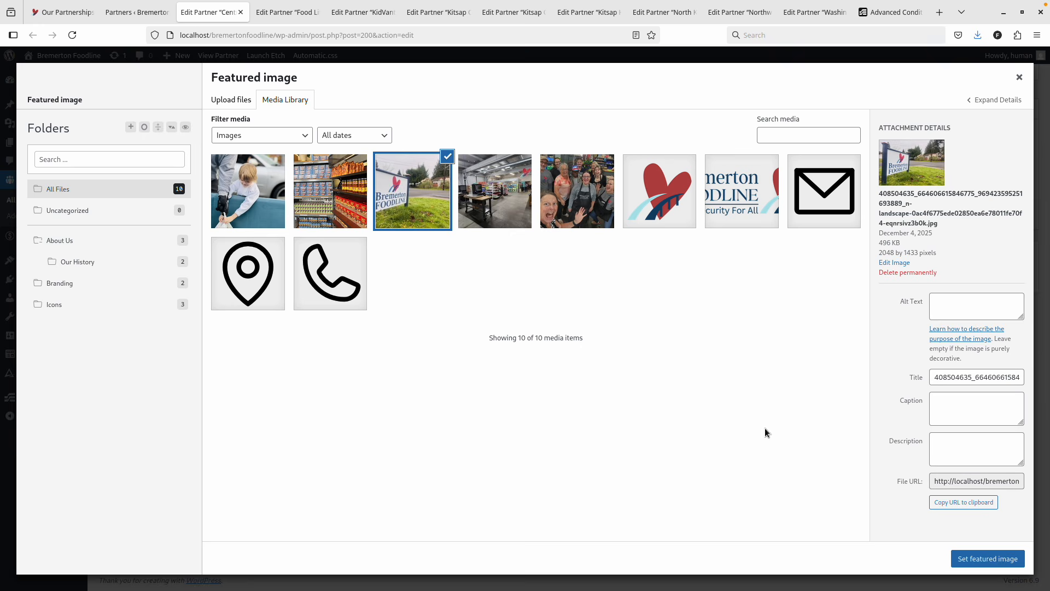
left_click(990, 559)
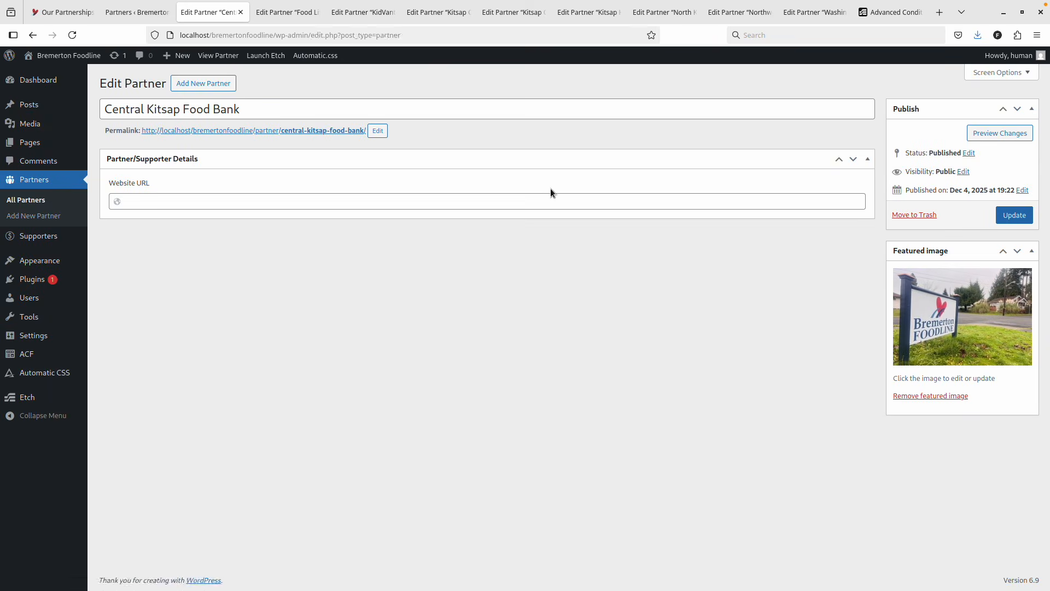
key("ctrl+shift+Tab")
key("ctrl+Tab")
left_click(180, 202)
type("http")
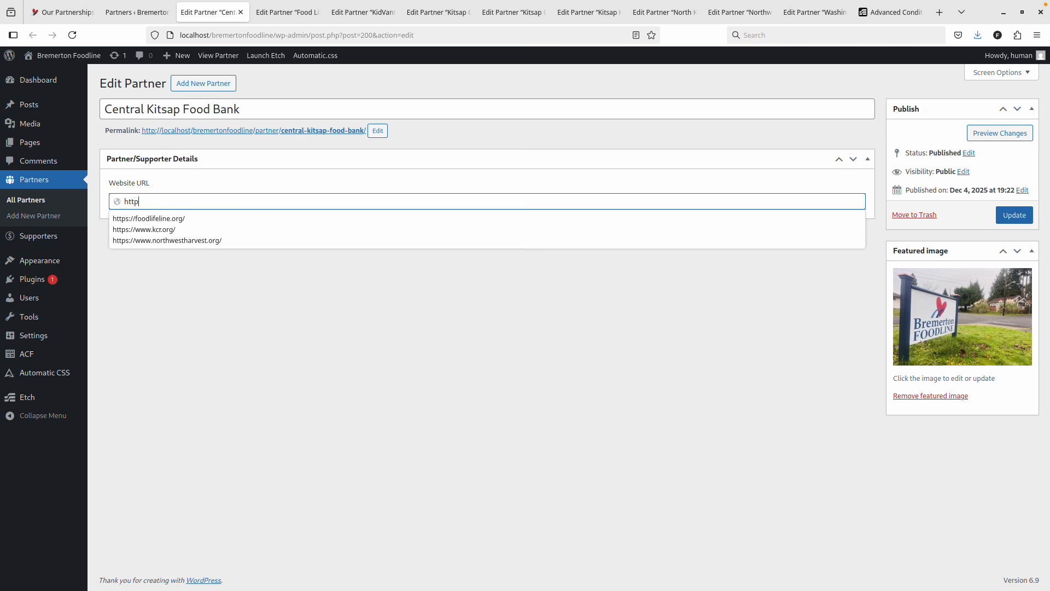
type("://example.com")
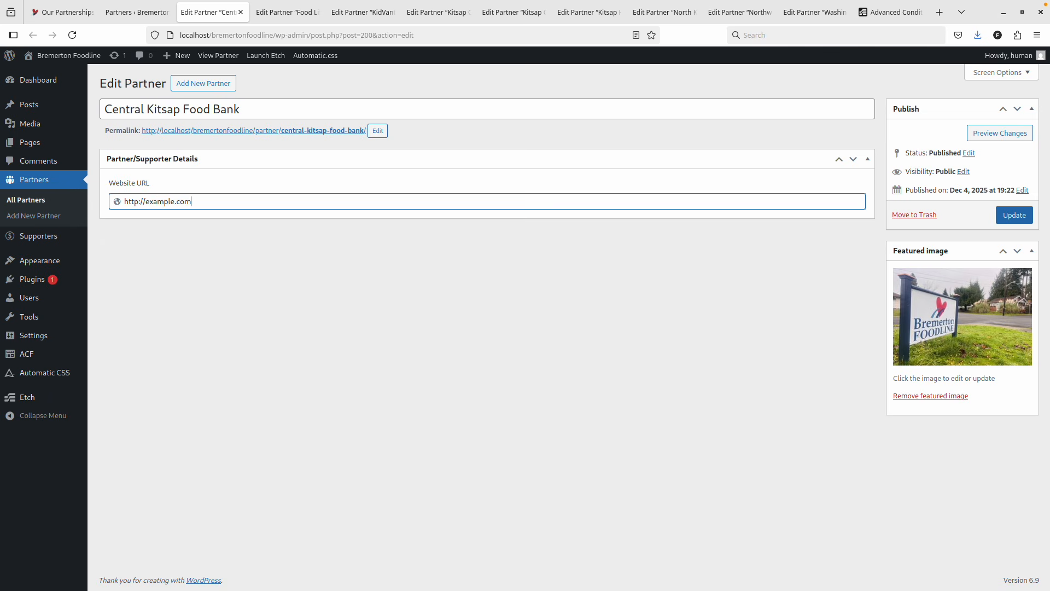
key("ctrl+a")
key("ctrl+c")
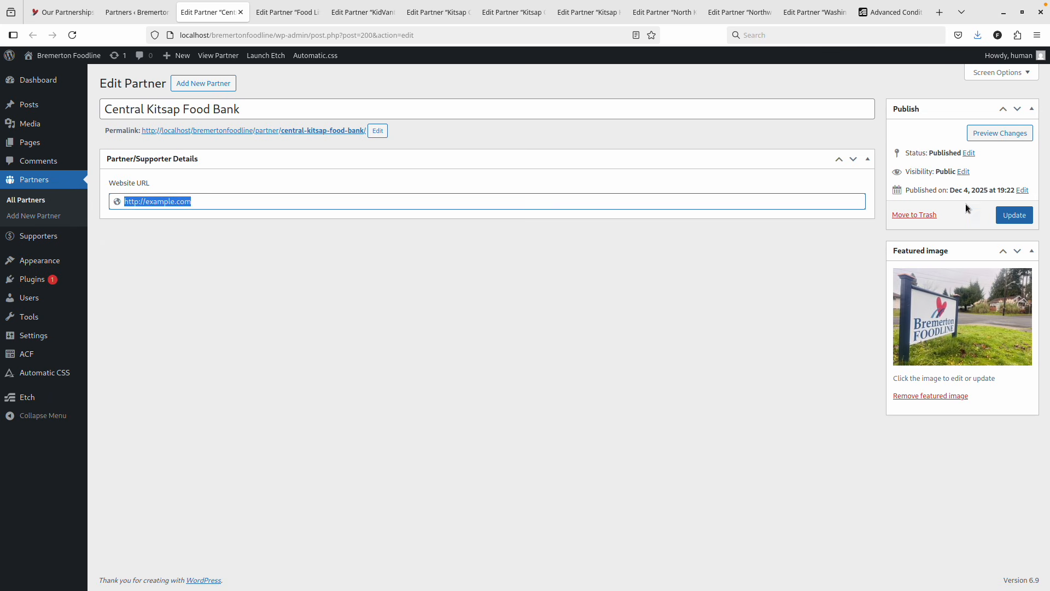
left_click(1015, 215)
key("ctrl+w")
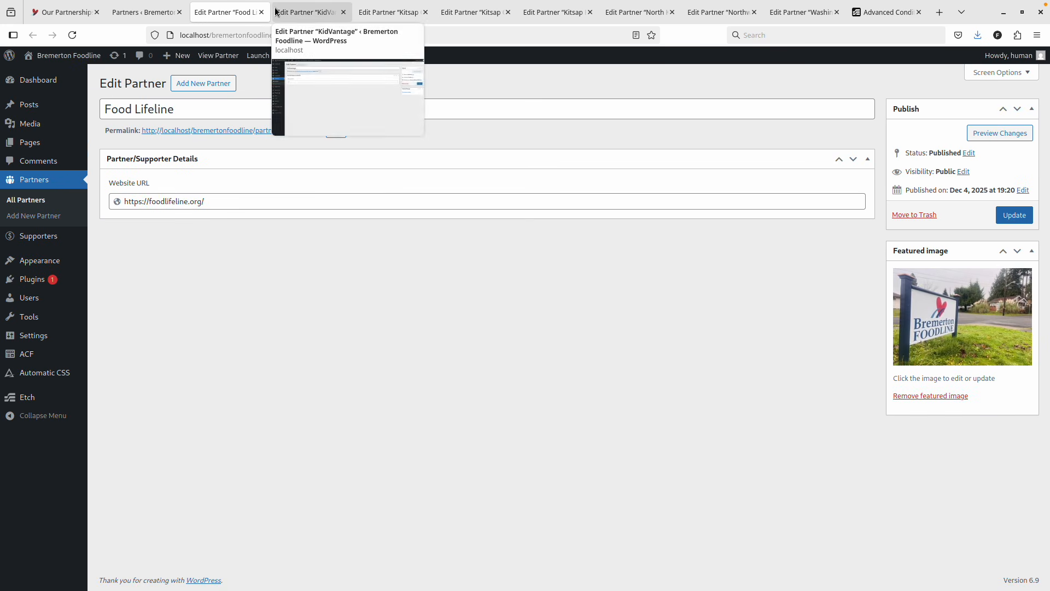
key("ctrl+w")
left_click(193, 201)
key("ctrl+v")
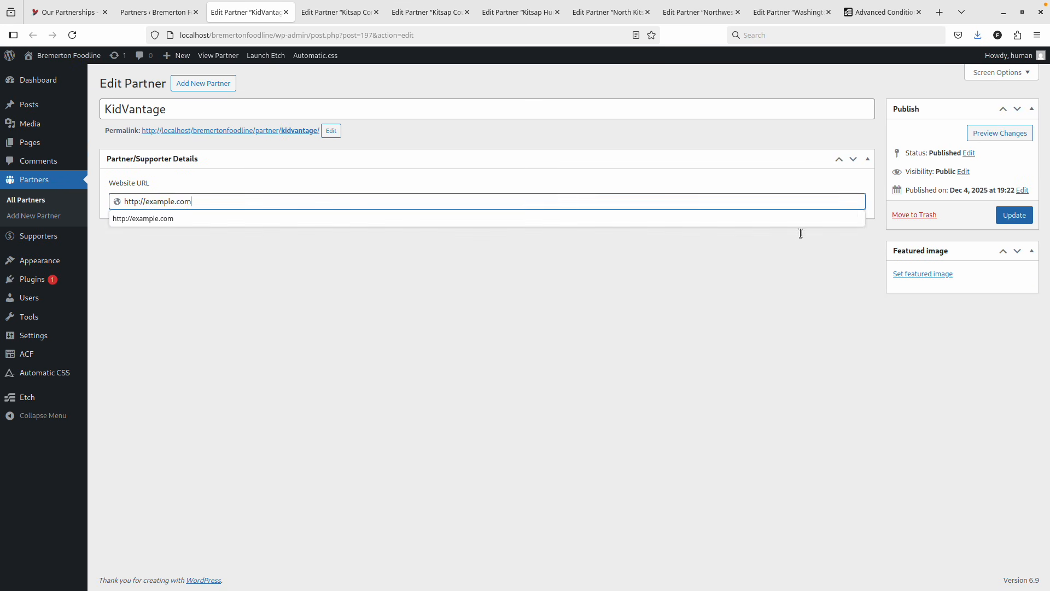
left_click(910, 273)
left_click(411, 206)
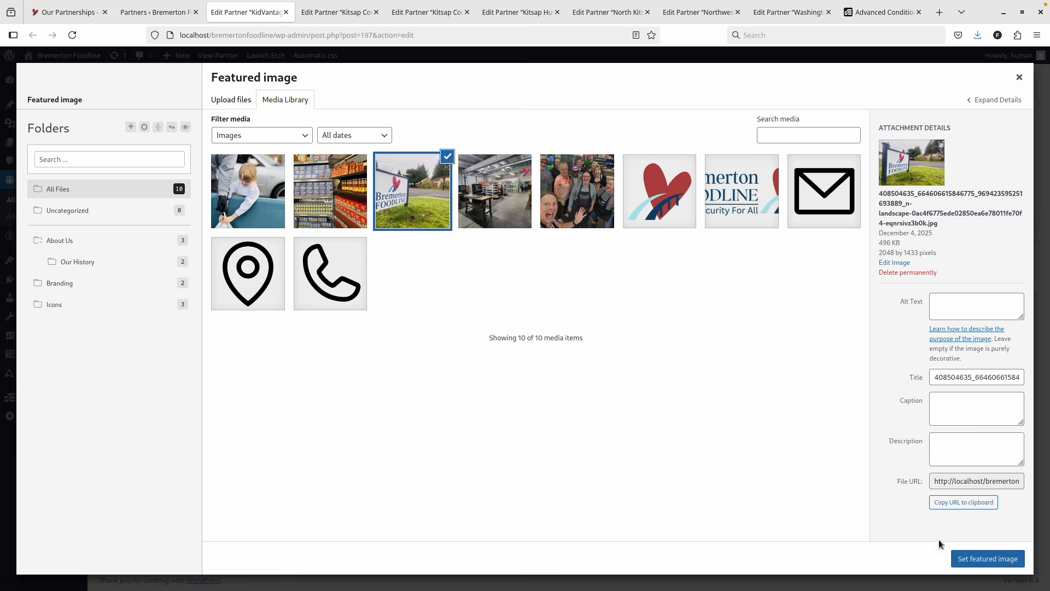
key("Return")
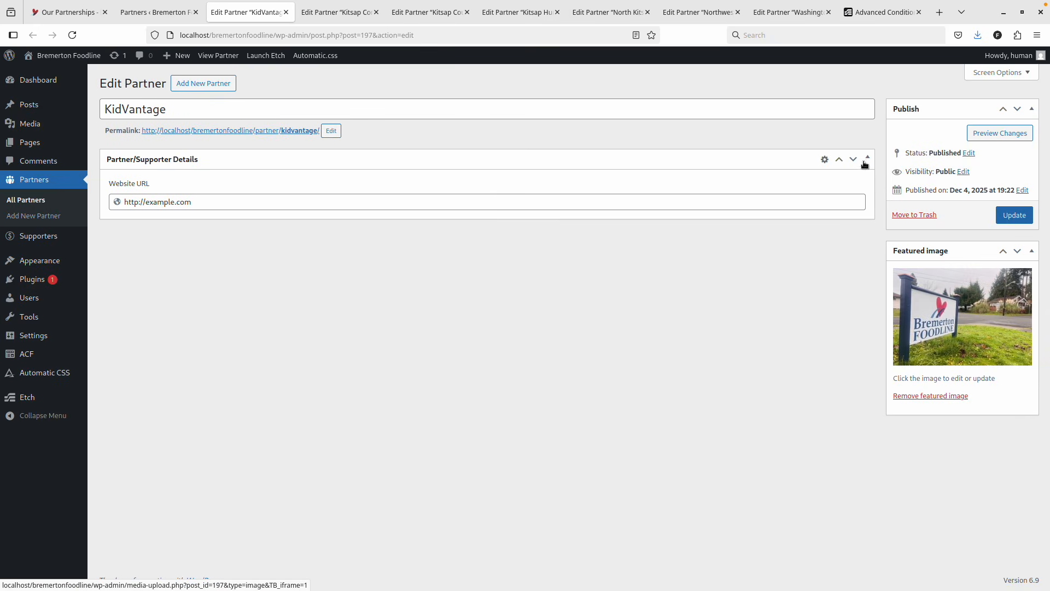
key("ctrl+Tab")
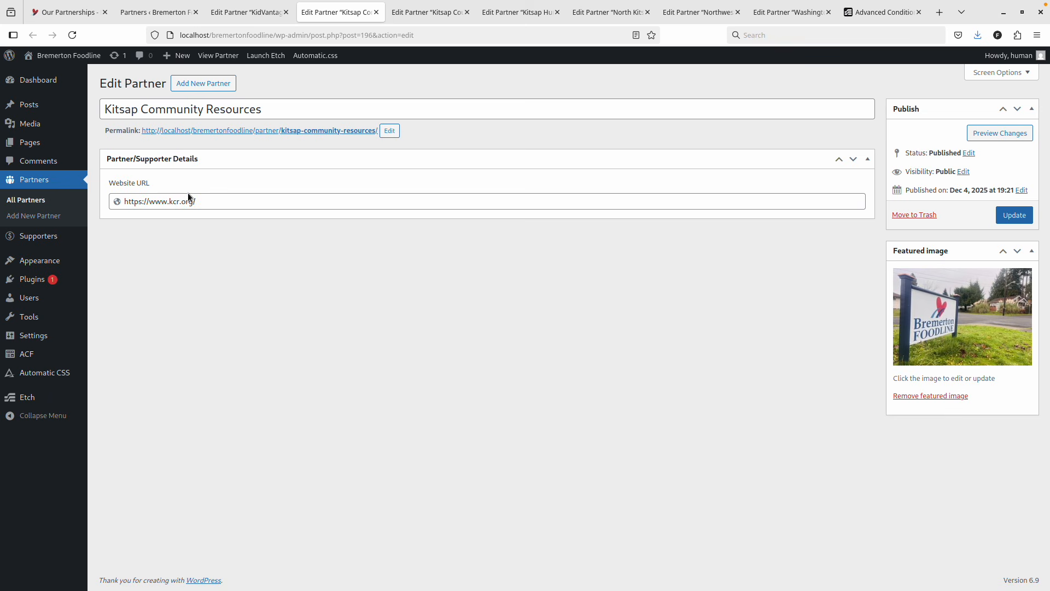
left_click(376, 12)
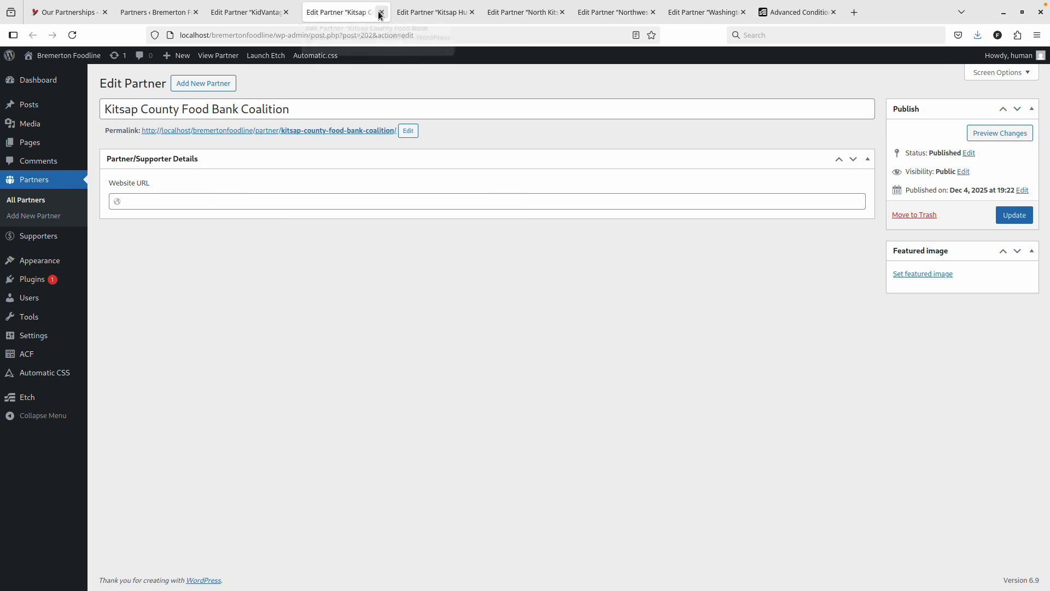
left_click(189, 202)
type("http://example.com")
left_click(922, 274)
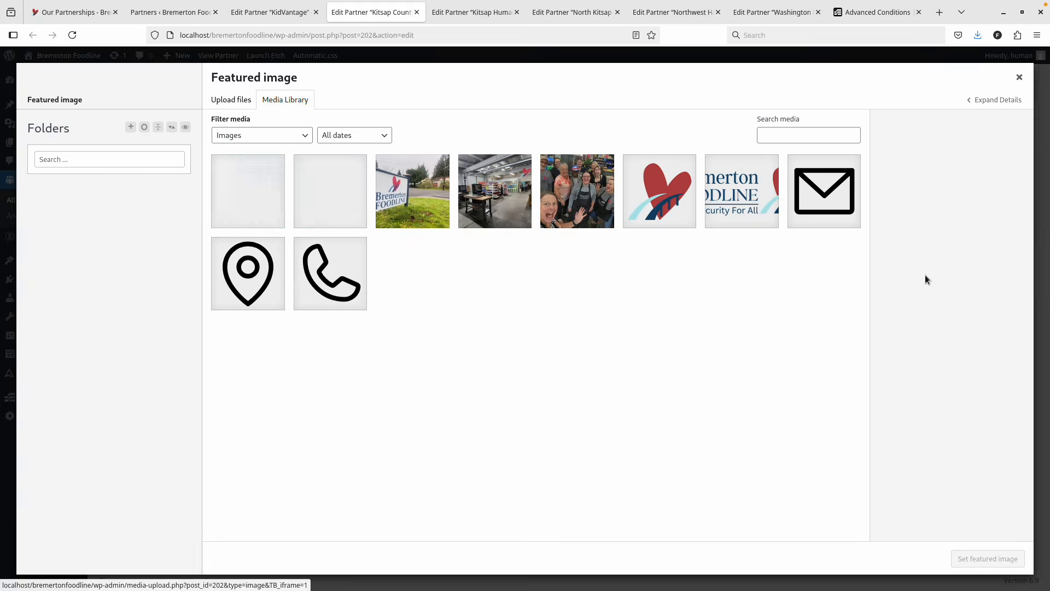
left_click(448, 201)
left_click(969, 567)
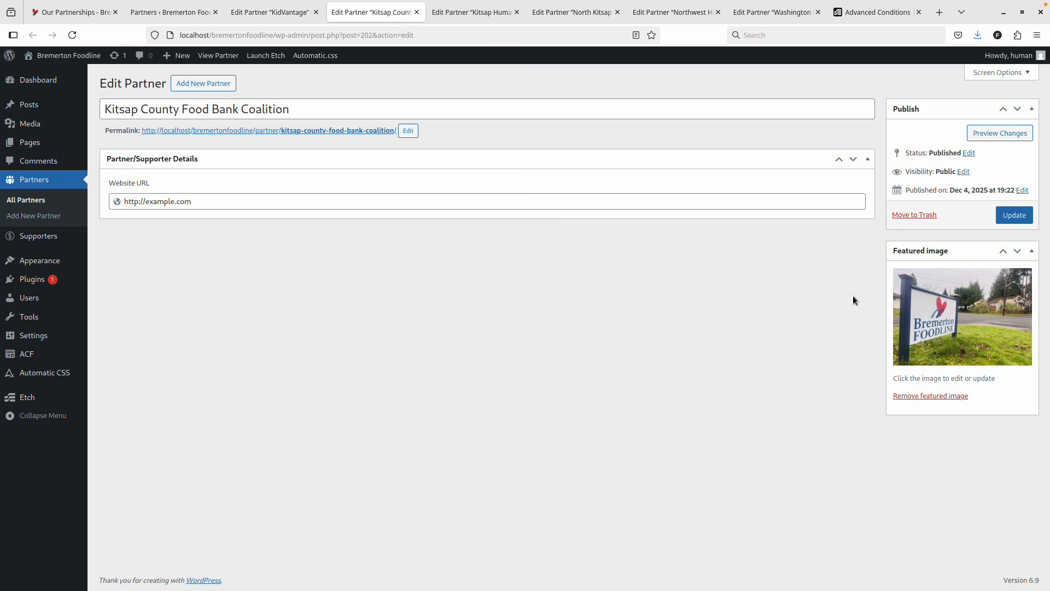
left_click(1013, 215)
key("ctrl+w")
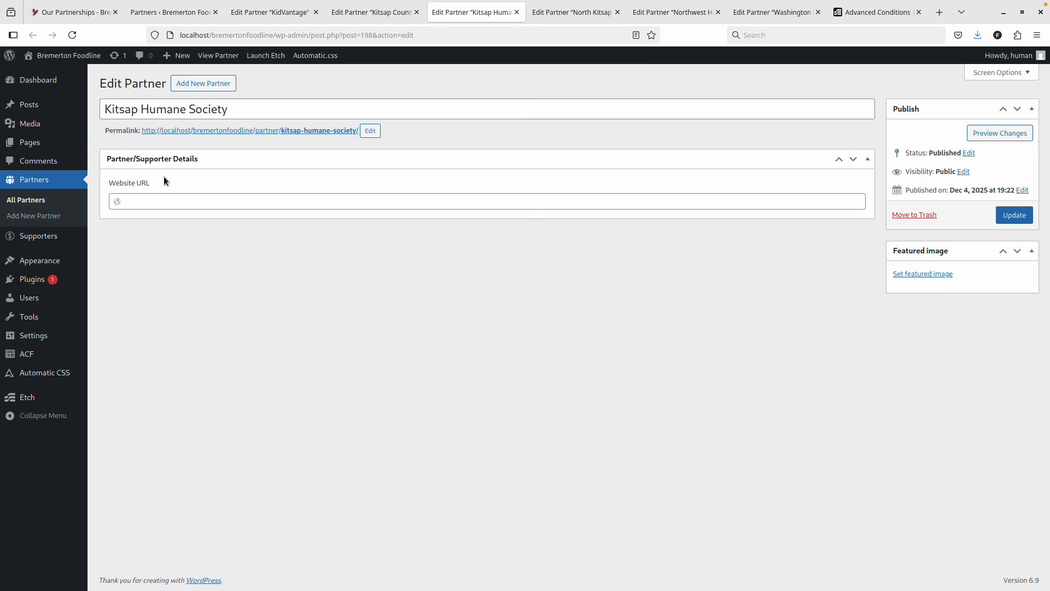
left_click(475, 201)
type("http://example.com")
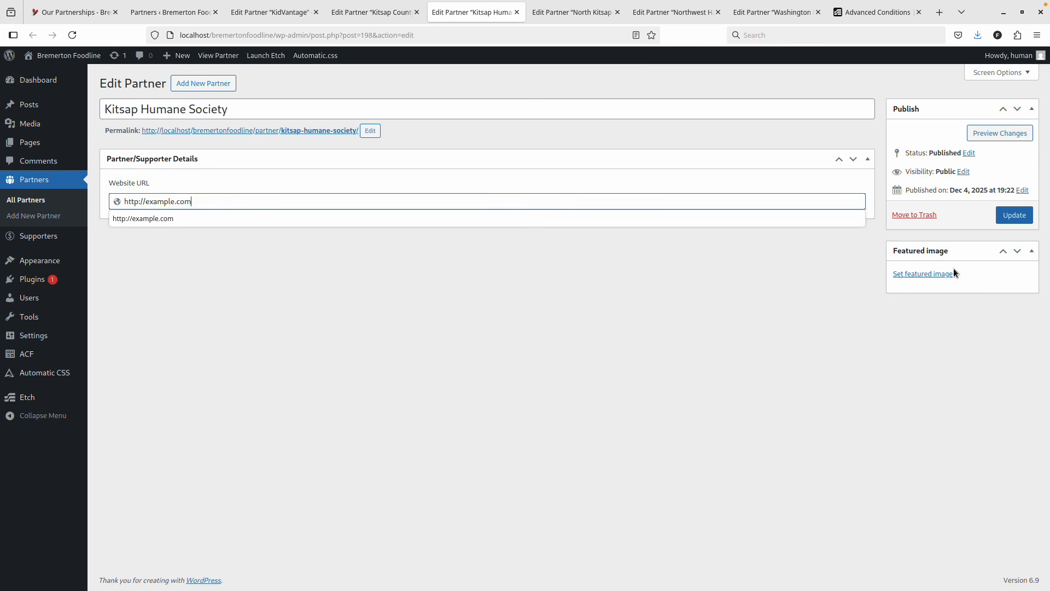
left_click(930, 273)
left_click(426, 197)
key("ctrl+Tab")
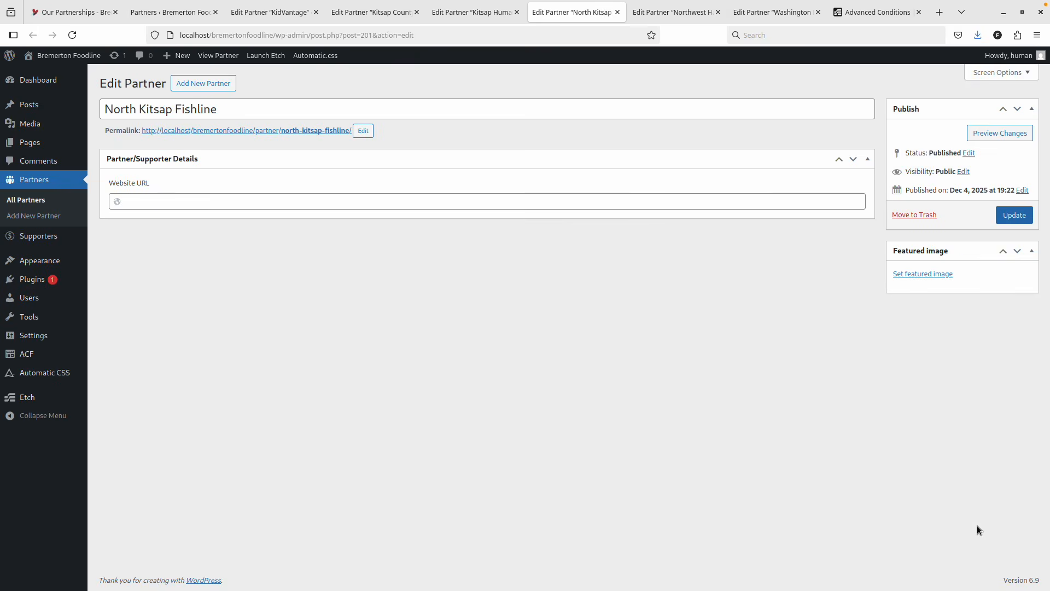
key("ctrl+shift+Tab")
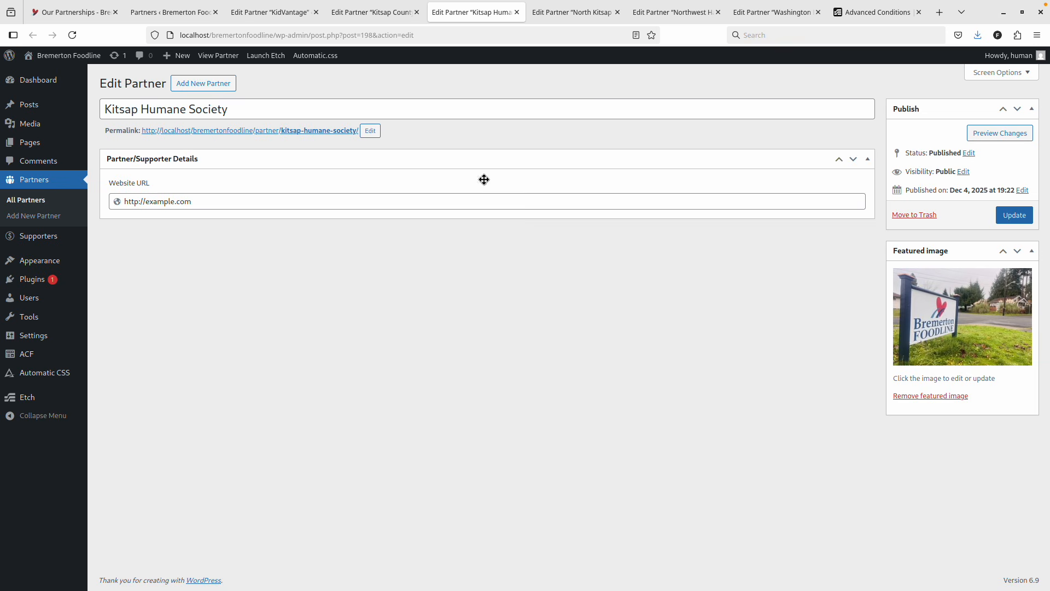
left_click(999, 219)
key("ctrl+Tab")
left_click(204, 201)
left_click(606, 222)
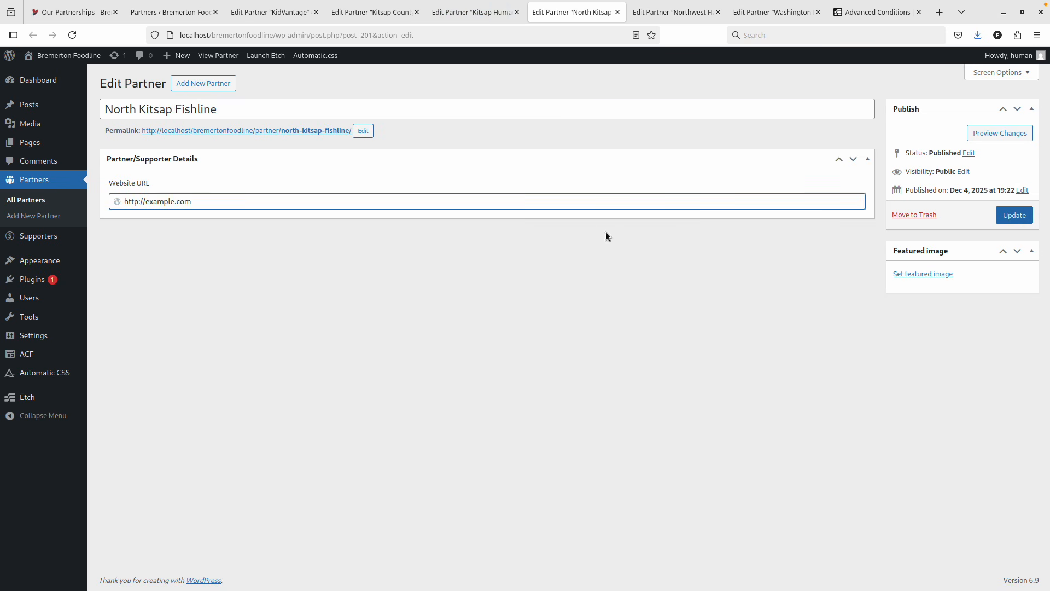
left_click(914, 273)
left_click(414, 188)
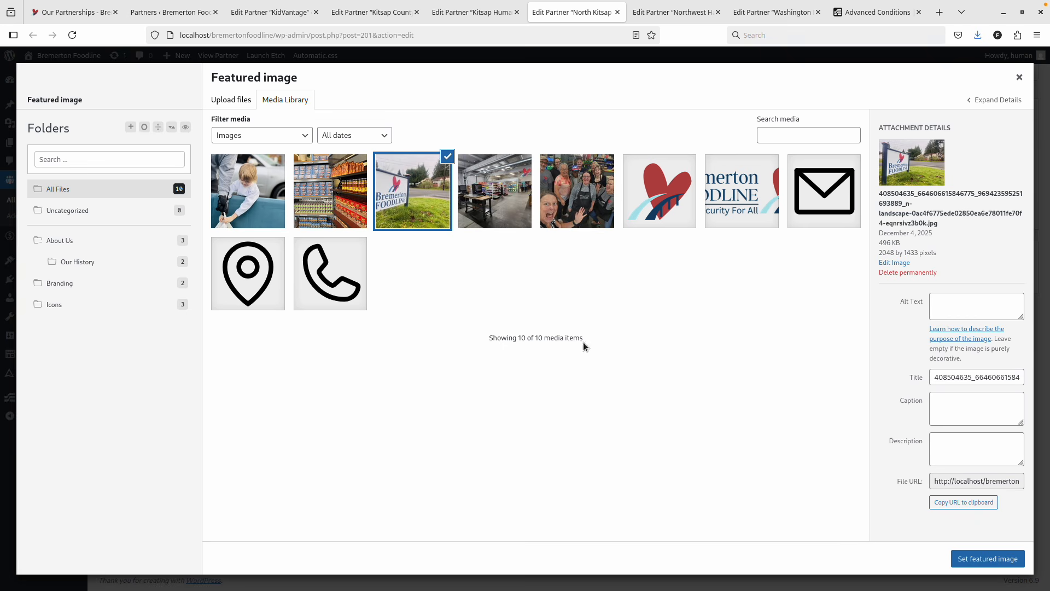
left_click(959, 567)
left_click(1013, 215)
key("ctrl+Tab")
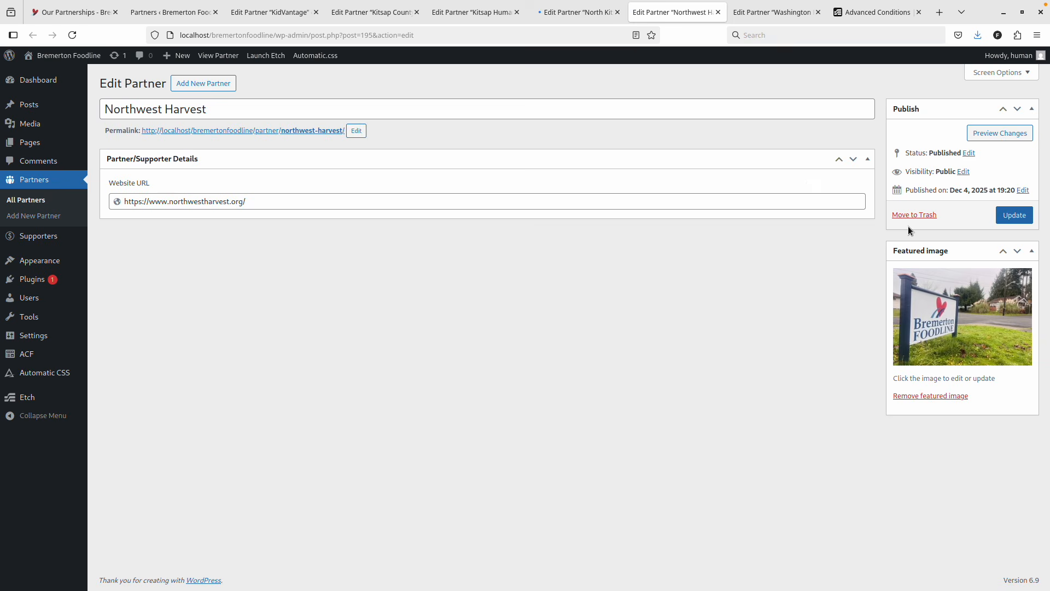
left_click(718, 12)
left_click(193, 201)
type("http://example.com")
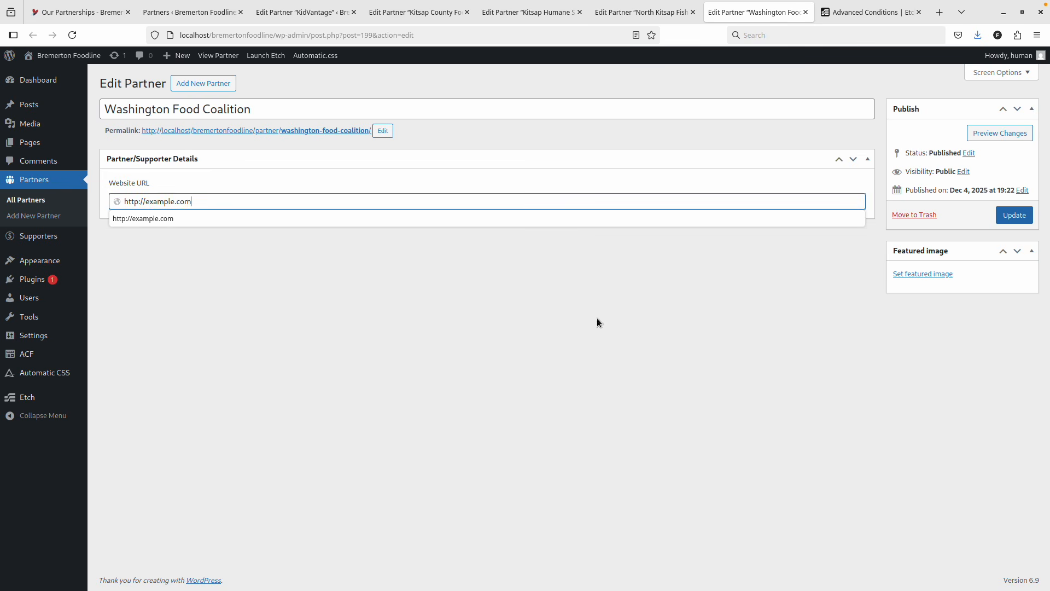
left_click(950, 274)
left_click(402, 204)
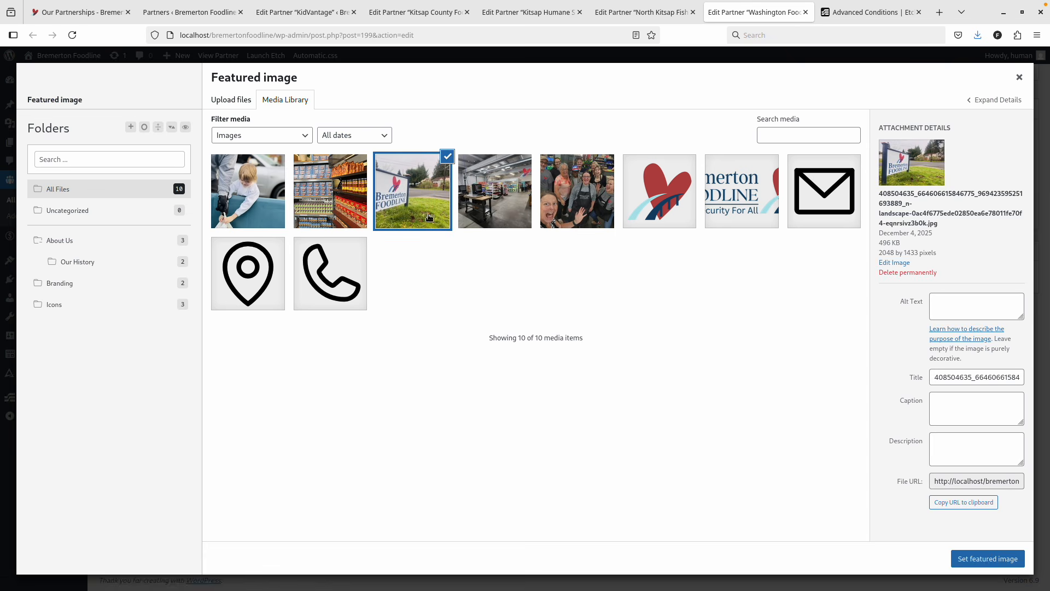
left_click(979, 558)
left_click(1014, 216)
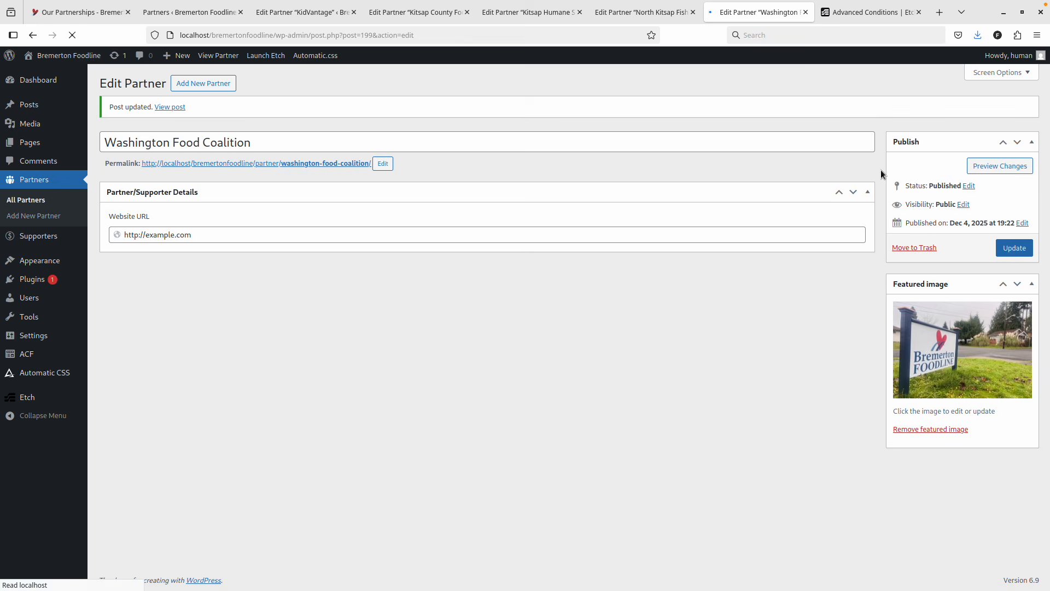
left_click(302, 13)
Close every browser tab to the right of the Partners list tab.
left_click(203, 9)
right_click(203, 9)
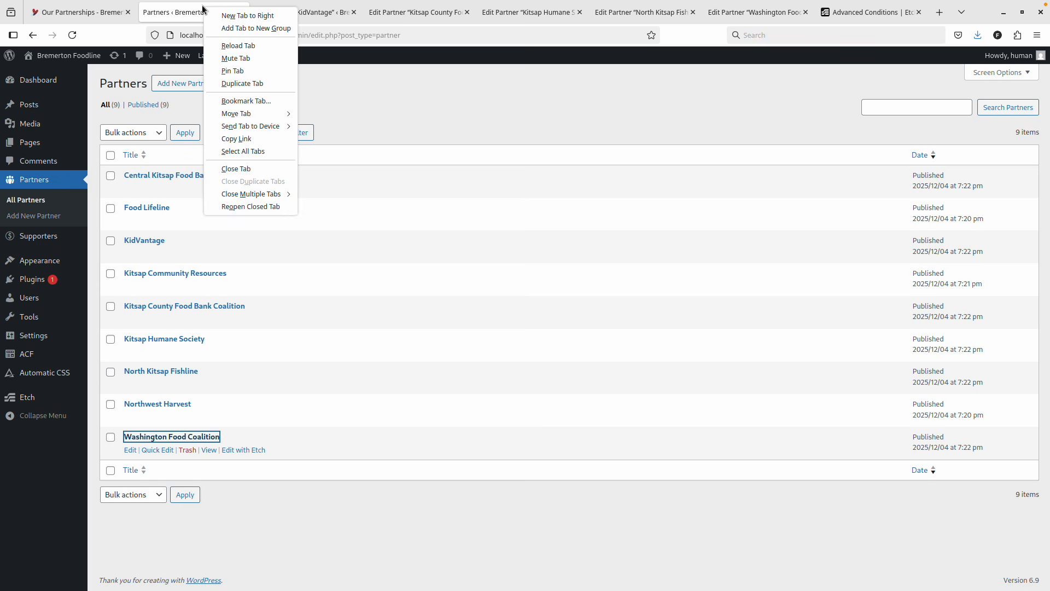
mouse_move(292, 195)
left_click(320, 205)
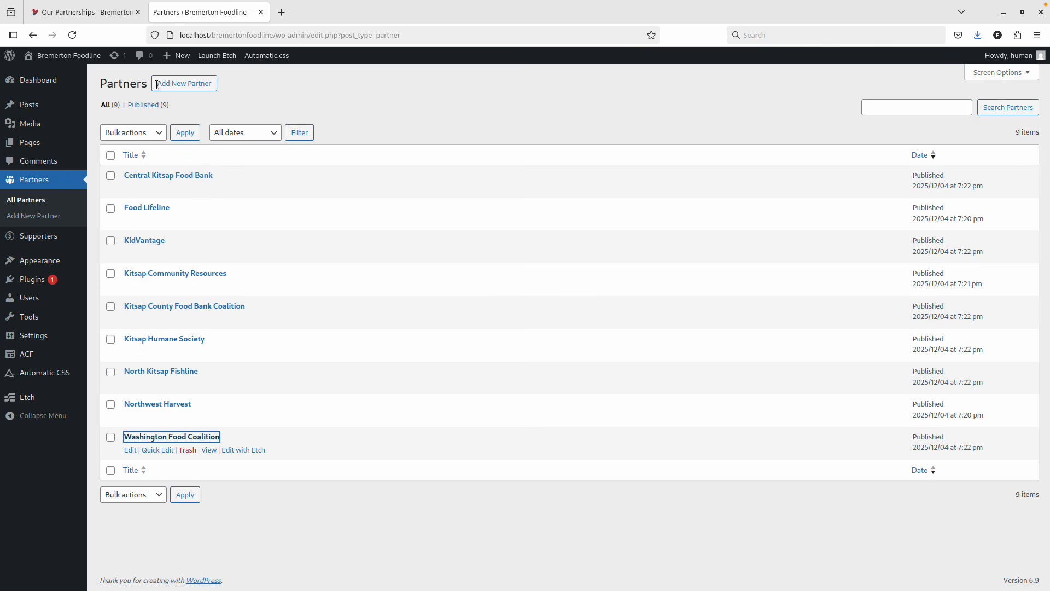
left_click(361, 91)
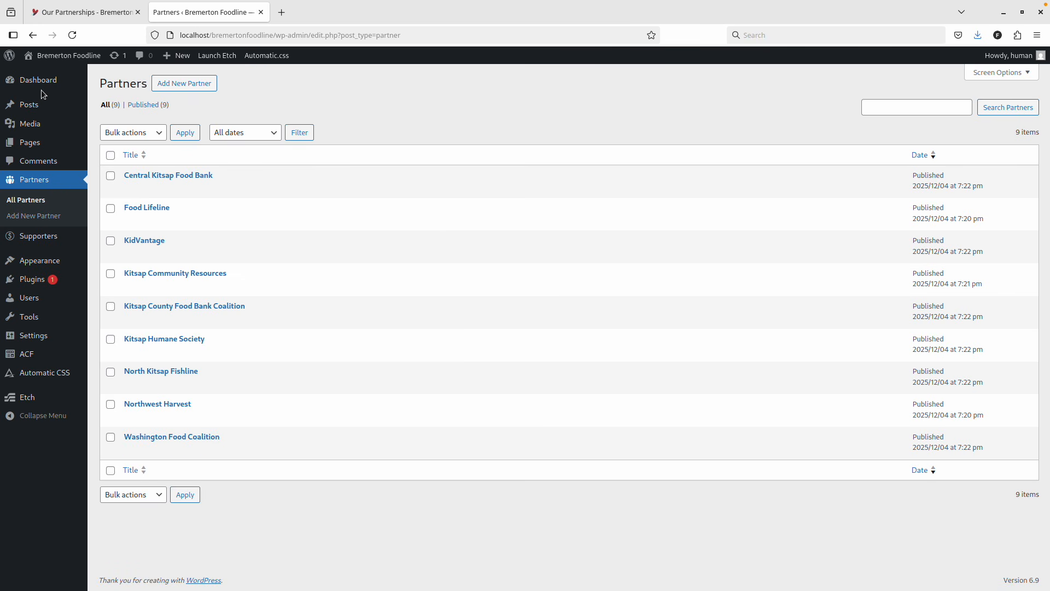
Open Our Partners in the page editor, and About Us in a second tab.
left_click(36, 149)
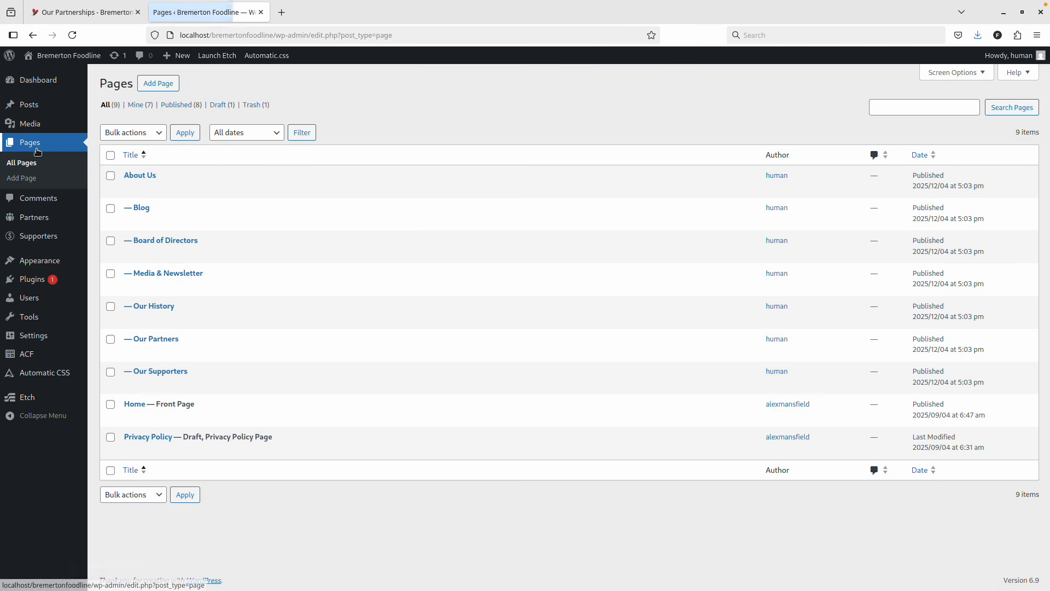
left_click(143, 339)
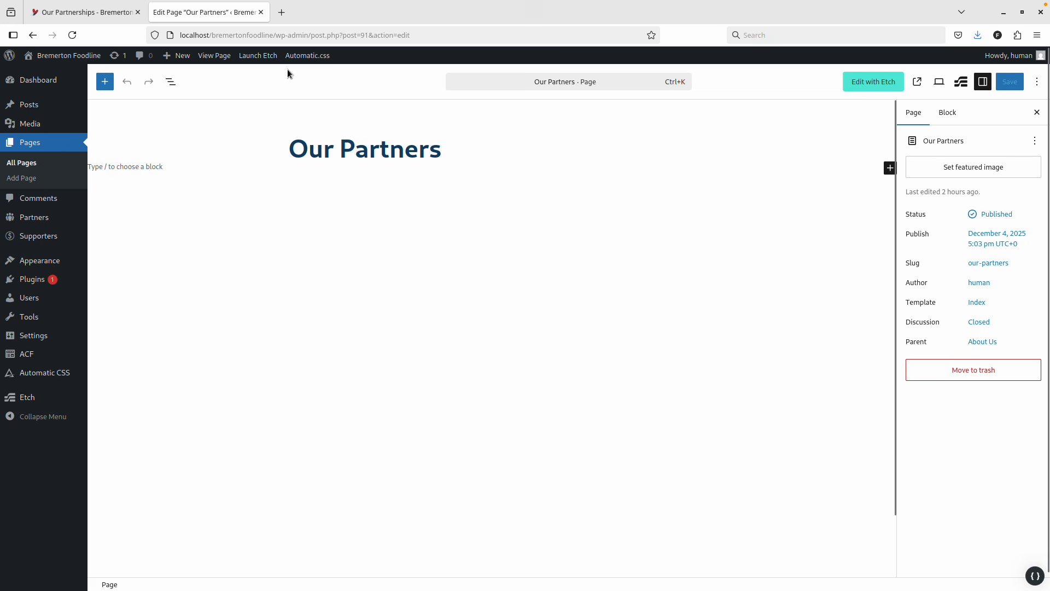
right_click(25, 143)
left_click(66, 154)
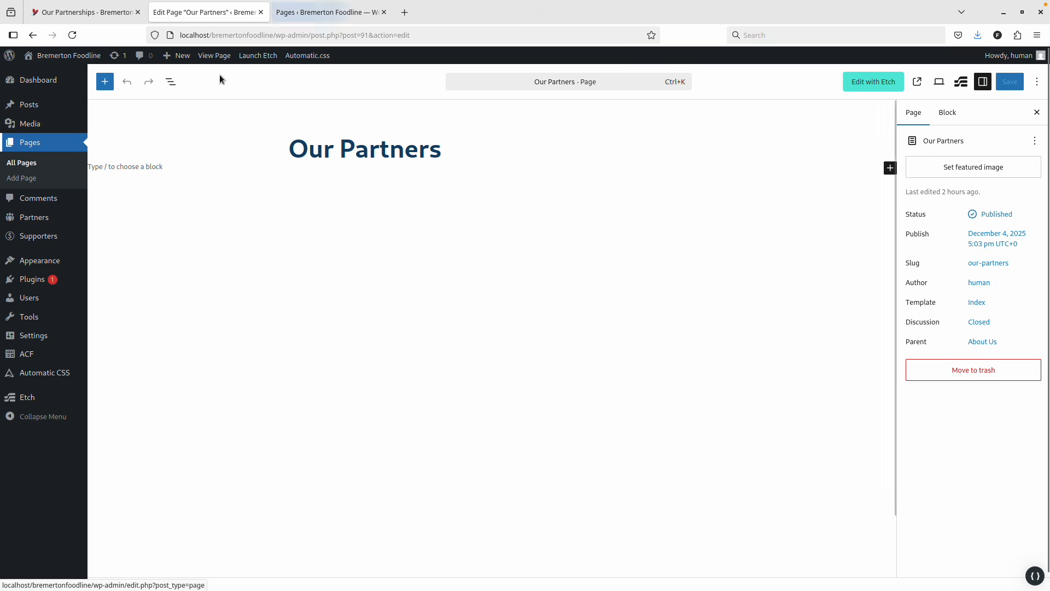
left_click(313, 12)
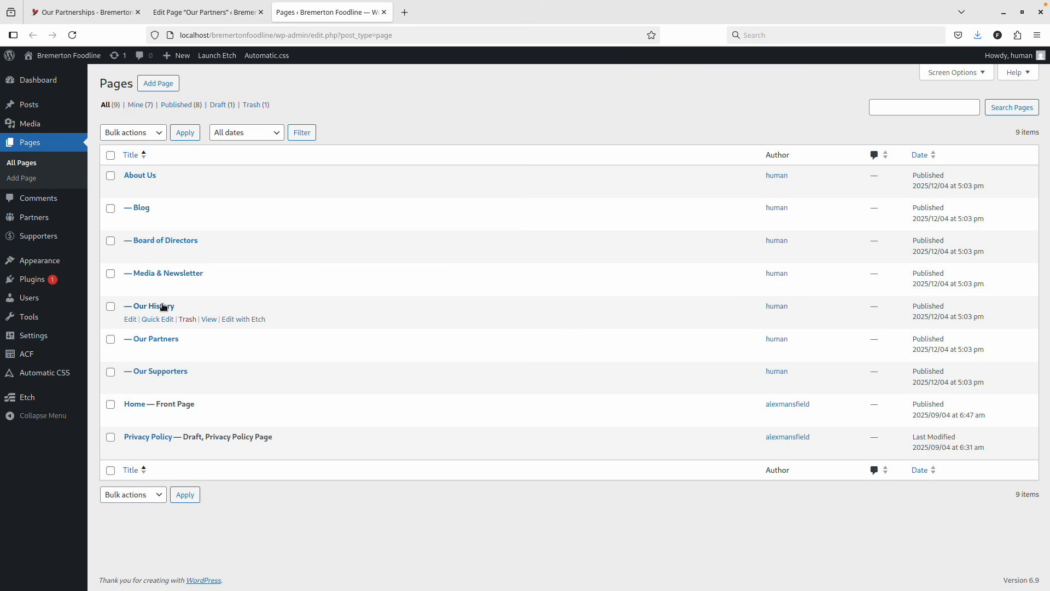
left_click(140, 175)
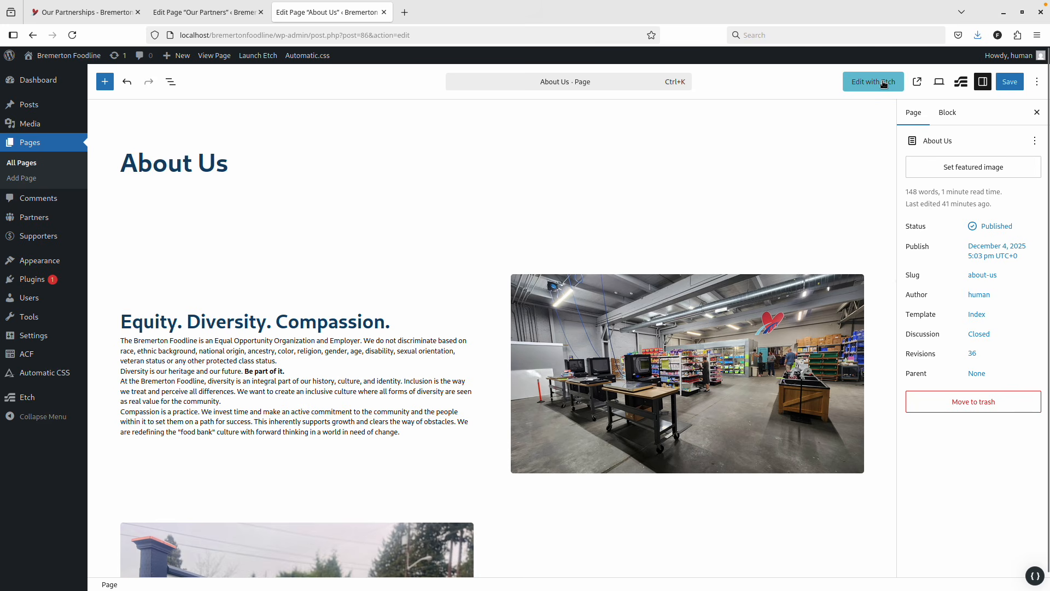
Copy the Hero section from About Us in Etch, then bring Our Partners into Etch.
left_click(883, 84)
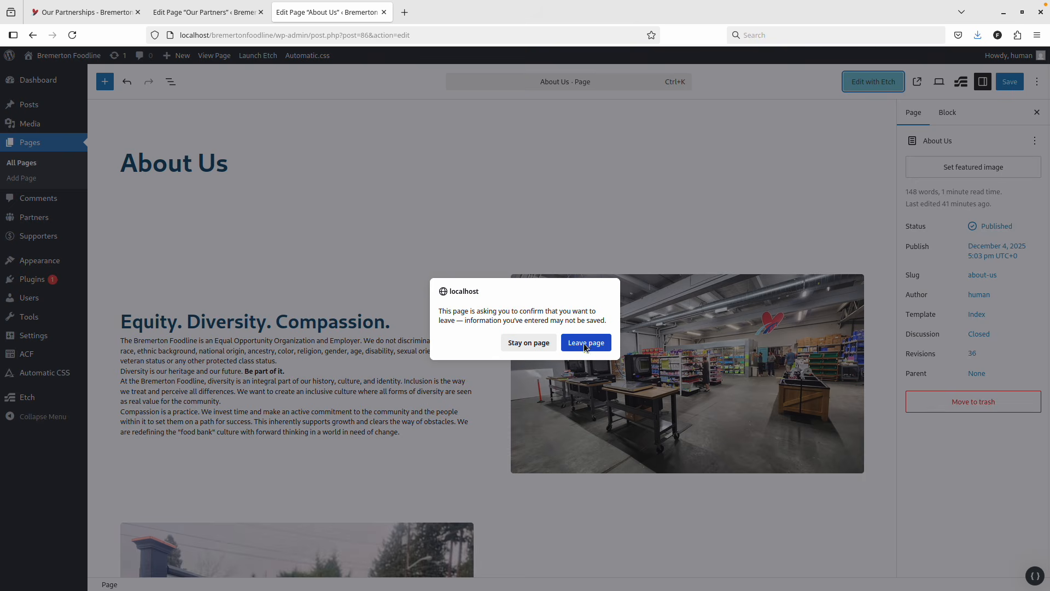
left_click(585, 344)
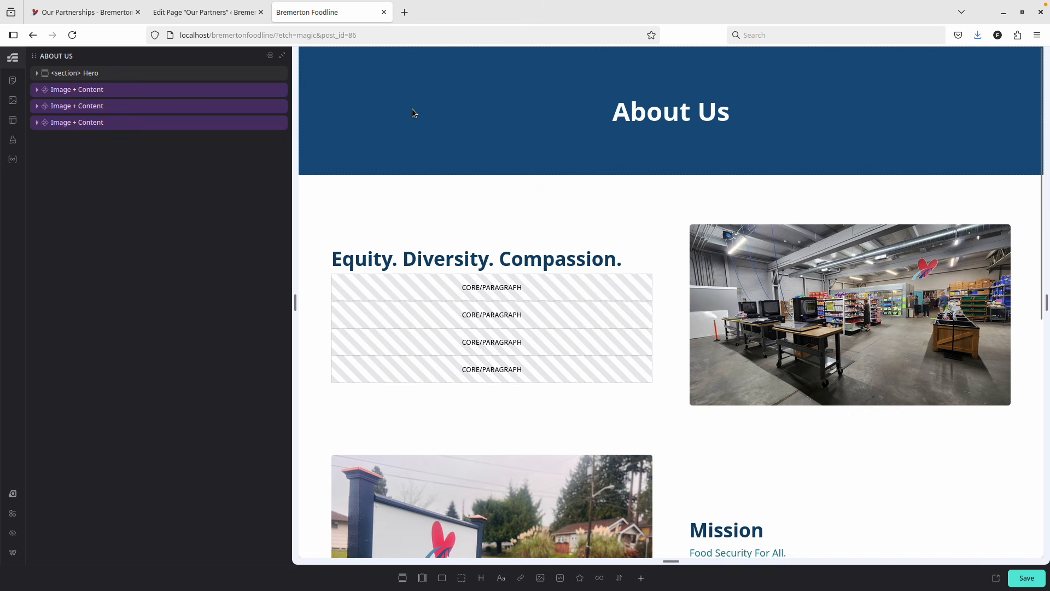
right_click(156, 73)
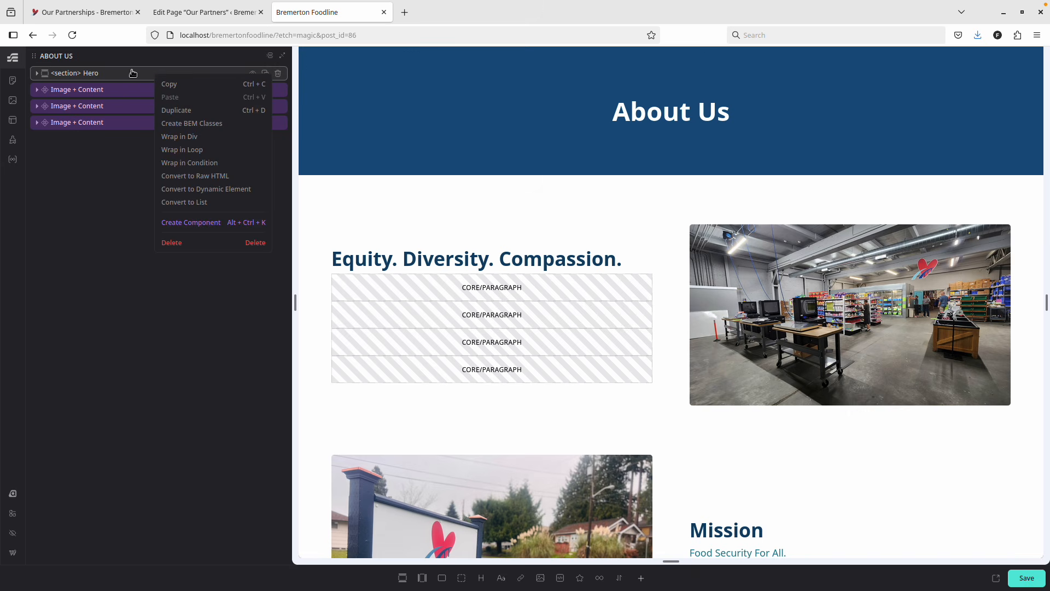
left_click(182, 85)
left_click(181, 12)
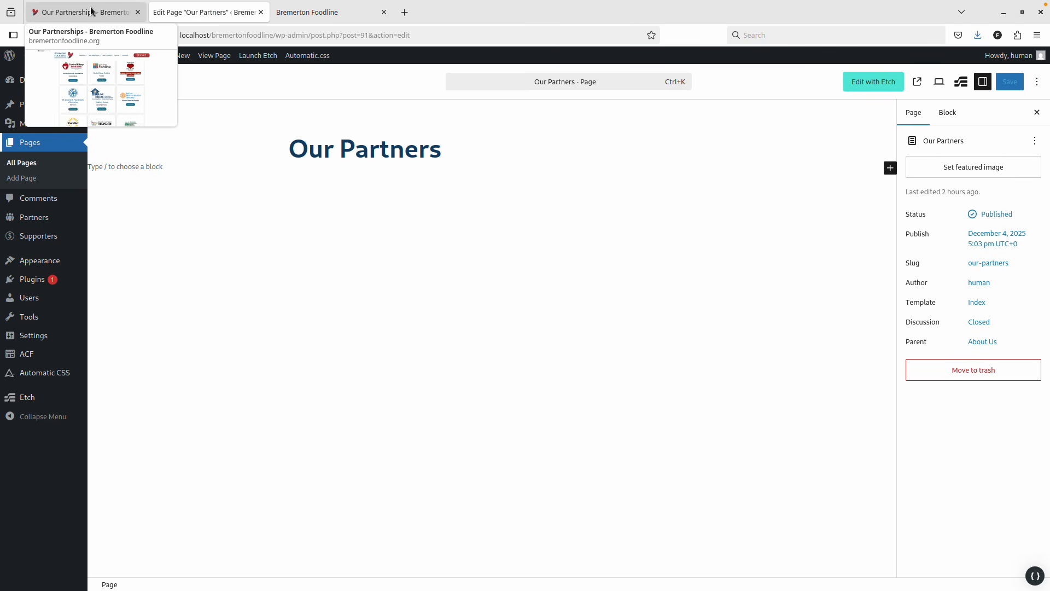
left_click(854, 83)
Add a Section with a Container, paste the copied Hero, and drag the Hero to the page top.
right_click(109, 103)
key("Escape")
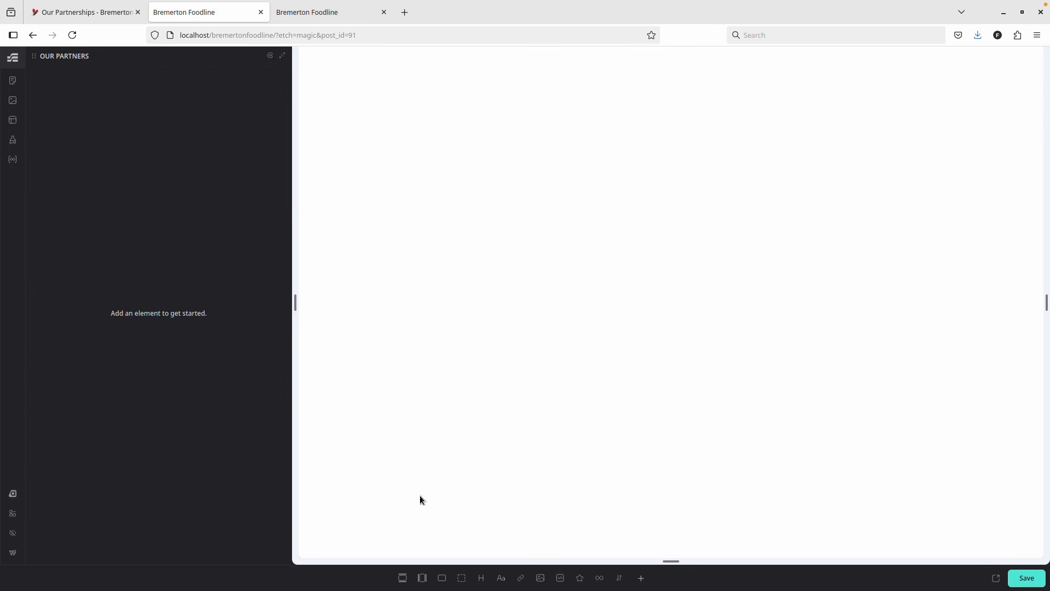
left_click(403, 577)
right_click(116, 161)
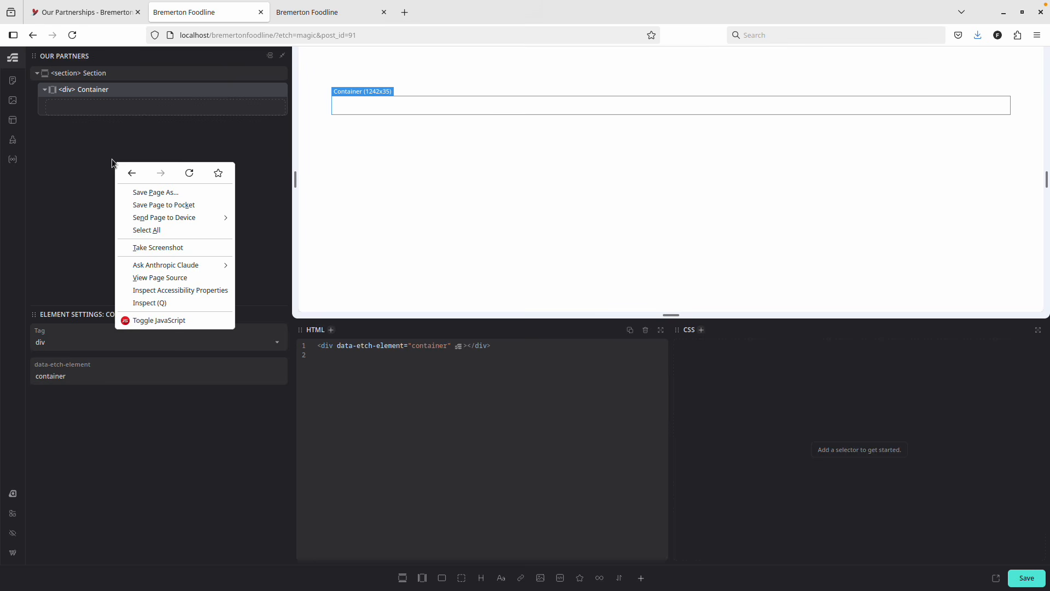
key("Escape")
right_click(132, 73)
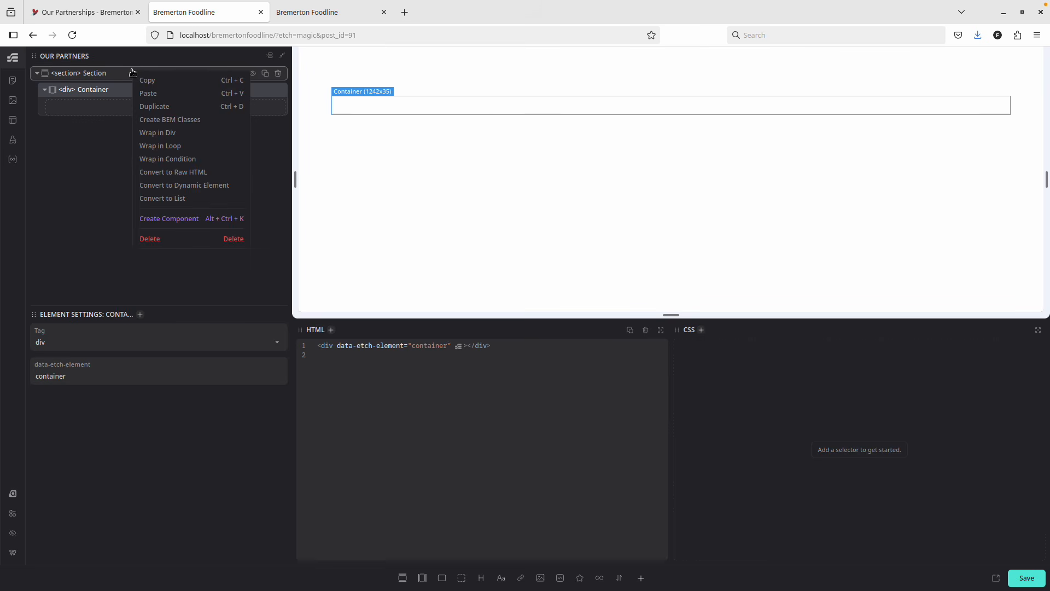
left_click(157, 92)
left_click_drag(117, 122, 95, 63)
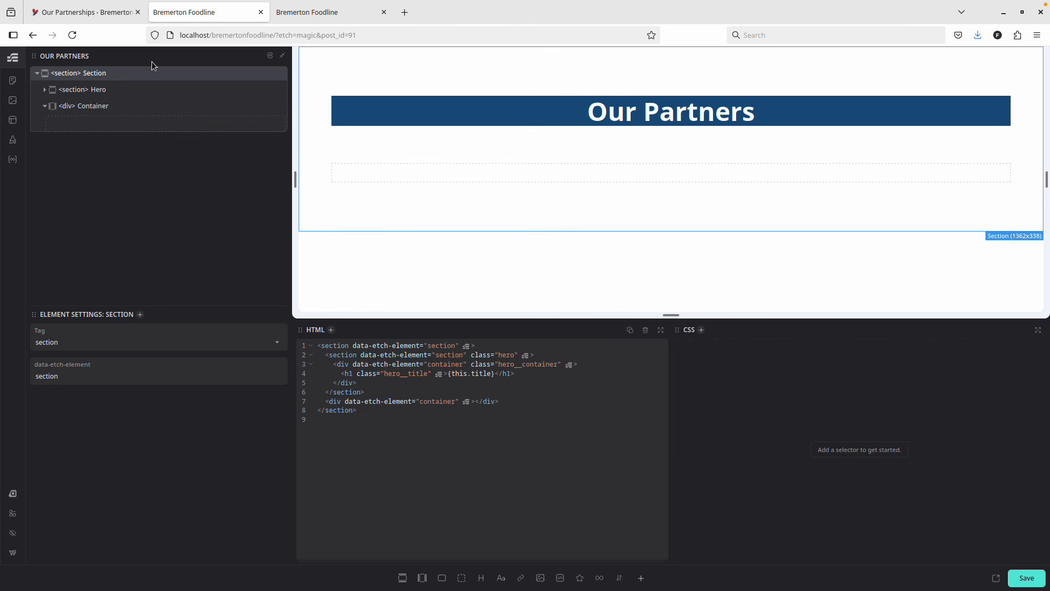
left_click(99, 90)
left_click_drag(112, 90, 110, 59)
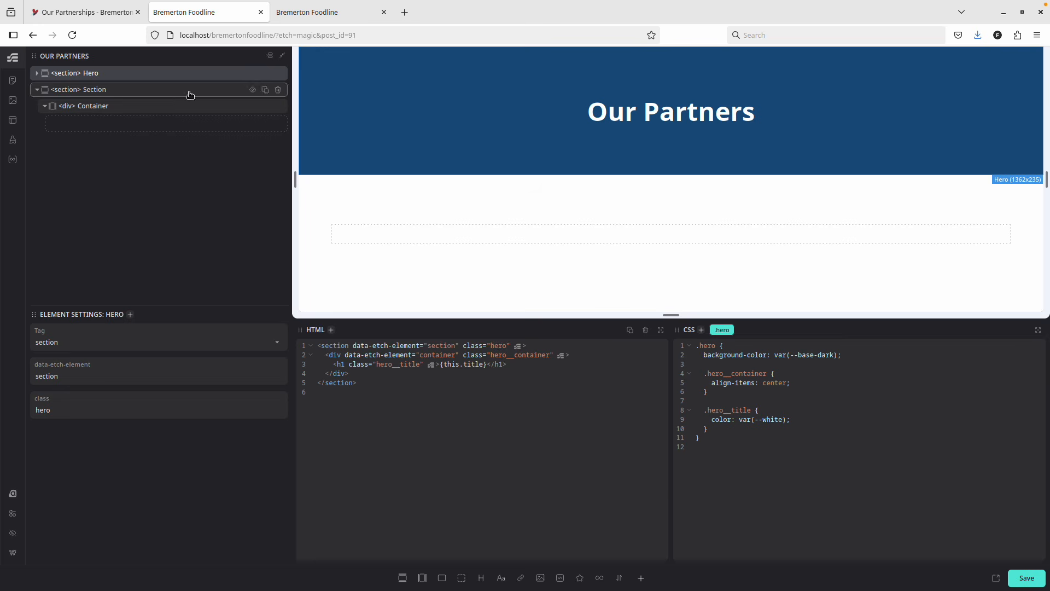
Check the partner cards on the live Our Partnerships page, then start renaming the Etch Section layer.
left_click(115, 14)
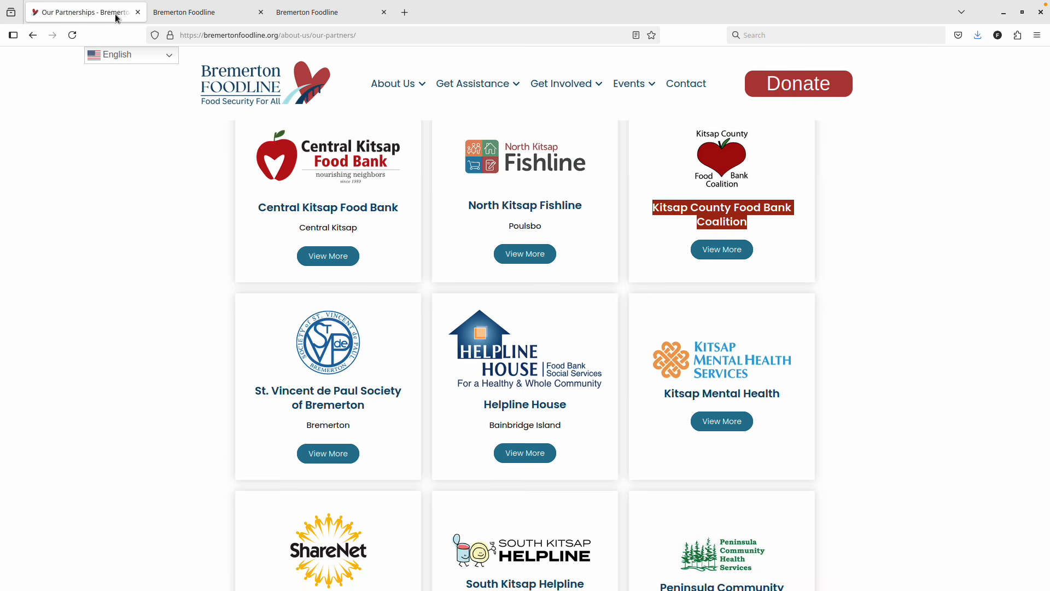
scroll(363, 215, "up", 10)
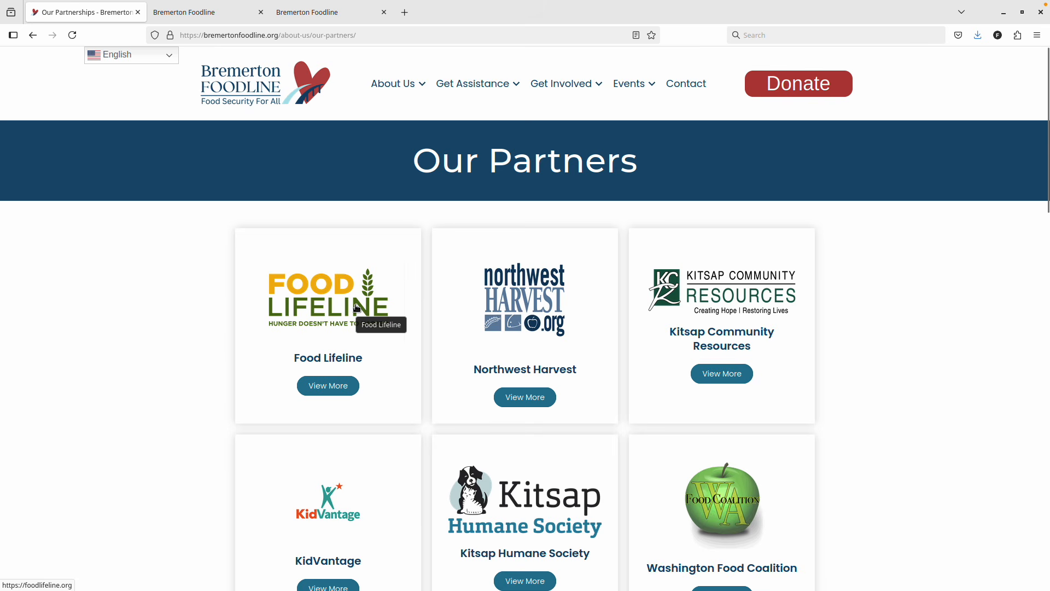
left_click(205, 12)
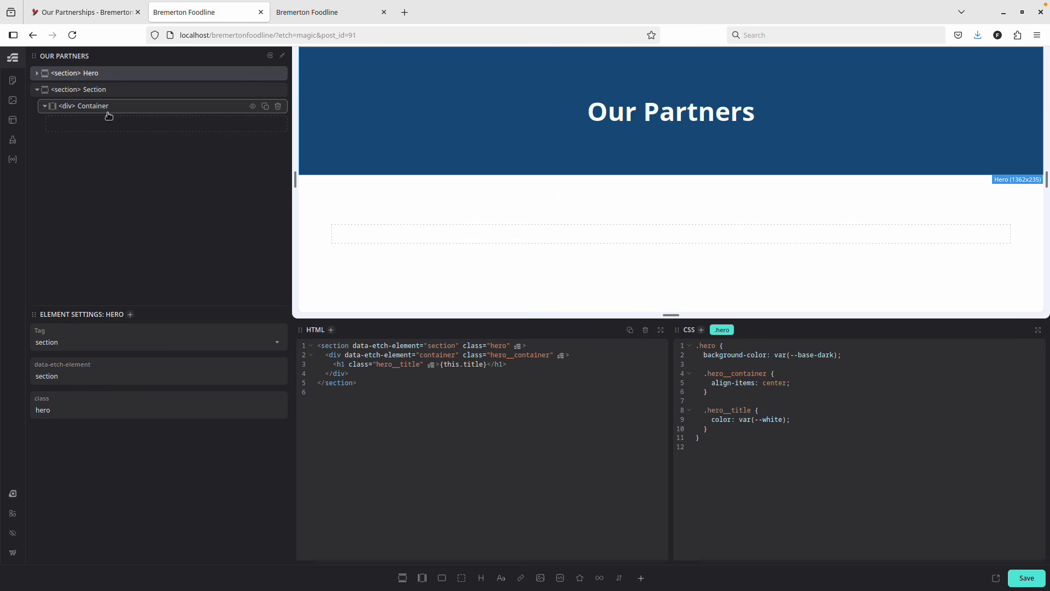
double_click(94, 89)
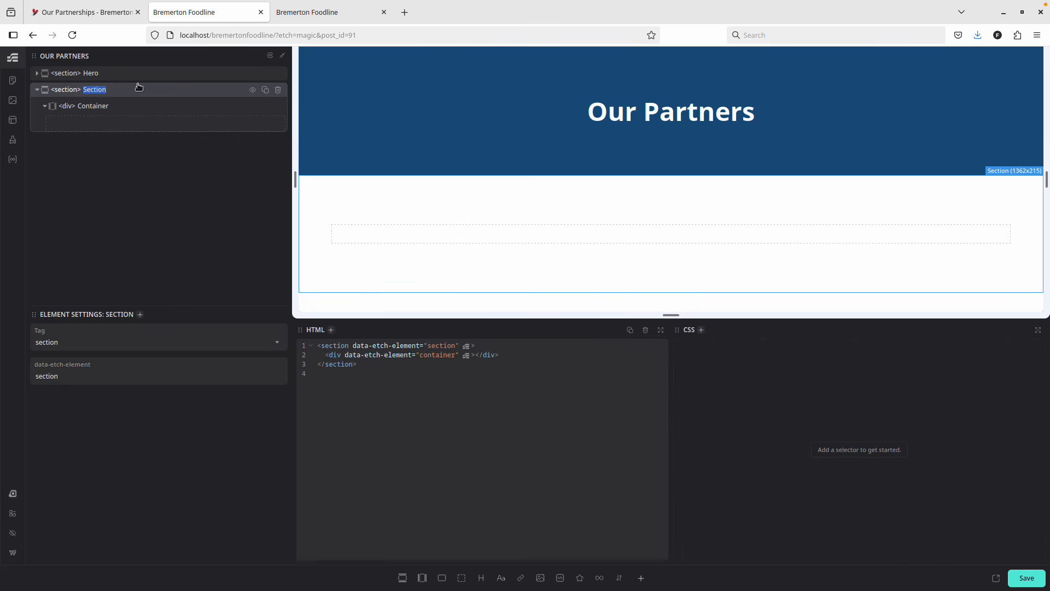
Rename the section to Business Cards and generate BEM classes business-cards and business-cards__container.
type("Business Cards")
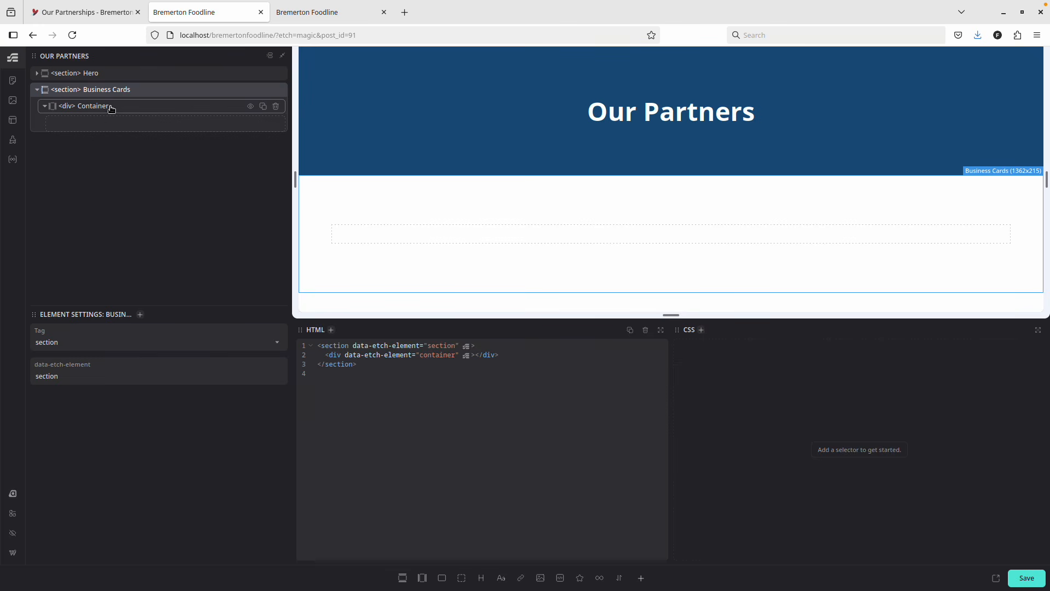
right_click(148, 91)
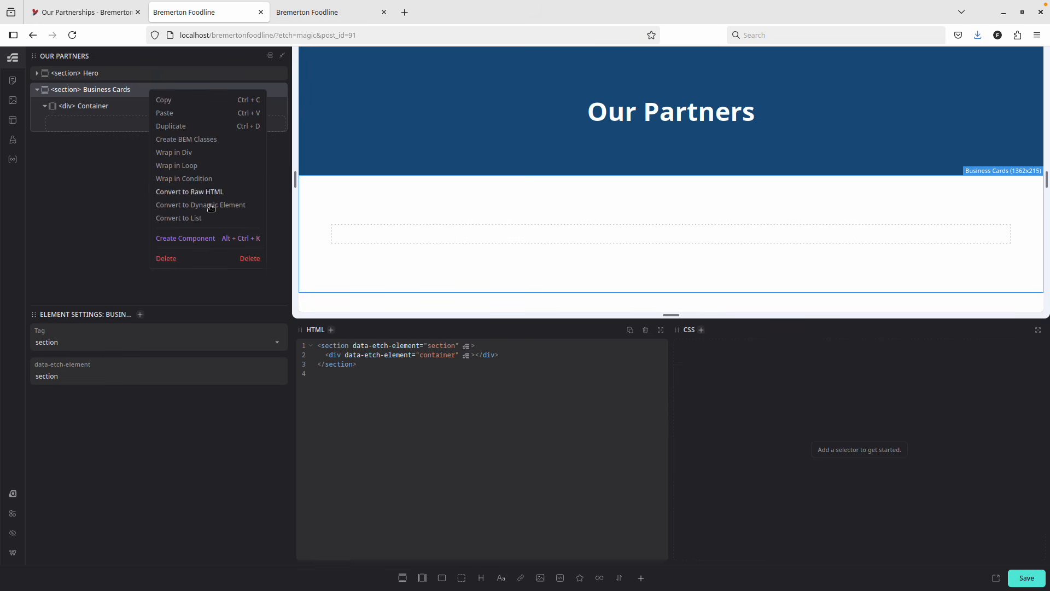
left_click(212, 140)
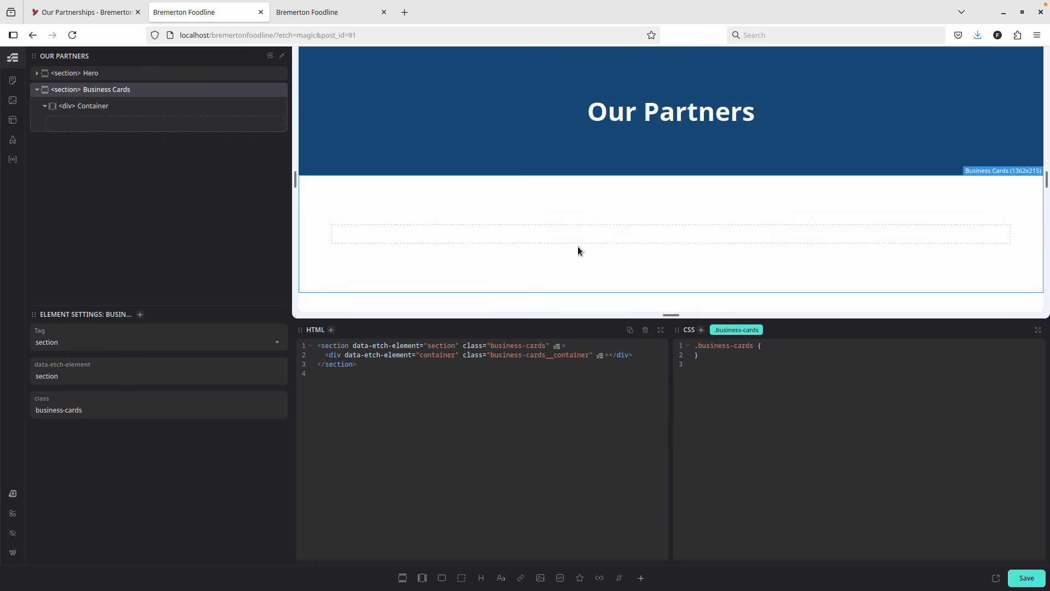
left_click(147, 109)
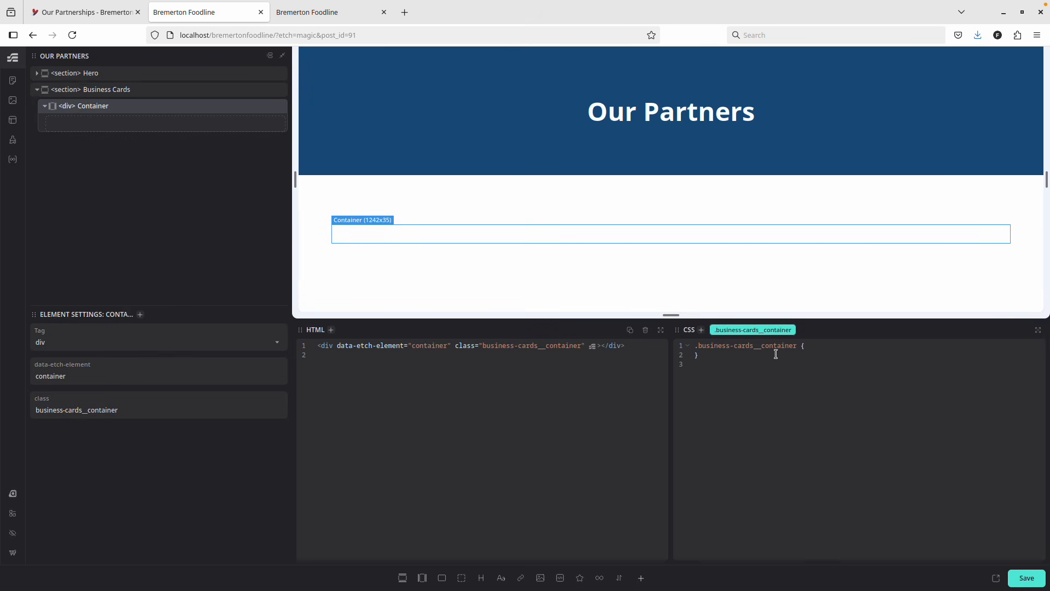
left_click(126, 90)
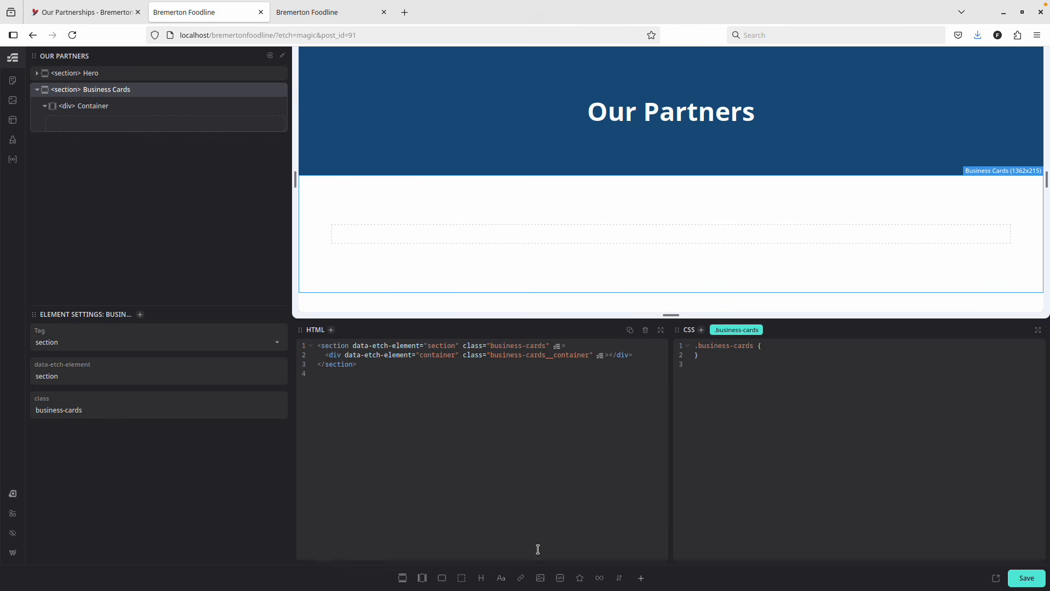
left_click(600, 578)
Change the loop query to post_type 'partner' with posts_per_page -1.
left_click(148, 151)
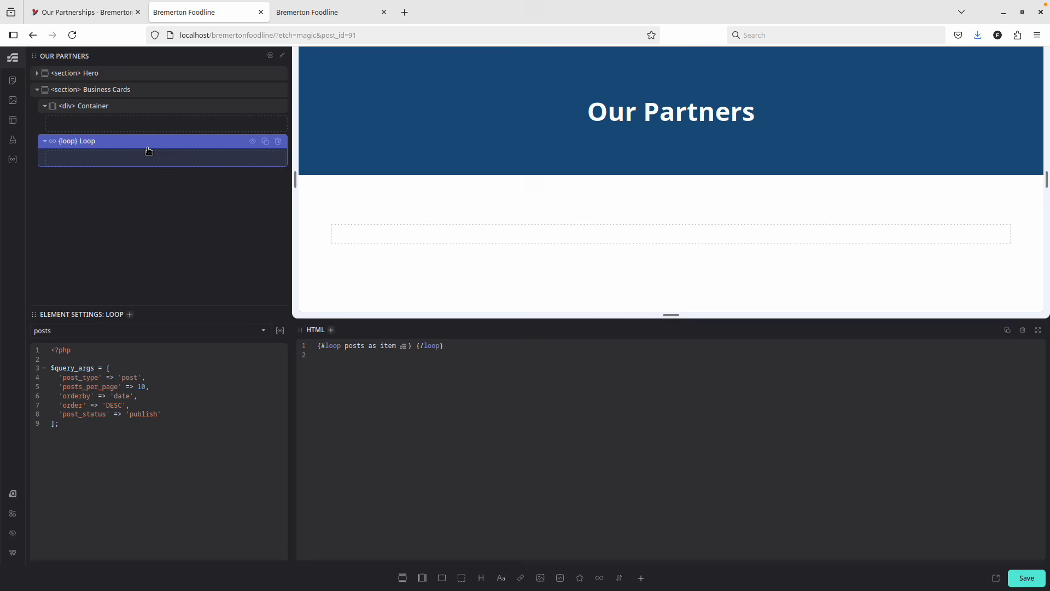
left_click(130, 378)
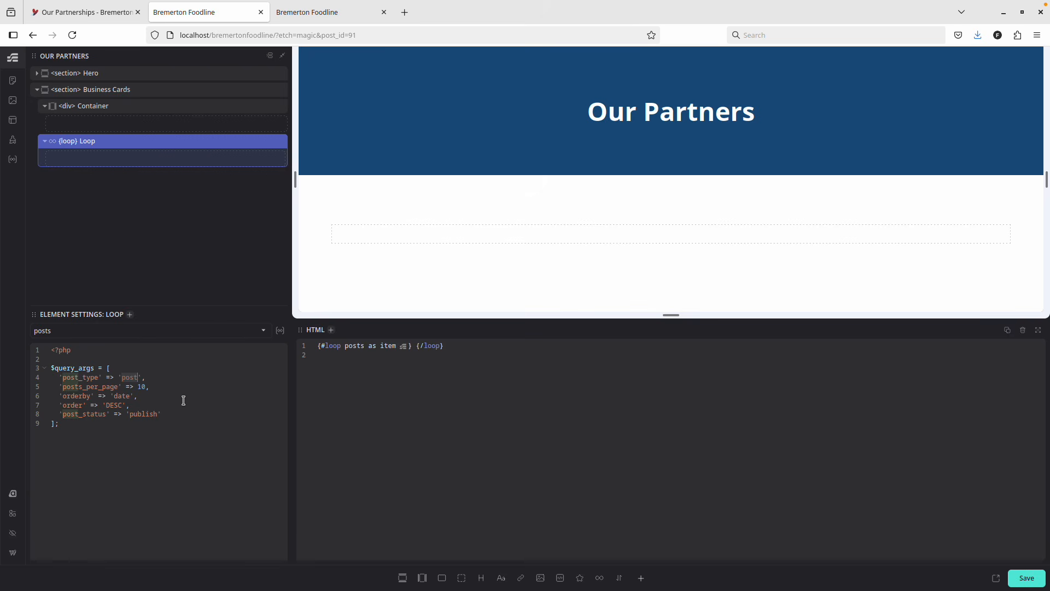
left_click(130, 380)
double_click(131, 379)
type("partner")
double_click(141, 387)
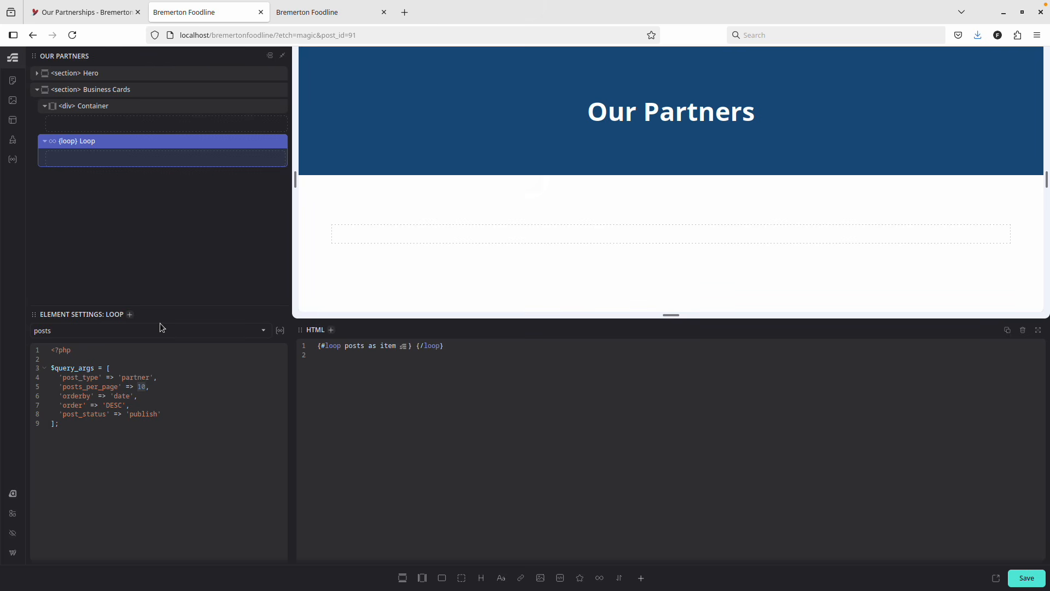
type("-1")
double_click(125, 396)
left_click(404, 12)
Search DuckDuckGo for 'wpquery menu order' and read the Stack Exchange answer.
type("wp")
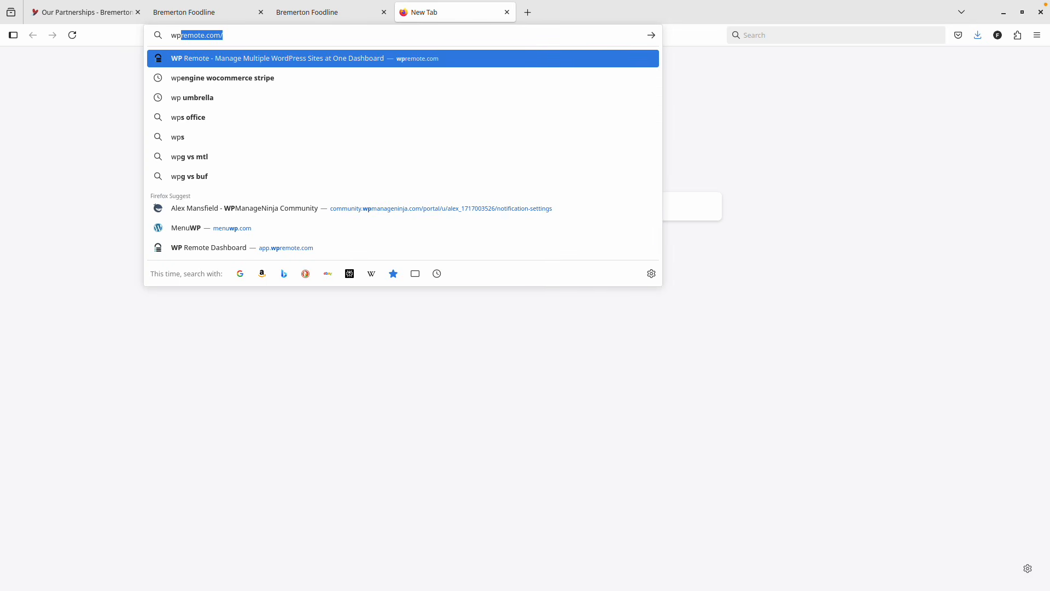
type("query menu order")
key("Return")
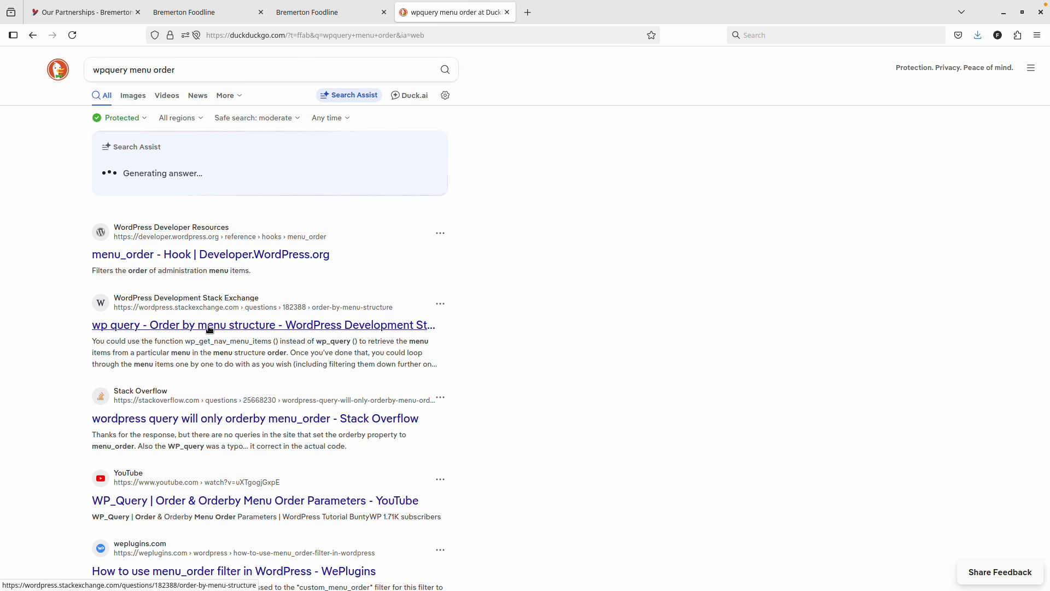
left_click(210, 329)
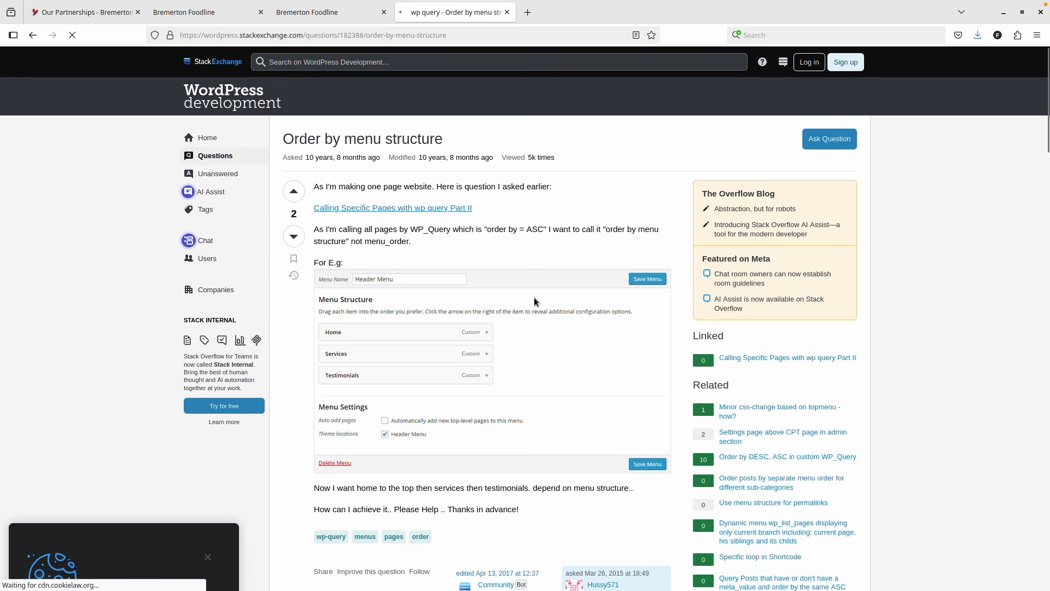
scroll(534, 297, "down", 3)
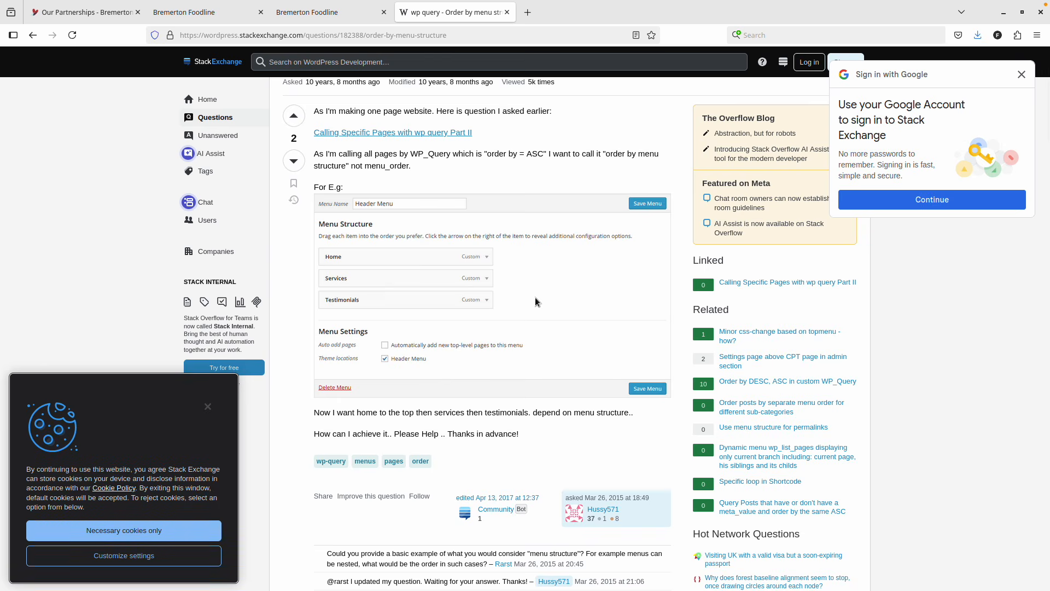
scroll(535, 297, "up", 3)
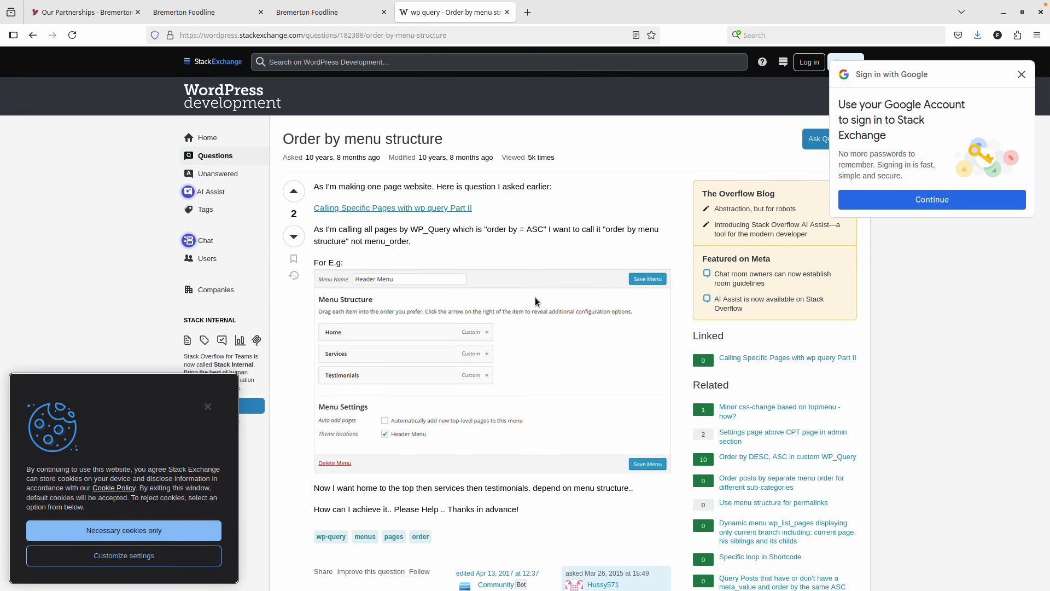
scroll(535, 297, "down", 15)
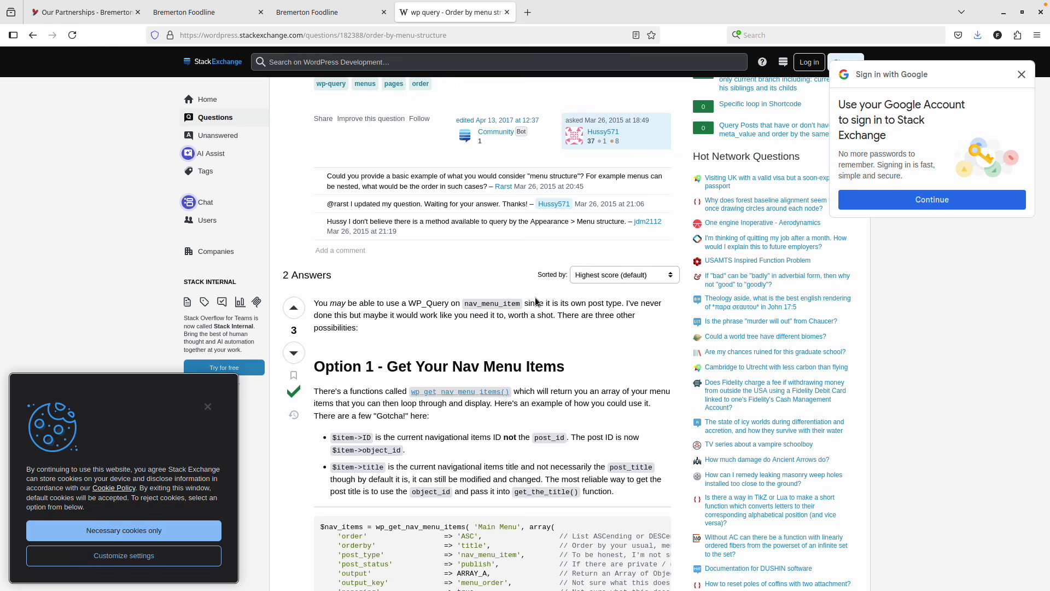
scroll(536, 302, "down", 5)
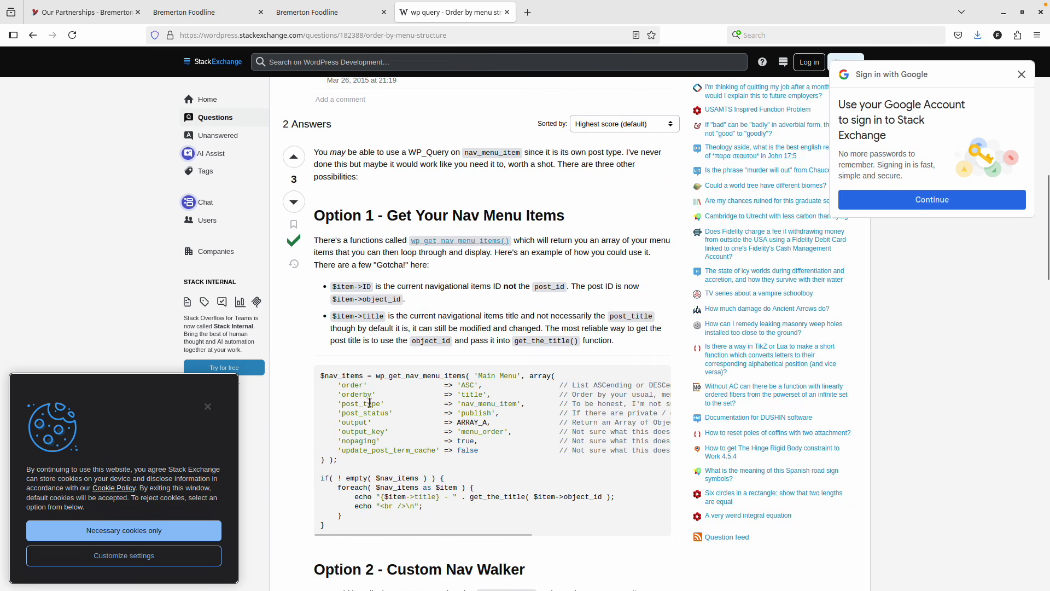
scroll(388, 398, "down", 3)
Search for 'wpquery' and open the WP_Query::query() reference page.
left_click(312, 41)
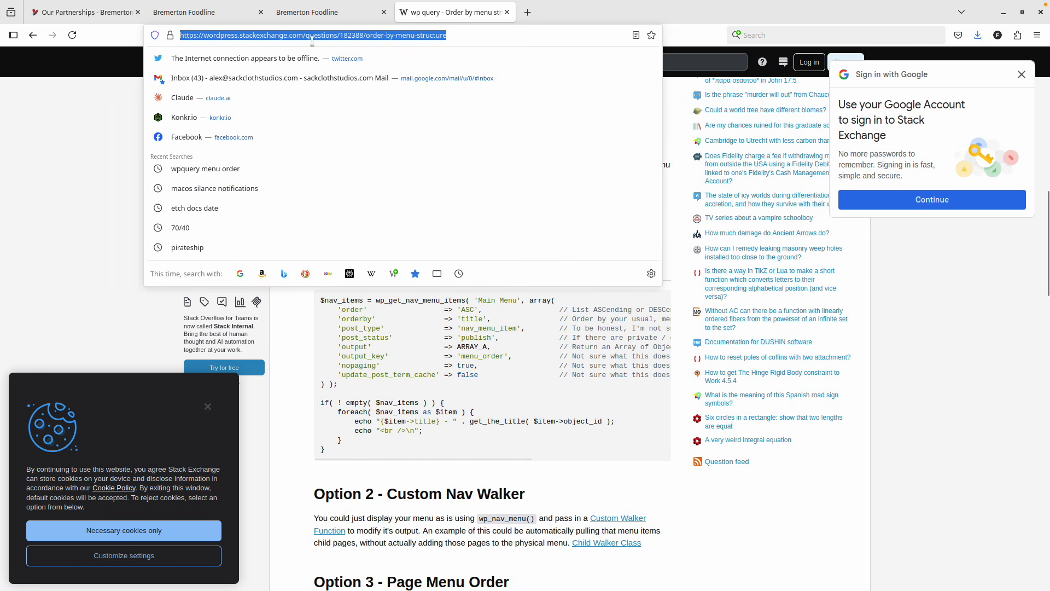
type("wqquery")
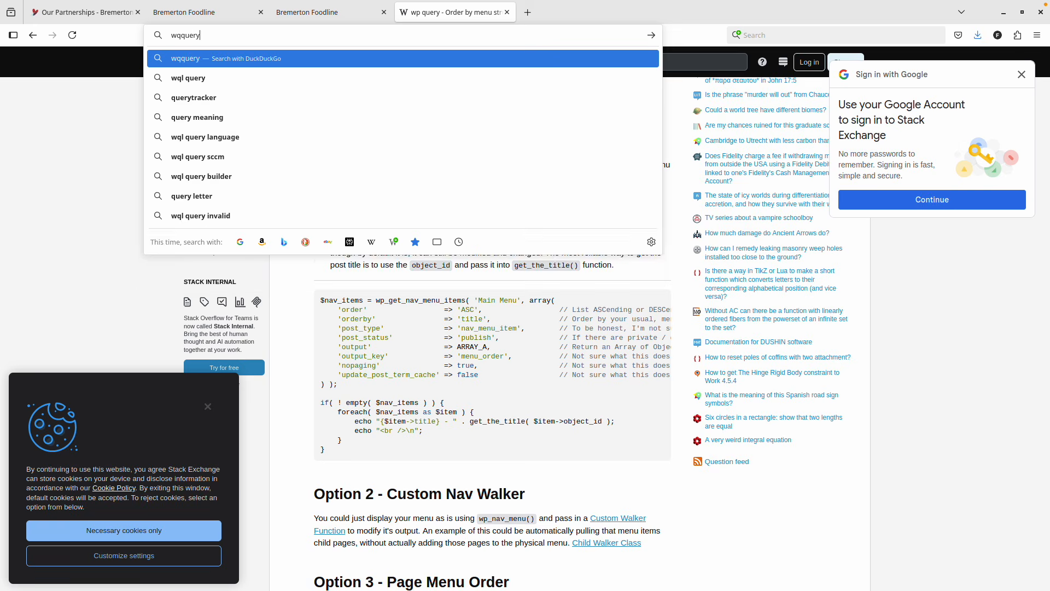
key("Return")
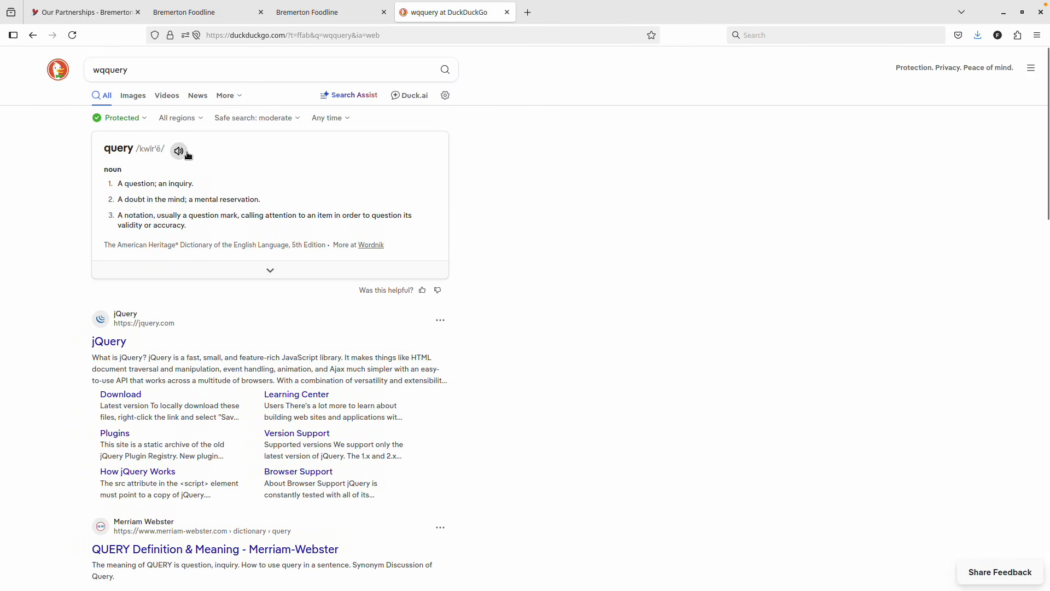
left_click(104, 70)
key("BackSpace")
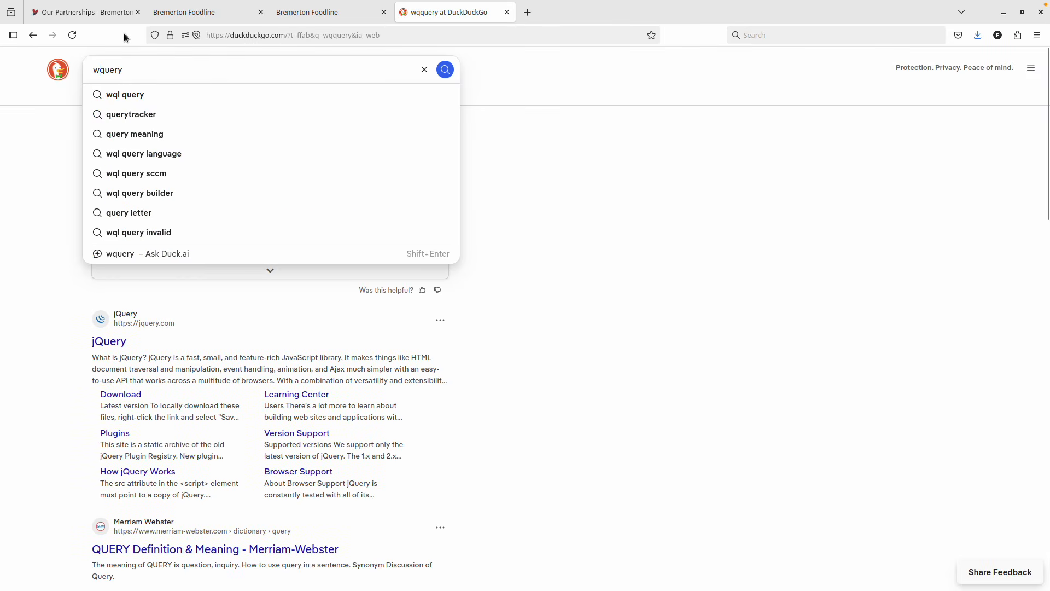
type("p")
key("Return")
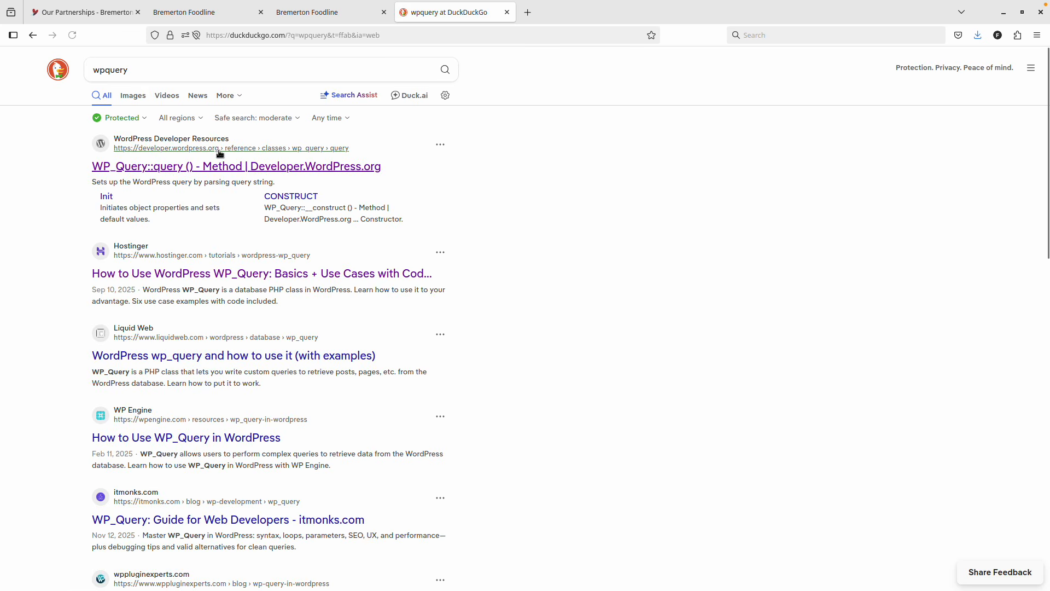
left_click(214, 166)
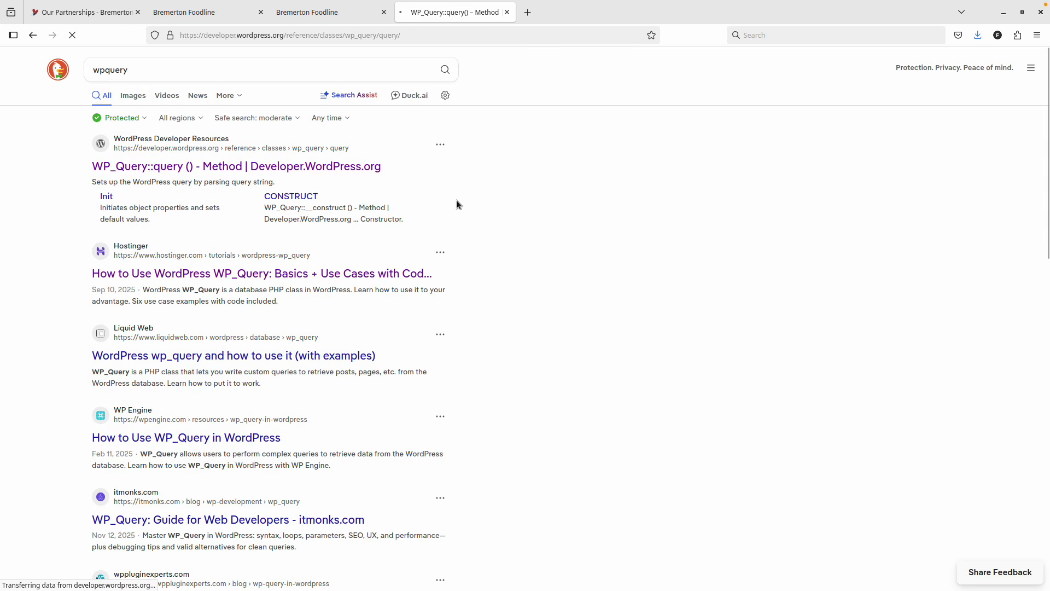
Find 'order' on the reference page and open the WP_Query::parse_query() reference.
key("ctrl+f")
type("order")
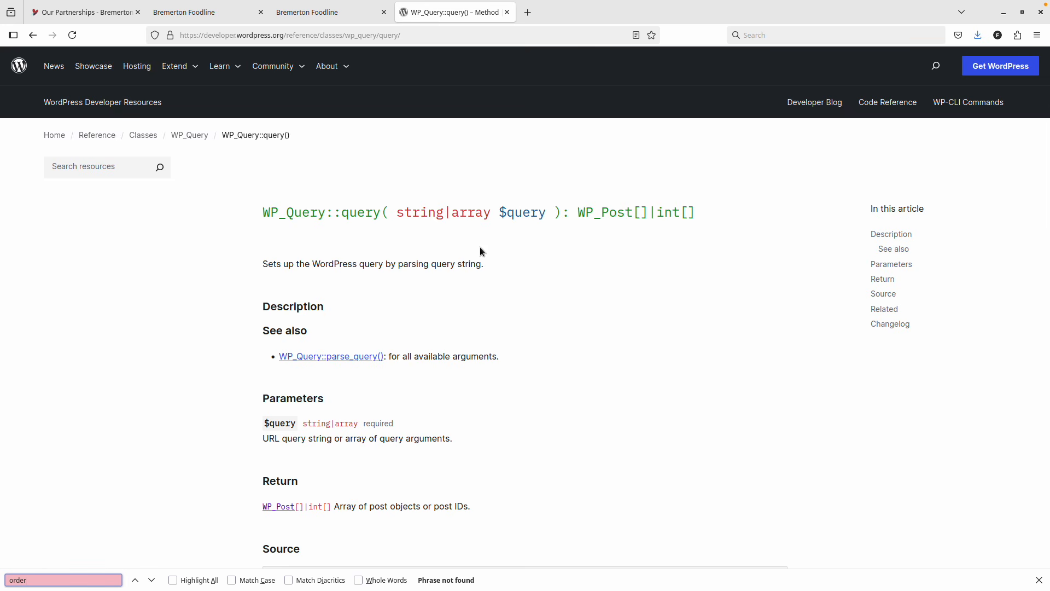
scroll(481, 247, "down", 5)
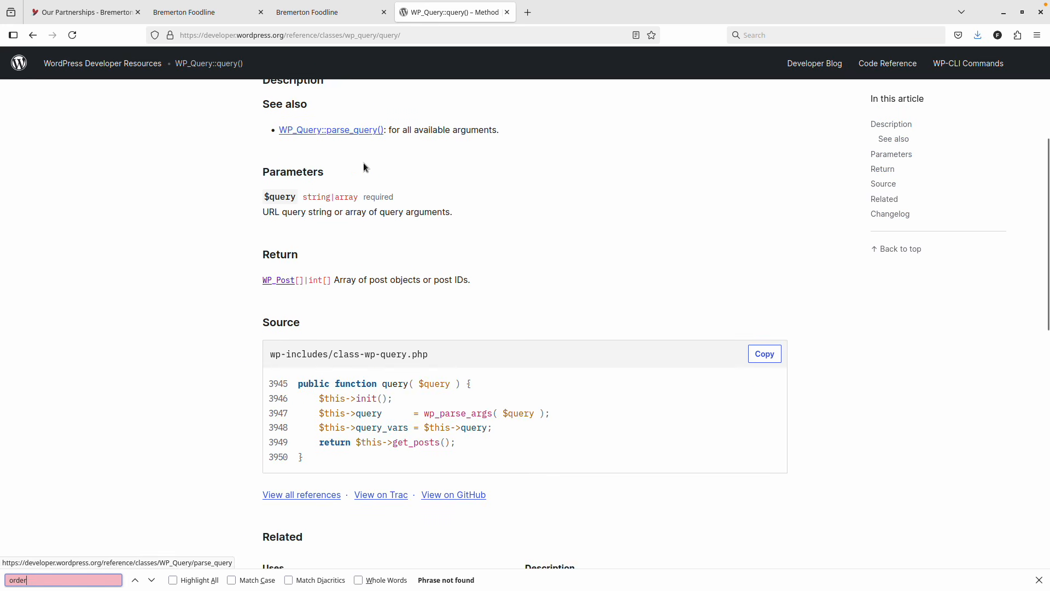
scroll(363, 163, "down", 3)
scroll(365, 183, "up", 6)
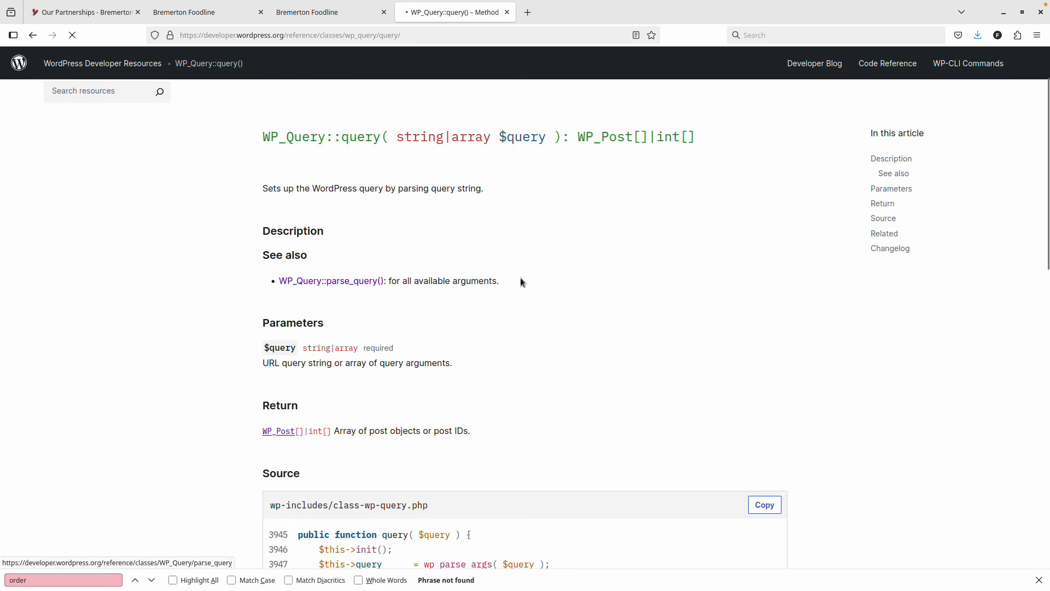
left_click(353, 281)
key("Return")
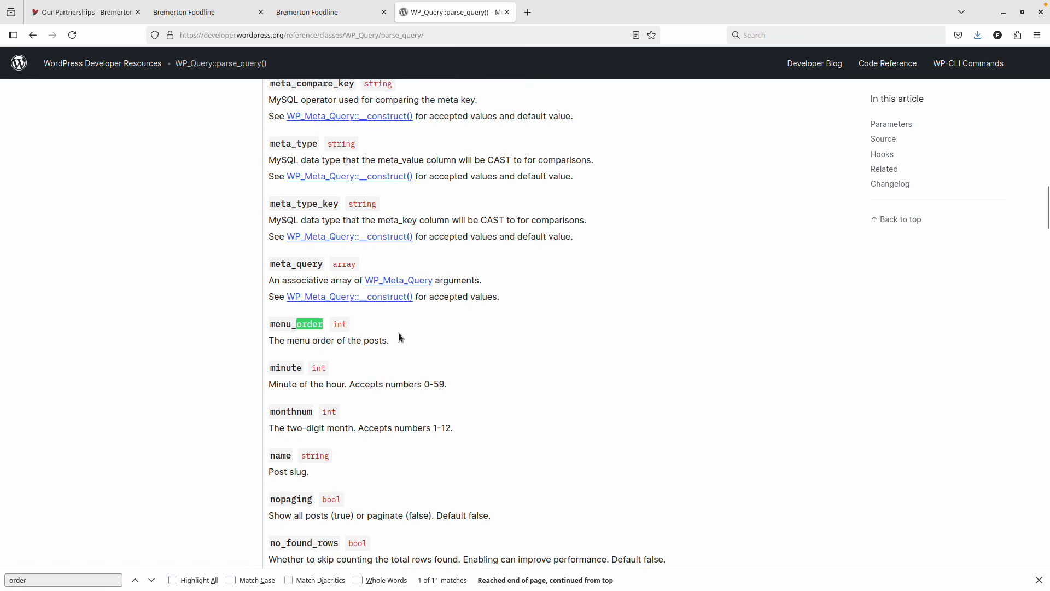
scroll(353, 320, "up", 7)
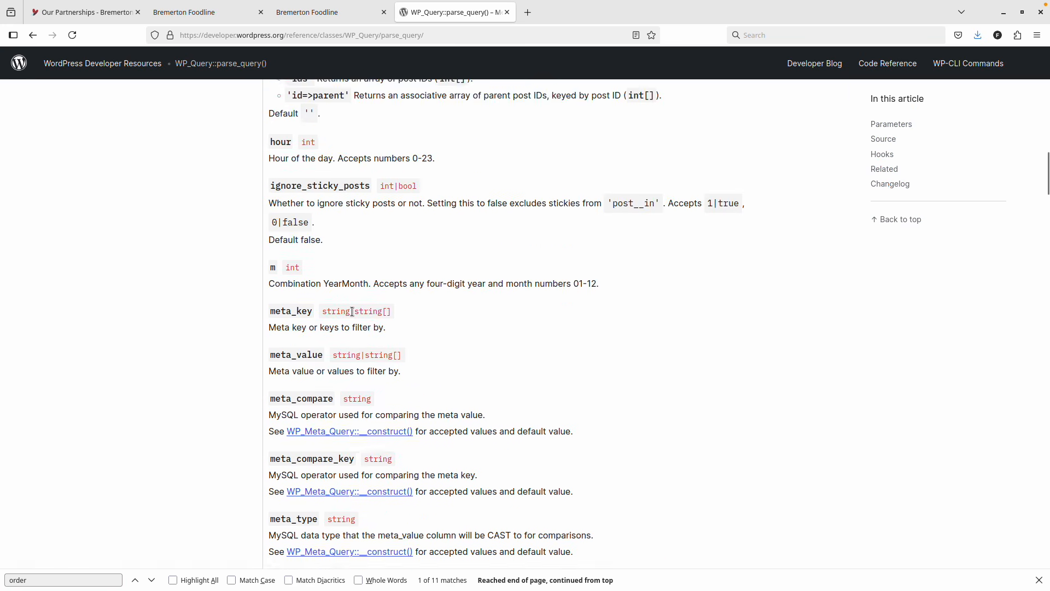
scroll(308, 195, "up", 12)
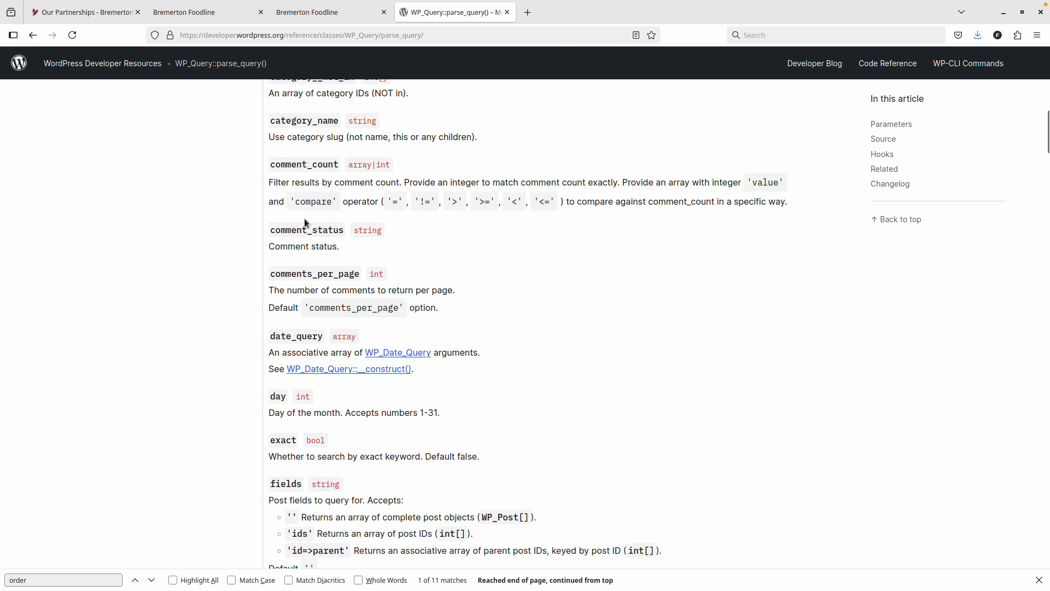
scroll(306, 224, "up", 7)
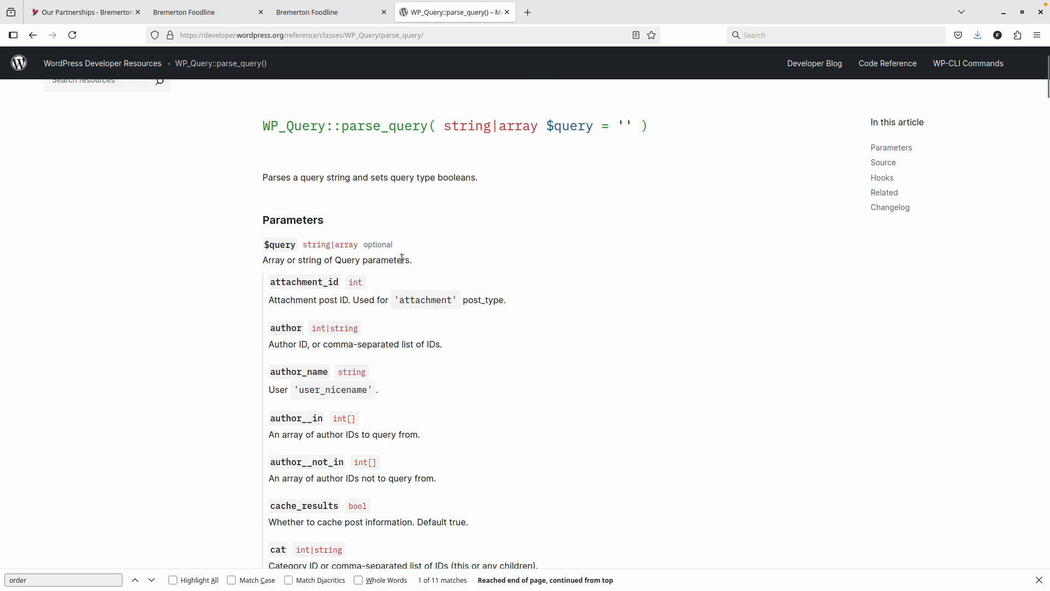
scroll(402, 259, "down", 12)
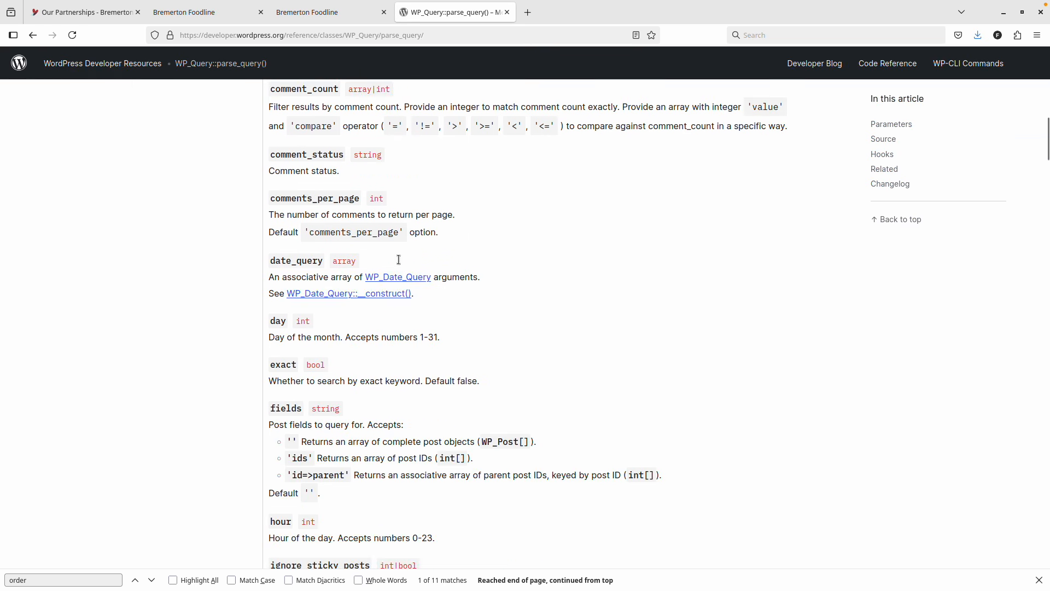
scroll(399, 259, "down", 6)
Locate 'menu_order' among the accepted orderby values, then return to the Etch loop editor.
key("ctrl+f")
type("order")
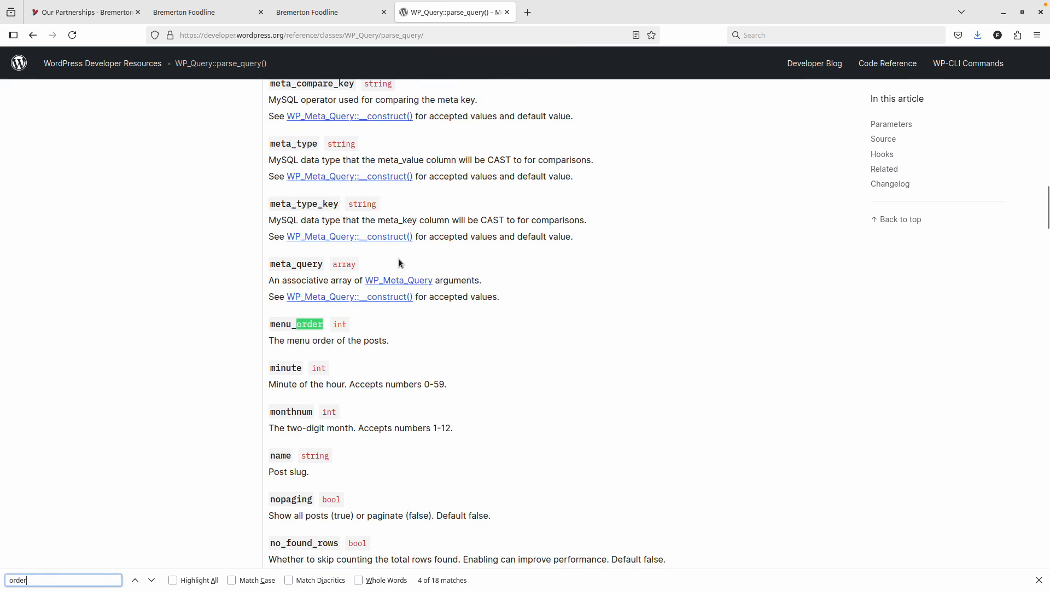
key("Return")
key("Return")
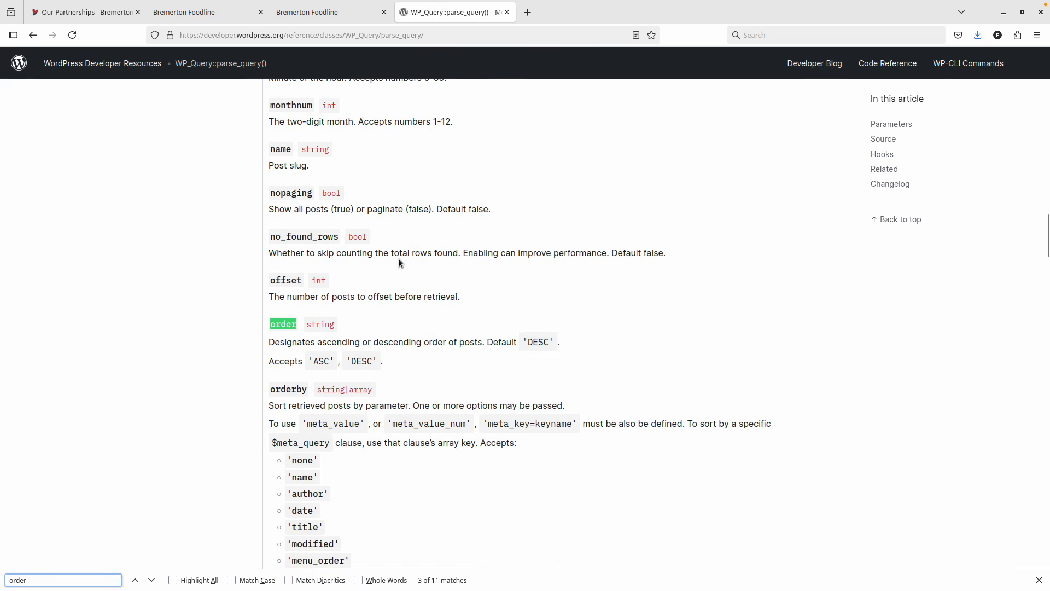
scroll(361, 279, "down", 2)
scroll(373, 329, "down", 3)
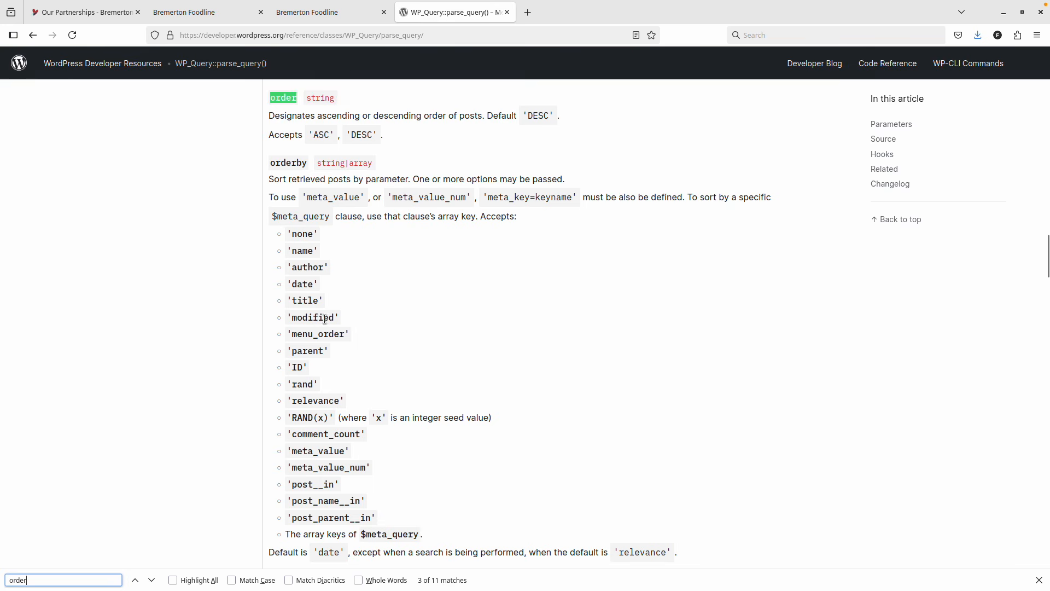
left_click(323, 340)
double_click(323, 334)
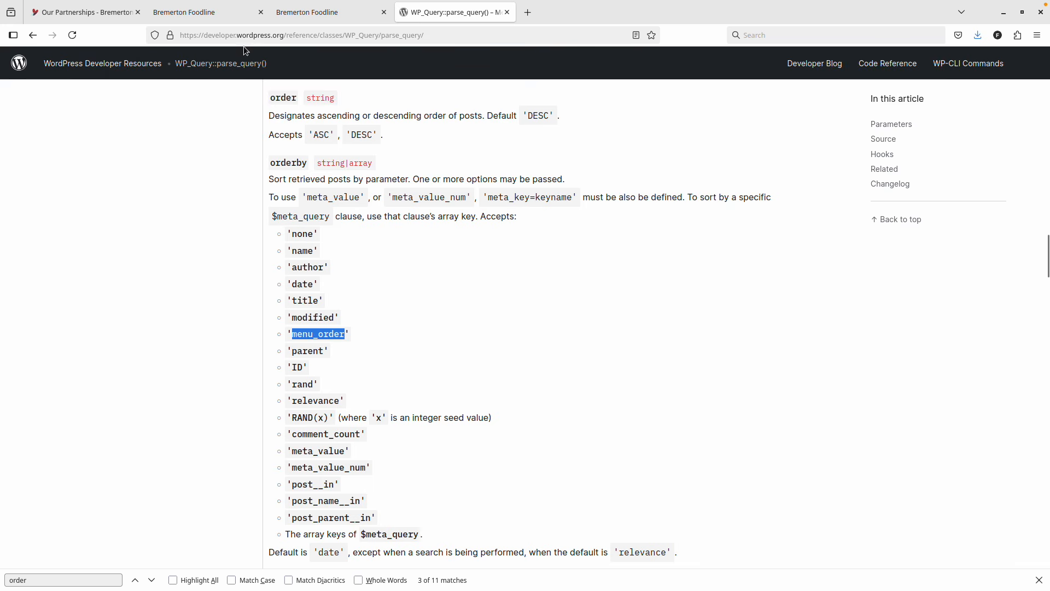
left_click(329, 12)
left_click(207, 8)
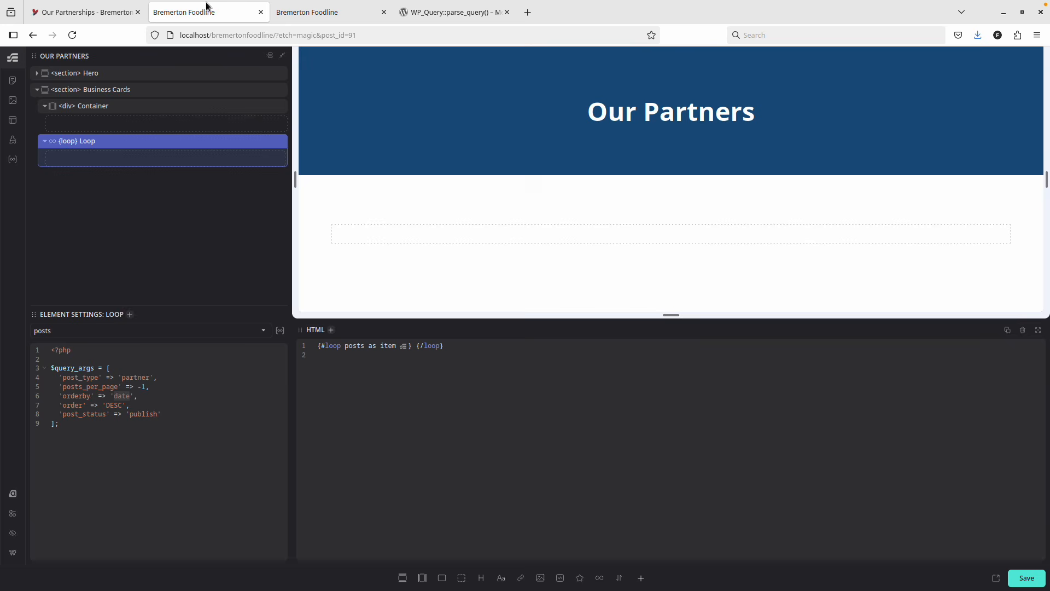
Switch between the live Our Partners page, Our Partners editor and About Us editor tabs.
left_click(75, 12)
left_click(199, 16)
left_click(326, 12)
left_click(75, 14)
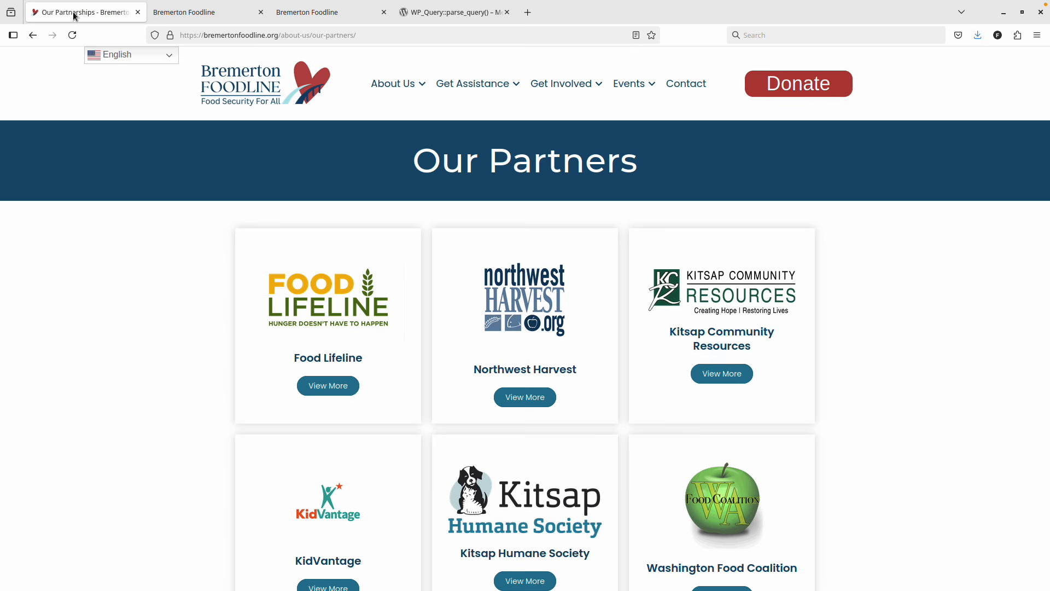
right_click(75, 15)
left_click(235, 14)
left_click(235, 14)
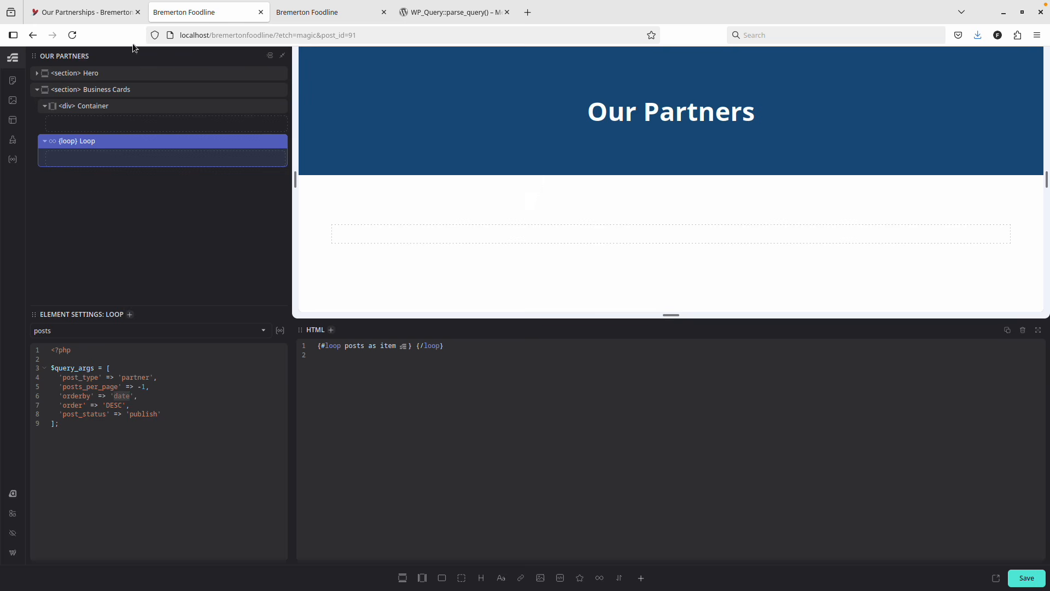
left_click(293, 12)
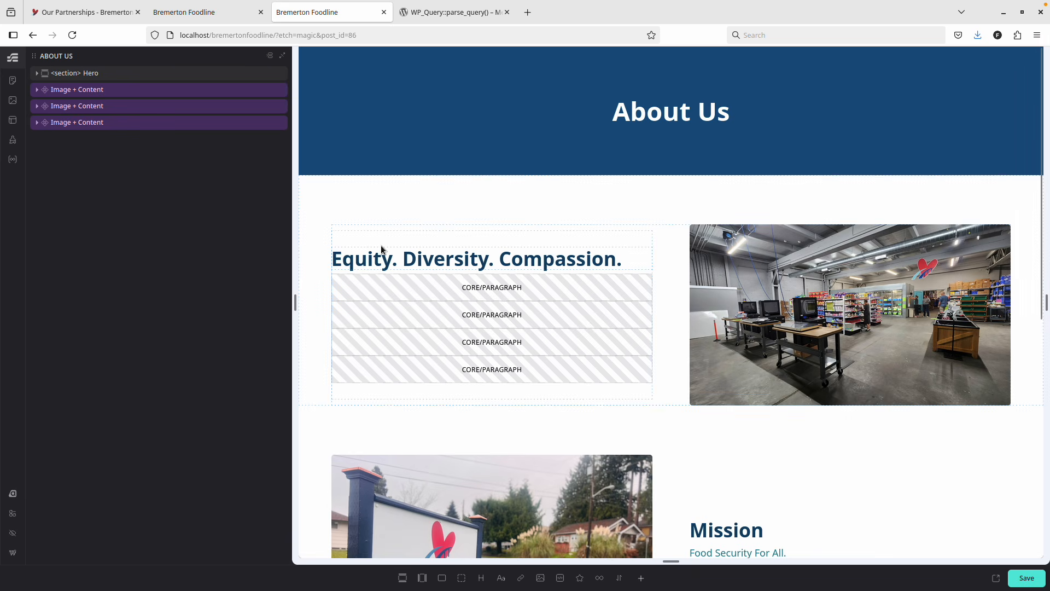
Strip the Etch parameters from the URL and view the nine partners in WordPress admin.
left_click(287, 34)
left_click(287, 33)
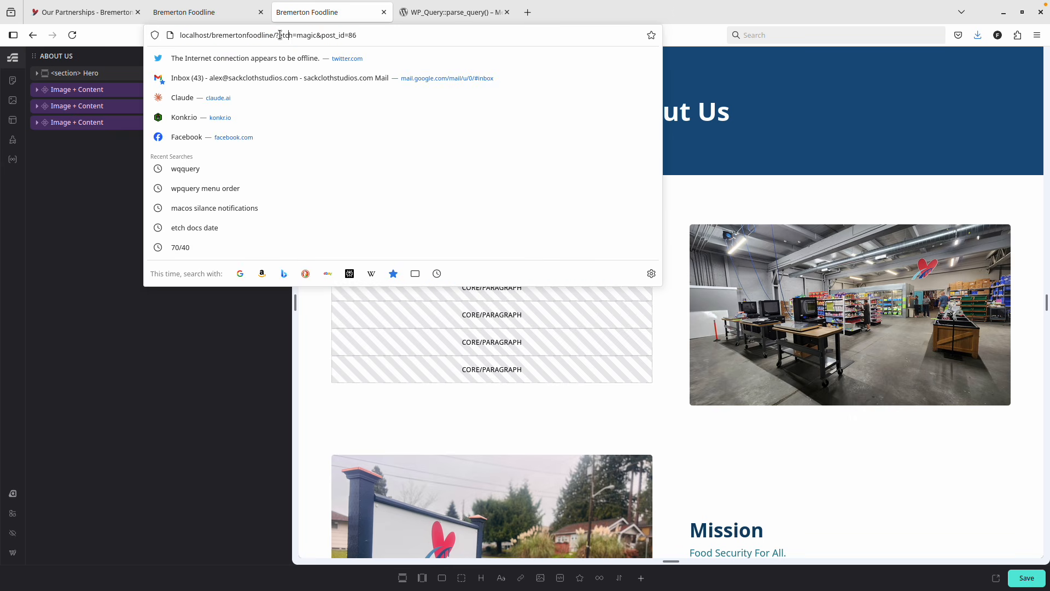
left_click_drag(276, 35, 522, 38)
key("BackSpace")
key("Return")
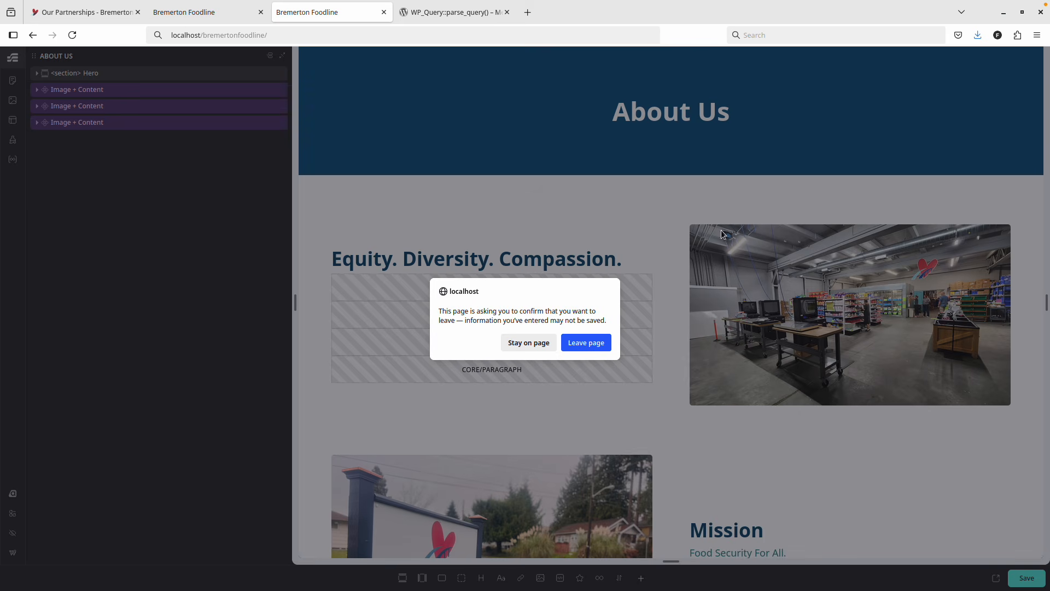
left_click(586, 344)
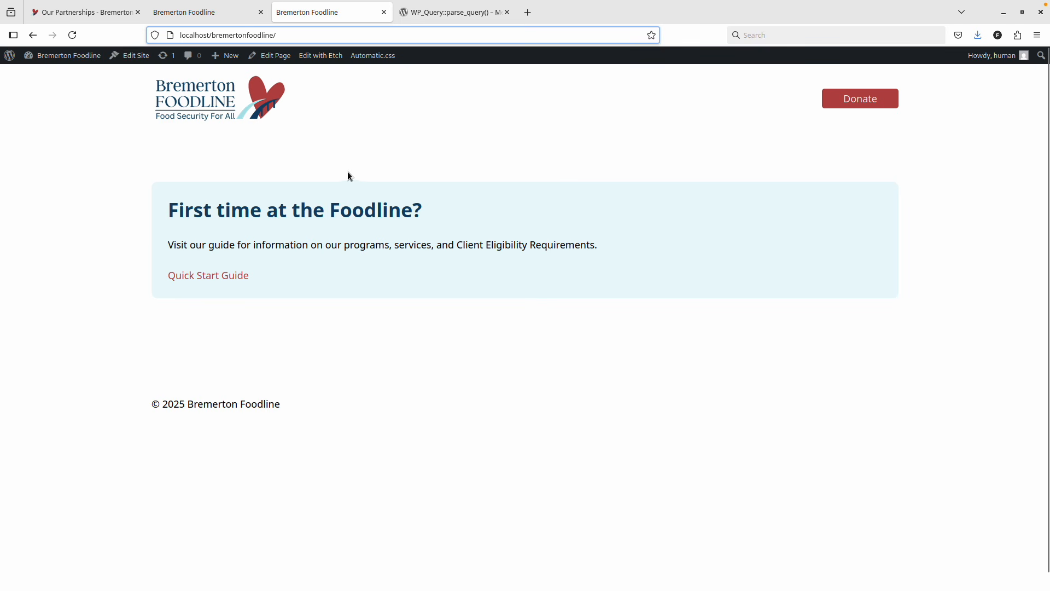
left_click(82, 57)
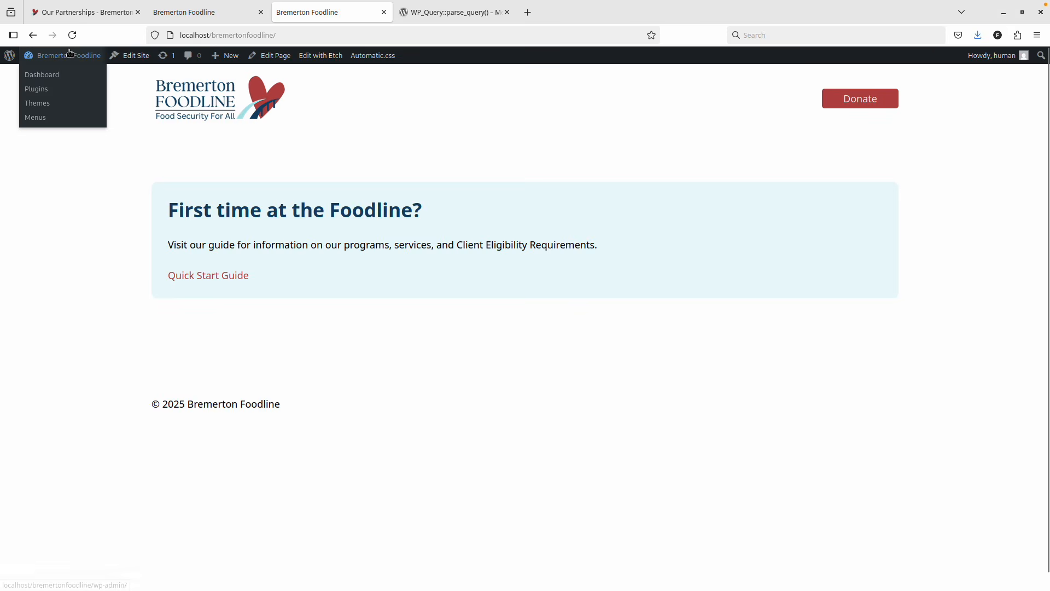
left_click(44, 216)
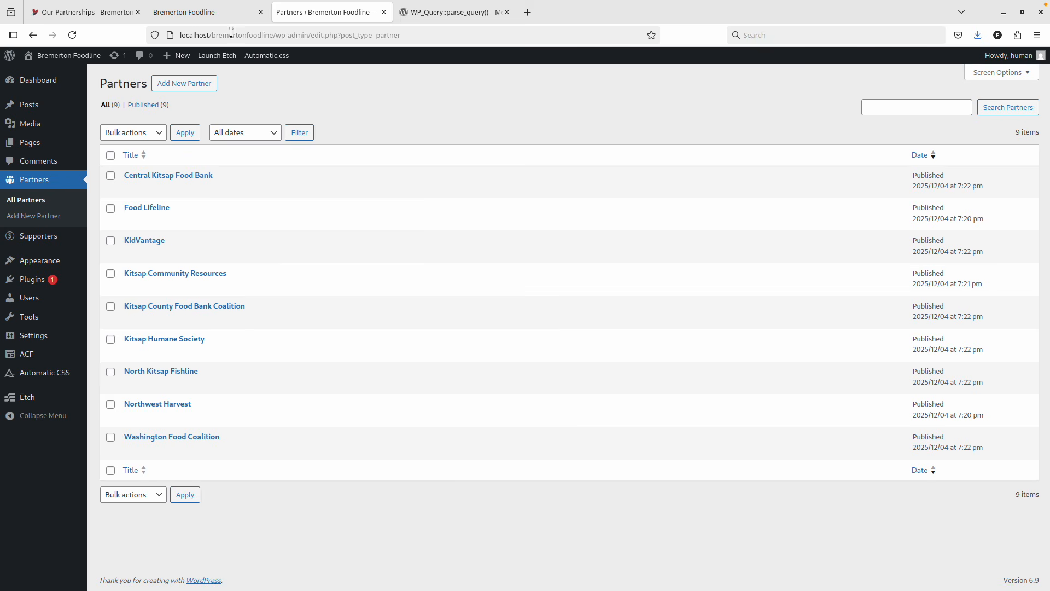
left_click(210, 16)
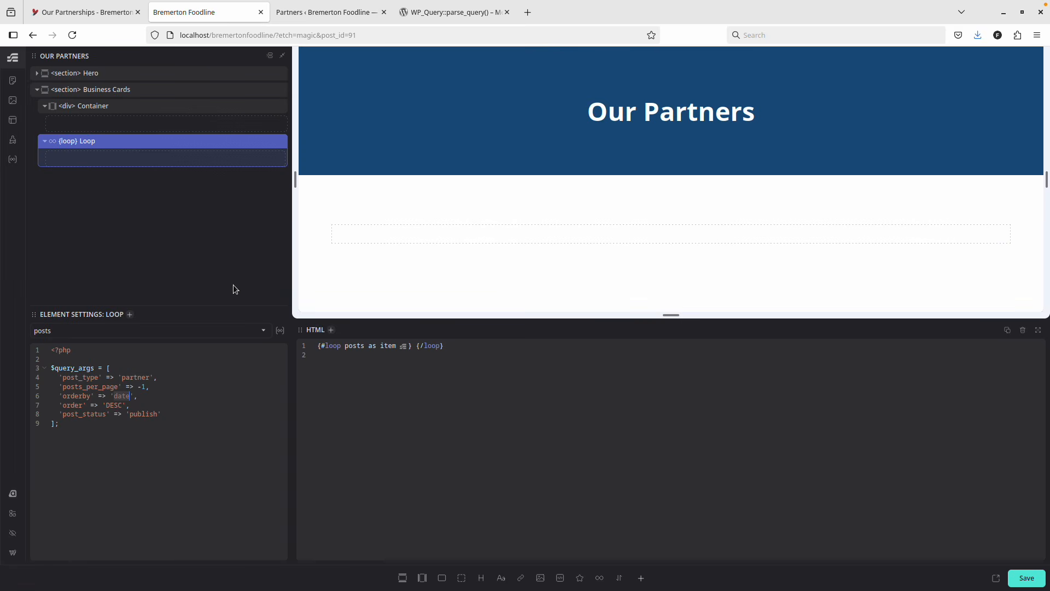
Set the loop orderby to menu_order, move it inside the Container, and add a Flex Div and Text.
type("menu_order")
left_click_drag(68, 141, 86, 122)
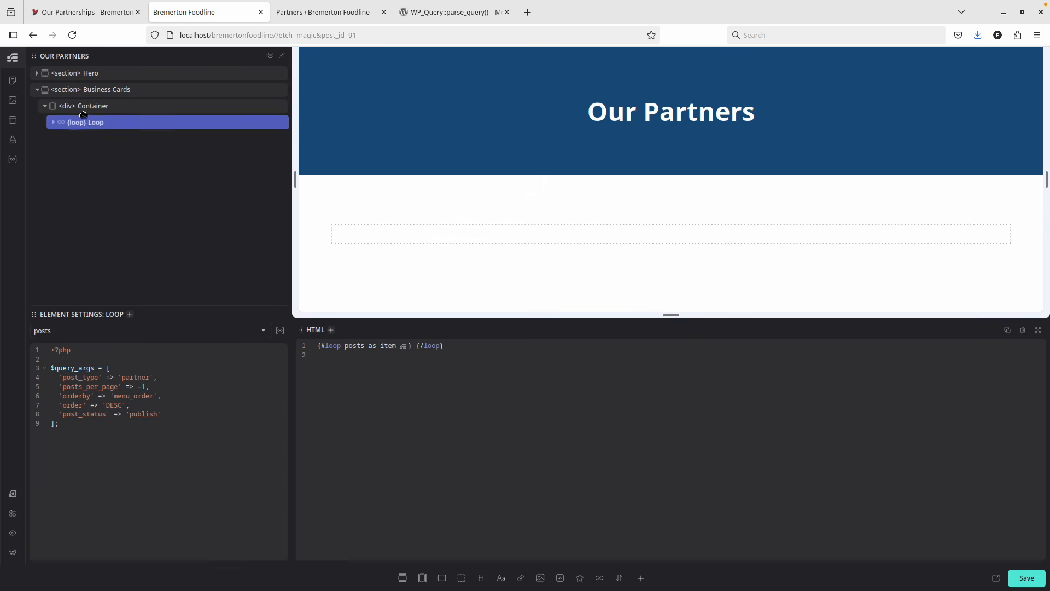
left_click(143, 121)
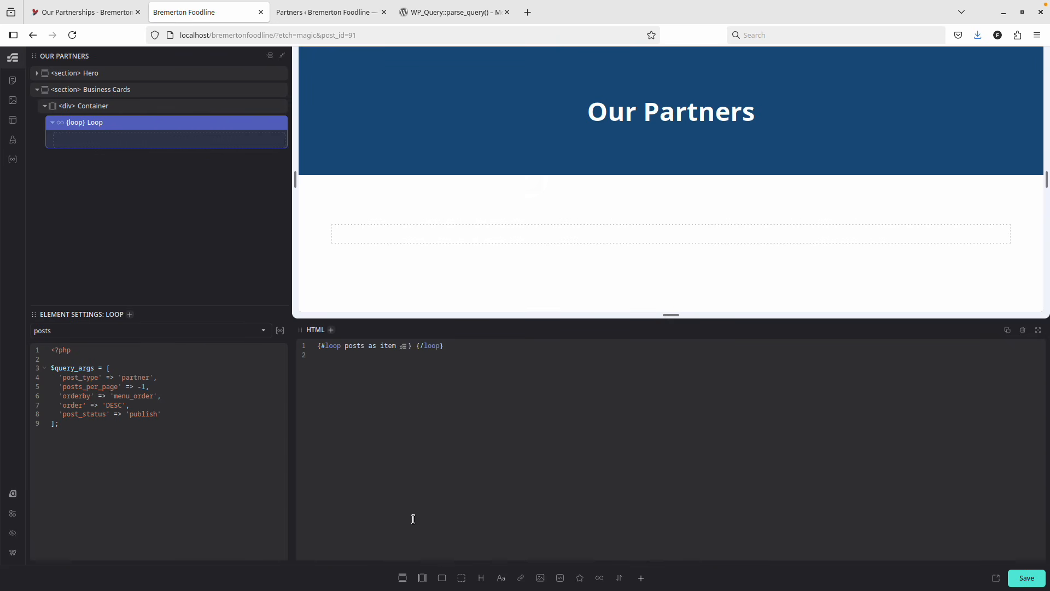
left_click(443, 578)
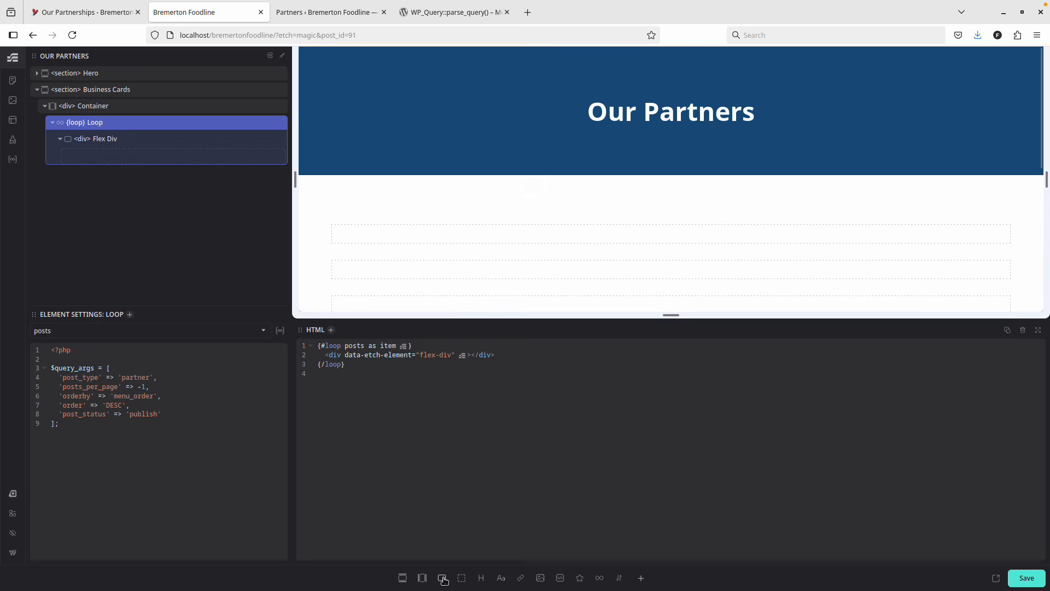
left_click(501, 579)
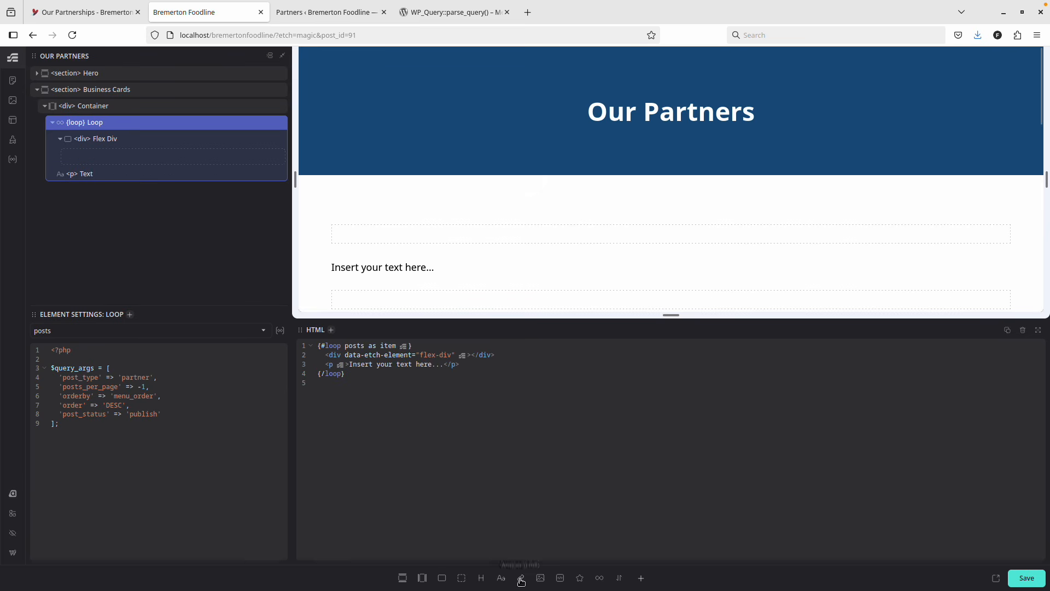
Add an Anchor and Image to the loop and move the Text into the Flex Div.
left_click(521, 579)
left_click(540, 580)
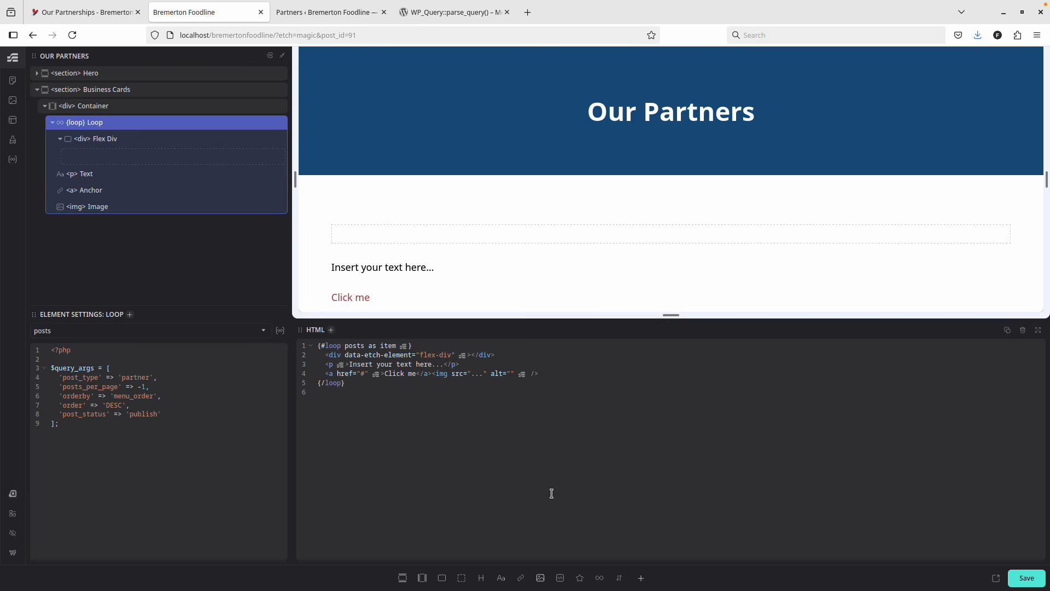
left_click(432, 373)
key("Return")
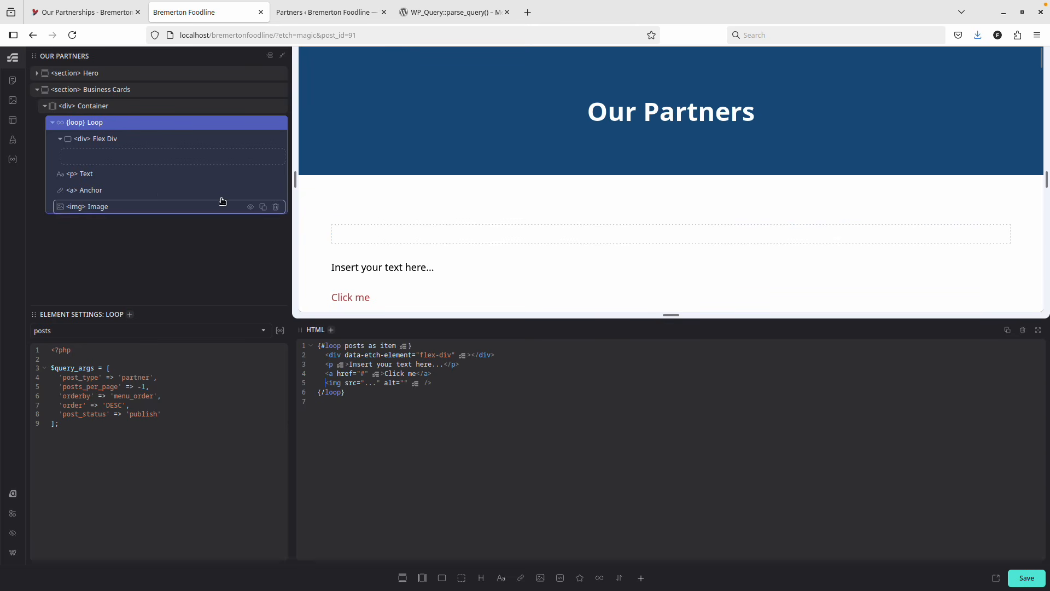
left_click(100, 173)
mouse_move(101, 173)
left_mouse_down()
mouse_move(123, 160)
mouse_move(113, 182)
left_mouse_up()
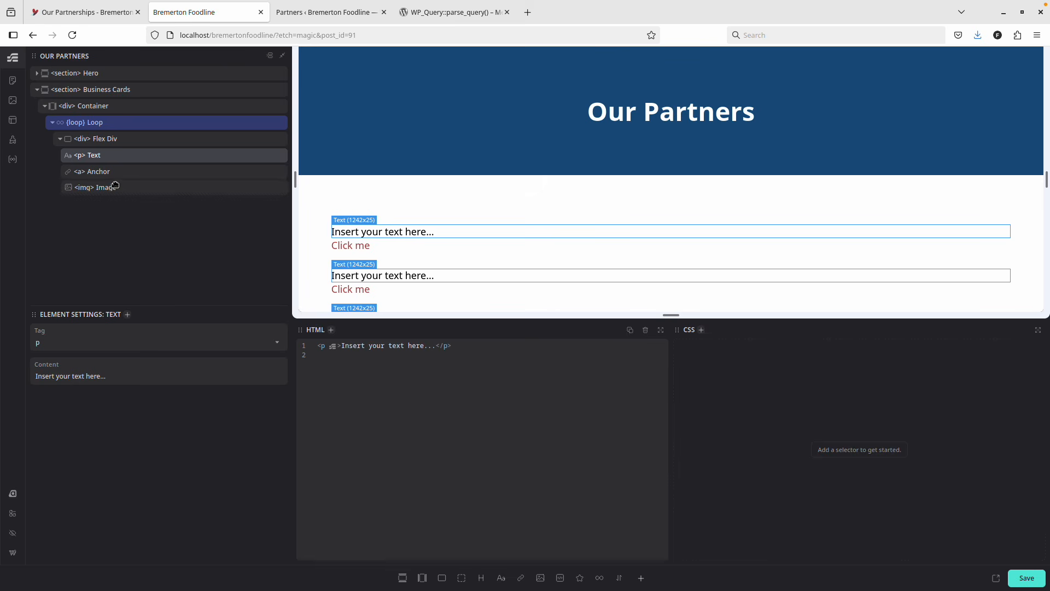
Rename the Flex Div to Business Card.
left_click(131, 147)
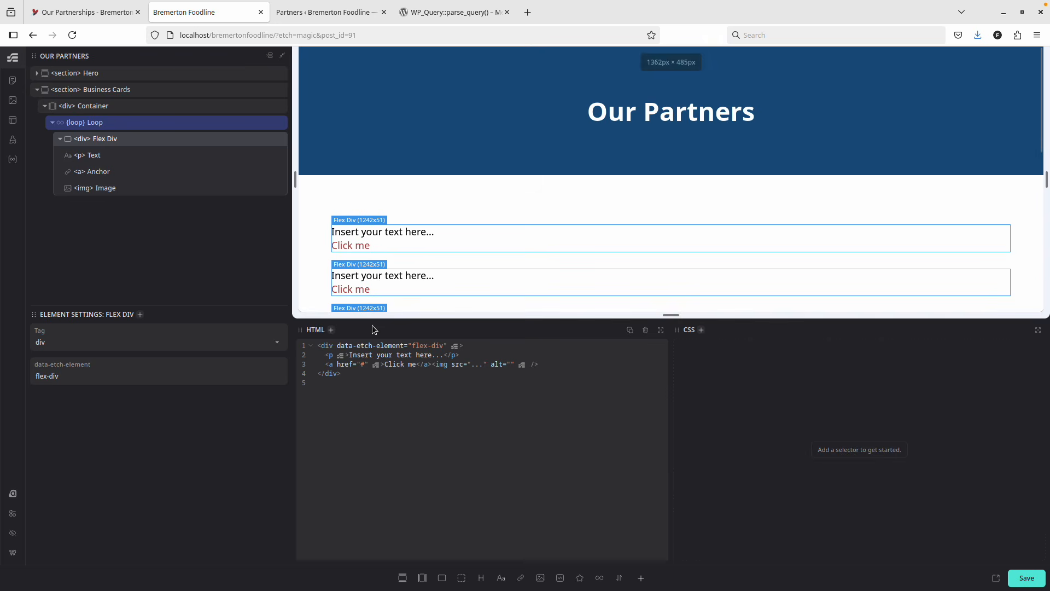
double_click(104, 139)
type("Bu")
key("Return")
type("sines")
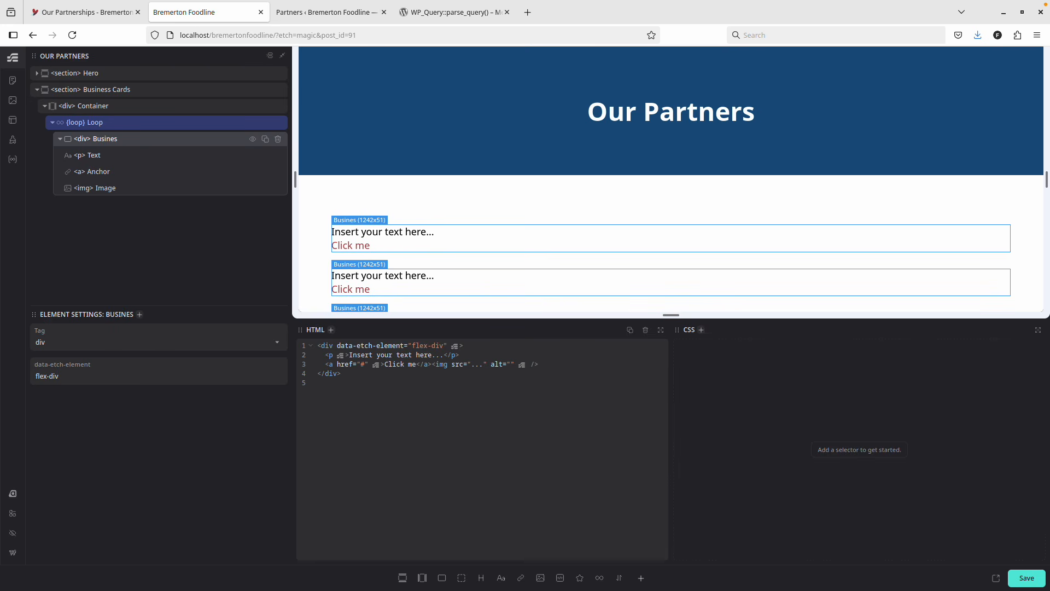
type("s Card")
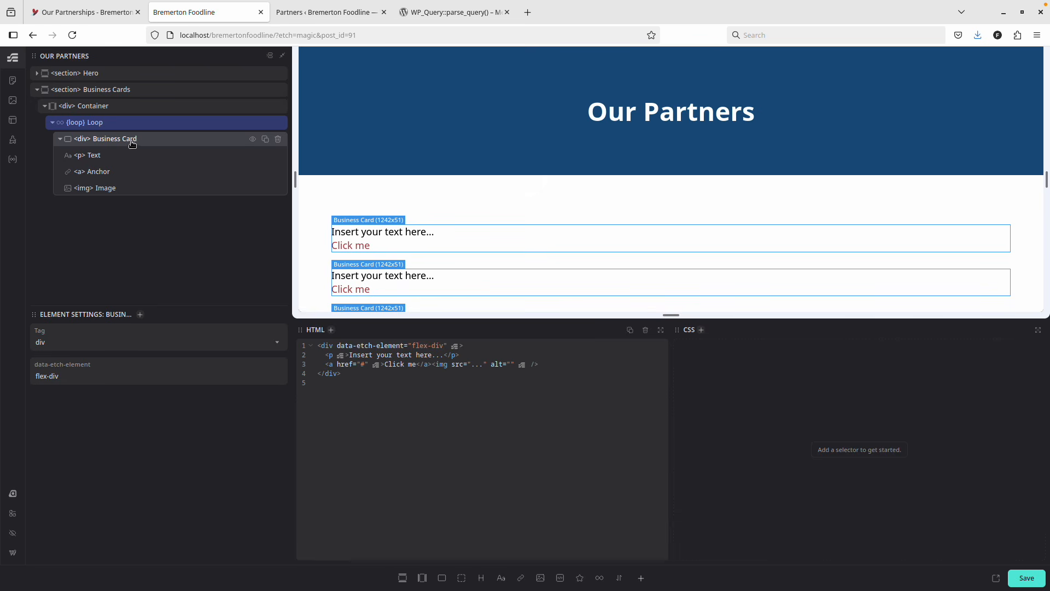
Delete the card's Text paragraph and put an h2 Heading at the top, above the Anchor and Image.
double_click(98, 157)
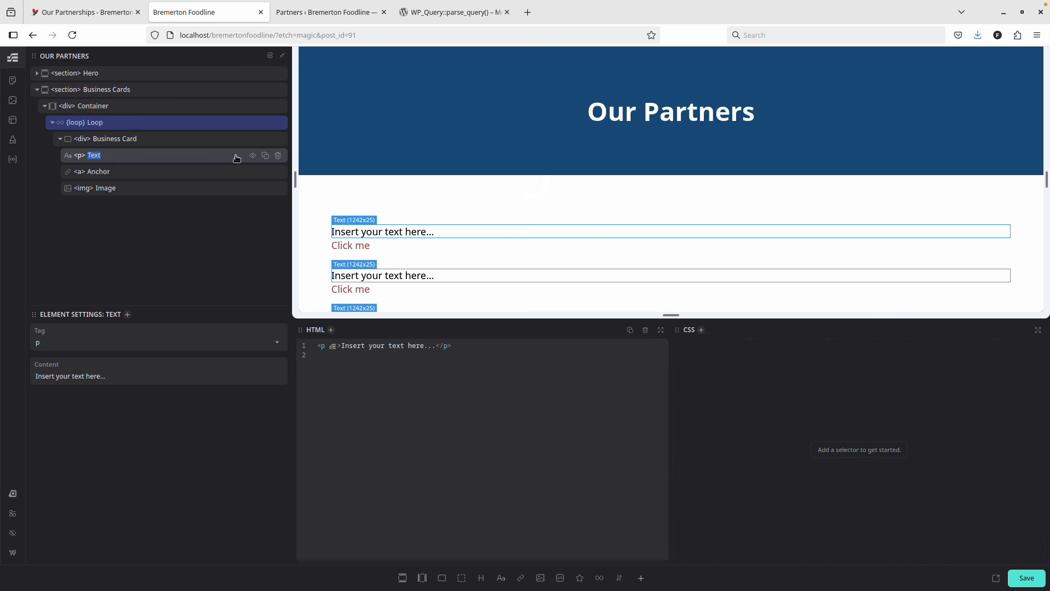
left_click(278, 155)
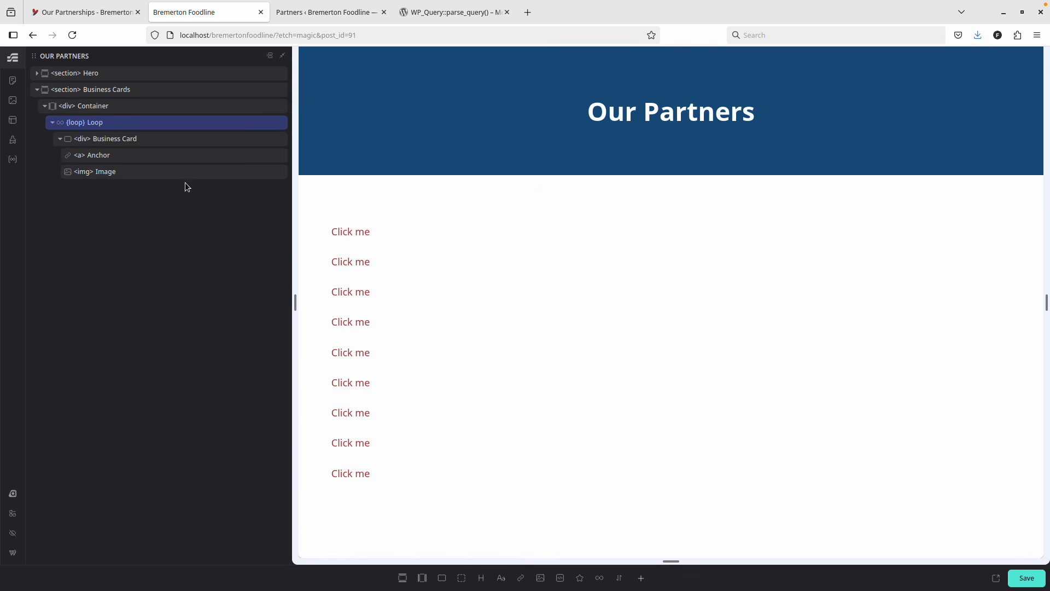
left_click(119, 138)
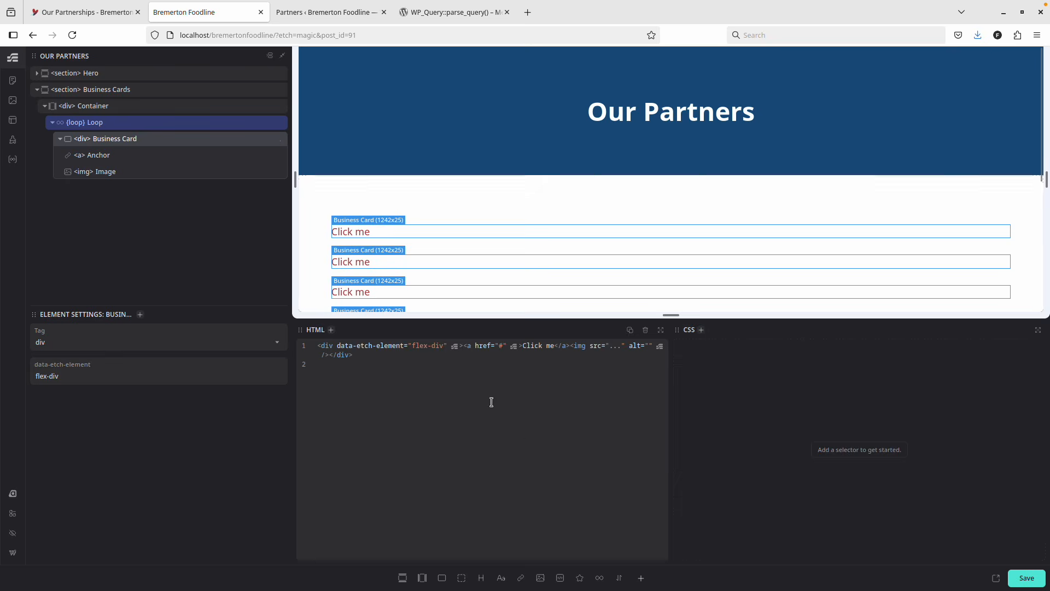
left_click(501, 578)
left_click(482, 579)
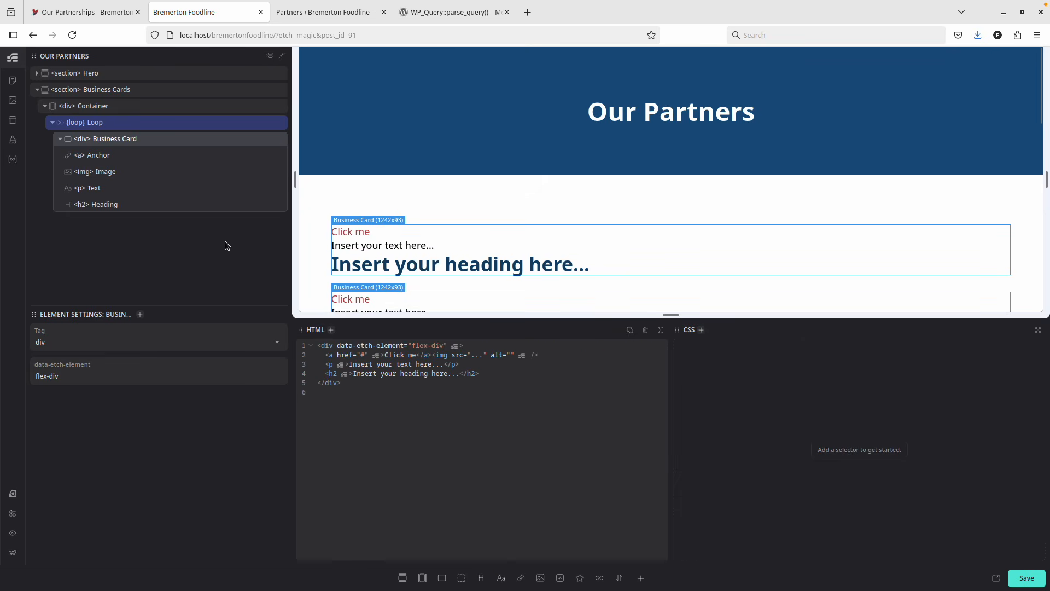
left_click(112, 204)
left_click_drag(122, 208, 118, 155)
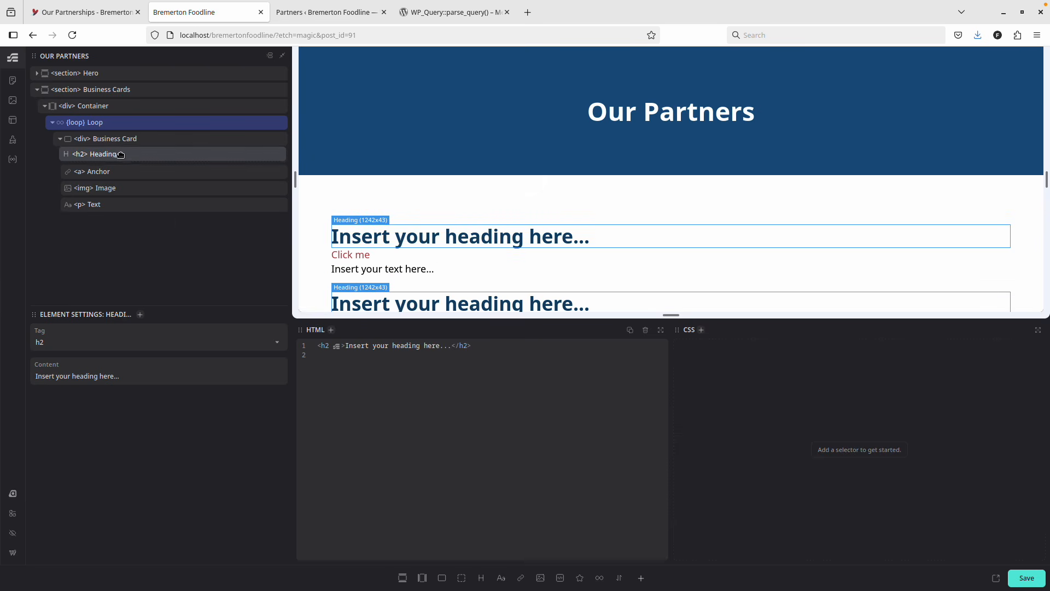
left_click(279, 205)
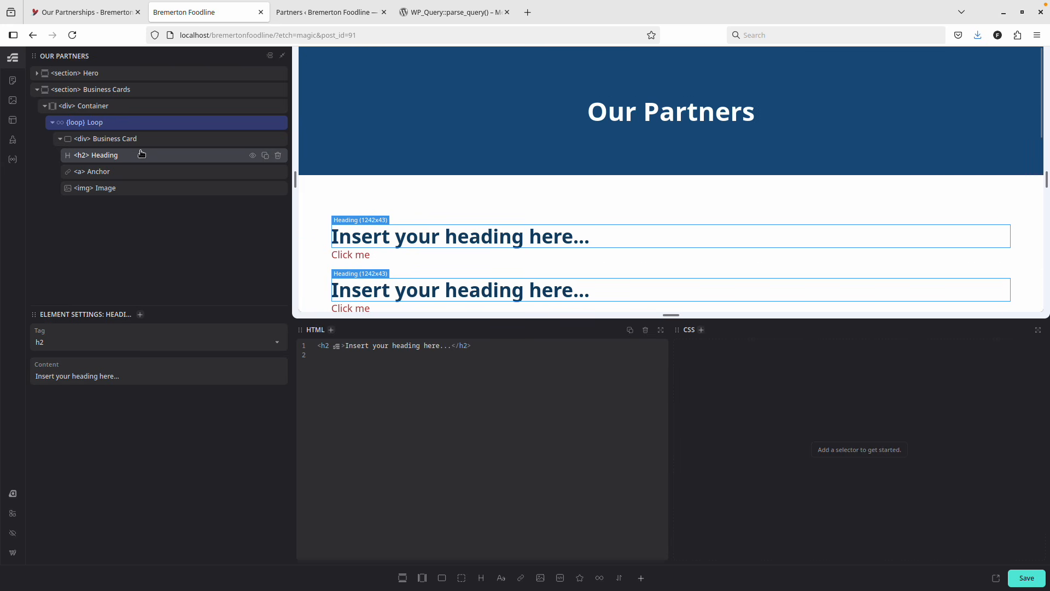
Give the card heading the .h4 class, removing the mistakenly added h5 class.
left_click(702, 329)
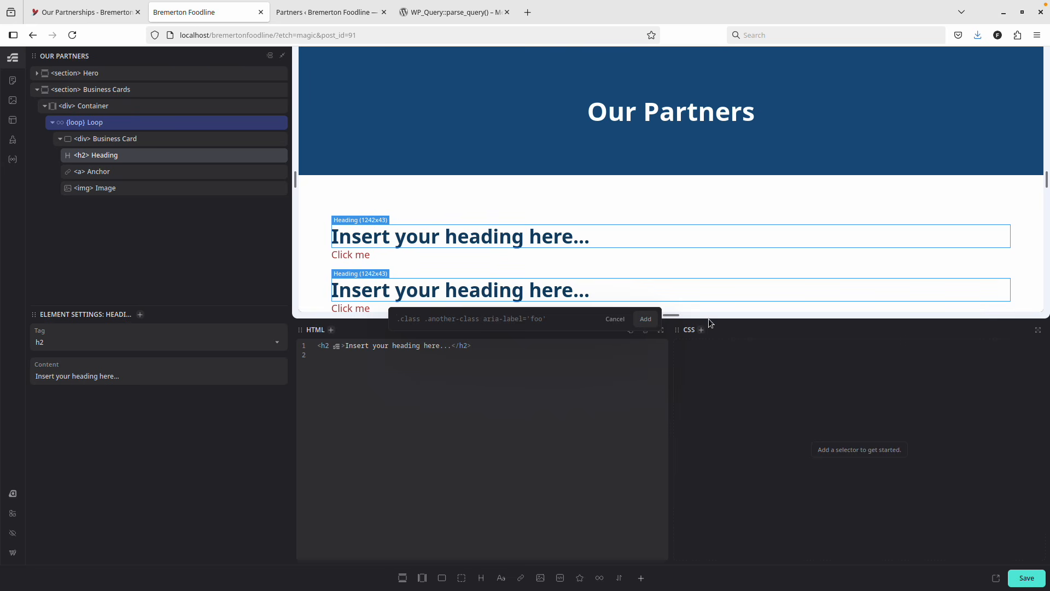
type(".h5")
key("Return")
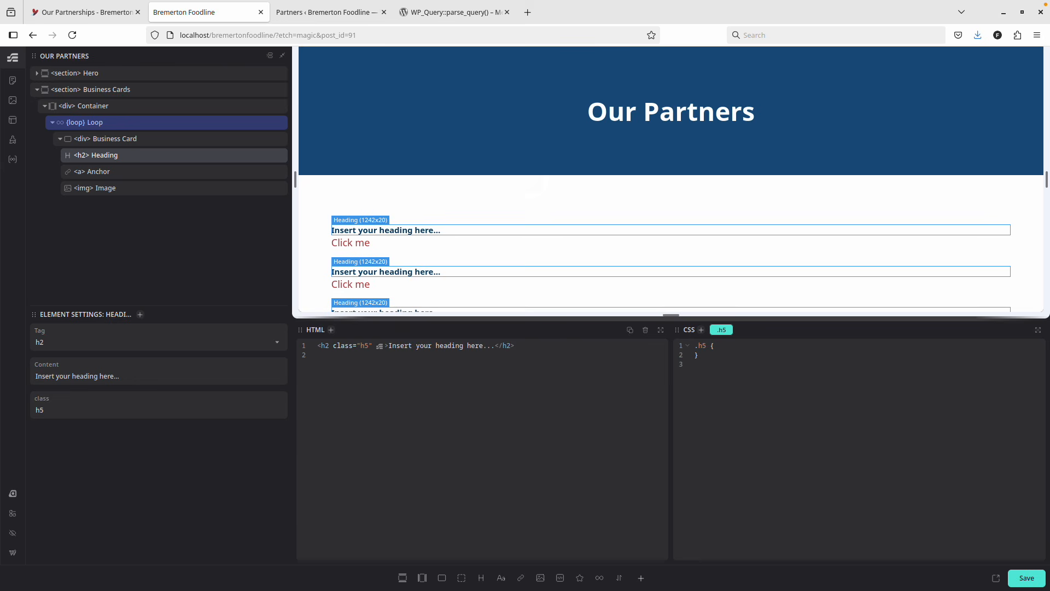
left_click(727, 329)
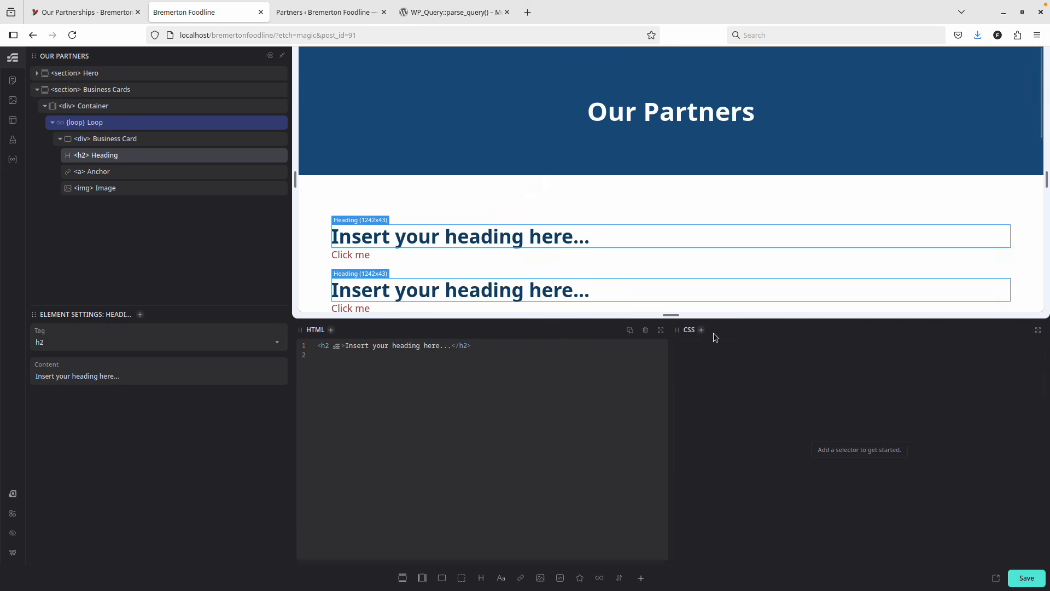
left_click(701, 331)
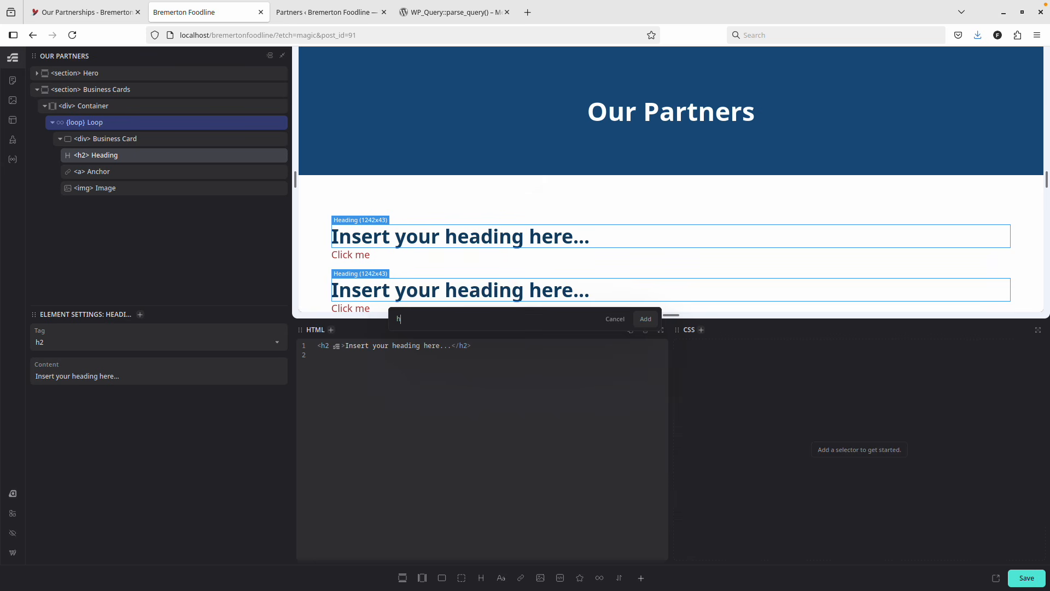
type(".h4")
key("Return")
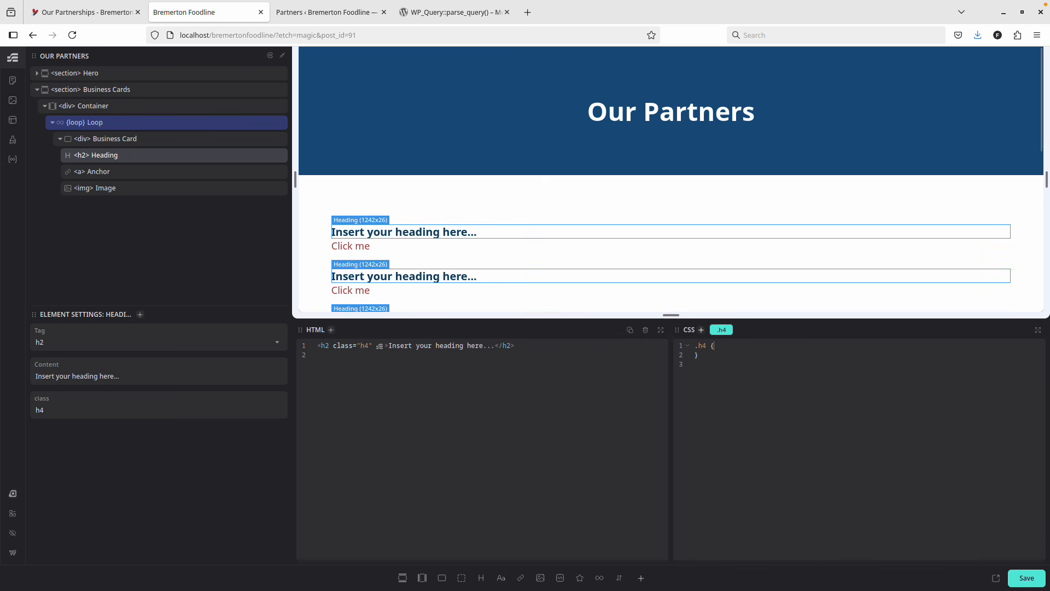
left_click(366, 251)
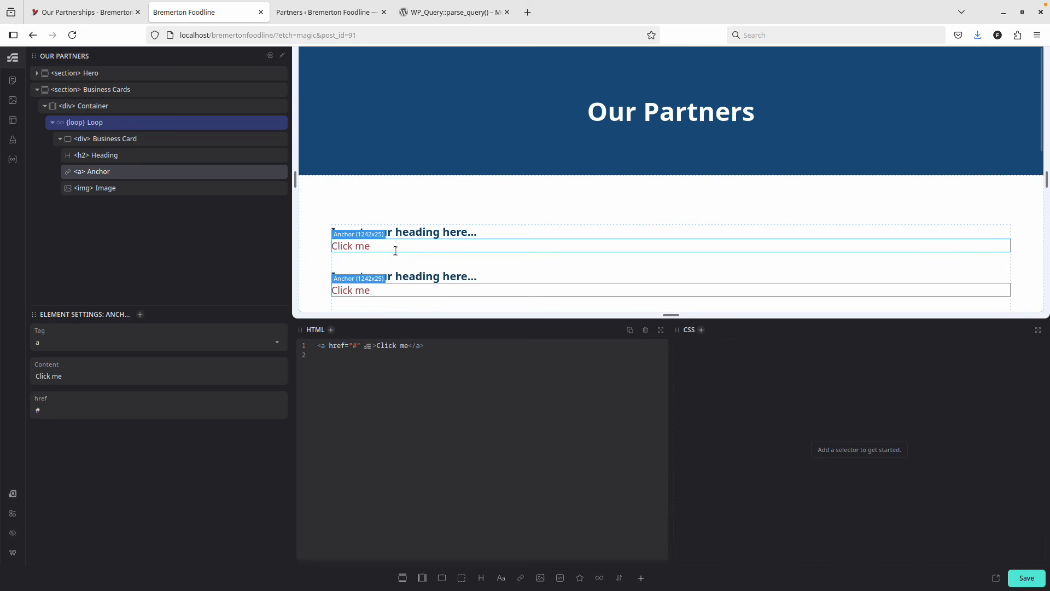
scroll(410, 267, "down", 3)
Replace the anchor's 'Click me' text with {item.website_url} and preview the live Our Partners page.
scroll(410, 270, "up", 3)
left_click_drag(378, 346, 401, 344)
left_click(241, 122)
left_click_drag(377, 346, 410, 346)
type("(")
type("{it")
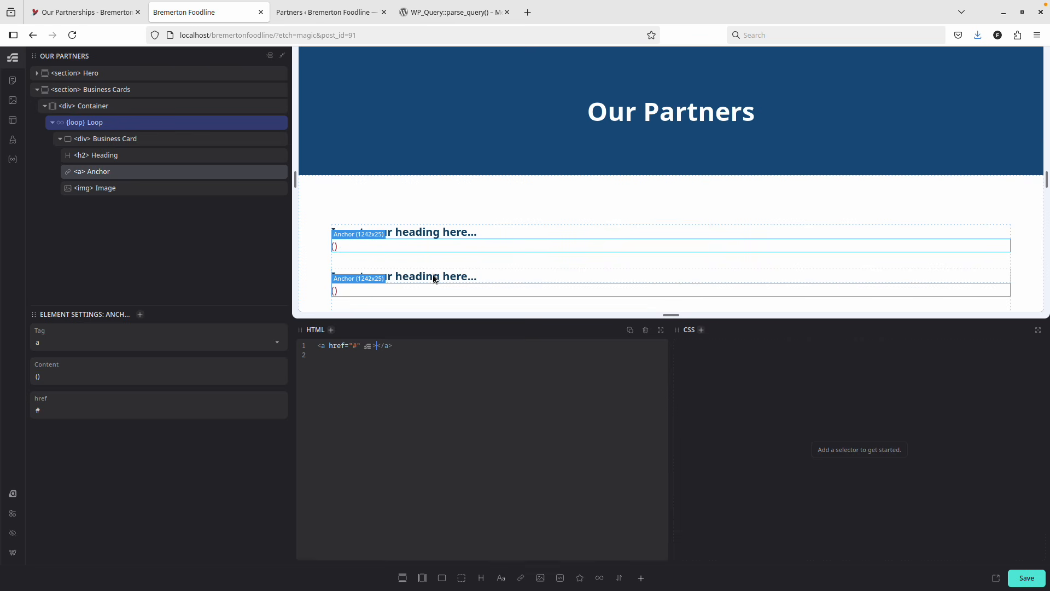
type("em.")
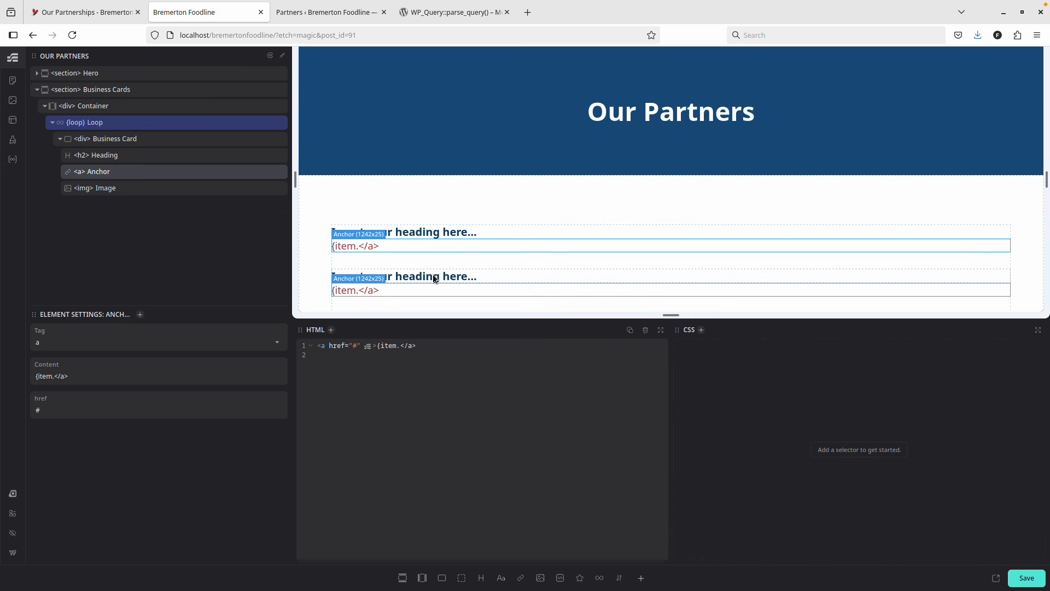
type("website_")
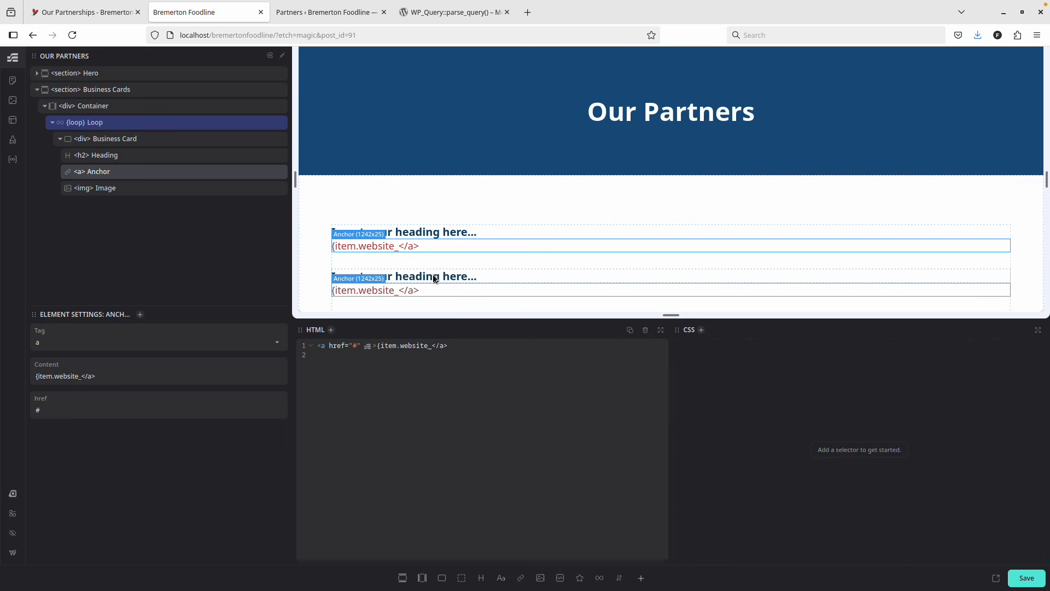
type("url}")
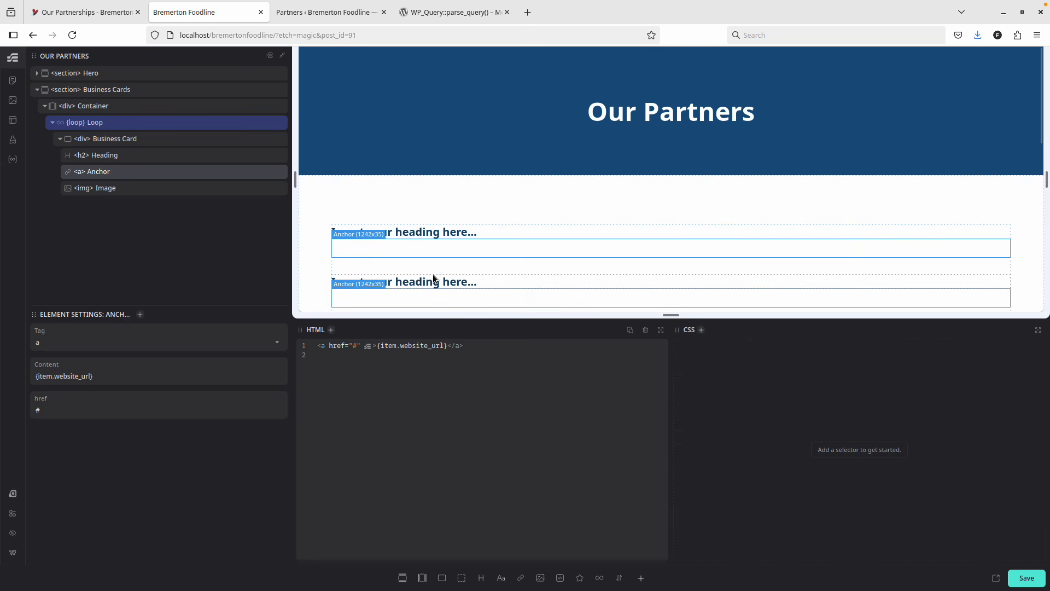
left_click(996, 580)
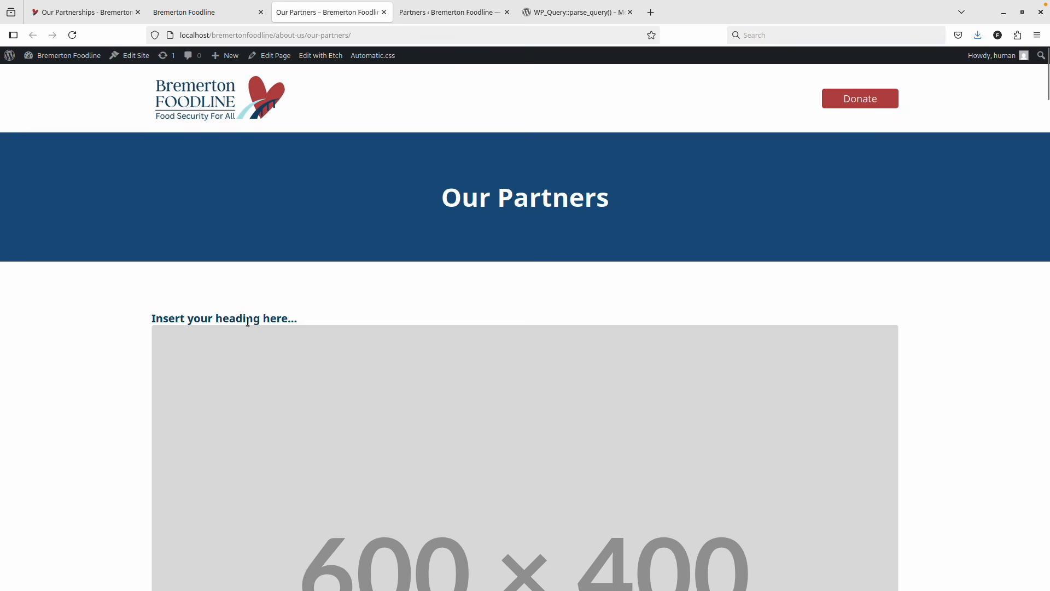
Scroll through the live Our Partners page to review its heading-and-placeholder cards.
scroll(243, 318, "down", 8)
scroll(238, 309, "up", 7)
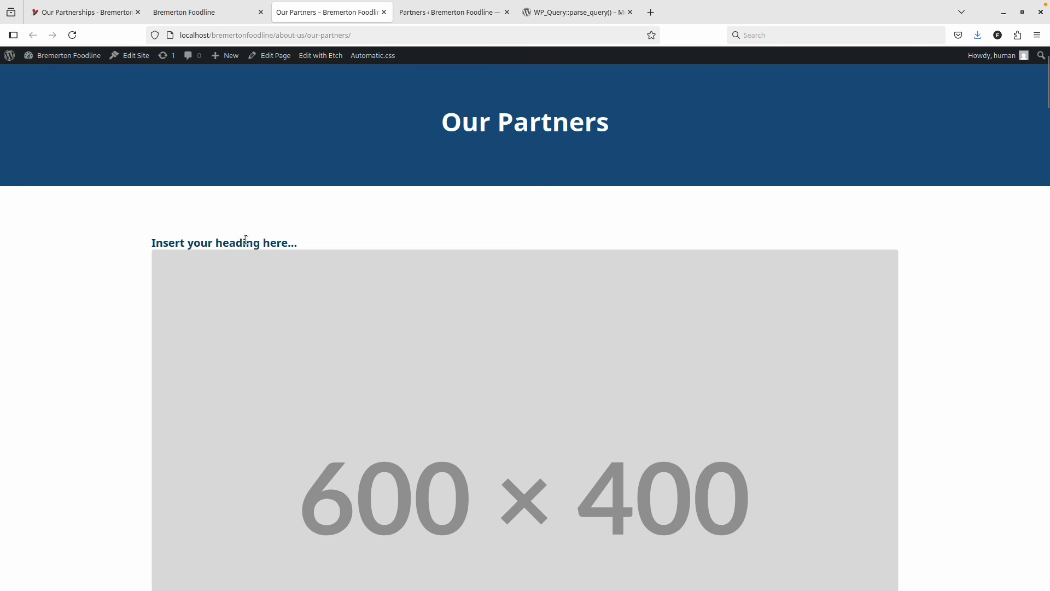
scroll(326, 249, "down", 4)
scroll(326, 248, "down", 1)
Open the WordPress admin Dashboard in a new tab from the admin-bar site link.
key("ctrl+Page_Up")
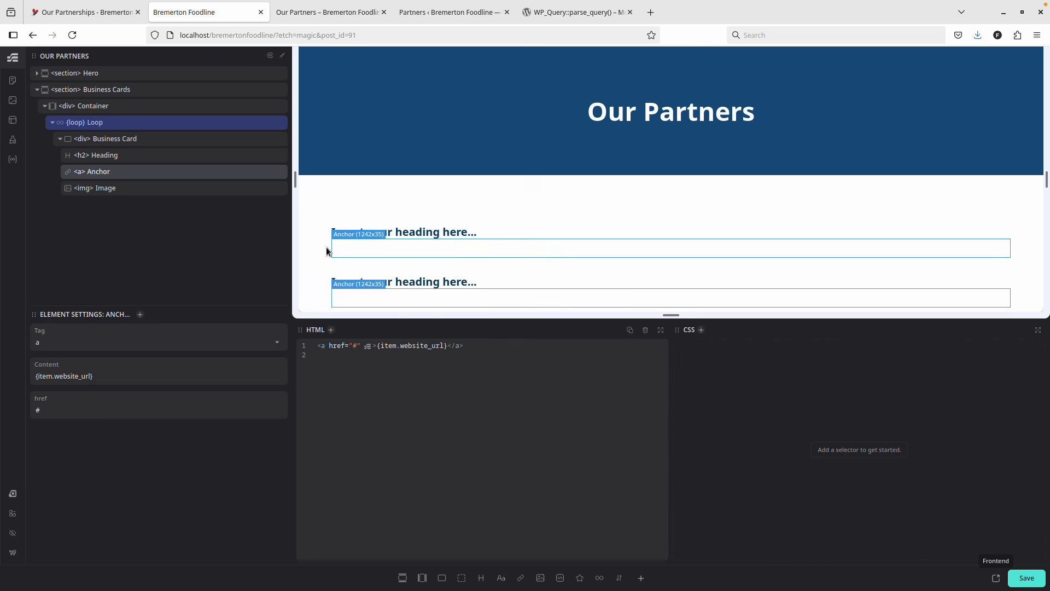
left_click(312, 13)
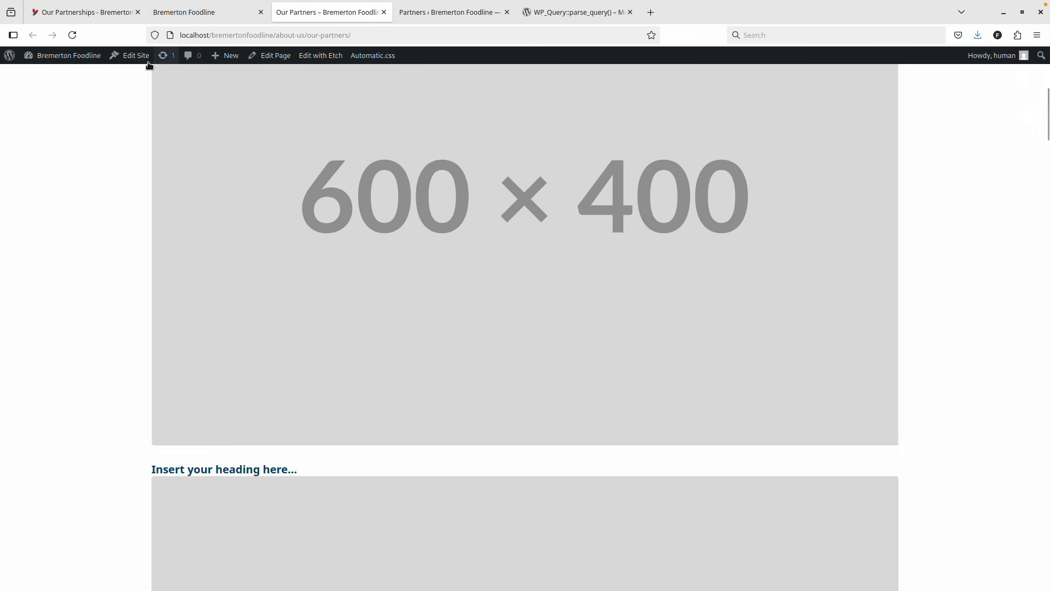
right_click(71, 55)
left_click(104, 61)
left_click(407, 13)
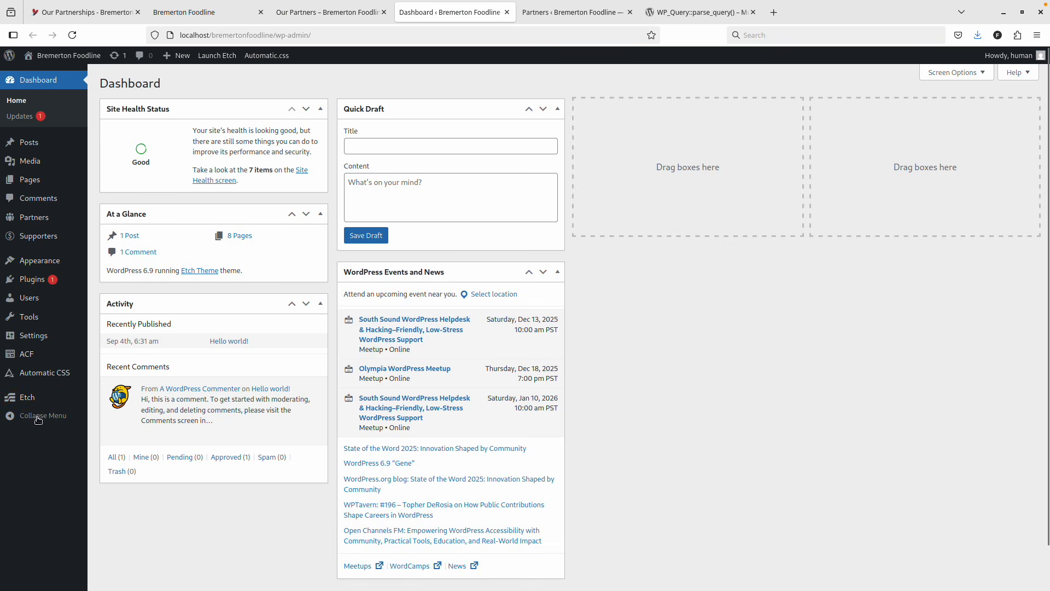
View ACF Field Groups to check Partner/Supporter Details, then go back to the Etch editor.
mouse_move(42, 343)
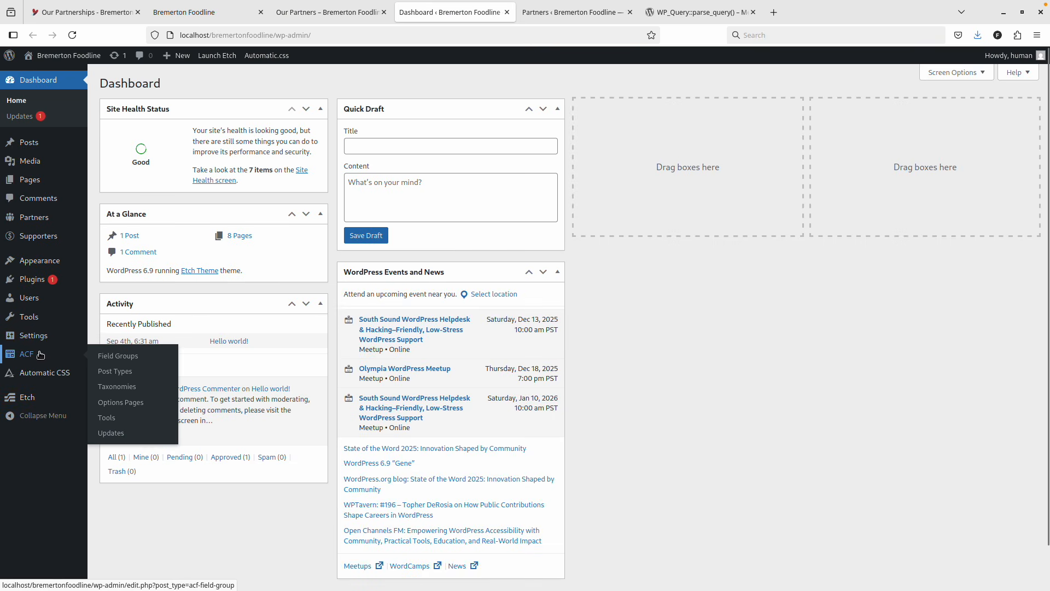
left_click(40, 354)
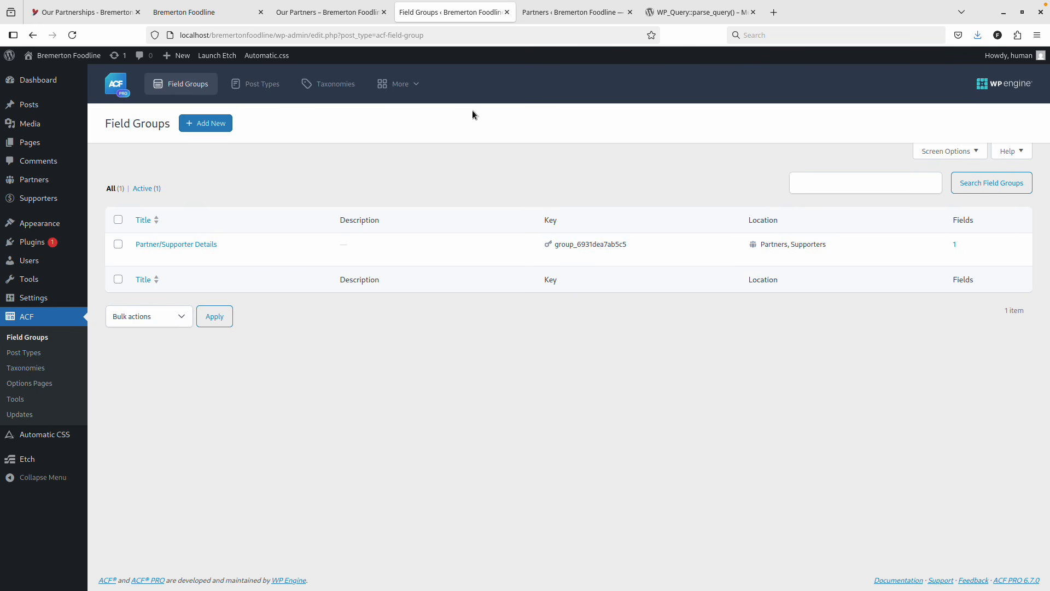
left_click(218, 13)
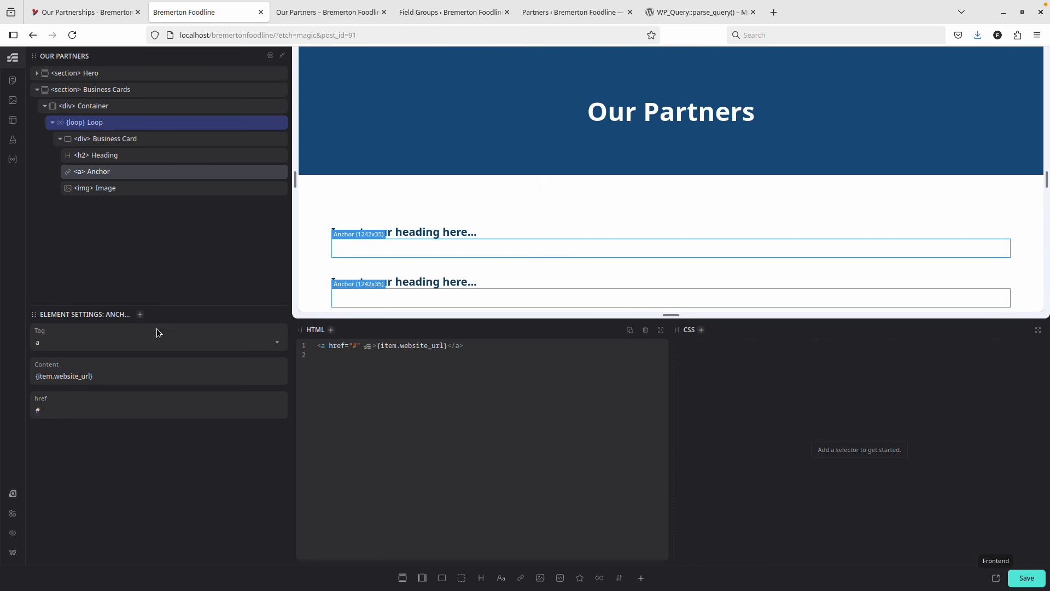
Point each card link's href at {item.acf.website_url} with the link text 'Visit Website'.
left_click(400, 346)
type("acf.")
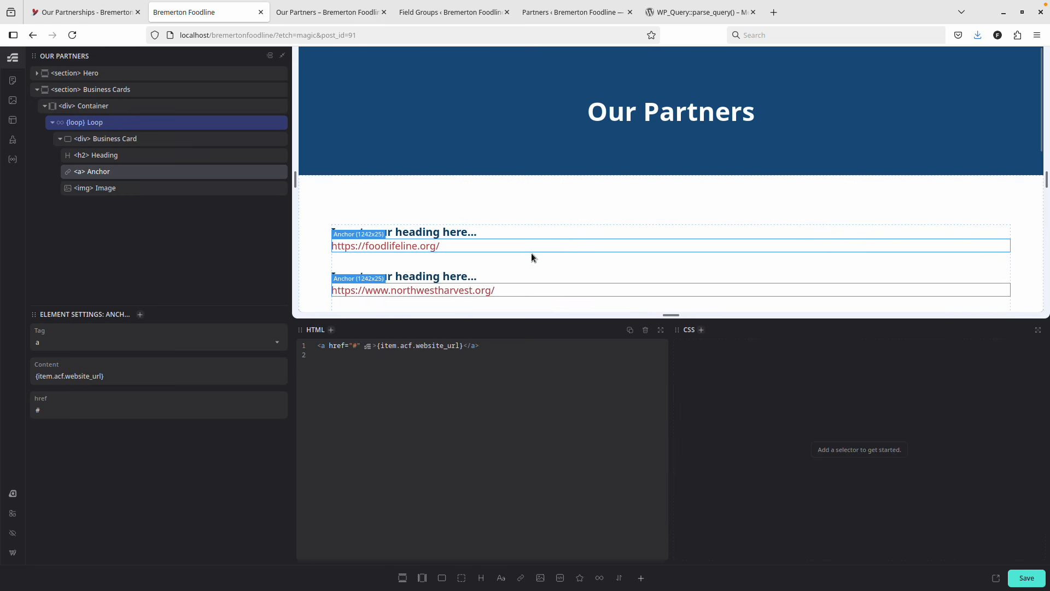
left_click(1013, 578)
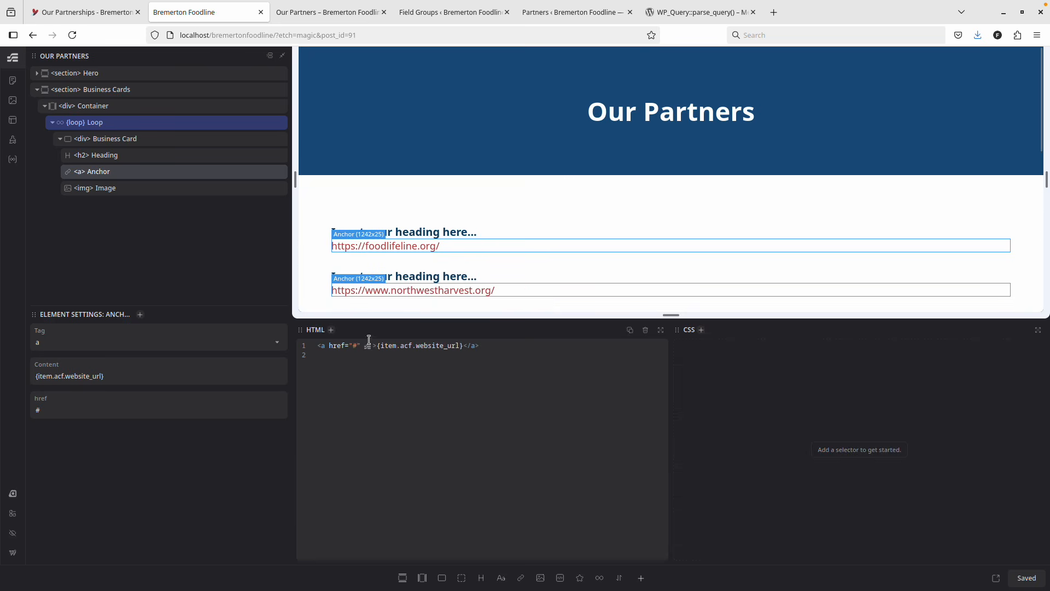
left_click(386, 349)
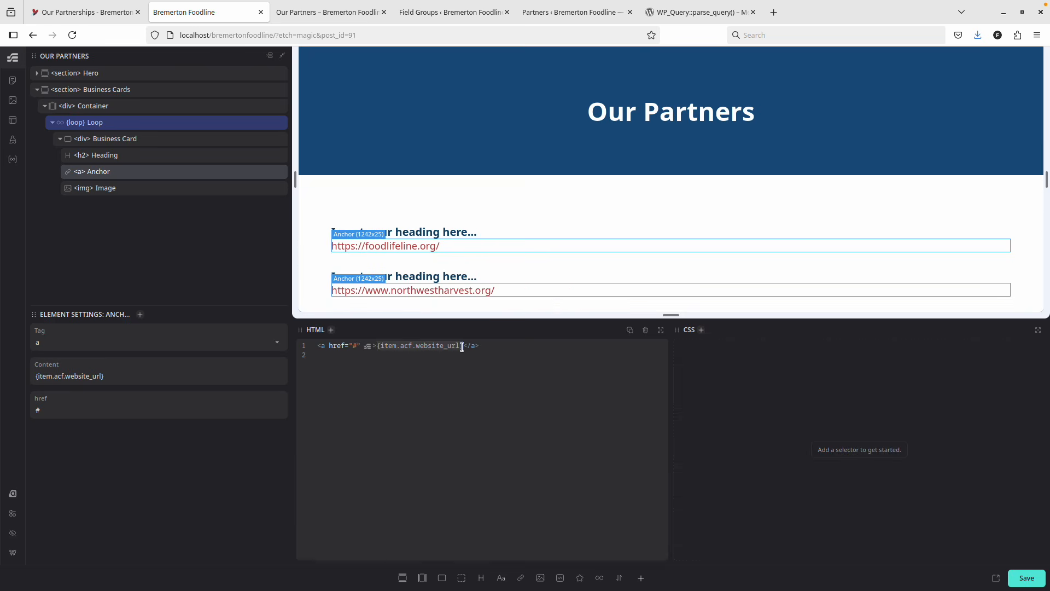
left_click(354, 348)
double_click(354, 348)
type("{item.acf.website_url}")
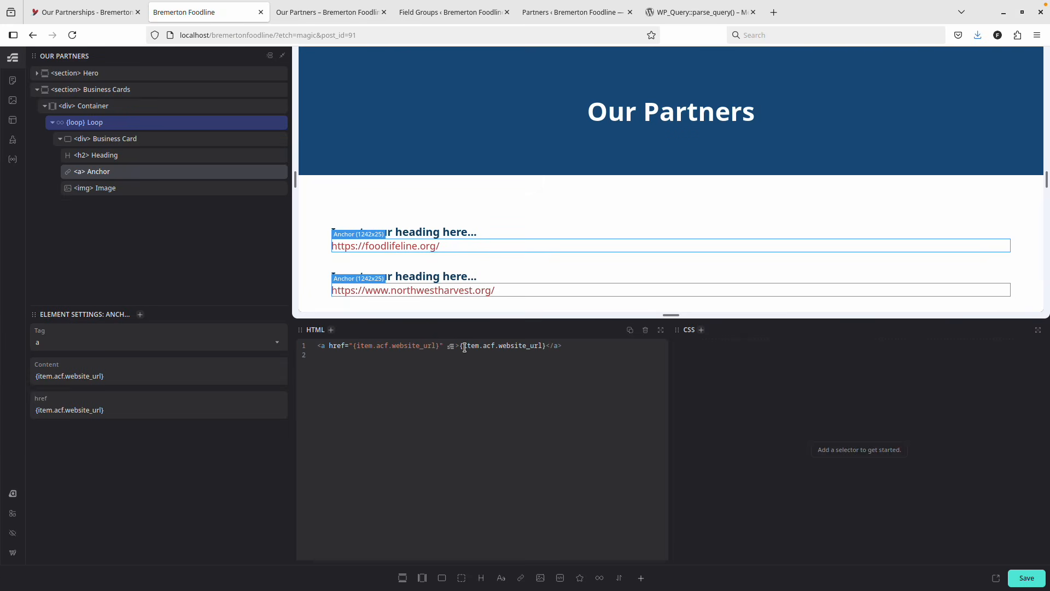
left_click_drag(460, 346, 545, 347)
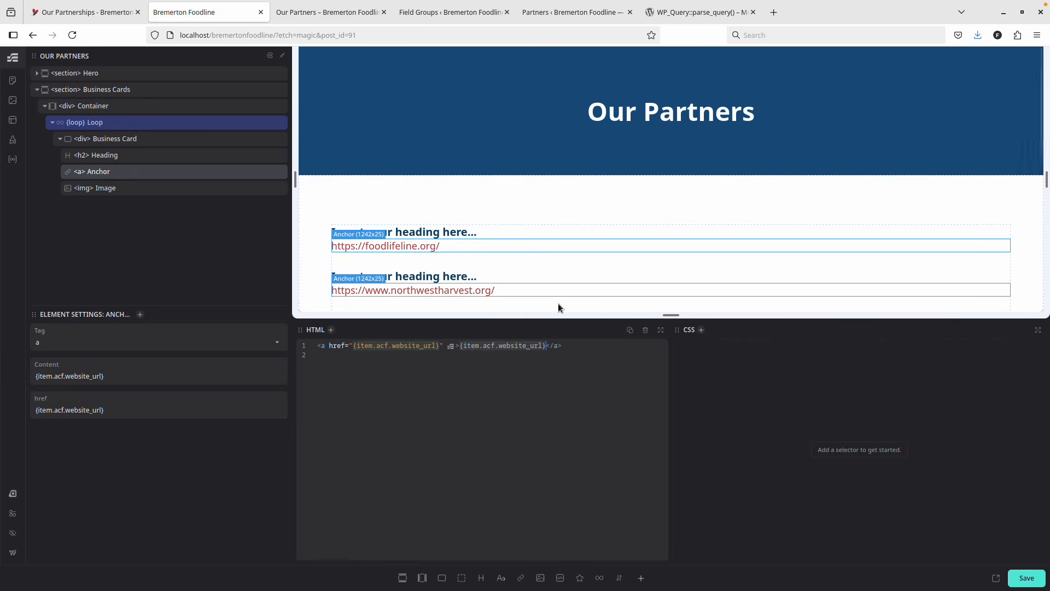
type("Visit Website")
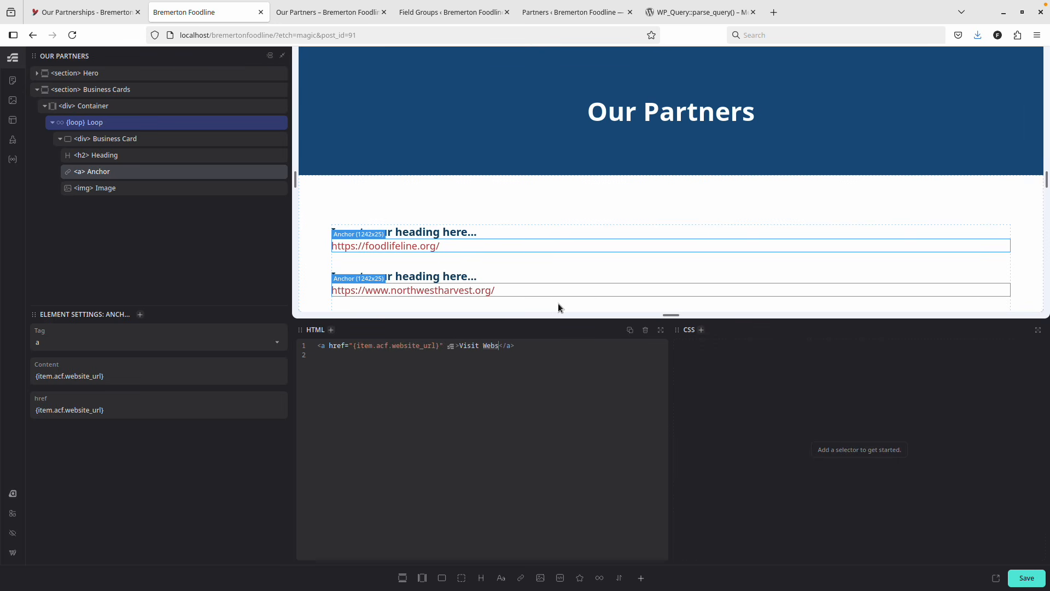
Replace the card heading's placeholder text with {item.title}.
left_click(116, 155)
left_click_drag(389, 350, 496, 348)
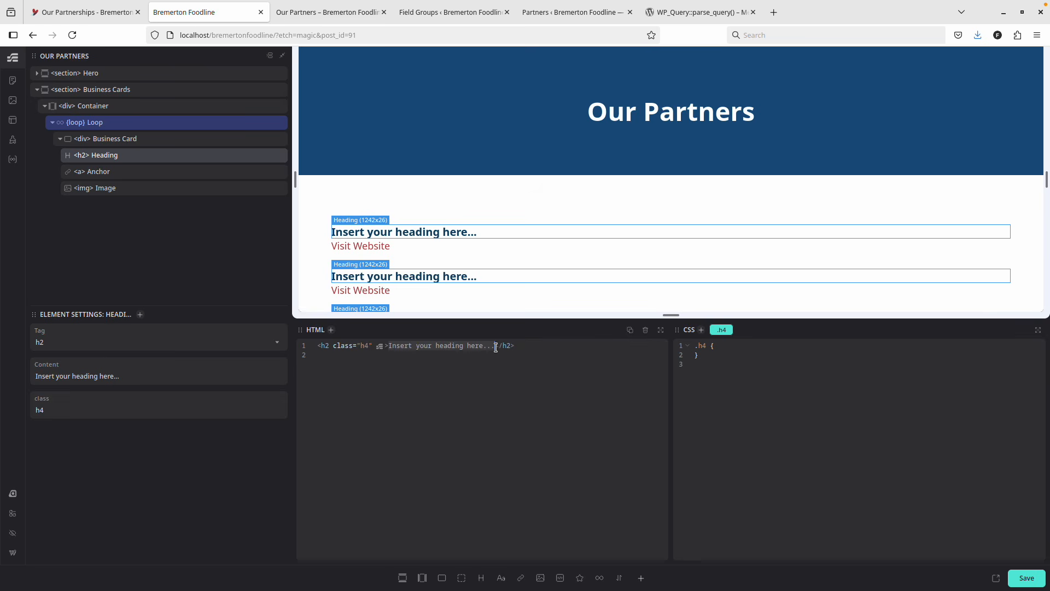
type("{item.title")
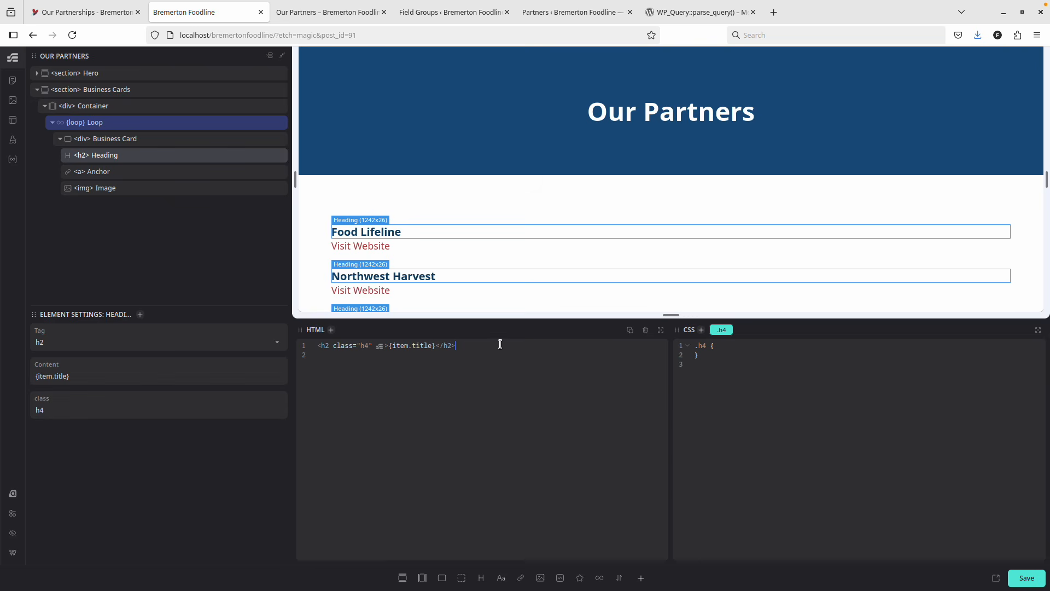
left_click(131, 187)
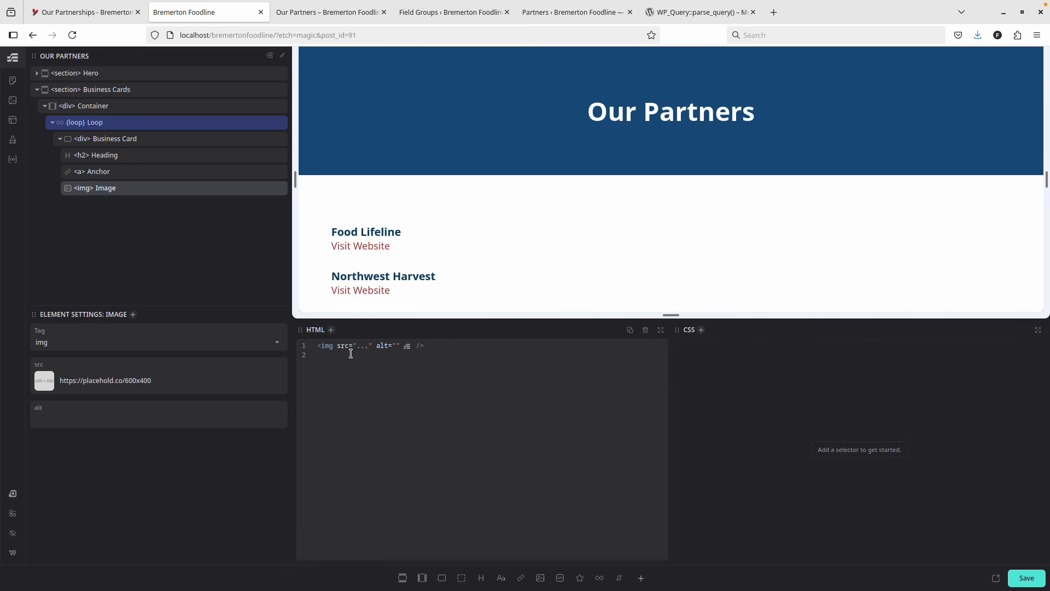
Replace the card image's src URL with {item.featuredImage} and save the page.
left_click_drag(356, 347, 466, 348)
type("{item.")
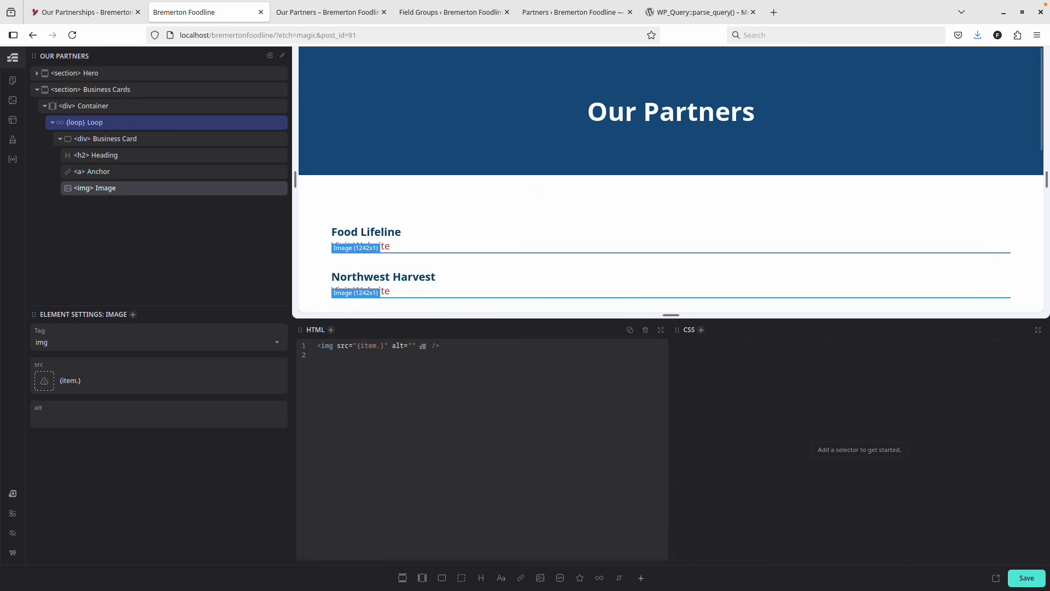
key("BackSpace")
key("BackSpace")
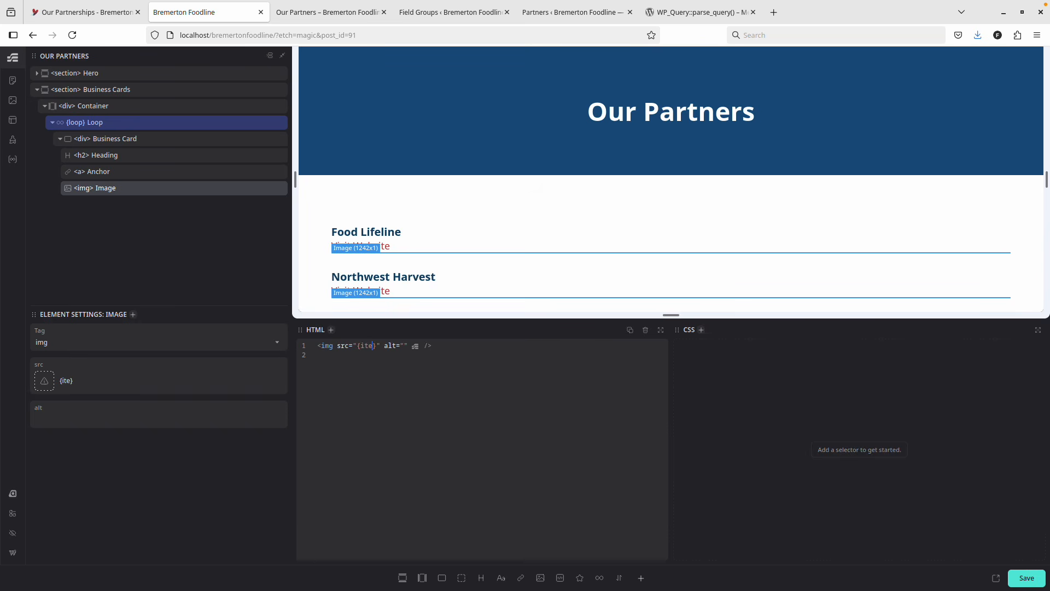
type("m.")
type("featured")
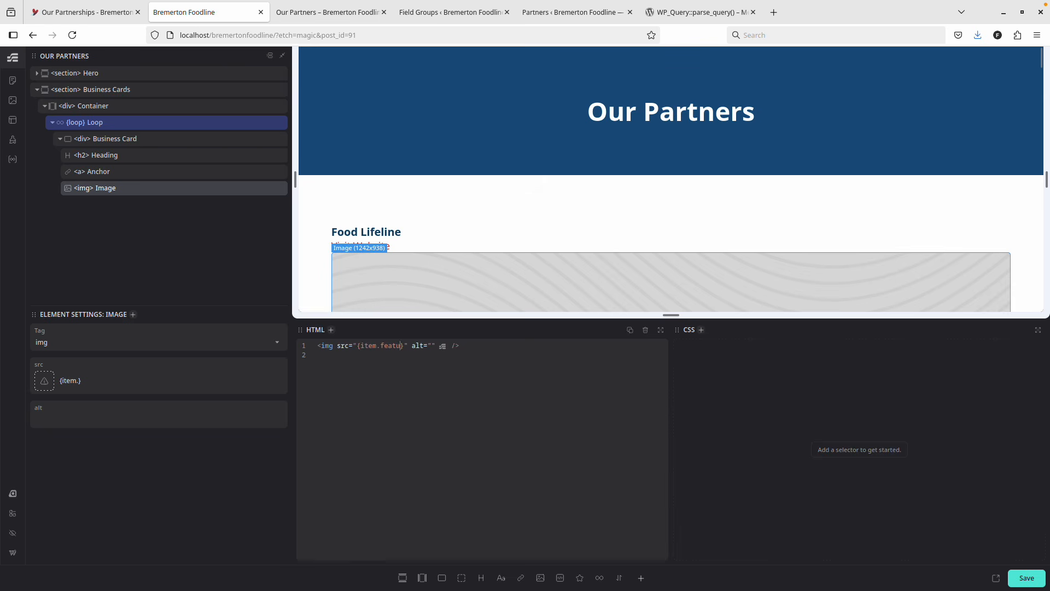
type("Image.")
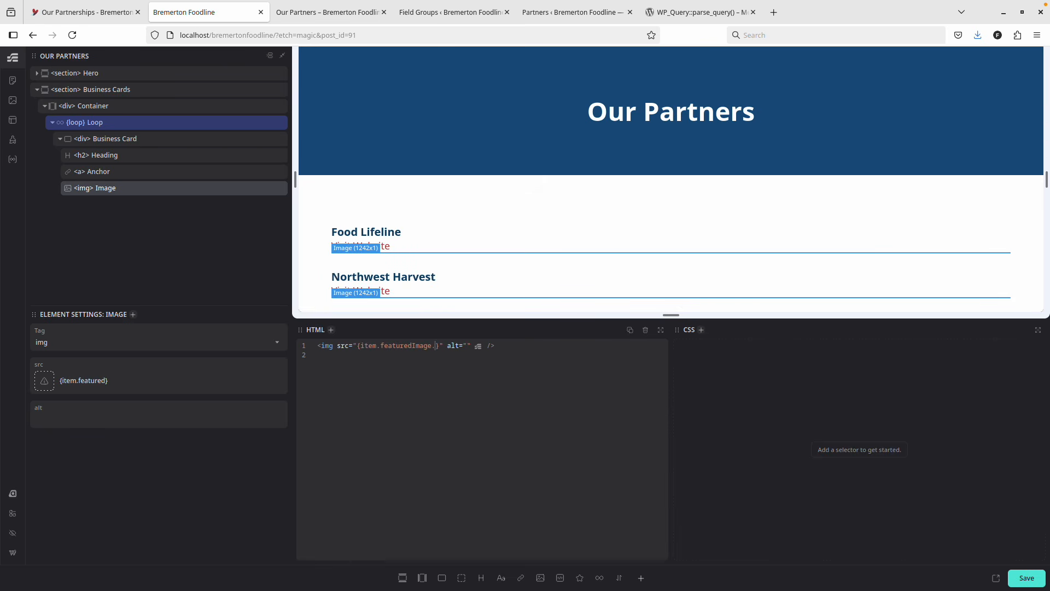
key("BackSpace")
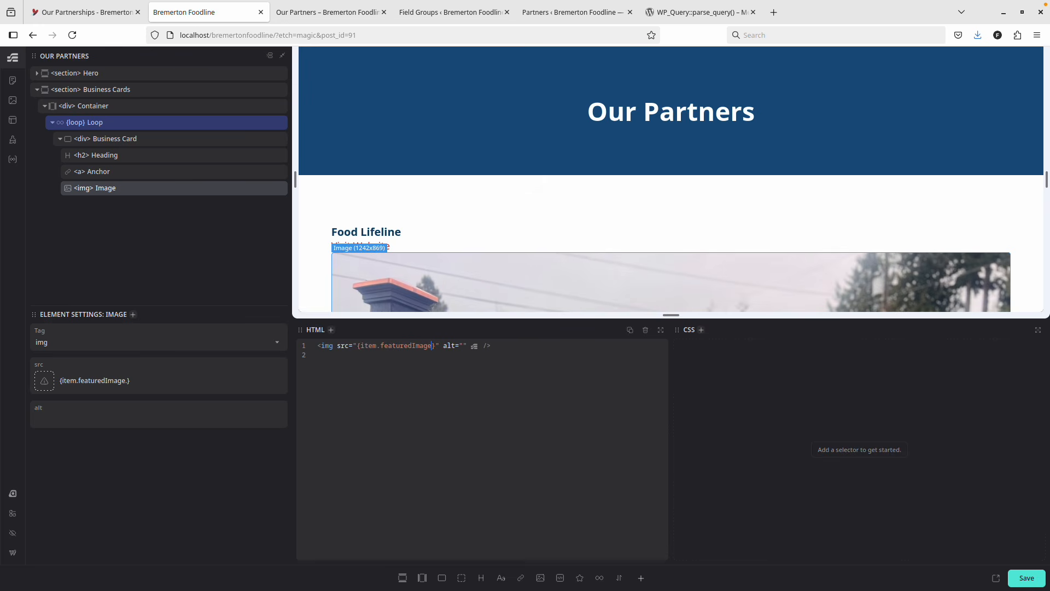
scroll(390, 232, "down", 10)
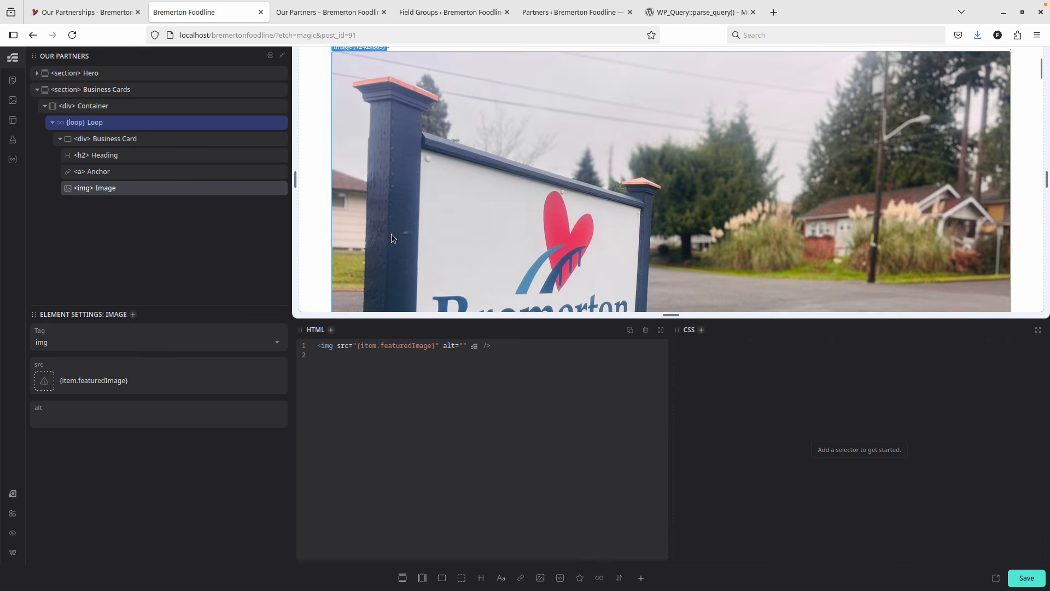
left_click(1027, 578)
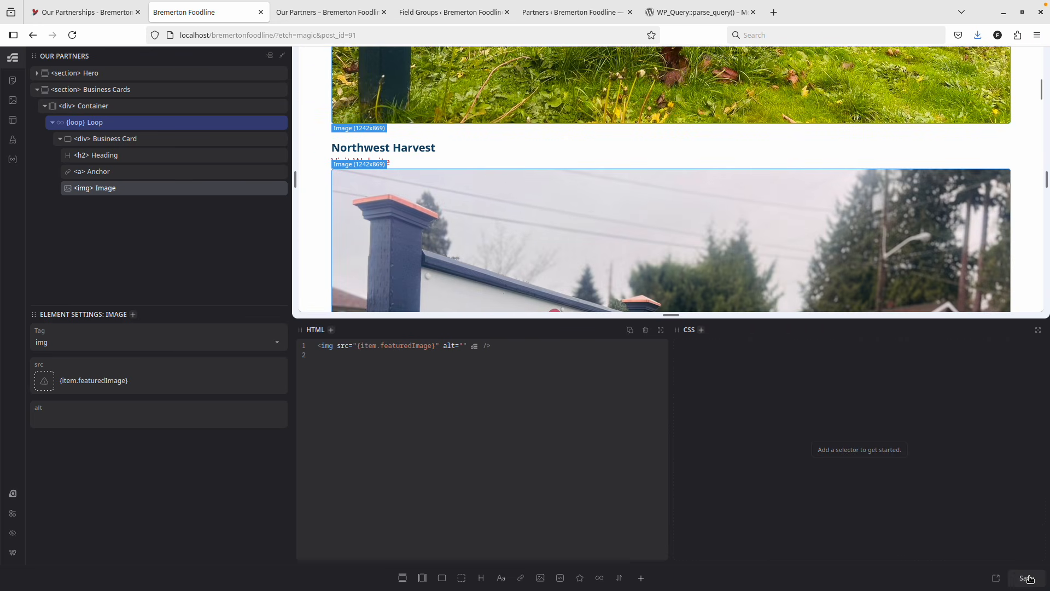
Reload the live Our Partners page, scroll through the partner cards, then return to Etch.
key("ctrl+Tab")
key("F5")
scroll(510, 257, "up", 10)
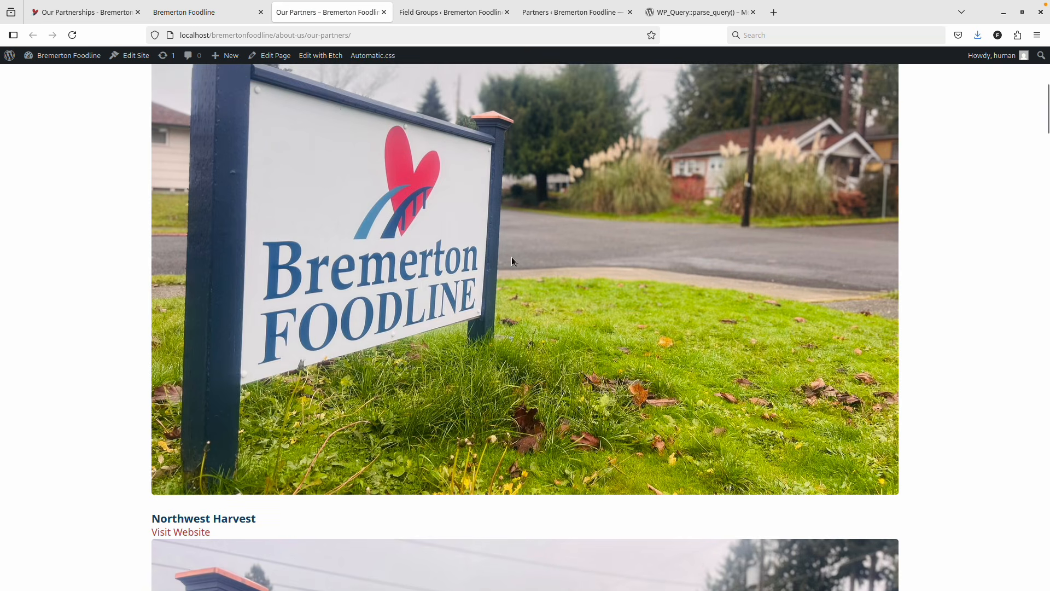
scroll(465, 255, "down", 3)
scroll(480, 311, "up", 1)
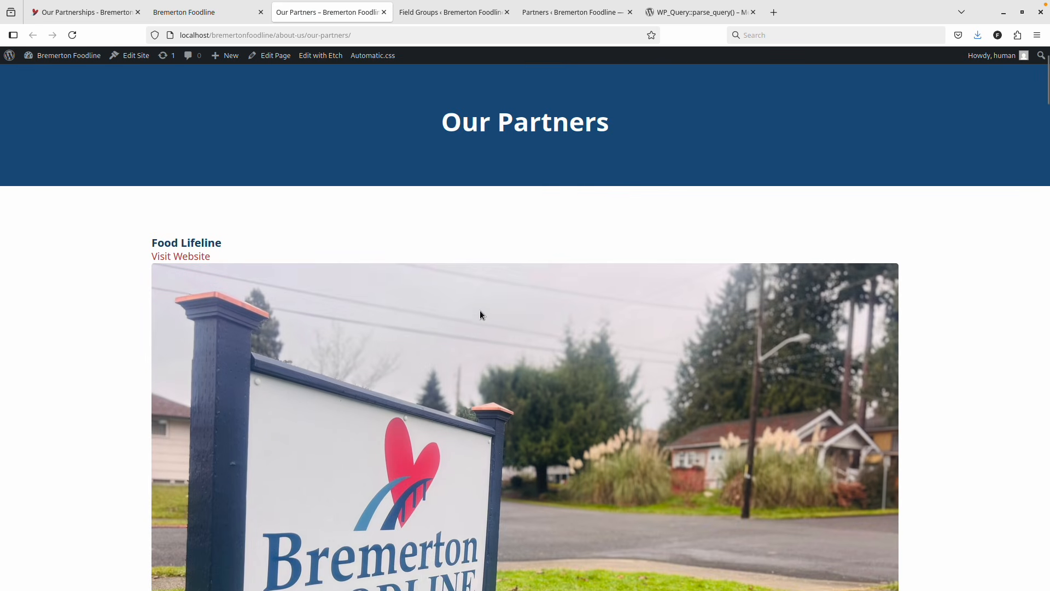
scroll(476, 343, "down", 3)
scroll(476, 338, "up", 5)
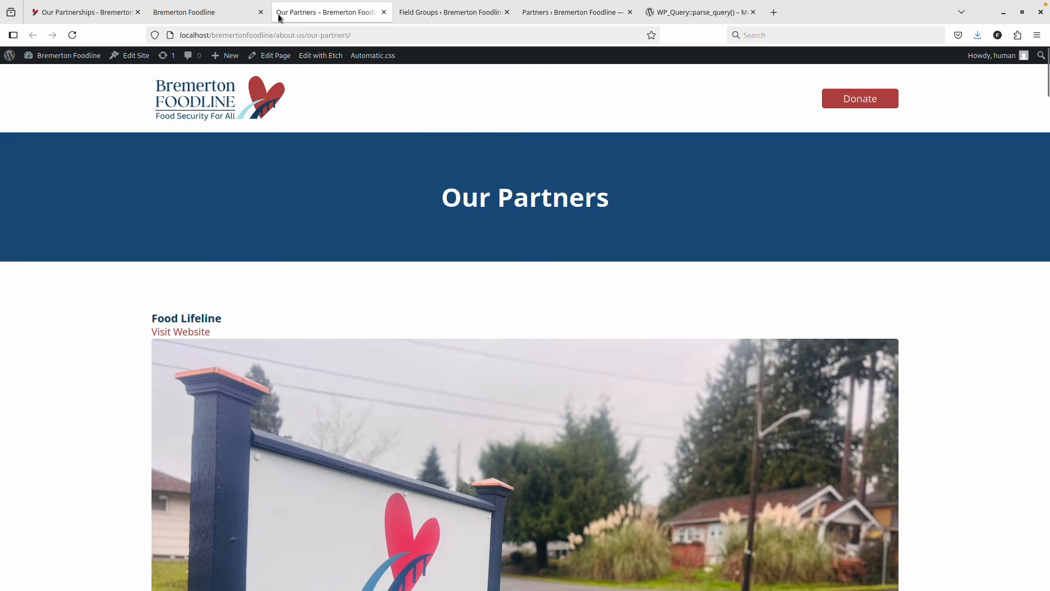
left_click(196, 11)
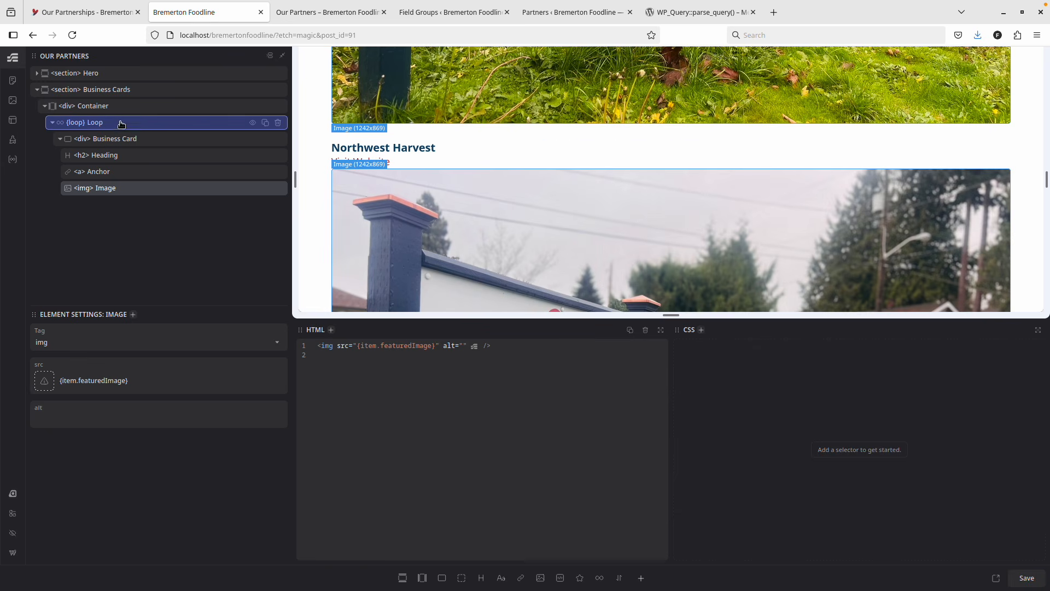
left_click(112, 106)
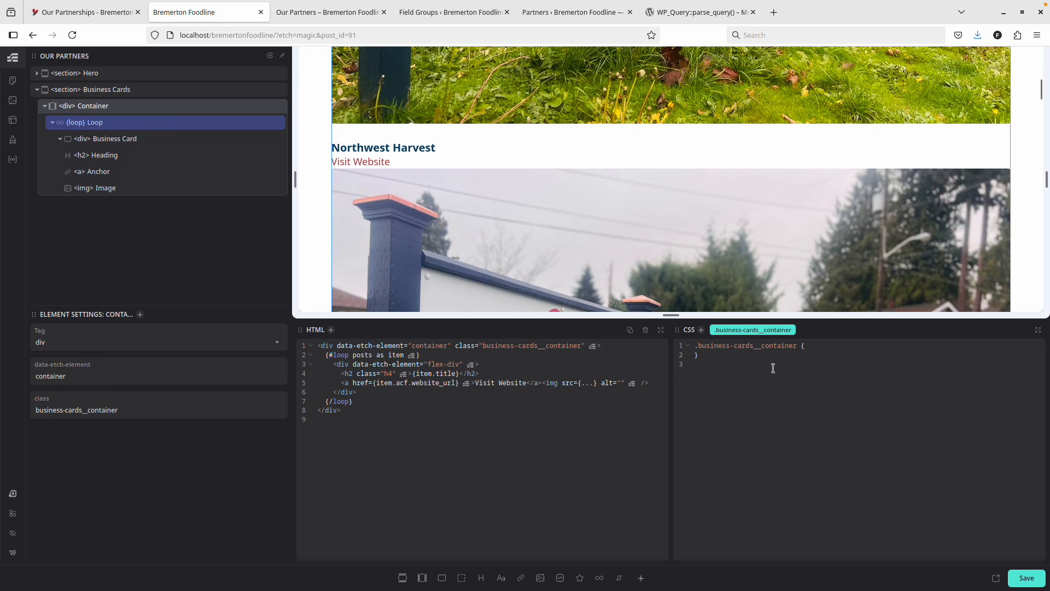
Add a nested &__container rule to the Business Cards section's CSS.
left_click(797, 346)
double_click(768, 346)
key("ctrl+c")
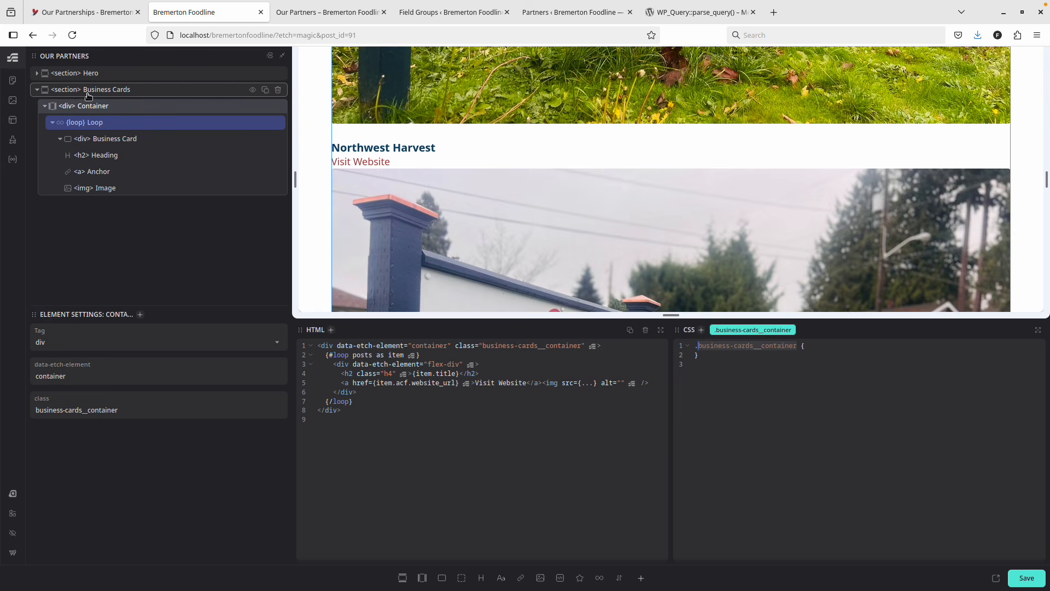
left_click(153, 93)
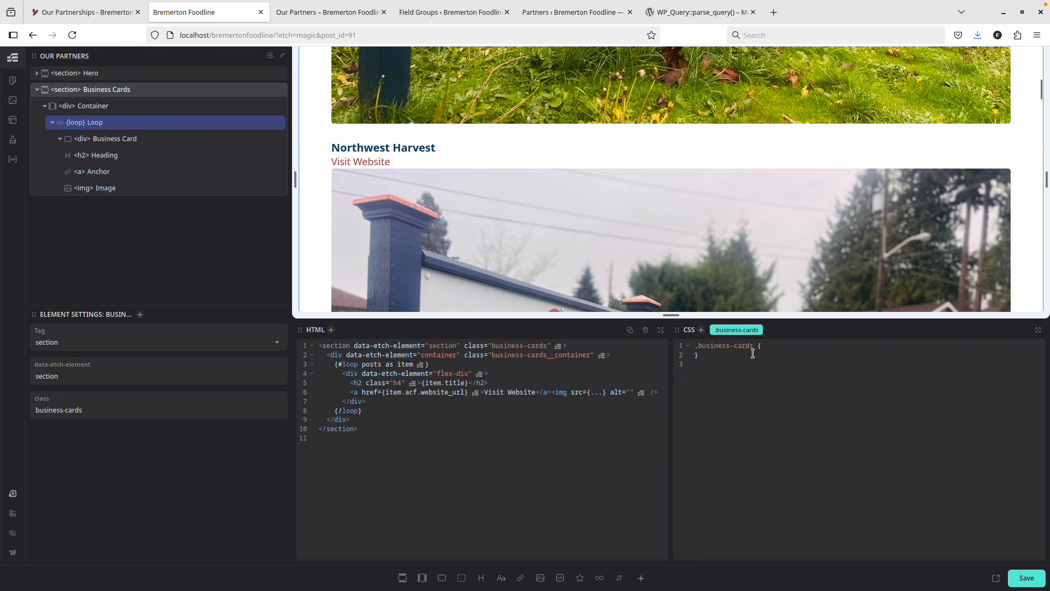
left_click(784, 349)
key("ctrl+v")
key("ctrl+z")
type("&__container")
Give &__container display: grid, grid-template-columns 1fr 1fr 1fr and gap var(--space-m).
type("ispl")
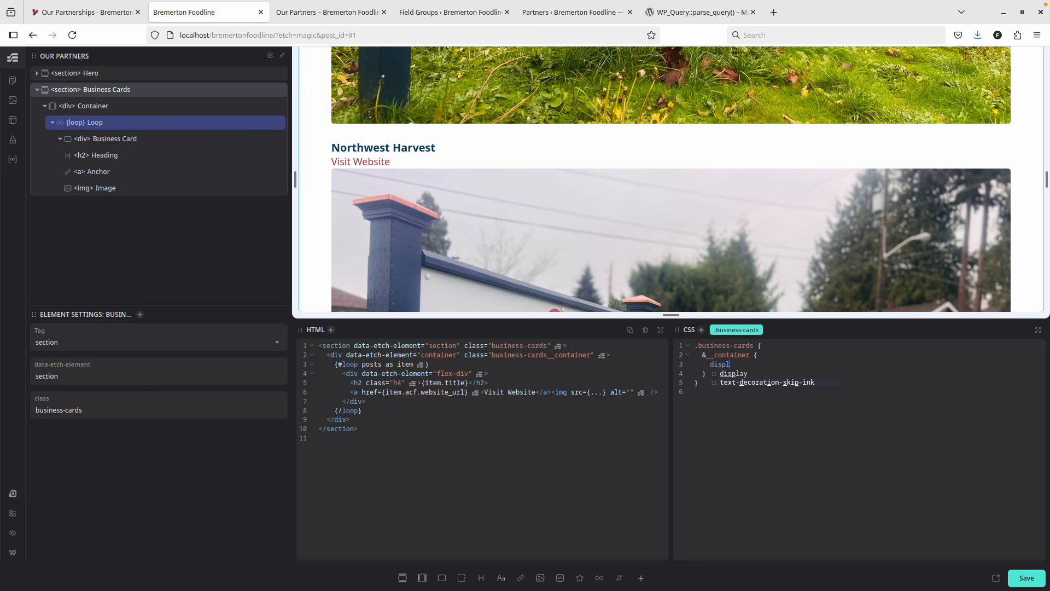
type("ay: grid;     ")
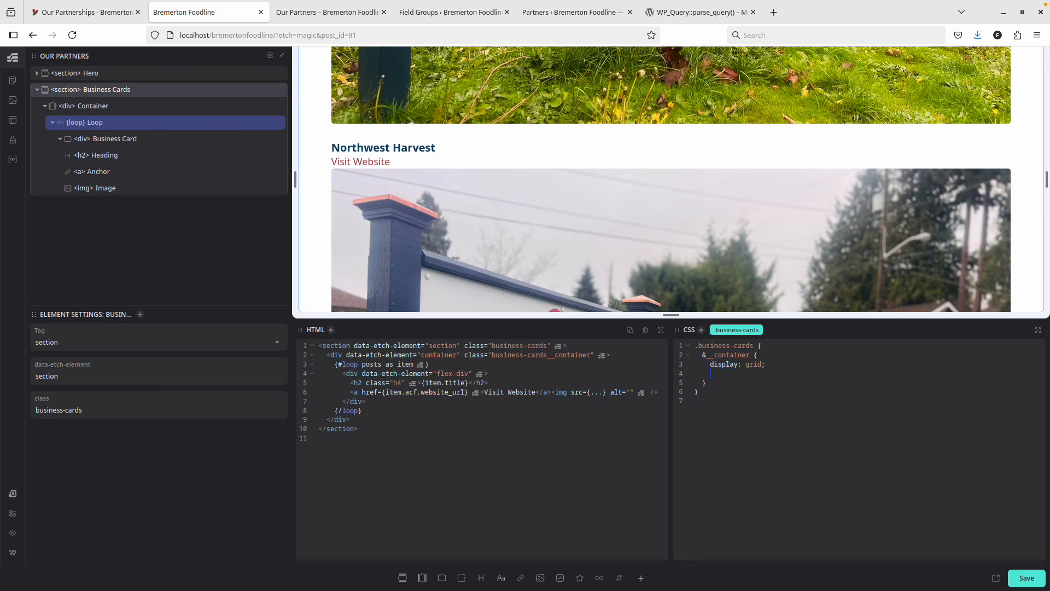
type("grid-")
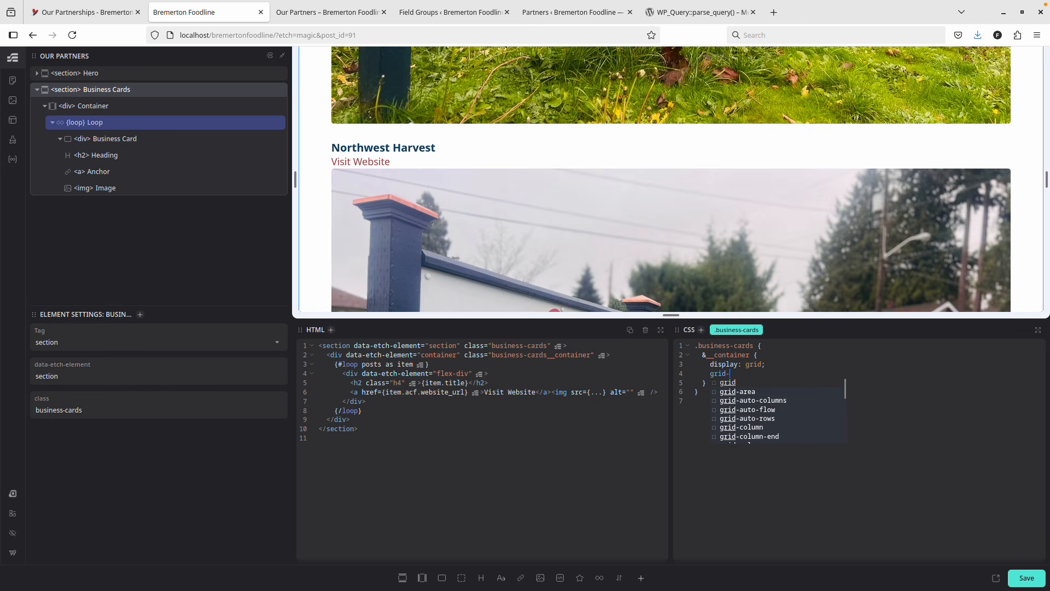
type("template-column")
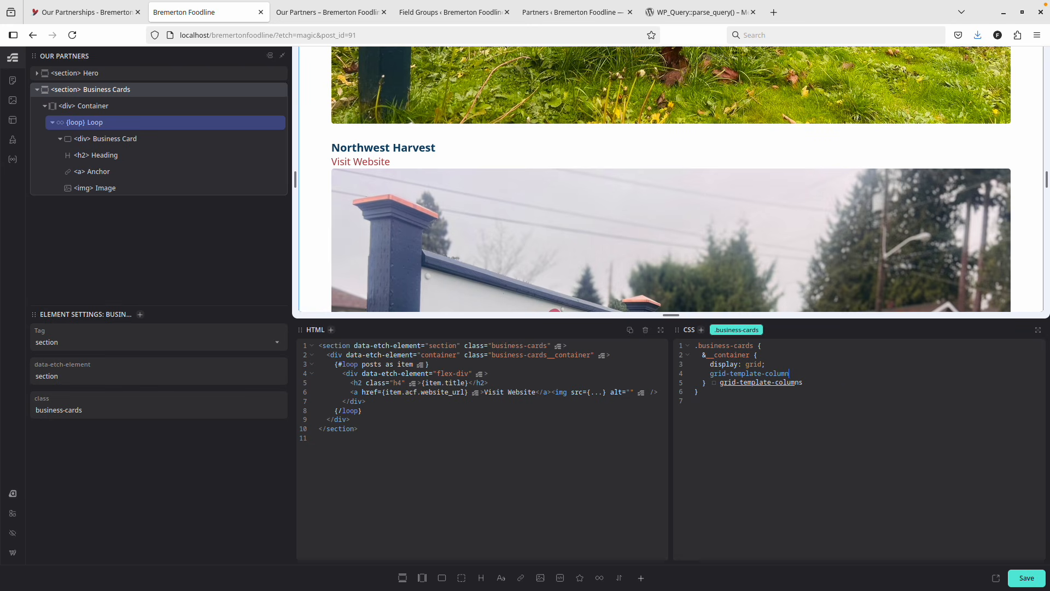
type("s: ")
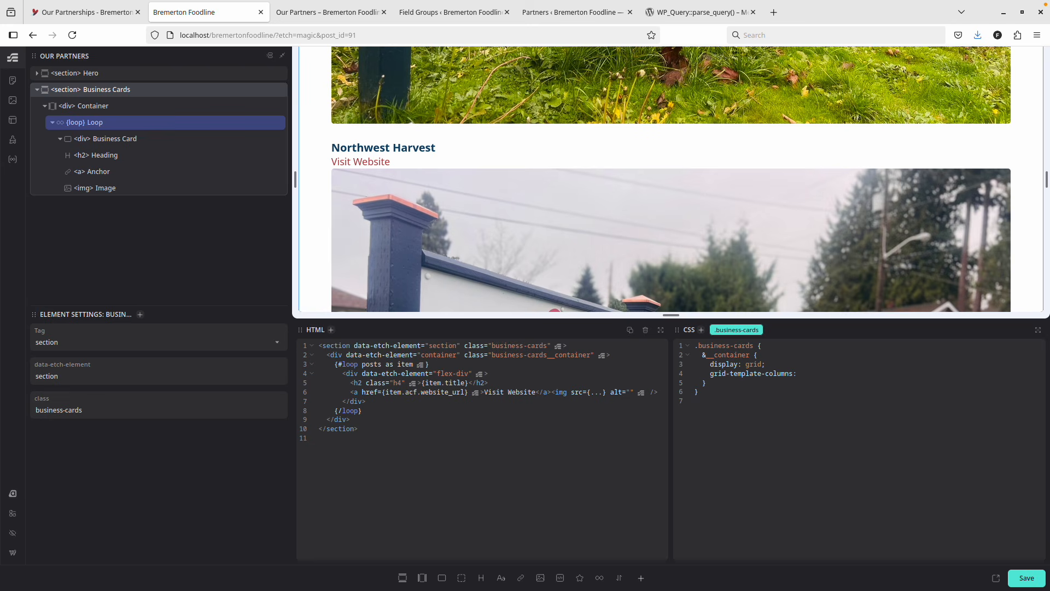
type("1fr 1fr 1fr;")
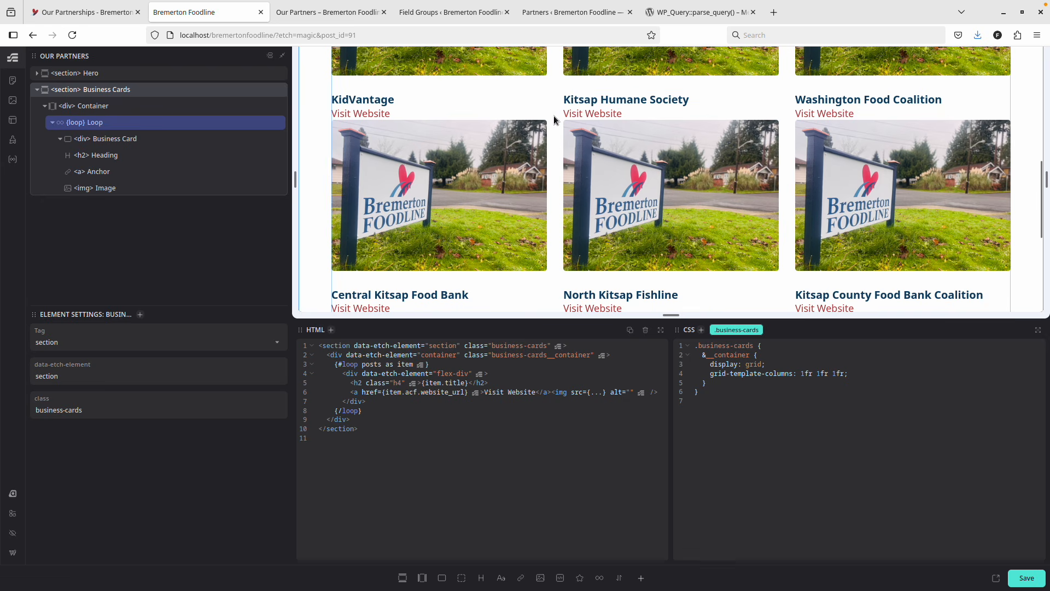
scroll(554, 116, "up", 3)
scroll(585, 176, "down", 3)
type("gap: ")
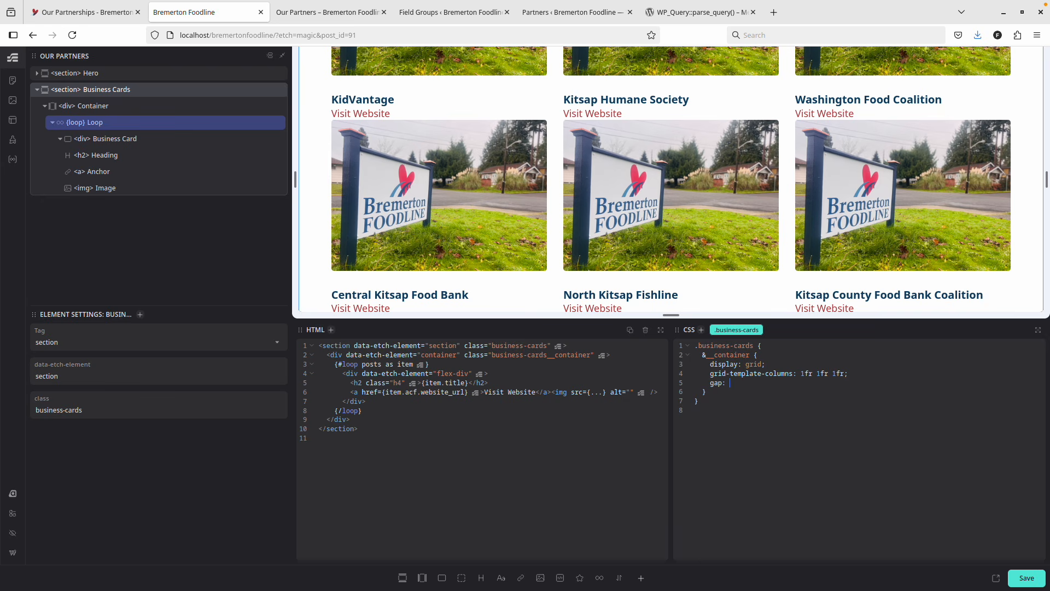
type("--space-m")
key("Return")
Search DuckDuckGo for 'grid gap' and read the results, then return to the editor.
left_click(708, 13)
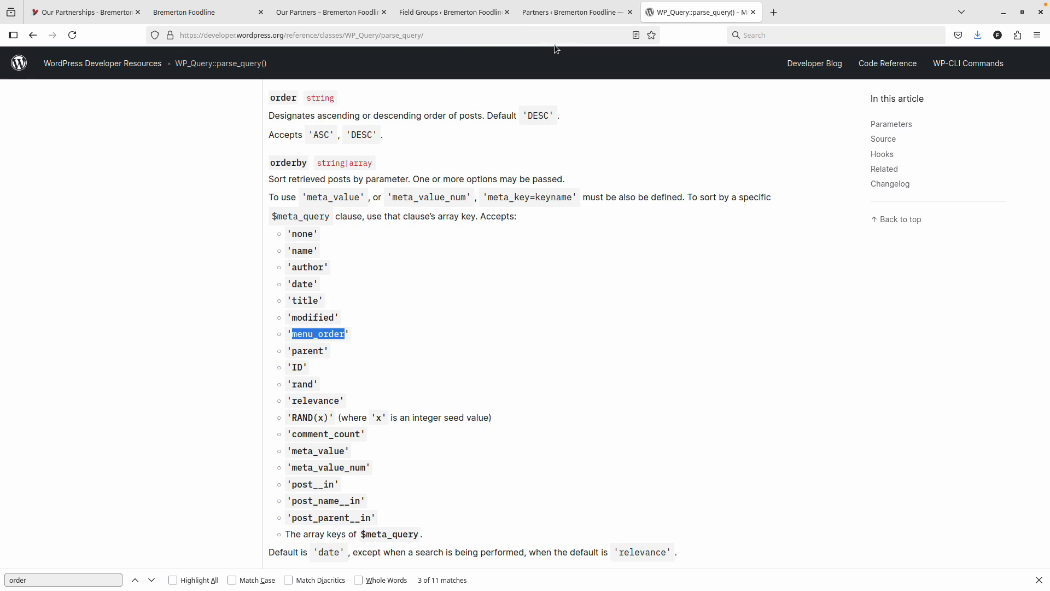
left_click(496, 35)
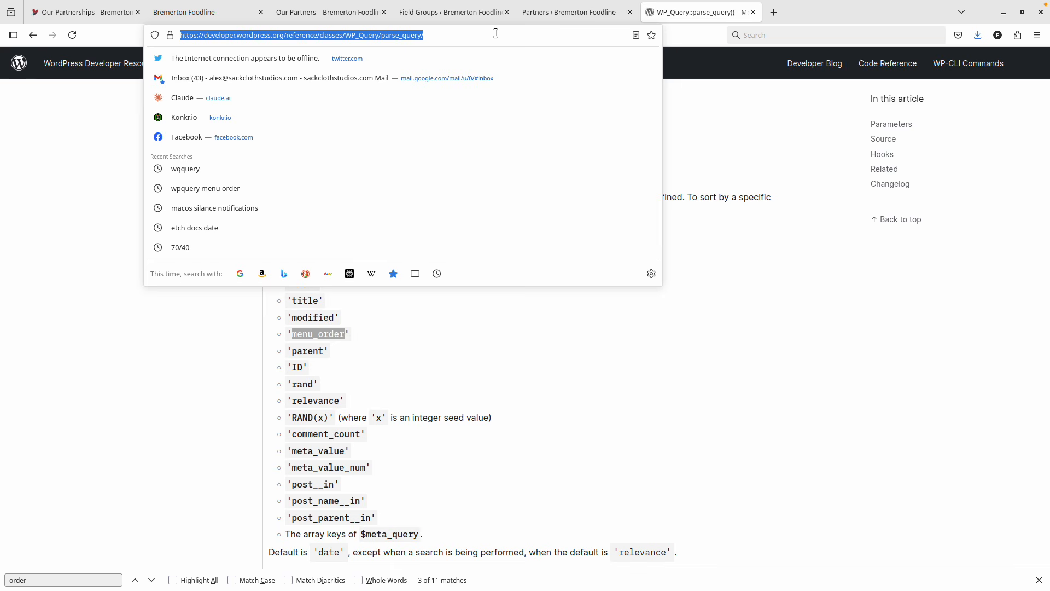
type("grid gap")
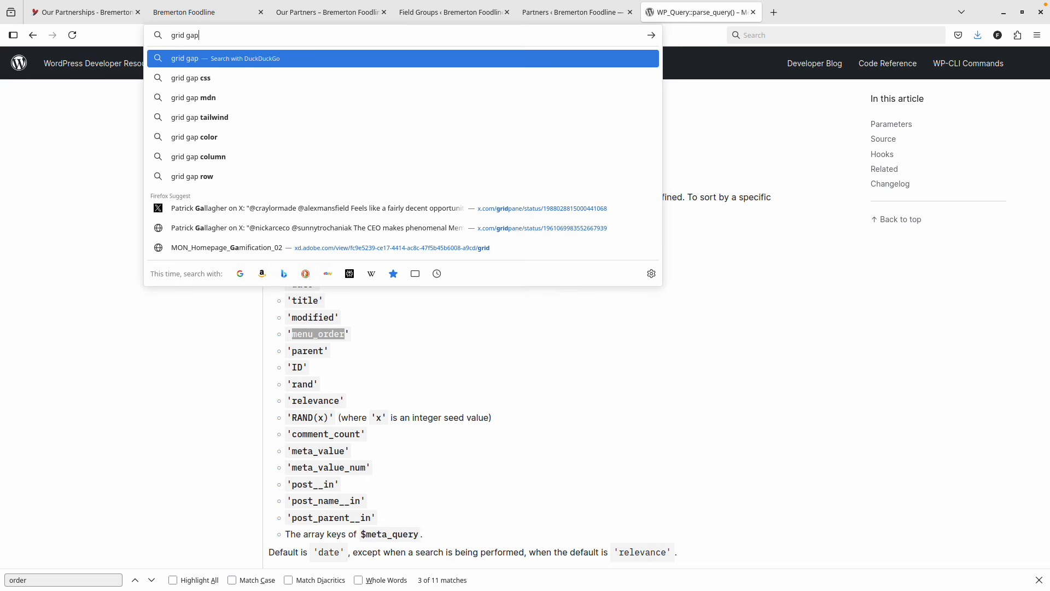
key("Return")
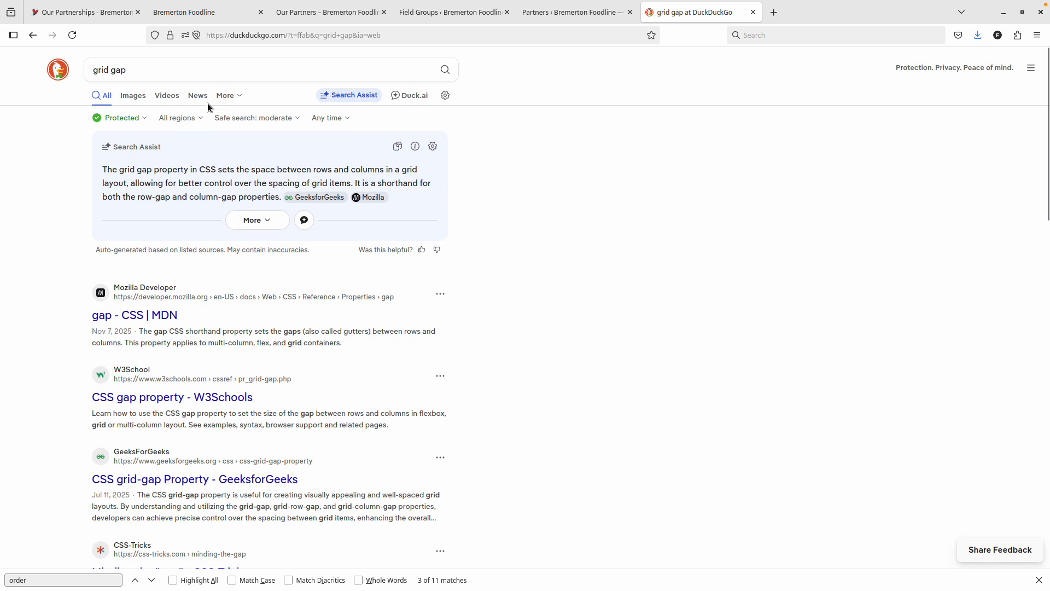
left_click(168, 12)
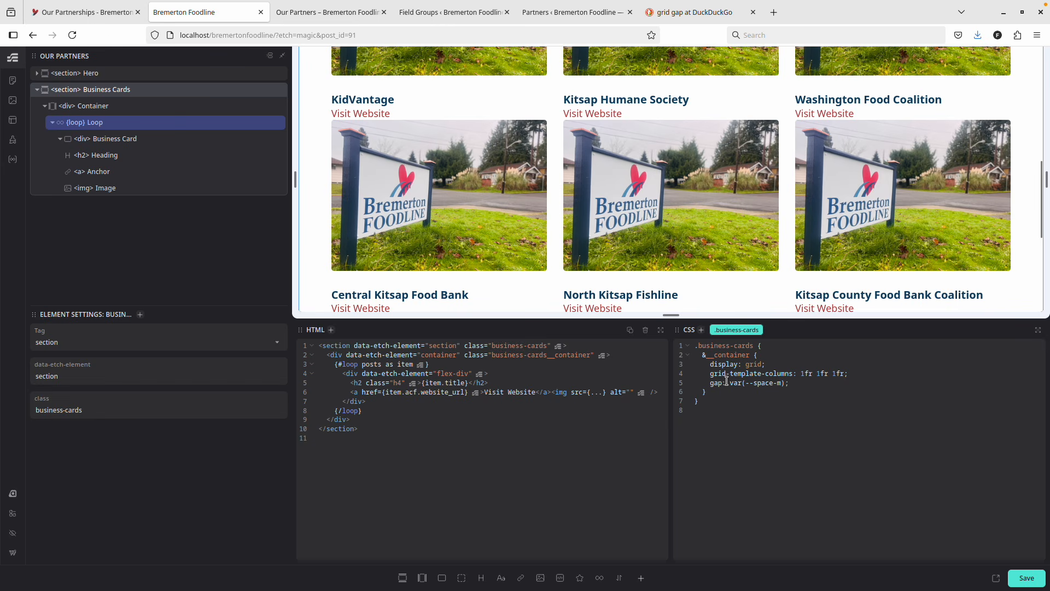
Change the grid's gap line to row-gap: var(--space-m) and save the page.
left_click(711, 383)
type("rwo")
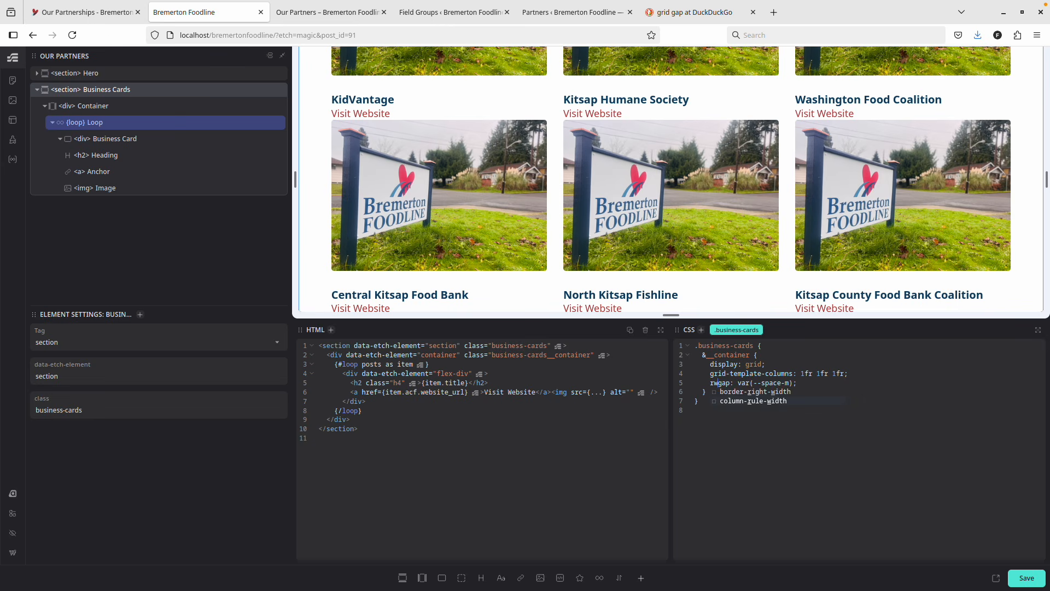
key("BackSpace")
key("BackSpace")
type("ow")
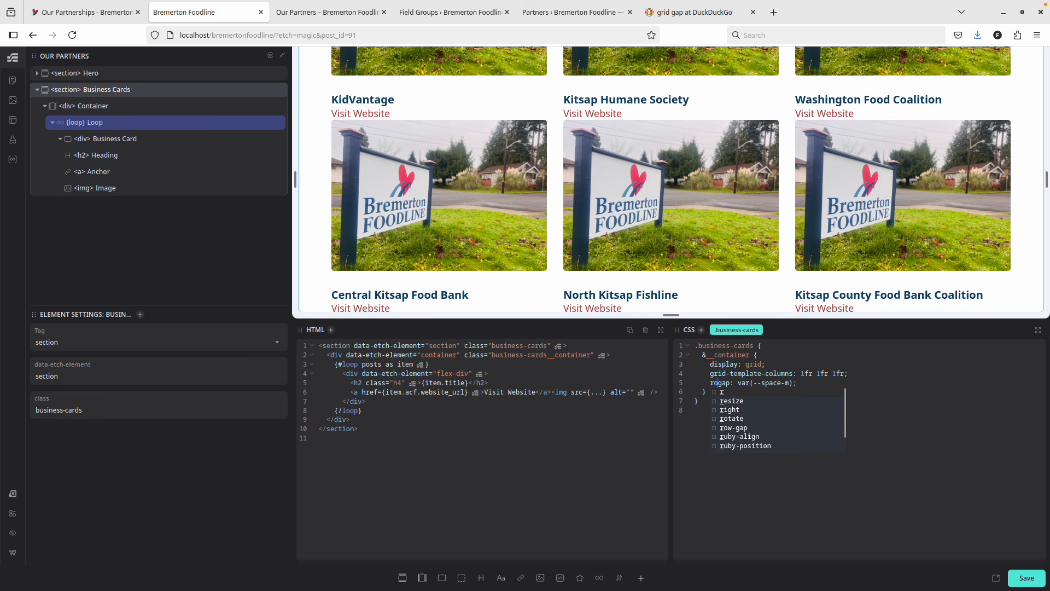
type("-")
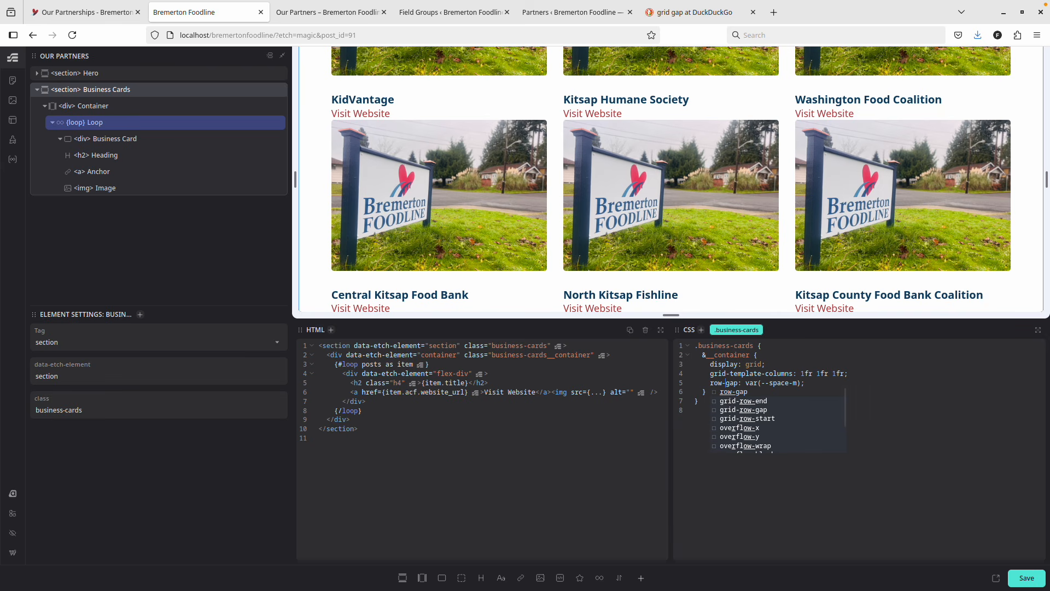
left_click(914, 394)
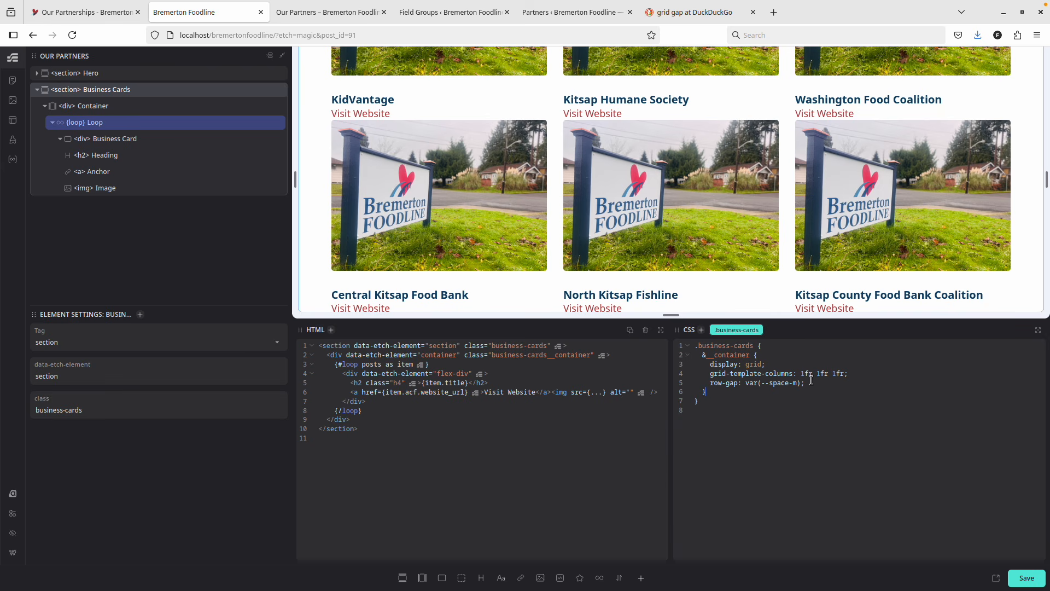
left_click(785, 364)
left_click(1026, 577)
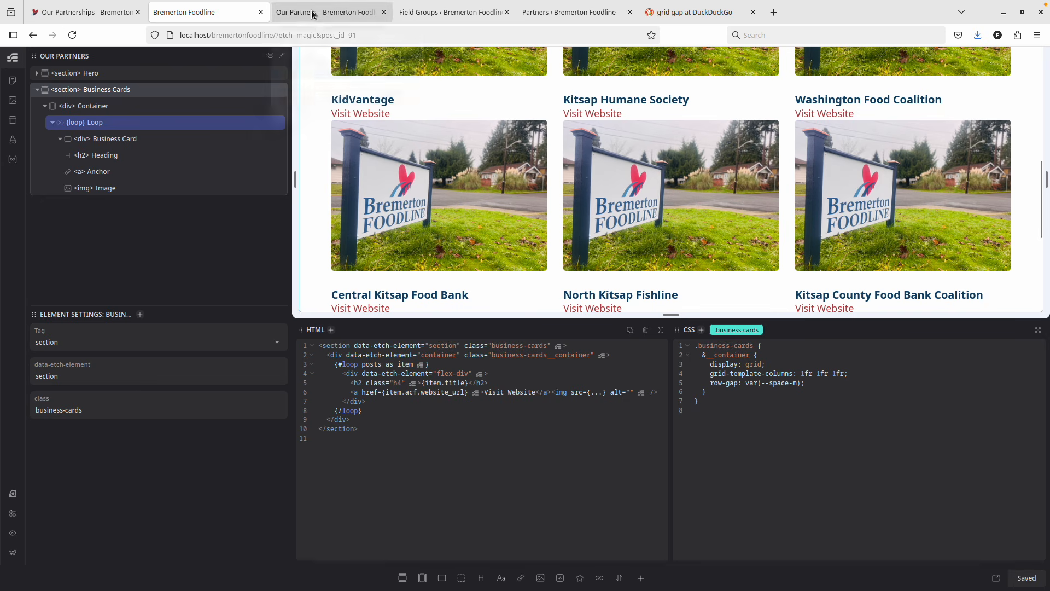
Check the live partners page, reload the Etch editor, and compare the two layouts.
left_click(312, 13)
scroll(434, 246, "down", 3)
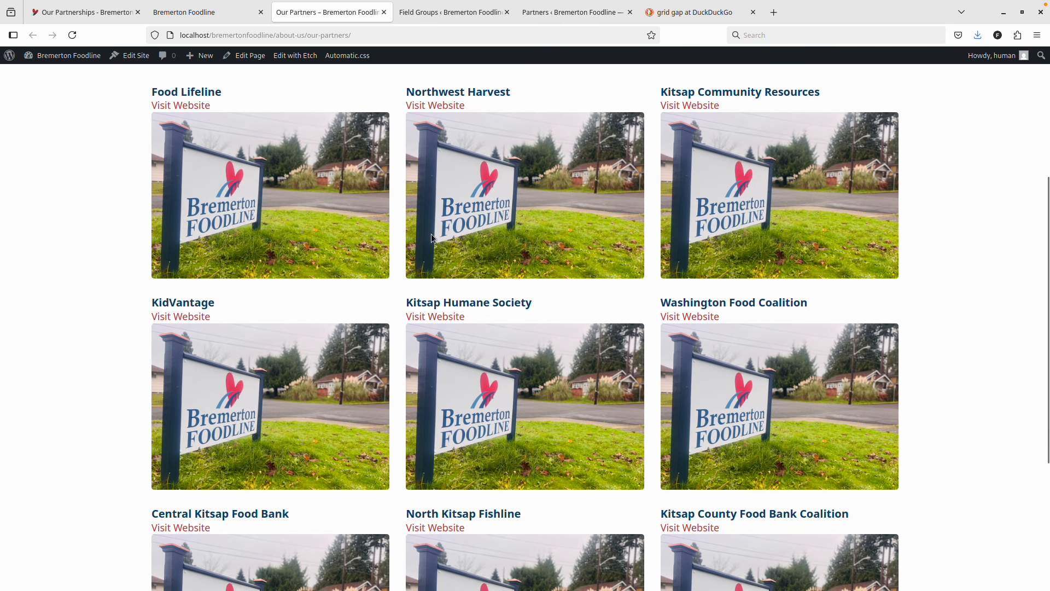
key("ctrl+Page_Up")
key("ctrl+r")
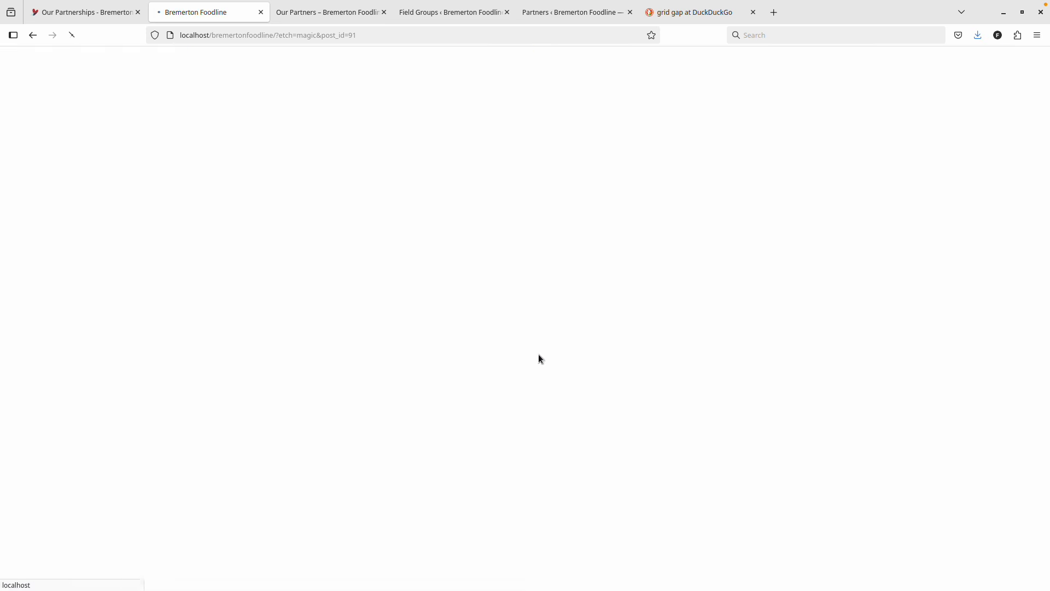
scroll(648, 347, "down", 3)
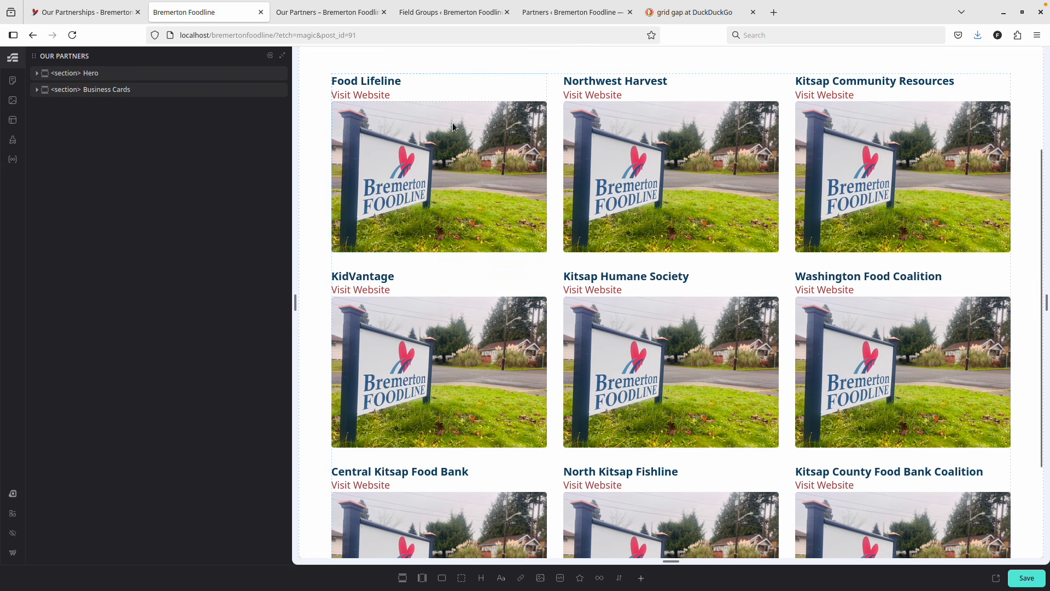
scroll(510, 179, "up", 3)
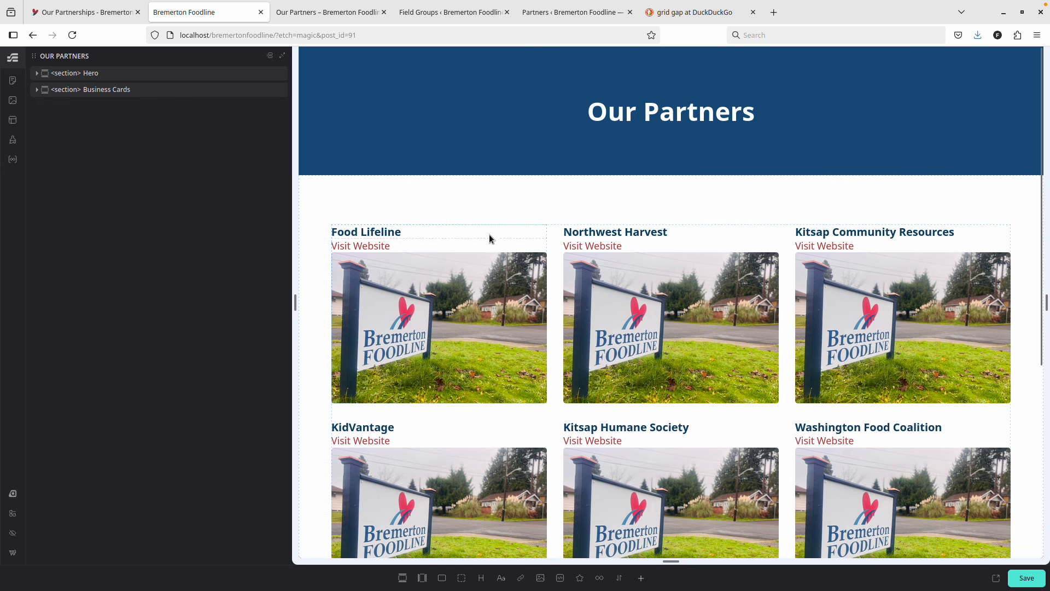
scroll(519, 280, "down", 2)
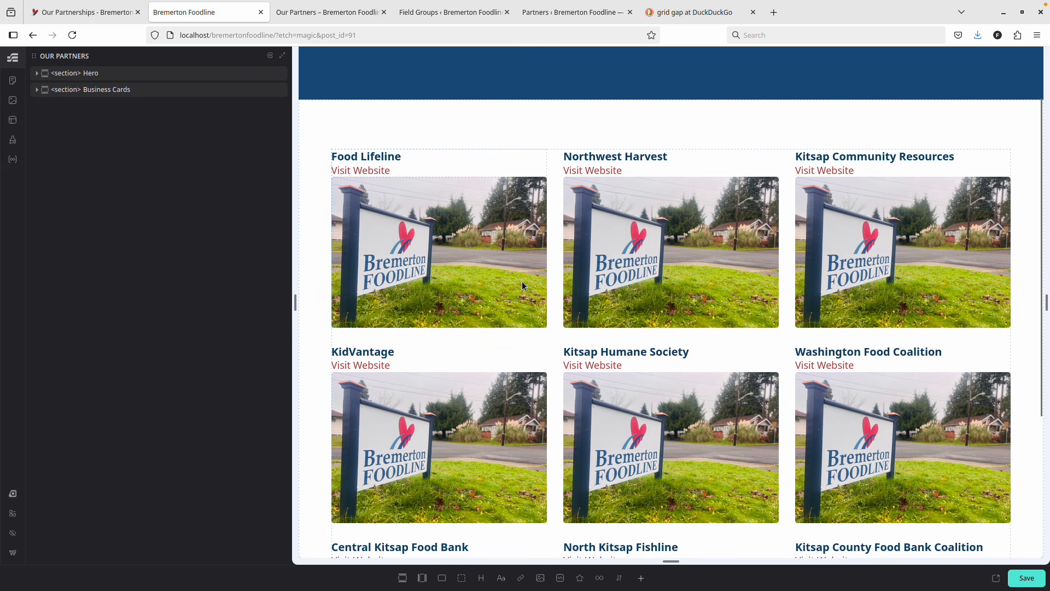
left_click(323, 15)
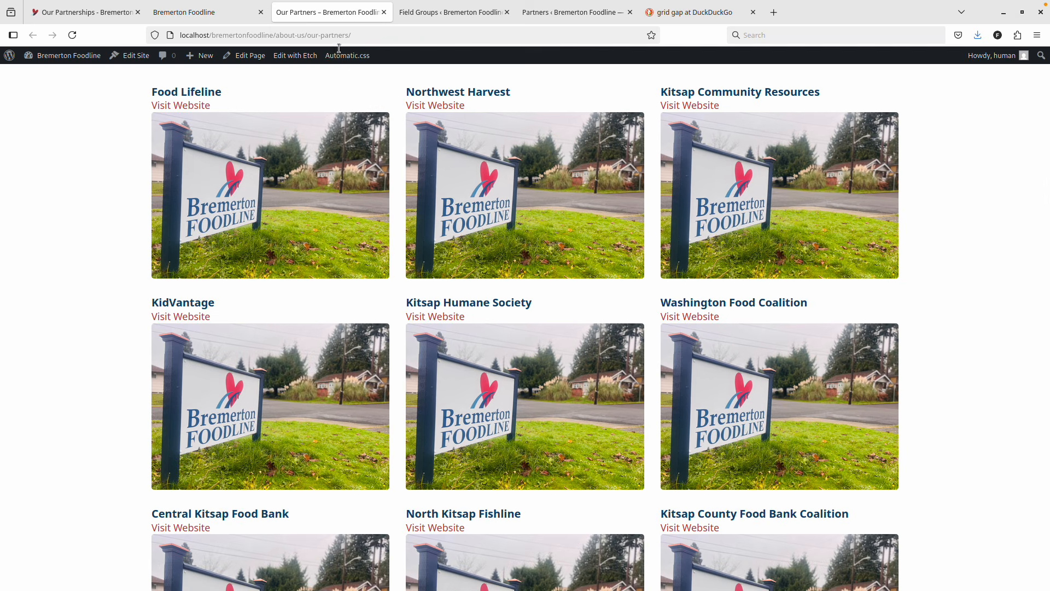
left_click(211, 17)
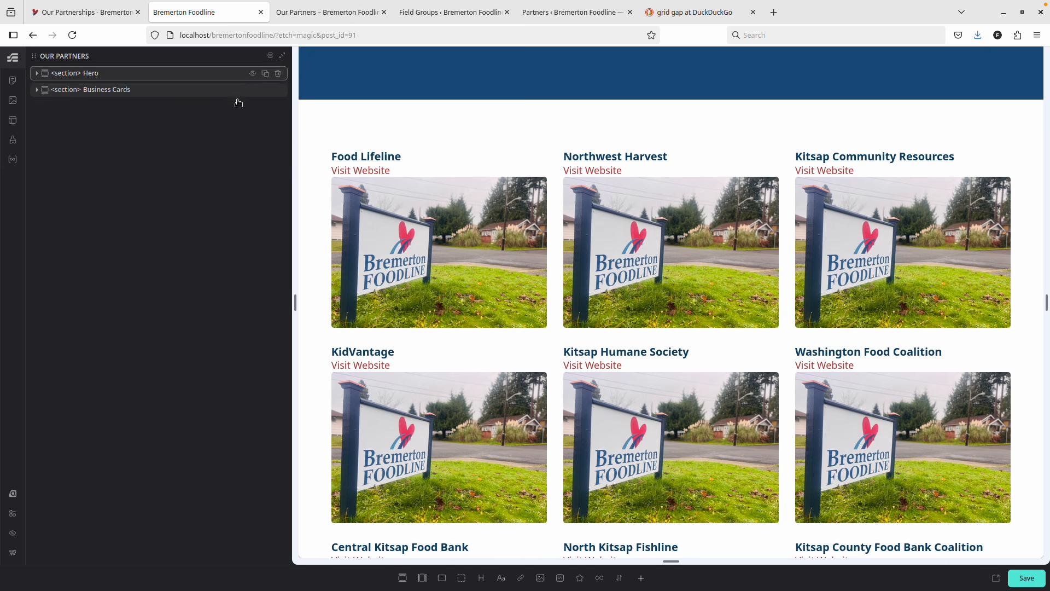
Generate BEM classes for the Business Card and its heading, link and image.
left_click(37, 90)
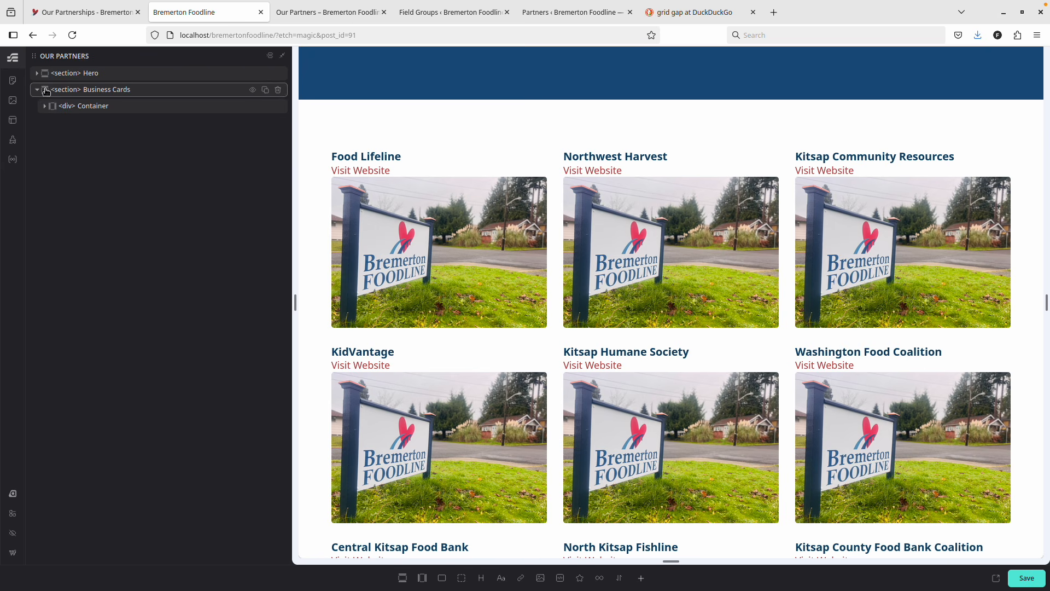
left_click(86, 106)
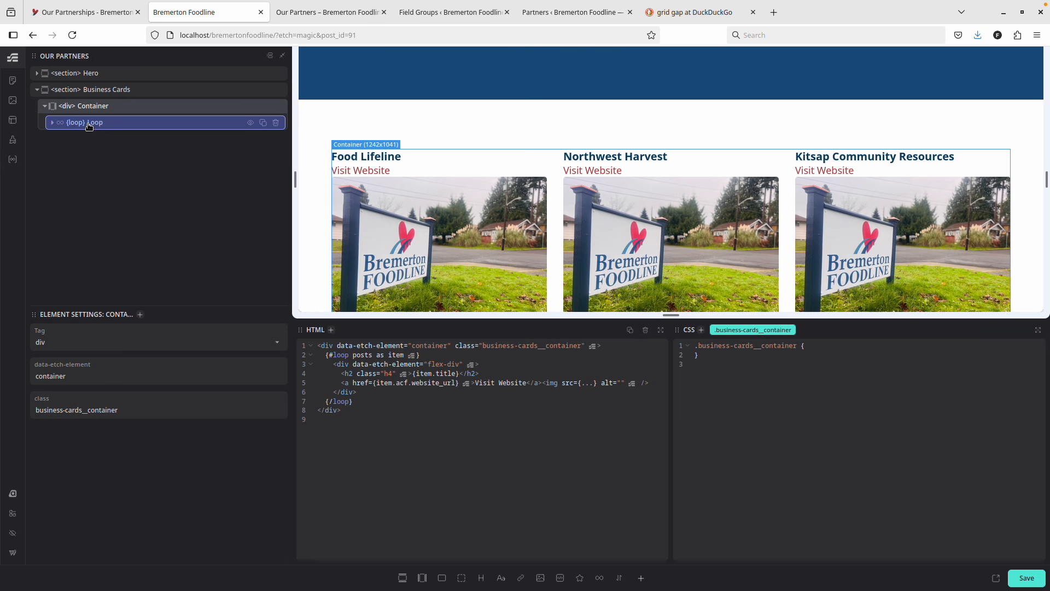
left_click(69, 123)
left_click(61, 139)
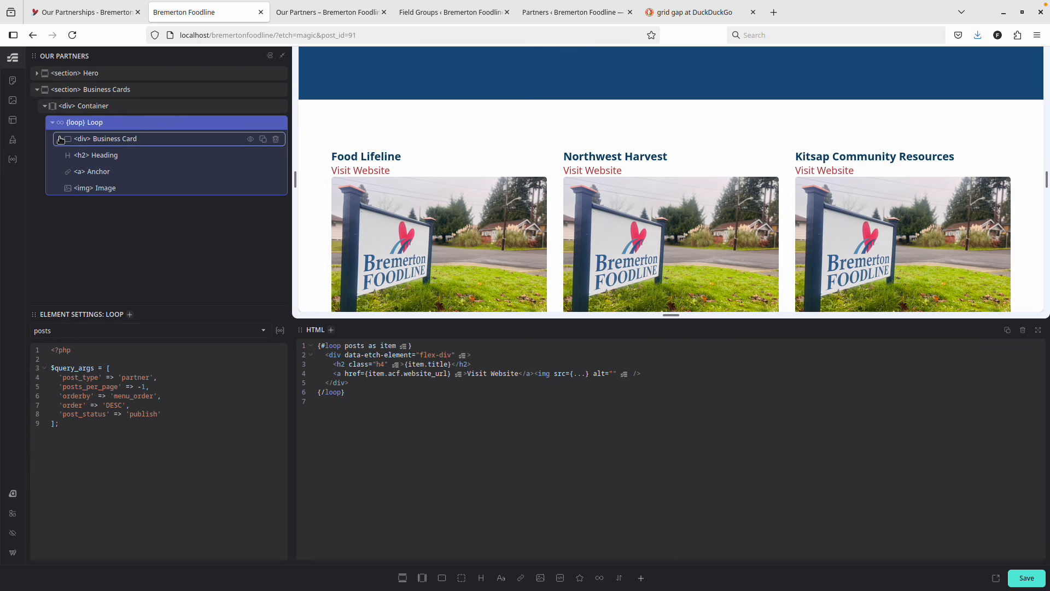
left_click(104, 155)
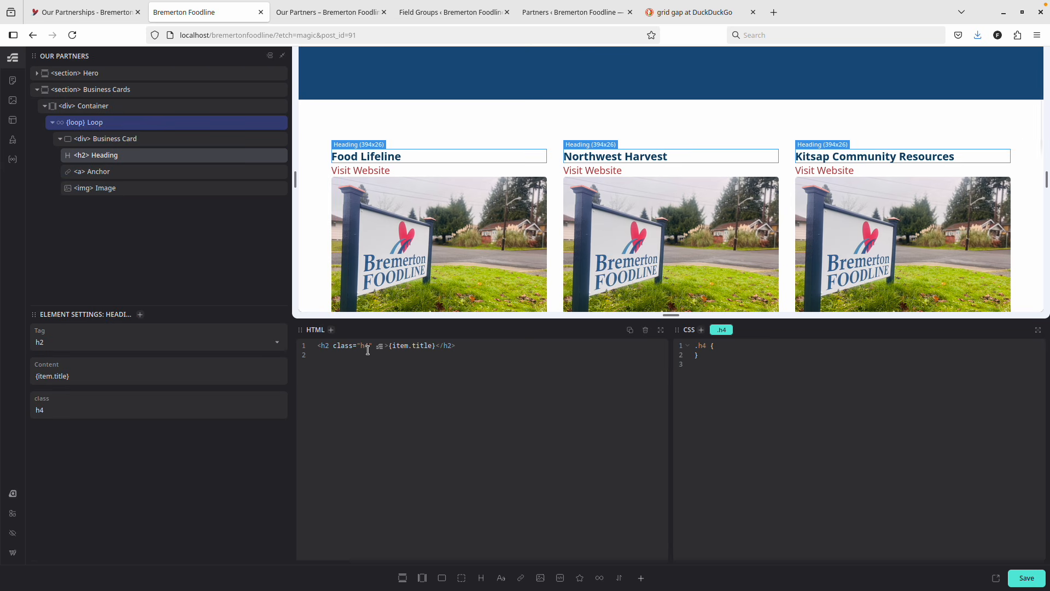
left_click(122, 139)
right_click(124, 140)
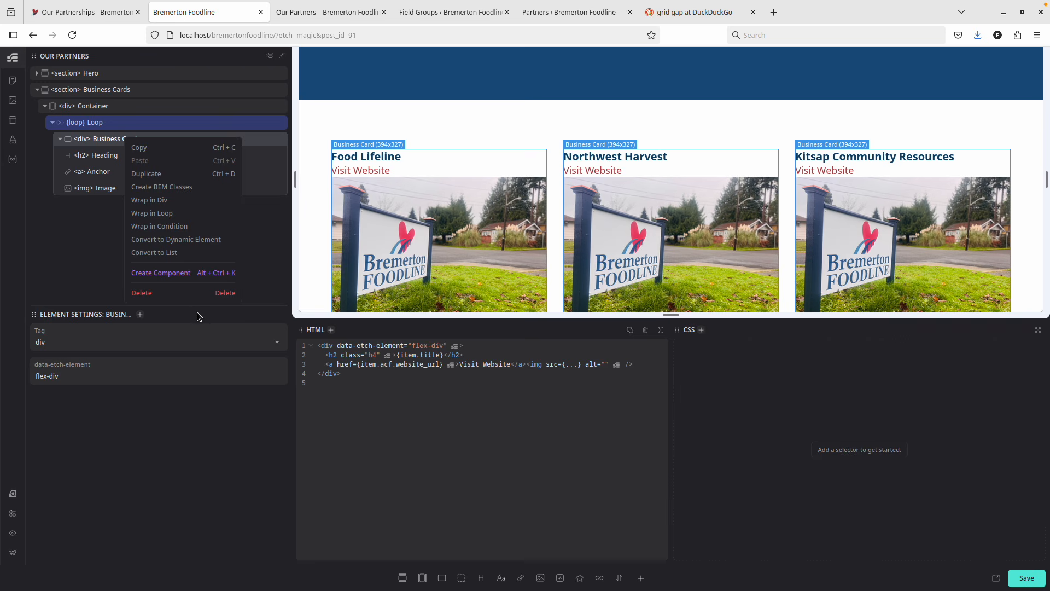
left_click(160, 186)
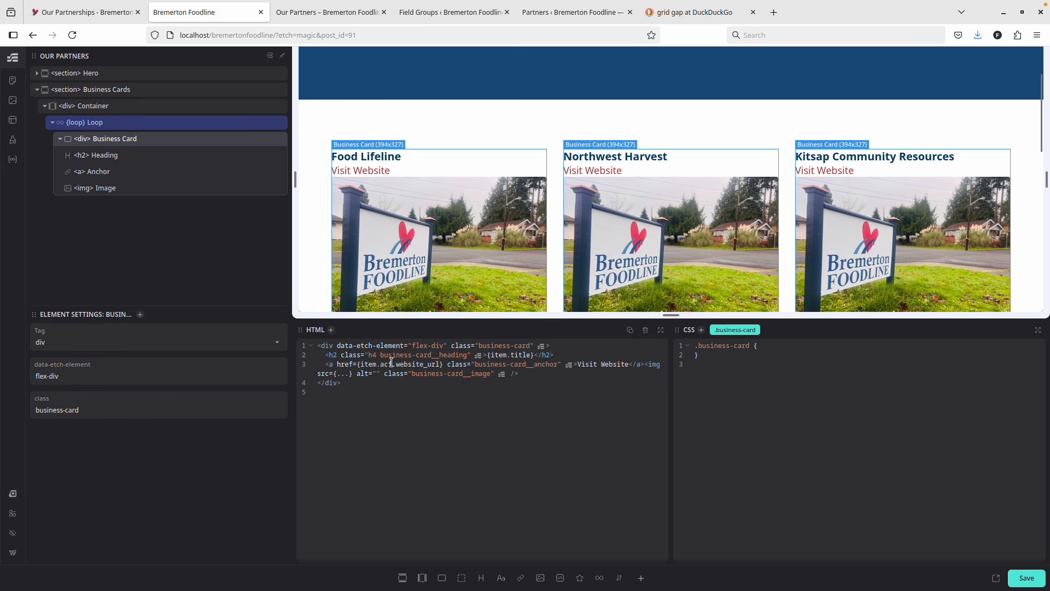
Add '&__image { order: -1; }' inside the .business-card rule to put images on top.
left_click_drag(381, 355, 469, 356)
left_click(470, 360)
key("Return")
type("&__image {     ord")
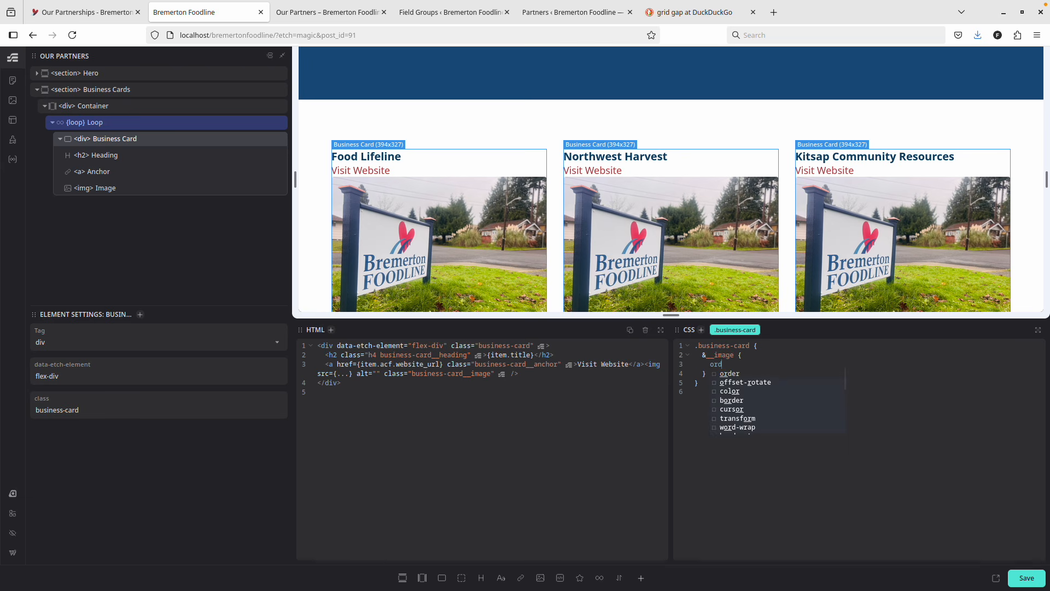
type("er: -1;")
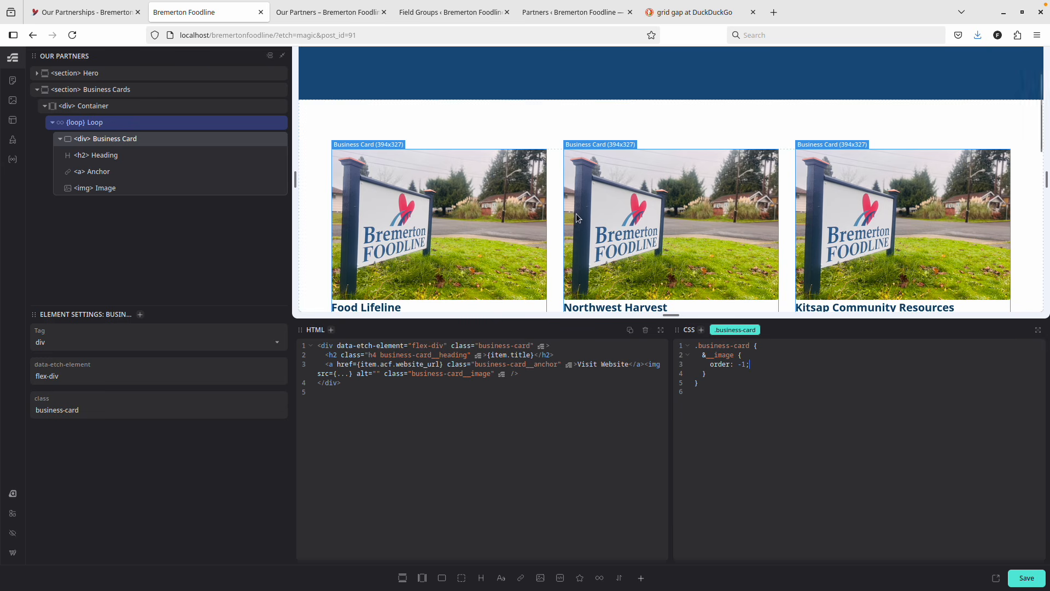
scroll(579, 218, "down", 3)
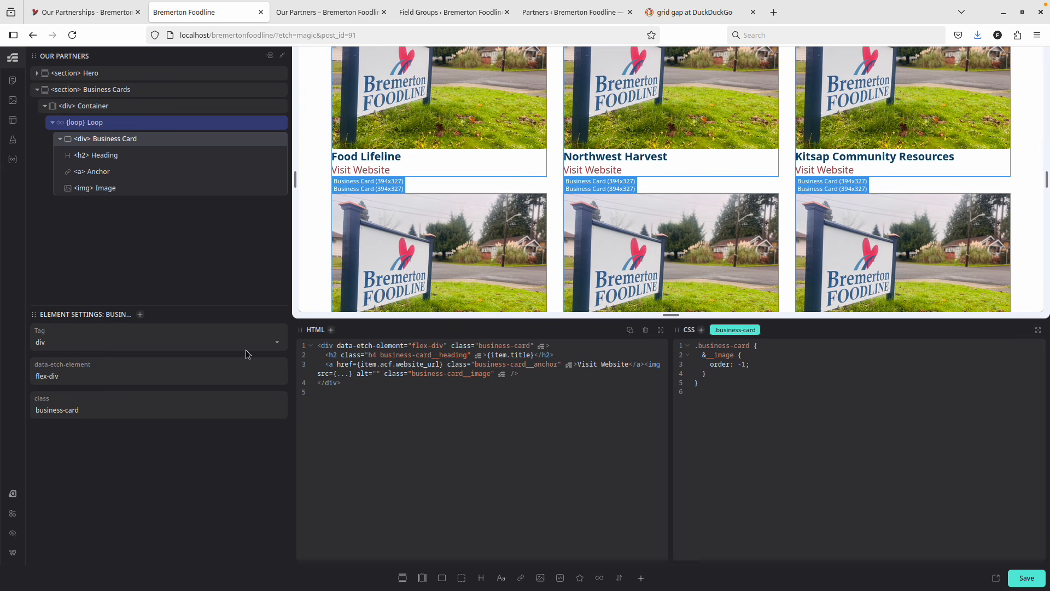
left_click(146, 173)
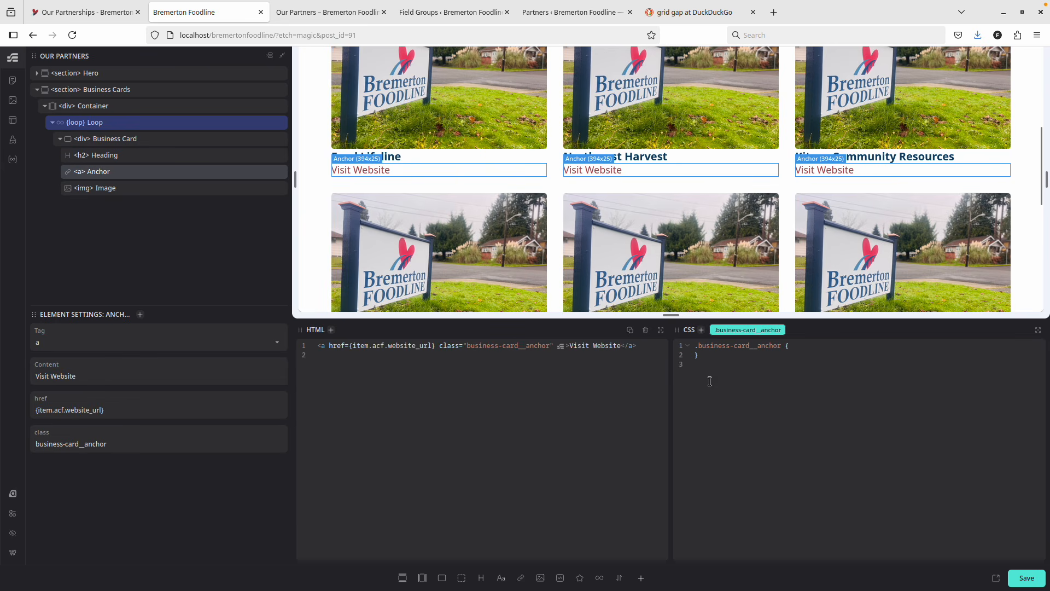
Add the clickable-parent class to the Visit Website link, save, and reload the live page.
left_click(701, 330)
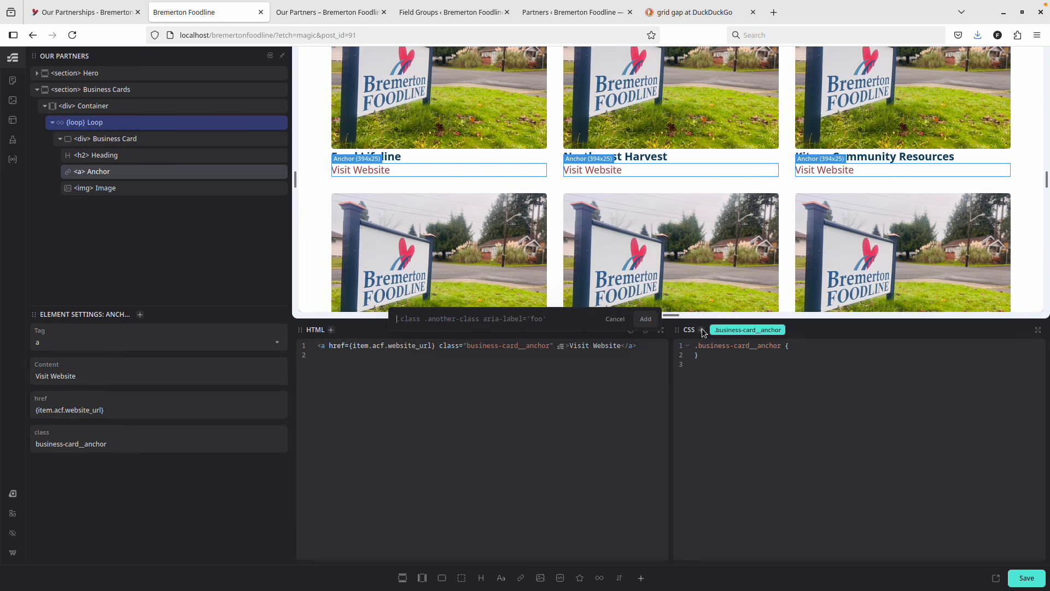
type(".clickable-parent")
key("Return")
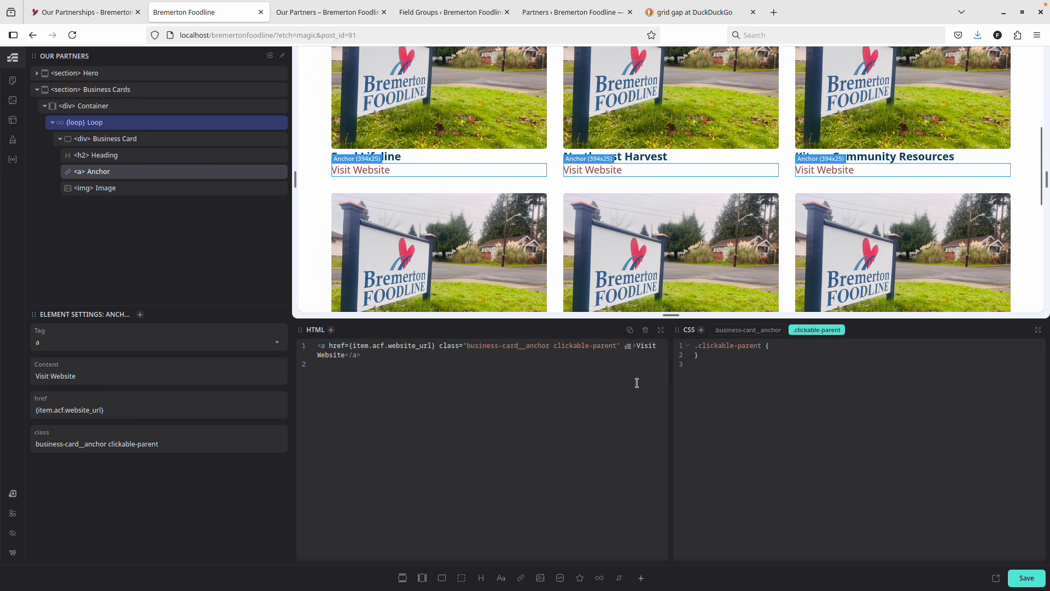
left_click(1026, 582)
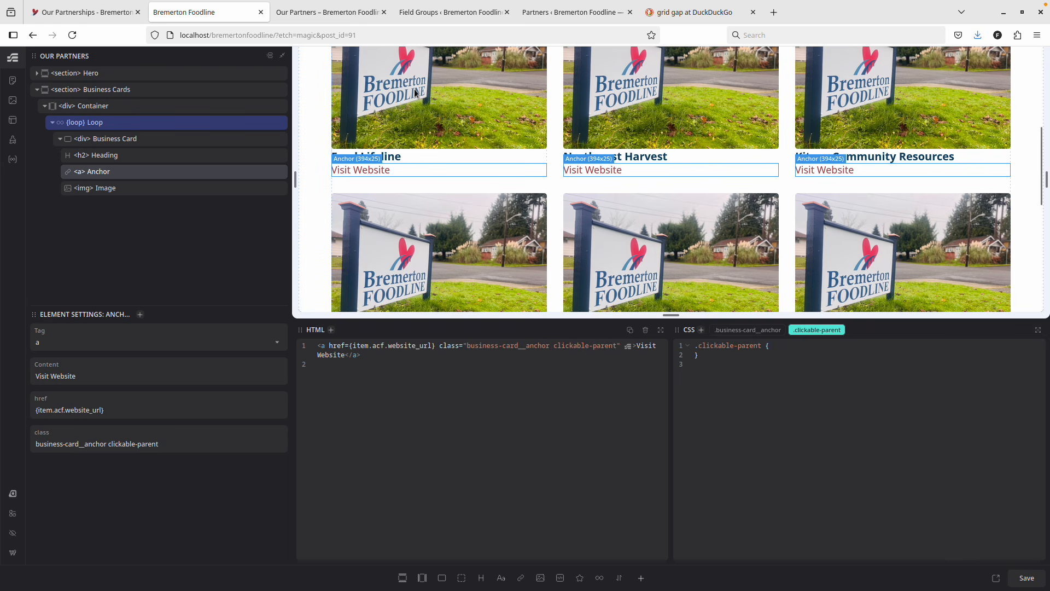
left_click(344, 16)
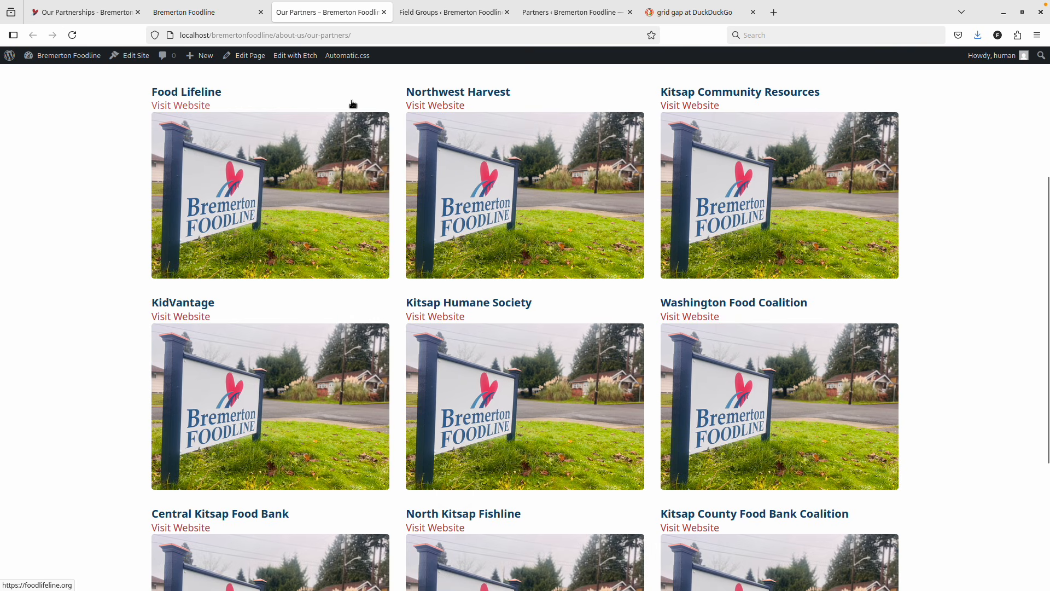
key("ctrl+r")
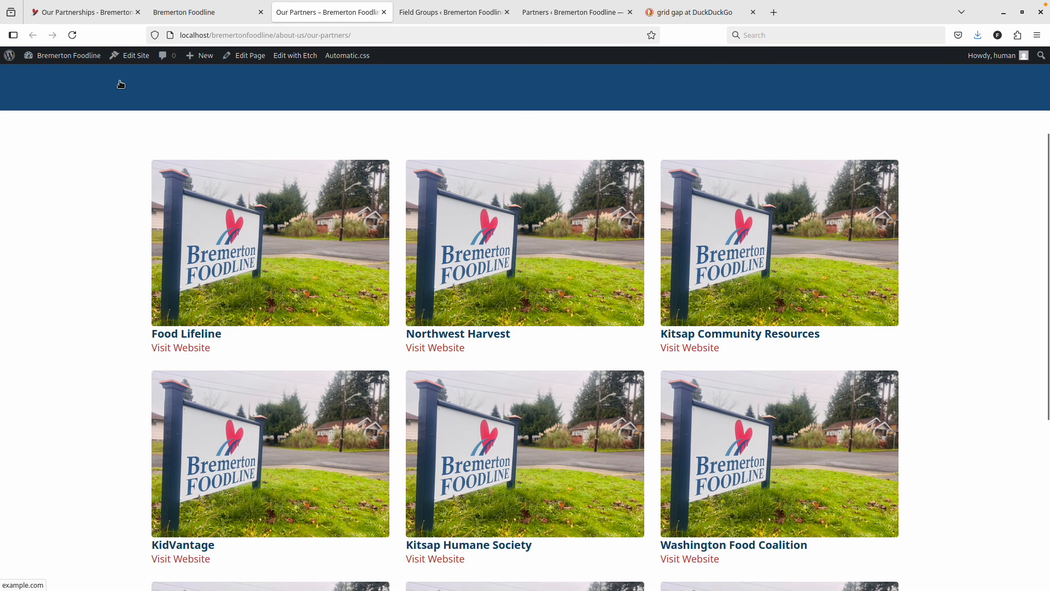
Go back to the Our Partners editor and select the Business Card container.
left_click(187, 13)
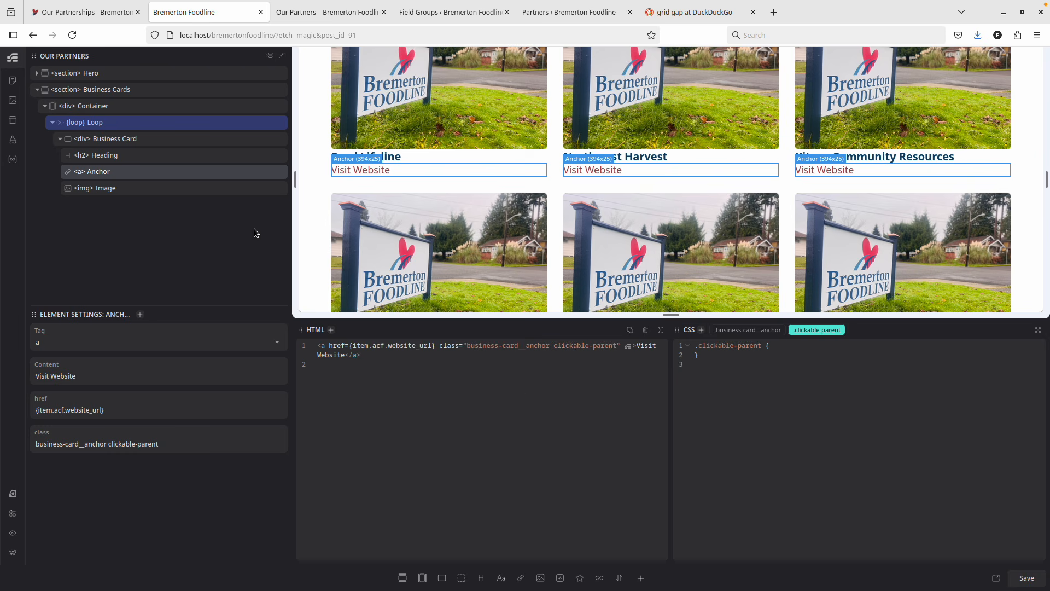
left_click(157, 140)
Add a 'display: relative;' declaration to the .business-card rule and save.
key("Return")
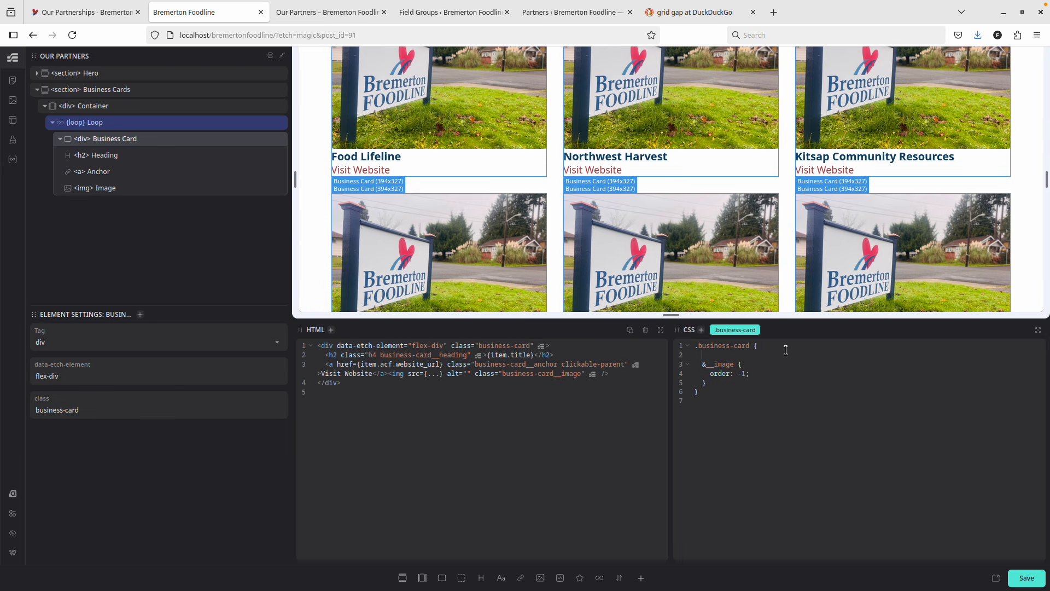
type("displ")
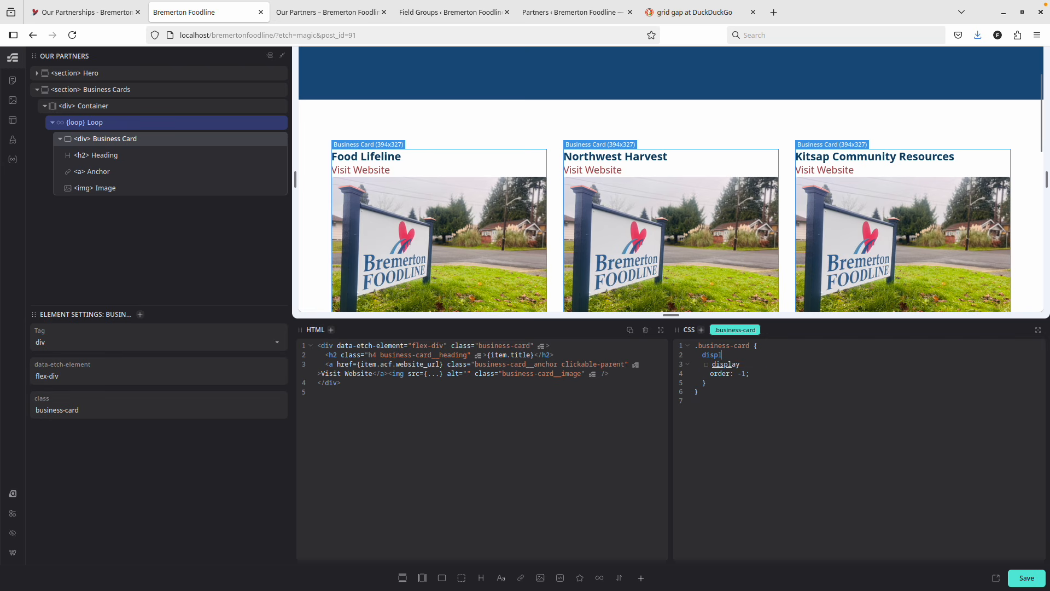
type("ay: relative;")
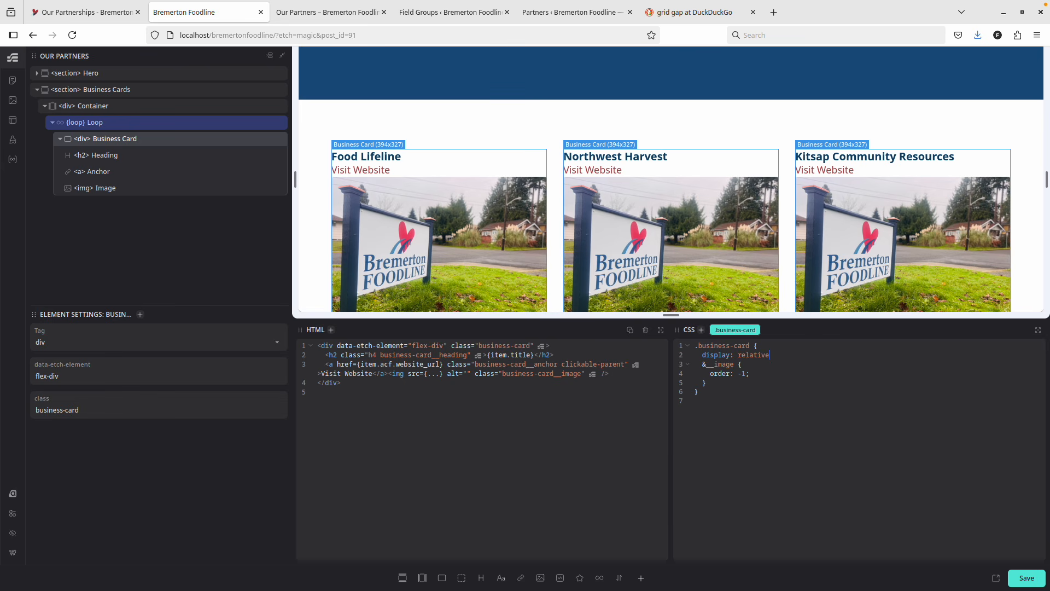
key("Return")
key("ctrl+s")
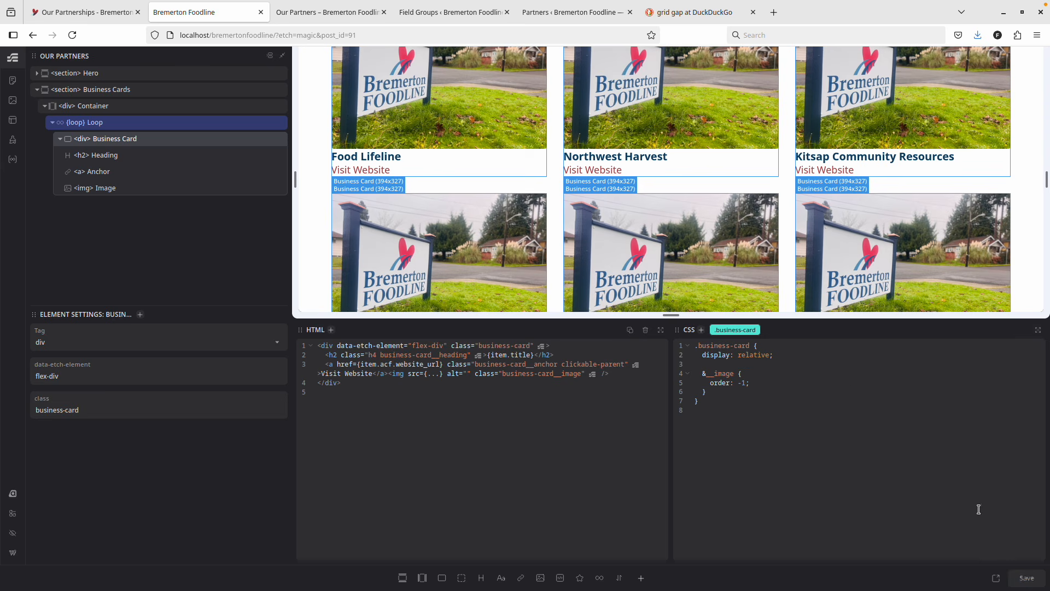
Test the Washington Food Coalition card link on the live page, then return to the editor.
key("ctrl+Tab")
left_click(841, 380)
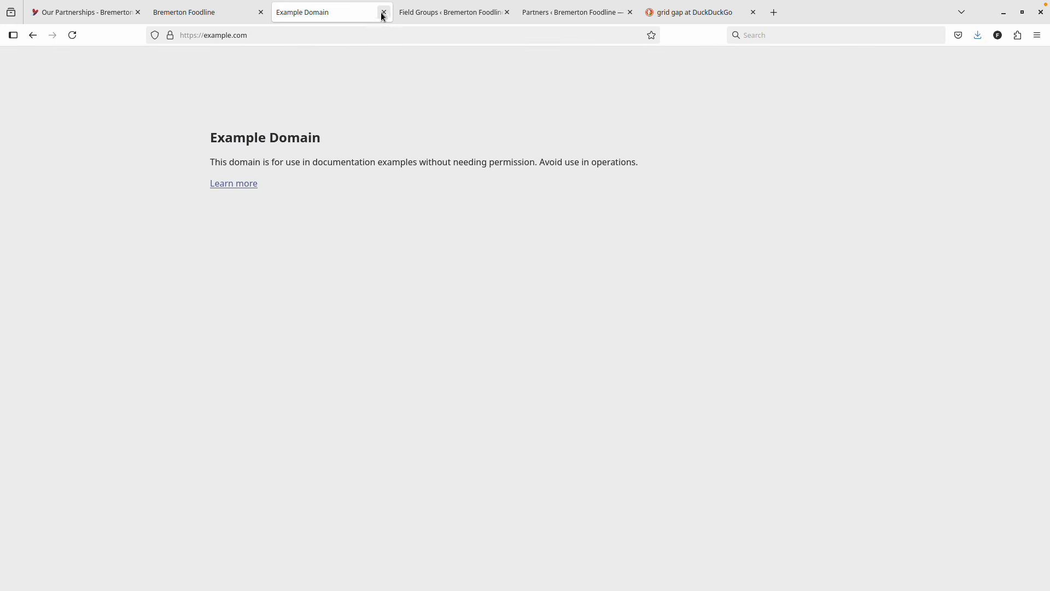
left_click(384, 12)
left_click(252, 12)
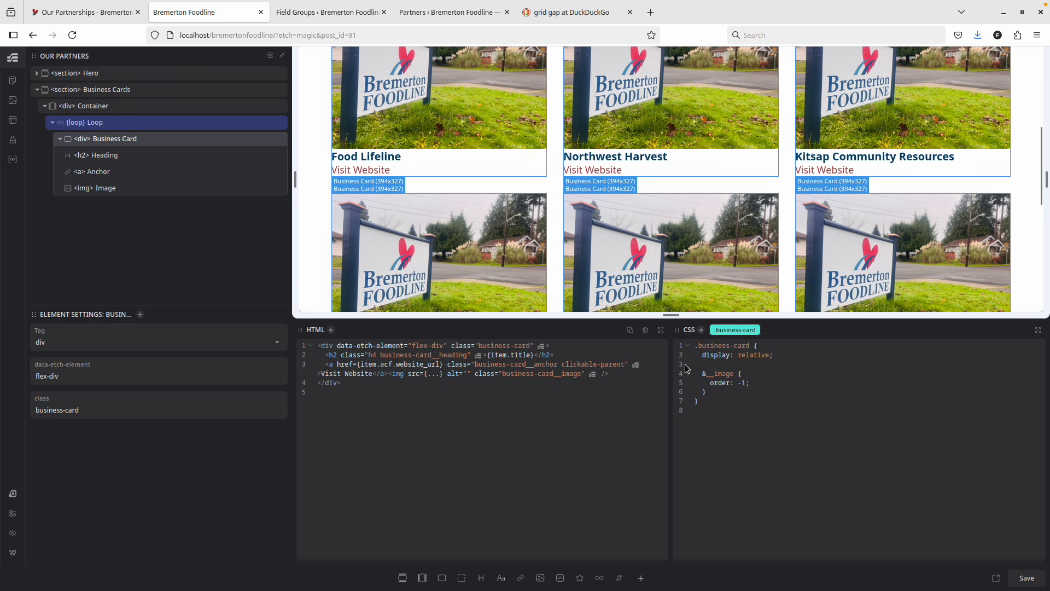
Change the declaration to position: relative, save, and open the live page tab.
double_click(710, 355)
type("position")
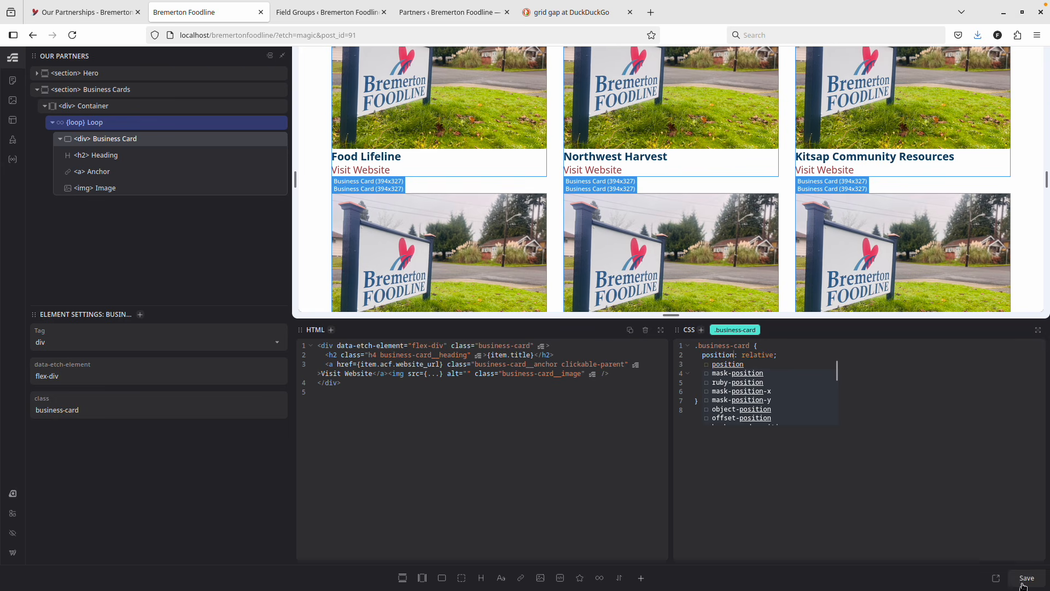
key("ctrl+Tab")
key("ctrl+shift+Tab")
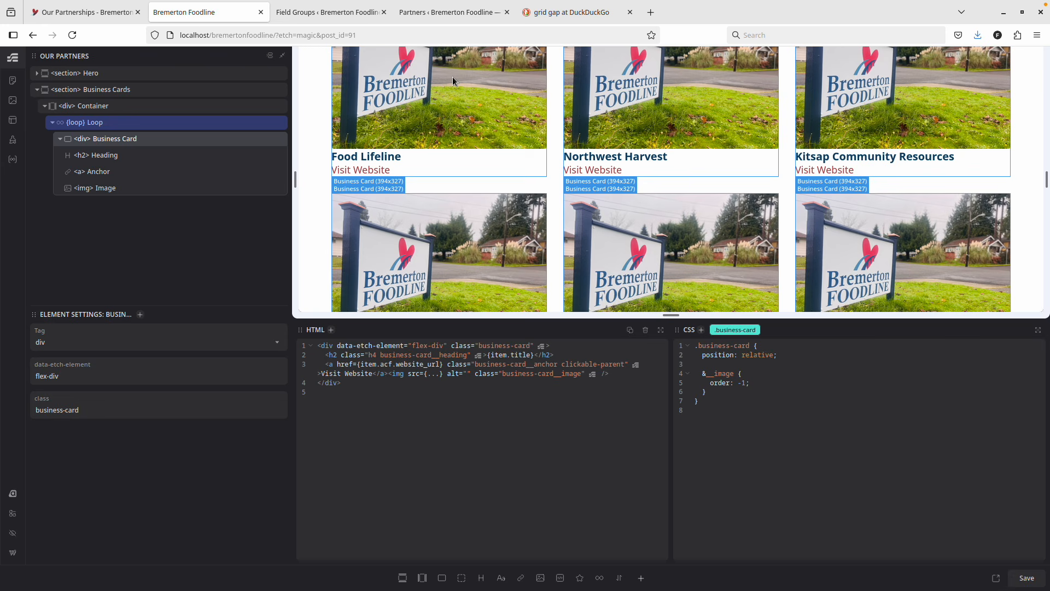
left_click(452, 76)
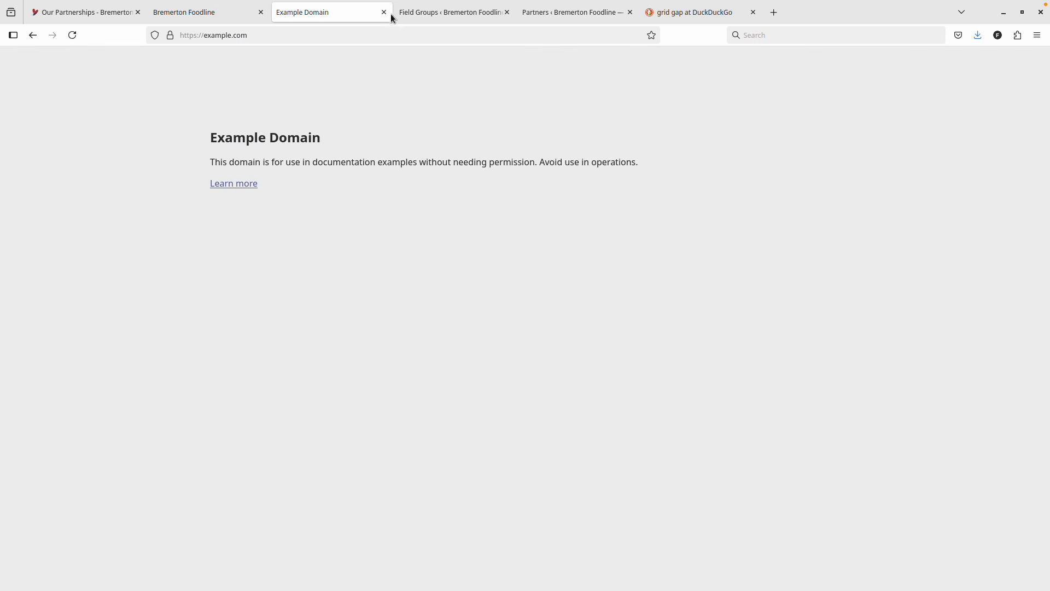
Go back from the Example Domain site to Our Partners, then reopen the Etch editor.
left_click(33, 35)
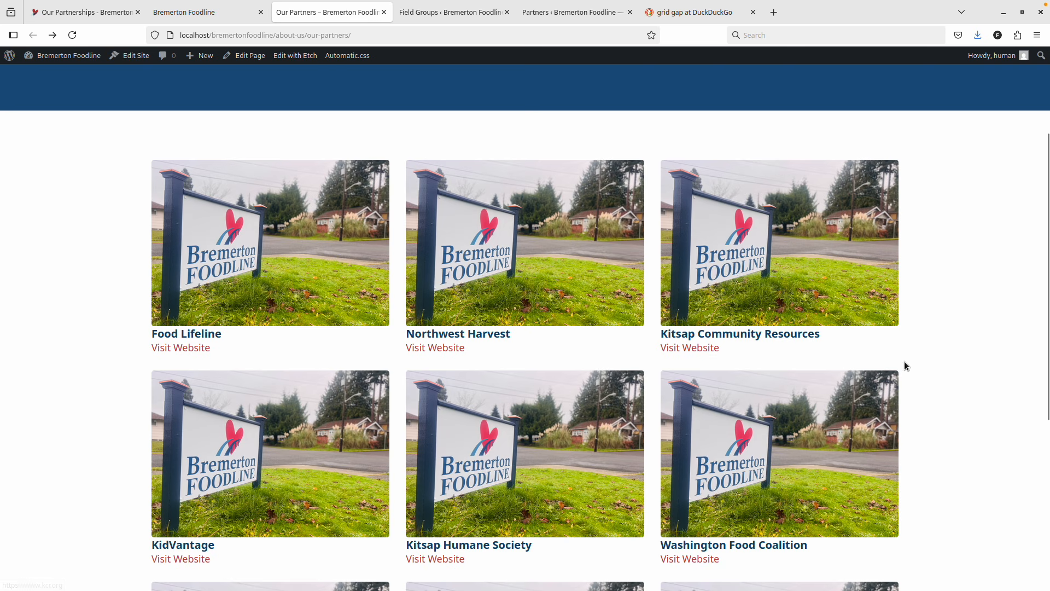
left_click(200, 12)
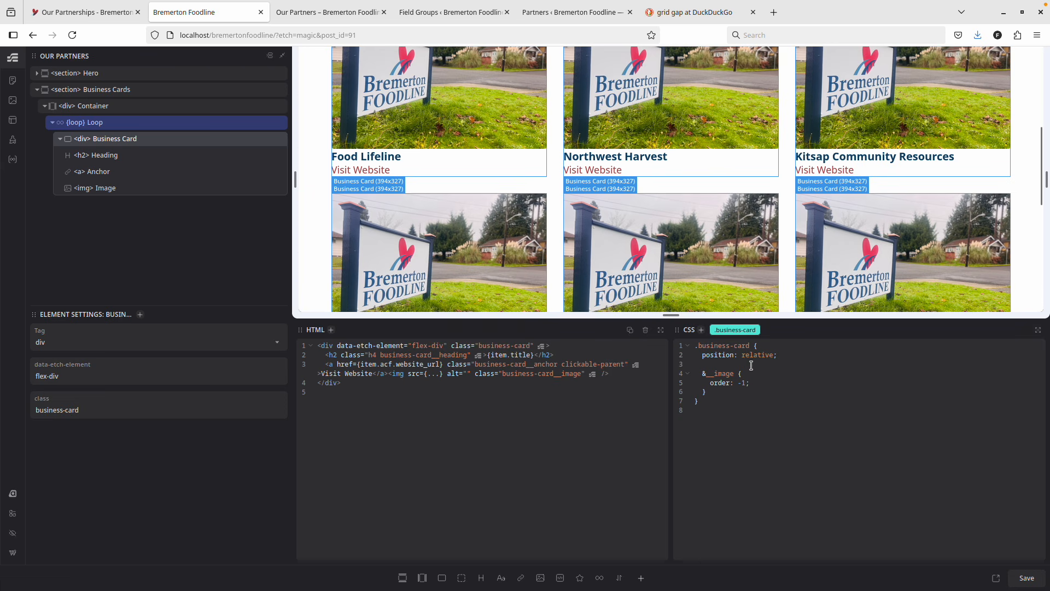
left_click(773, 348)
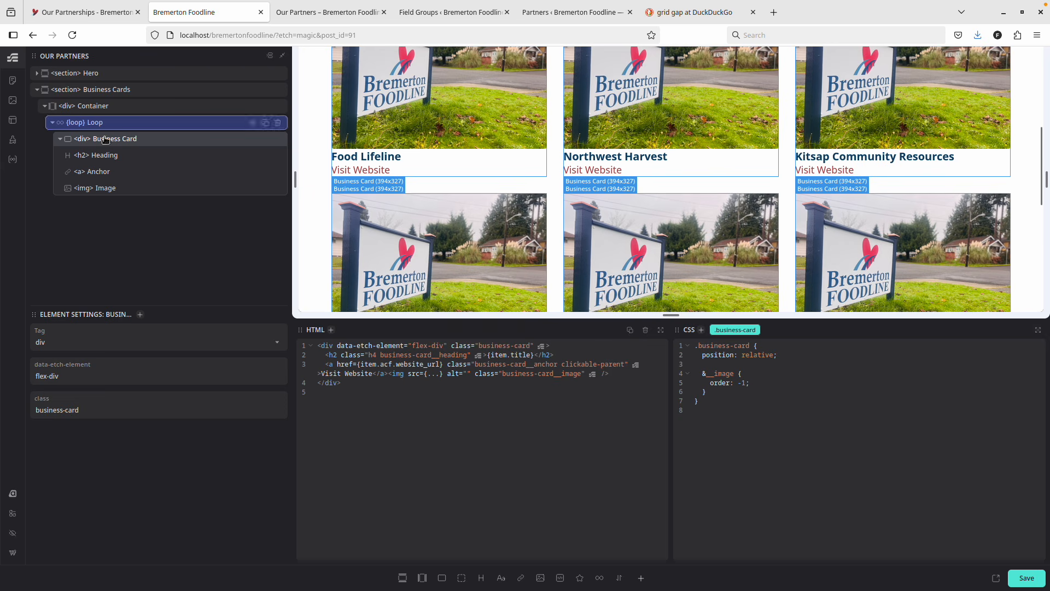
Add the .focus-parent--outline class to the Business Card div.
left_click(701, 330)
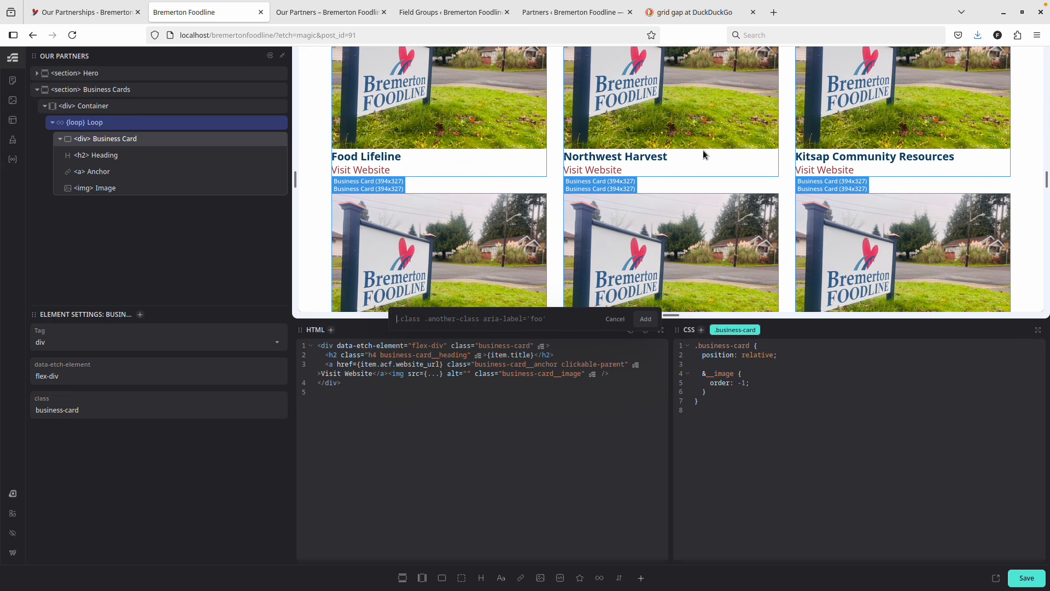
type(".focus-parent--outline")
key("Return")
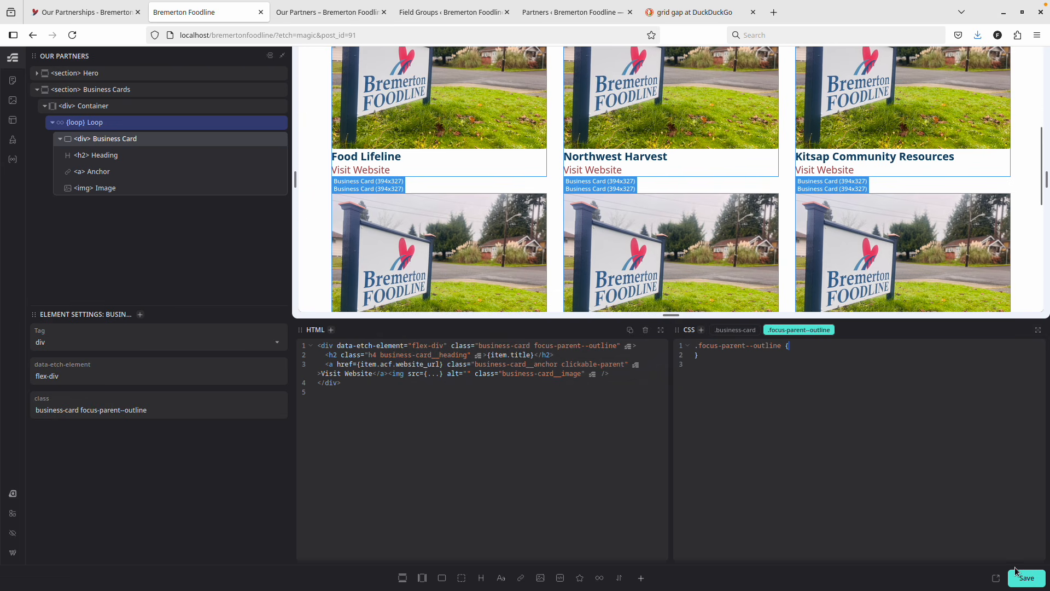
key("ctrl+Tab")
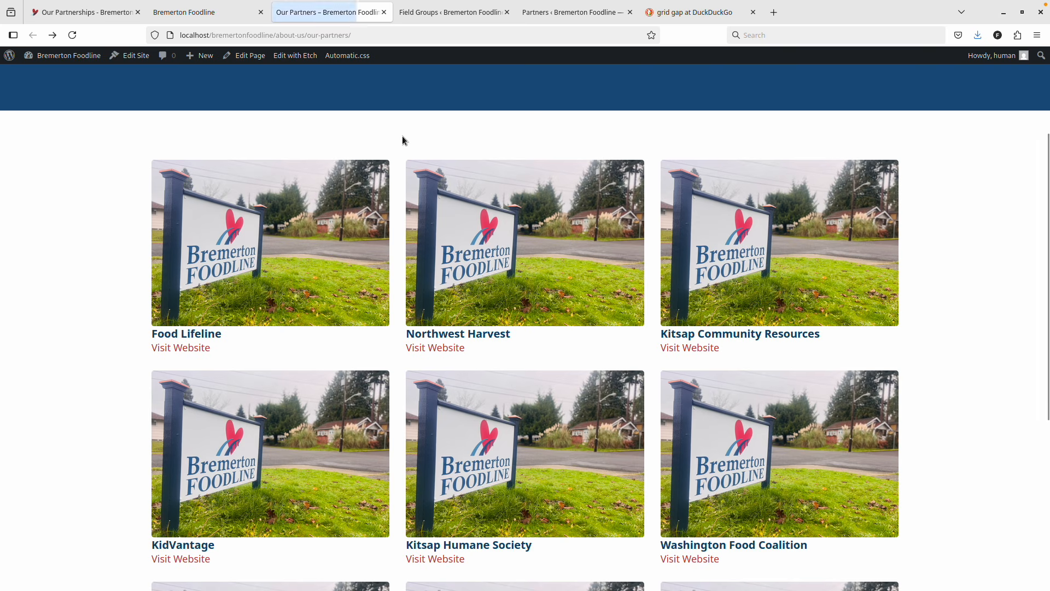
key("Tab")
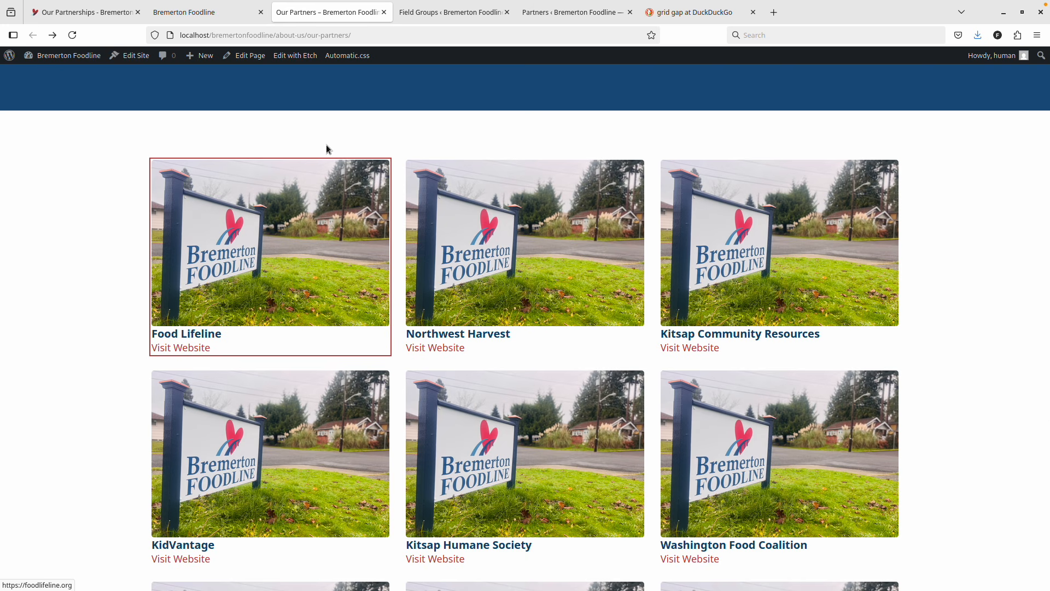
key("Tab")
key("Tab")
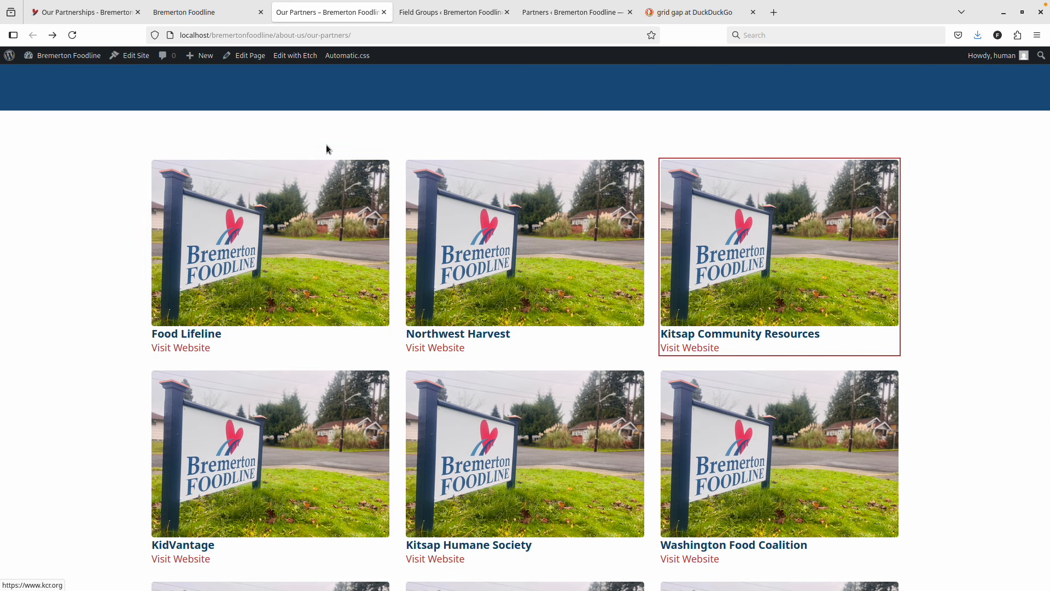
key("shift+Tab")
key("shift+Tab")
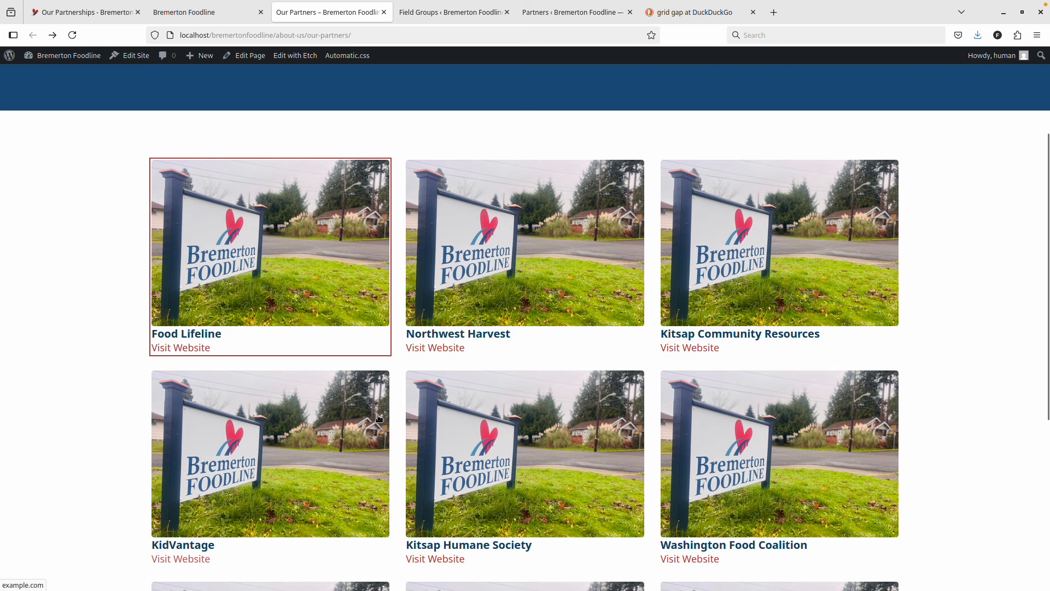
scroll(567, 232, "down", 3)
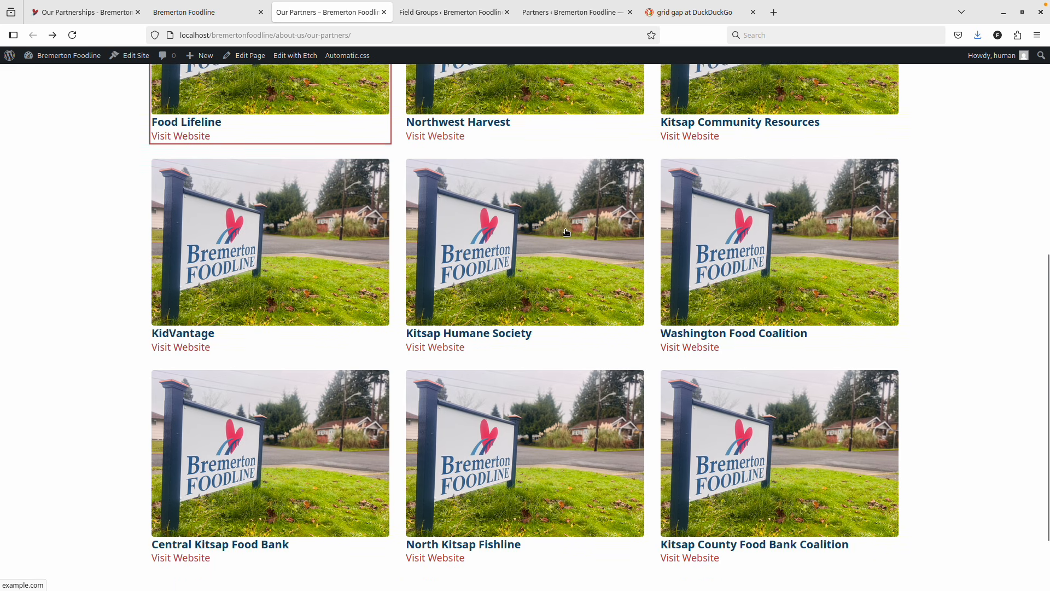
scroll(566, 232, "down", 2)
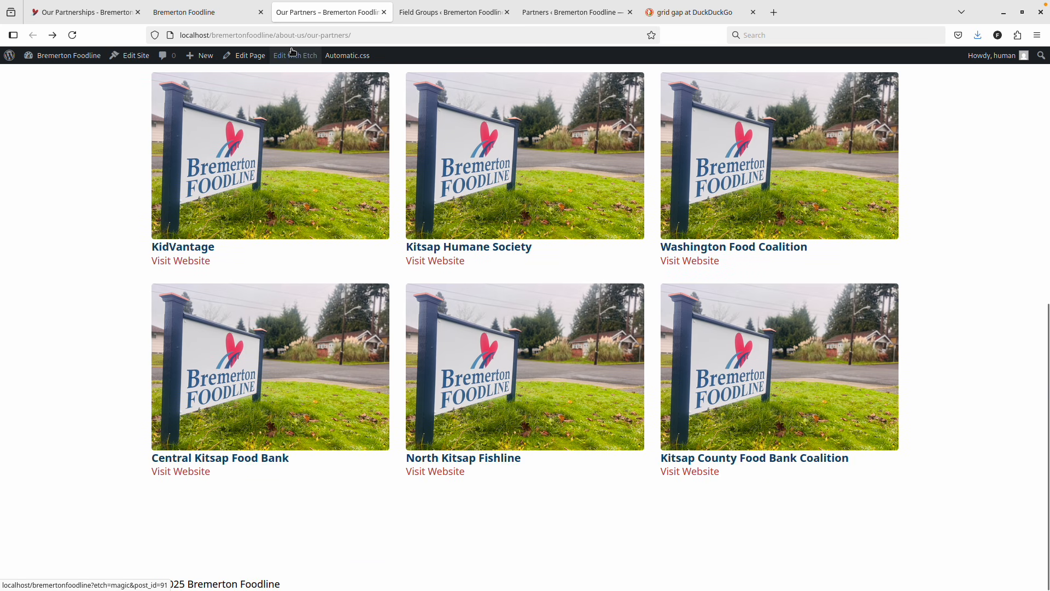
scroll(333, 201, "up", 1)
scroll(332, 202, "up", 1)
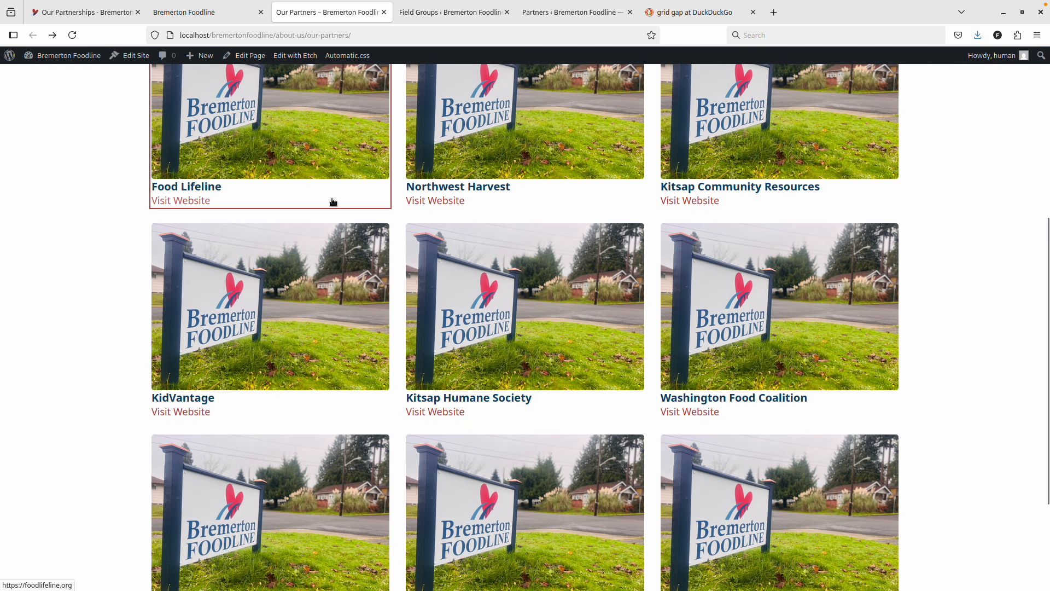
scroll(333, 202, "up", 2)
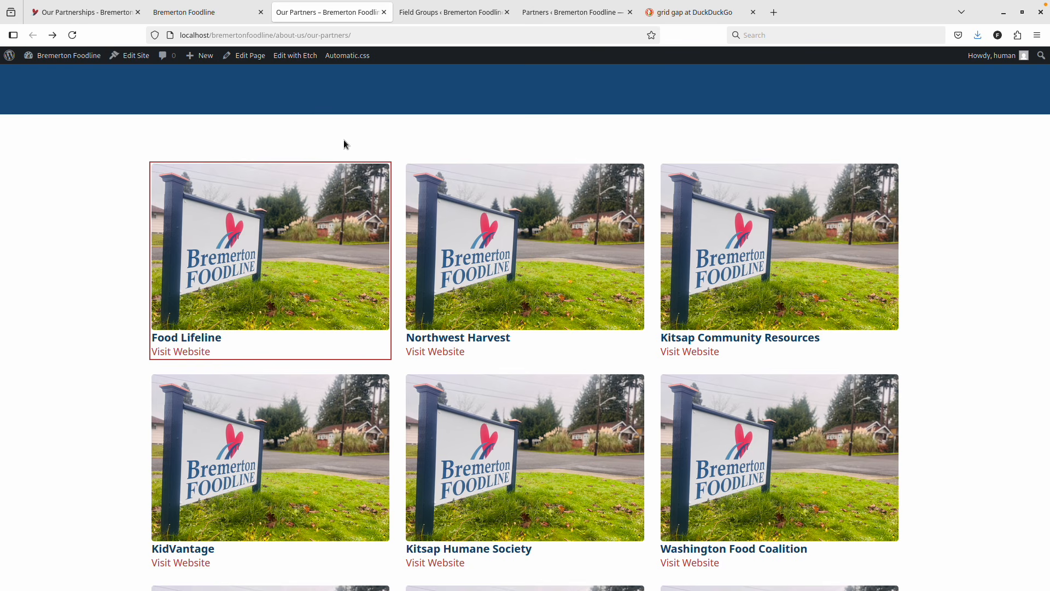
Compare with the existing live Our Partnerships page, then go back to the Etch editor.
left_click(189, 15)
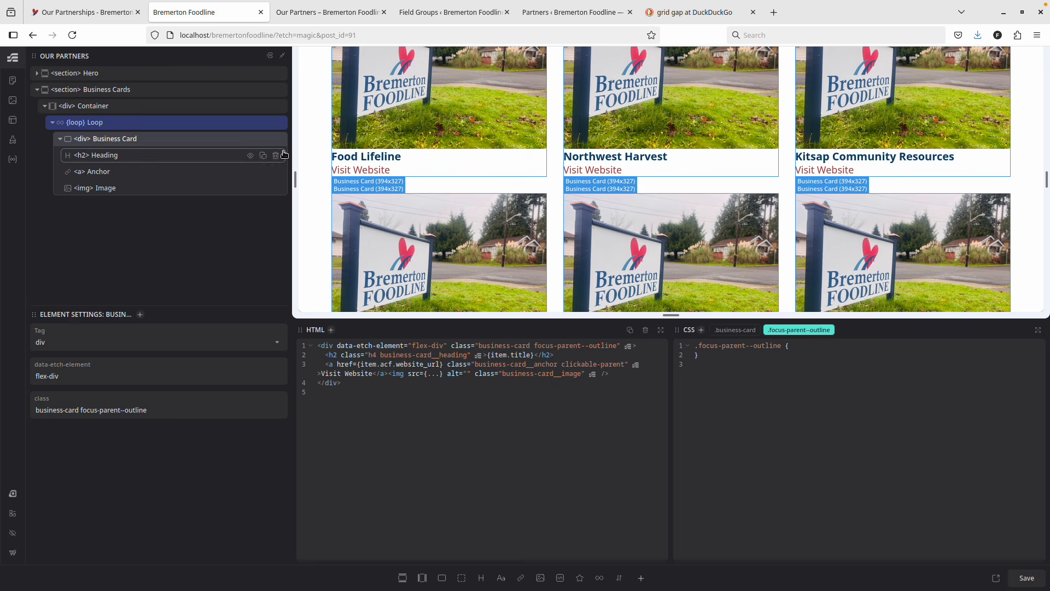
key("ctrl+Page_Up")
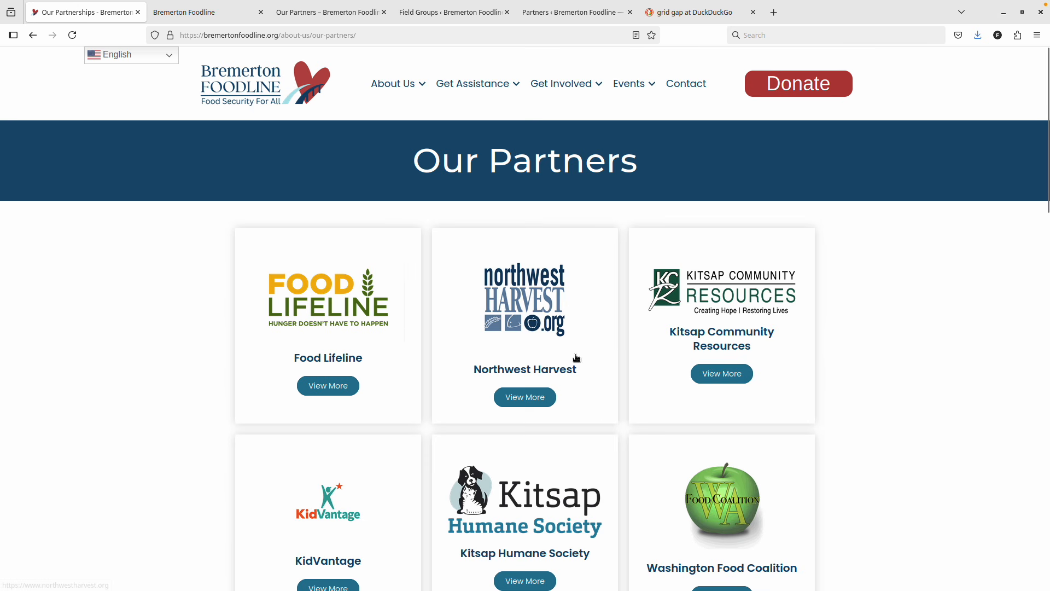
left_click(225, 7)
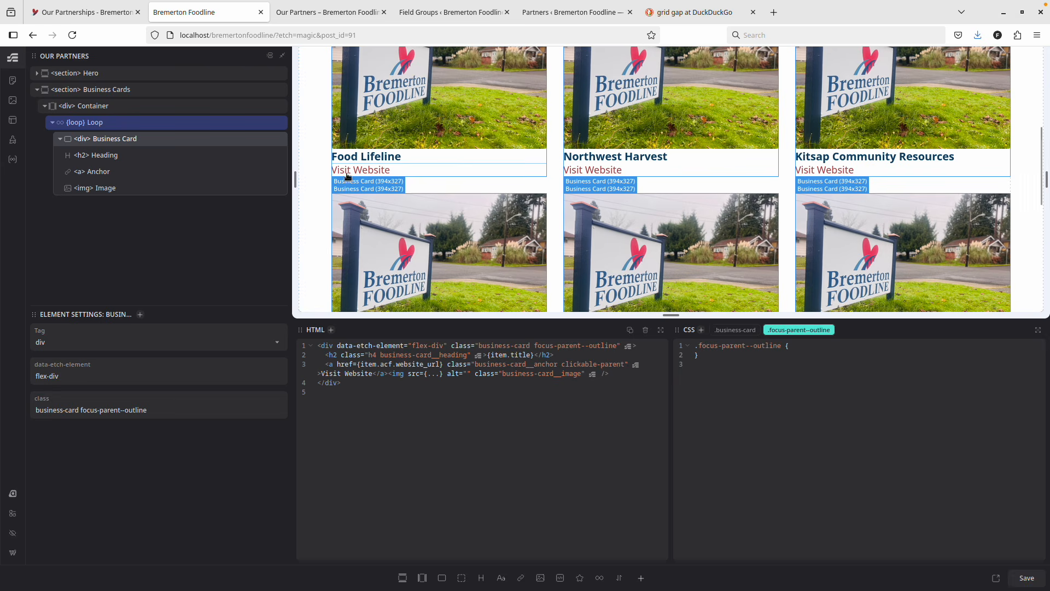
scroll(386, 182, "down", 2)
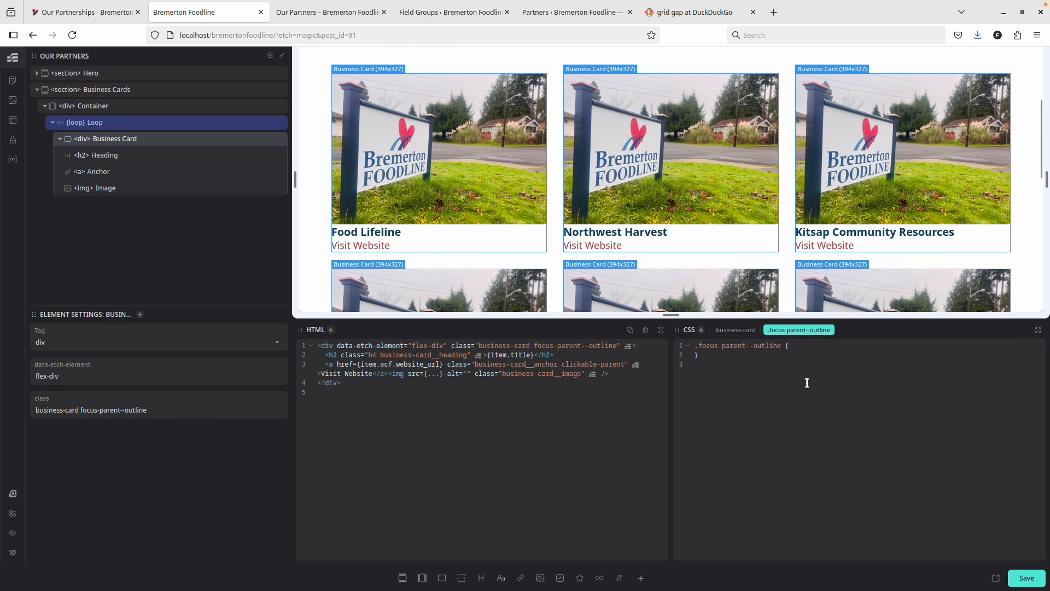
Add background: var(--secondary-ultra-light) to the .business-card rule after position: relative.
left_click(735, 330)
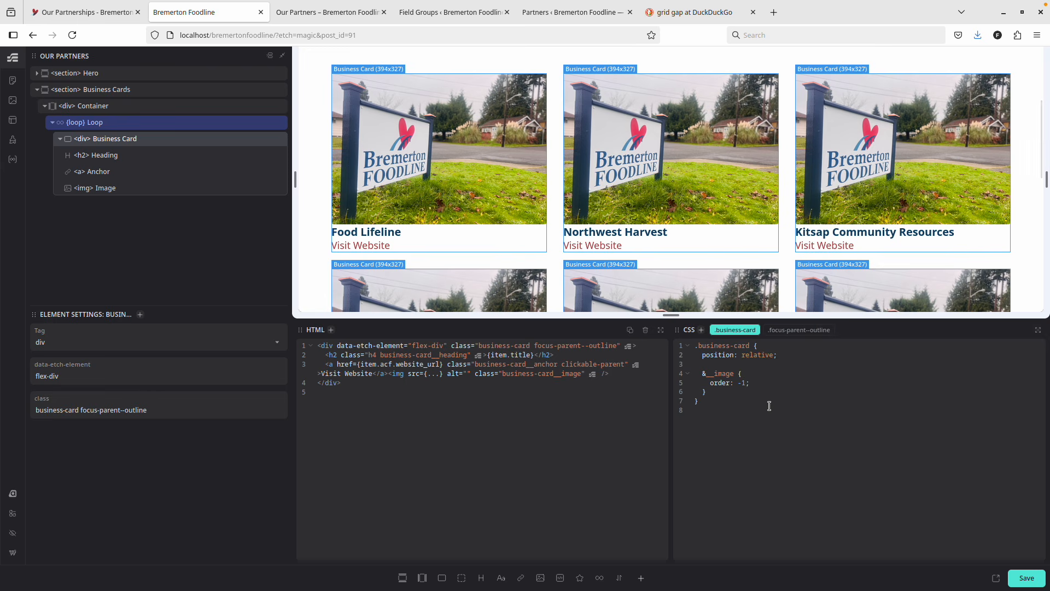
left_click(793, 353)
key("Return")
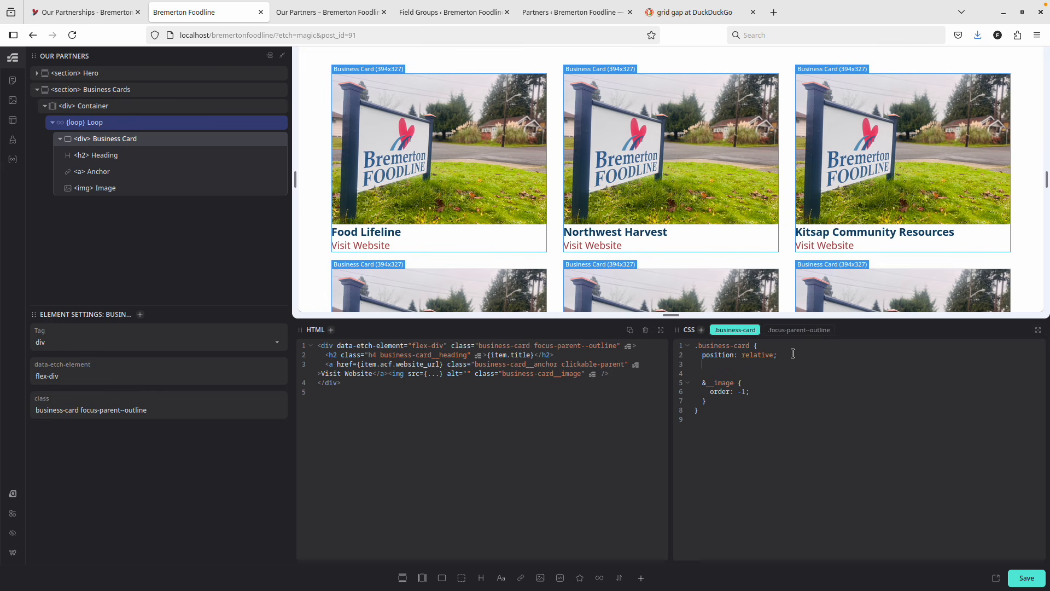
type("back")
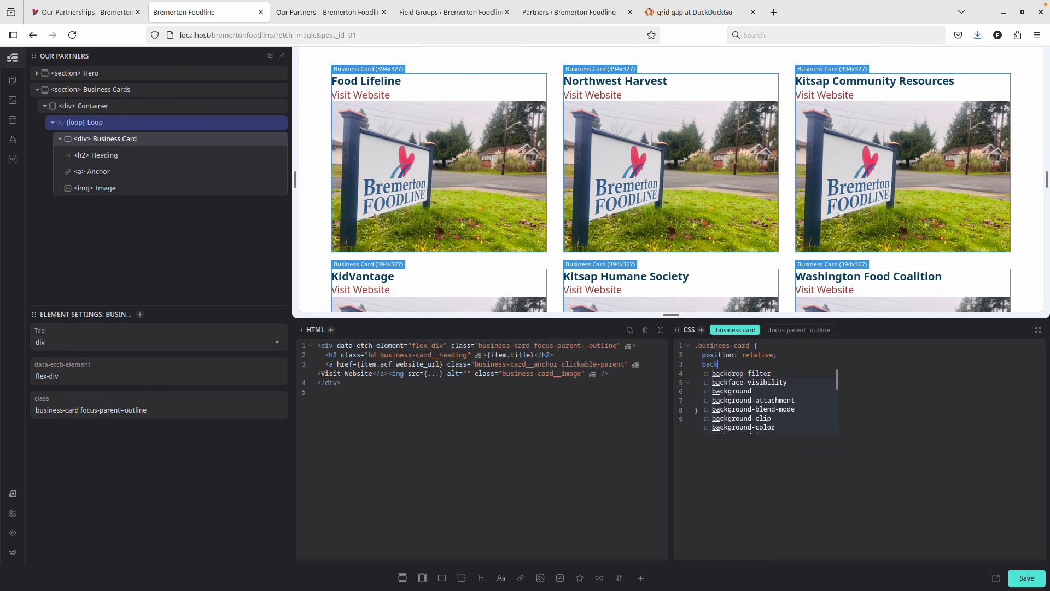
type("ground: ")
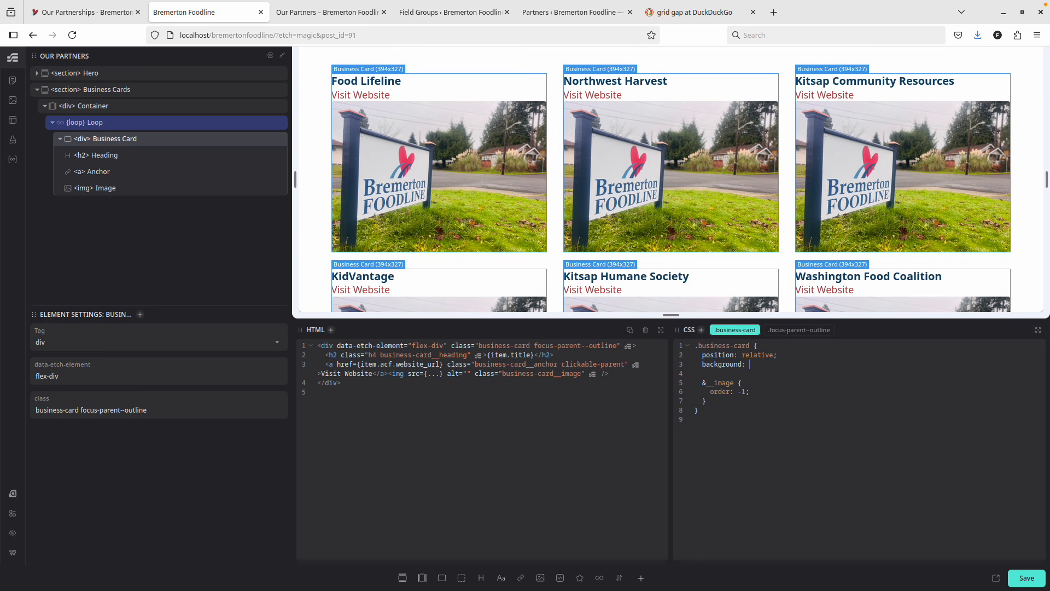
type("--secondary--")
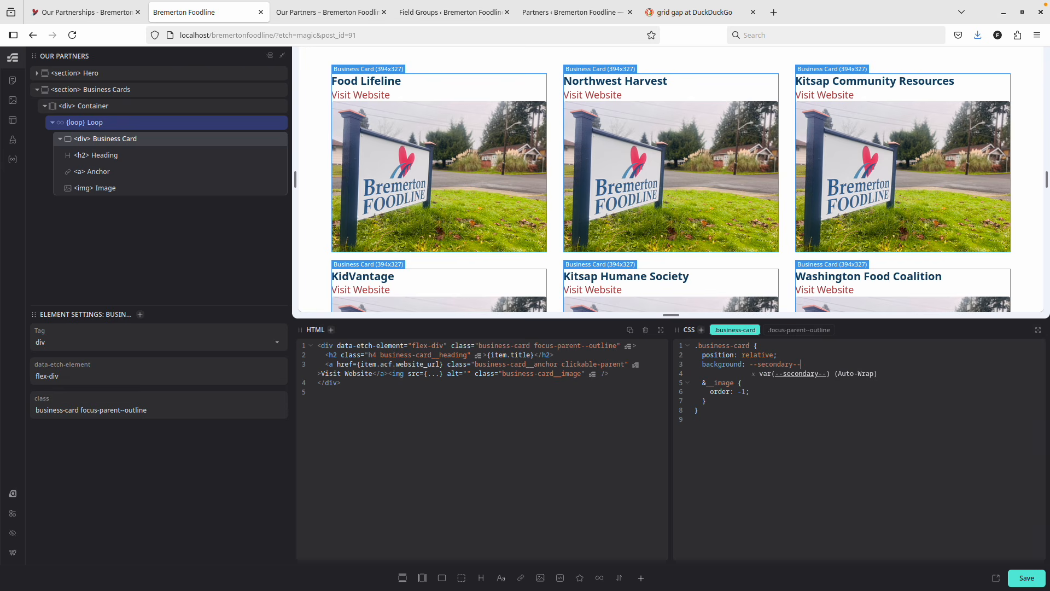
key("BackSpace")
type("ultra-light")
key("Return")
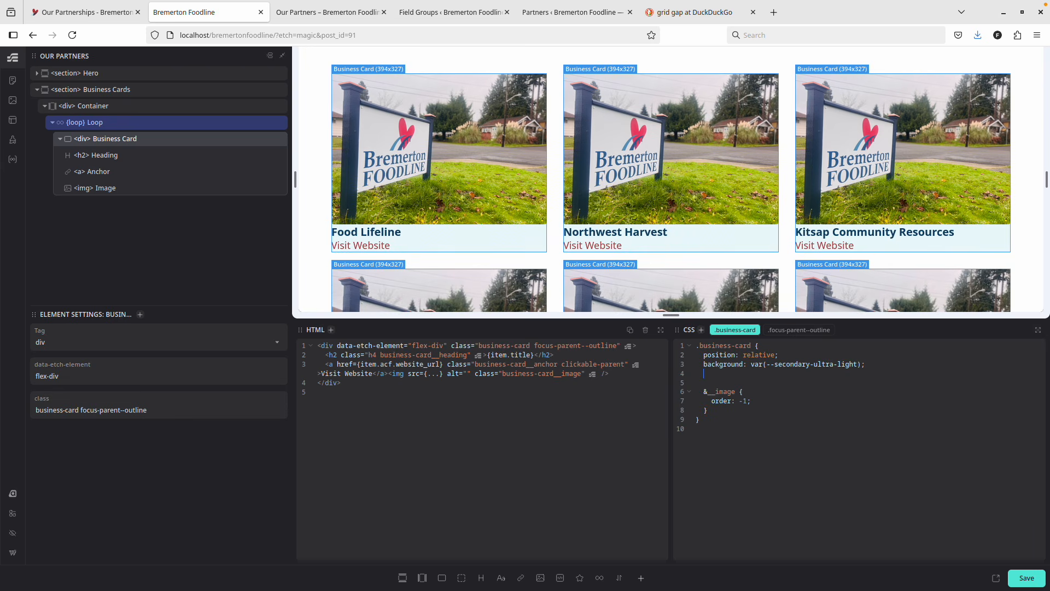
Add border-radius: var(--radius-l) to the card, save, and reload the live Our Partners page.
type("border-ra")
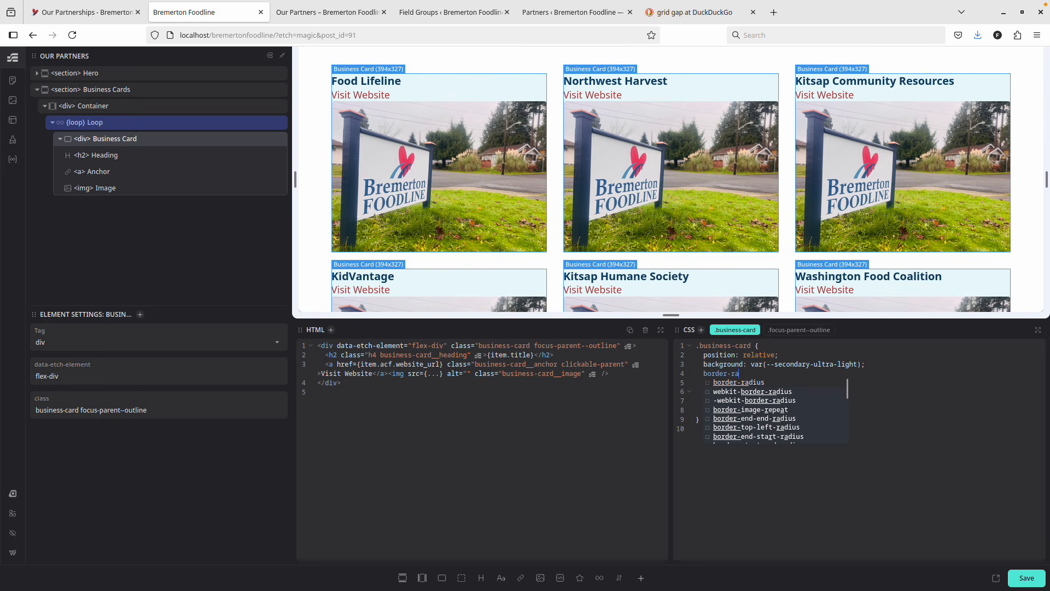
key("Return")
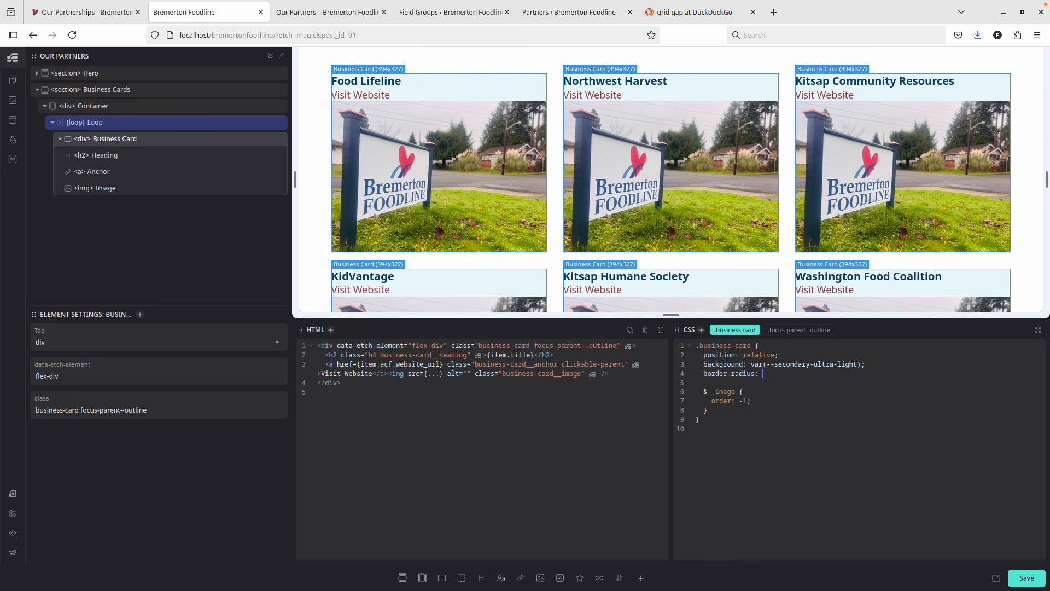
type("var(--radius-);")
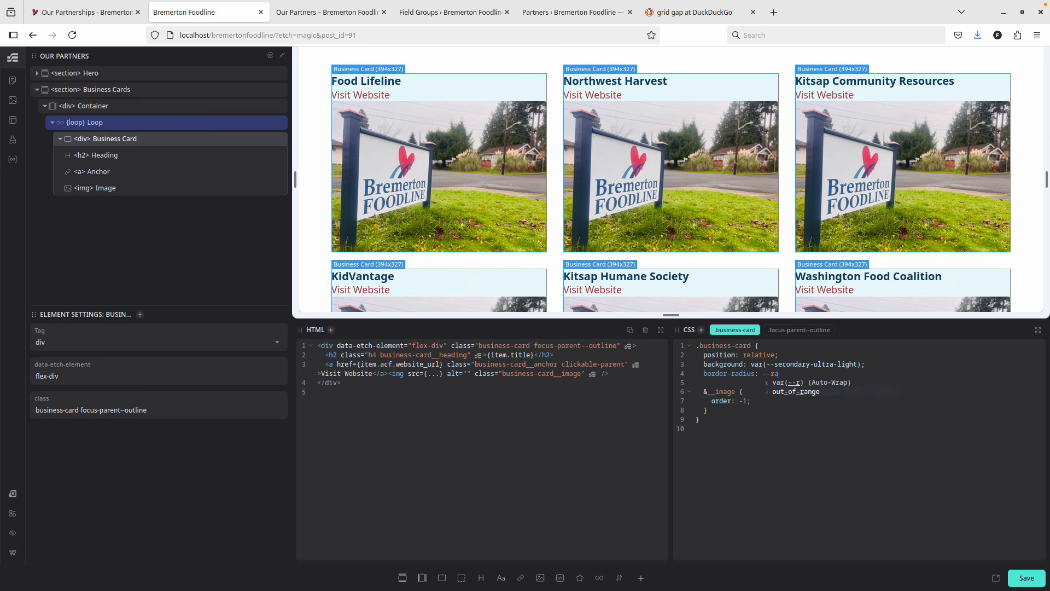
key("BackSpace")
key("BackSpace")
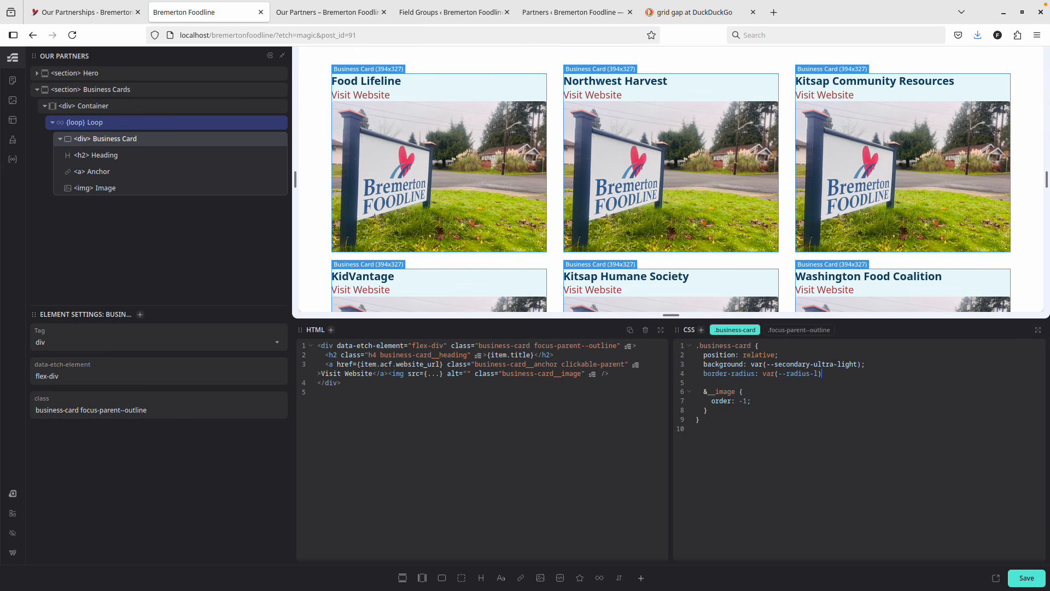
type("1);")
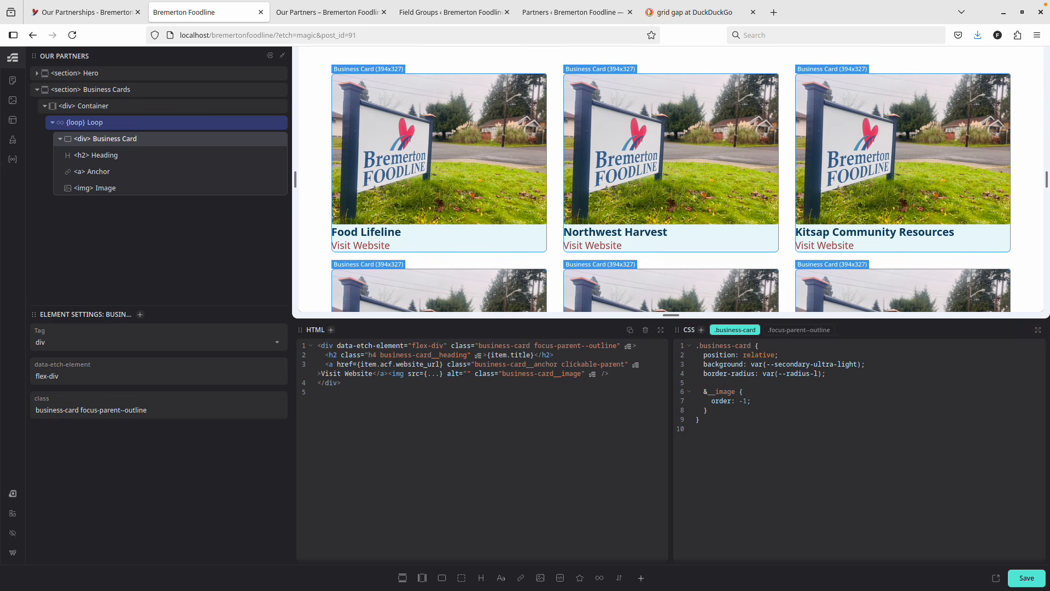
key("Return")
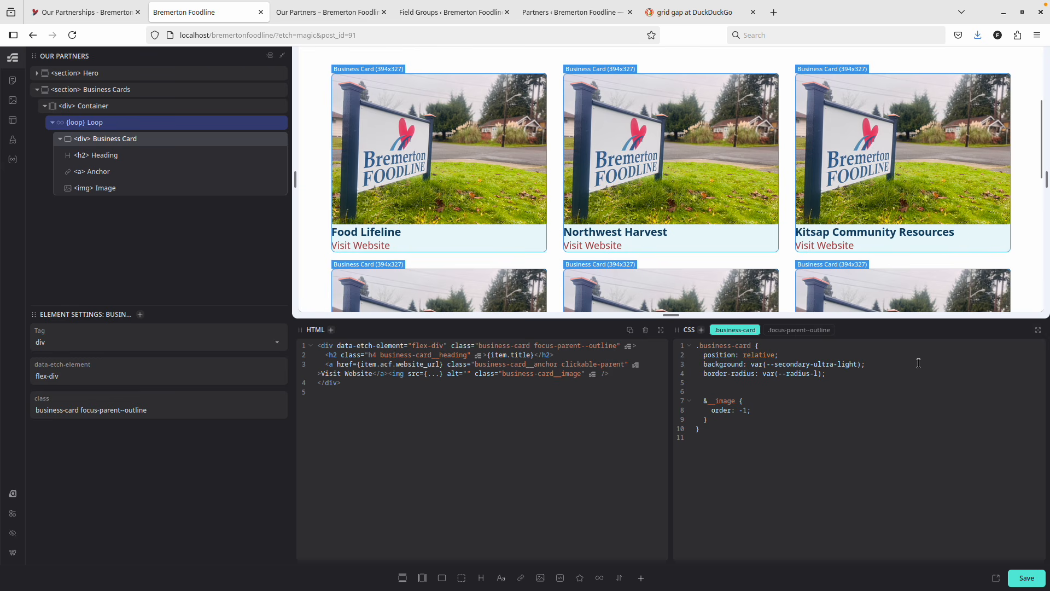
left_click(1027, 578)
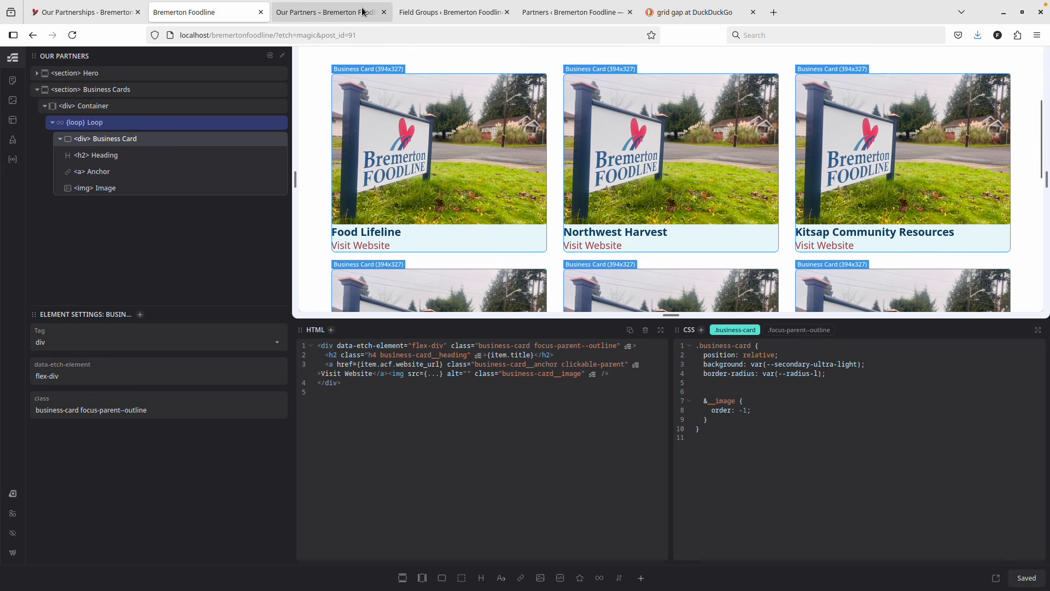
left_click(328, 12)
key("ctrl+r")
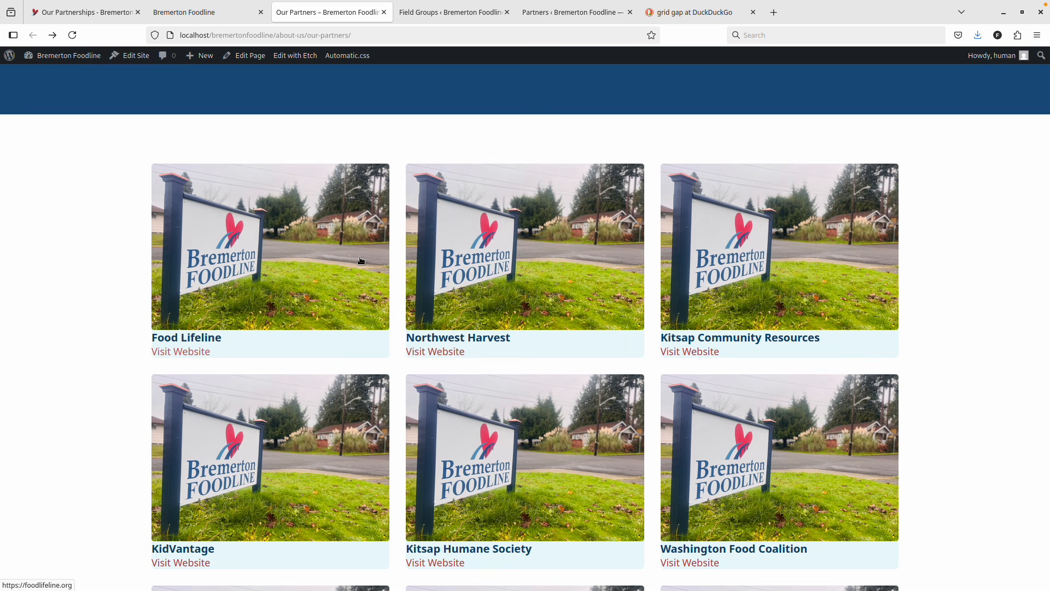
Change the .business-card border-radius to var(--radius-xl), save, and check it on the live page.
key("ctrl+shift+Tab")
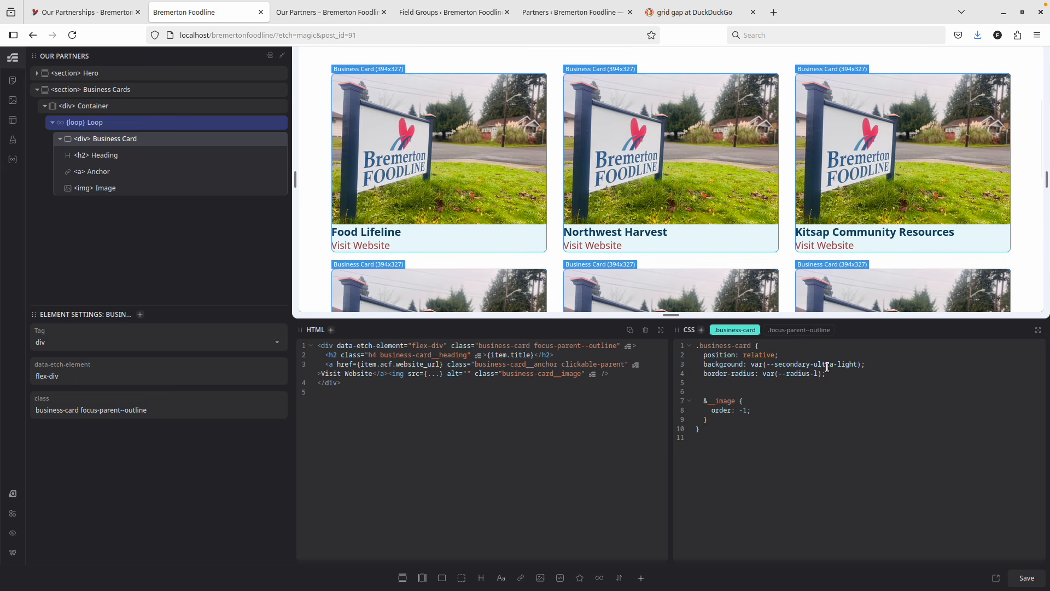
left_click(813, 373)
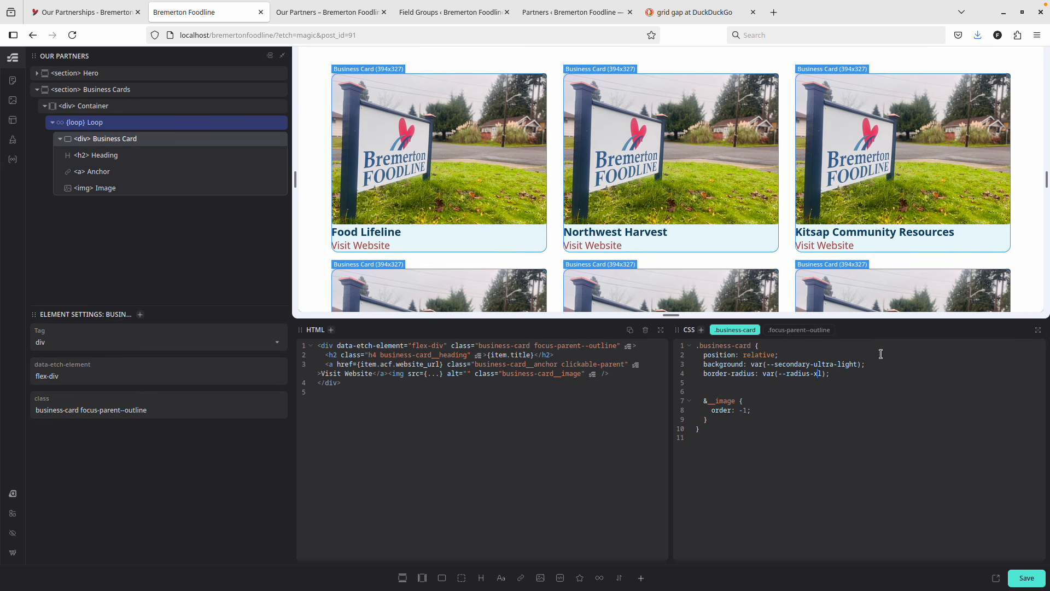
left_click(1035, 577)
key("ctrl+Tab")
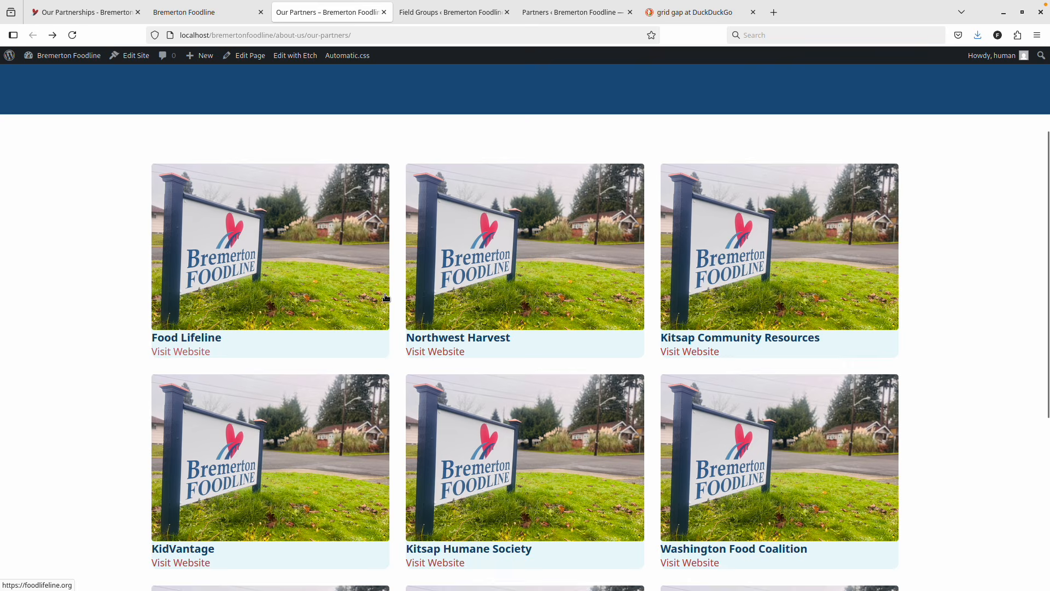
key("ctrl+Page_Up")
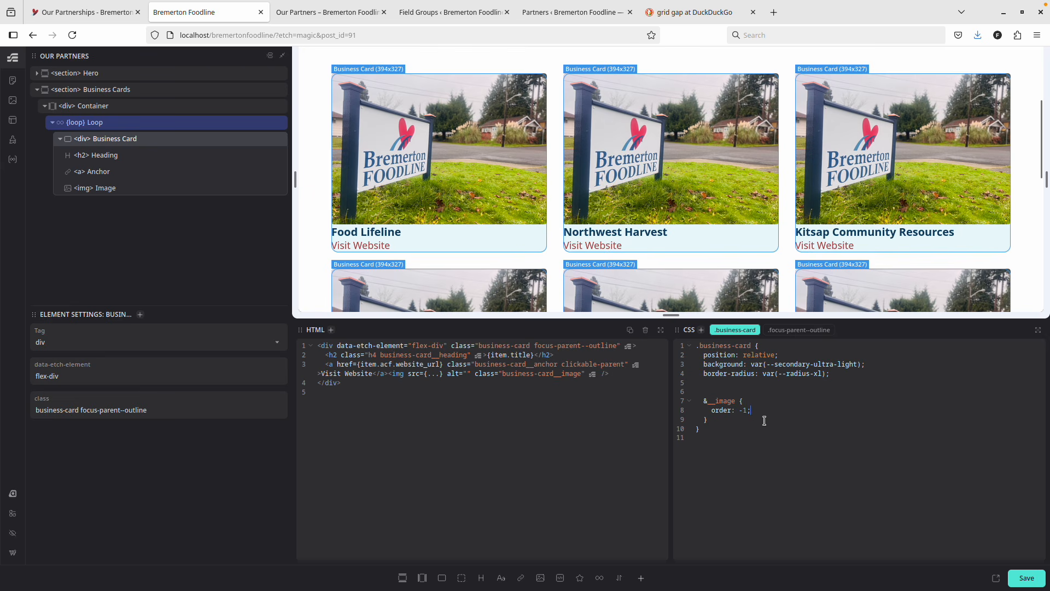
Give &__image border-radius var(--radius-l) var(--radius-l) 0 0, restore card radius to var(--radius-l), and save.
type("bo")
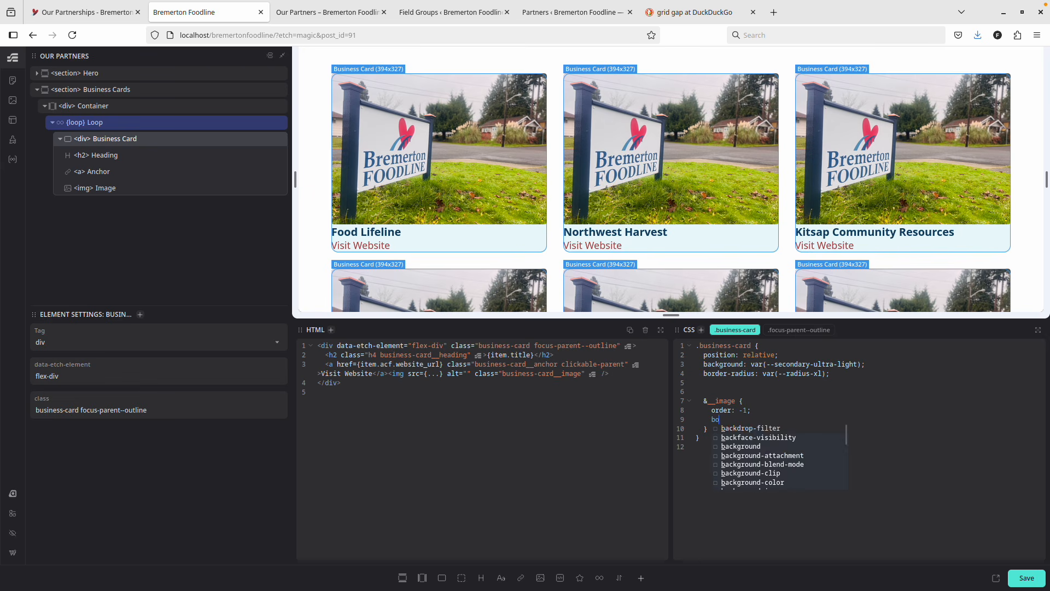
type("rder-radi")
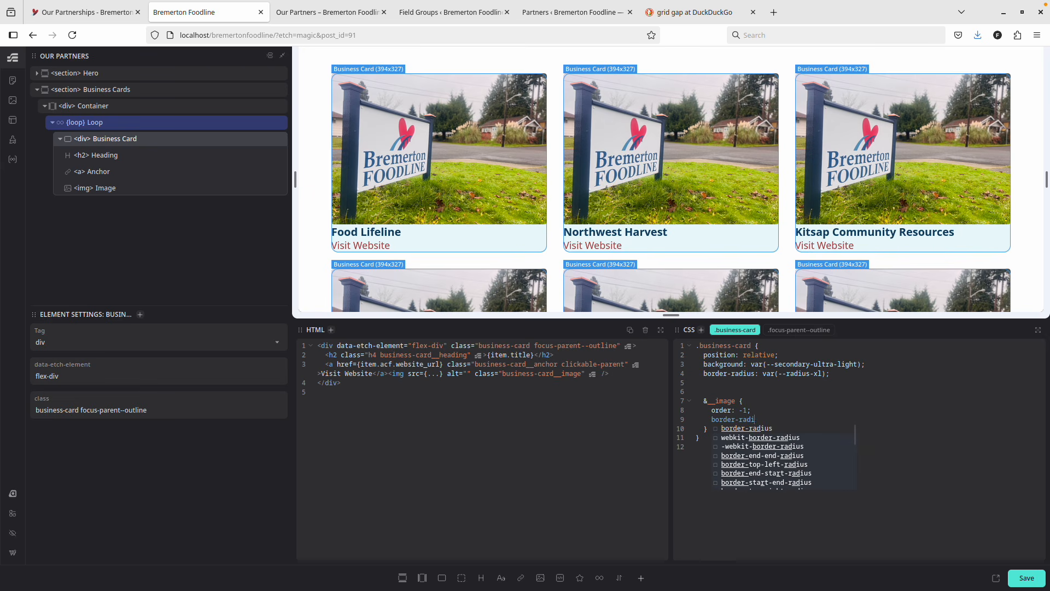
type("sus:")
key("Return")
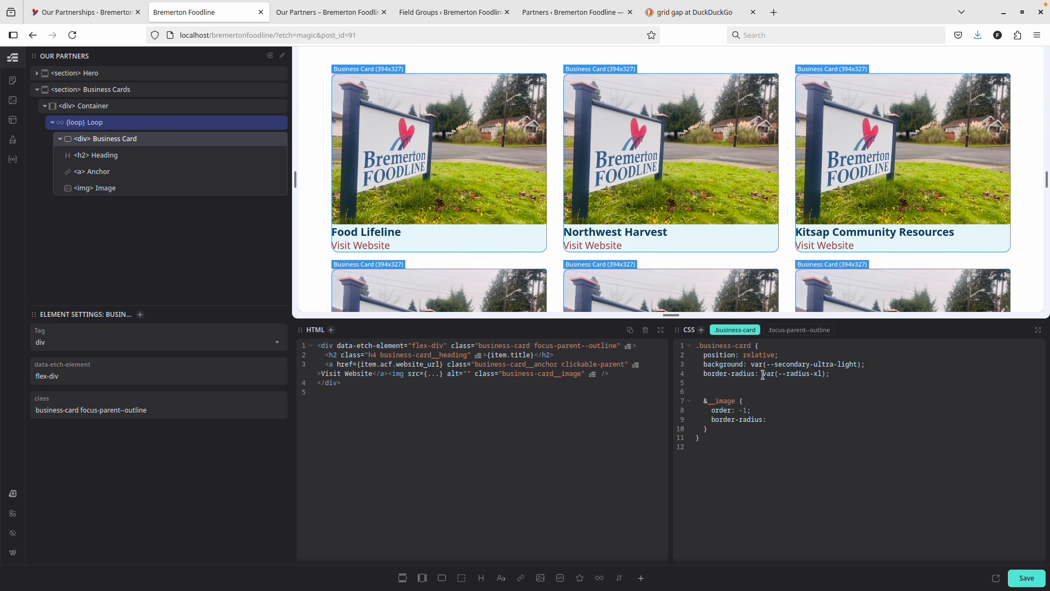
key("Delete")
left_click_drag(764, 376, 820, 373)
key("ctrl+c")
left_click(767, 419)
key("ctrl+v")
key("ctrl+v")
left_click(1019, 576)
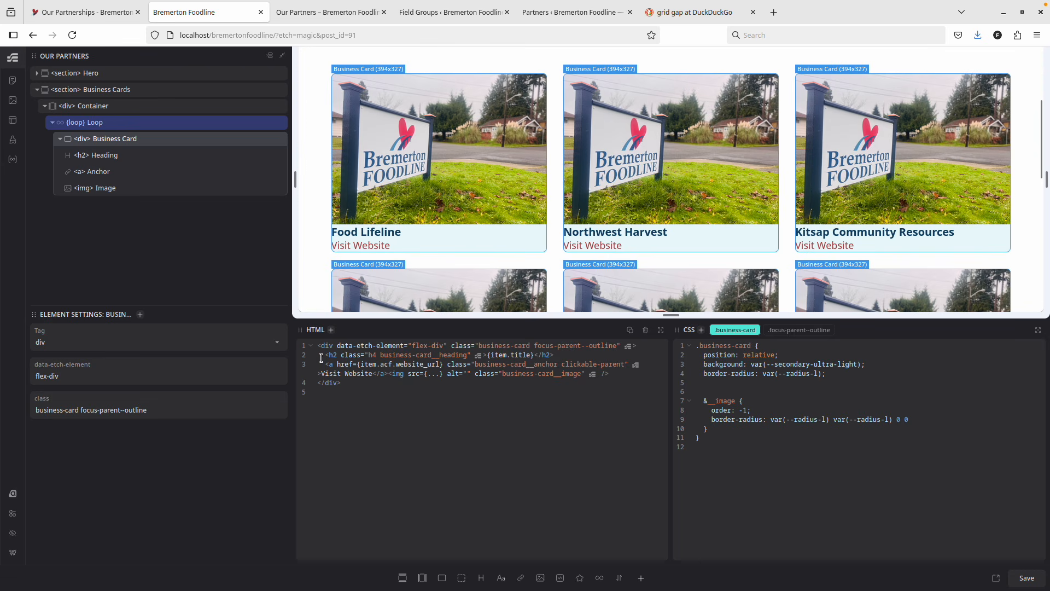
left_click(629, 346)
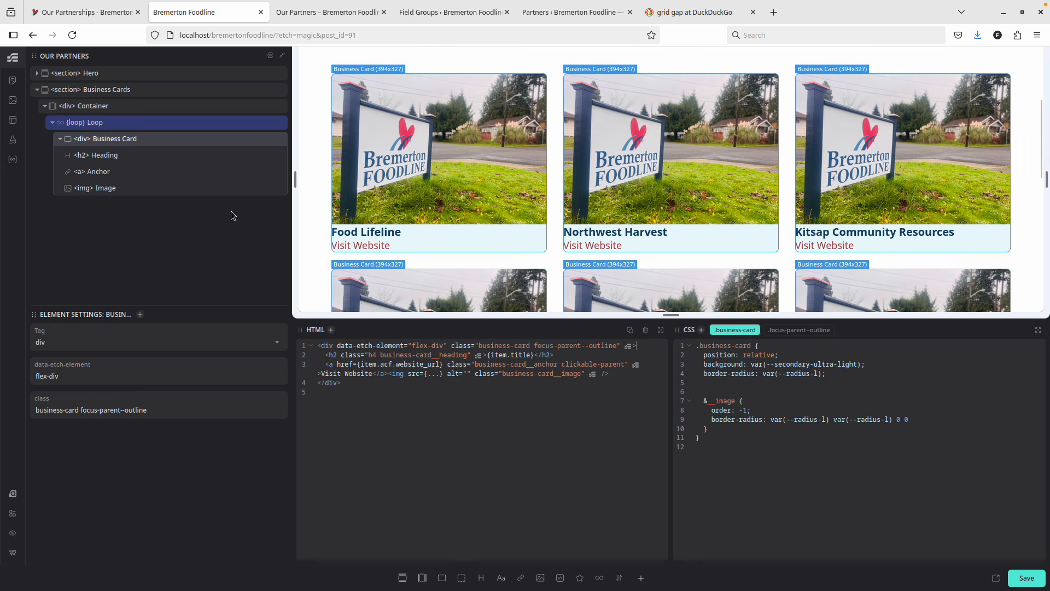
Add a Flex Div and drag it above Heading as the Business Card's first element.
left_click(442, 578)
left_click_drag(115, 205, 103, 186)
left_click(111, 173)
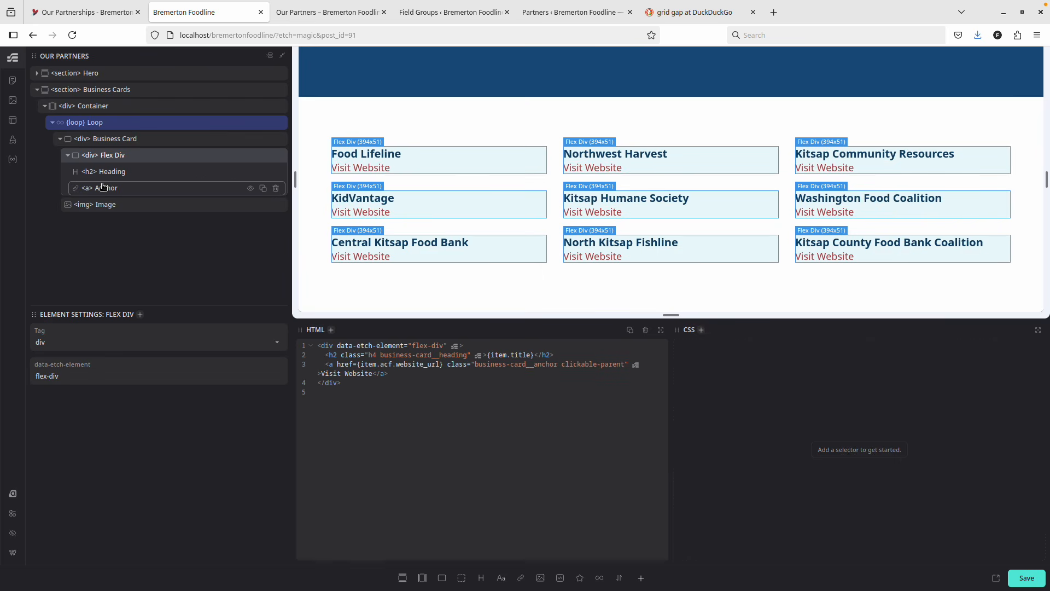
Rename the Flex Div to 'Content' and give it the class .business-card__content.
double_click(114, 156)
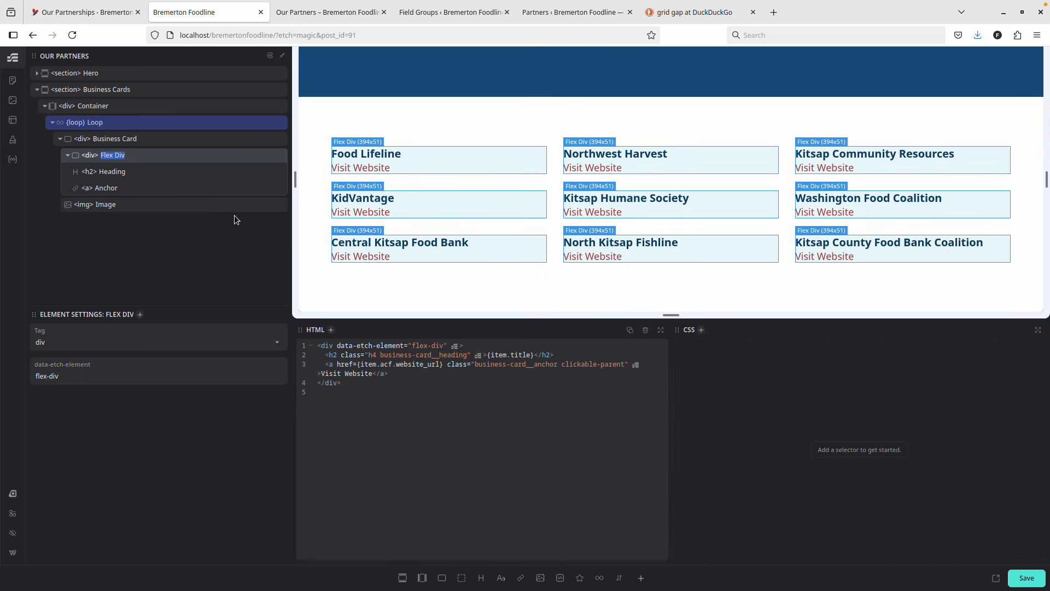
type("Content")
key("Return")
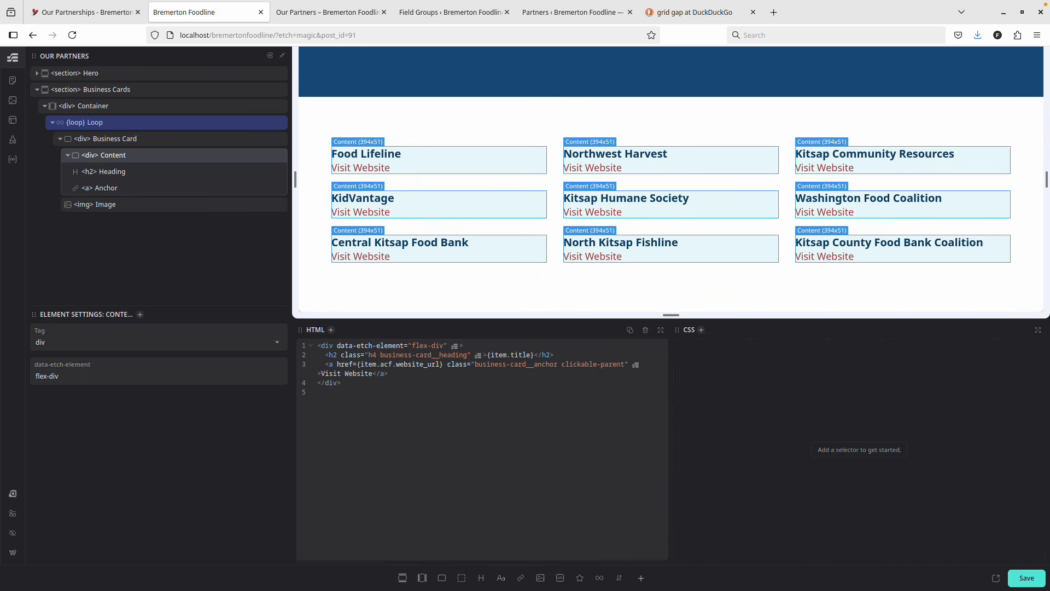
left_click(701, 329)
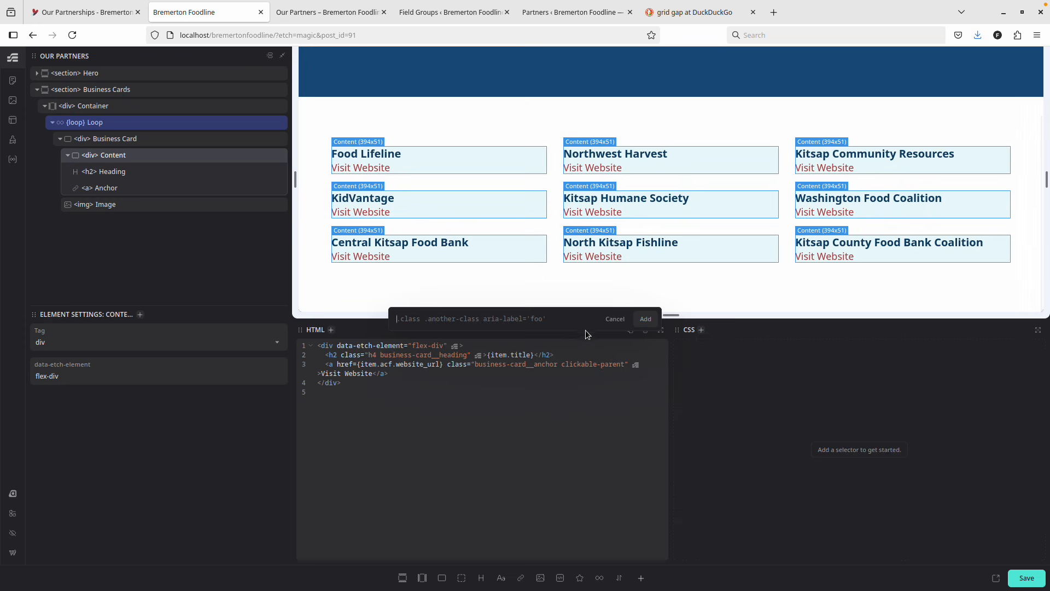
type(".business-card__content")
key("Return")
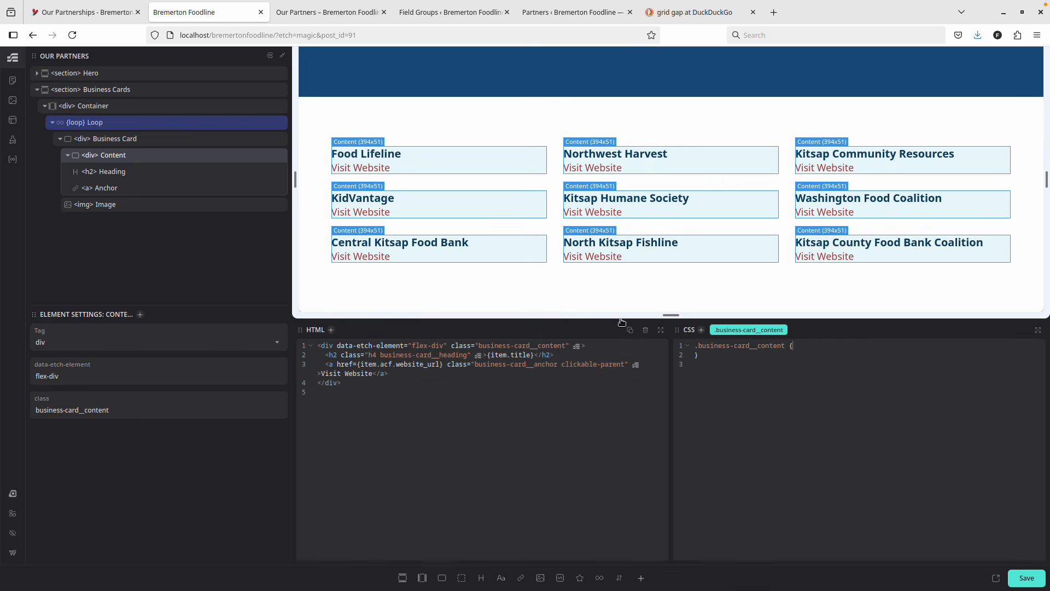
Select Business Card and open a new line after its border-radius rule in the CSS.
left_click(115, 138)
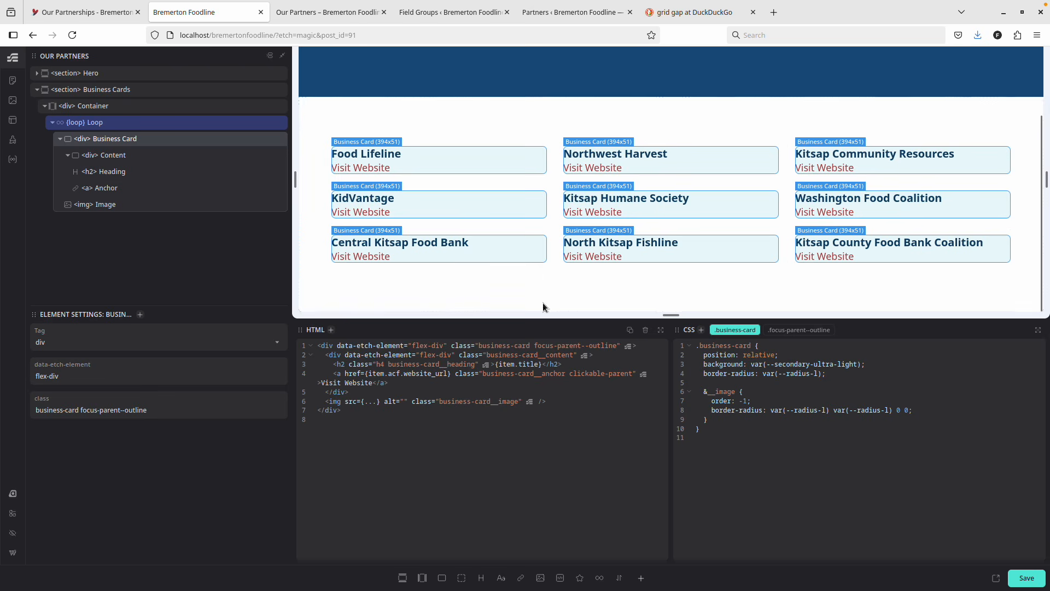
left_click(838, 372)
key("Return")
key("Return")
key("Return")
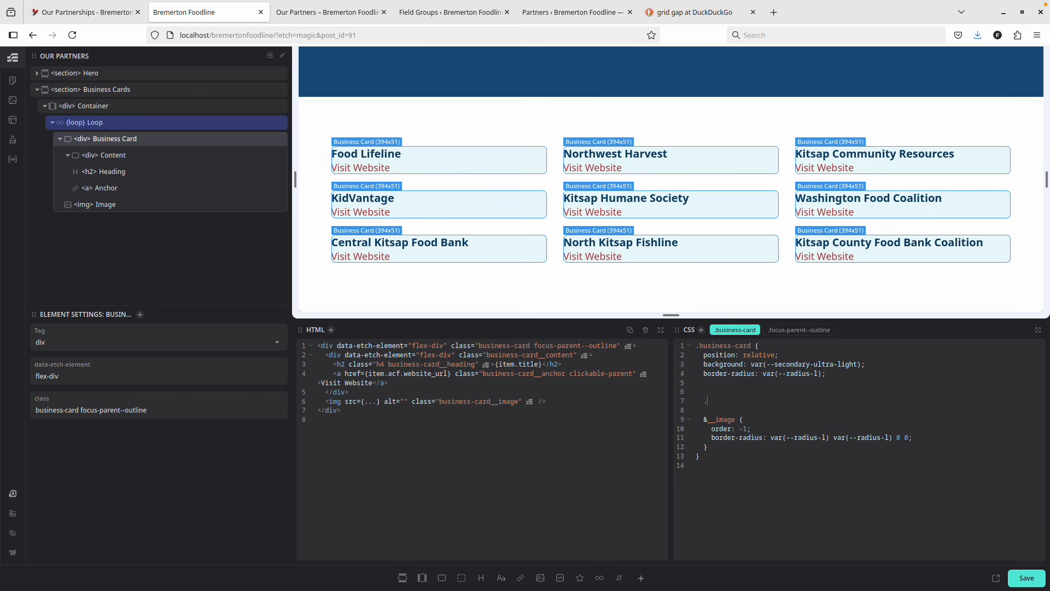
Add padding: var(--space-m) to the &__content rule, save, and view the live page.
key("BackSpace")
key("BackSpace")
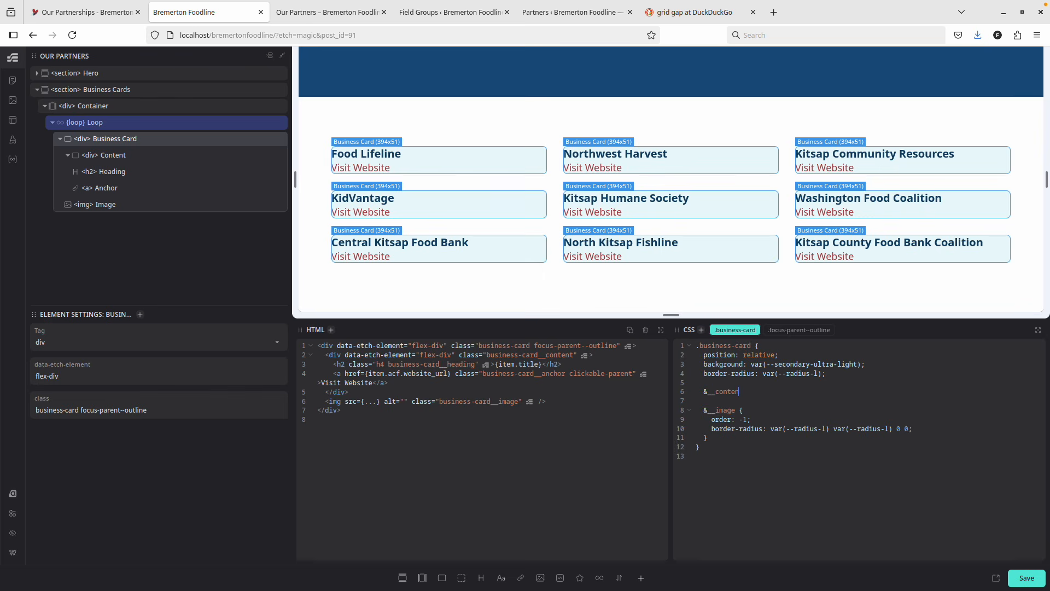
key("Return")
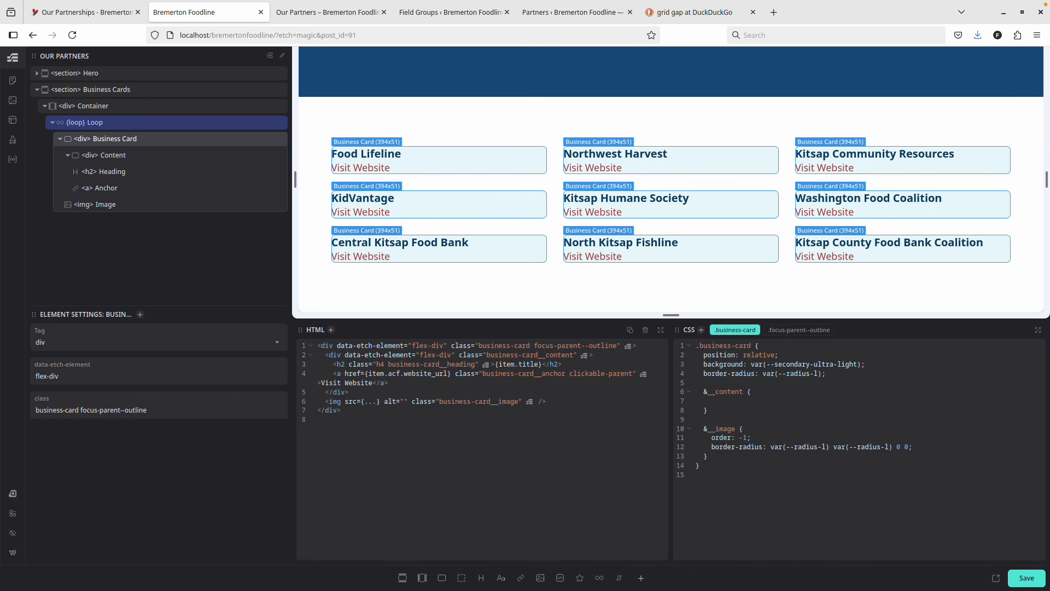
type("padding")
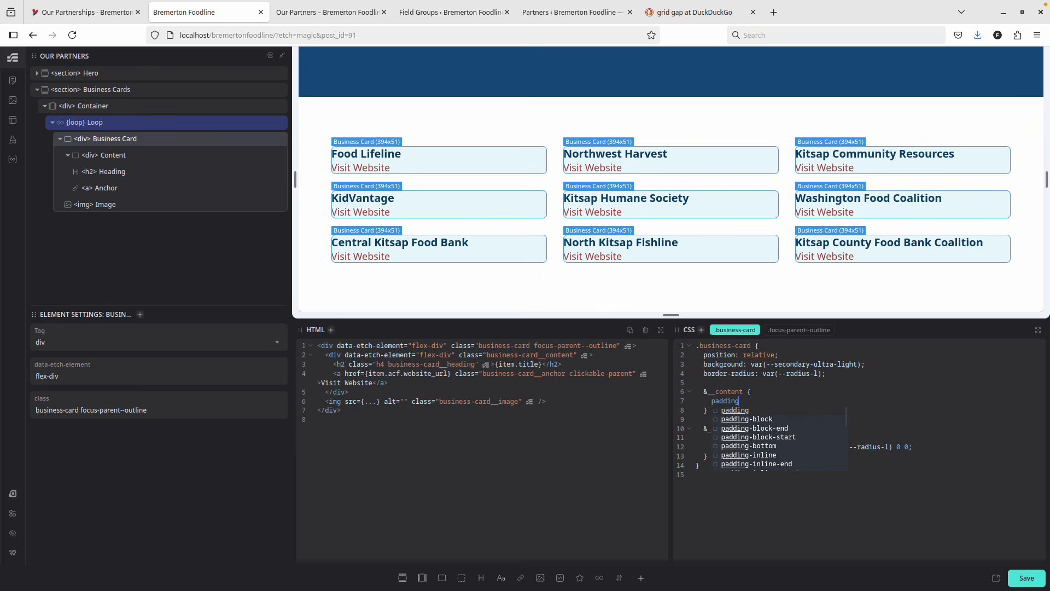
type(": ")
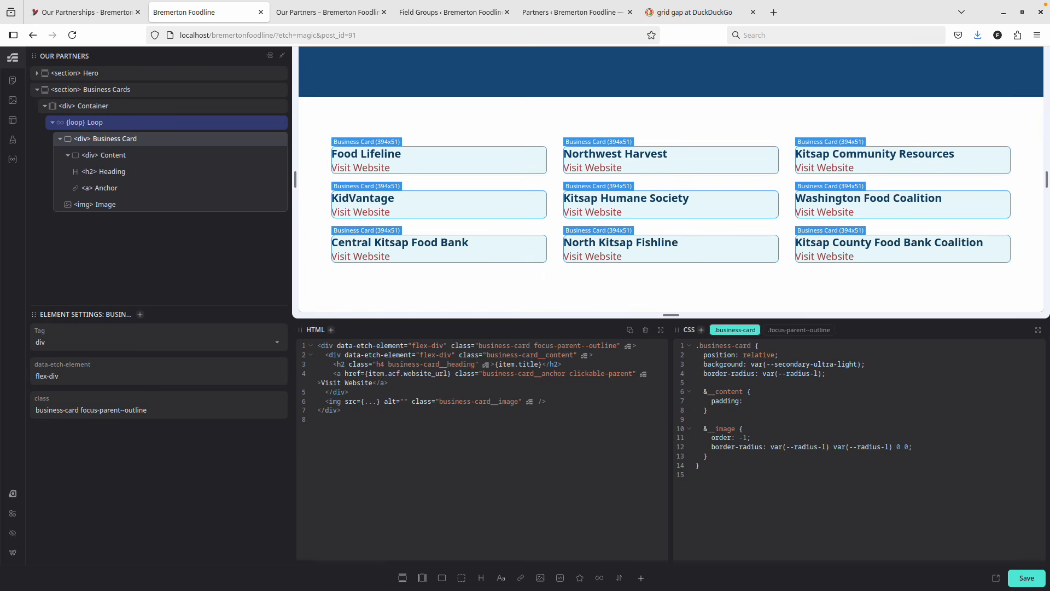
type("--space:")
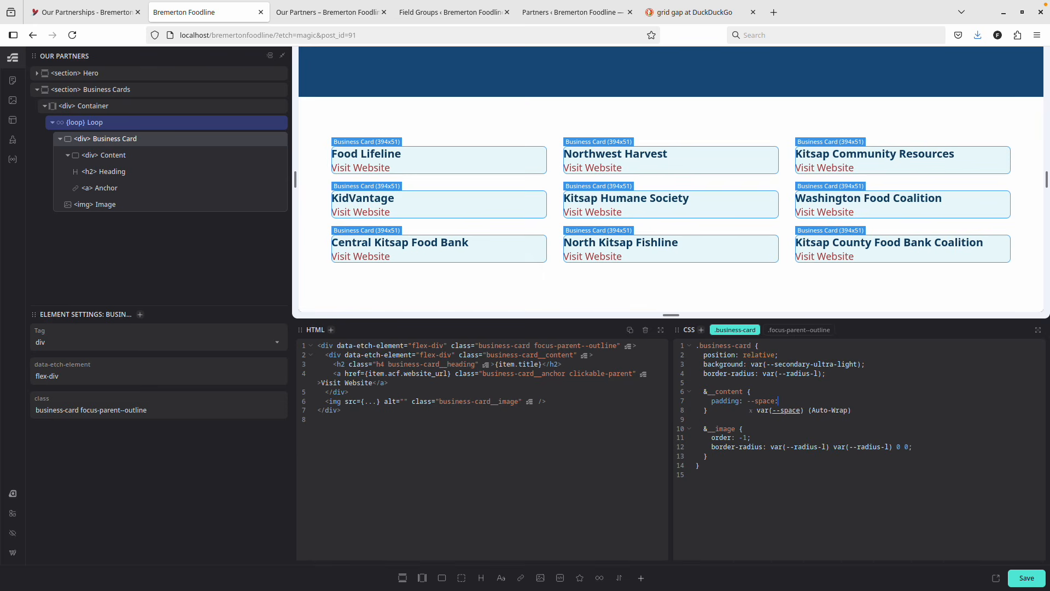
key("BackSpace")
type("-m);")
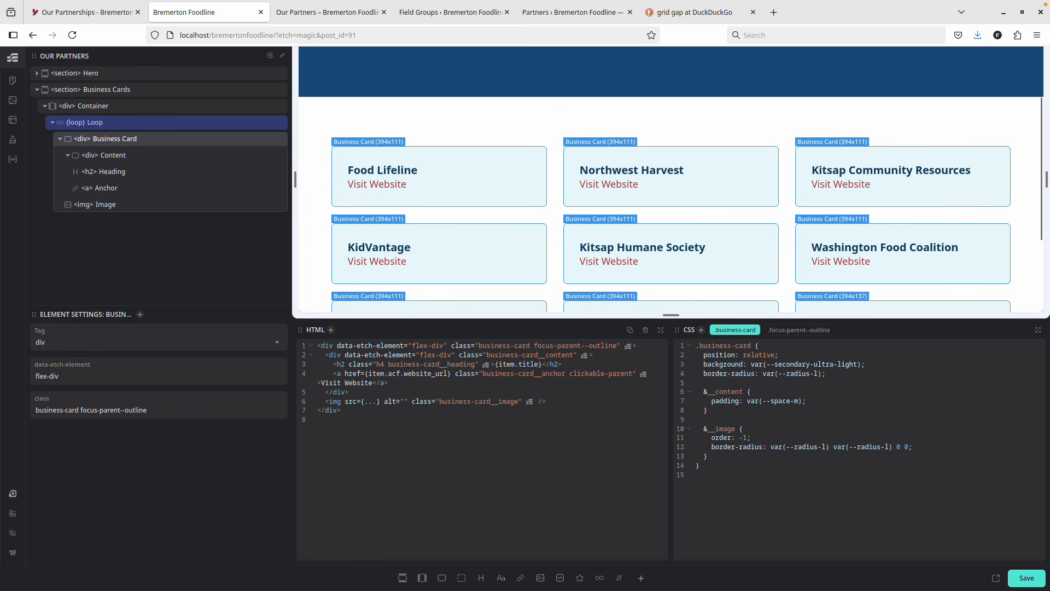
key("Return")
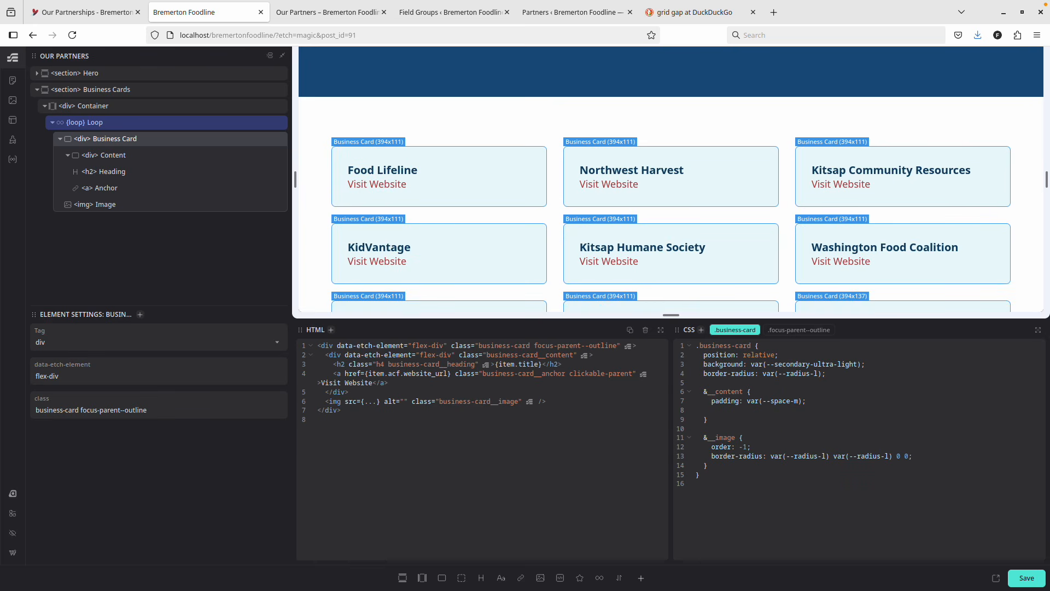
key("BackSpace")
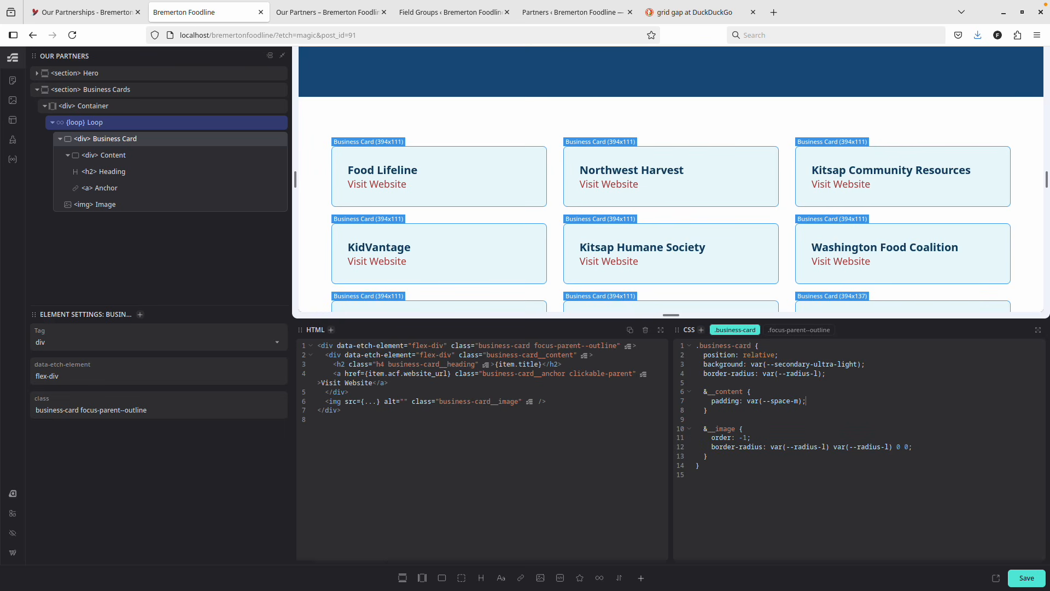
key("ctrl+s")
key("ctrl+Tab")
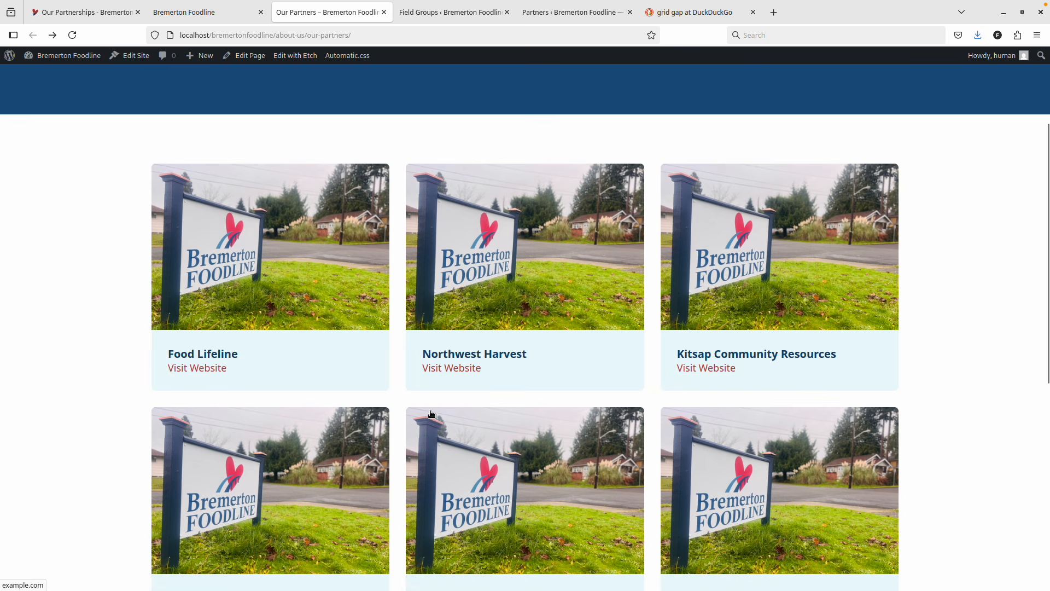
key("ctrl+shift+Tab")
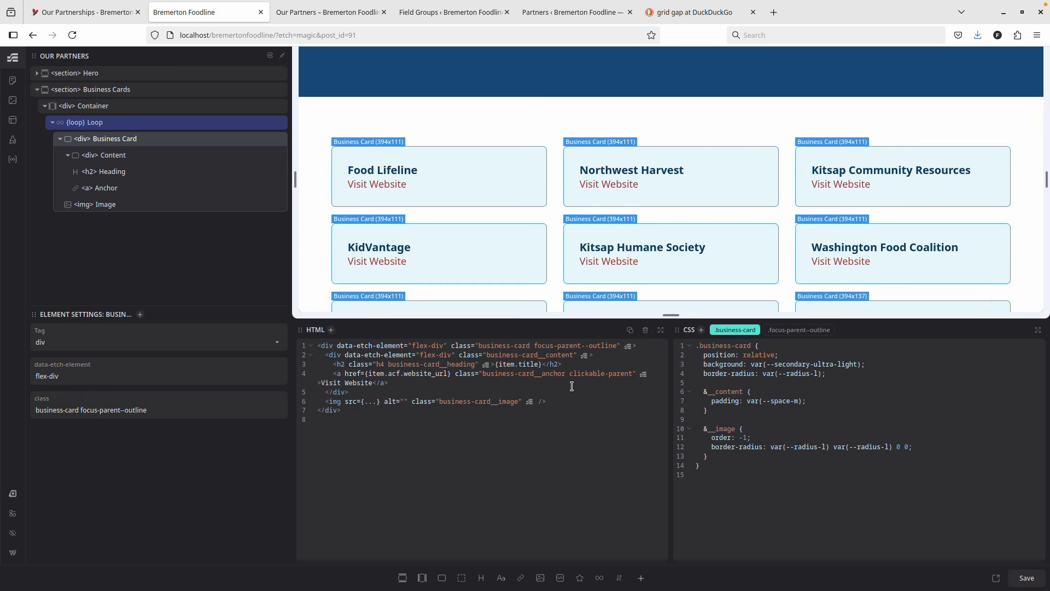
Reduce the content padding to var(--space-s), save, and reload the builder.
left_click(797, 401)
key("BackSpace")
type("s")
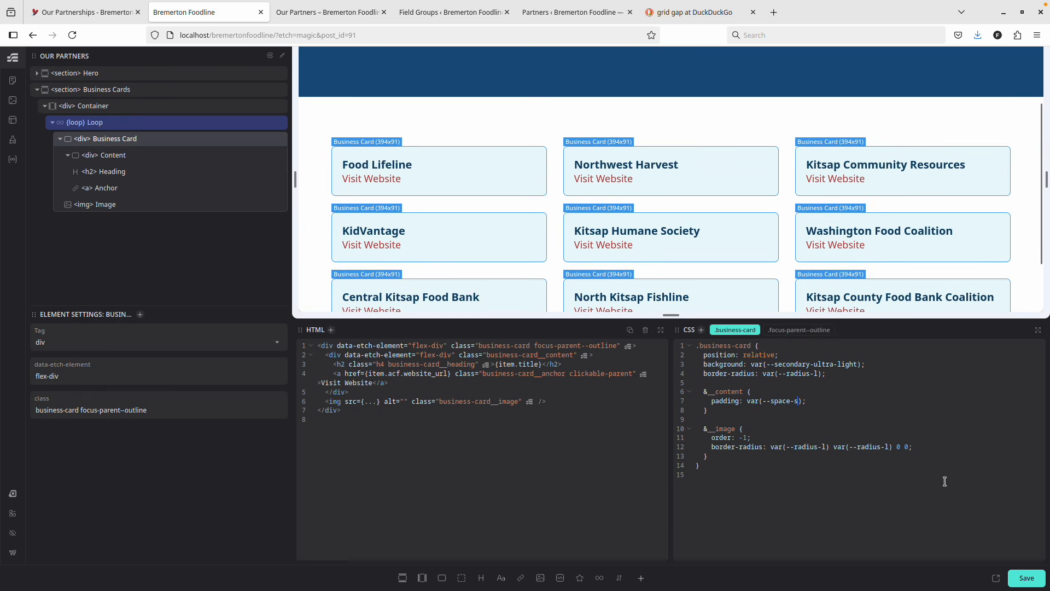
left_click(1027, 578)
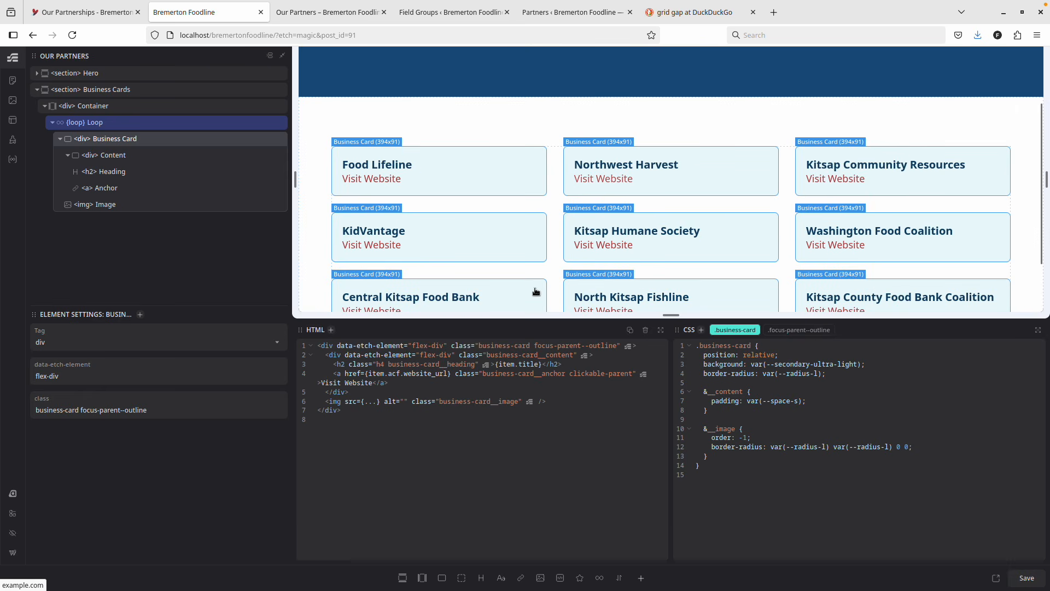
key("F5")
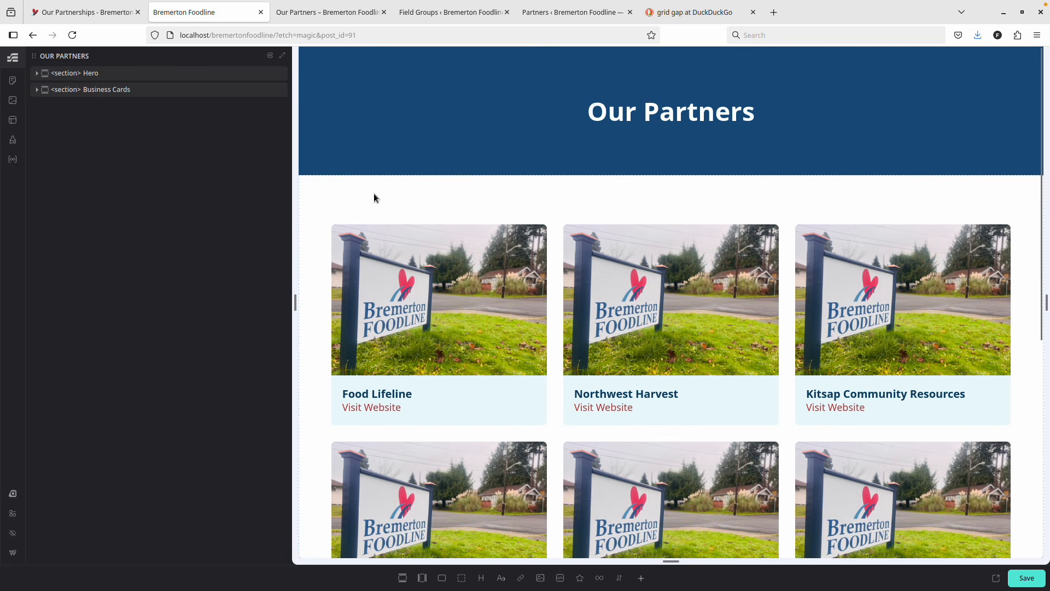
key("ctrl+Tab")
Refresh the live Our Partners page and scroll through the padded cards.
key("F5")
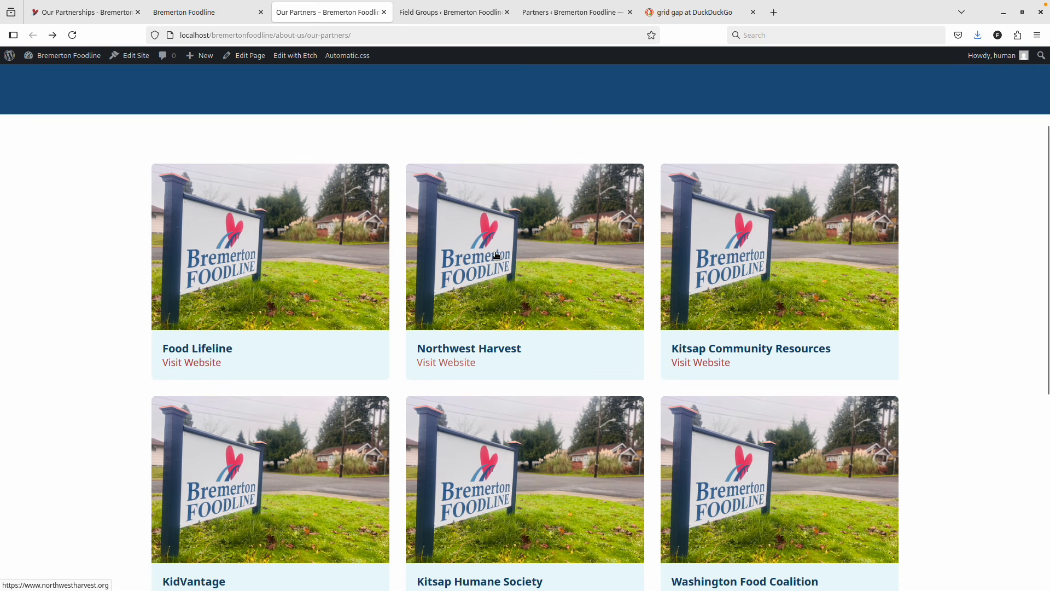
scroll(497, 255, "up", 3)
scroll(496, 255, "down", 4)
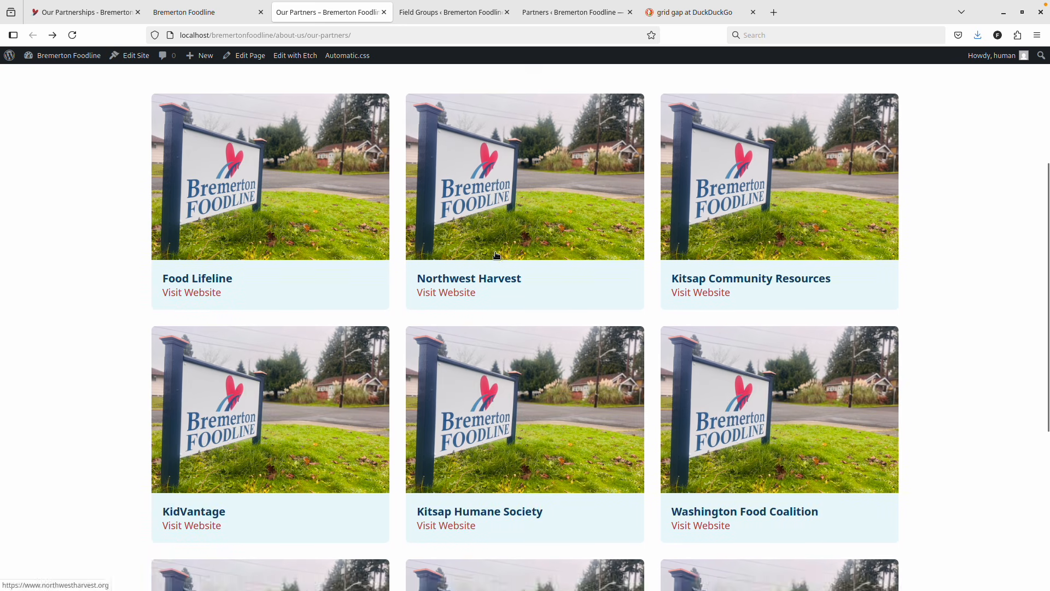
scroll(495, 257, "down", 3)
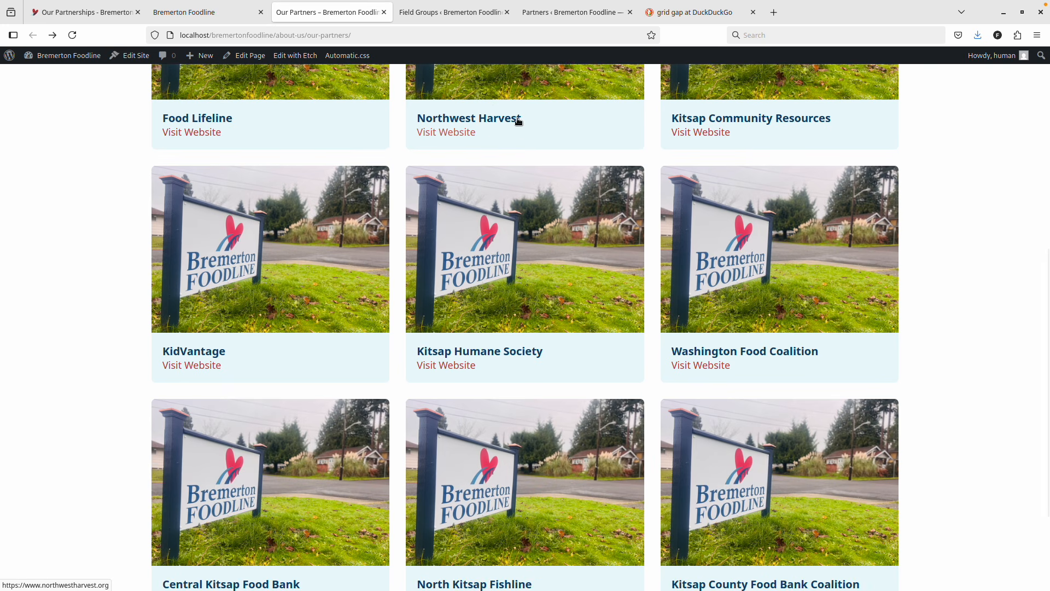
scroll(517, 123, "down", 2)
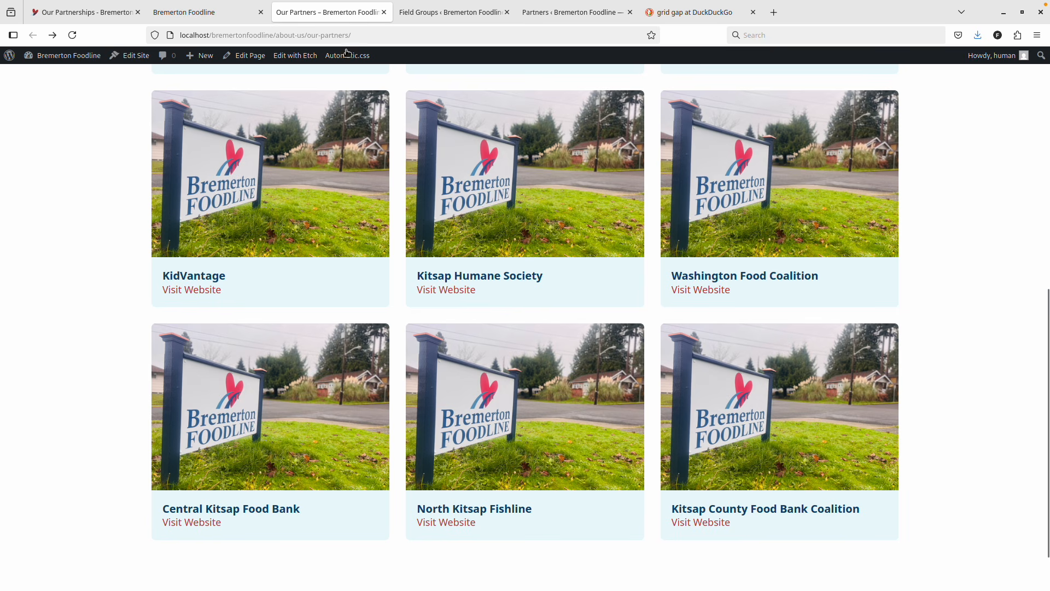
Back in Etch, expand Business Cards and select the Visit Website anchor.
left_click(224, 12)
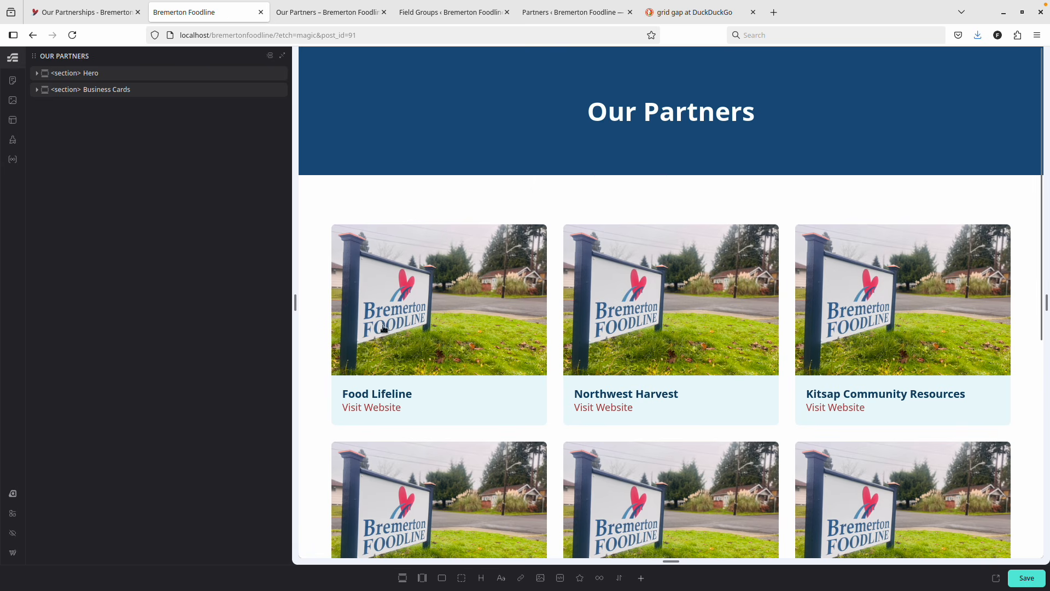
scroll(433, 445, "down", 4)
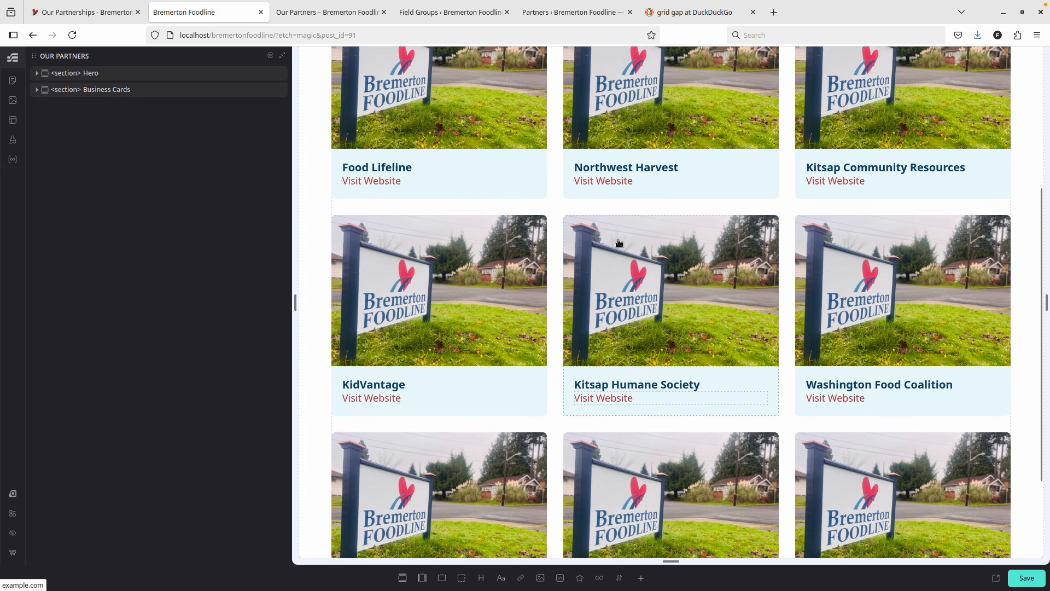
scroll(618, 243, "up", 1)
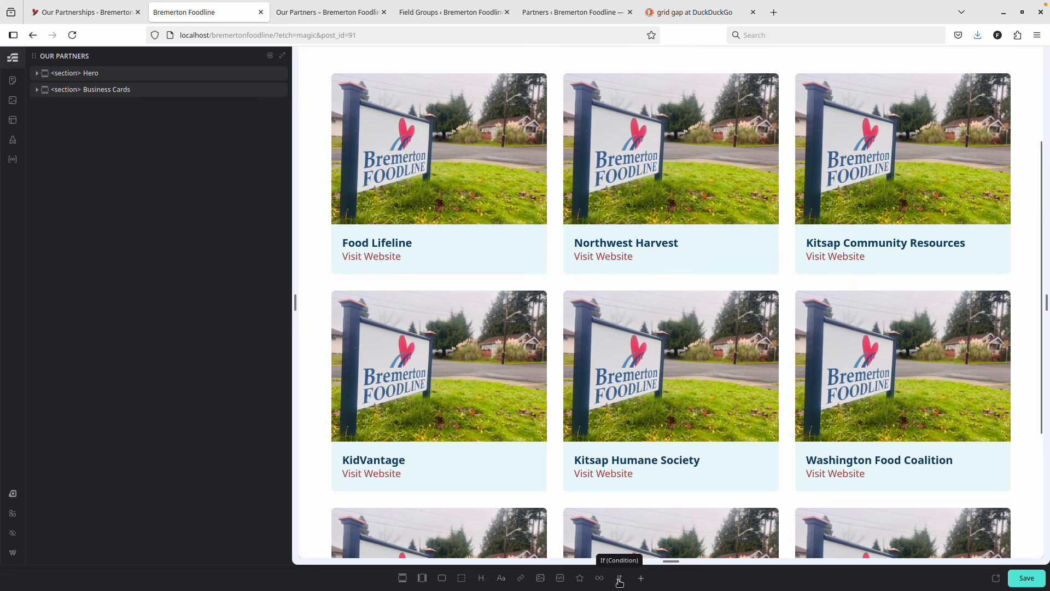
left_click(86, 91)
left_click(368, 153)
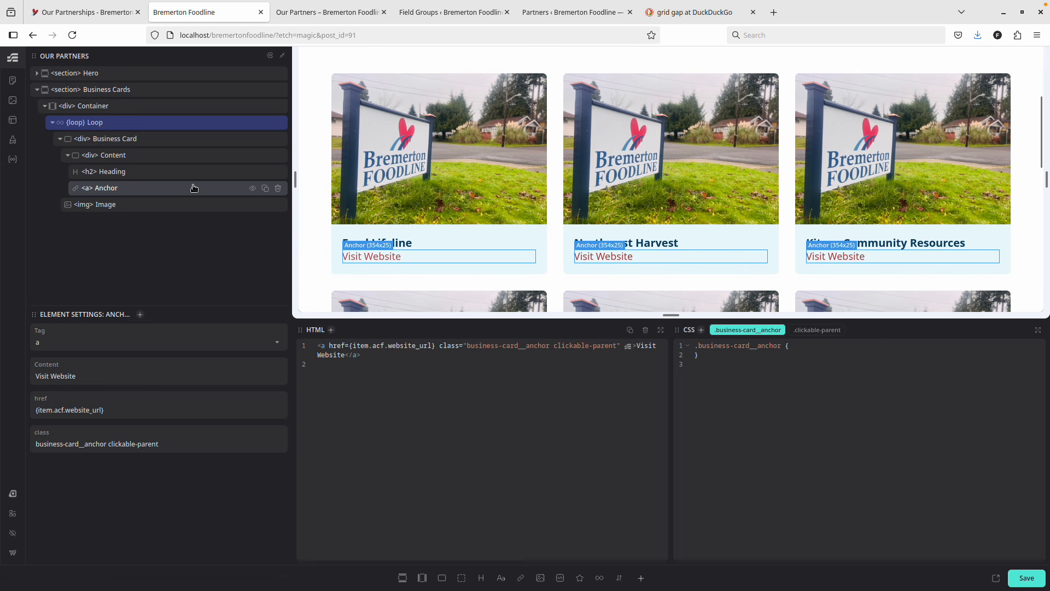
Give the Business Card hover rule outline: 1px solid var(--secondary-dark), save, and view it live.
left_click(129, 139)
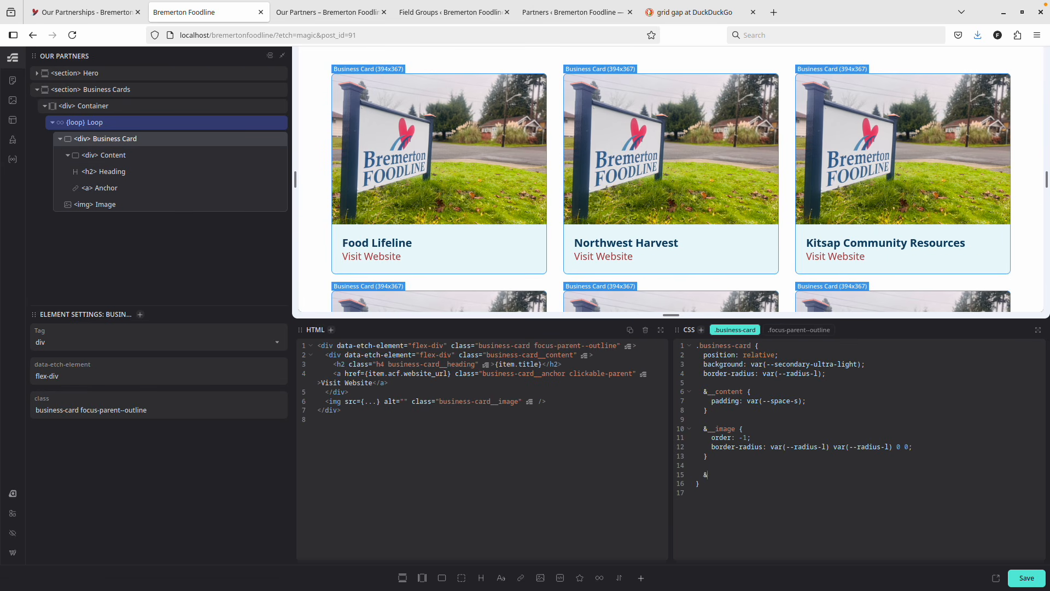
type("ver ")
type("outline: ")
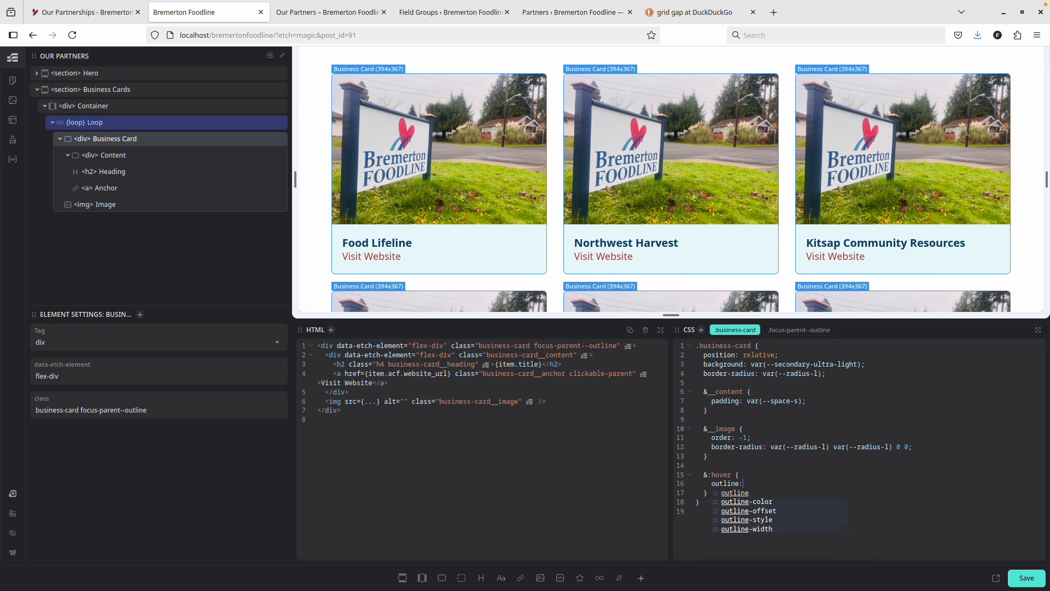
type("1px solid")
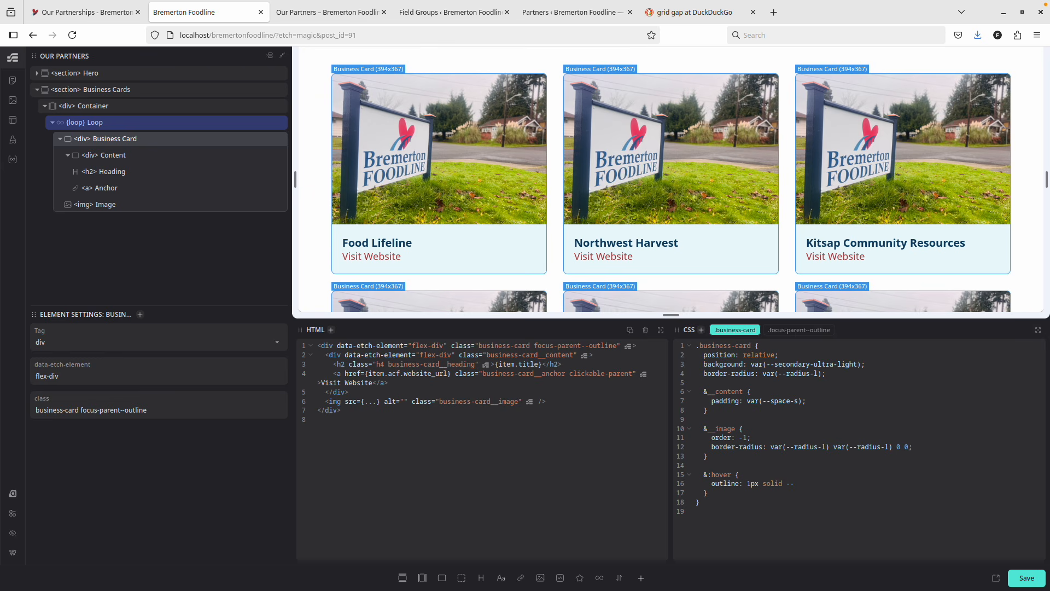
type(" --secondary-d")
key("Return")
type(";")
left_click(1027, 578)
key("ctrl+Tab")
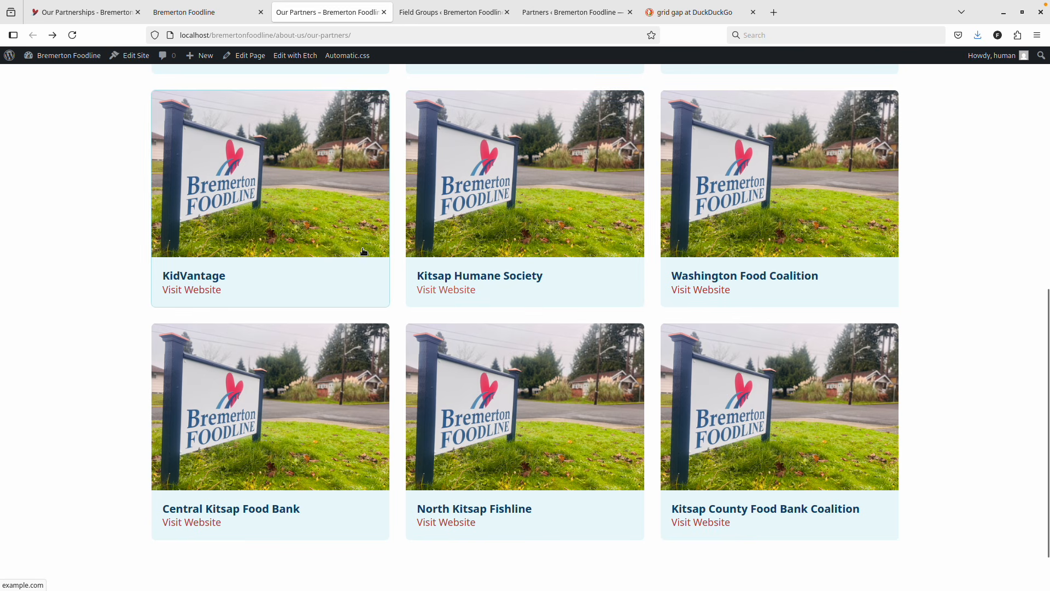
Add background-color: var(--secondary-light) to the card hover rule, save, and reload the live page.
key("ctrl+shift+Tab")
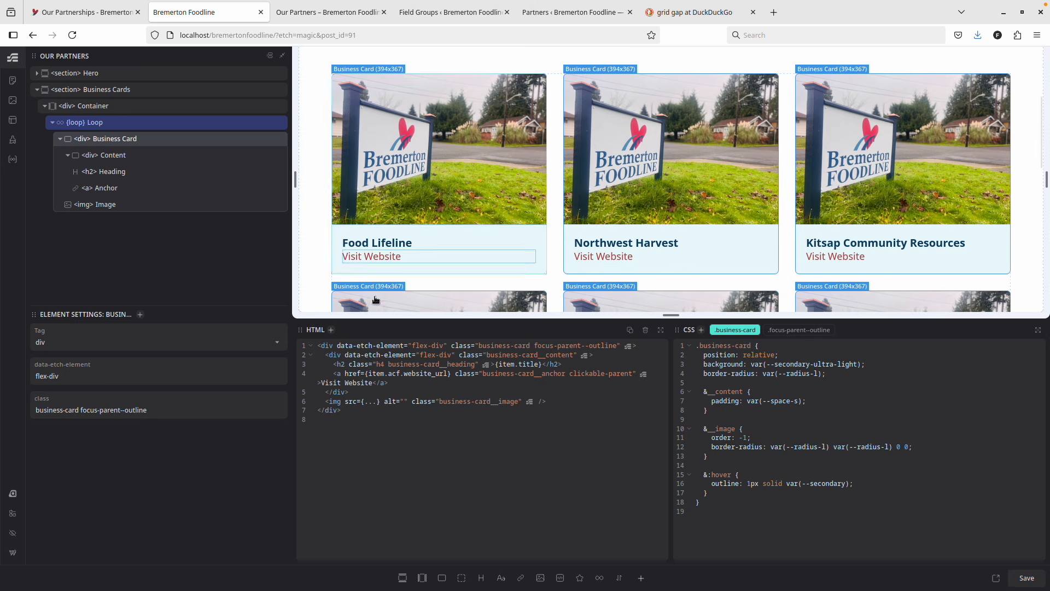
left_click(751, 475)
key("Return")
type("backgrou")
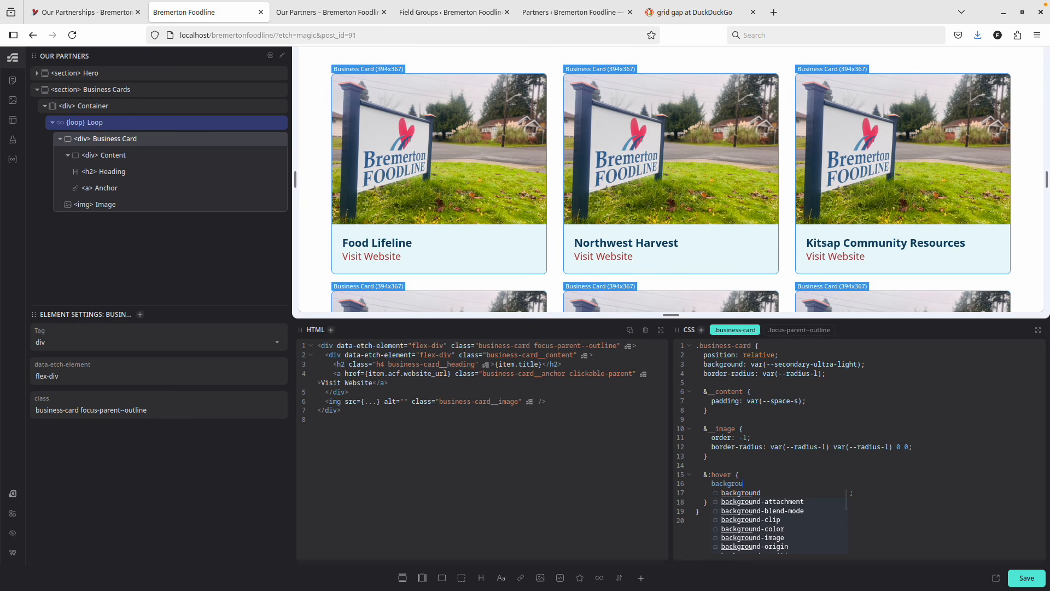
type("nd-color")
key("Return")
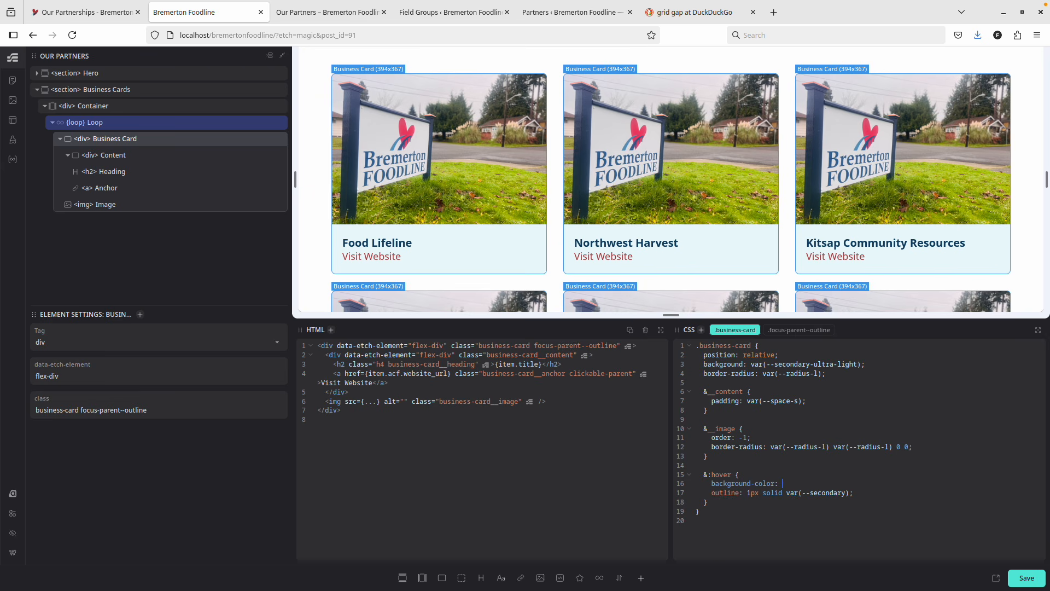
type("--sec")
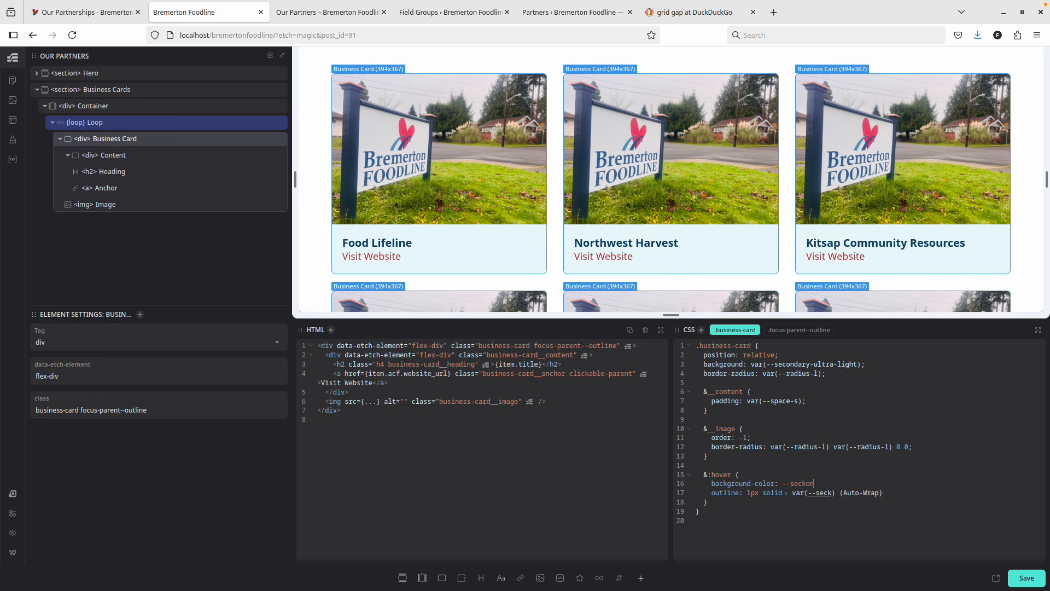
key("BackSpace")
type("condary-);ligh")
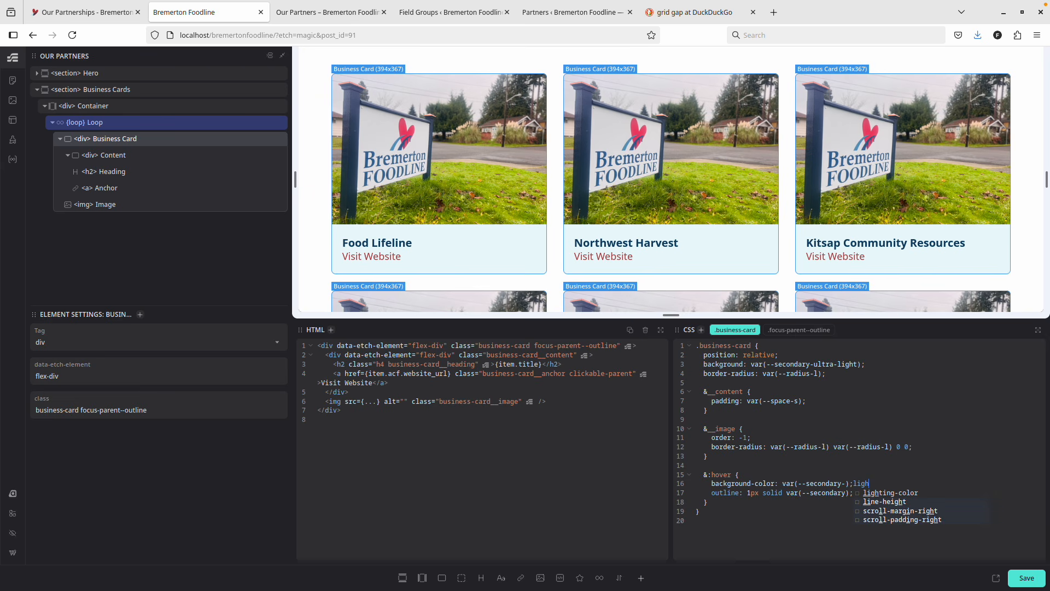
key("BackSpace")
key("BackSpace")
key("BackSpace")
key("BackSpace")
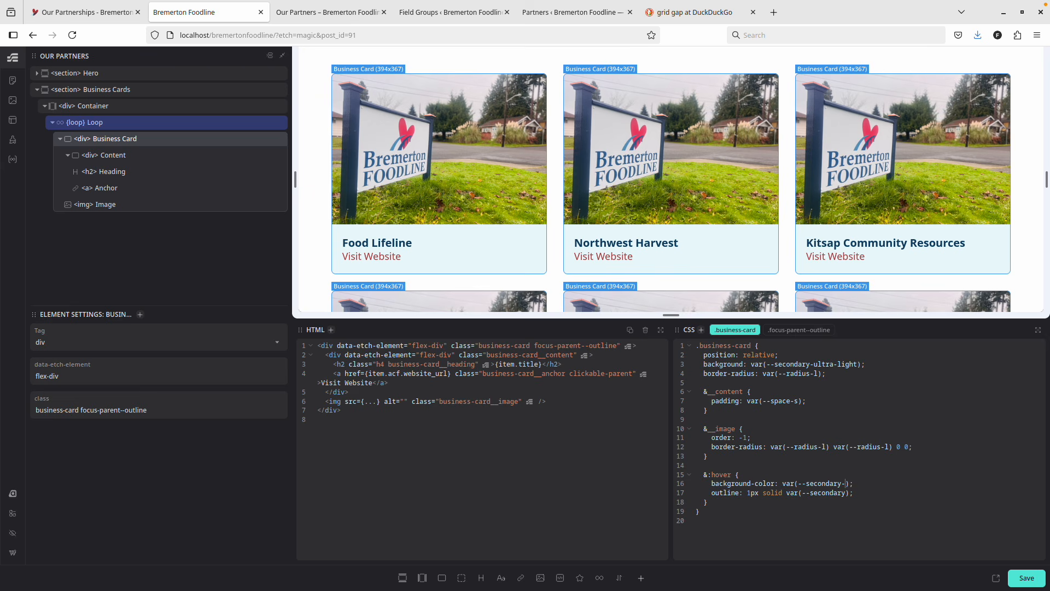
type("t")
left_click(1016, 577)
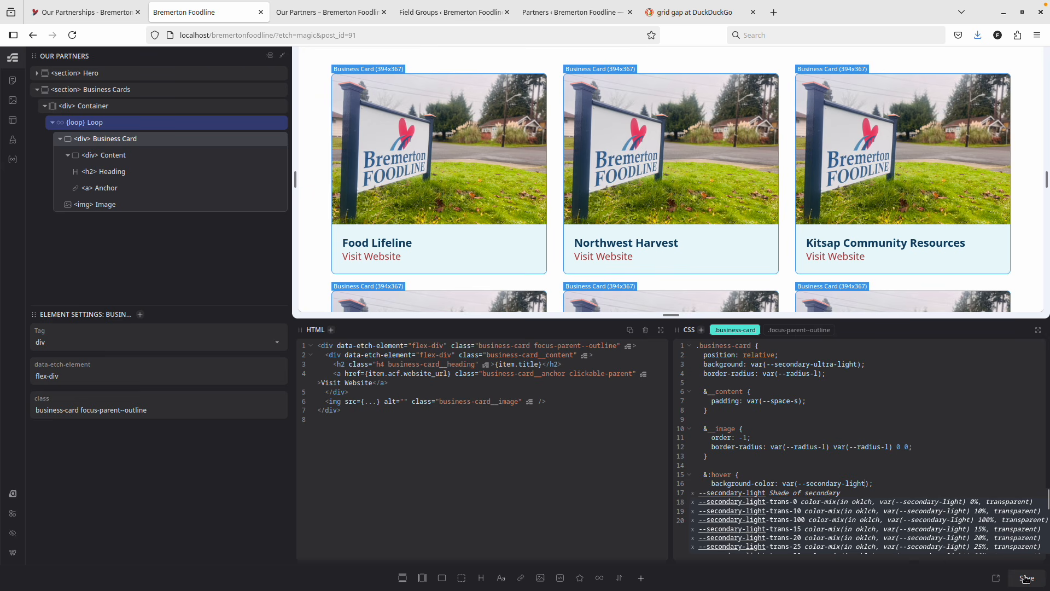
key("ctrl+Tab")
key("F5")
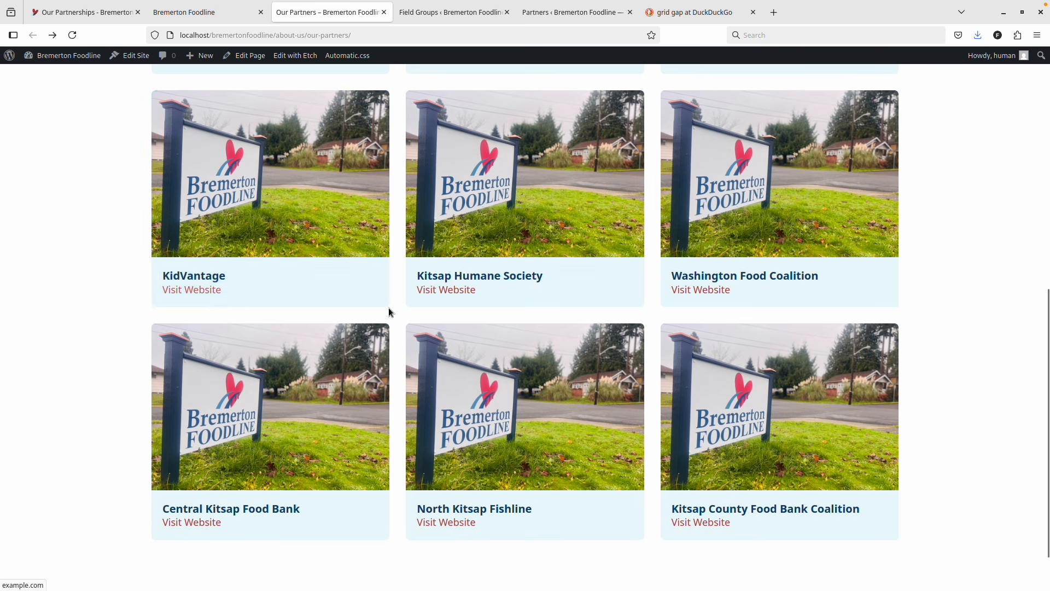
Change the hover background to var(--secondary-dark), save, and check the live page.
left_click(240, 18)
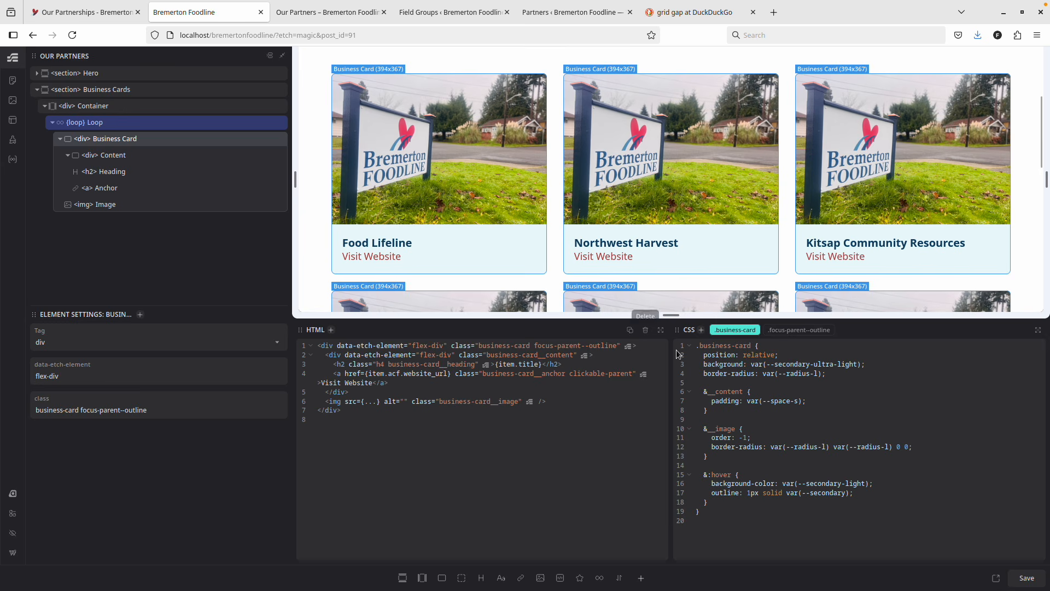
left_click(867, 483)
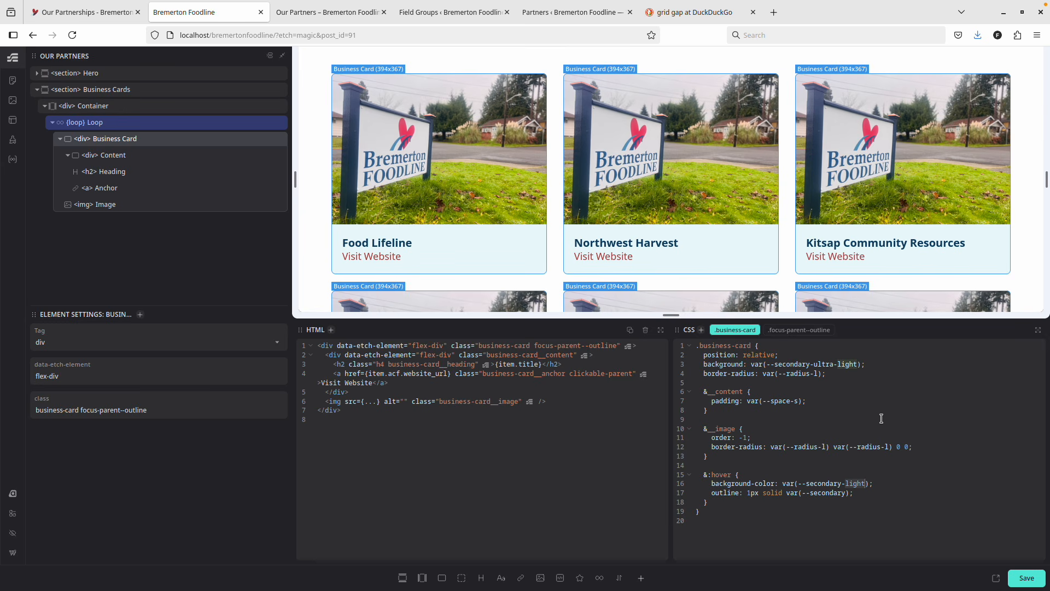
key("BackSpace")
key("BackSpace")
key("BackSpace")
key("BackSpace")
key("BackSpace")
type("ark")
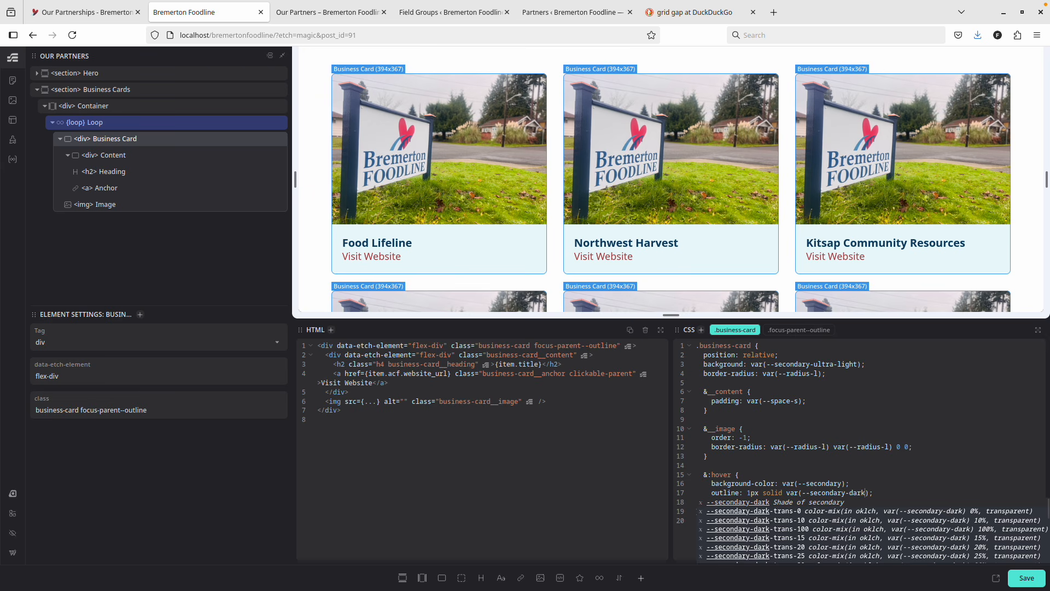
key("ctrl+s")
key("ctrl+Tab")
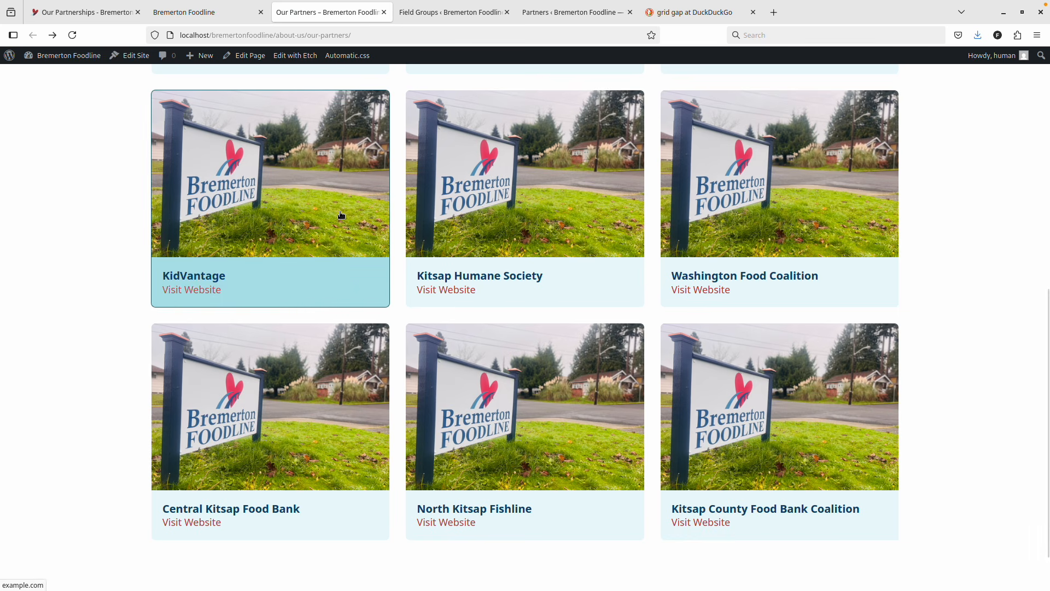
Switch the hover outline to primary and background to secondary-semi-light, save, and compare live.
key("ctrl+shift+Tab")
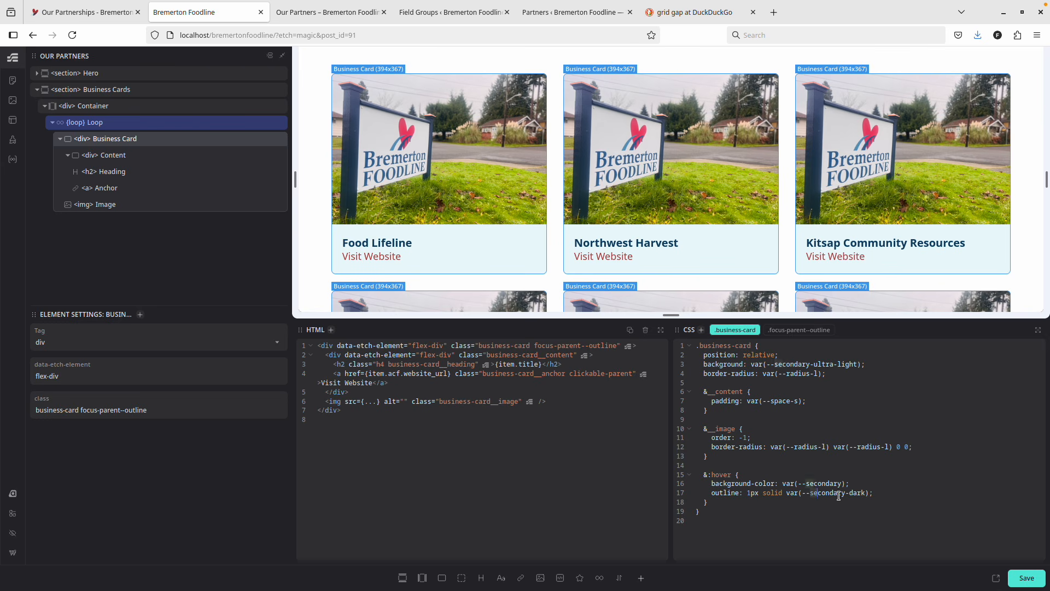
left_click_drag(810, 493, 870, 493)
type("primary")
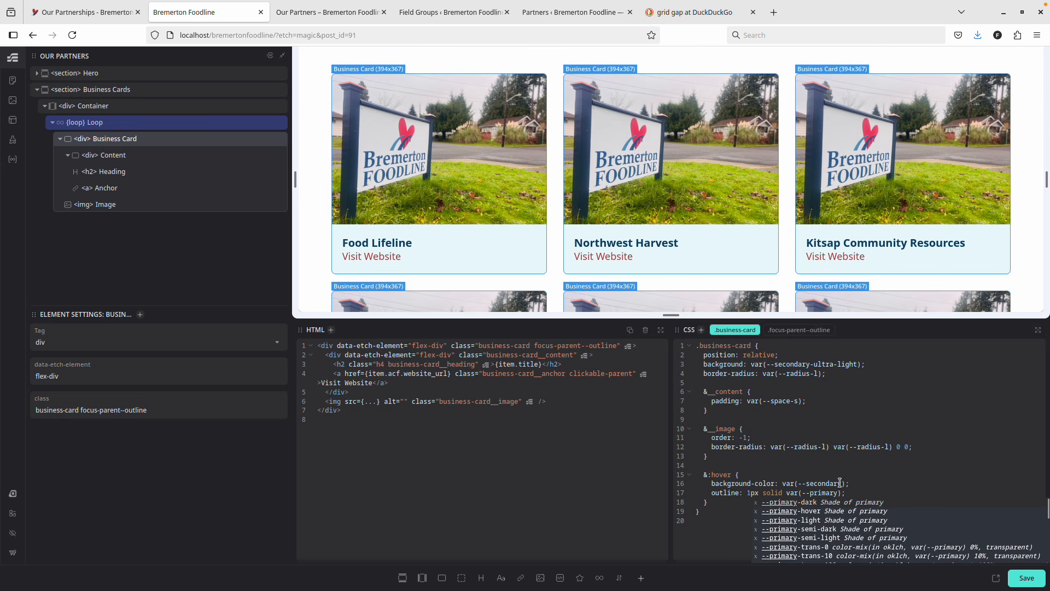
left_click(840, 483)
type("sem")
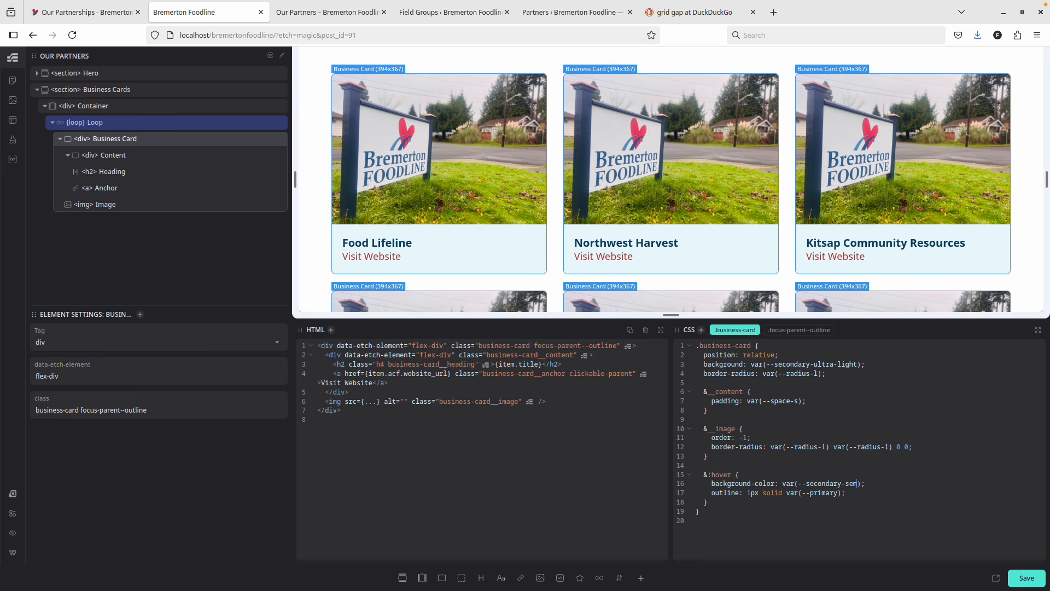
type("i-light")
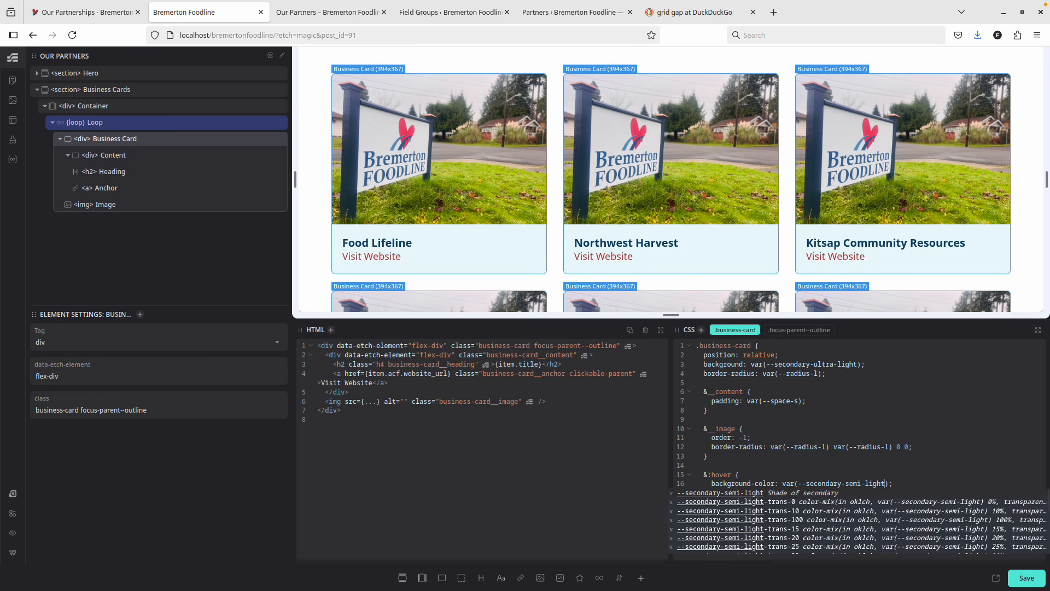
left_click(1012, 575)
key("ctrl+Tab")
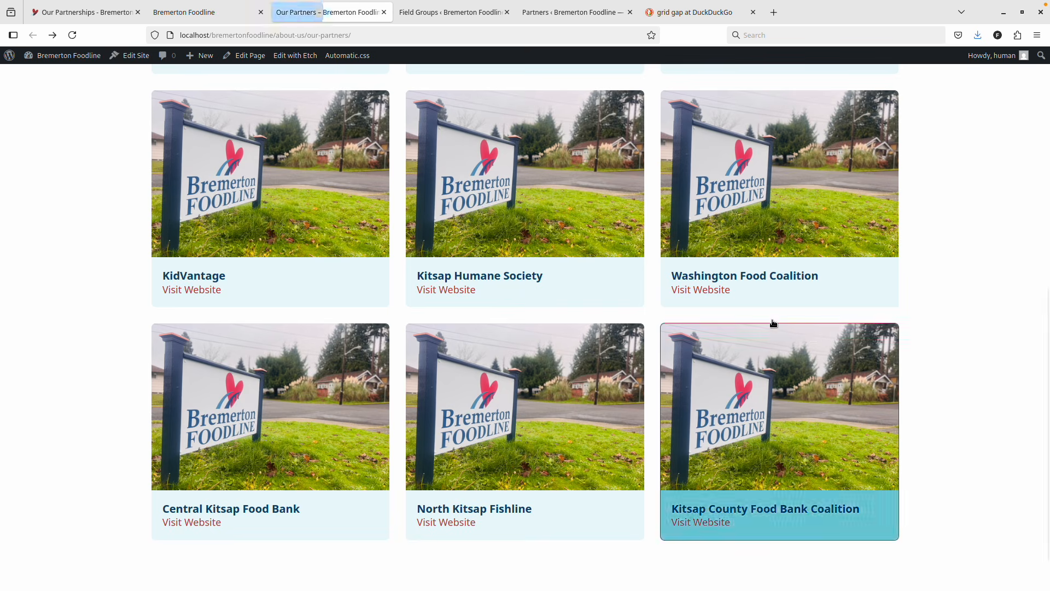
key("F5")
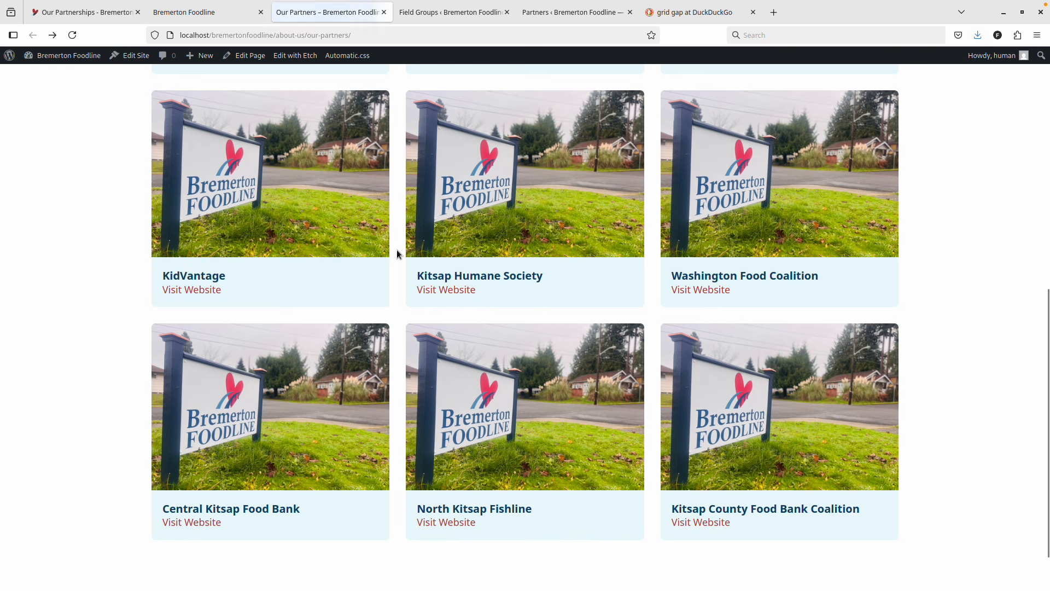
key("ctrl+shift+Tab")
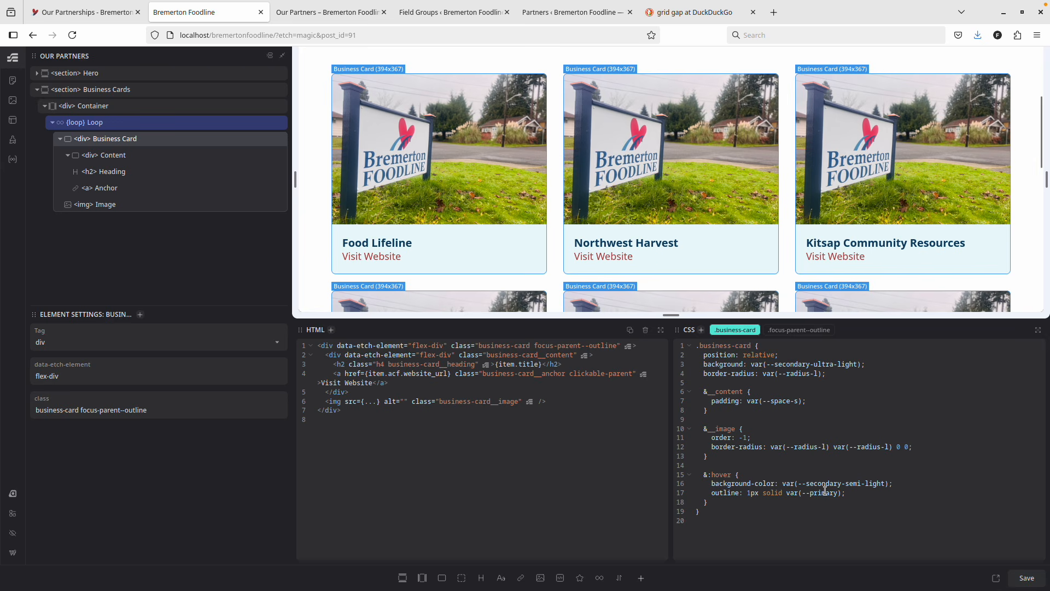
left_click(1031, 575)
key("ctrl+Tab")
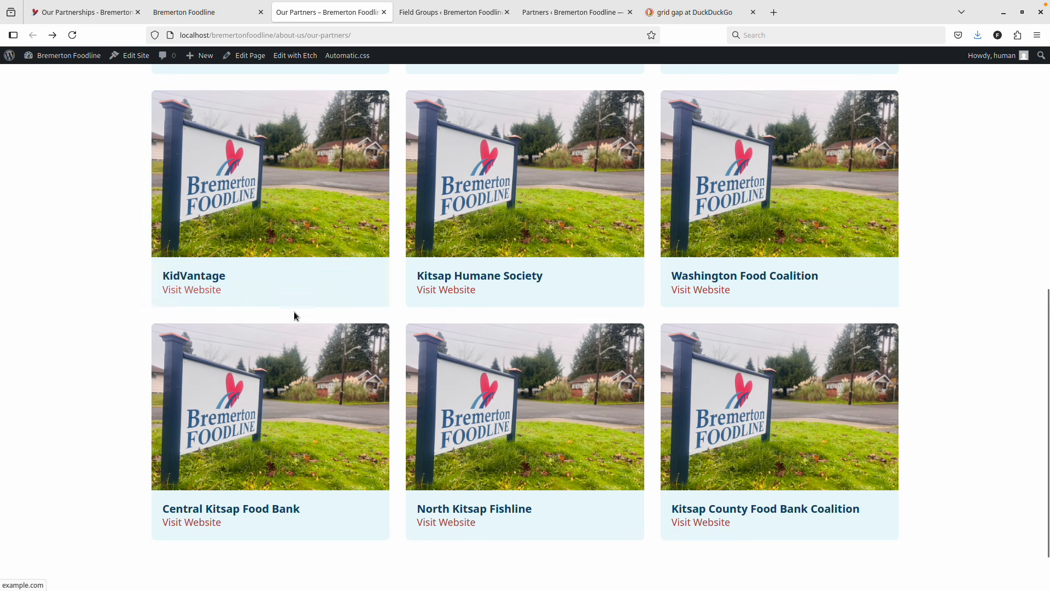
Drop 'semi' so the hover background is secondary-light, save, and reload the live page.
key("ctrl+shift+Tab")
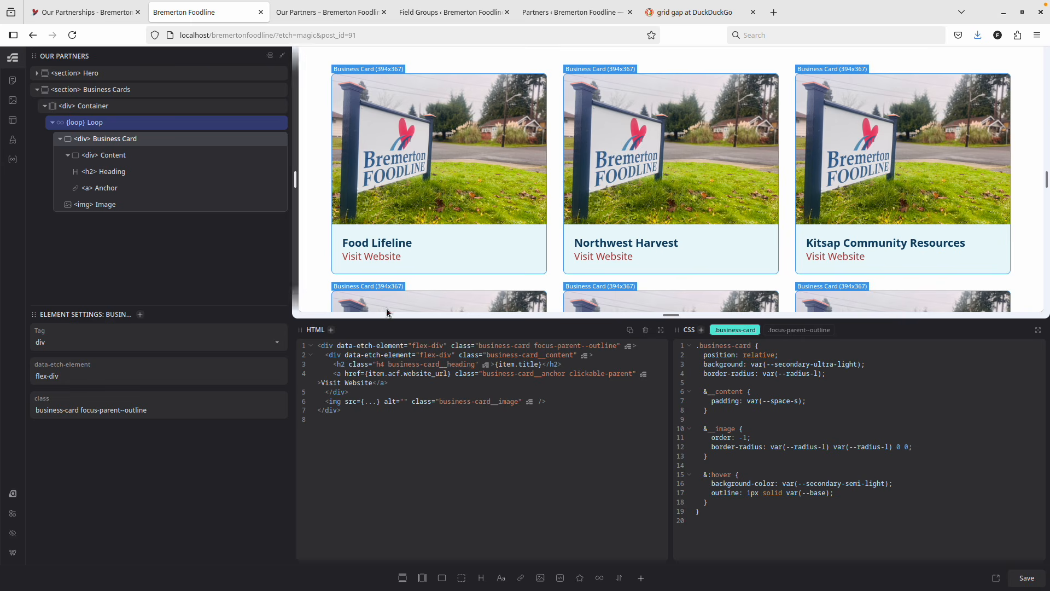
double_click(852, 485)
key("BackSpace")
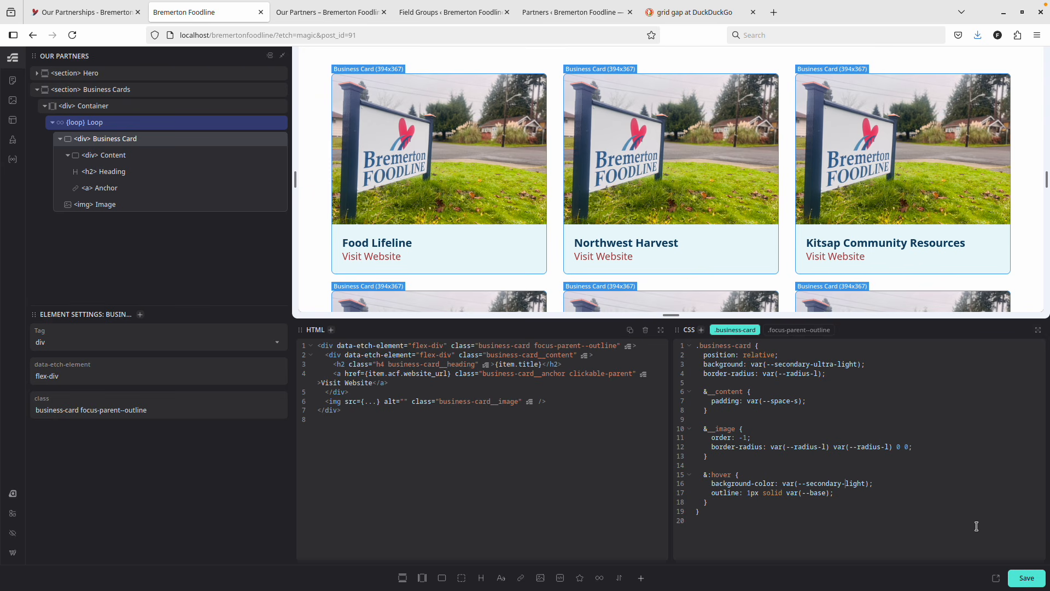
left_click(1020, 576)
key("ctrl+Tab")
key("F5")
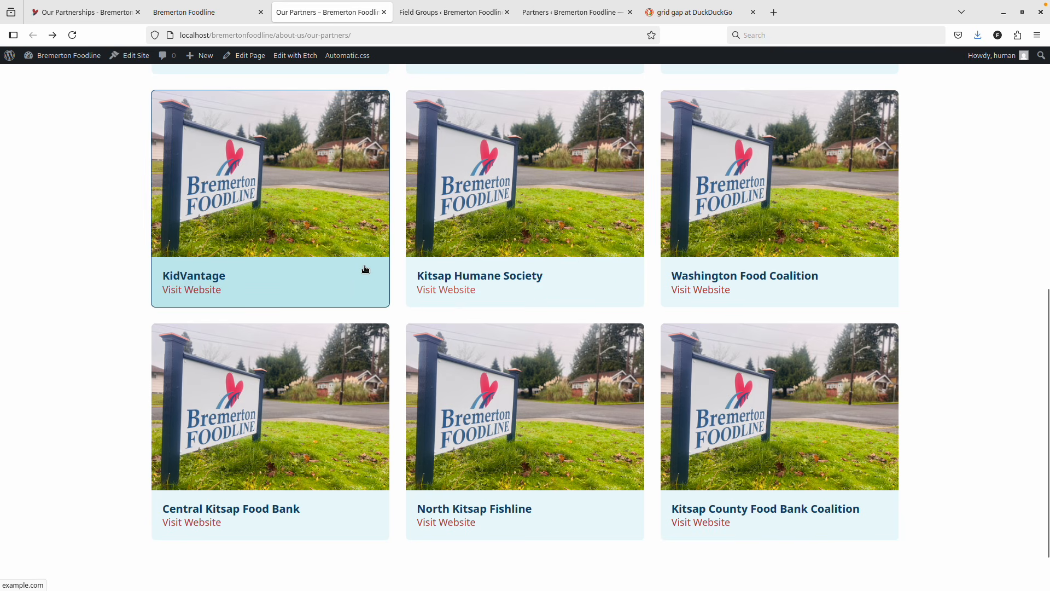
key("ctrl+shift+Tab")
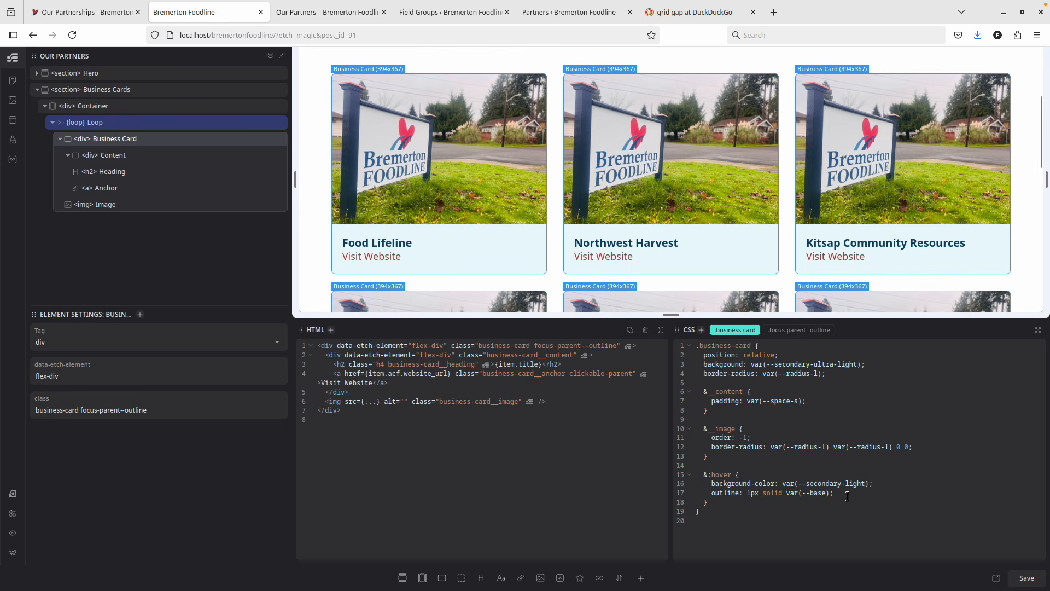
Delete the hover outline declaration, save, dismiss the Save As dialog, and view the live page.
left_click_drag(835, 493, 676, 491)
key("BackSpace")
key("ctrl+s")
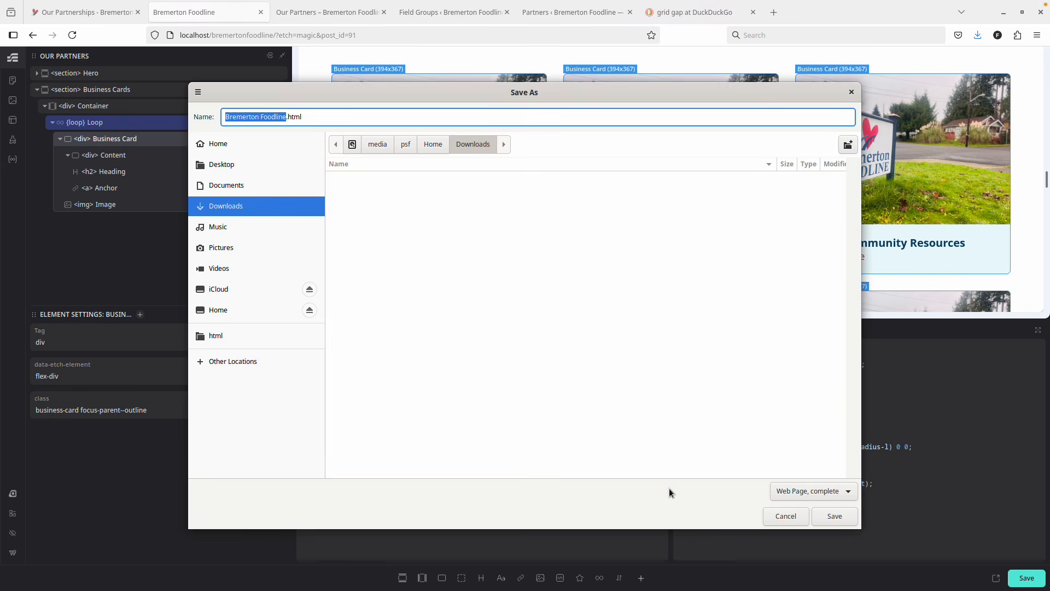
key("Escape")
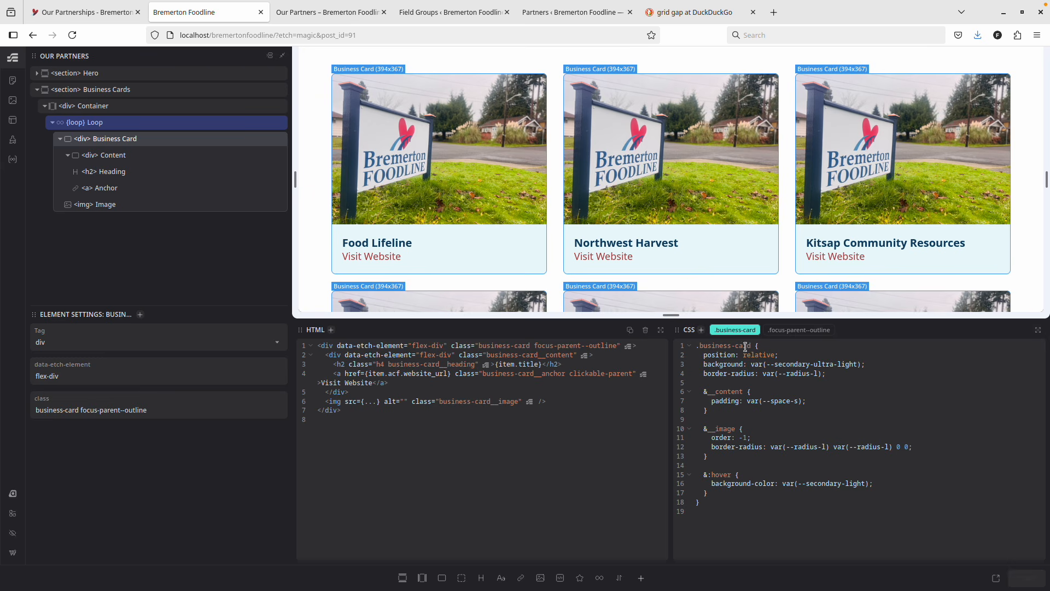
key("ctrl+Tab")
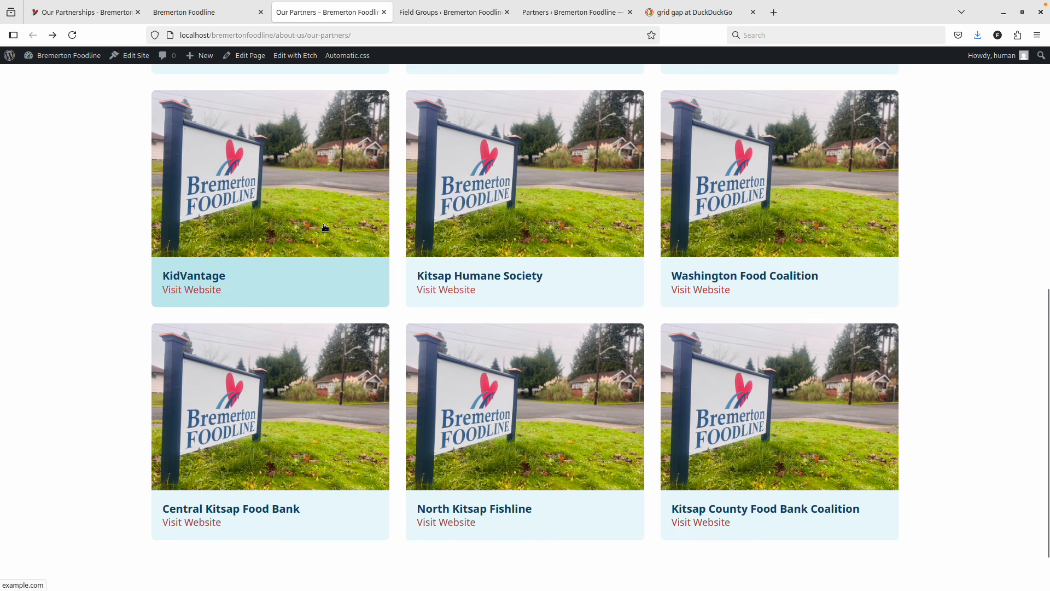
Compare the live Our Partners cards with the Etch editor, then open the local Our Partners page.
scroll(377, 263, "down", 2)
scroll(619, 321, "up", 10)
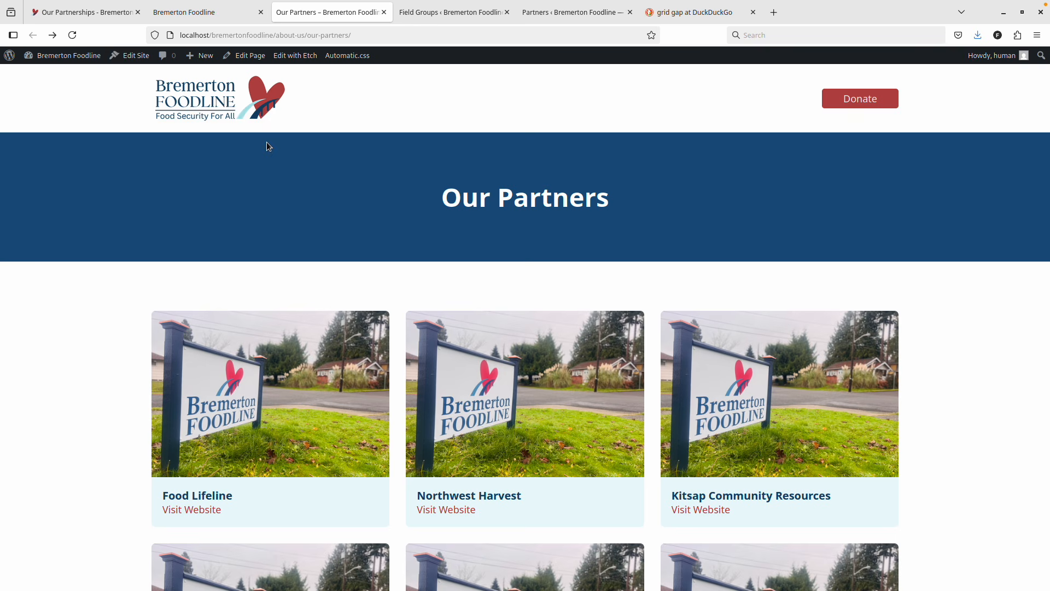
left_click(176, 18)
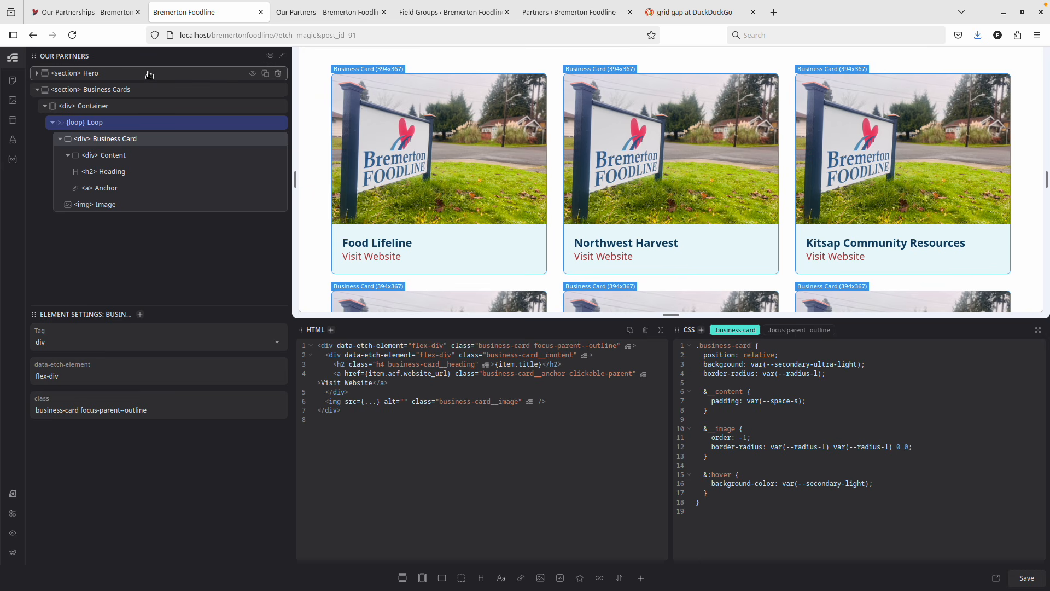
left_click(118, 9)
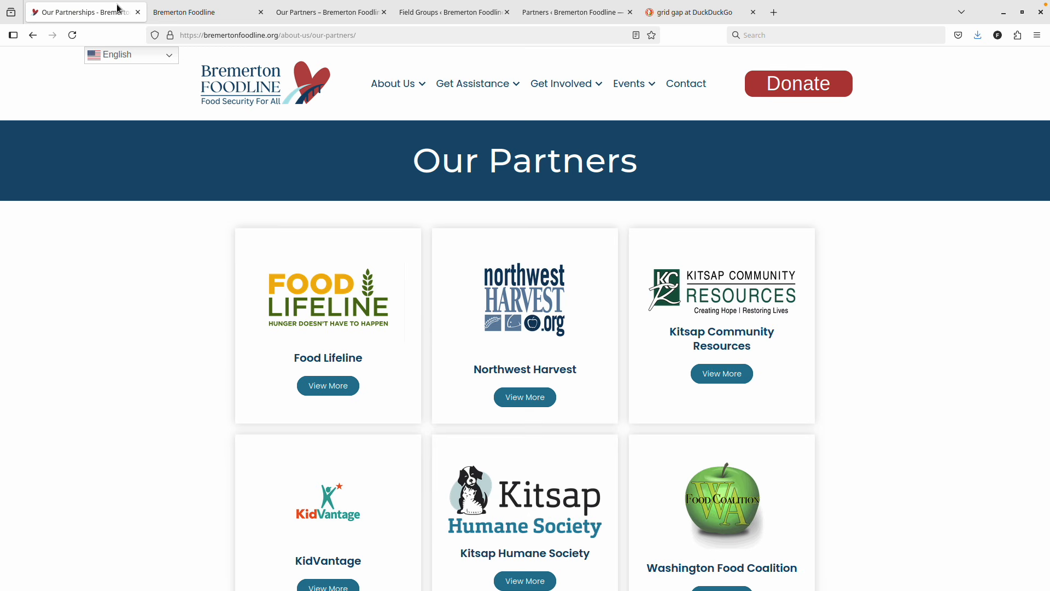
left_click(210, 15)
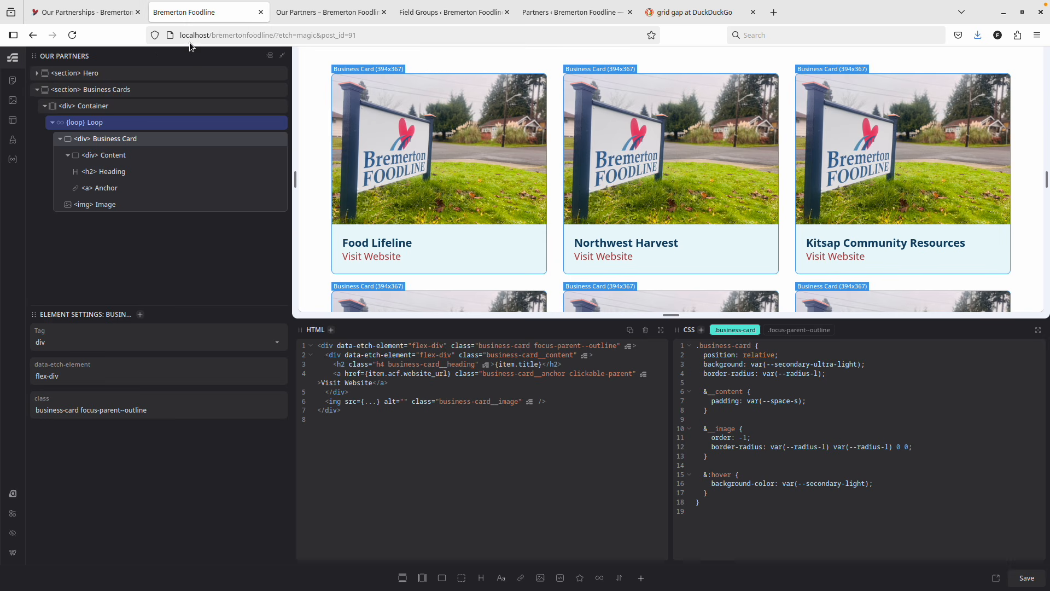
left_click(118, 18)
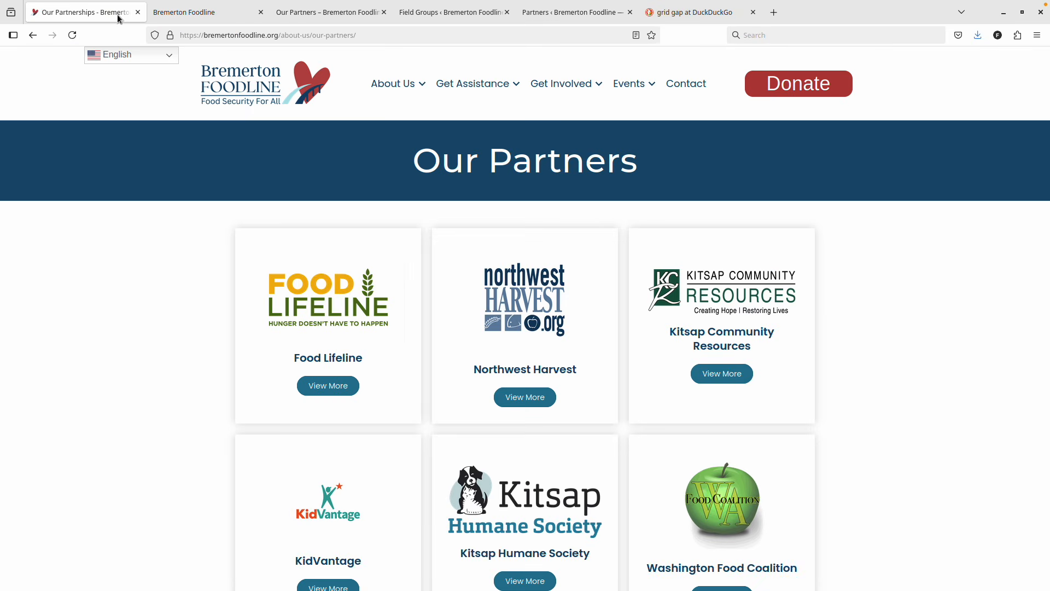
left_click(210, 13)
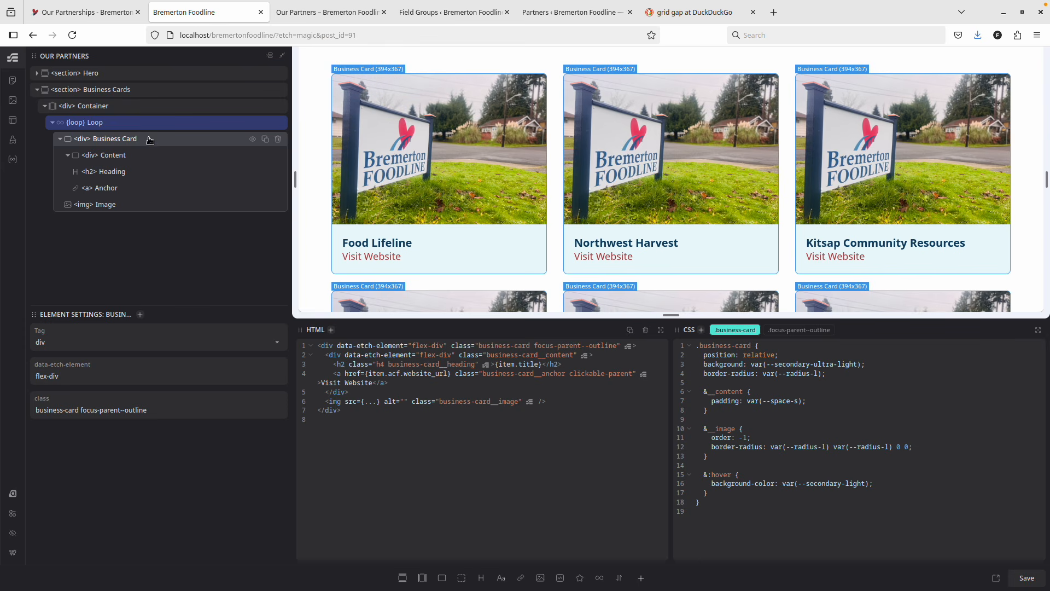
left_click(307, 12)
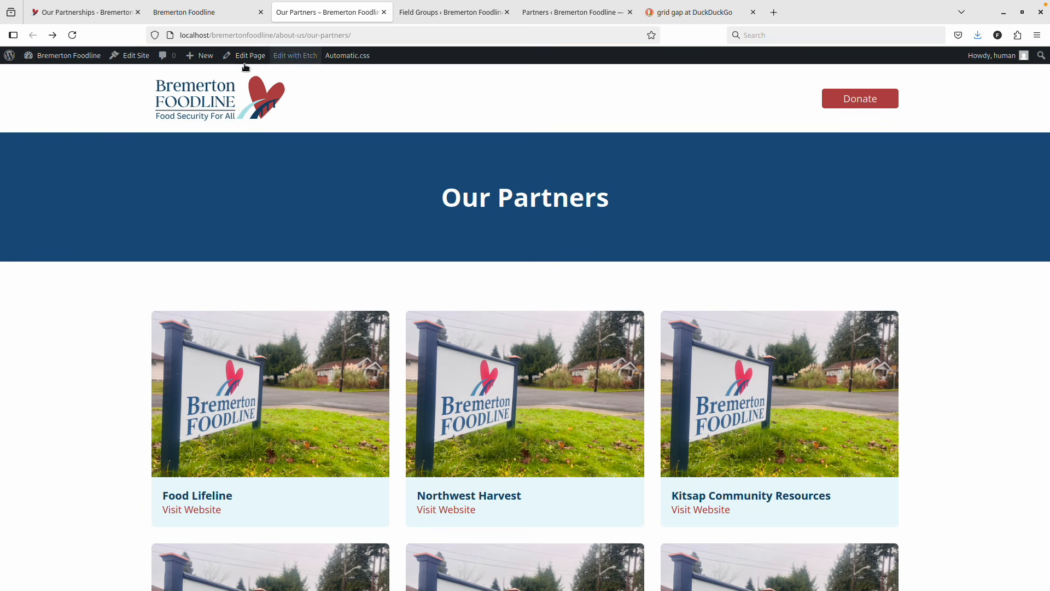
Go to the Pages list and trash the old Our Supporters page.
left_click(63, 55)
mouse_move(33, 215)
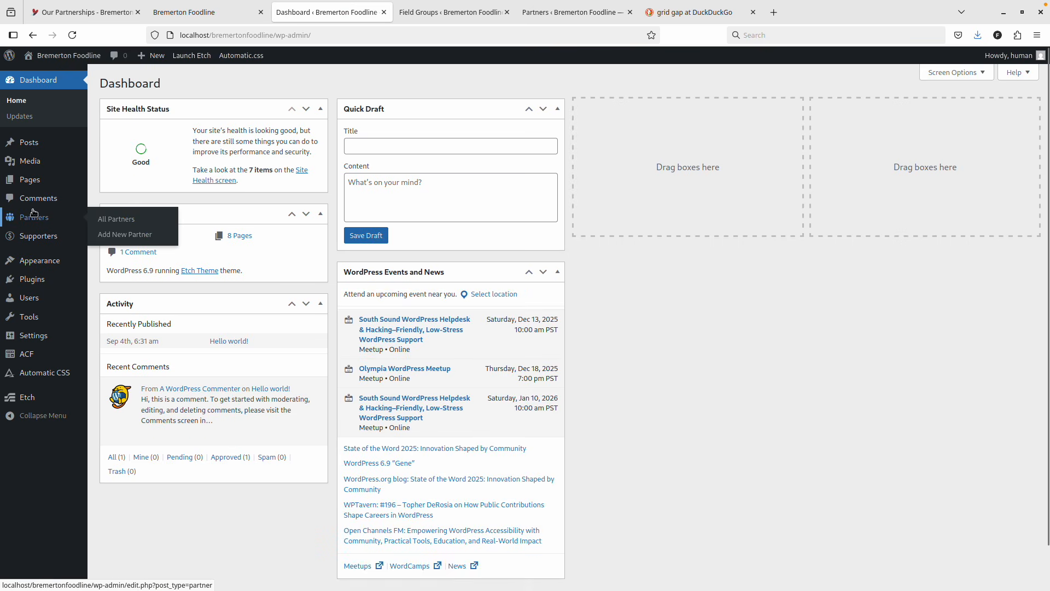
left_click(36, 180)
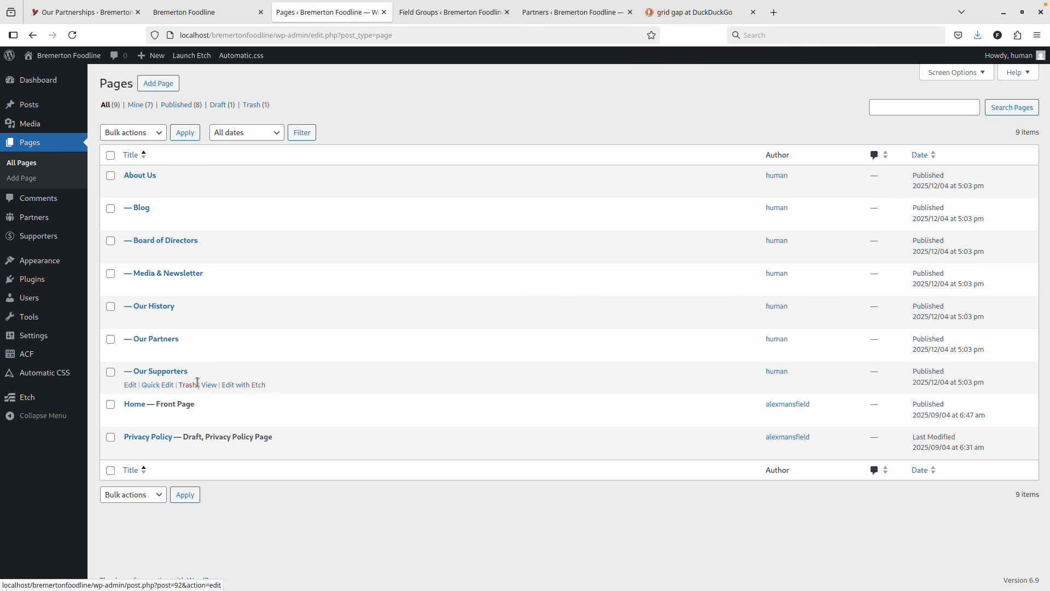
left_click(184, 386)
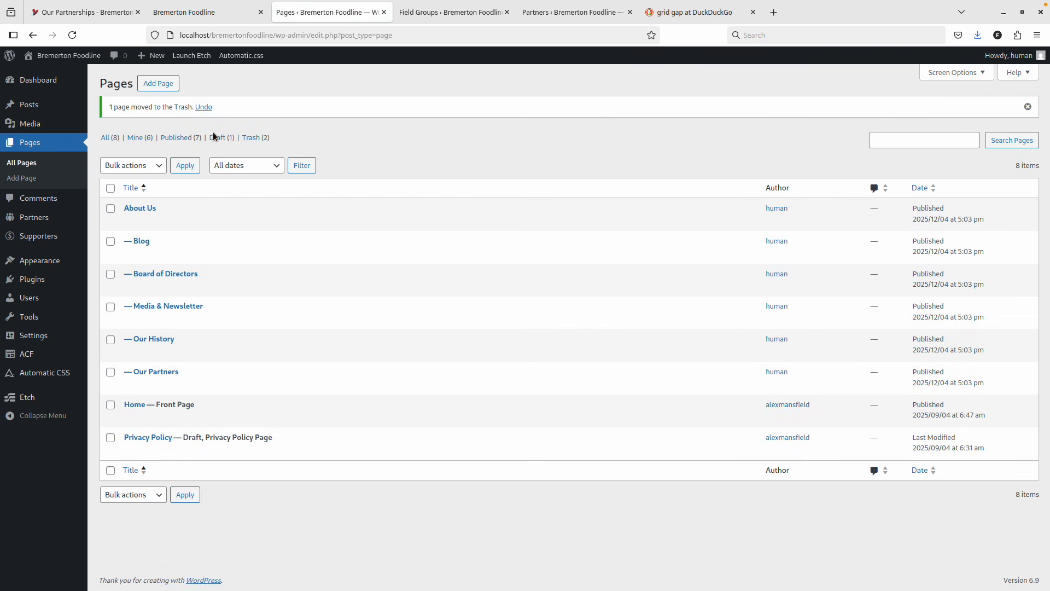
Empty the Trash permanently and return to All pages, now listing eight.
left_click(253, 137)
left_click(363, 135)
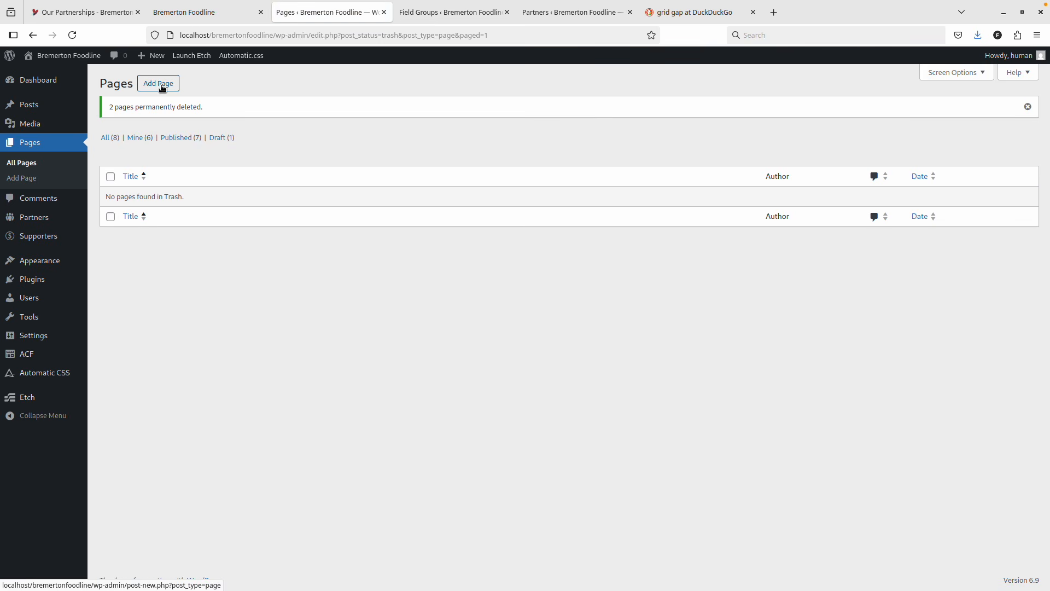
left_click(37, 141)
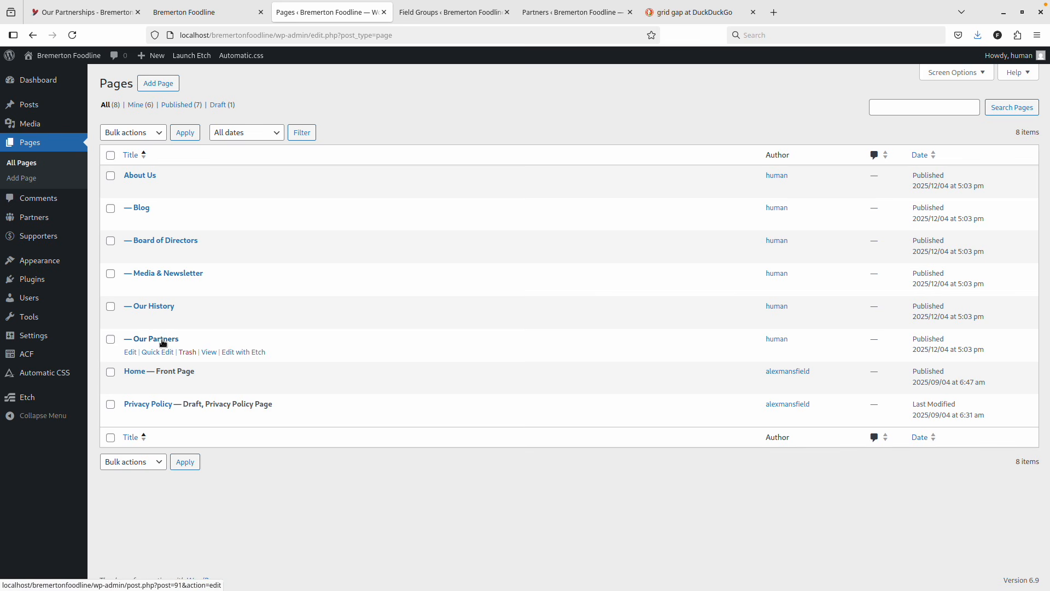
left_click(158, 83)
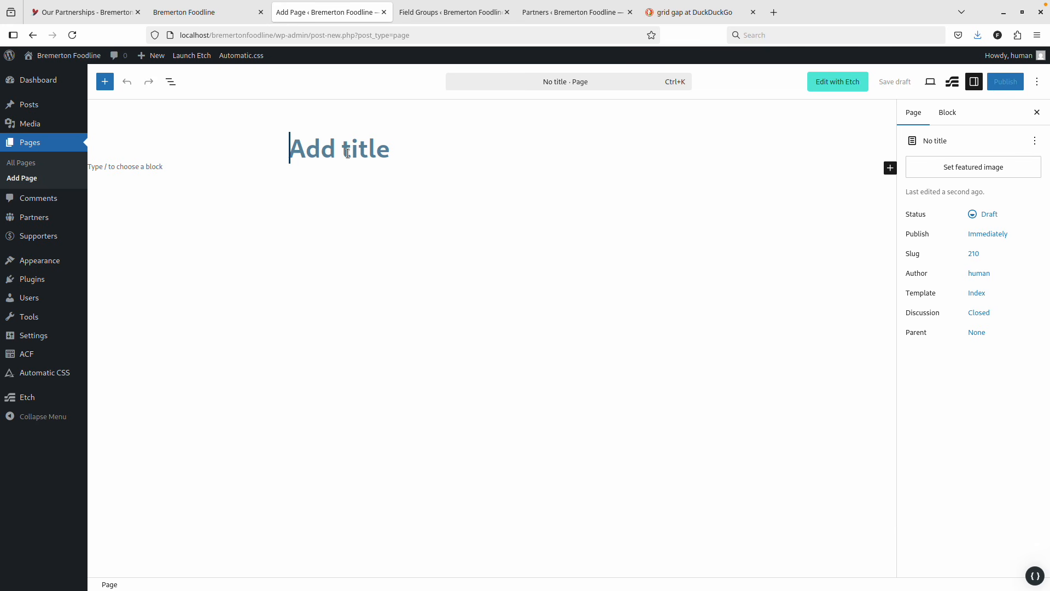
Publish a new page titled 'Our Supporters' with About Us as its parent.
type("Our Supp")
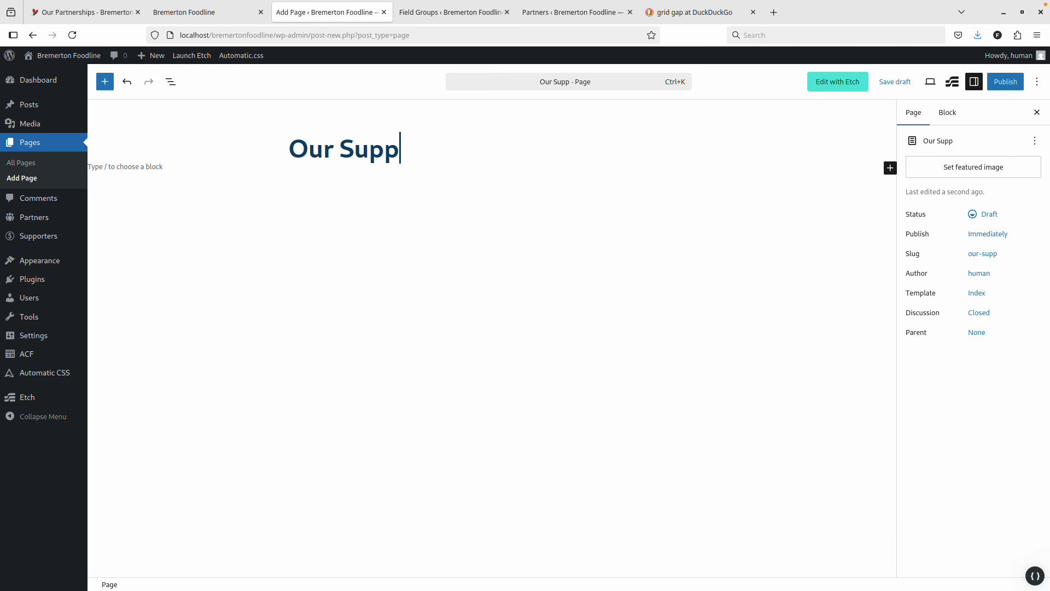
type("orters")
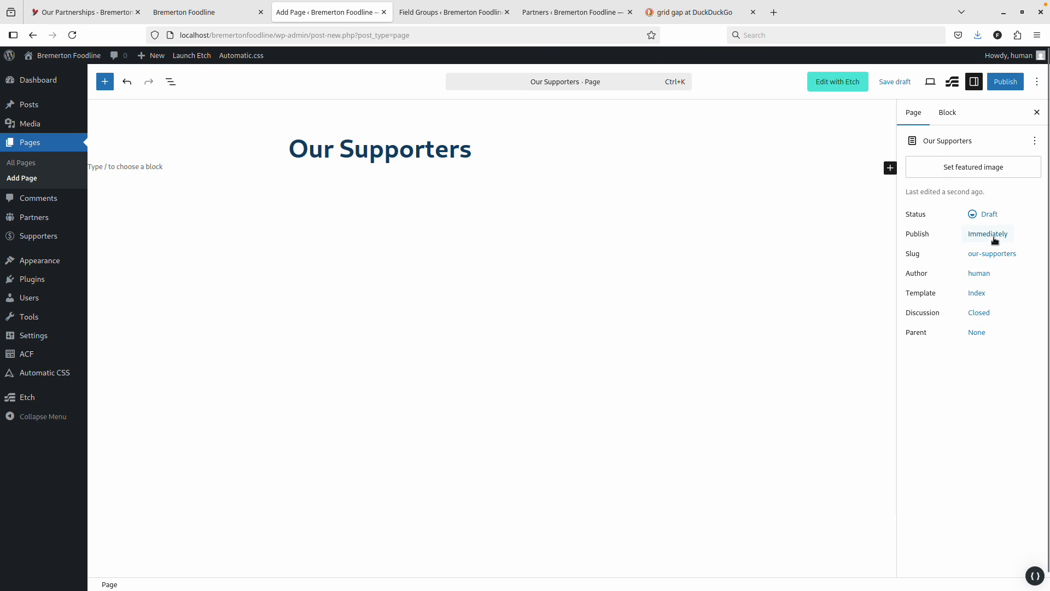
left_click(976, 332)
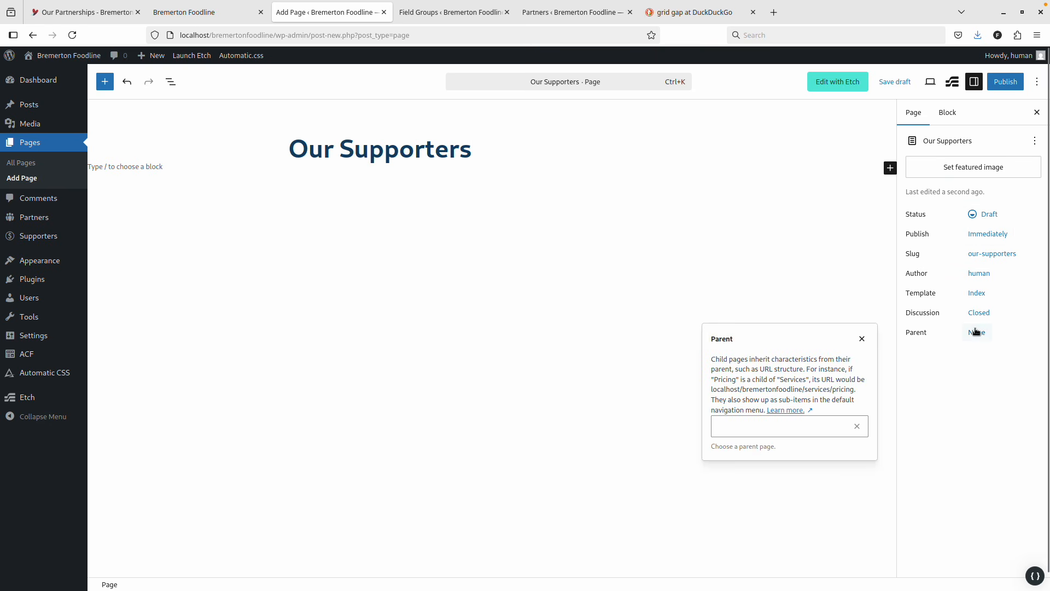
left_click(790, 430)
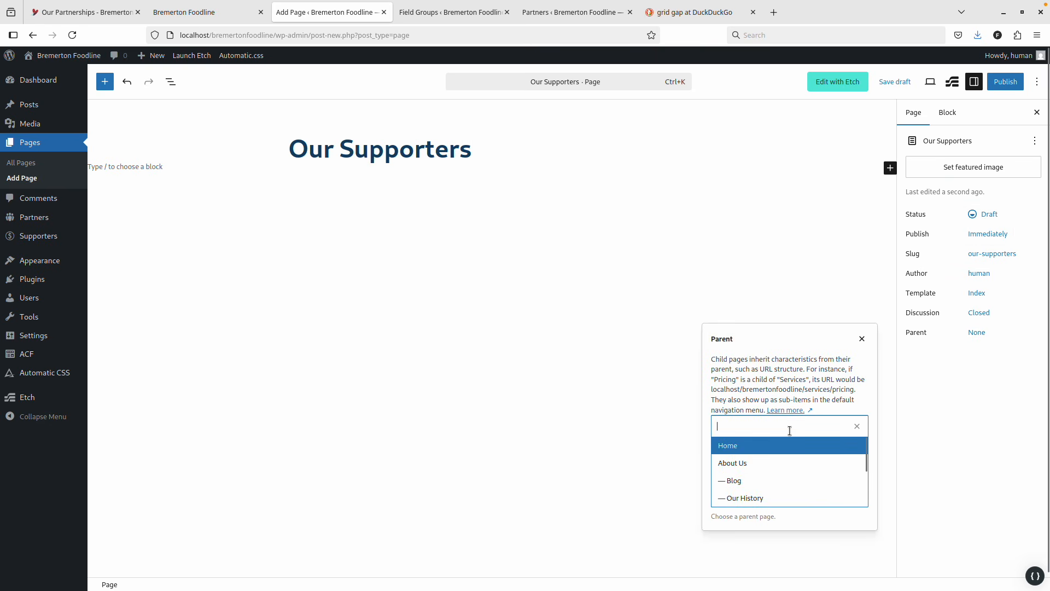
left_click(755, 463)
left_click(1010, 82)
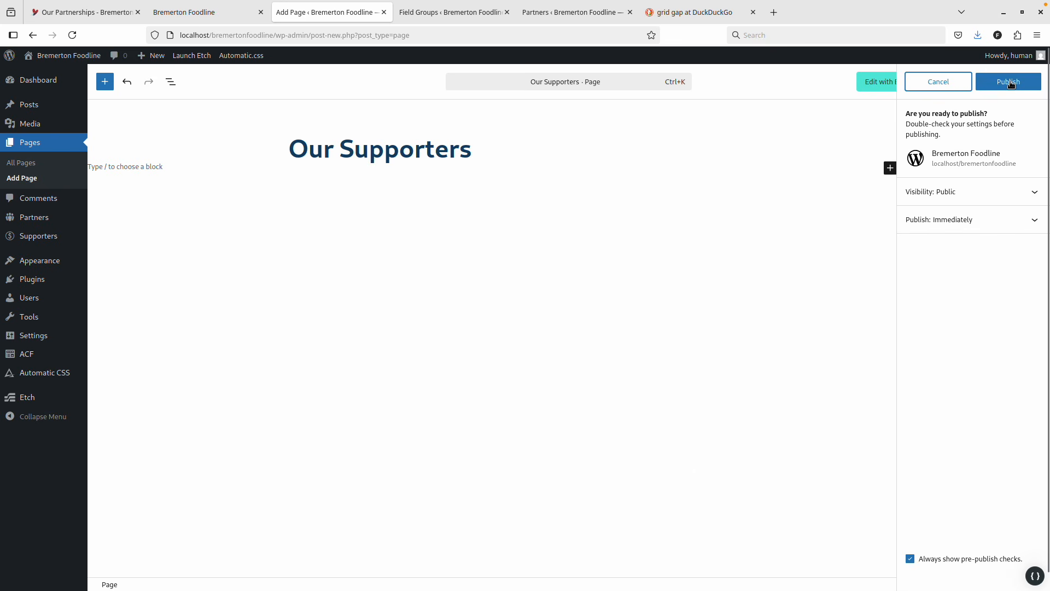
left_click(1010, 82)
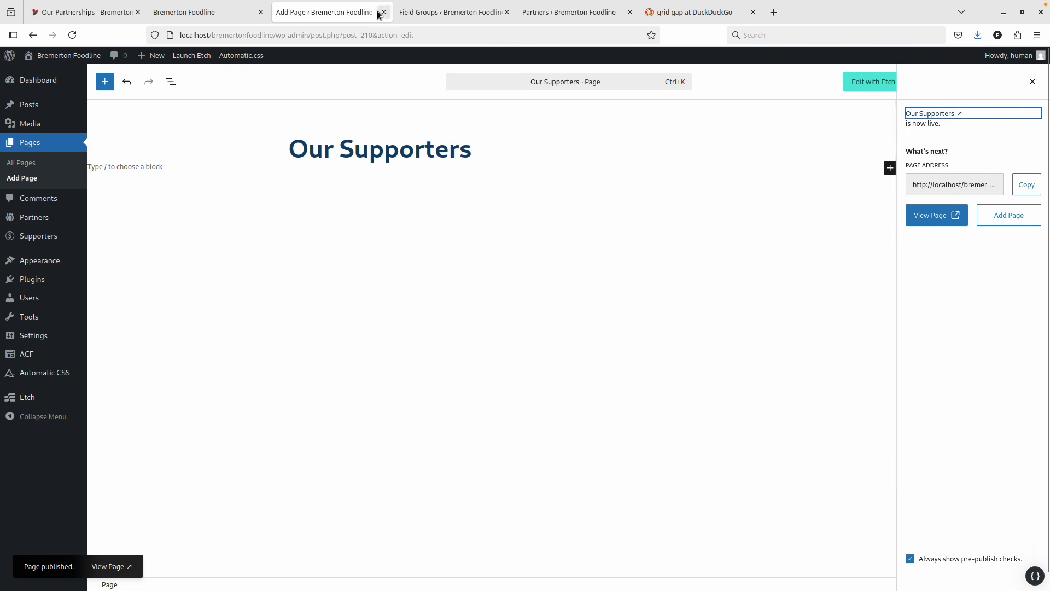
Return to the published Our Supporters page and open it with Etch.
left_click(418, 12)
left_click(185, 13)
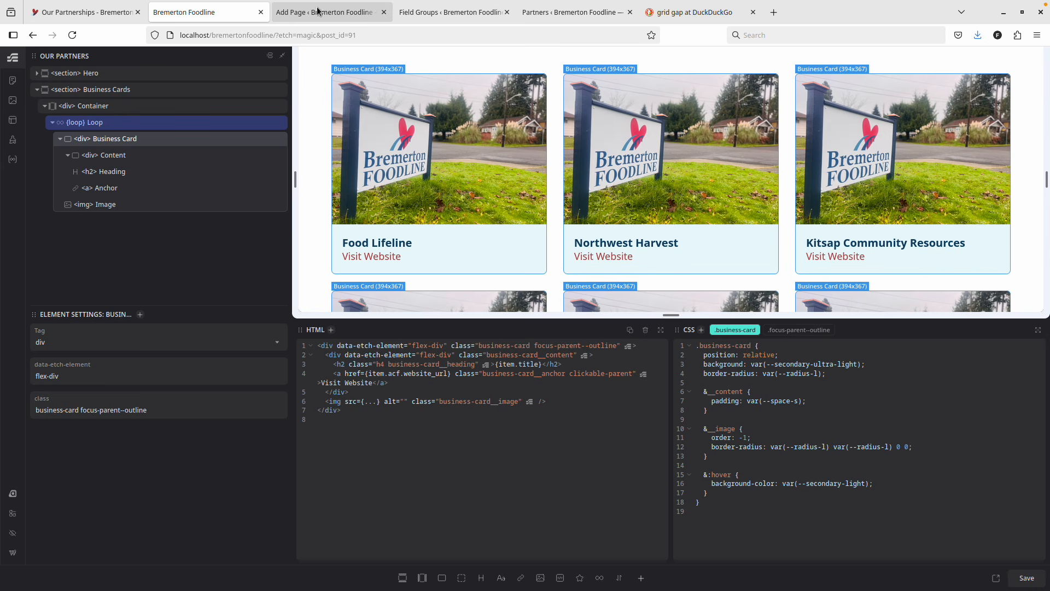
left_click(334, 12)
left_click(202, 20)
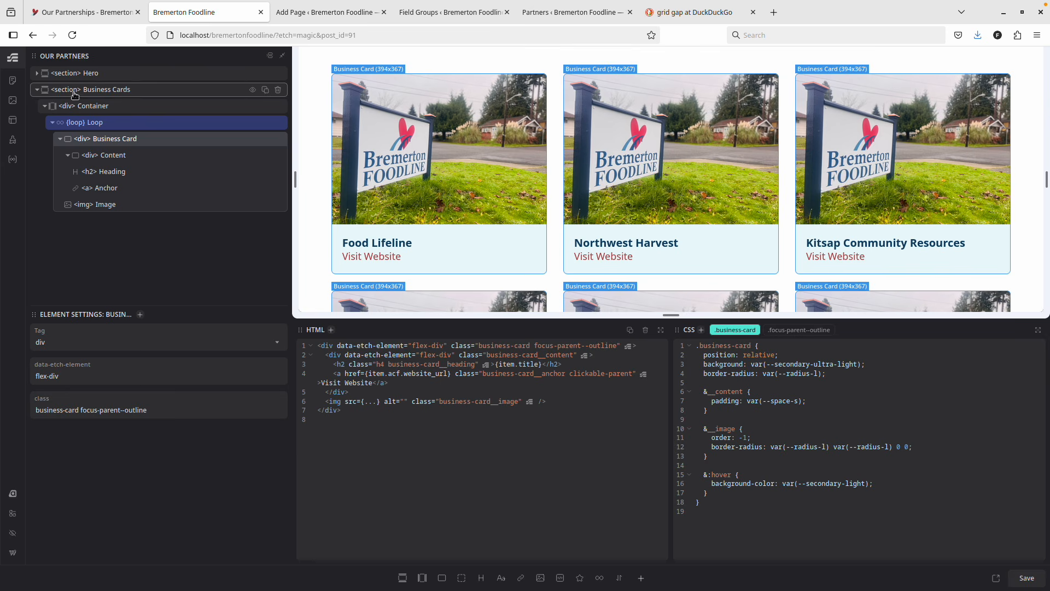
left_click(366, 12)
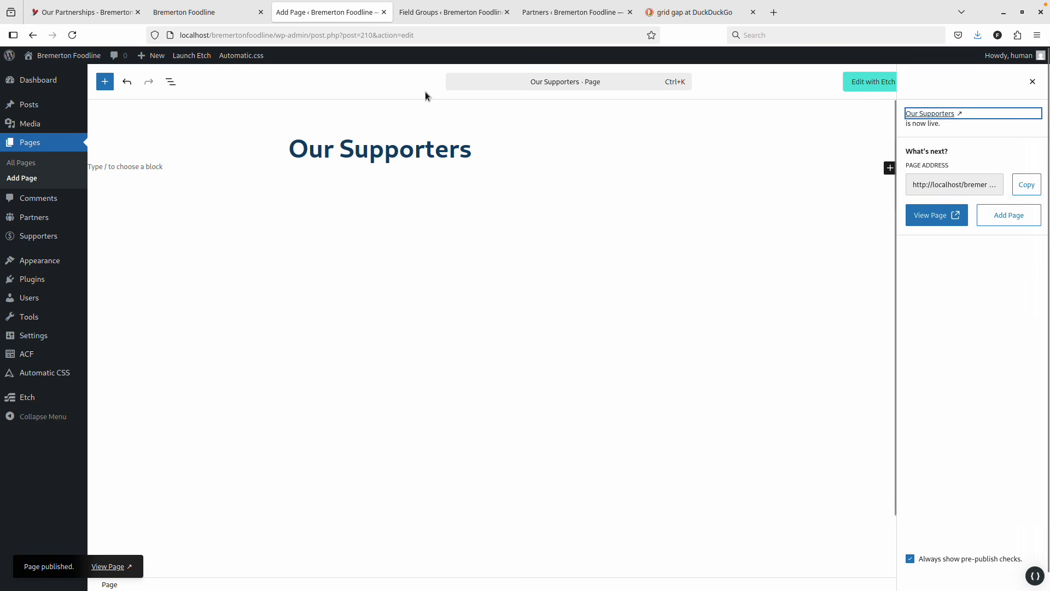
left_click(190, 12)
left_click(311, 13)
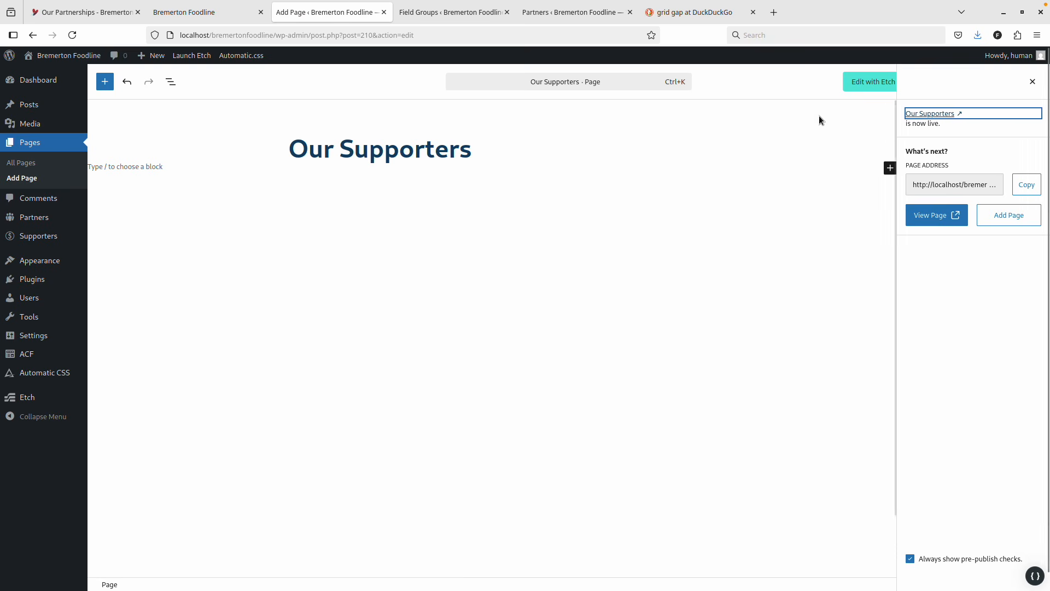
left_click(869, 82)
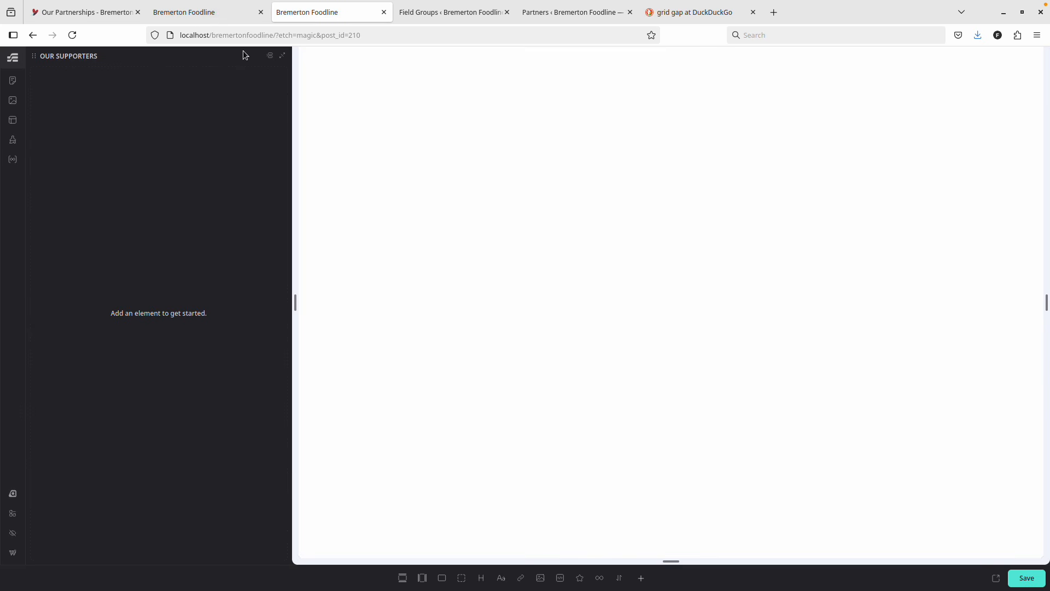
Add a section with a container, then copy the Hero section from Our Partners into Our Supporters.
left_click(403, 577)
left_click(192, 13)
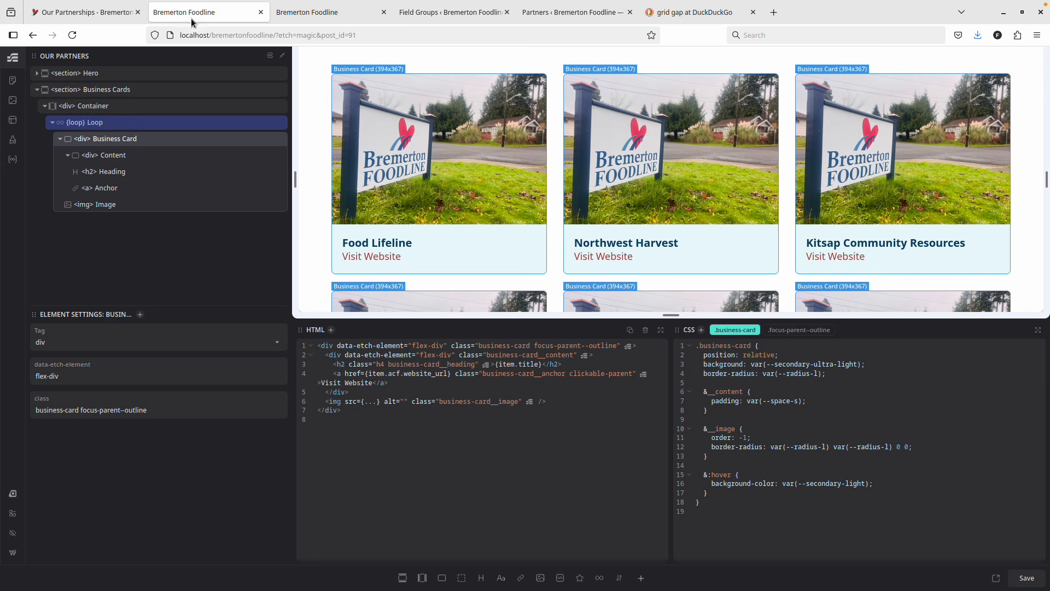
right_click(104, 78)
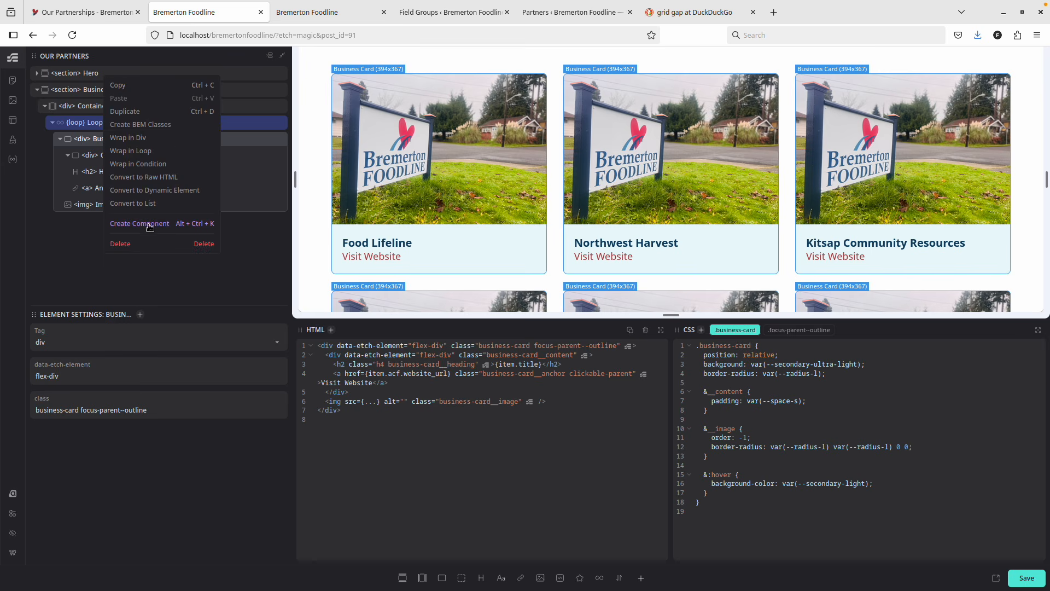
left_click(137, 86)
left_click(322, 8)
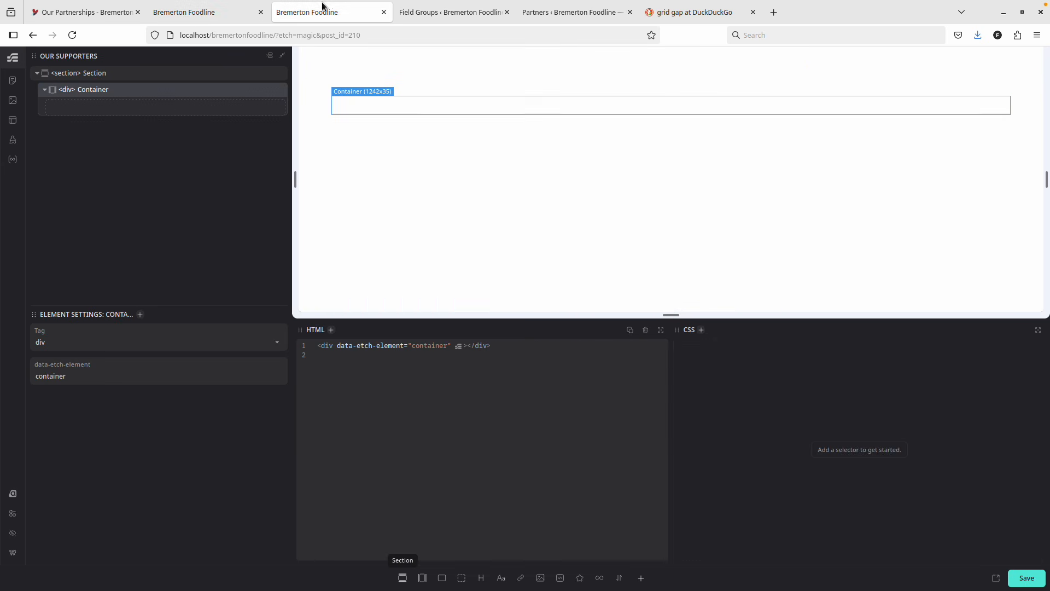
right_click(155, 77)
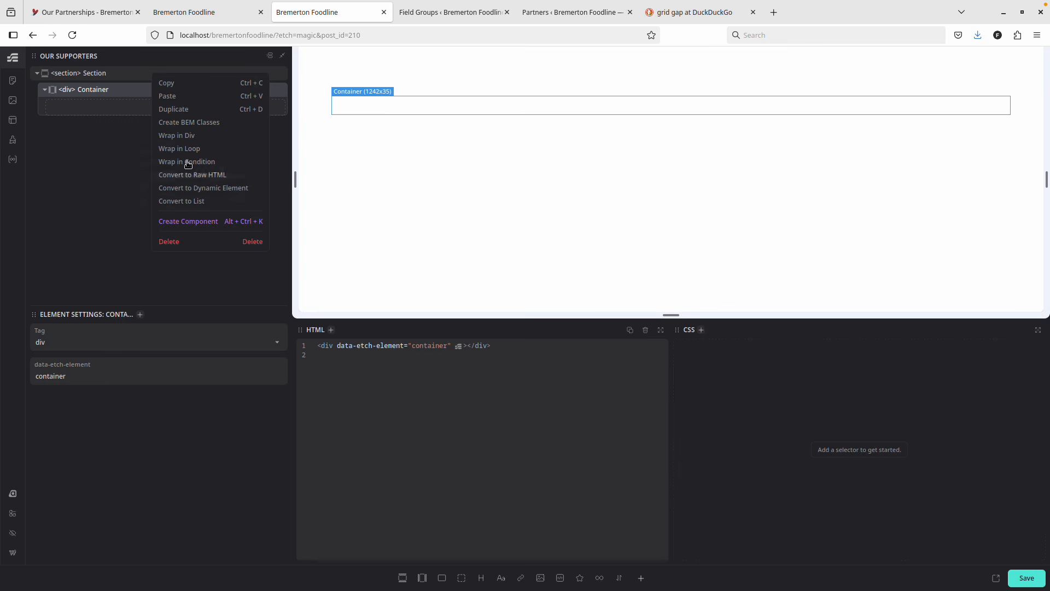
left_click(173, 96)
Copy the Business Card element from Our Partners and bring up the Hero's actions in Our Supporters.
left_click(207, 13)
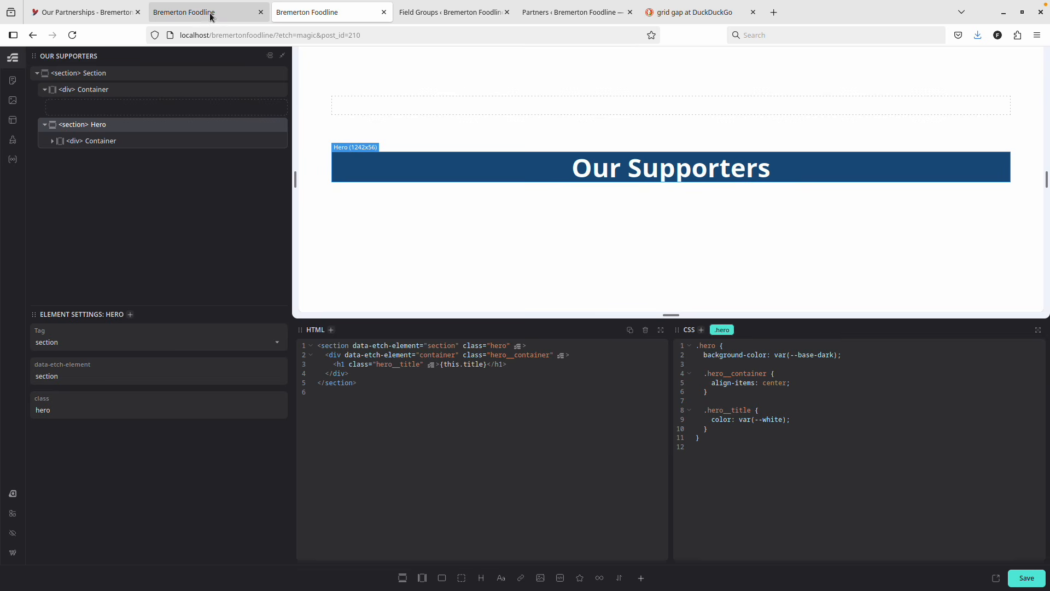
right_click(99, 97)
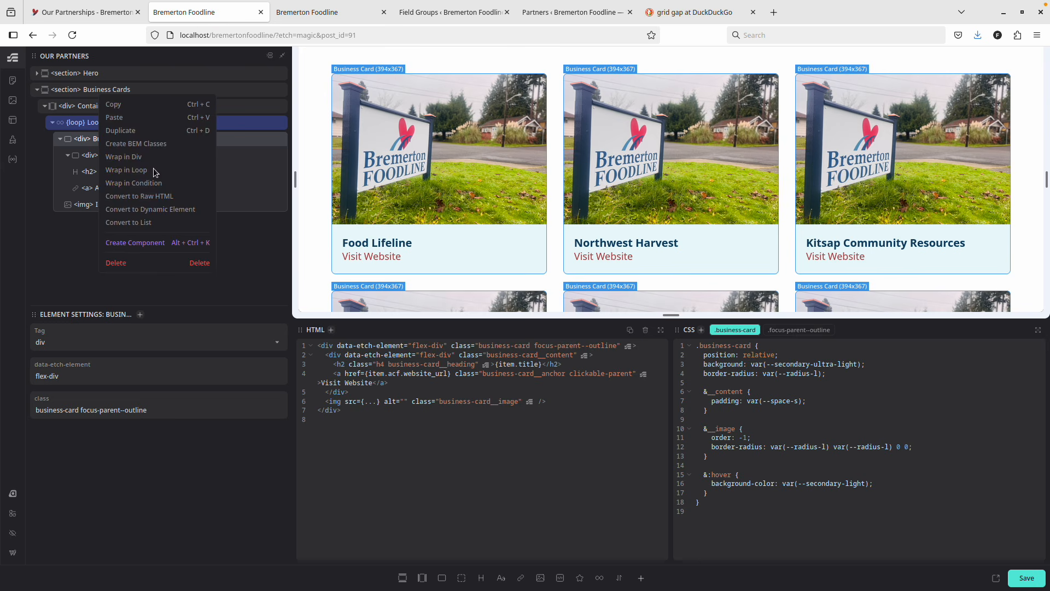
left_click(131, 107)
left_click(331, 12)
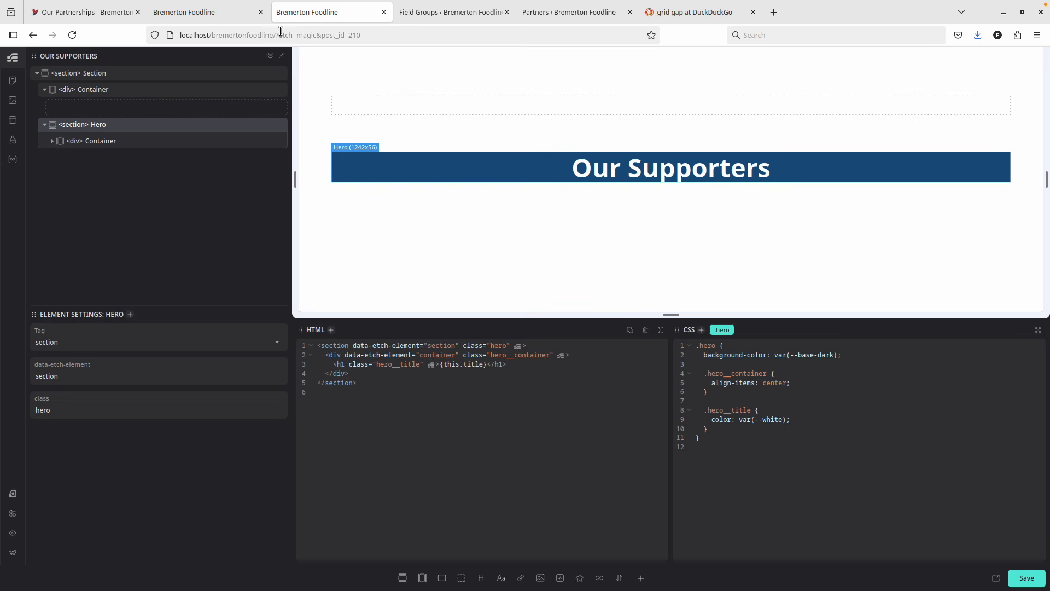
right_click(128, 126)
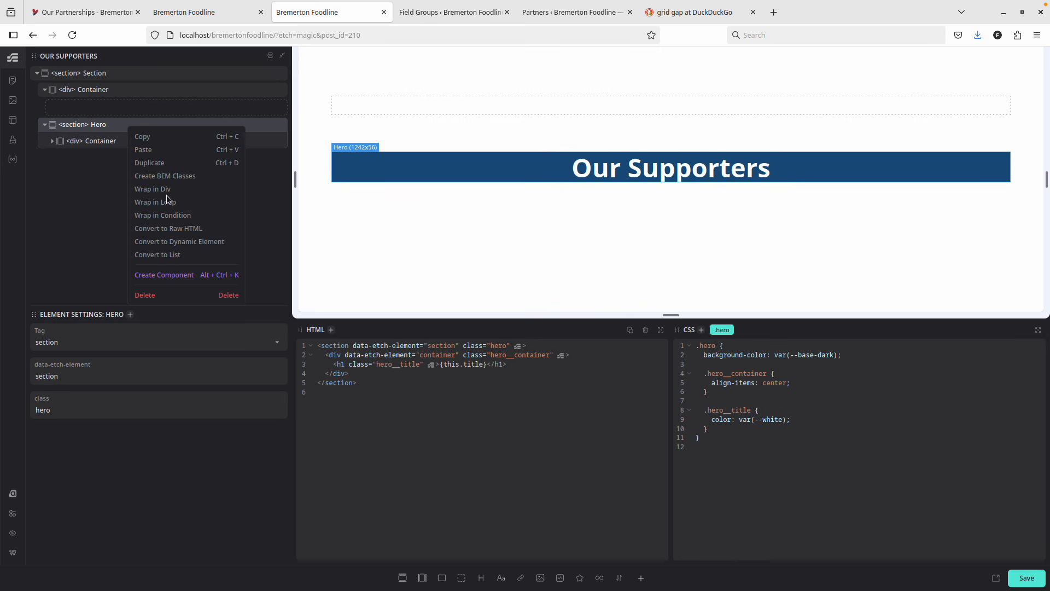
Paste the Business Cards section, place the Hero above it, and delete the empty leftover section.
left_click(154, 149)
left_click_drag(115, 164, 98, 67)
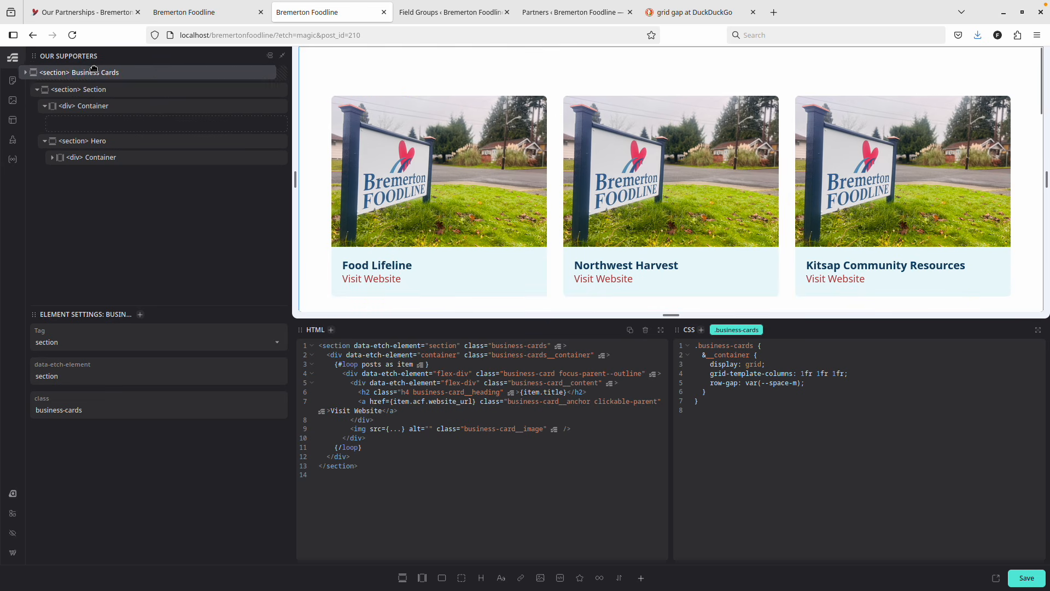
left_click(96, 141)
left_click_drag(116, 140, 121, 73)
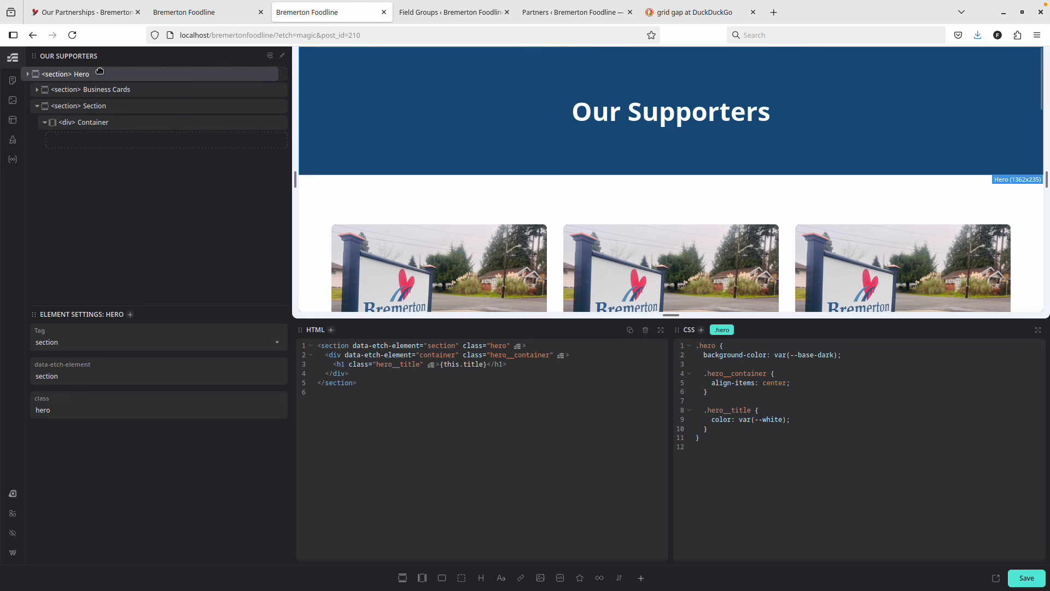
right_click(129, 117)
left_click(162, 281)
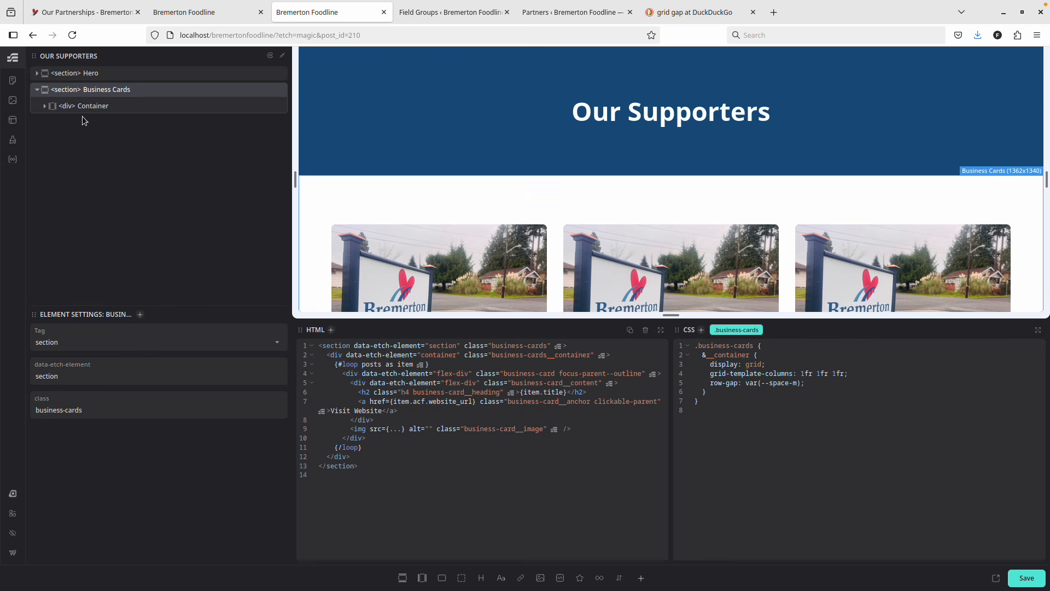
Change the Business Cards loop's post_type from 'partner' to 'supporter' and save the page.
scroll(544, 266, "down", 3)
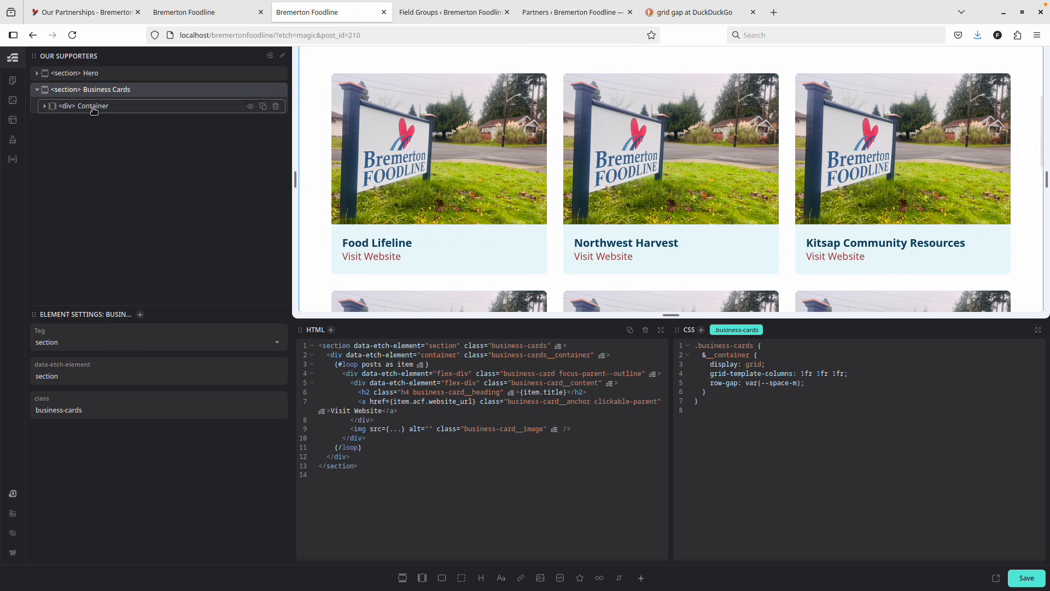
left_click(43, 106)
left_click(82, 122)
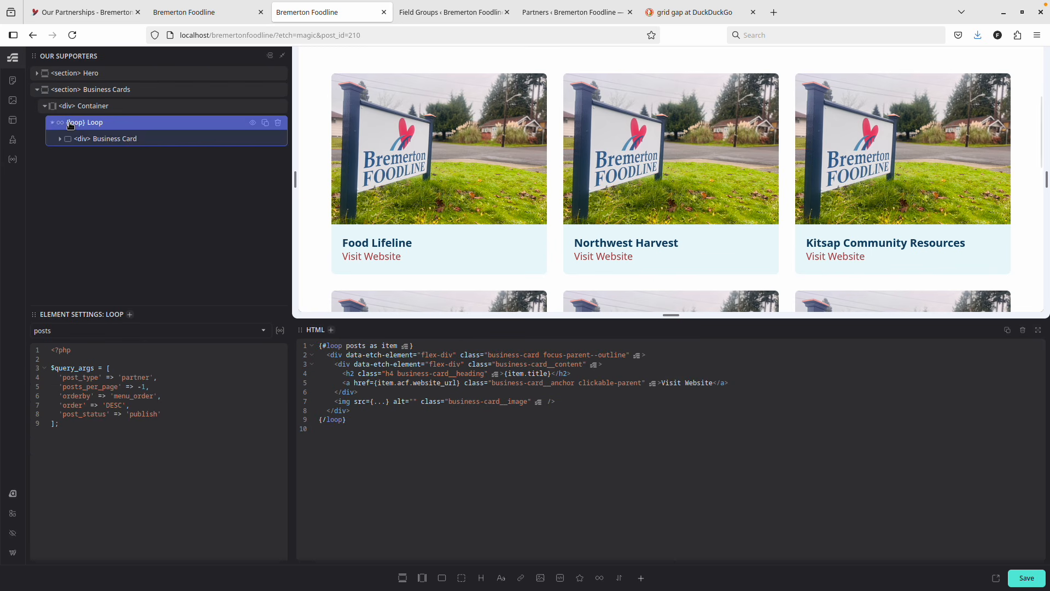
double_click(133, 379)
type("suppo")
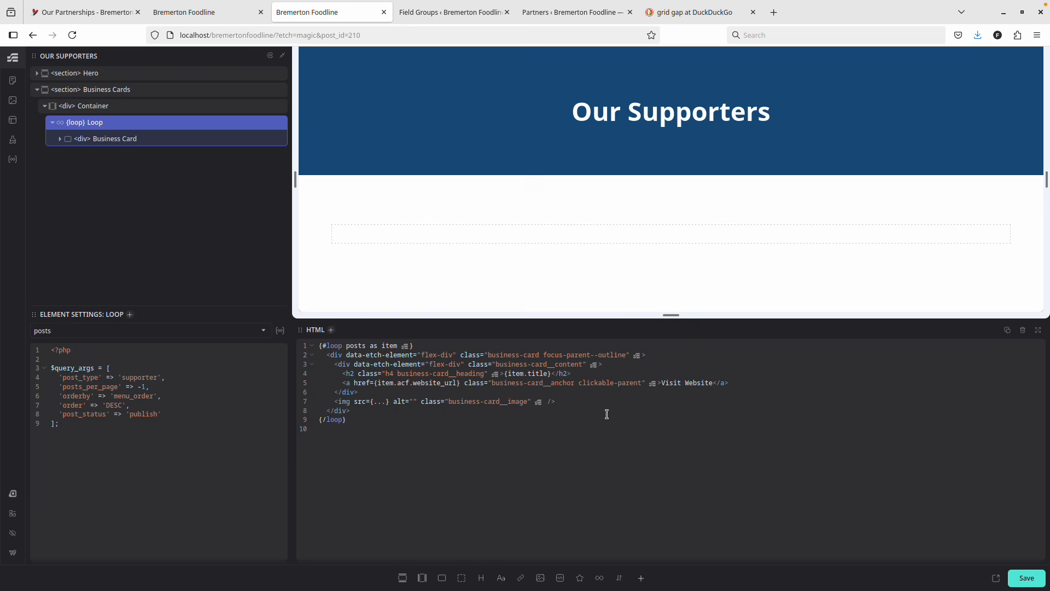
left_click(1037, 569)
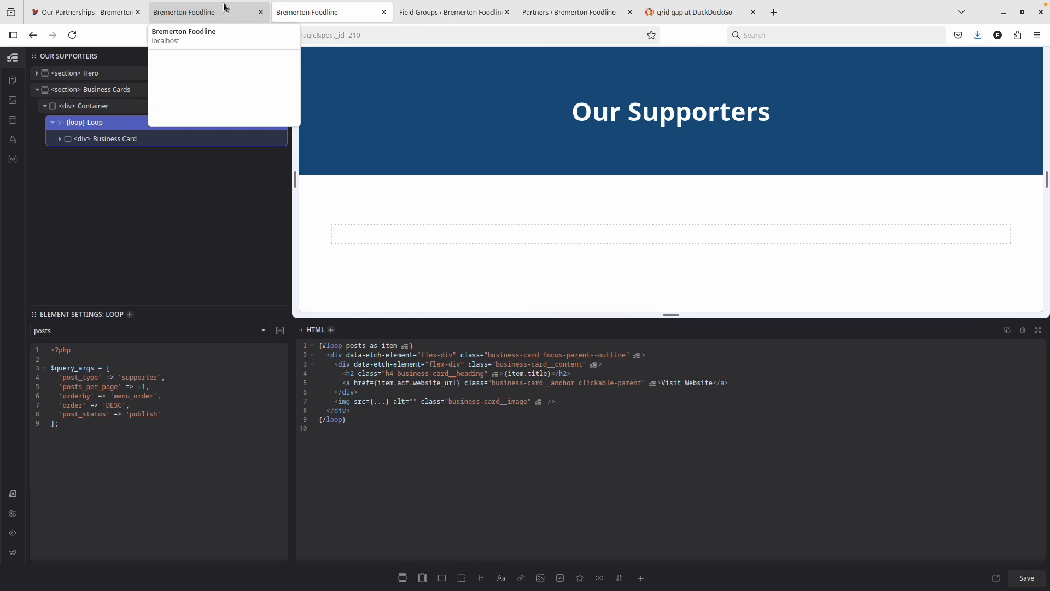
left_click(104, 11)
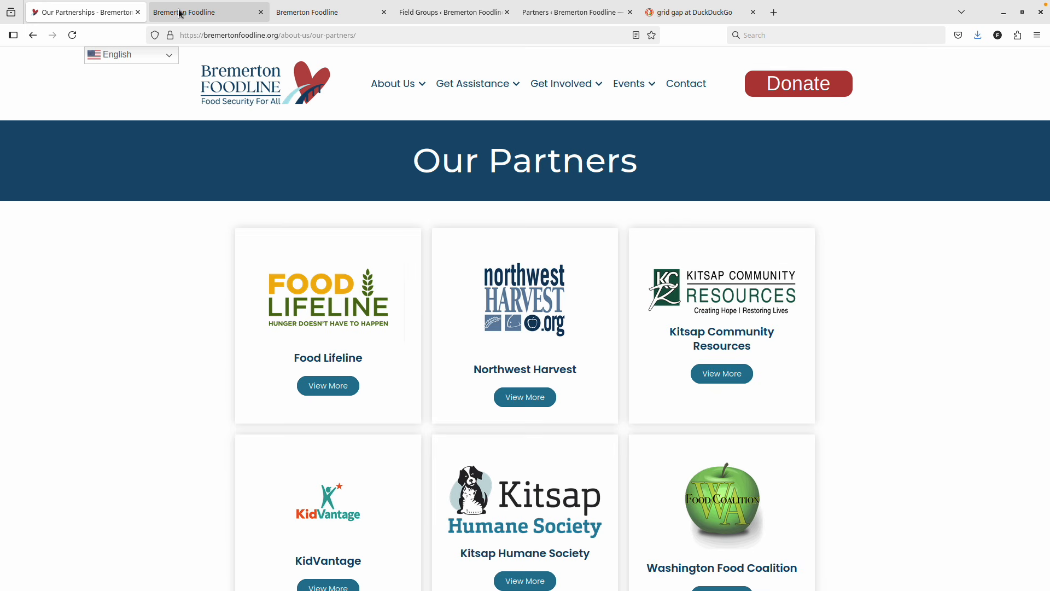
Go to the live Our Supporters page through the About Us menu.
scroll(249, 244, "down", 3)
scroll(317, 268, "down", 7)
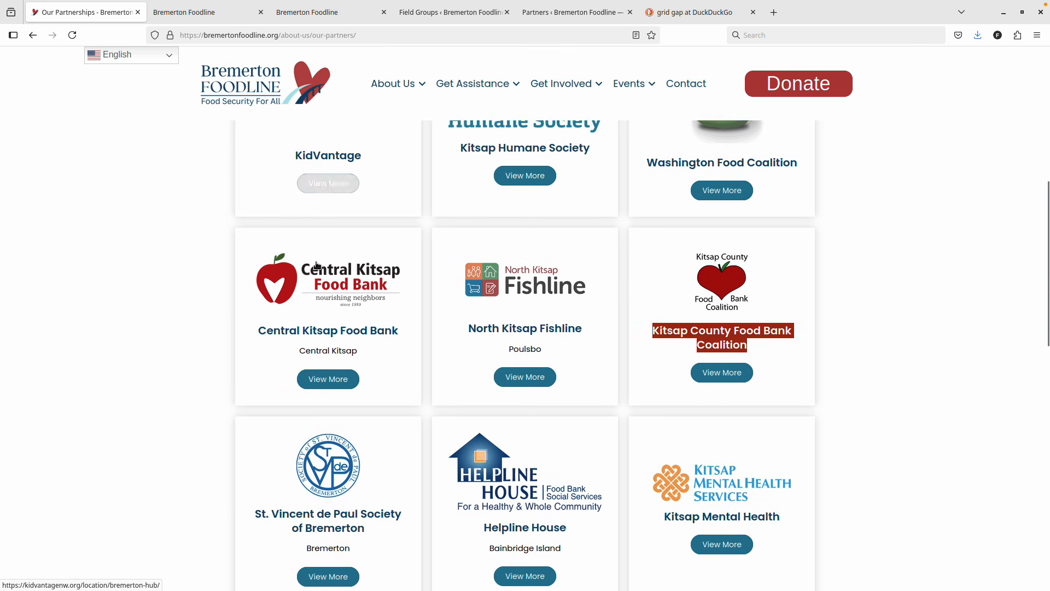
scroll(383, 328, "up", 10)
mouse_move(390, 87)
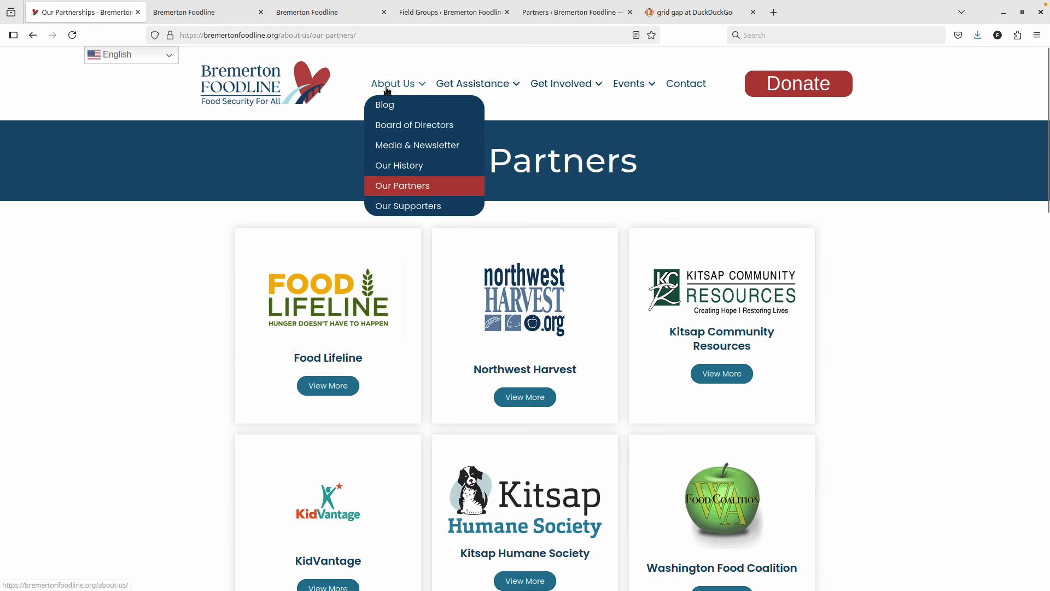
left_click(392, 207)
Scroll through the supporter cards on the live Our Supporters page.
scroll(137, 332, "down", 3)
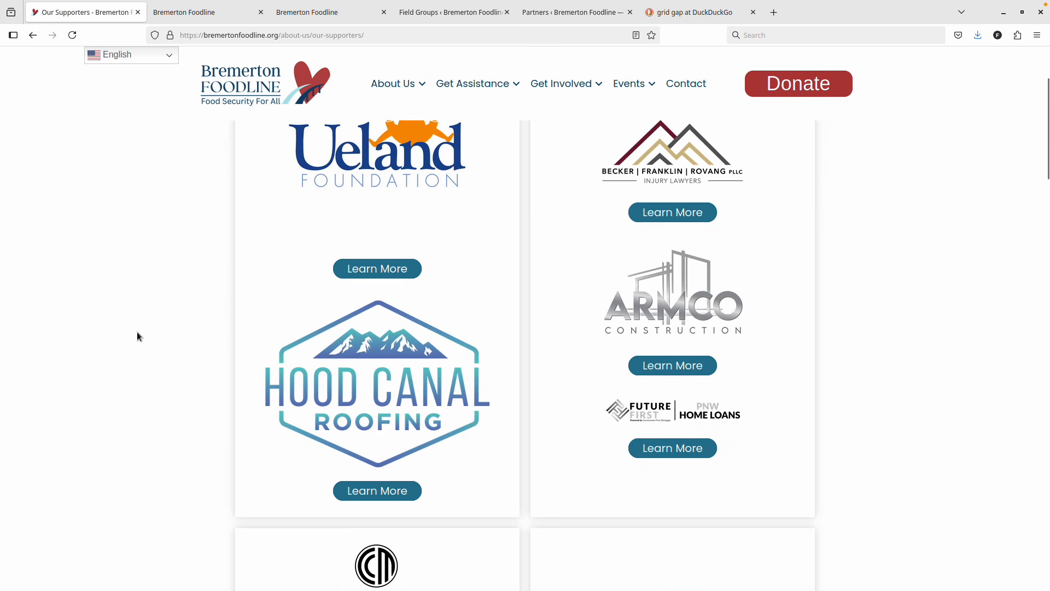
scroll(137, 332, "up", 3)
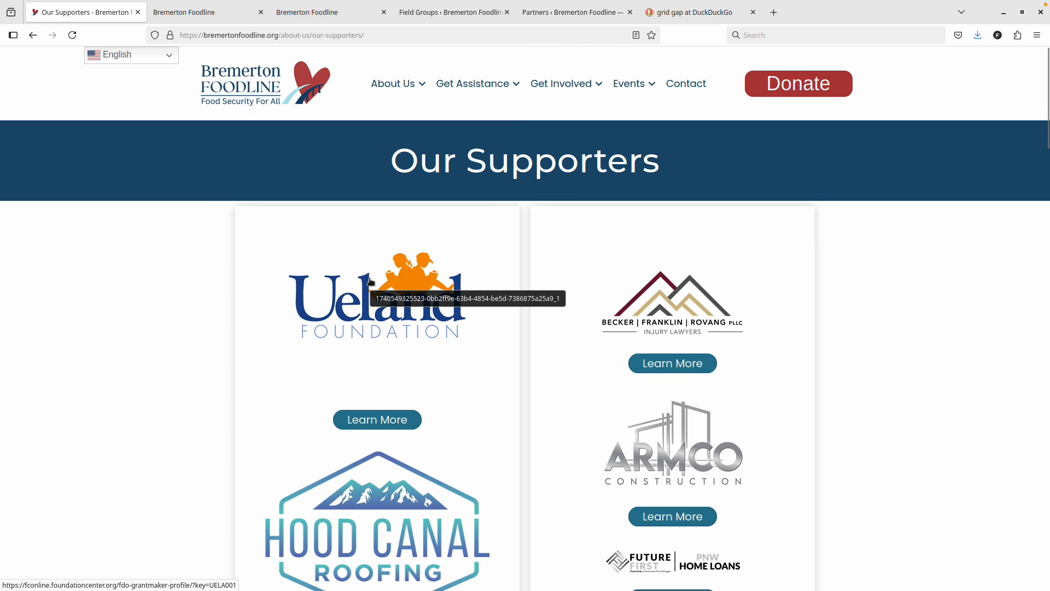
scroll(371, 282, "down", 2)
scroll(508, 342, "up", 2)
scroll(484, 354, "down", 15)
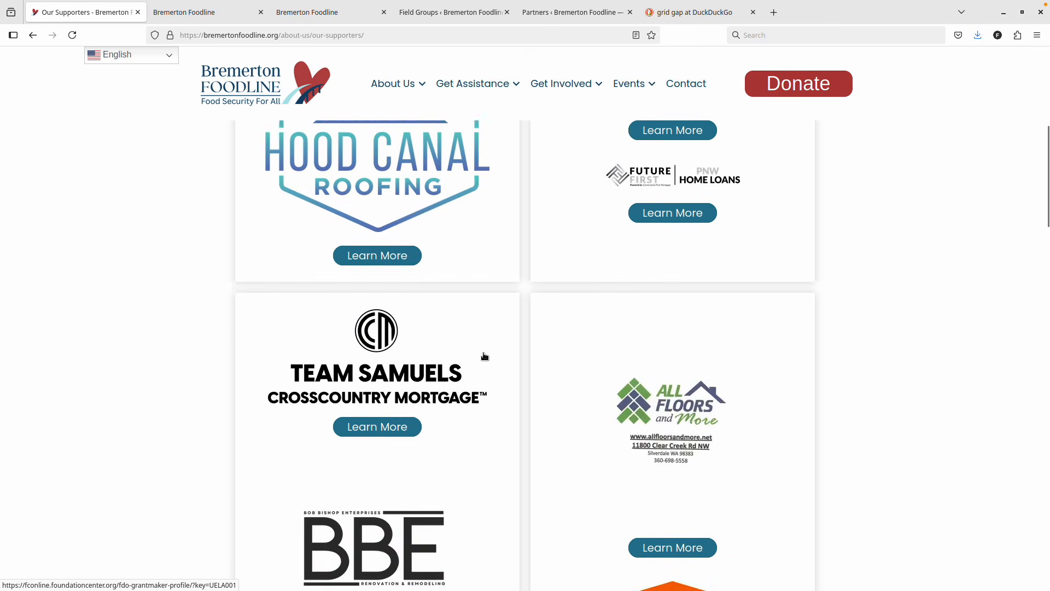
scroll(483, 355, "down", 8)
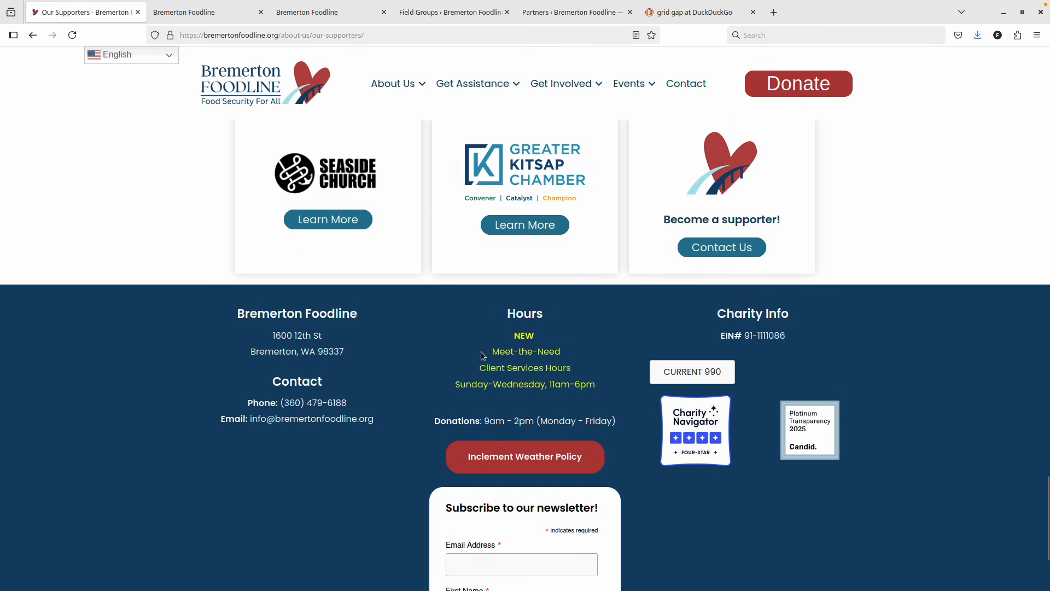
scroll(481, 354, "up", 7)
scroll(481, 351, "up", 10)
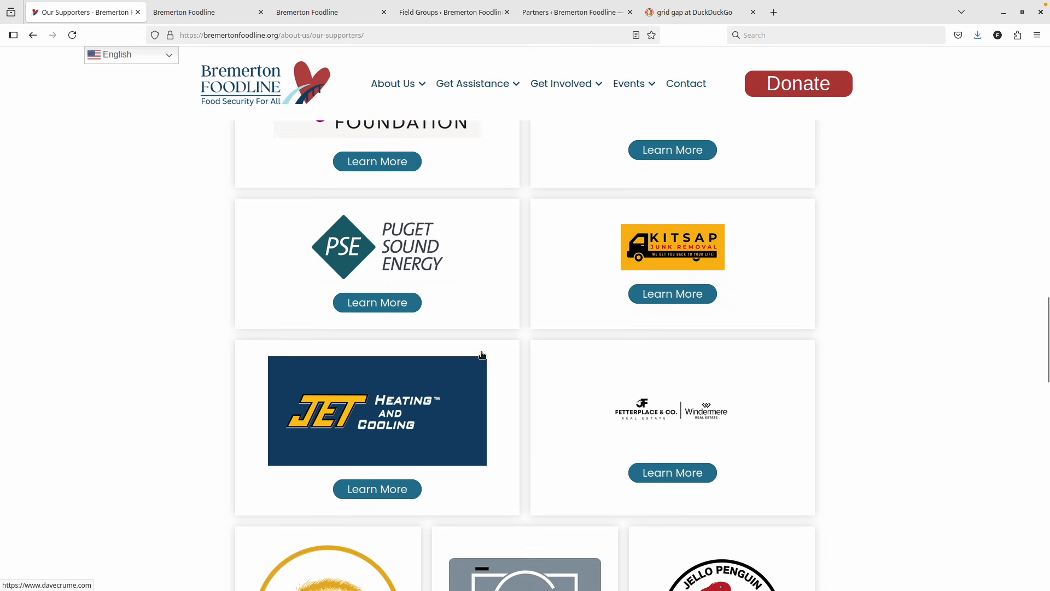
scroll(480, 352, "down", 6)
scroll(481, 354, "down", 12)
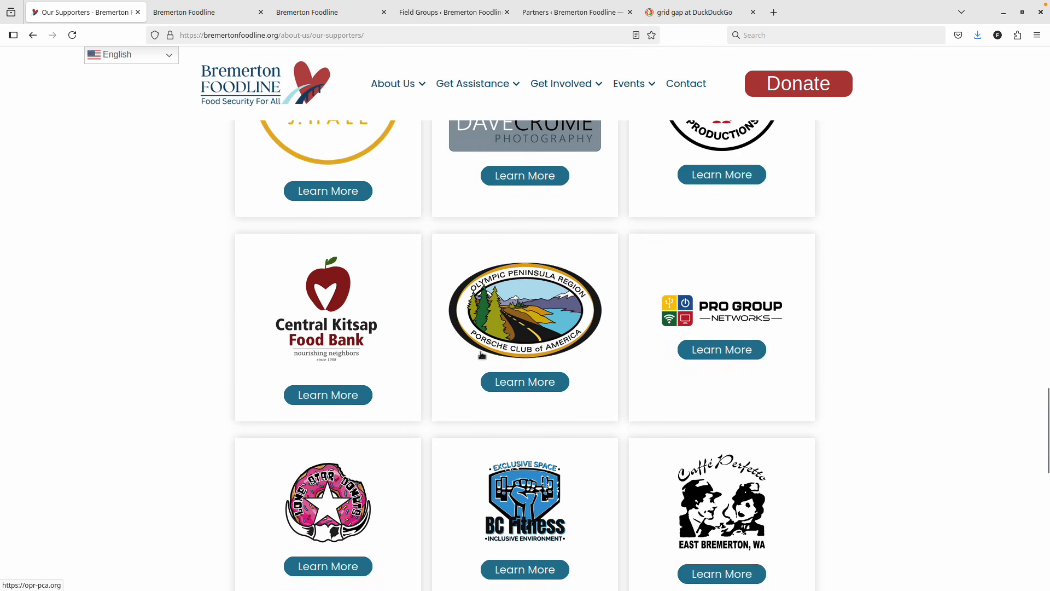
scroll(482, 355, "up", 12)
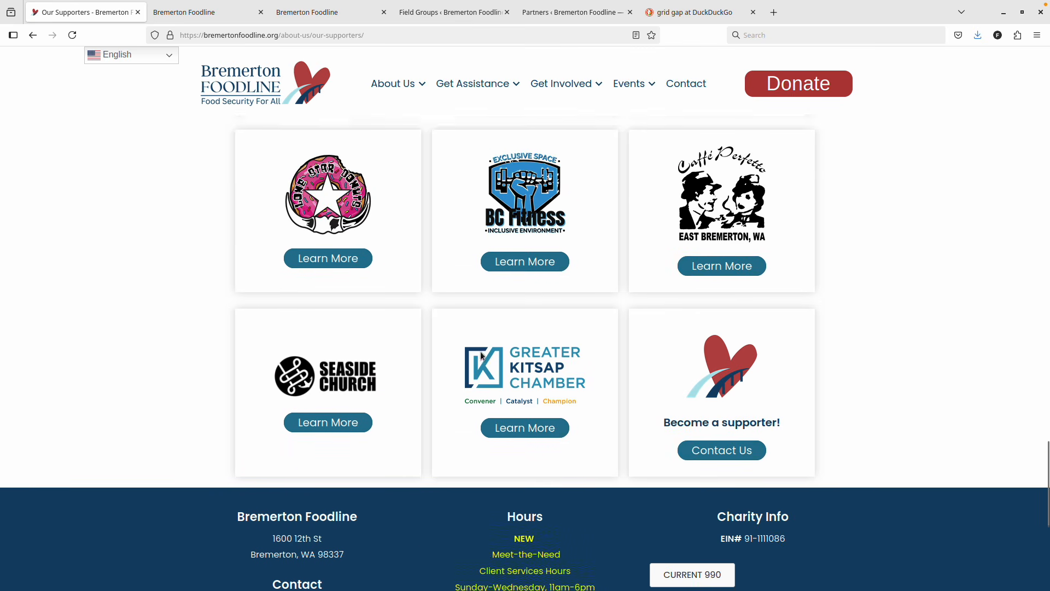
scroll(481, 355, "up", 10)
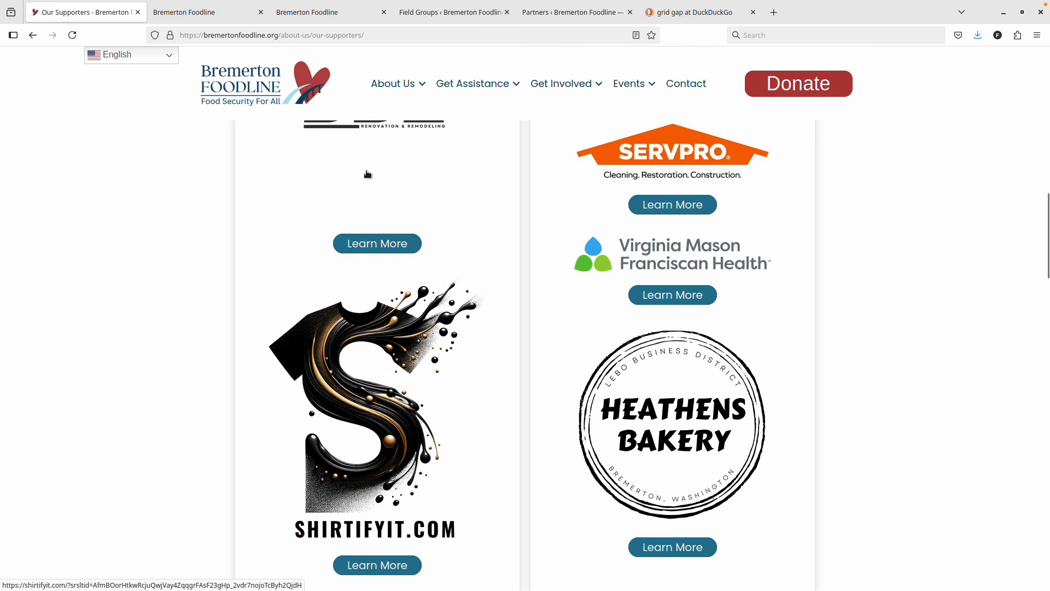
left_click(200, 11)
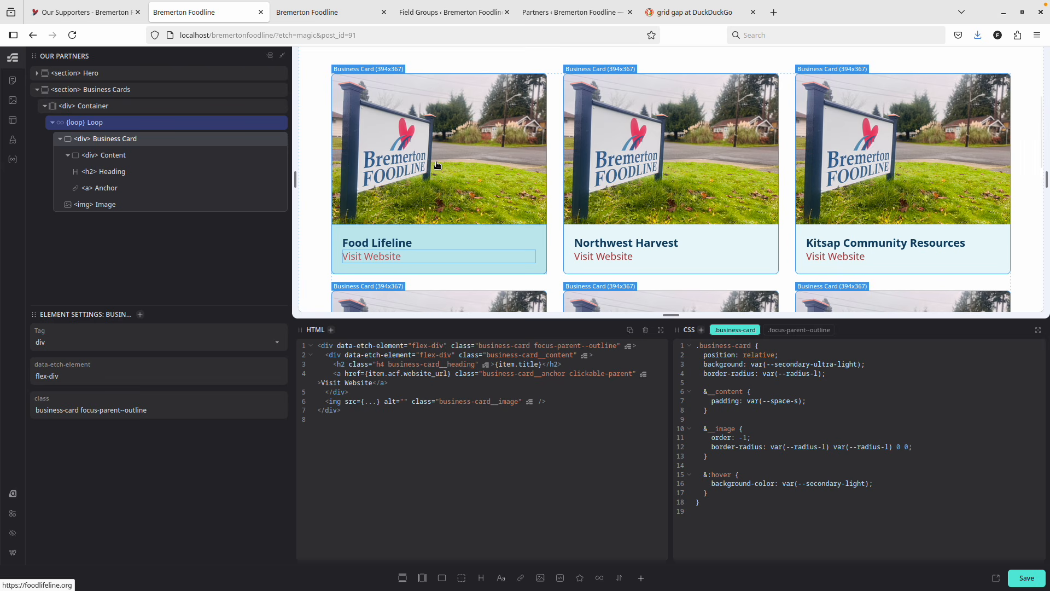
Close the Our Partners editor tab, leaving only the Our Supporters editor.
left_click(323, 12)
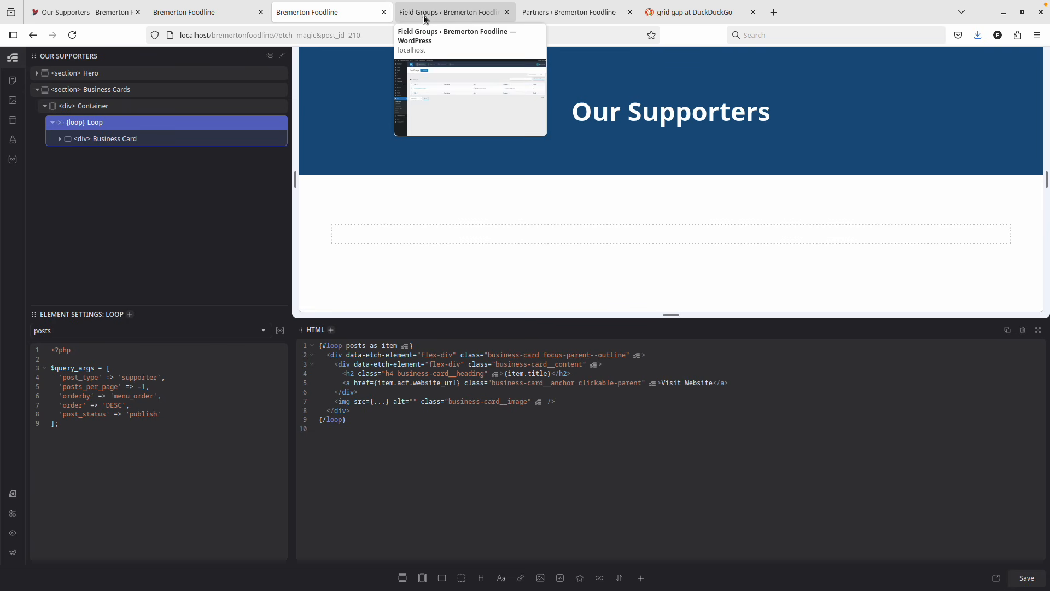
left_click(162, 13)
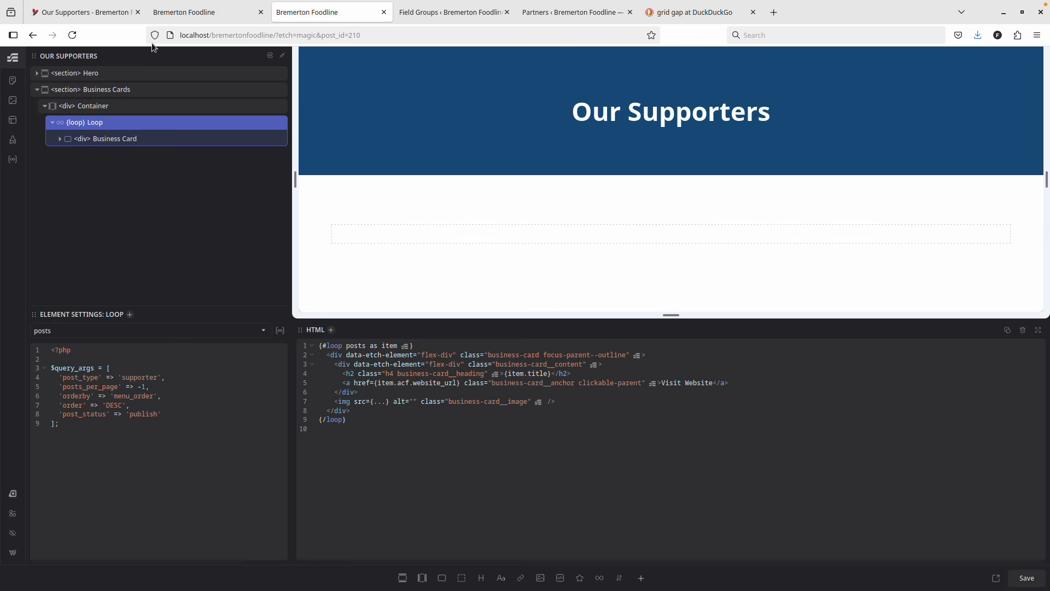
left_click(306, 12)
left_click(219, 13)
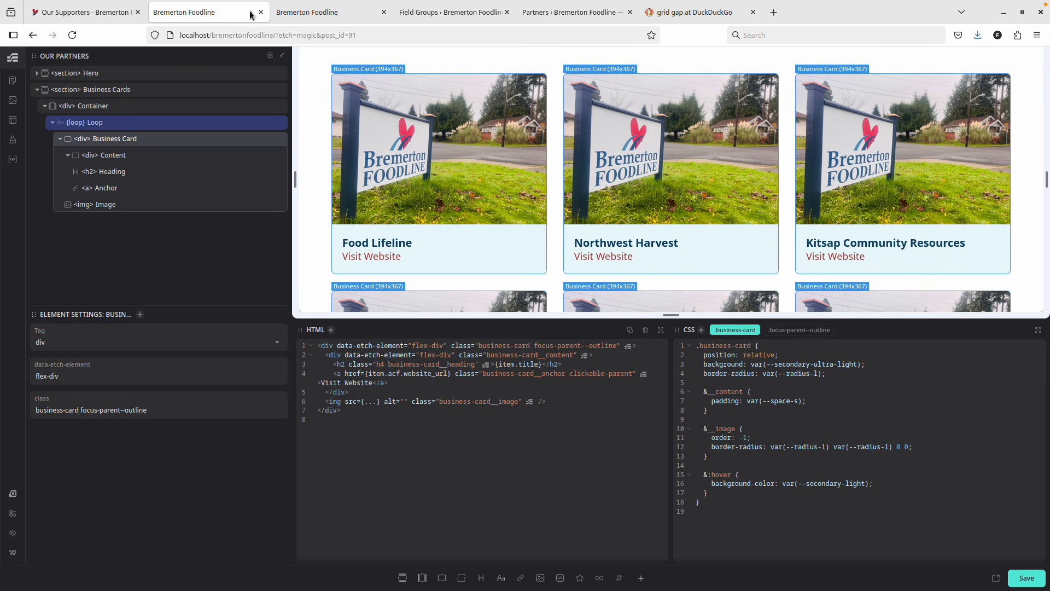
left_click(261, 12)
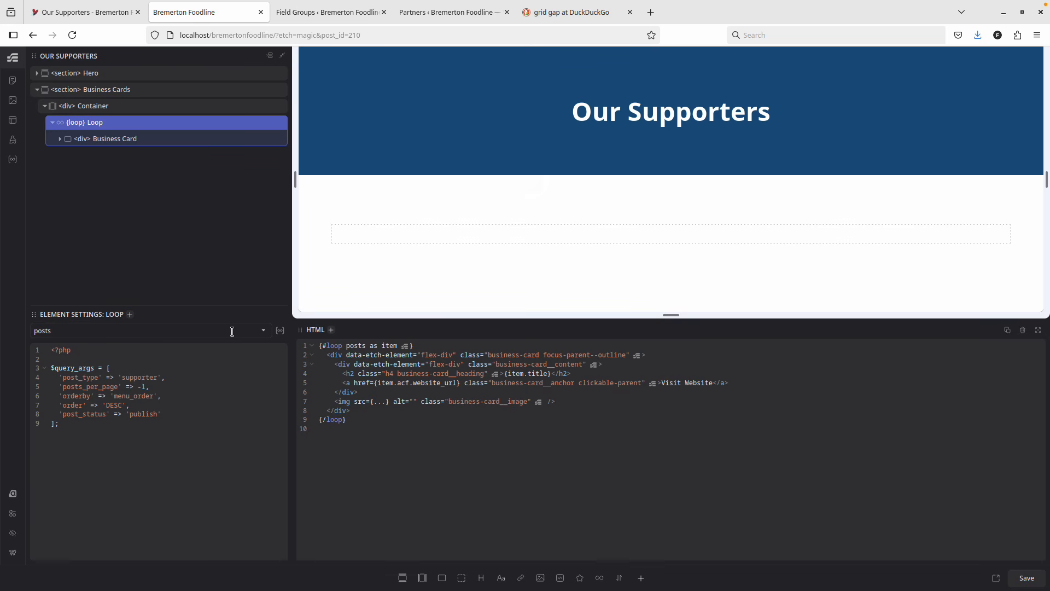
Review the available loop sources, then bring up the saved Loop Manager.
left_click(199, 331)
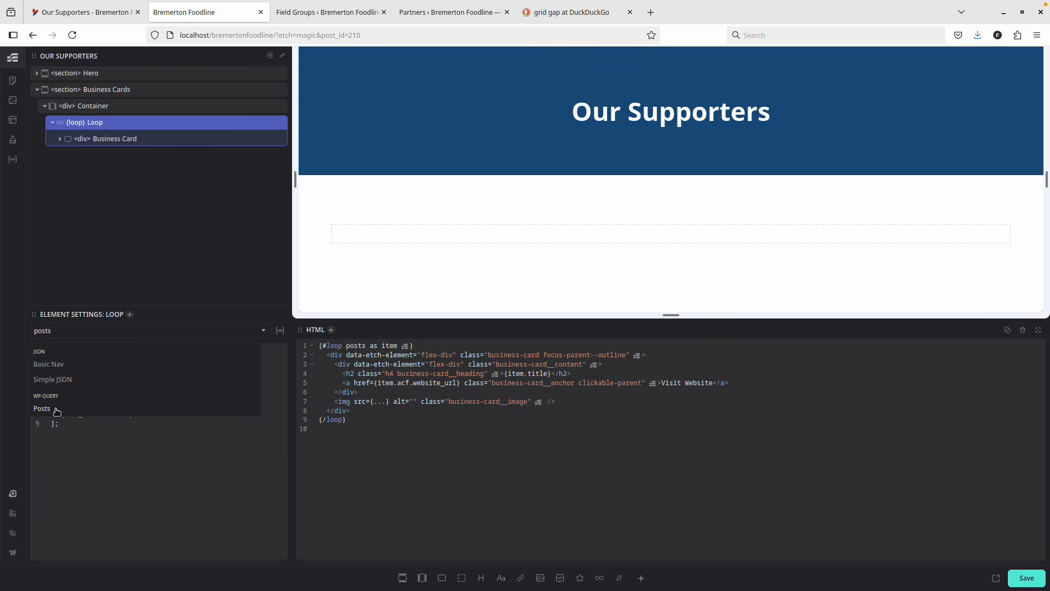
left_click(113, 230)
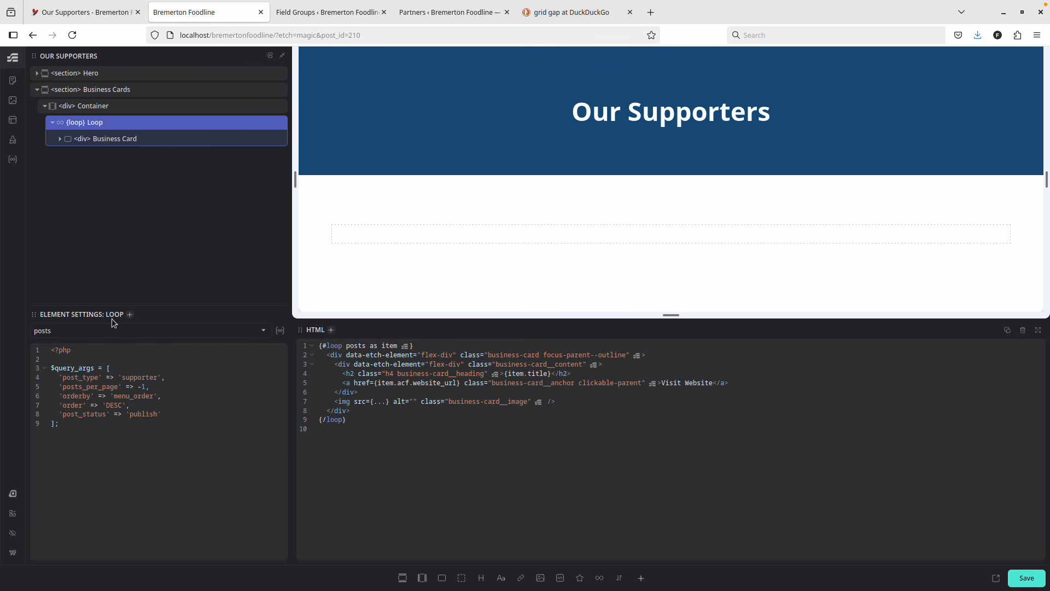
left_click(13, 161)
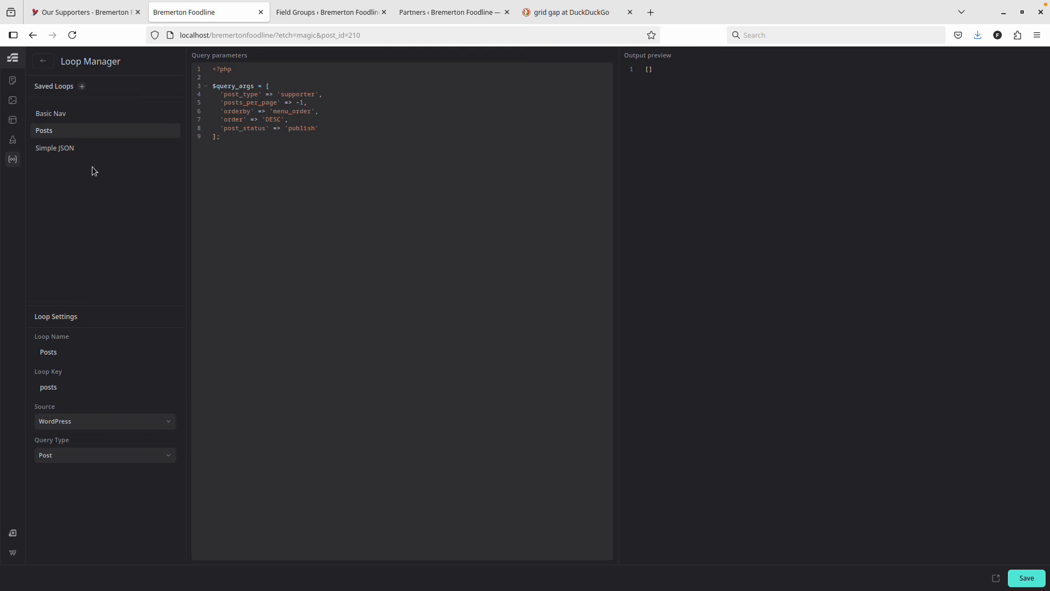
Add a new saved loop and rename it from newQuery to 'Supporters'.
left_click(80, 87)
left_click(59, 166)
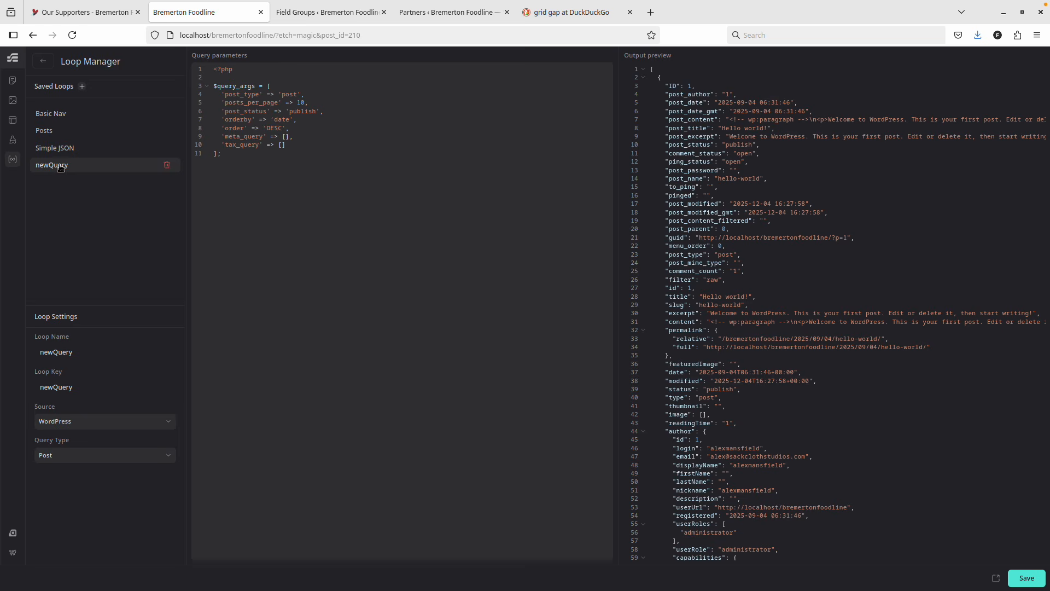
left_click(71, 351)
double_click(70, 352)
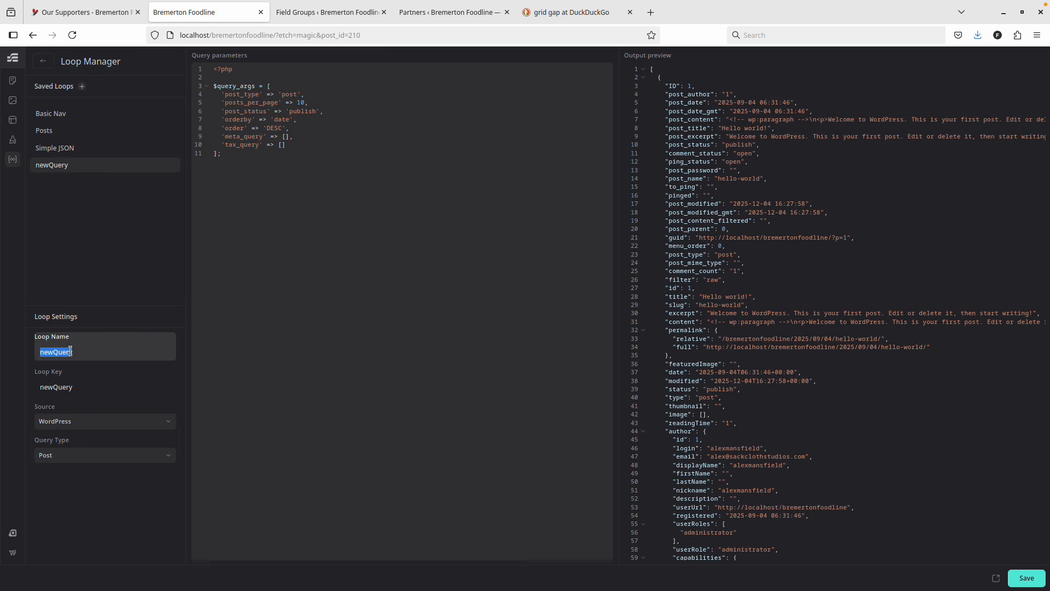
type("Supporters")
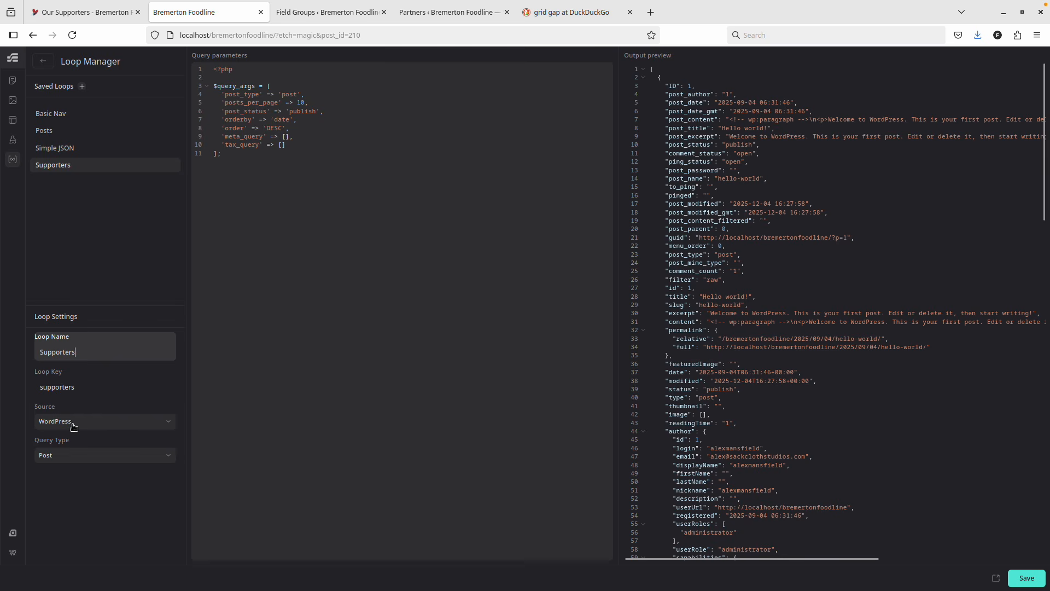
Set the Supporters loop to query supporter posts ordered by menu_order, and save it.
double_click(289, 95)
type("supporter")
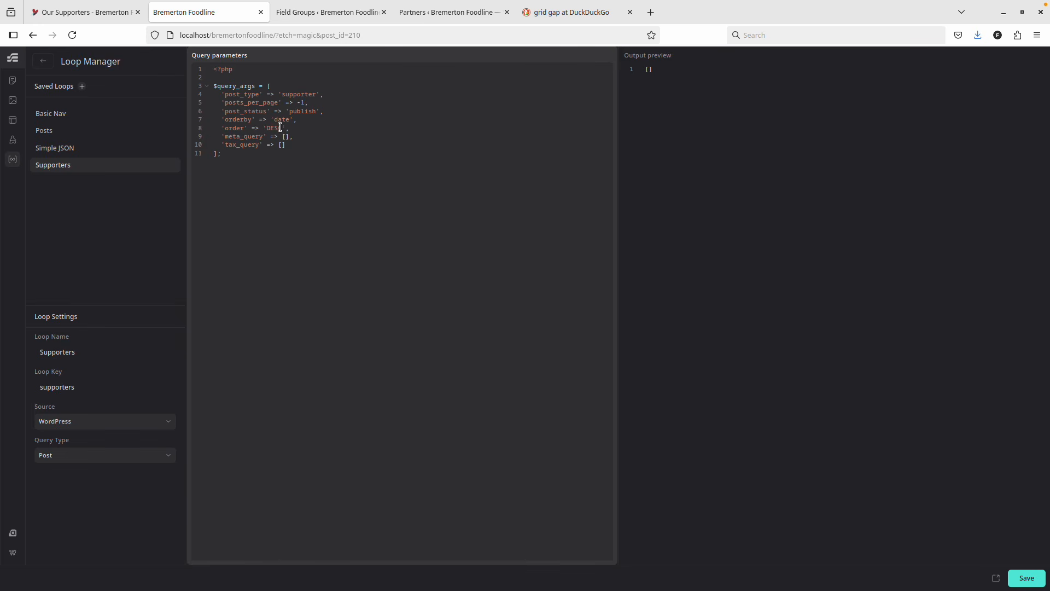
double_click(280, 123)
type("menu_order")
left_click(1027, 578)
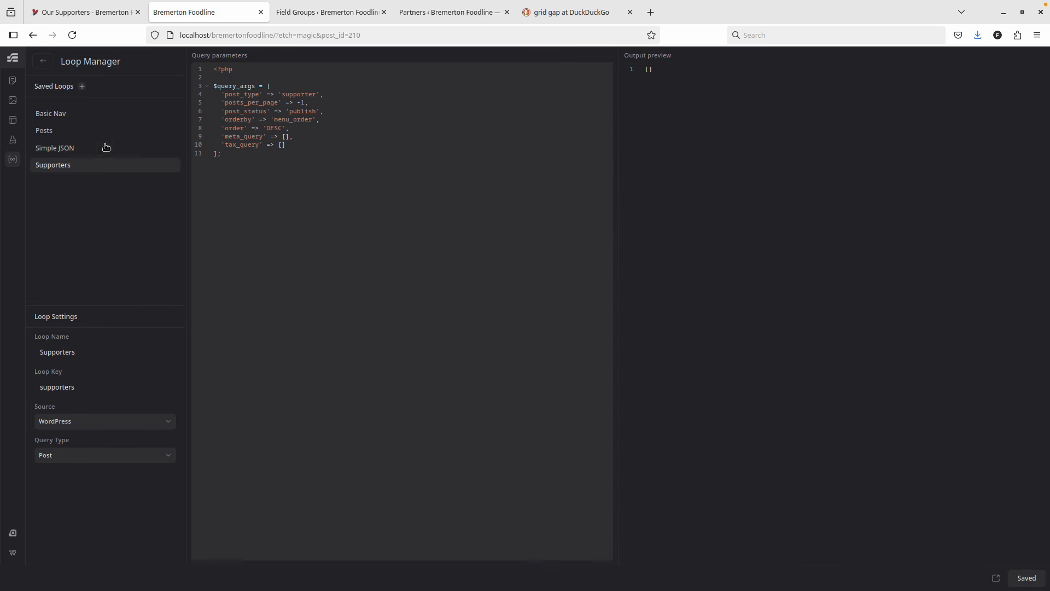
left_click(86, 12)
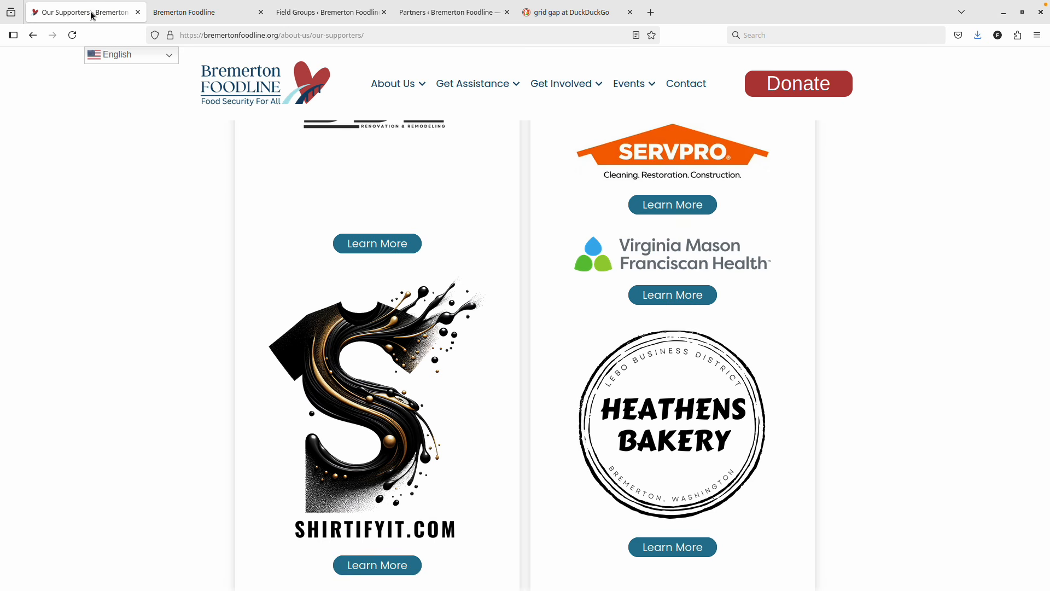
left_click(188, 12)
Add a new ACF taxonomy and fill in its Business Categories plural and singular labels.
left_click(296, 13)
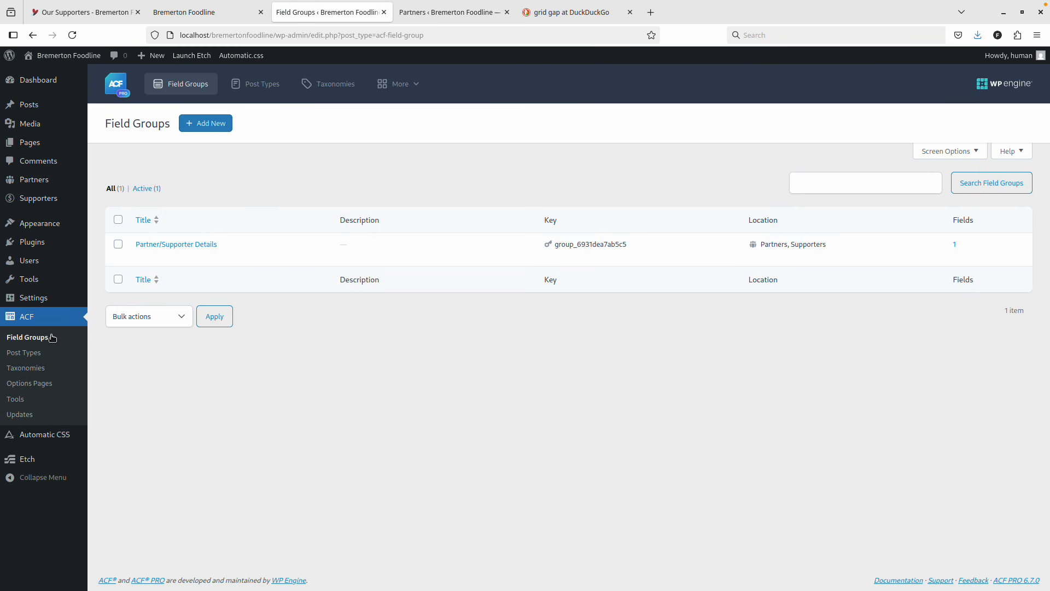
left_click(40, 368)
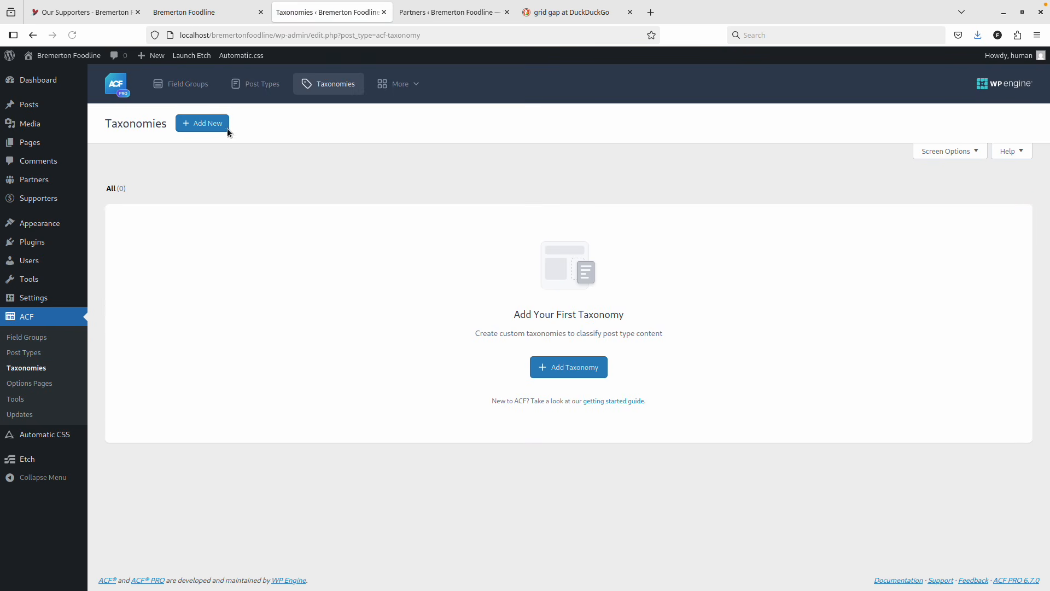
left_click(225, 127)
left_click(427, 225)
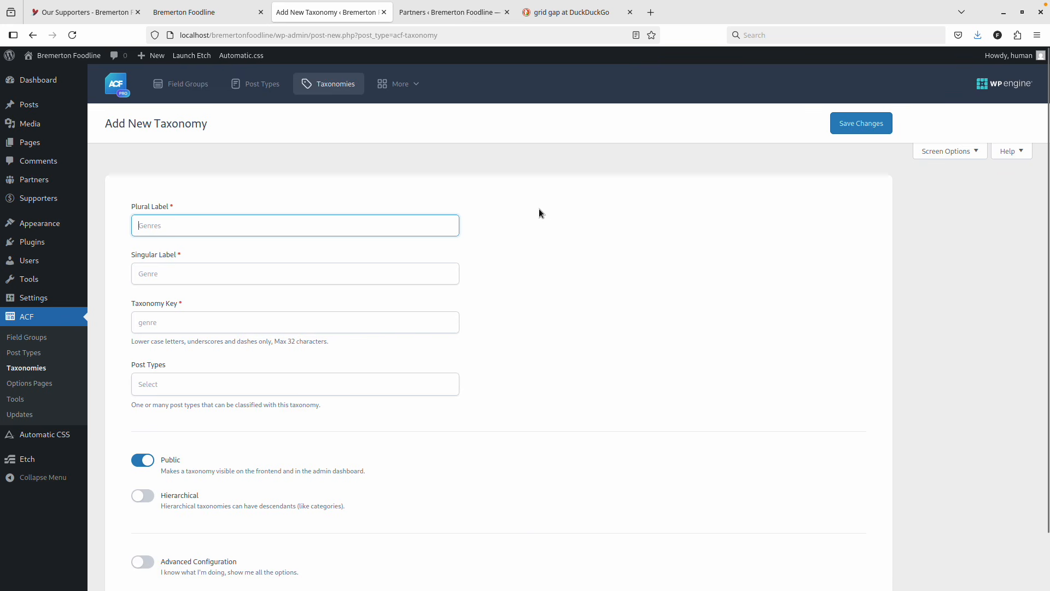
left_click(357, 223)
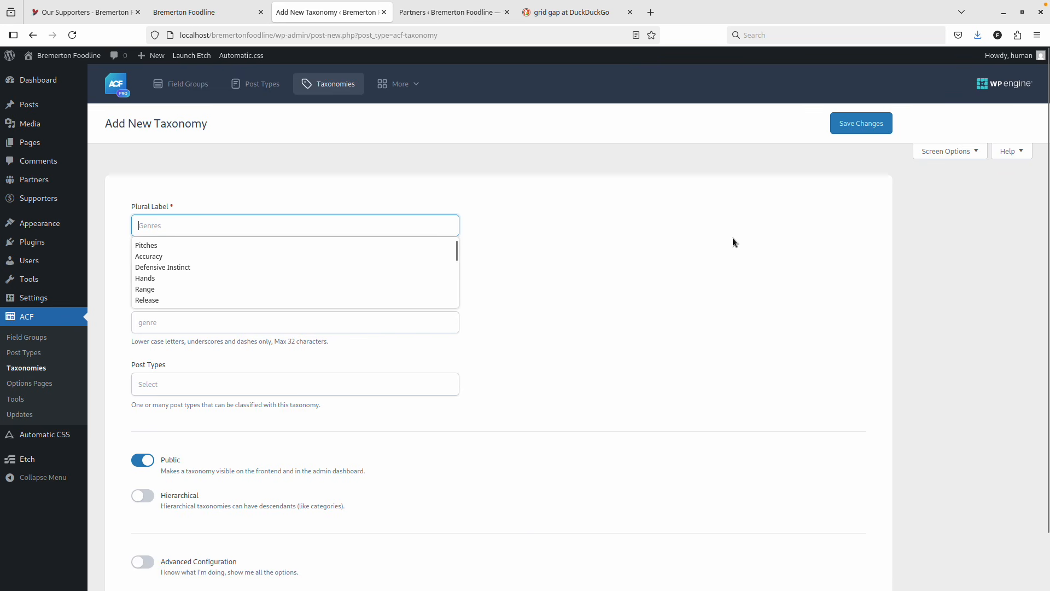
left_click(325, 216)
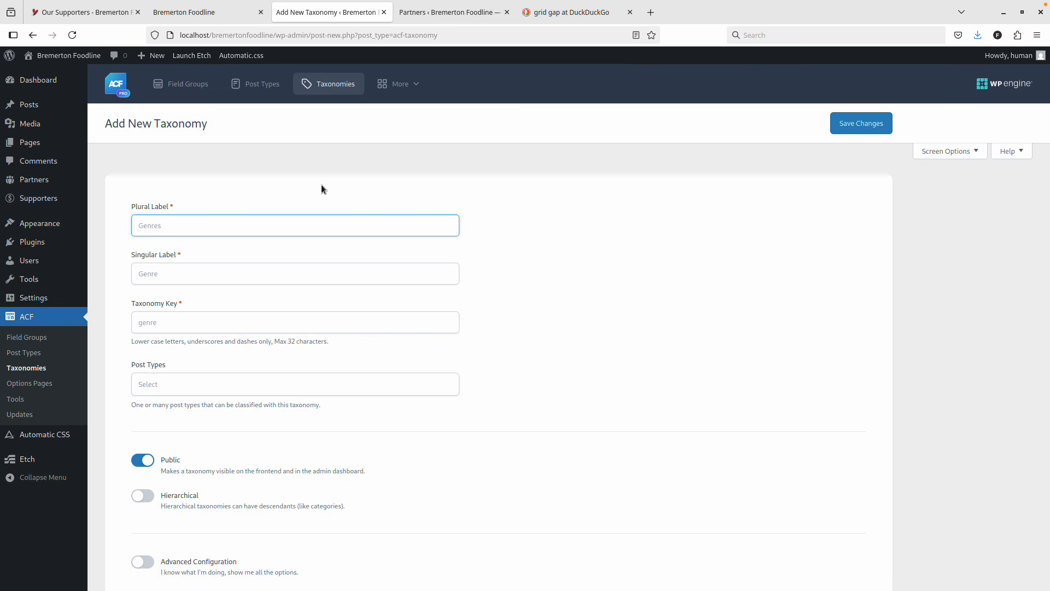
left_click(282, 225)
type("Business Categories")
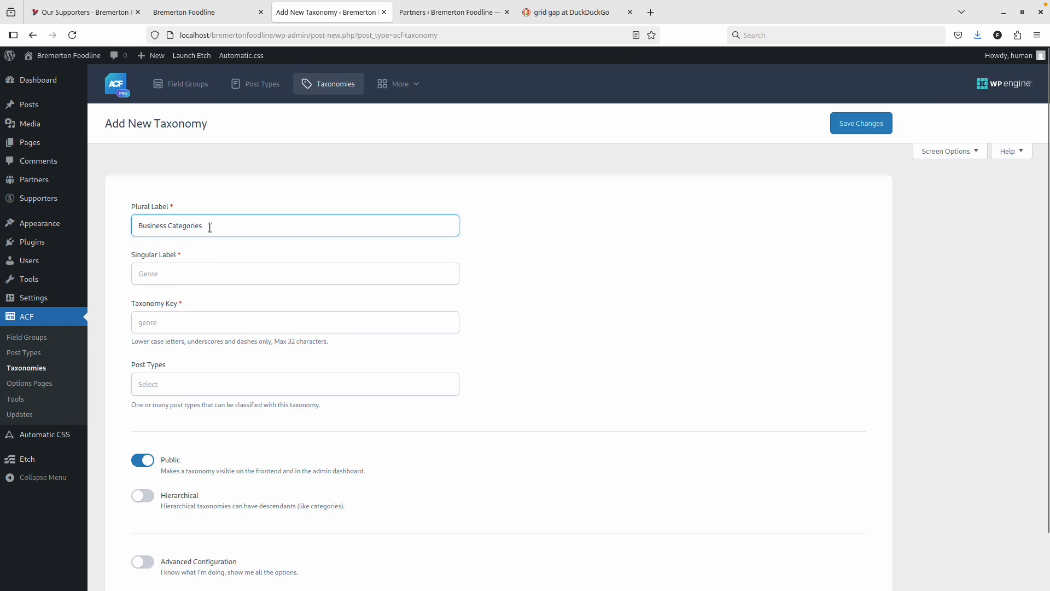
left_click(157, 274)
type("Buses")
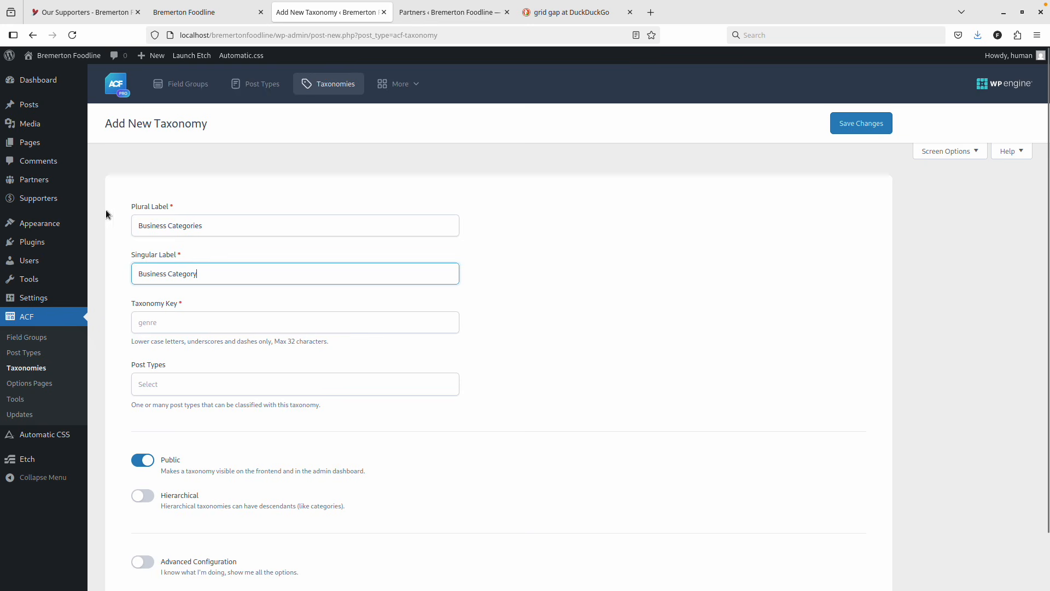
mouse_move(64, 201)
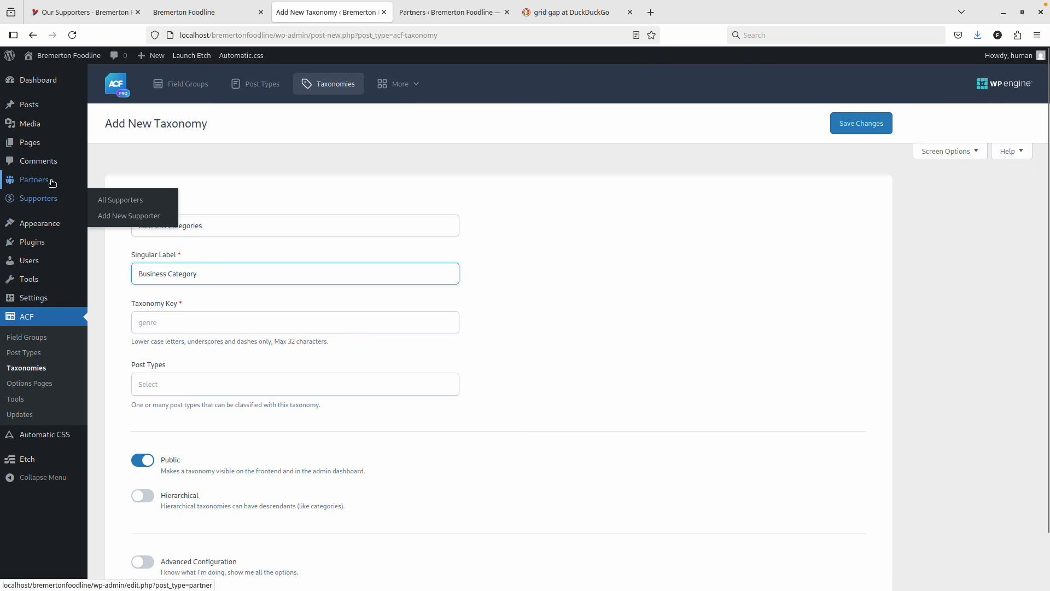
mouse_move(52, 182)
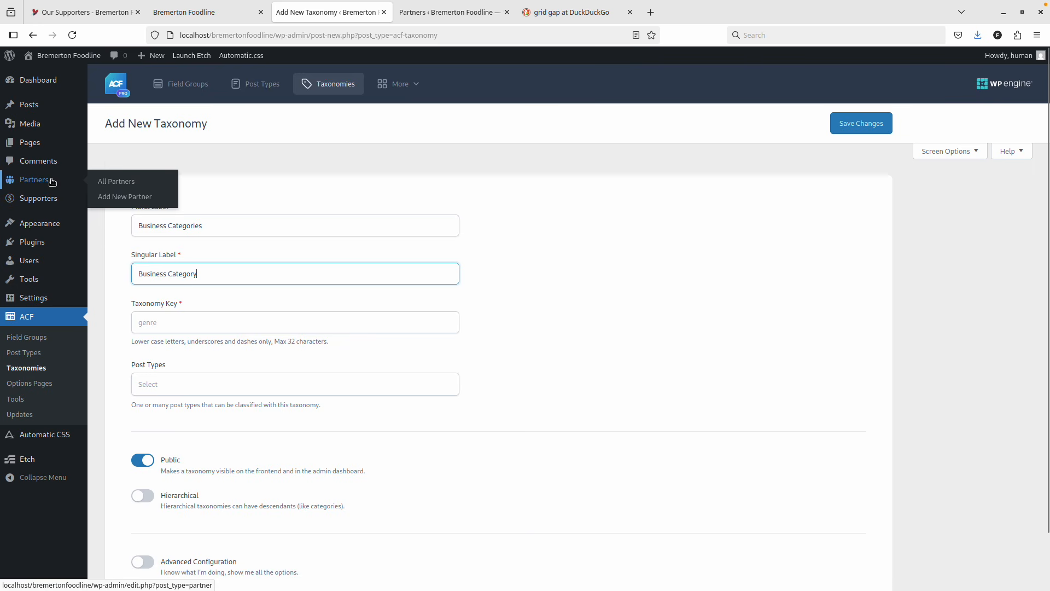
double_click(148, 226)
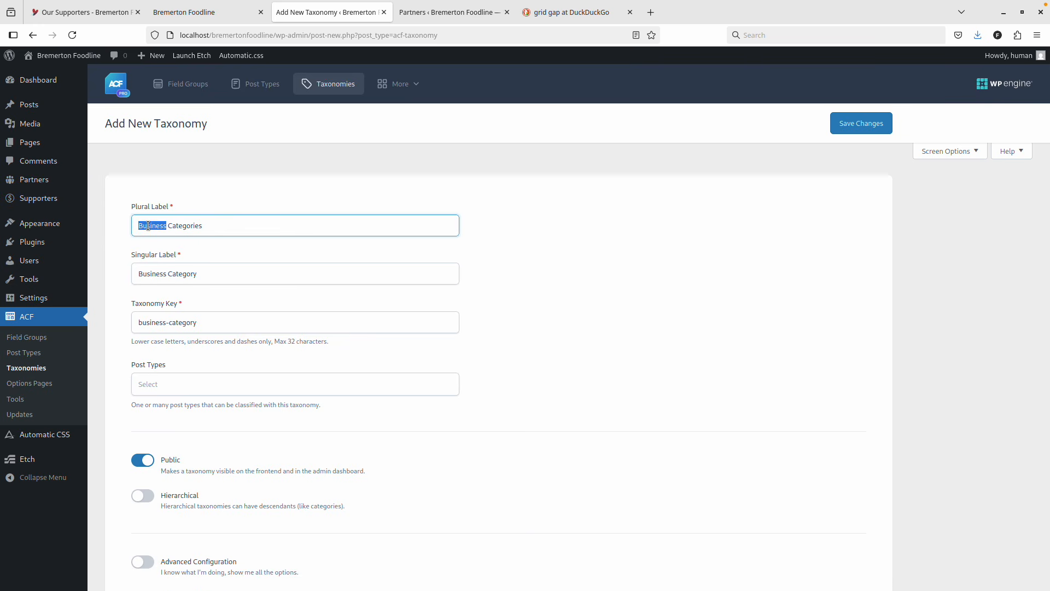
left_click(215, 198)
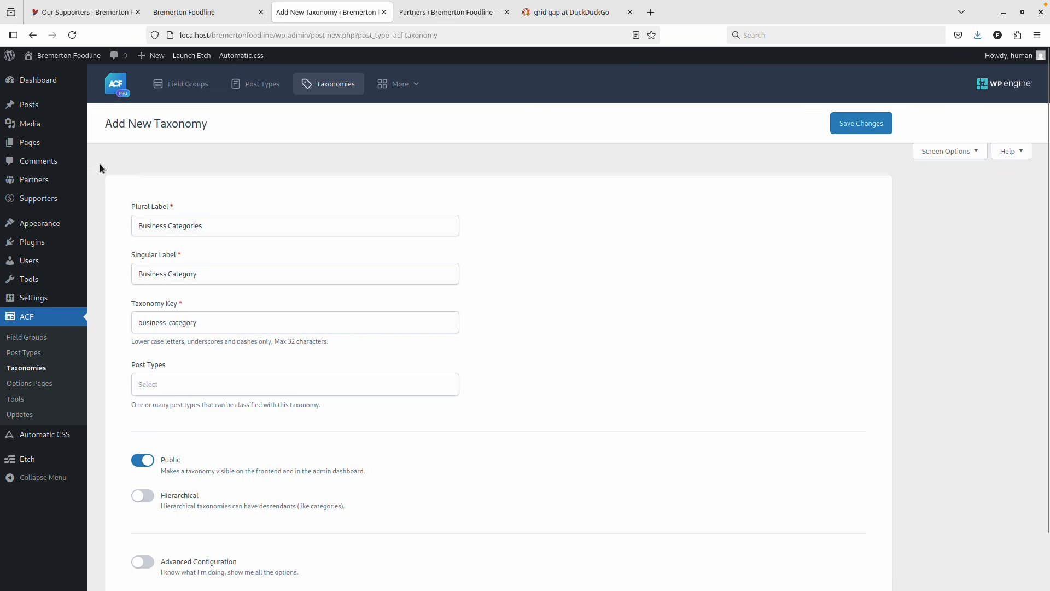
Make the taxonomy hierarchical and turn on Advanced Configuration.
scroll(181, 339, "down", 2)
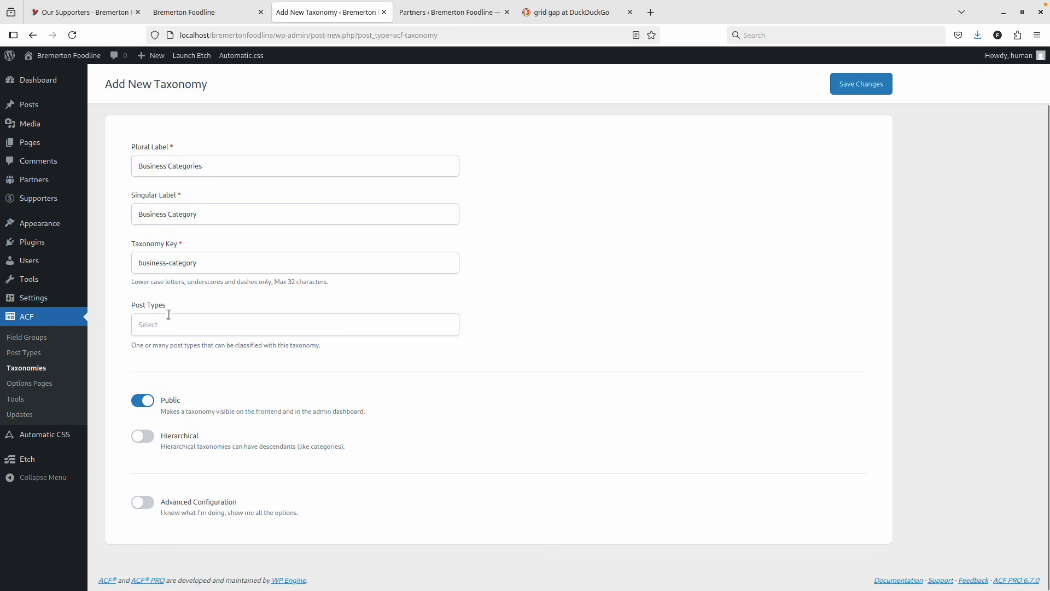
left_click(148, 437)
left_click(161, 500)
scroll(264, 403, "down", 5)
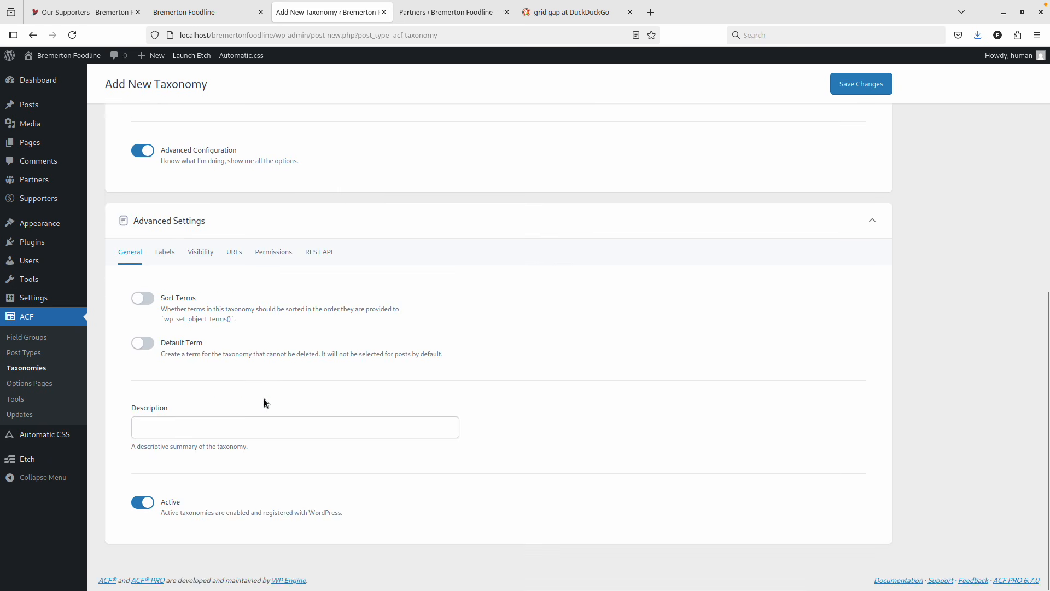
scroll(616, 156, "up", 8)
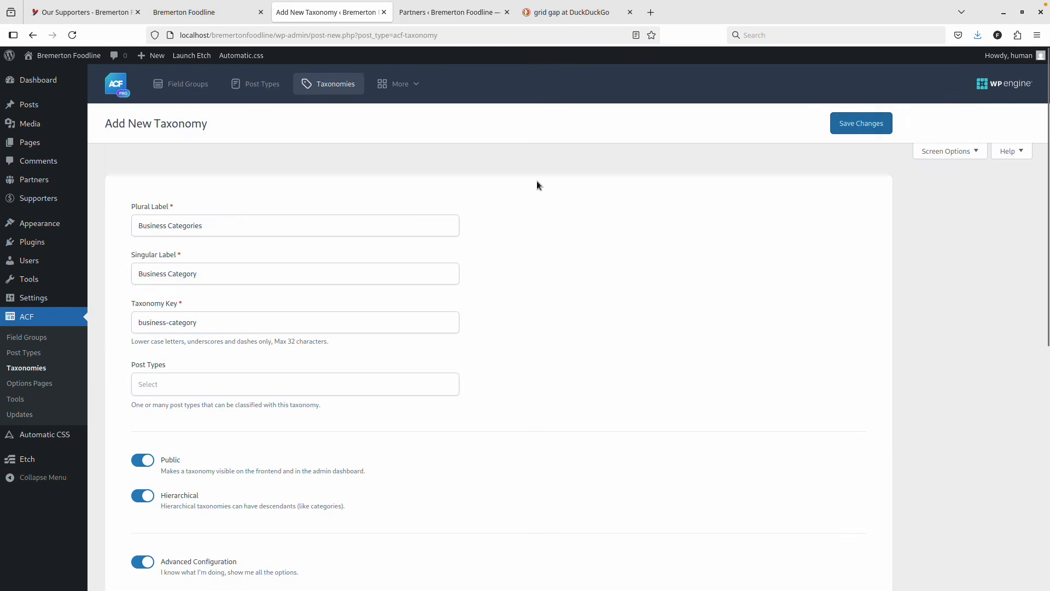
scroll(514, 185, "down", 7)
scroll(514, 185, "up", 4)
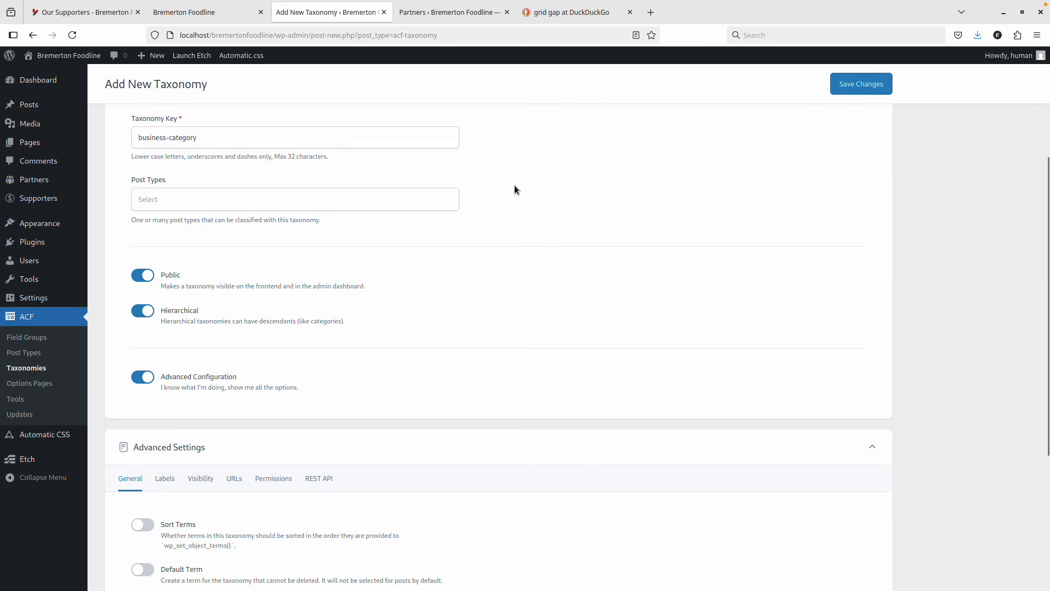
scroll(493, 194, "down", 4)
left_click(201, 252)
scroll(328, 260, "down", 2)
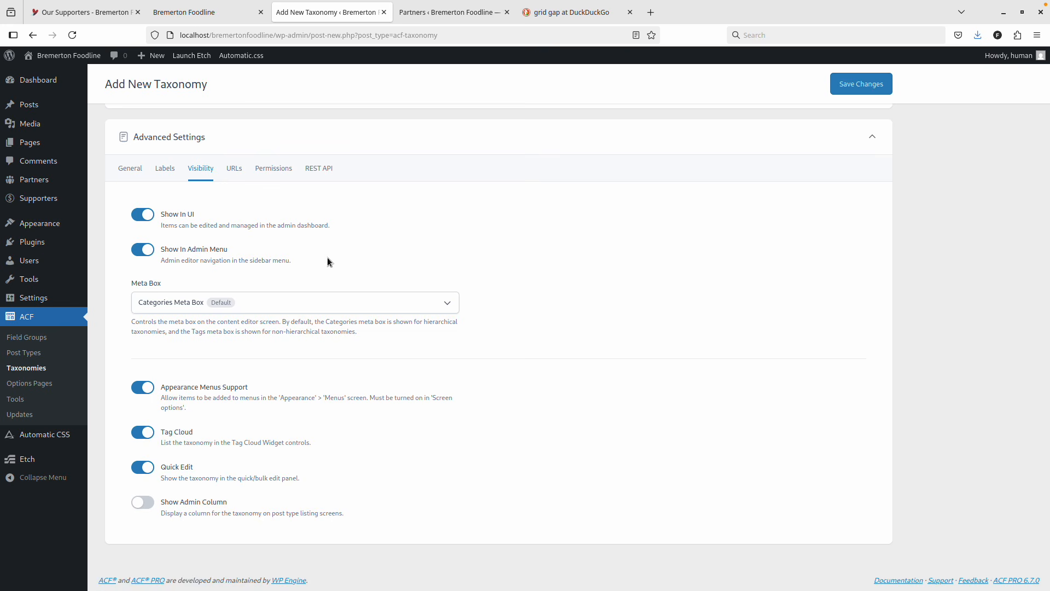
left_click(122, 170)
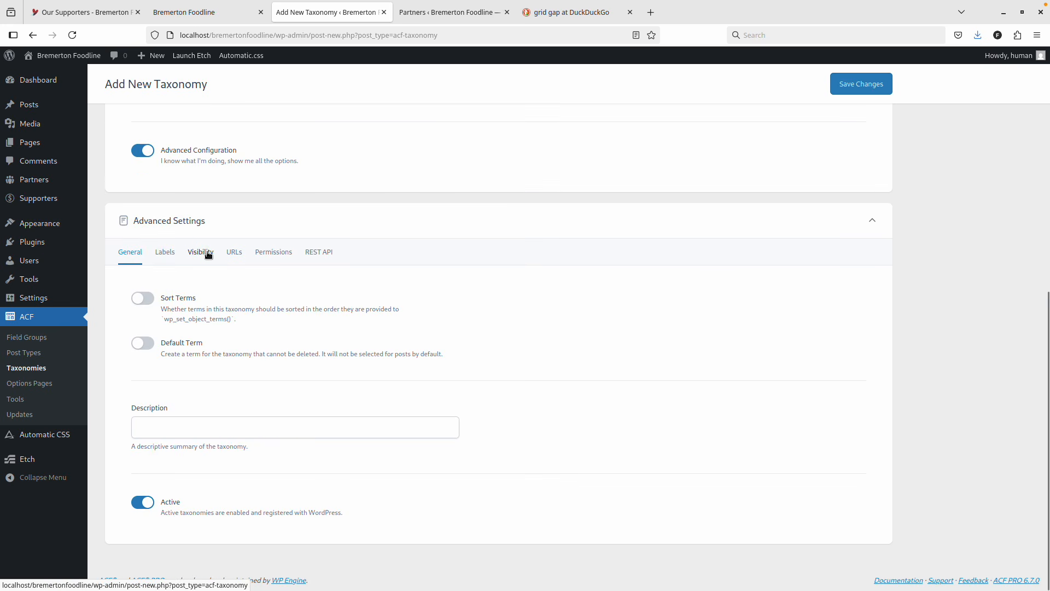
scroll(183, 285, "up", 5)
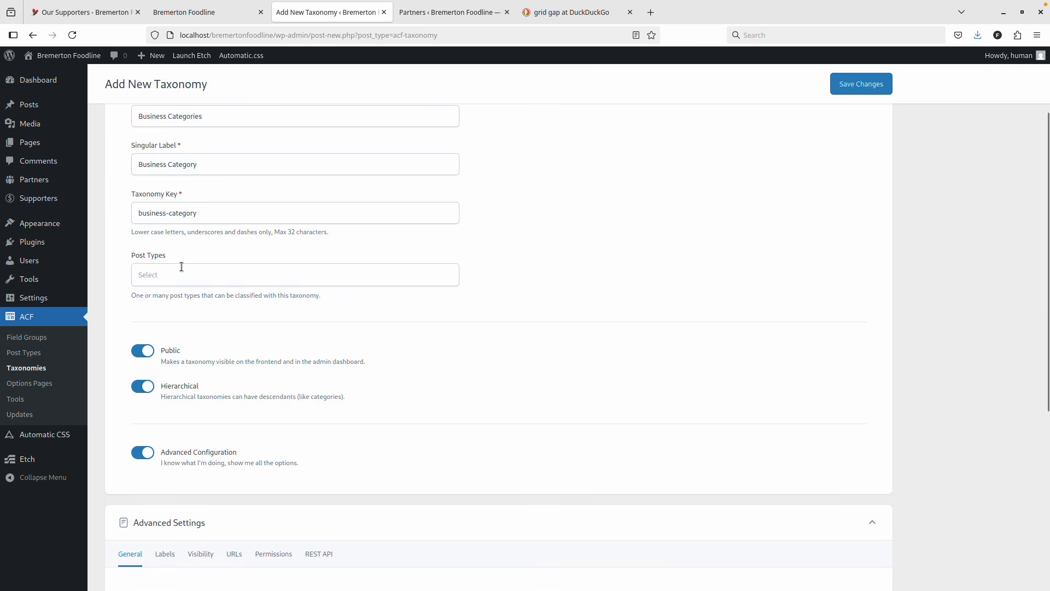
Assign the taxonomy to the Supporter post type and save Business Categories (business-category).
left_click(181, 269)
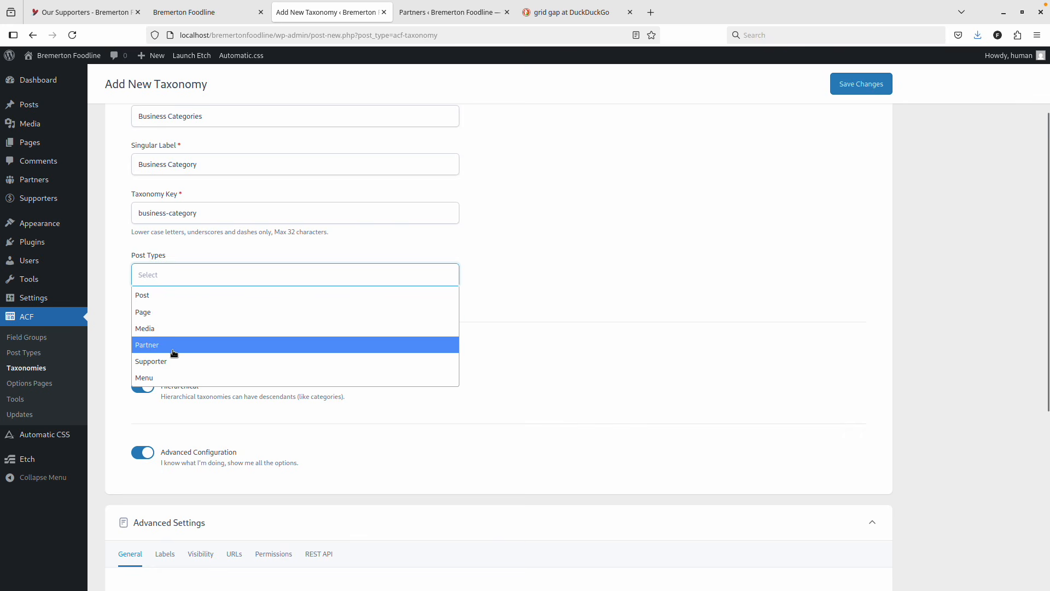
left_click(175, 361)
left_click(833, 88)
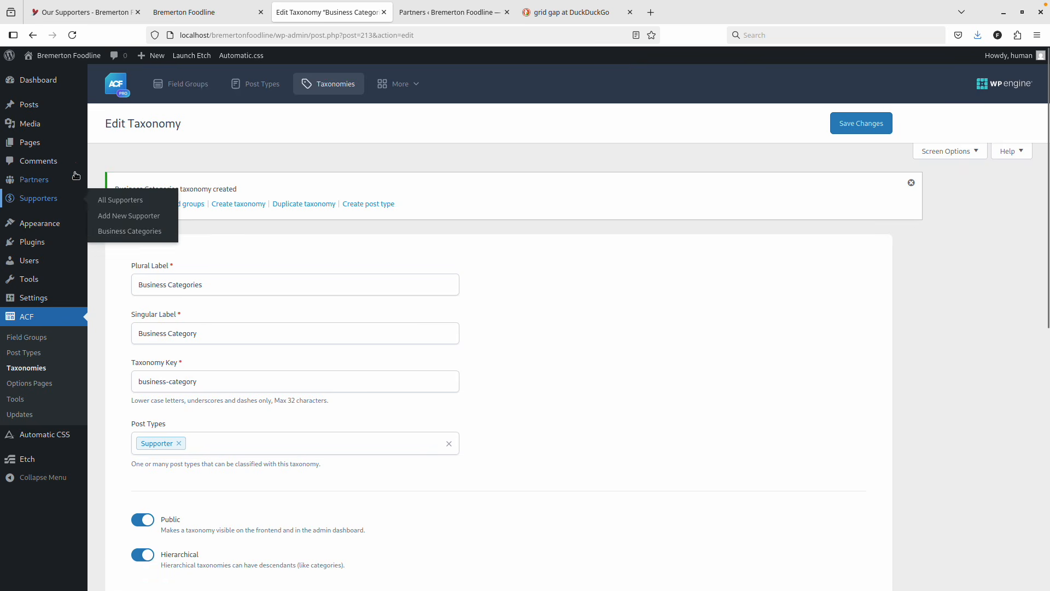
left_click(35, 198)
Enter 'Ueland Foundation' as the new supporter's title.
left_click(83, 12)
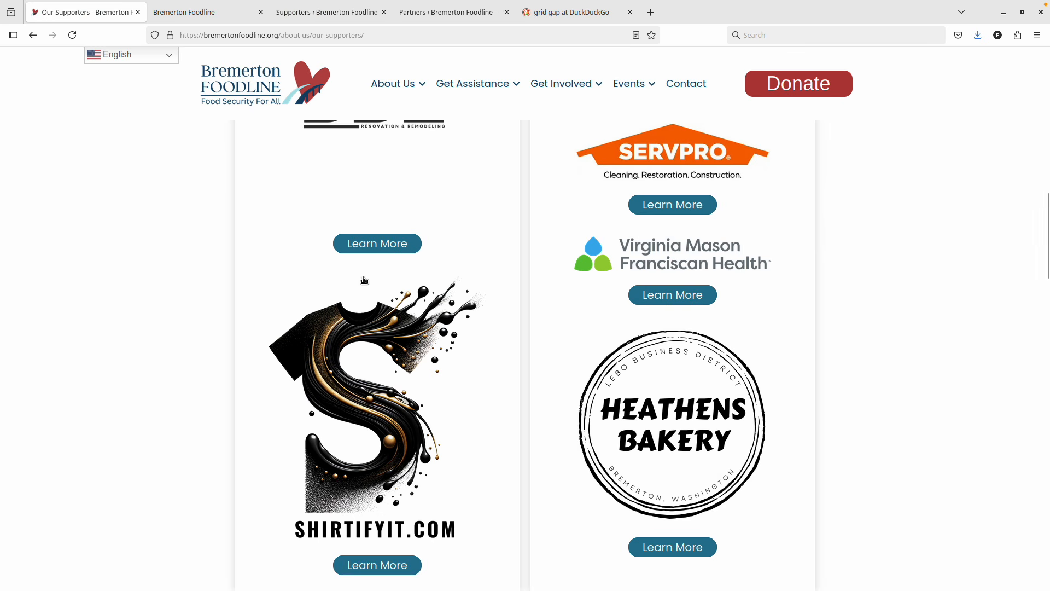
scroll(377, 254, "up", 10)
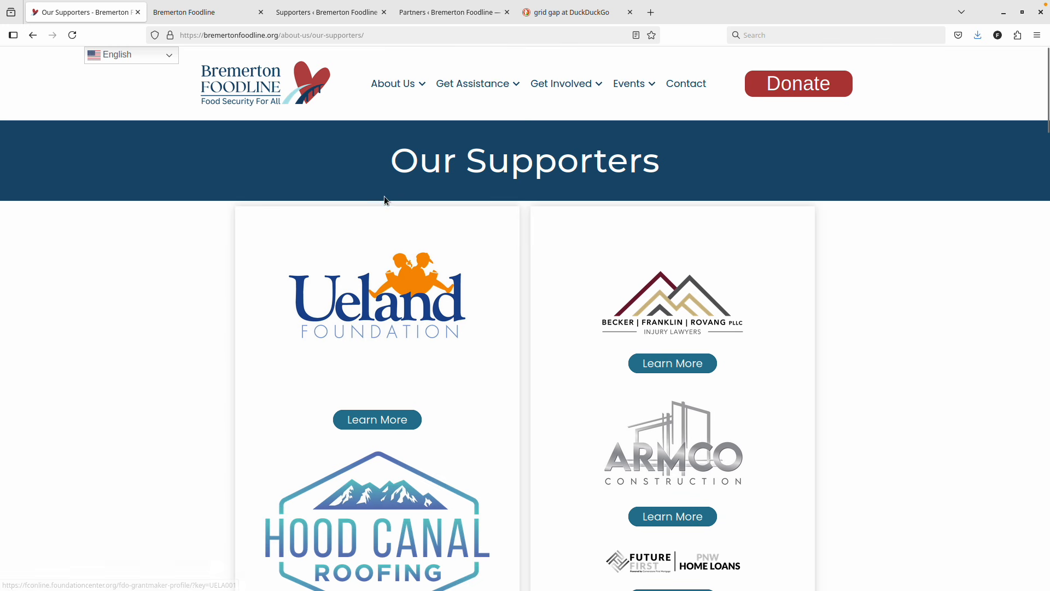
left_click(771, 34)
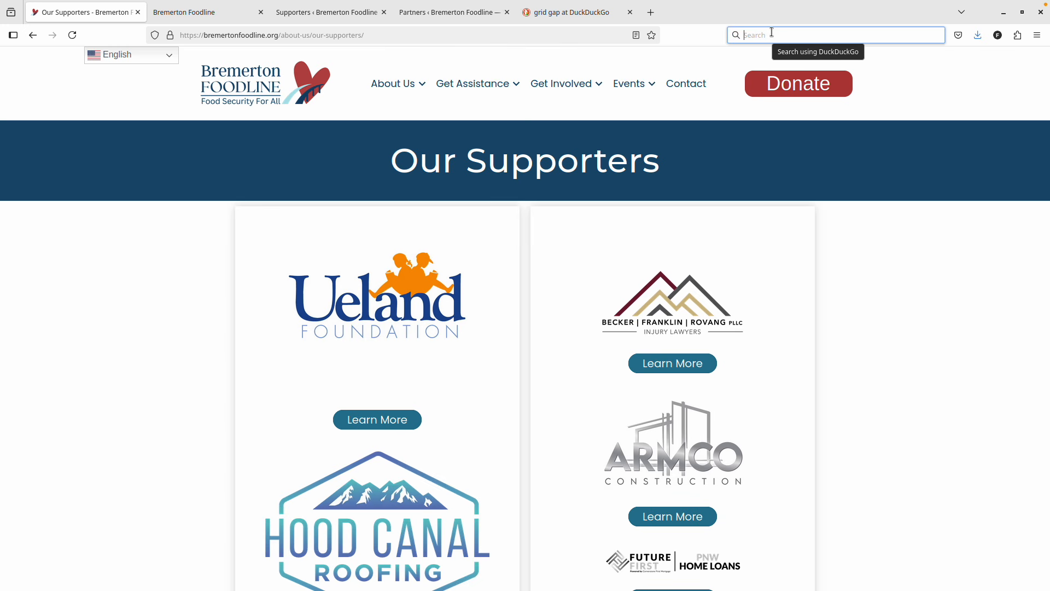
type("U")
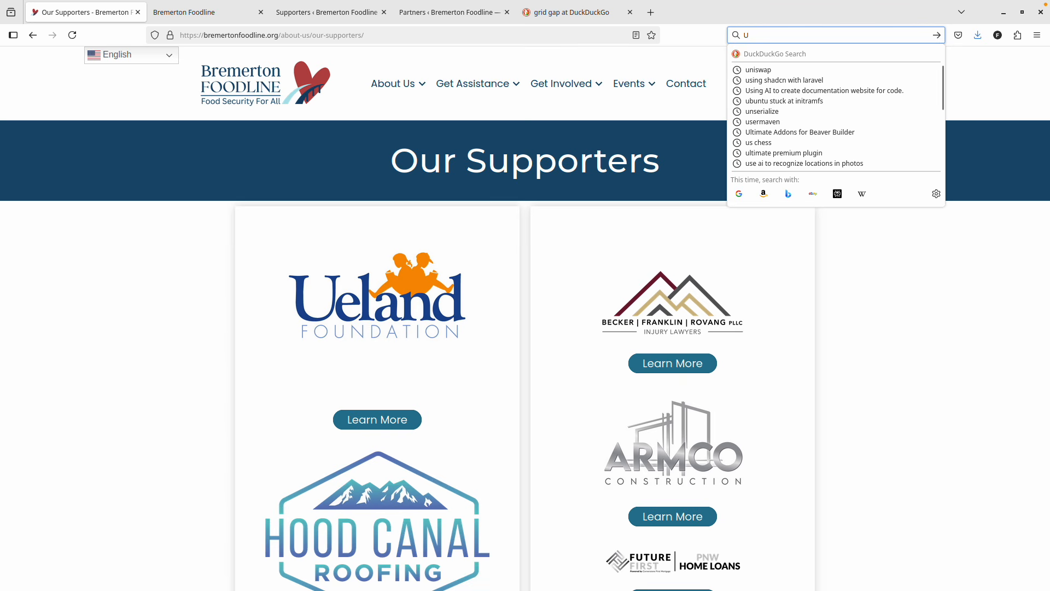
type("eland")
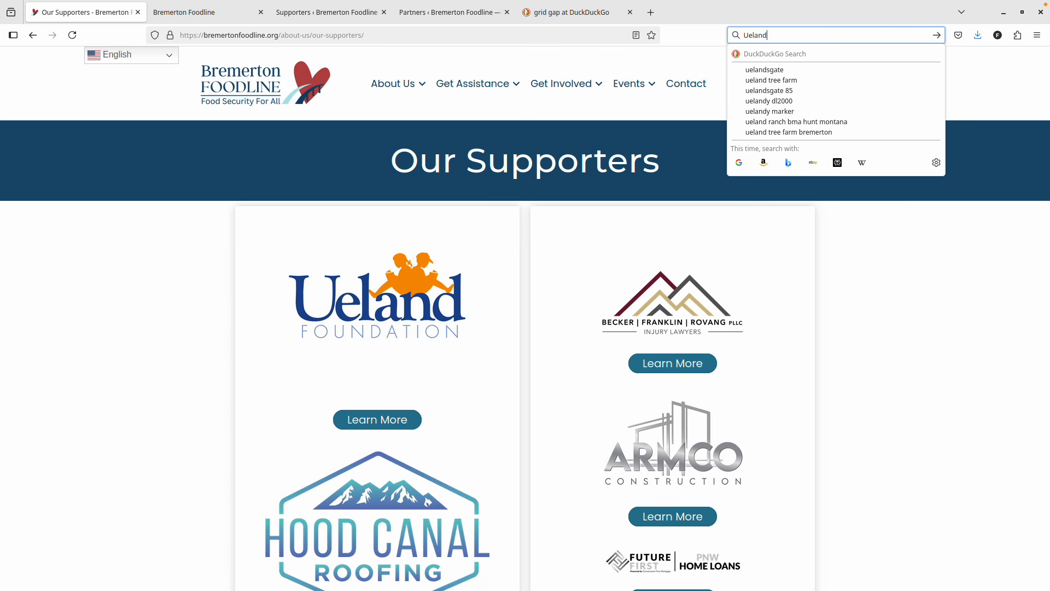
type(" Foundation")
key("ctrl+a")
key("ctrl+c")
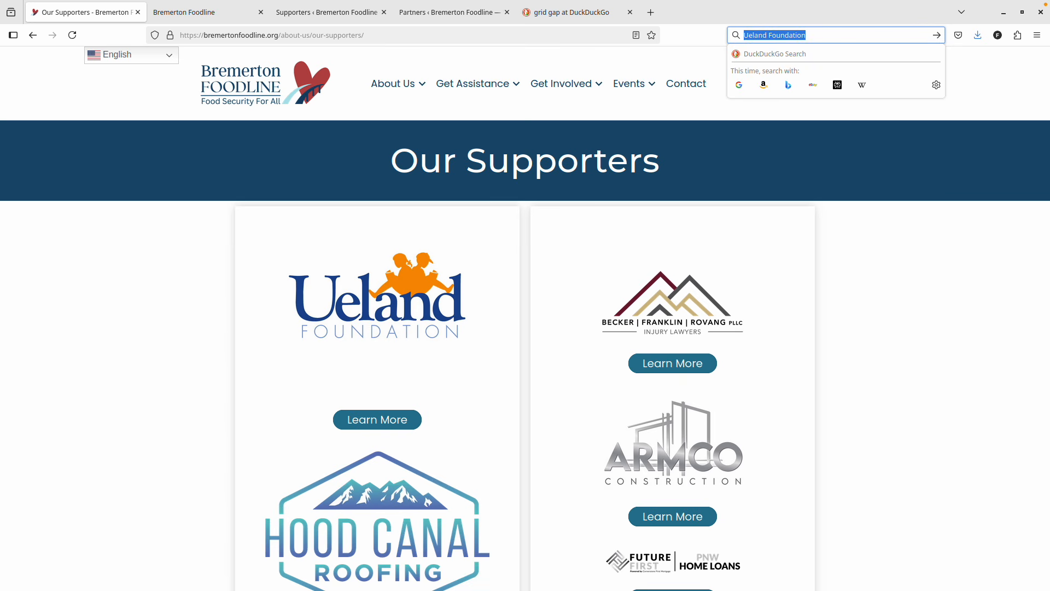
left_click(232, 14)
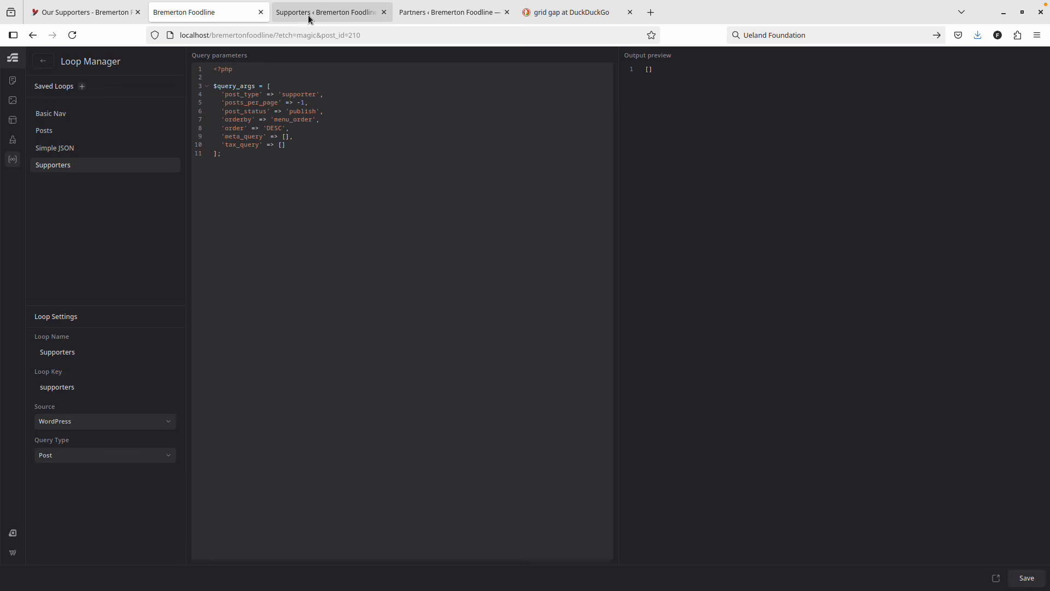
left_click(307, 13)
left_click(196, 81)
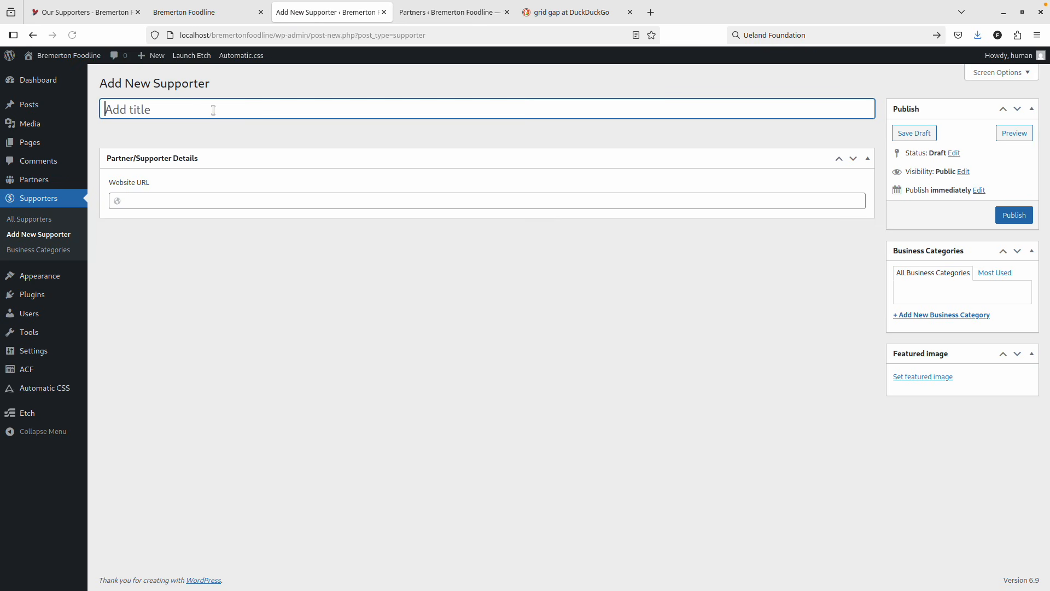
key("ctrl+v")
Paste Ueland Foundation's Candid profile address into the supporter's Website URL field.
key("ctrl+1")
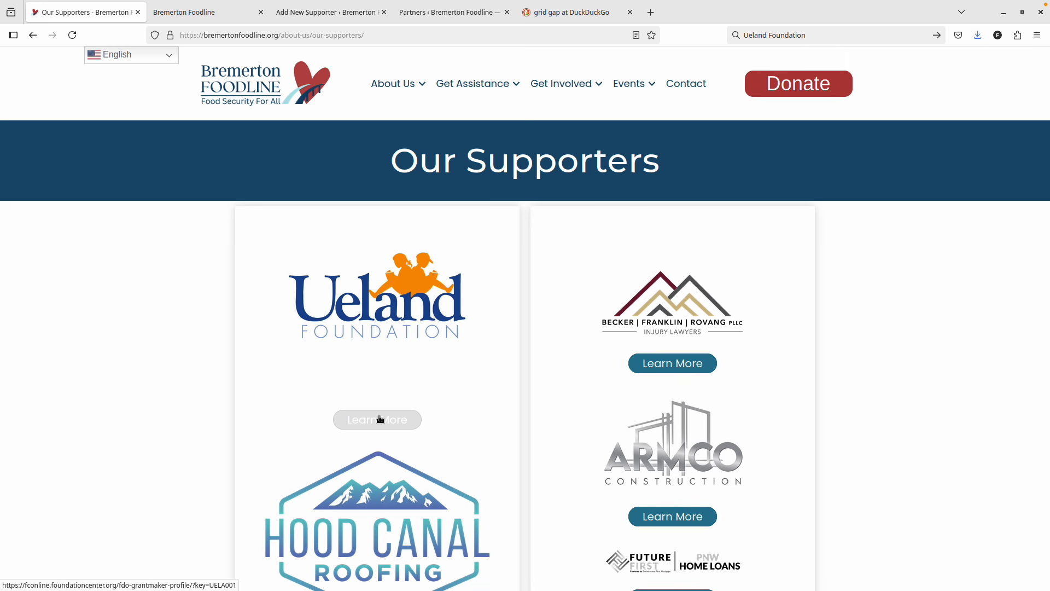
middle_click(385, 315)
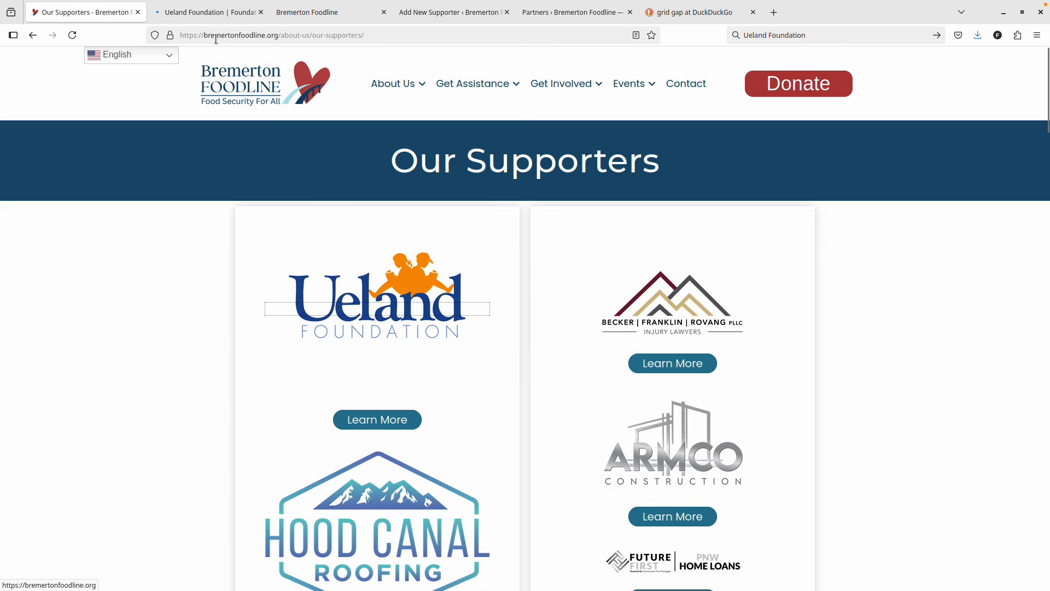
left_click(202, 12)
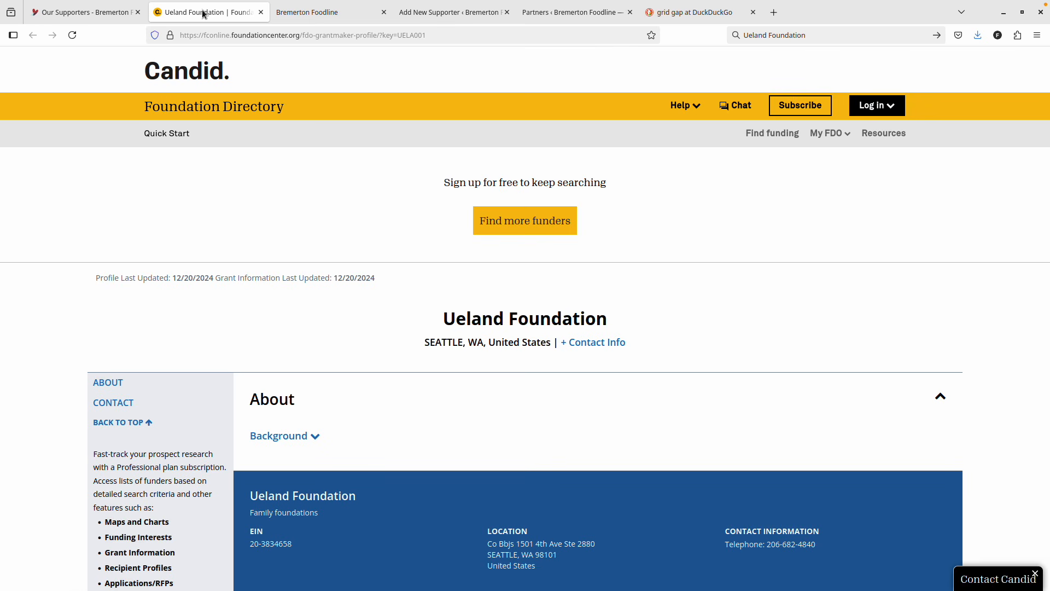
scroll(234, 220, "down", 10)
scroll(235, 221, "up", 10)
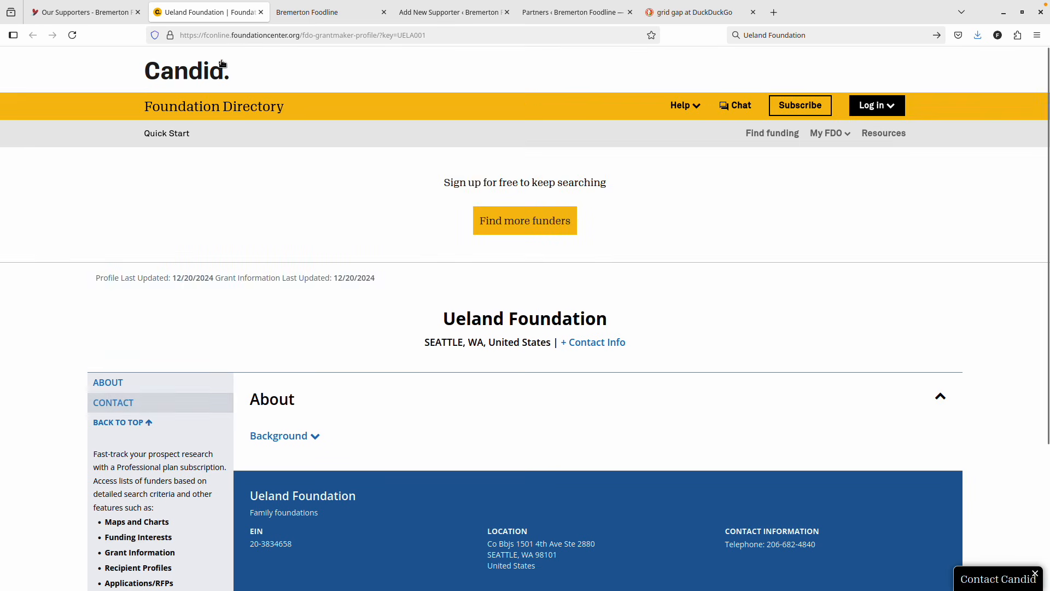
left_click(289, 36)
key("ctrl+c")
left_click(80, 12)
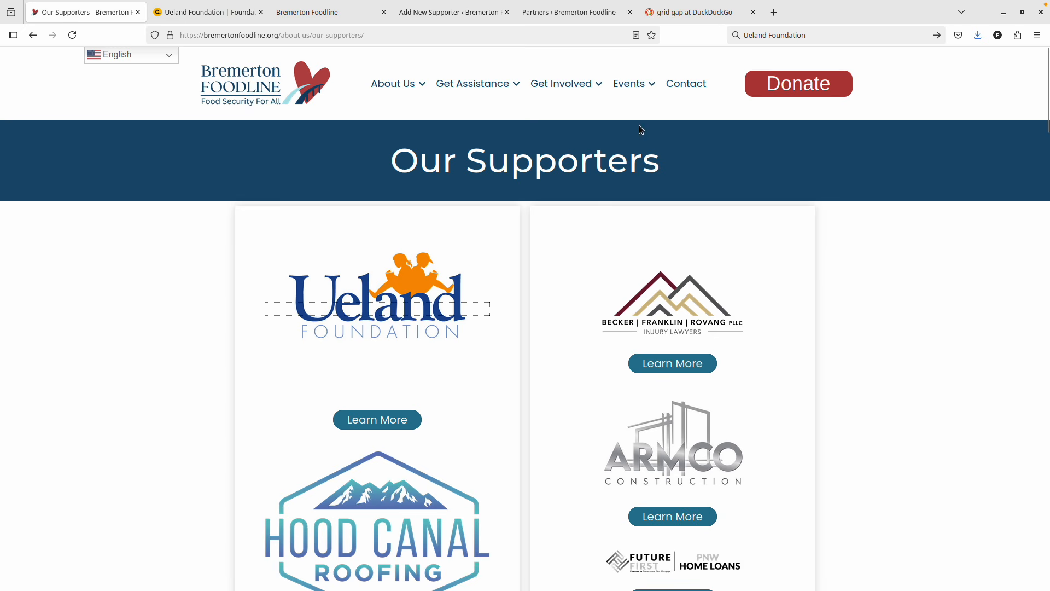
left_click(334, 12)
left_click(247, 19)
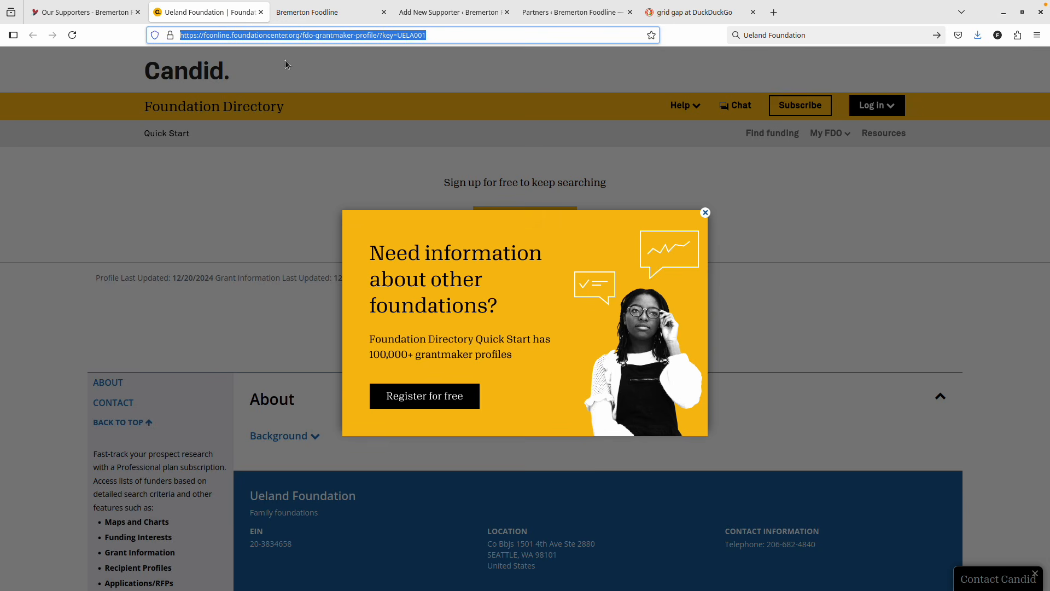
left_click(441, 19)
left_click(197, 200)
key("ctrl+v")
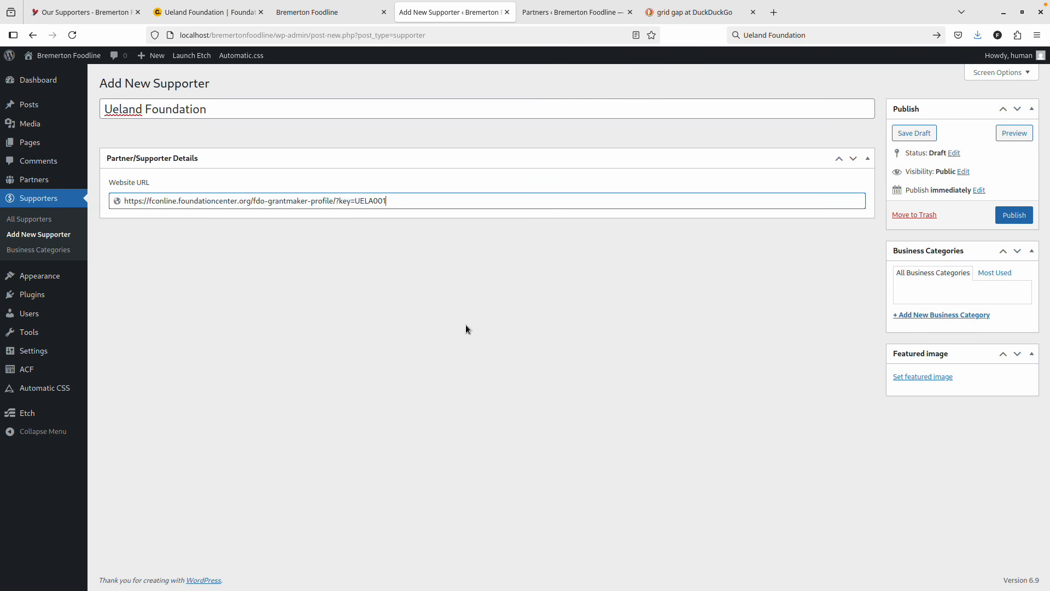
Set the Bremerton Foodline sign photo as featured image and publish Ueland Foundation.
left_click(919, 382)
left_click(413, 198)
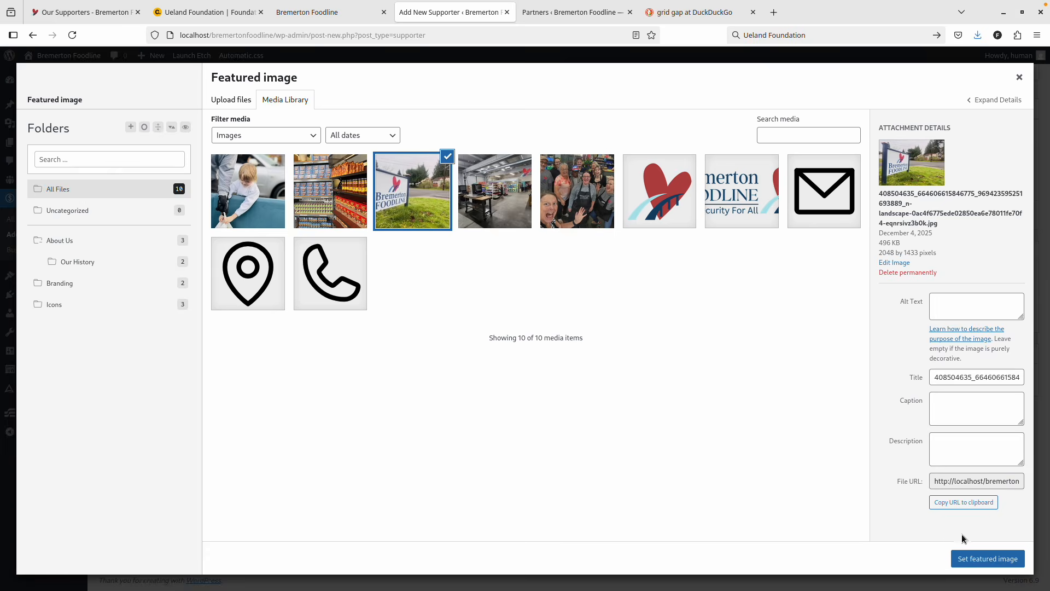
left_click(997, 558)
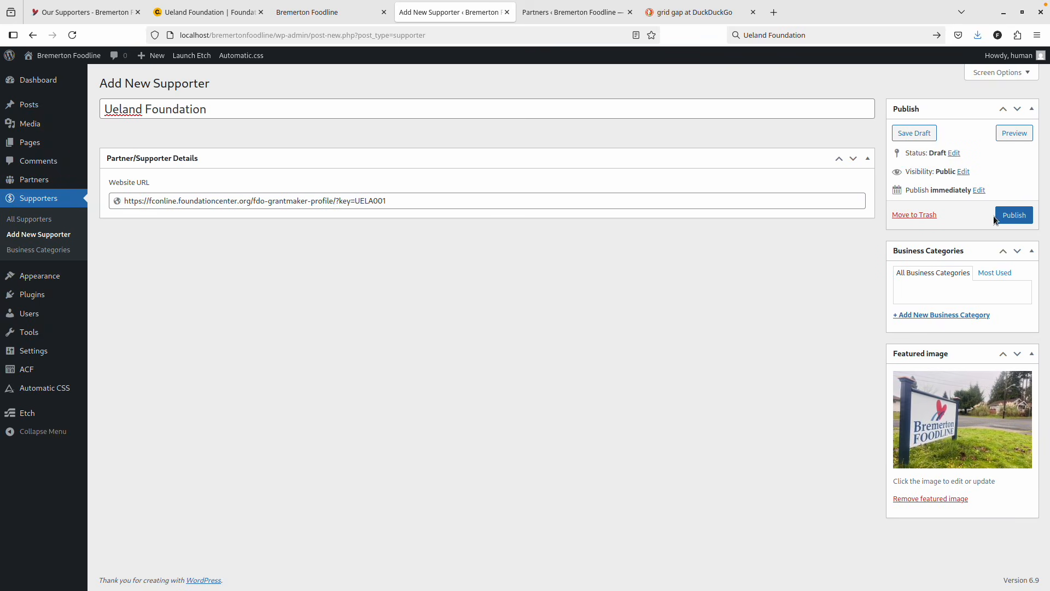
left_click(1015, 215)
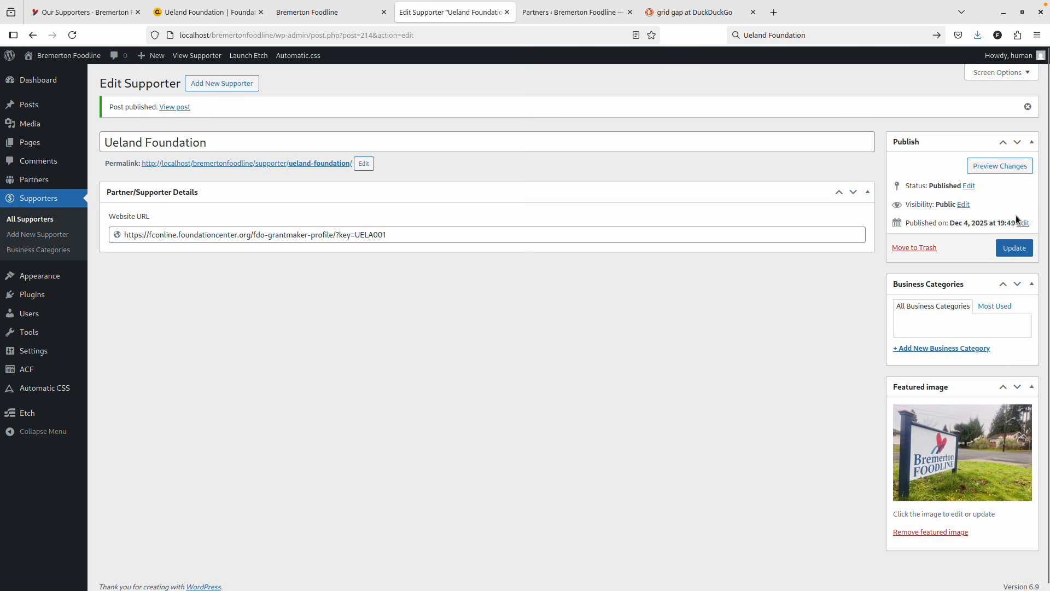
Create a 'Featured' business category, tick it for Ueland Foundation, and update.
left_click(931, 350)
type("Featured")
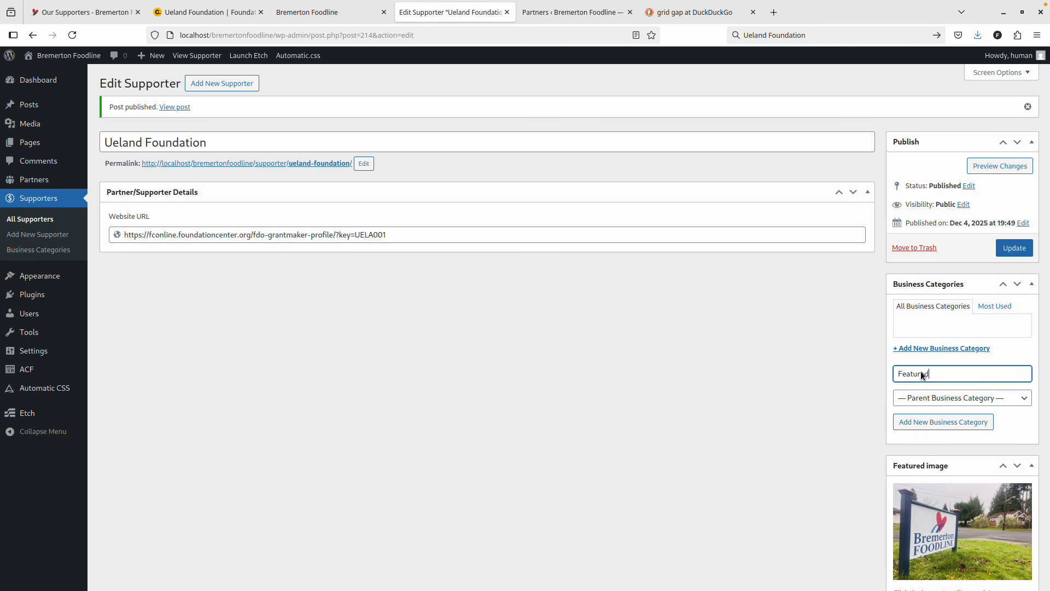
left_click(1014, 249)
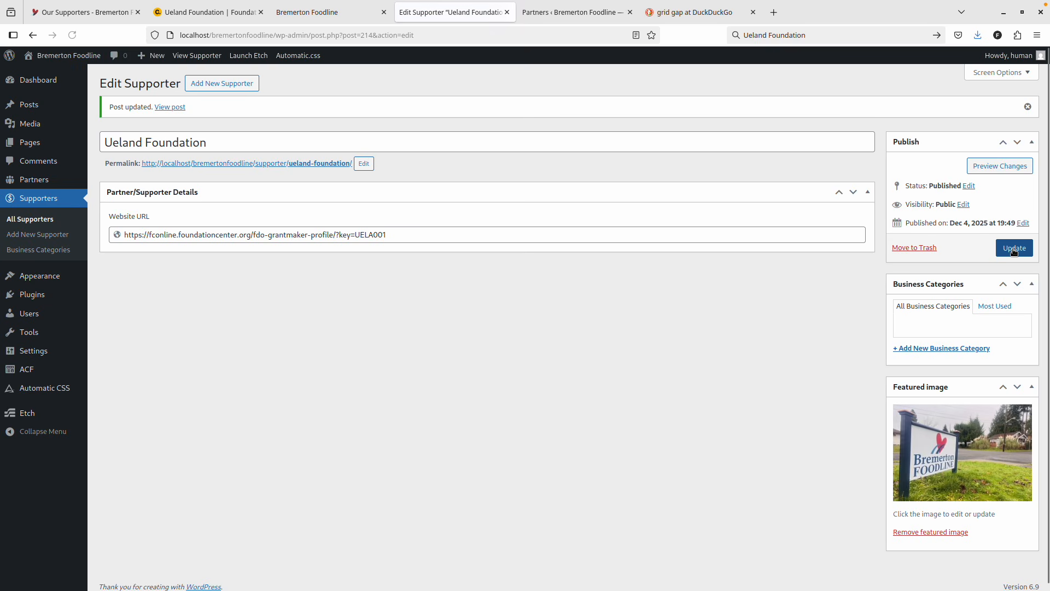
left_click(932, 348)
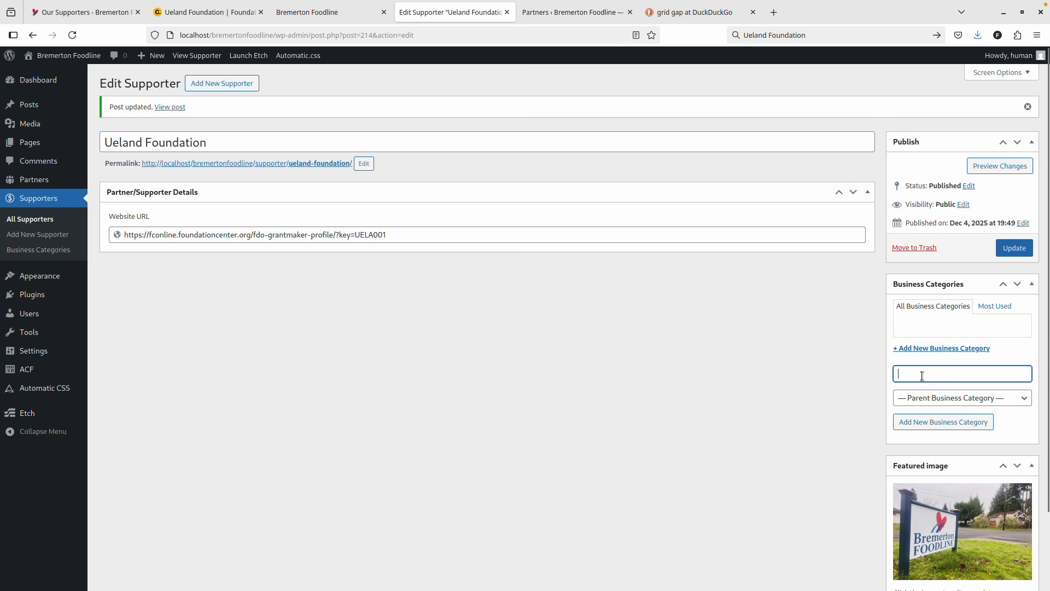
type("Featured")
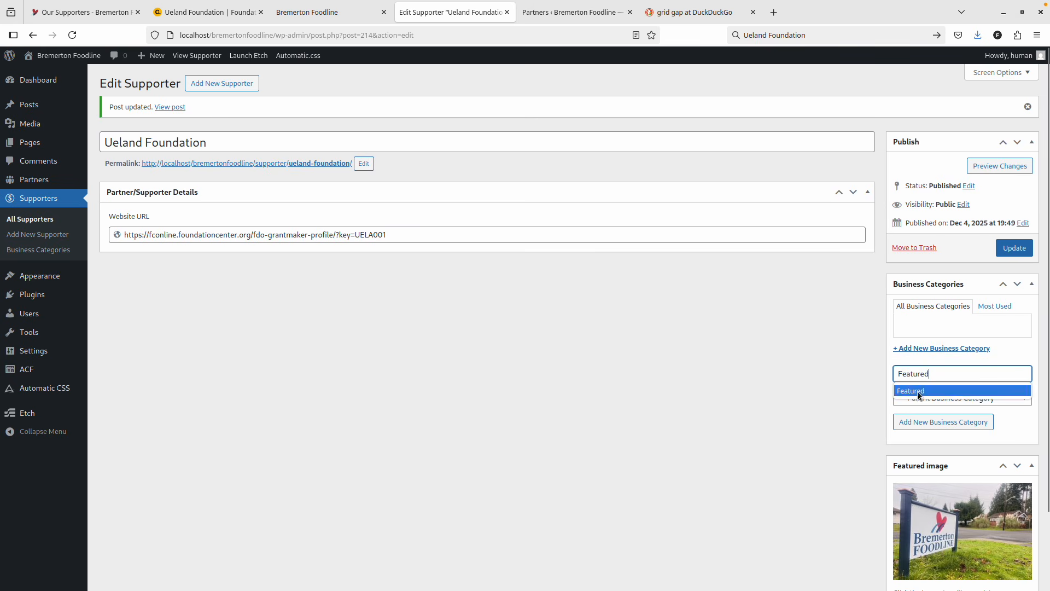
left_click(919, 390)
left_click(928, 424)
left_click(1014, 247)
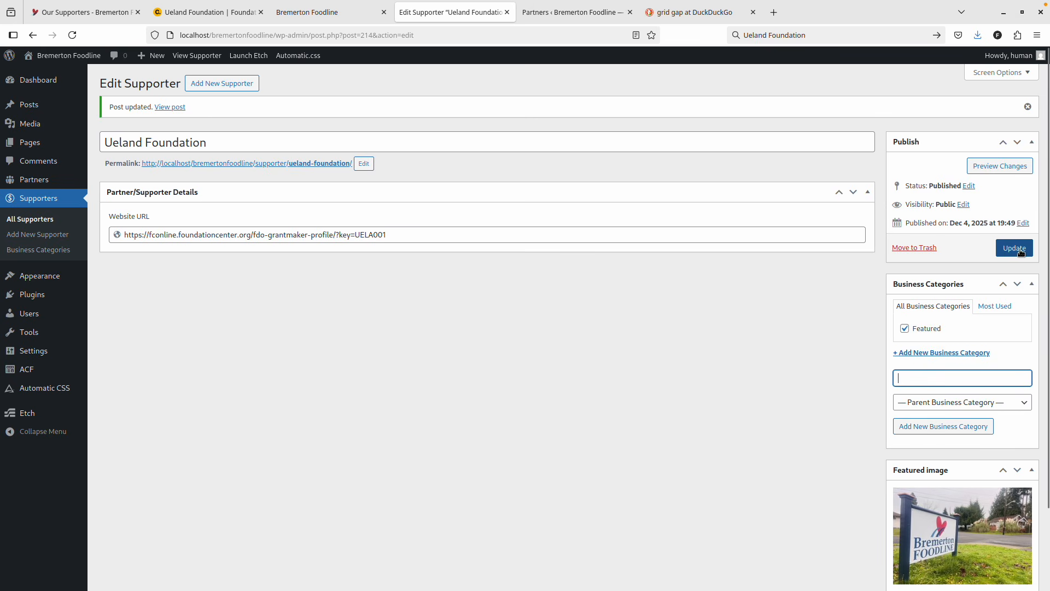
left_click(224, 83)
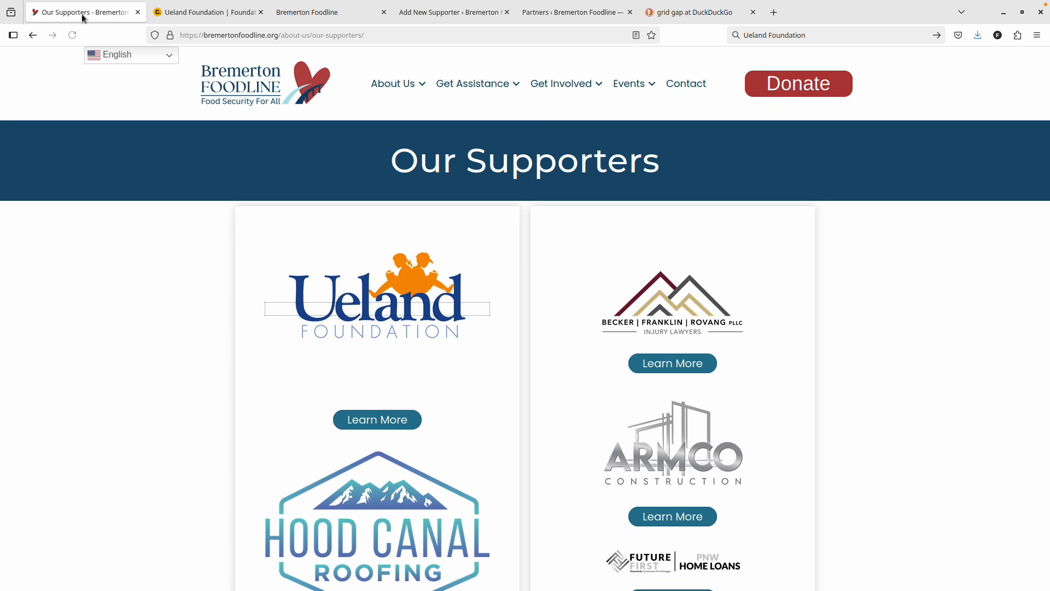
key("alt+1")
Enter the next supporter's name as the new supporter's title.
scroll(474, 327, "down", 20)
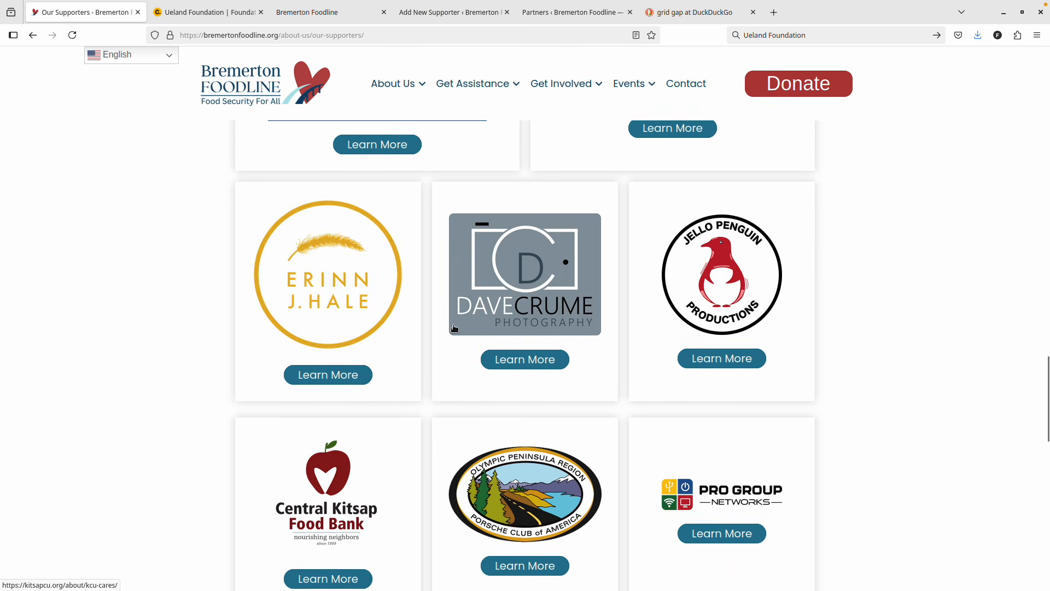
scroll(452, 327, "up", 4)
scroll(448, 330, "down", 4)
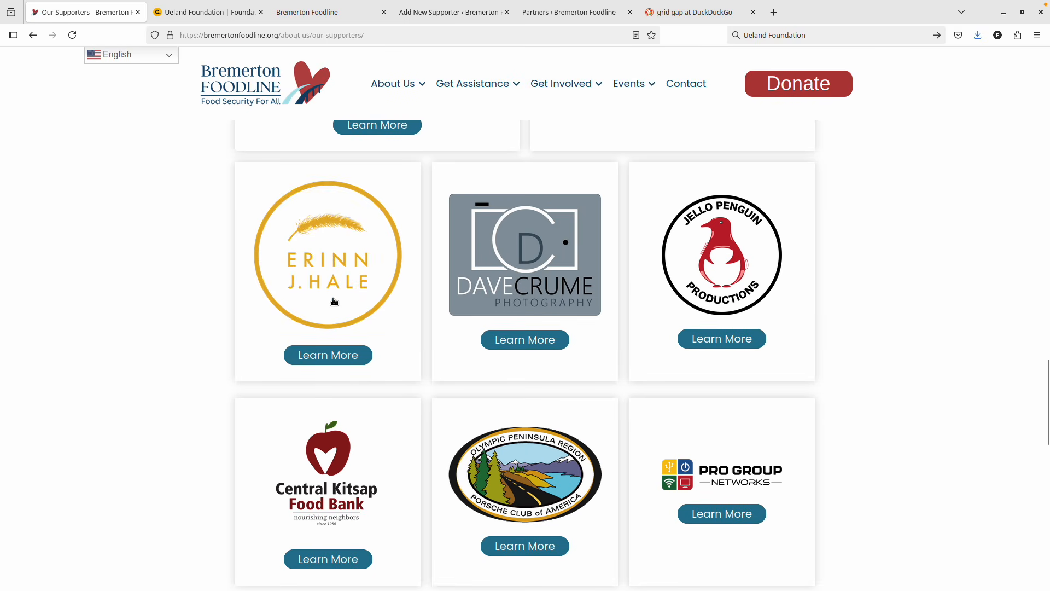
left_click(783, 31)
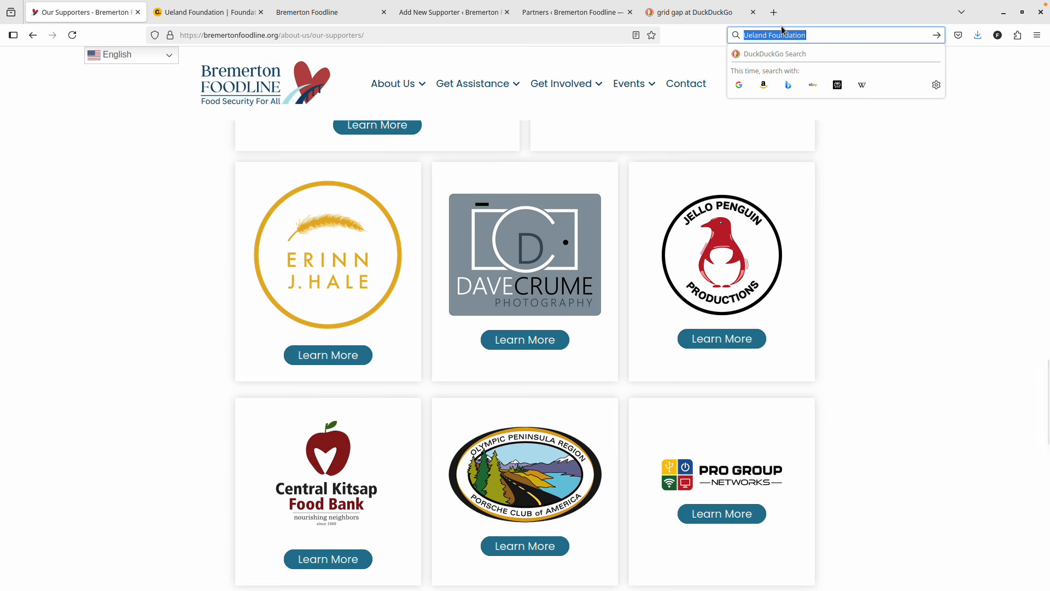
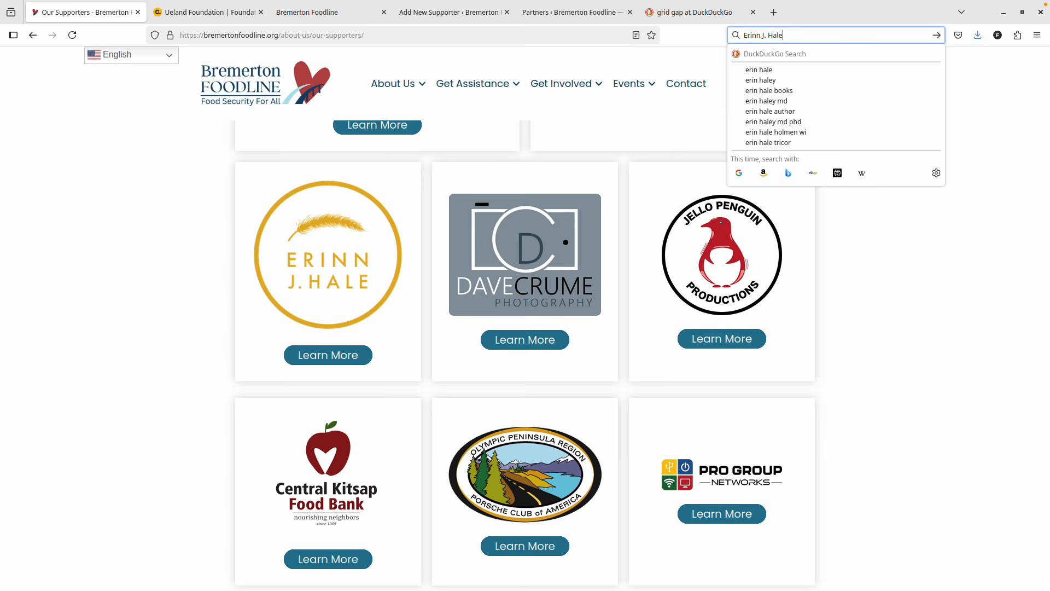
key("ctrl+a")
key("ctrl+c")
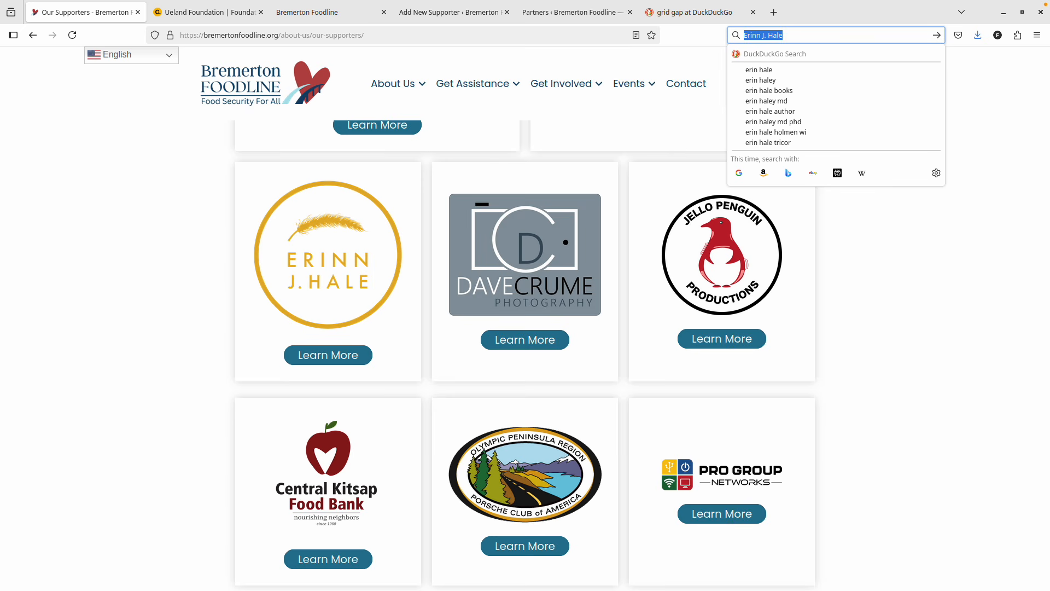
left_click(210, 12)
left_click(262, 12)
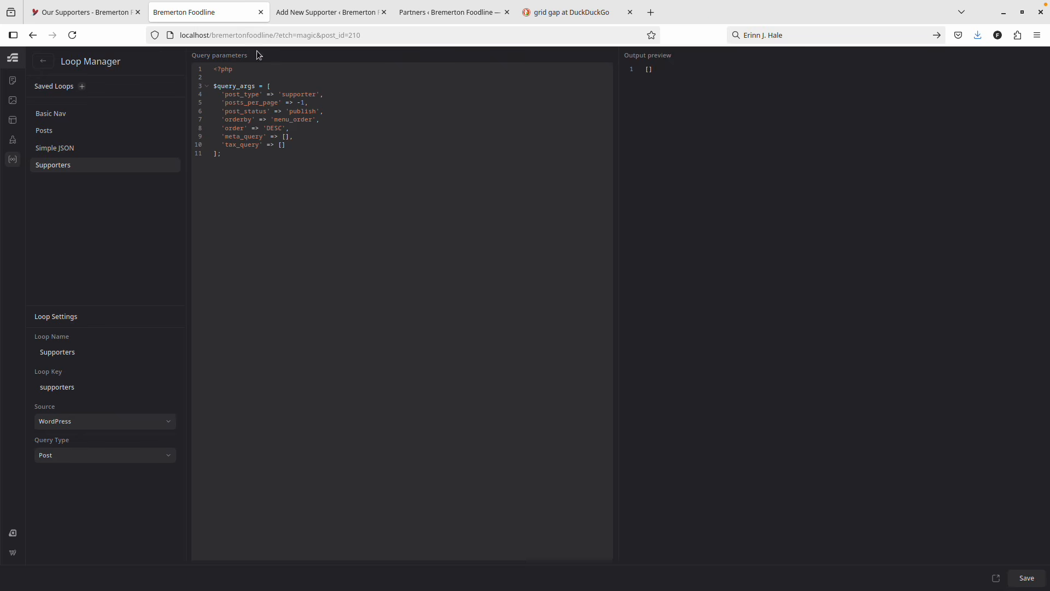
left_click(307, 12)
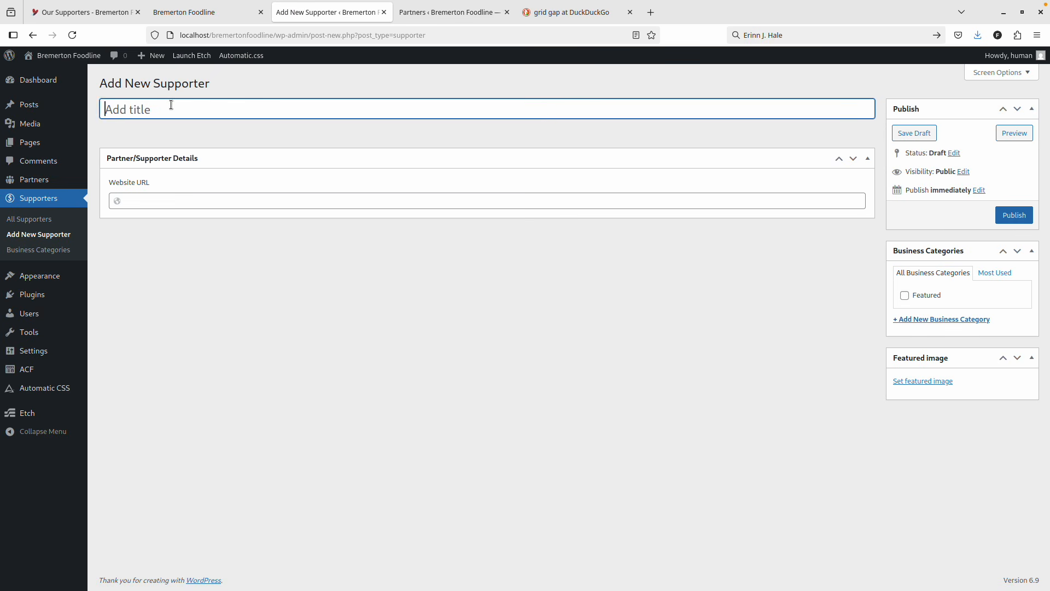
key("ctrl+v")
Add that supporter's Learn More link as Website URL, set the sign photo, and publish.
left_click(94, 16)
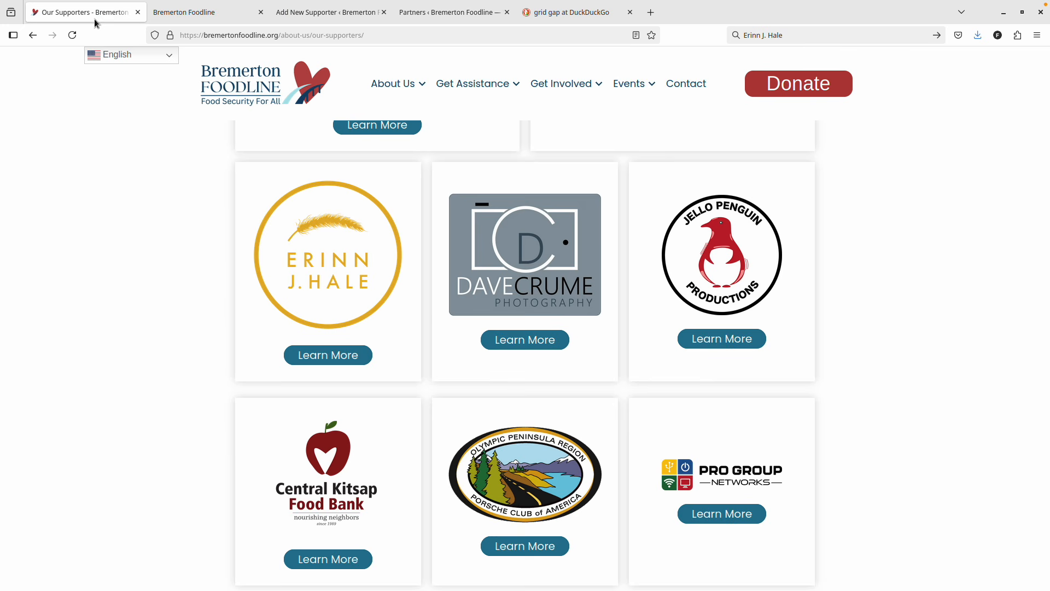
right_click(328, 361)
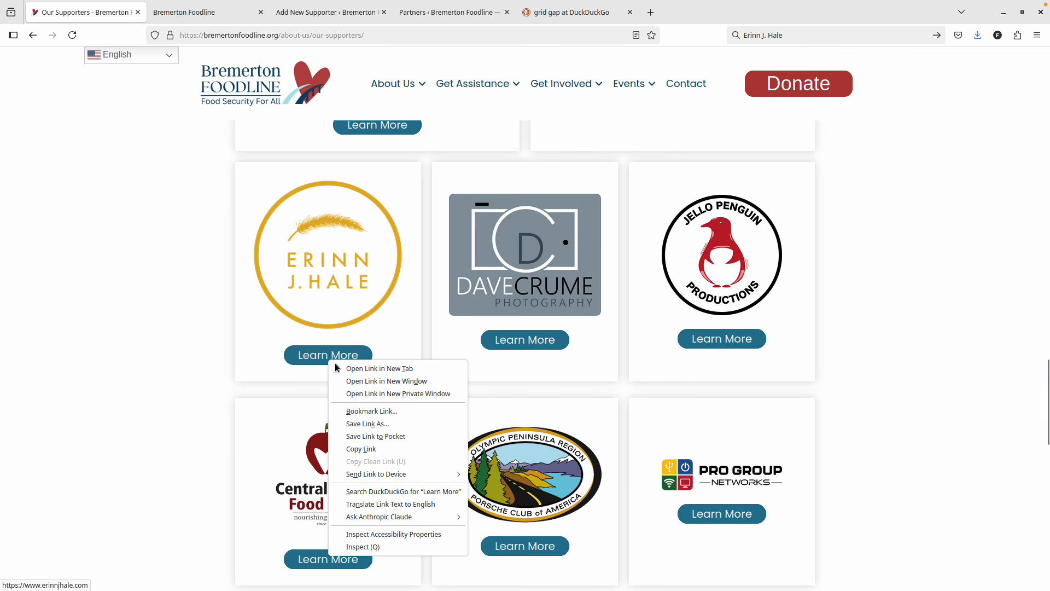
left_click(361, 449)
key("ctrl+Tab")
key("ctrl+Tab")
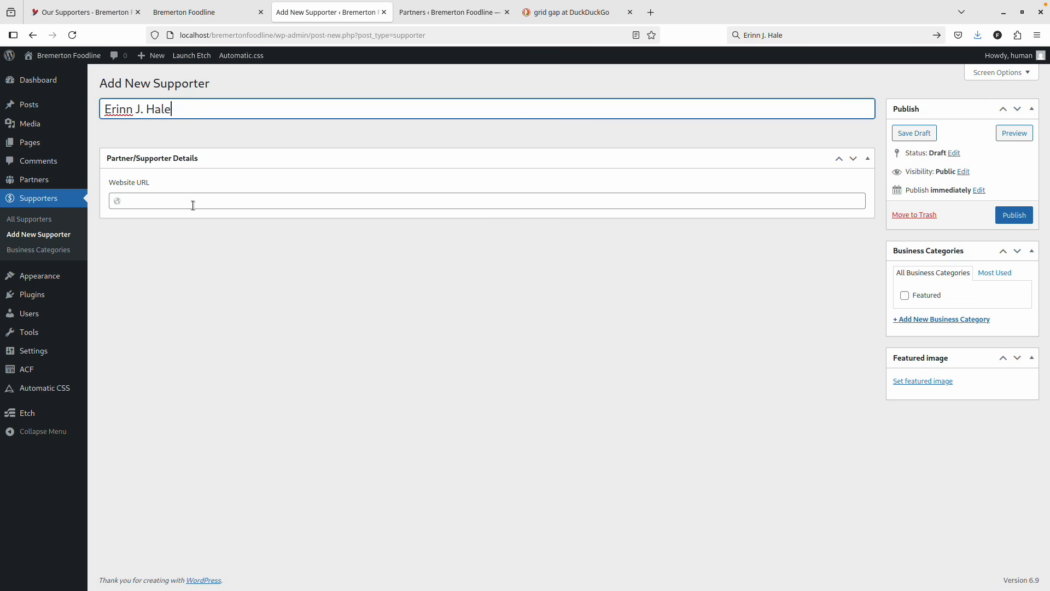
left_click(193, 205)
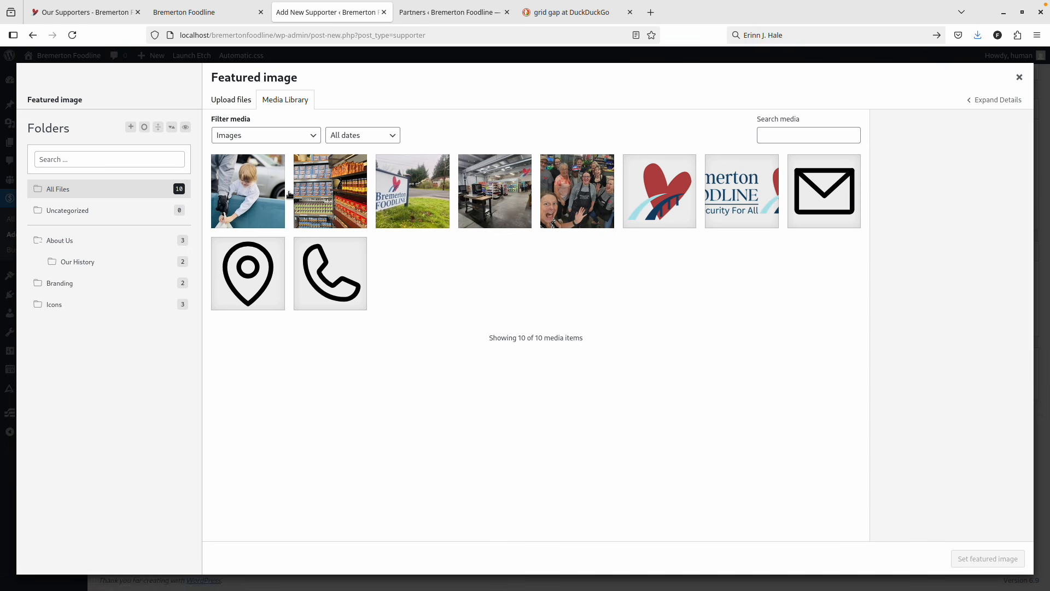
left_click(394, 198)
left_click(988, 558)
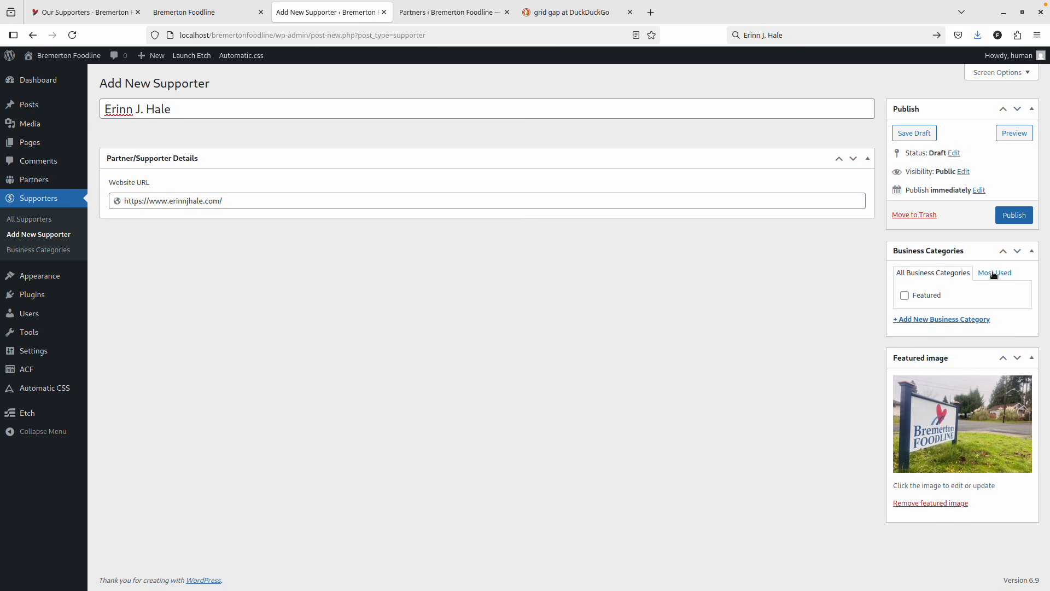
left_click(1013, 217)
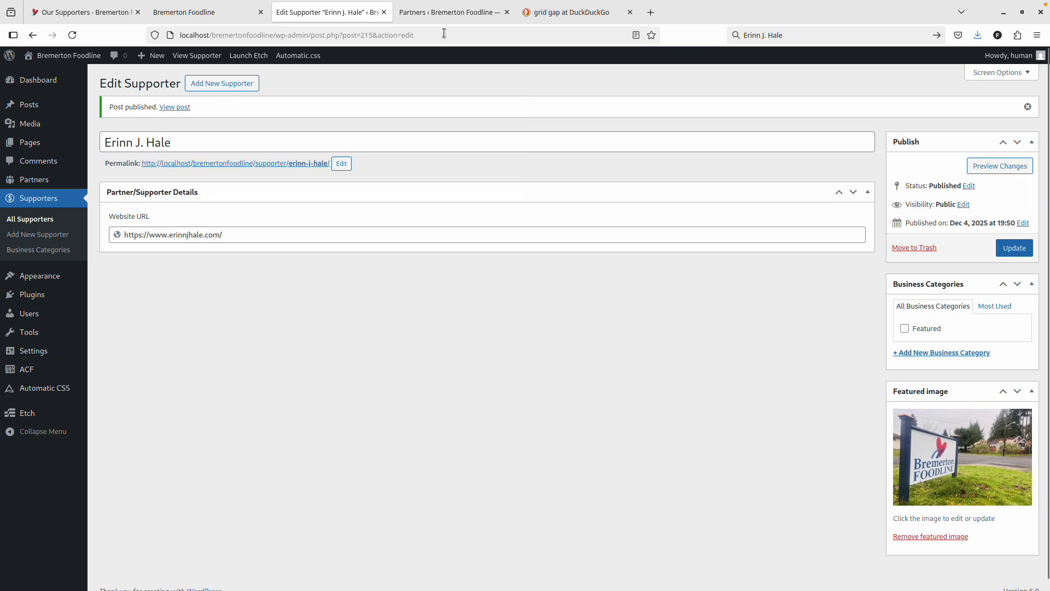
Return to the Etch Loop Manager and start editing the Supporters loop's empty tax_query.
left_click(435, 12)
left_click(366, 12)
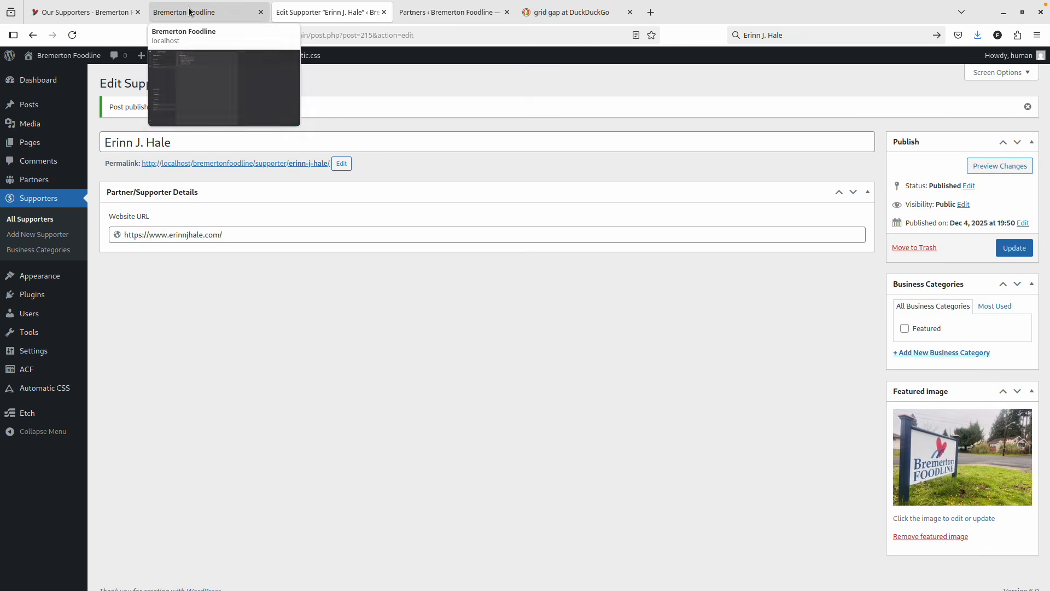
left_click(190, 12)
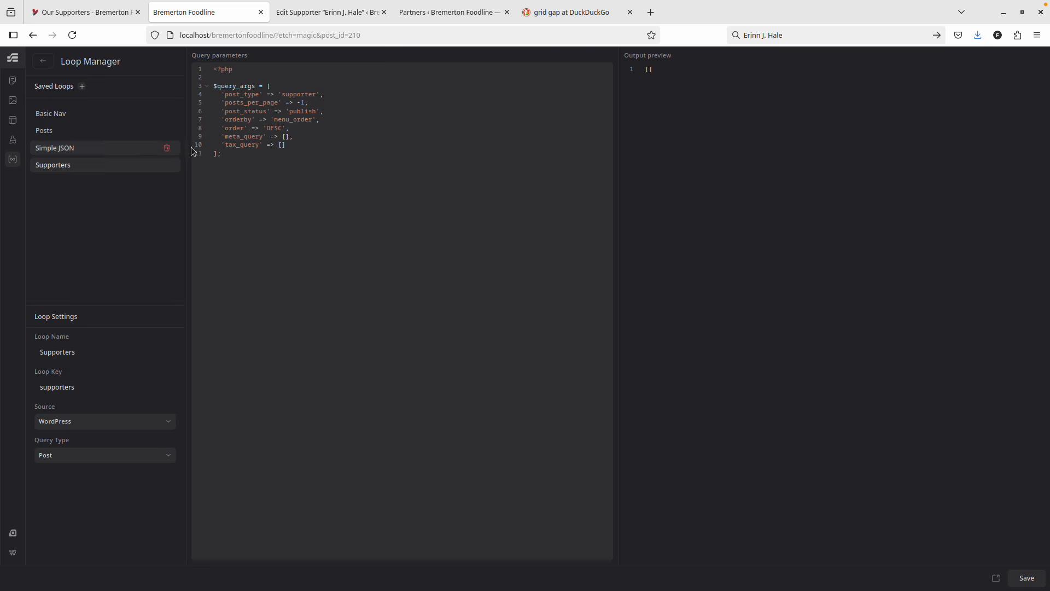
left_click(285, 144)
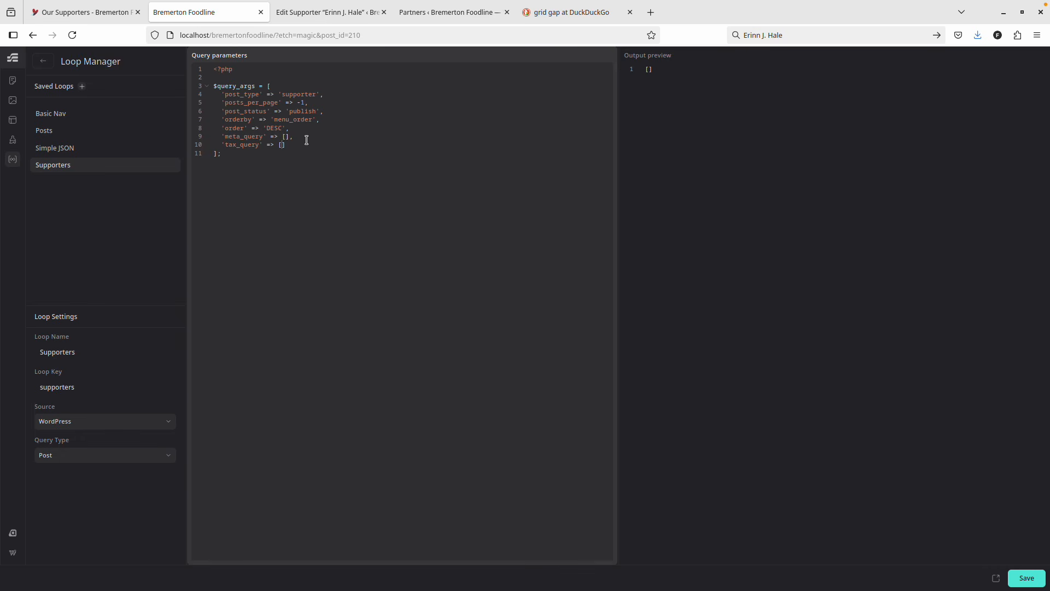
Return to the 'grid gap' DuckDuckGo results and focus the address bar for a new search.
left_click(566, 16)
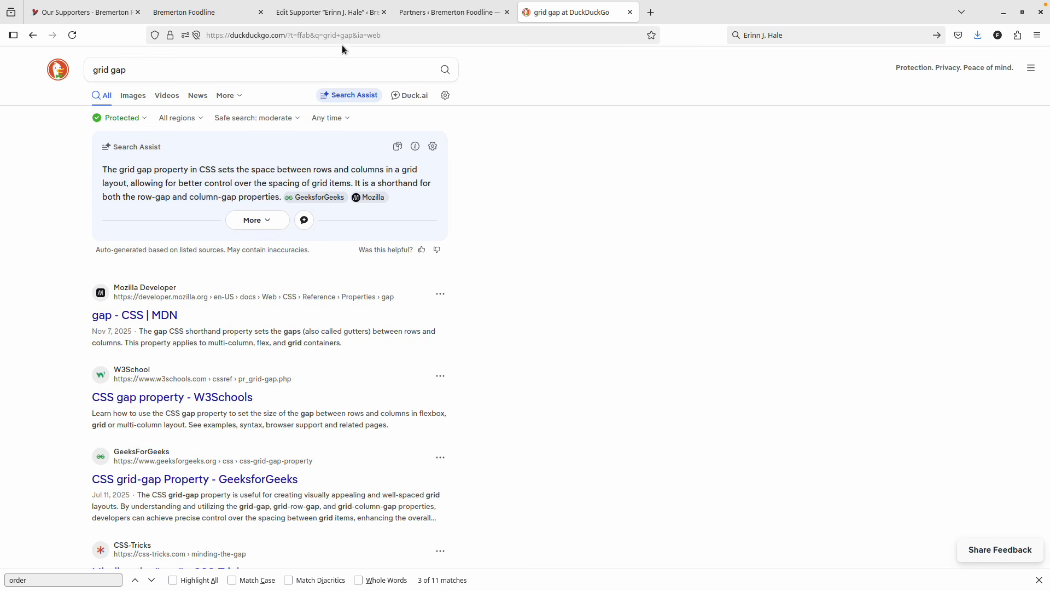
left_click(314, 35)
Search for 'etch documentation taxonomy query' and open the 'Nested Loops | Etch Documentation' result.
type("etch")
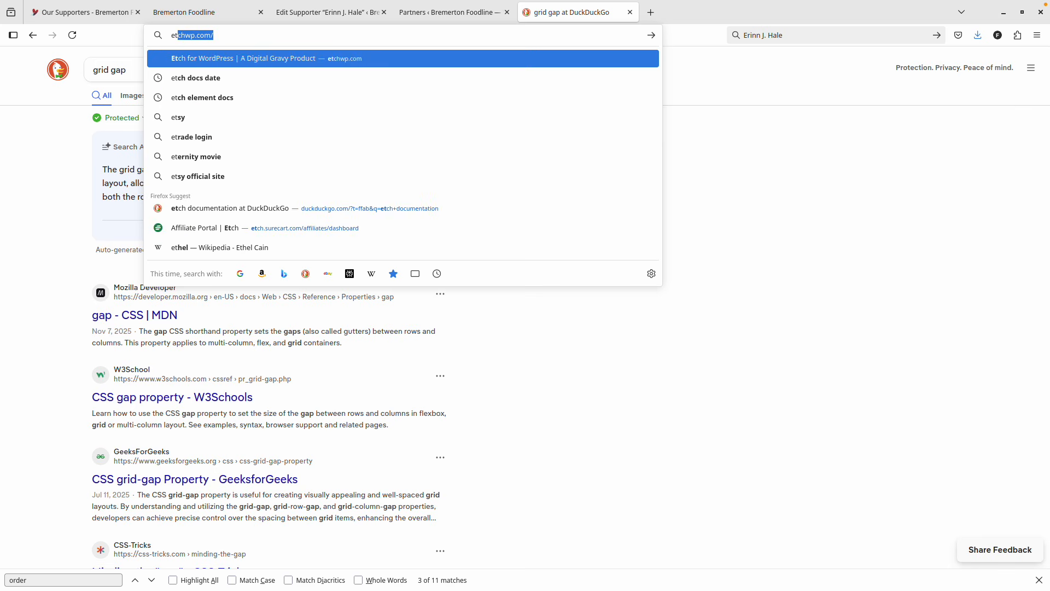
type(" documen")
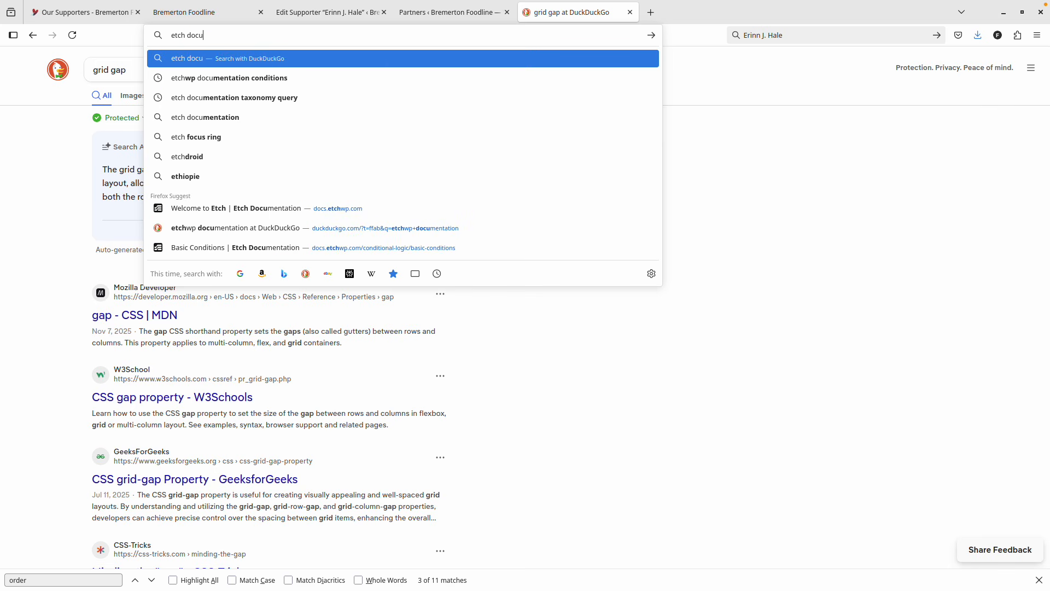
key("BackSpace")
key("BackSpace")
key("BackSpace")
key("BackSpace")
type("ument")
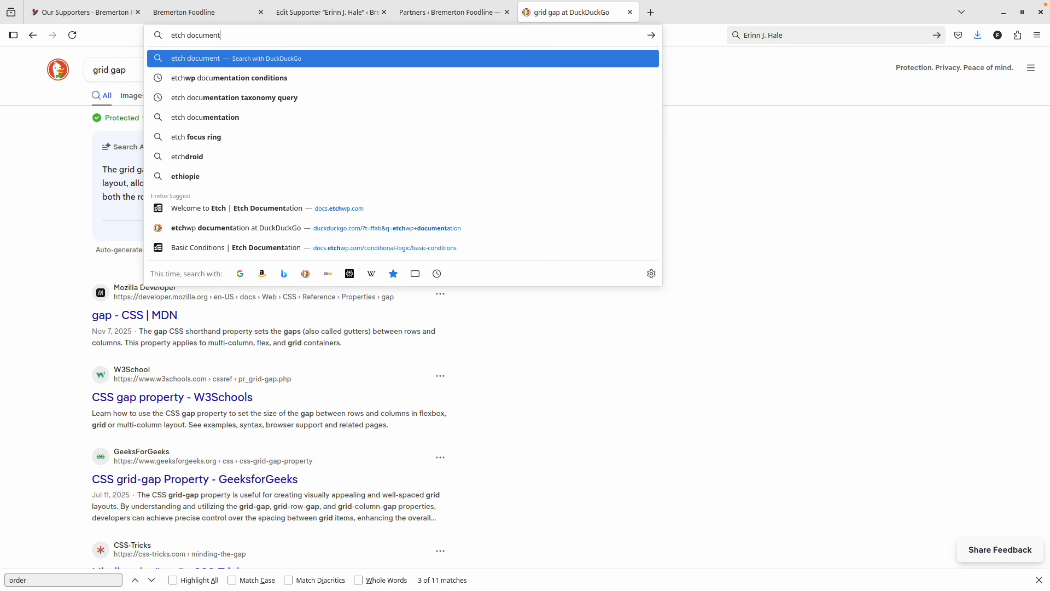
type("ation taxon")
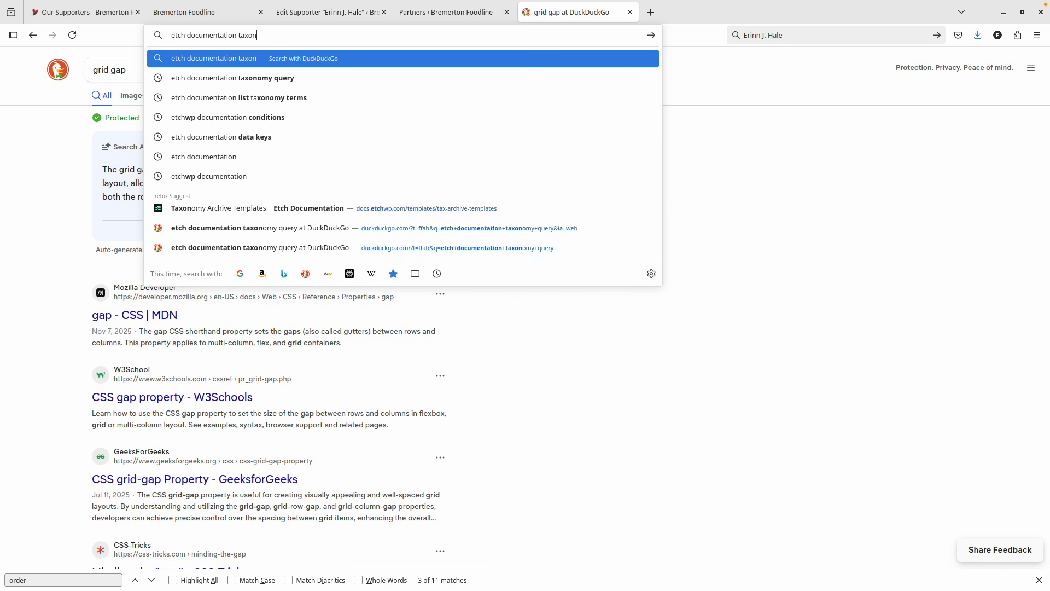
type("omy query")
key("Return")
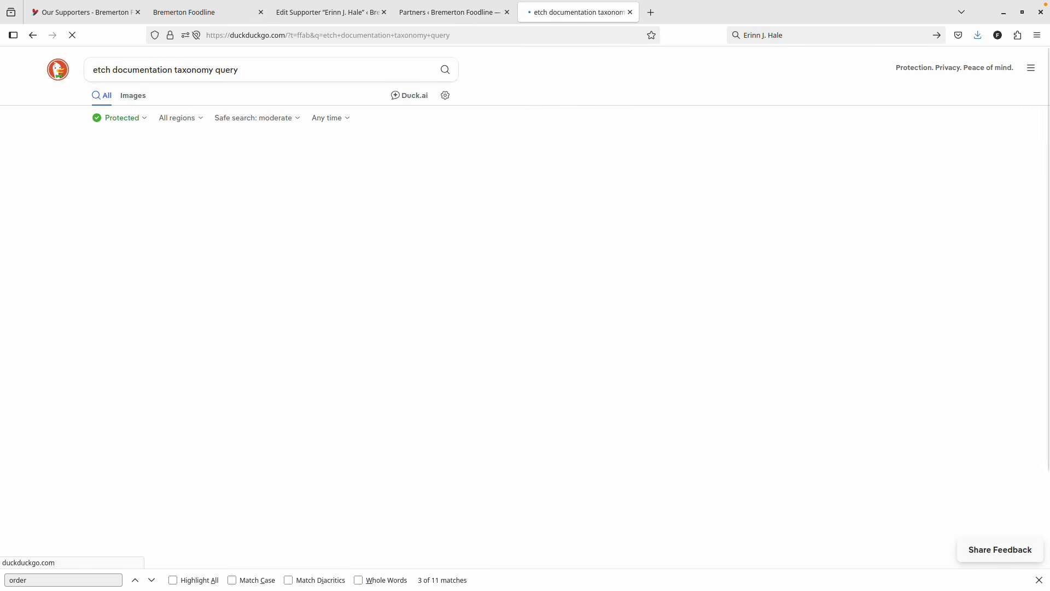
left_click(194, 258)
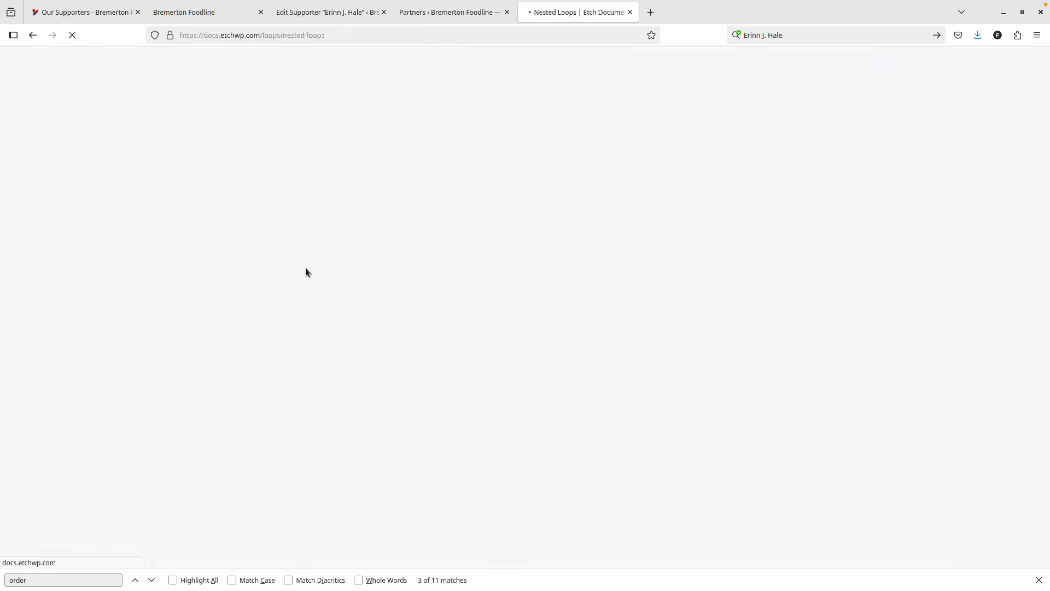
Scroll through the Nested Loops page and select the category query's taxonomy arguments.
scroll(511, 232, "down", 2)
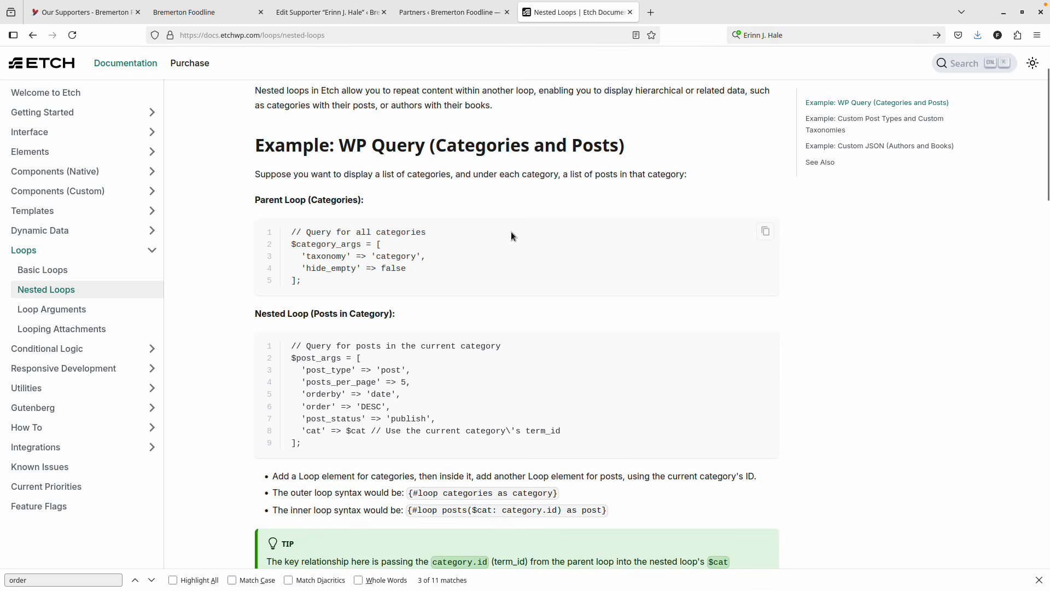
scroll(511, 231, "down", 2)
scroll(511, 231, "down", 2)
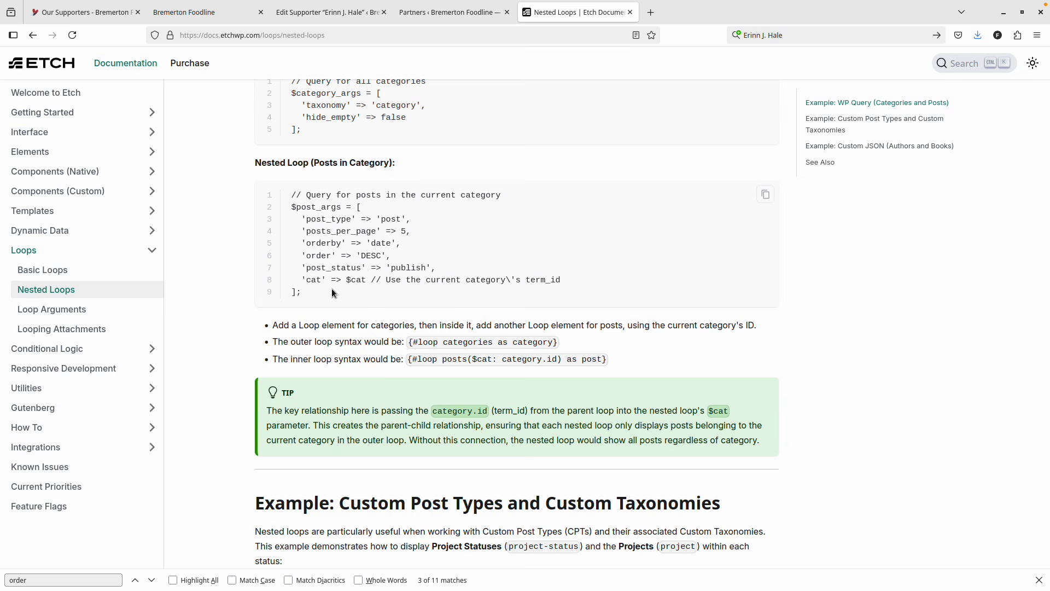
scroll(343, 287, "up", 2)
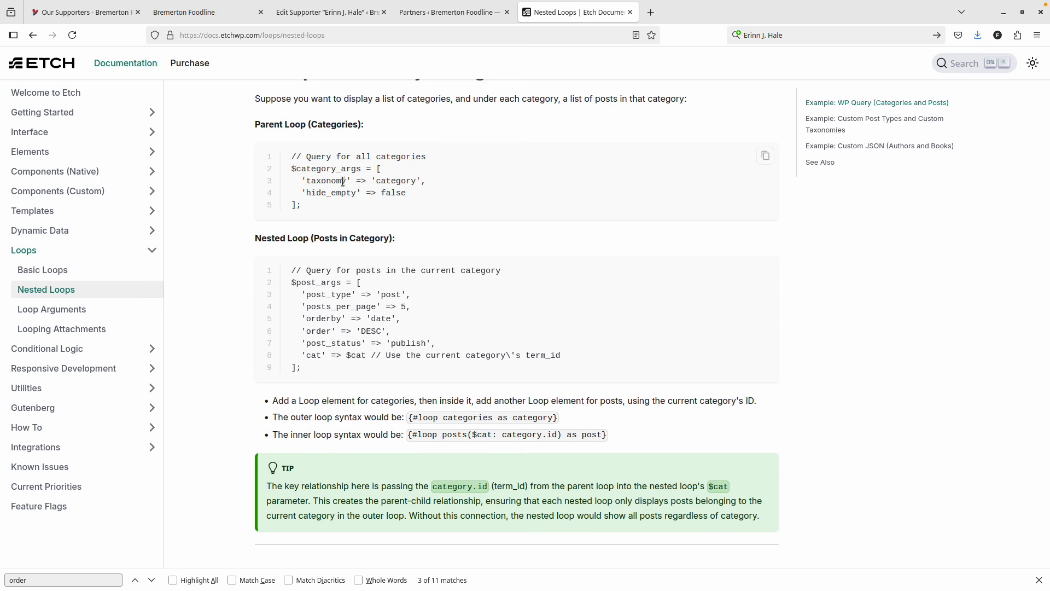
scroll(343, 181, "down", 2)
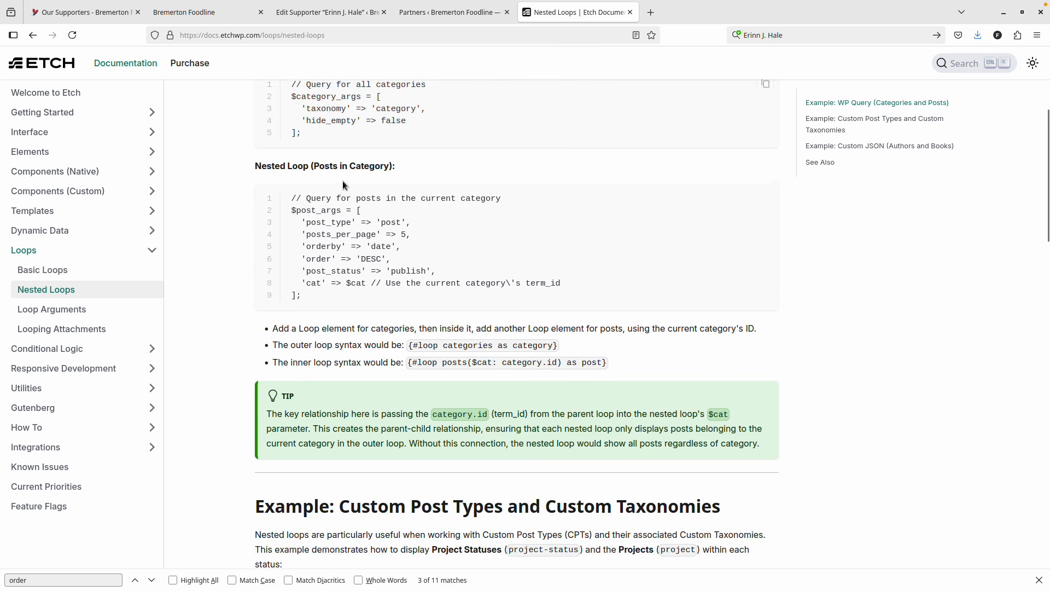
scroll(342, 181, "up", 2)
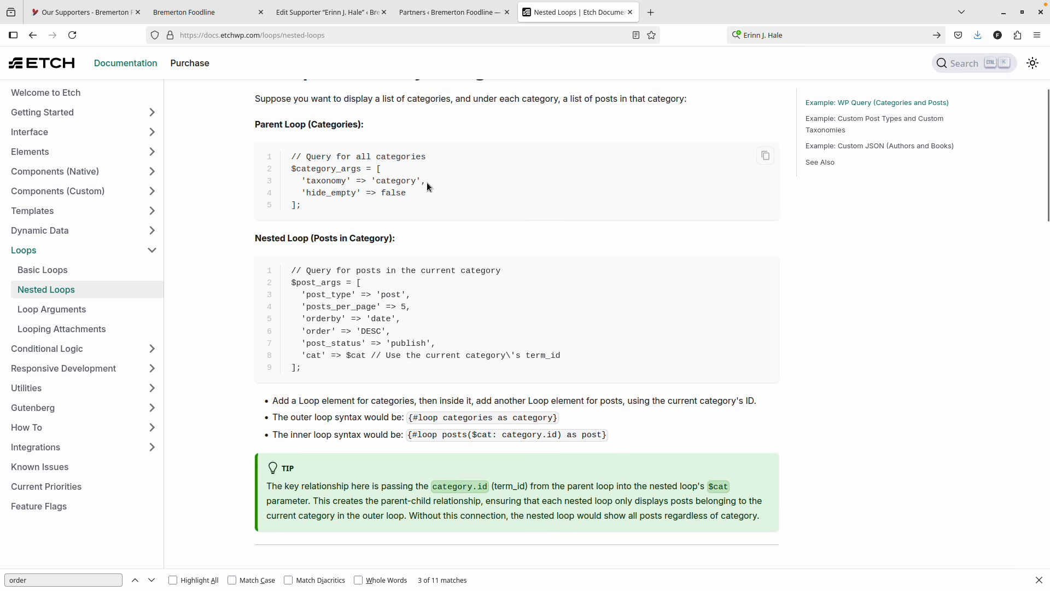
scroll(393, 208, "up", 2)
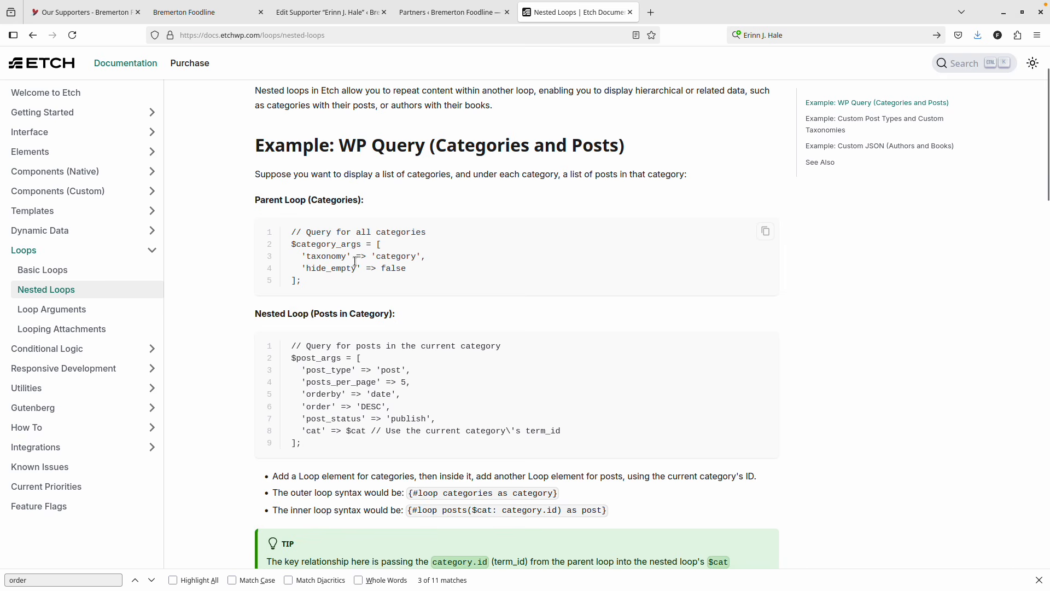
left_click_drag(404, 268, 302, 257)
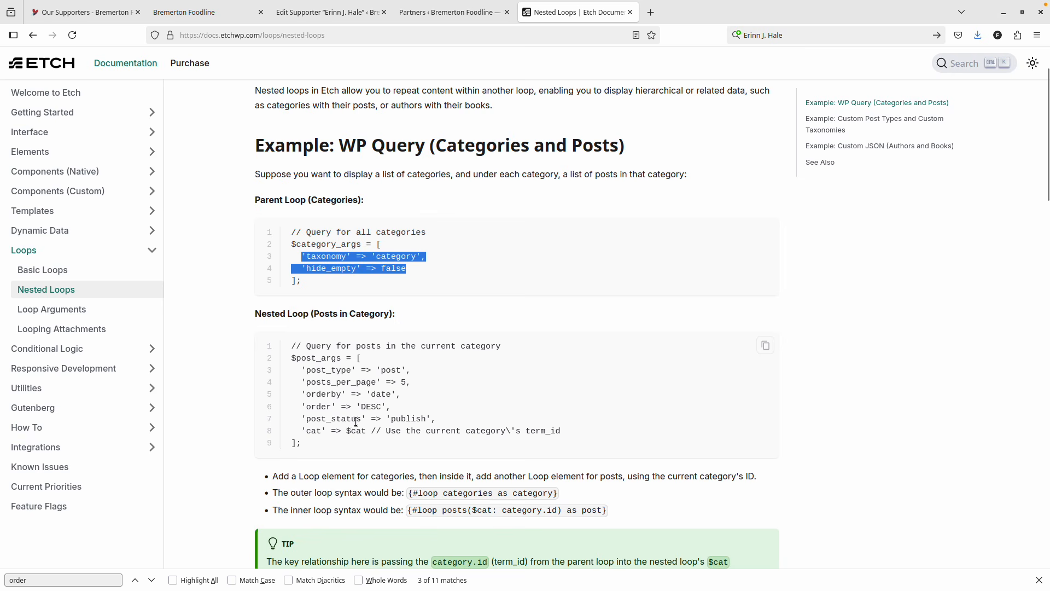
Select 'cat' => $cat in the Nested Loop example and return to the Etch Loop Manager.
left_click(378, 433)
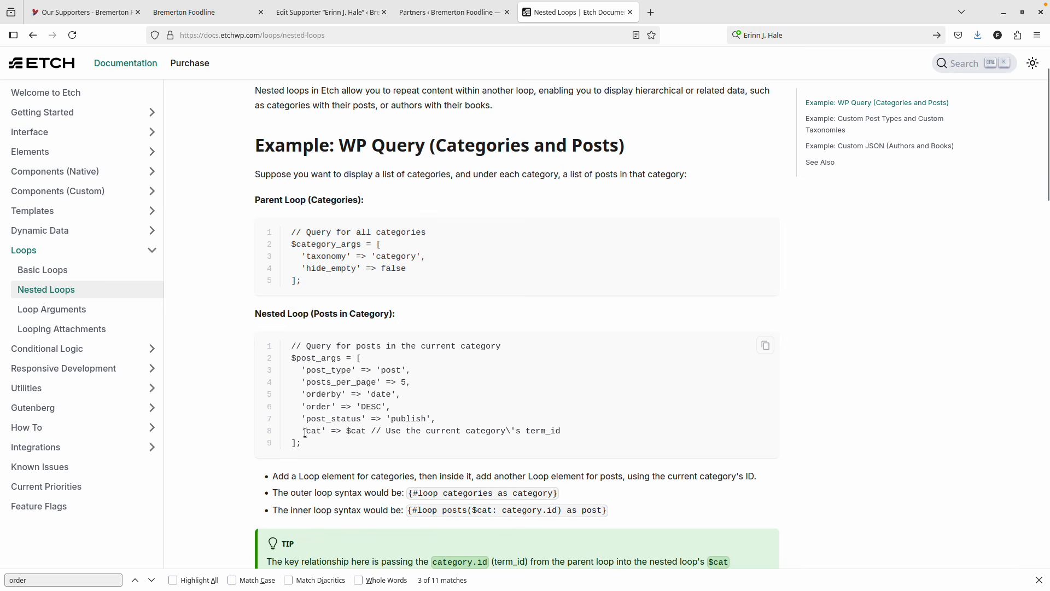
left_click_drag(302, 431, 328, 432)
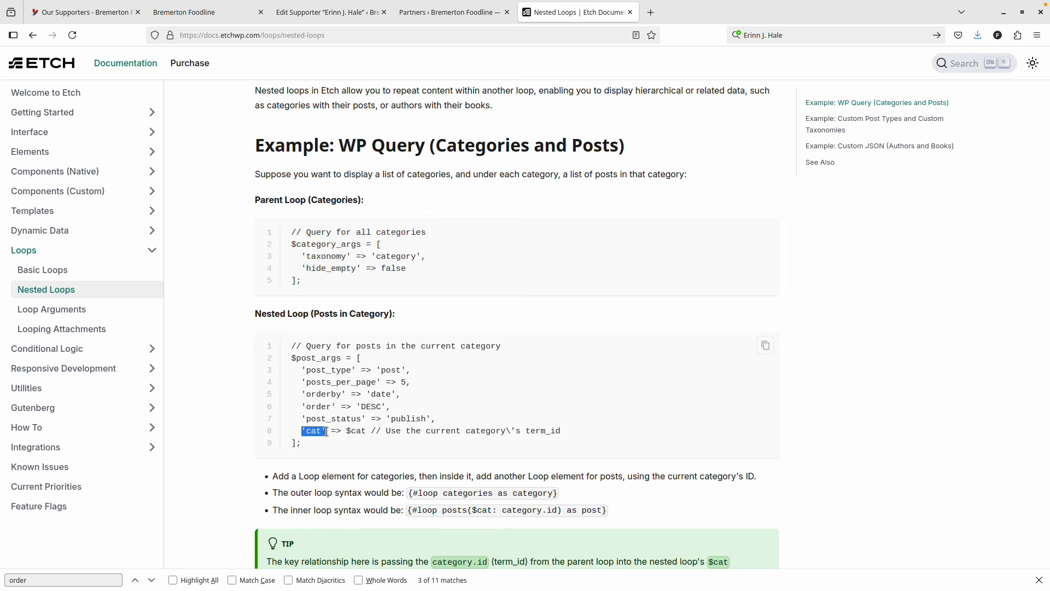
left_click_drag(327, 431, 368, 431)
key("ctrl+c")
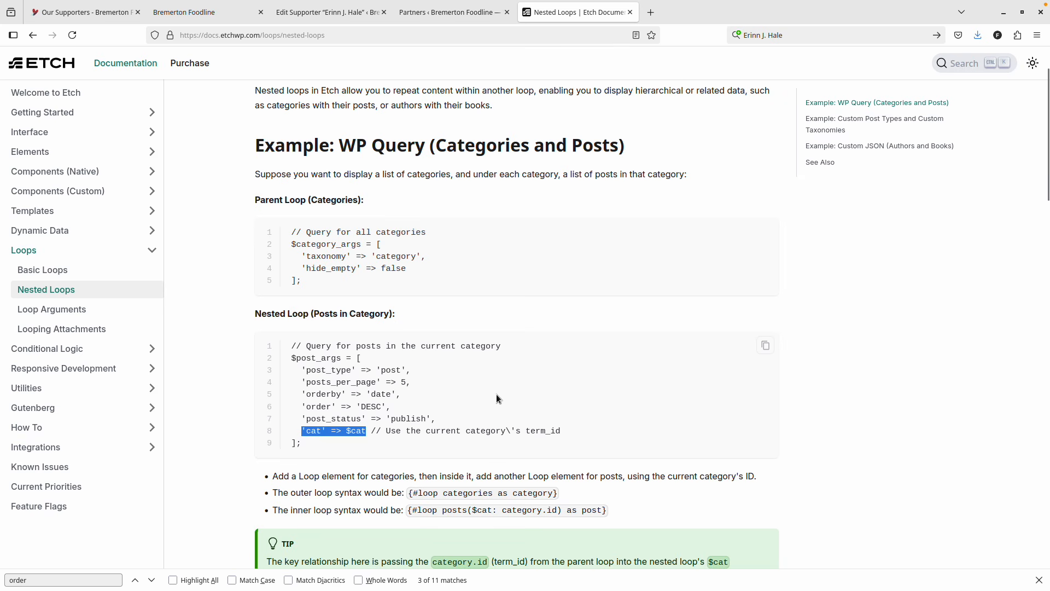
scroll(328, 437, "down", 2)
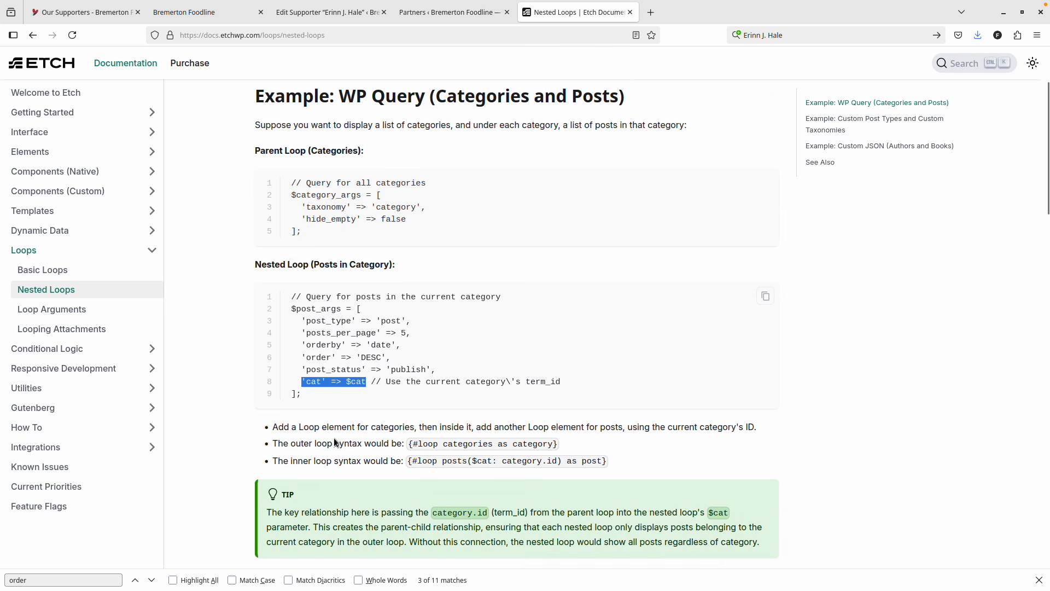
scroll(334, 439, "down", 1)
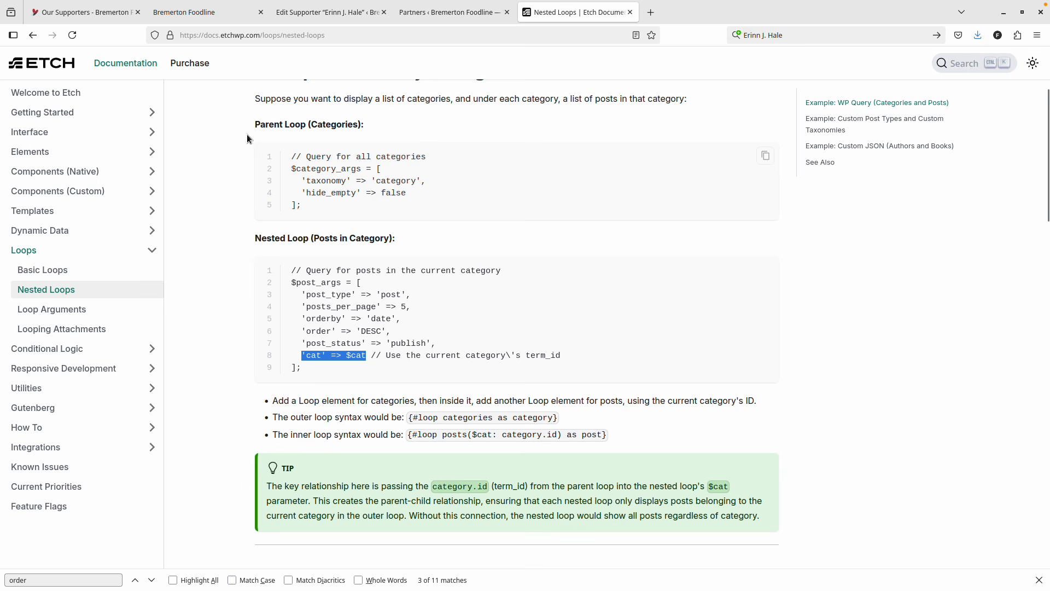
left_click(175, 13)
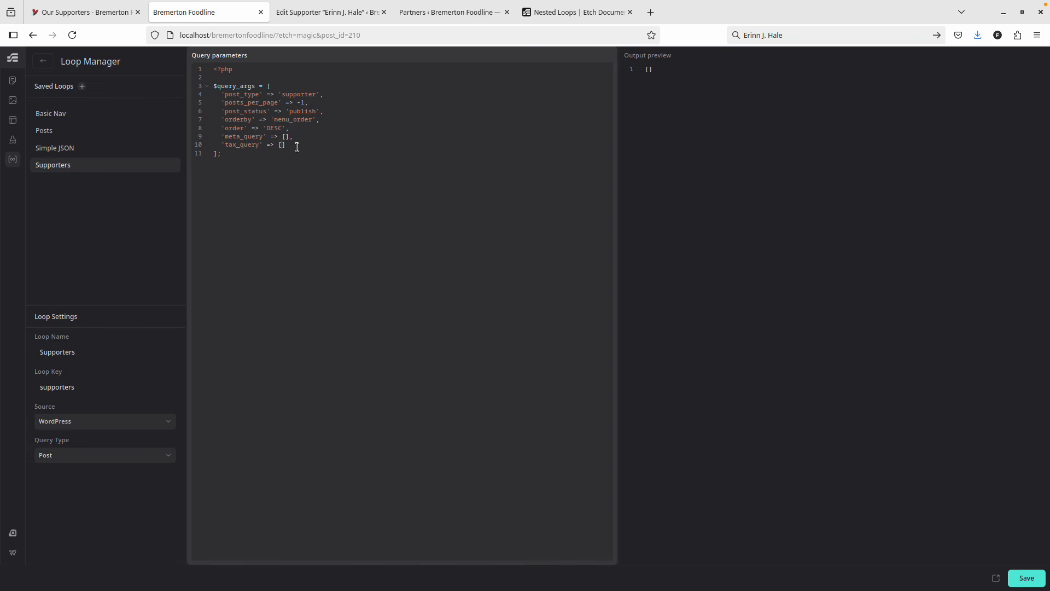
Paste the 'cat' => $cat line into the Supporters query and change $cat to 'featured'.
key("Return")
key("ctrl+v")
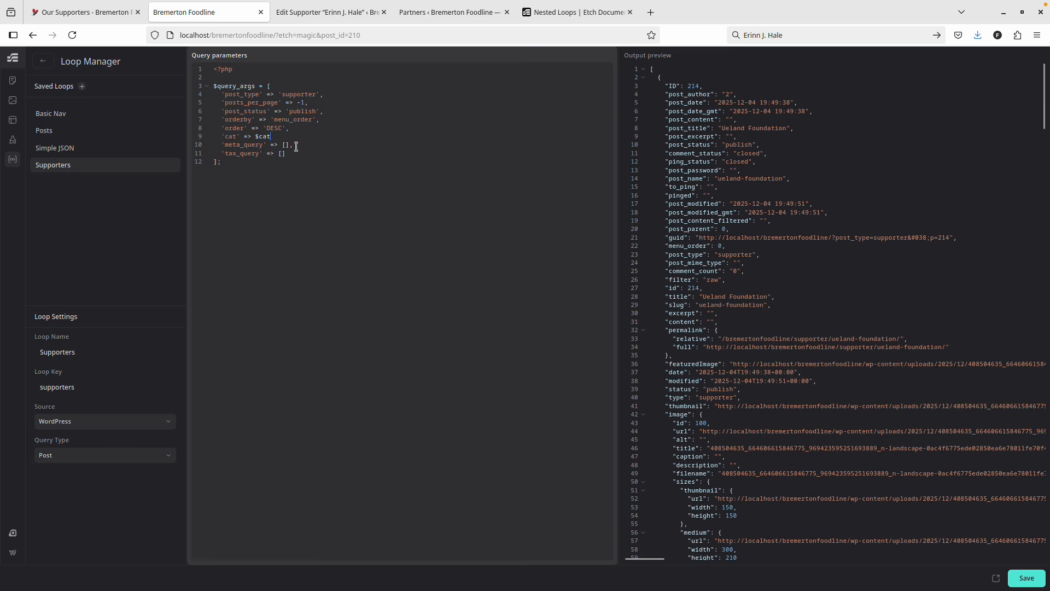
double_click(263, 136)
type("'featured")
Delete the meta_query and tax_query lines and save the Supporters loop query.
scroll(791, 161, "down", 2)
scroll(819, 264, "down", 2)
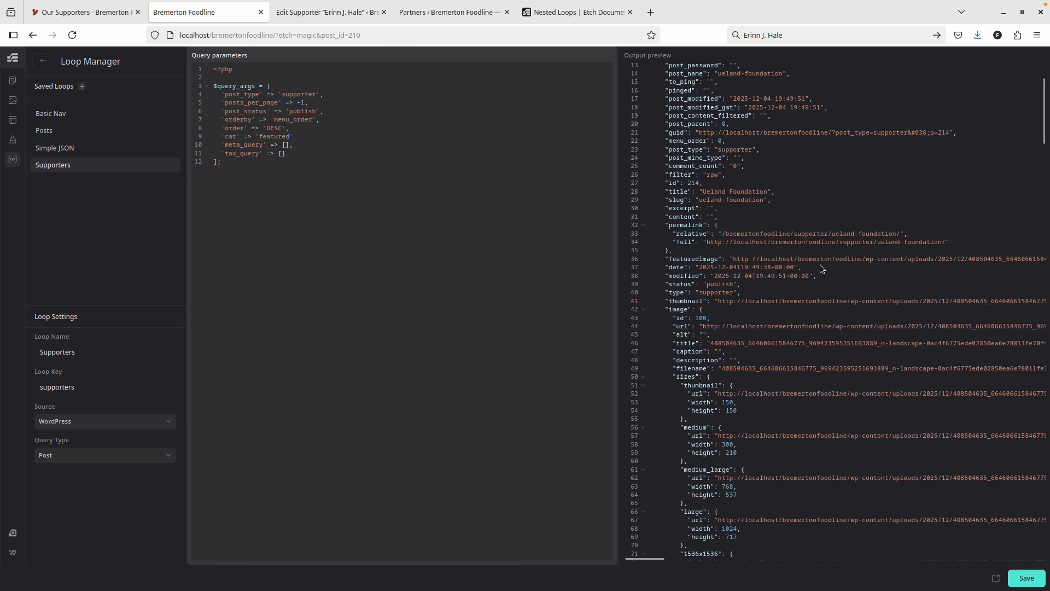
scroll(675, 225, "down", 9)
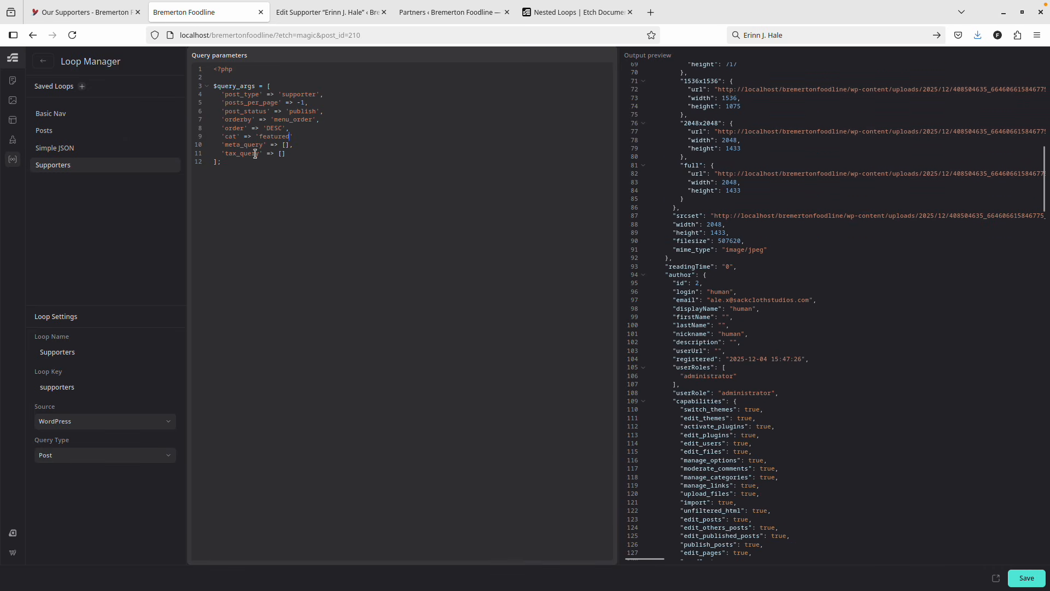
left_click_drag(308, 154, 189, 147)
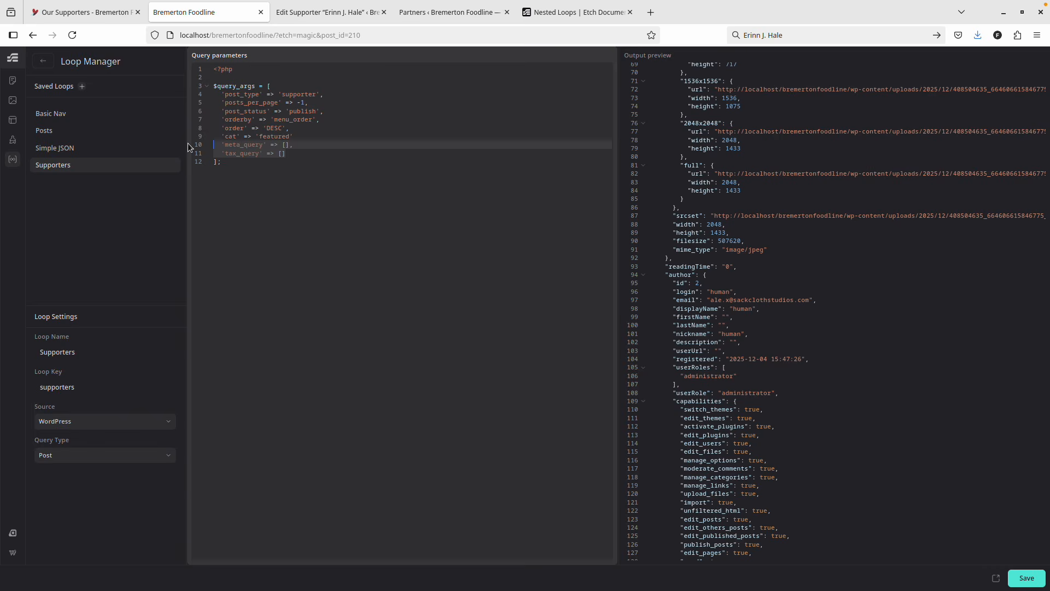
key("BackSpace")
key("BackSpace")
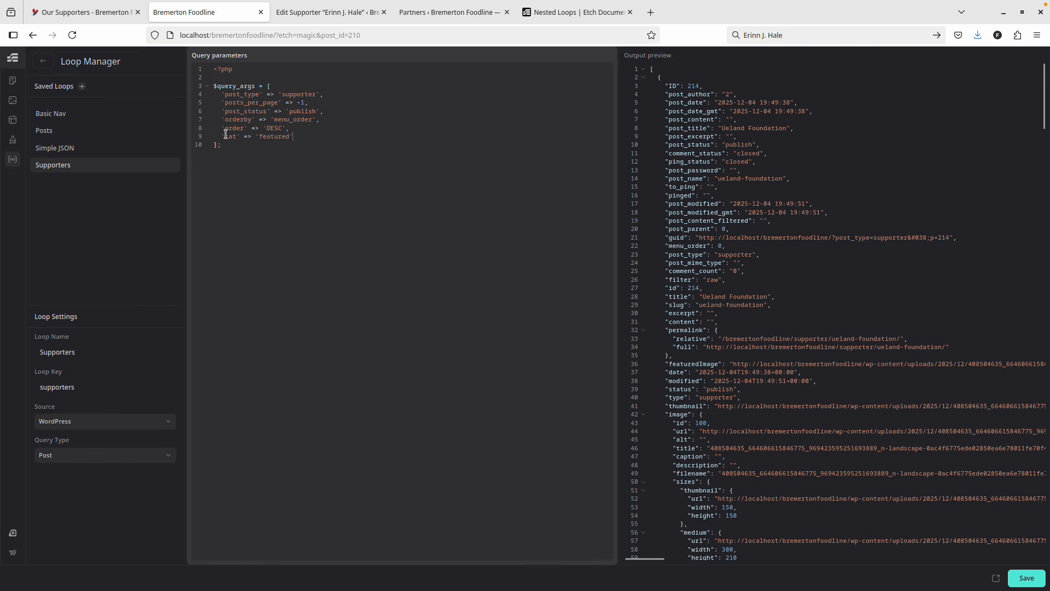
scroll(733, 224, "down", 20)
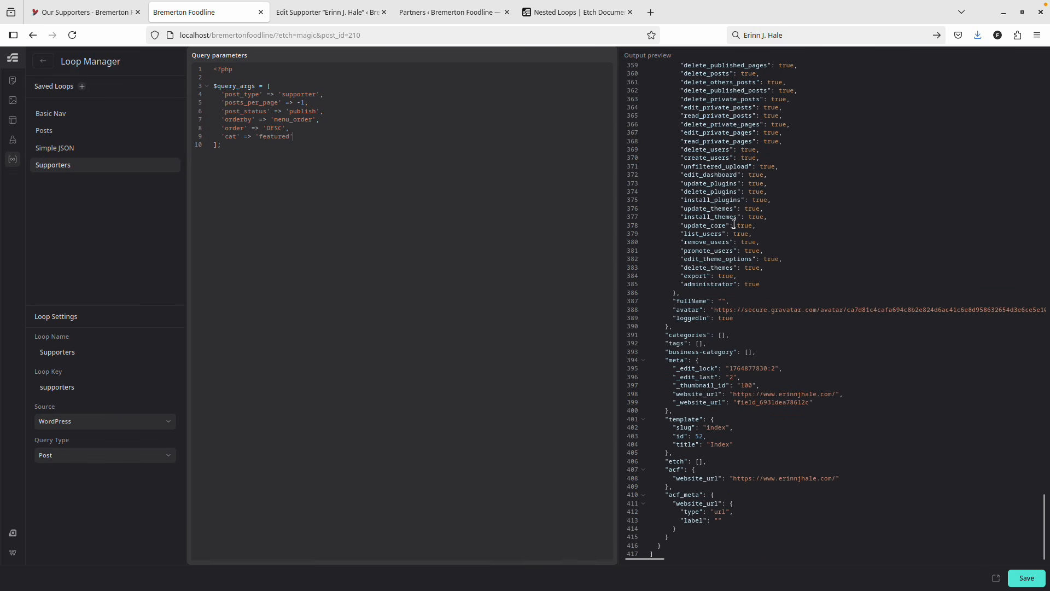
left_click(1032, 578)
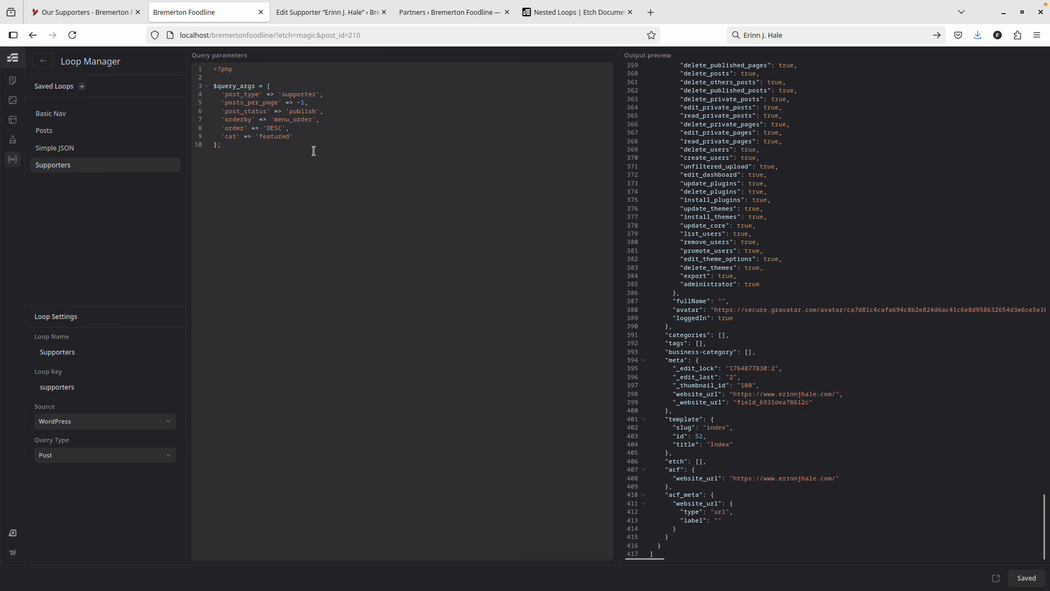
left_click(320, 14)
left_click(232, 10)
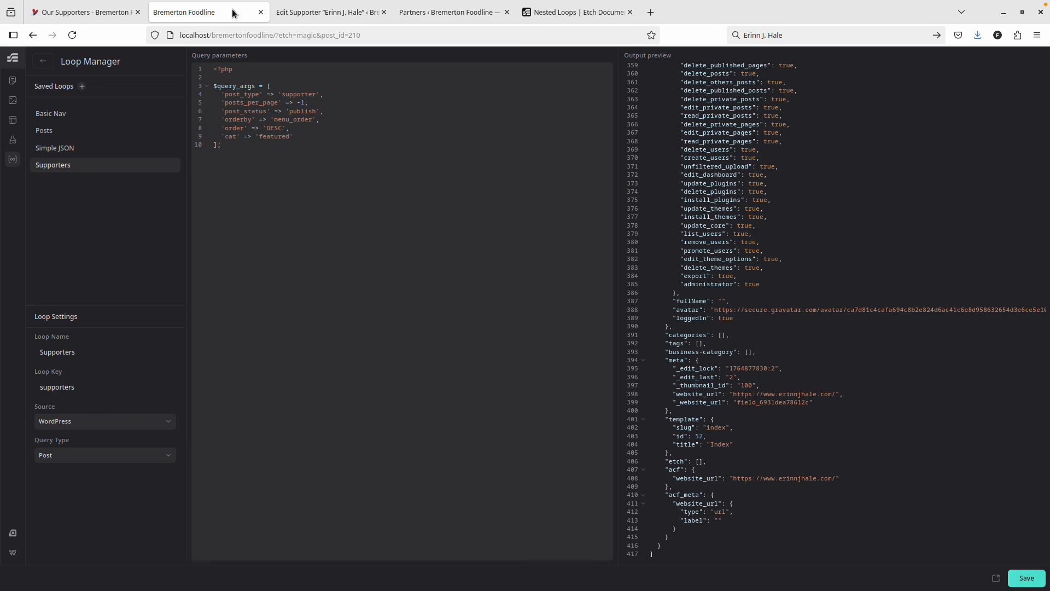
Set the Our Supporters loop source to the Supporters query and save the page.
left_click(43, 61)
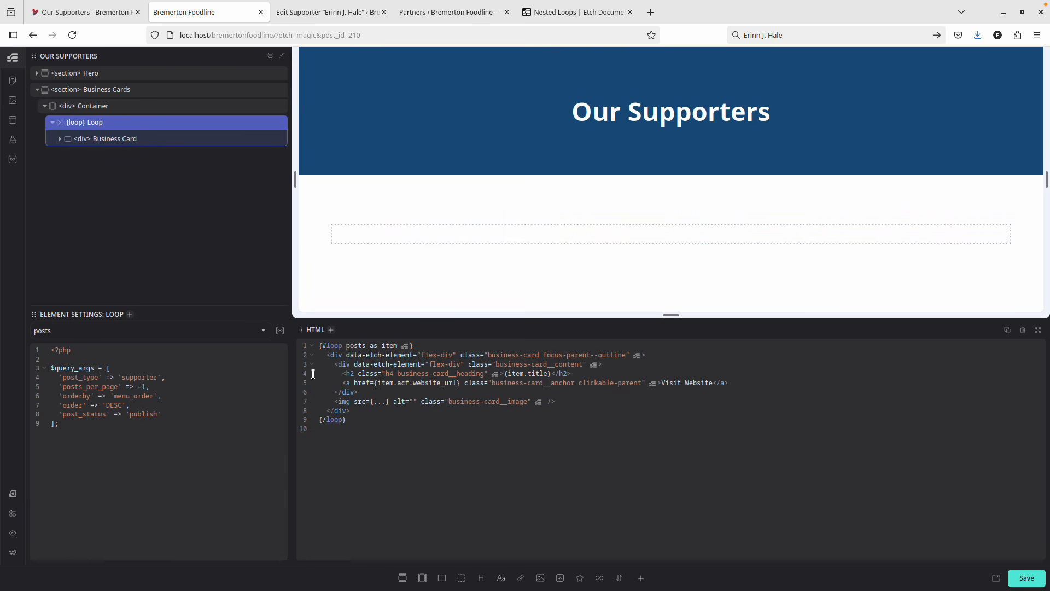
left_click(81, 331)
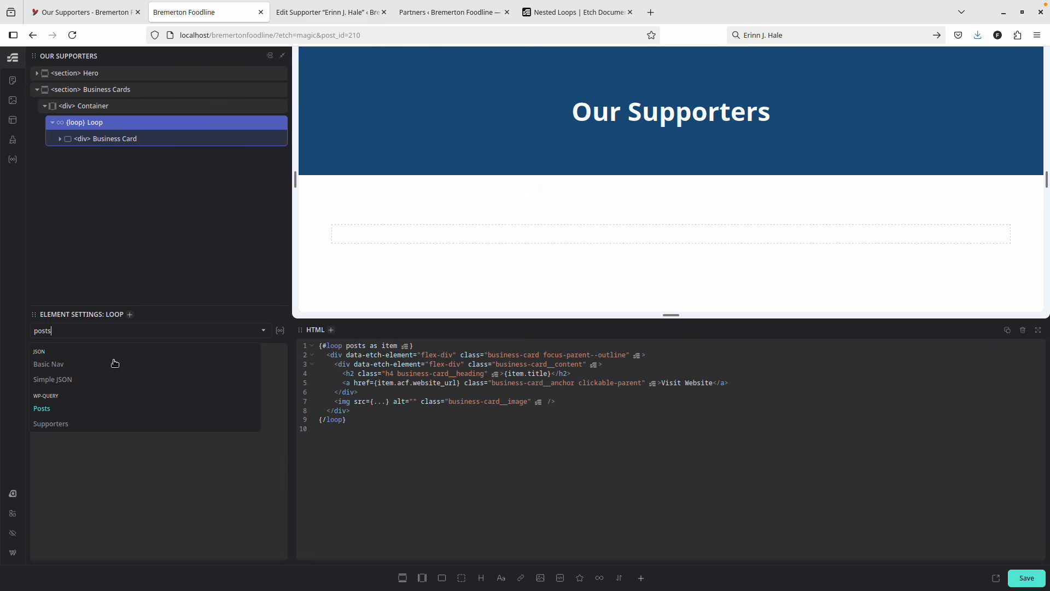
left_click(69, 425)
scroll(555, 192, "down", 3)
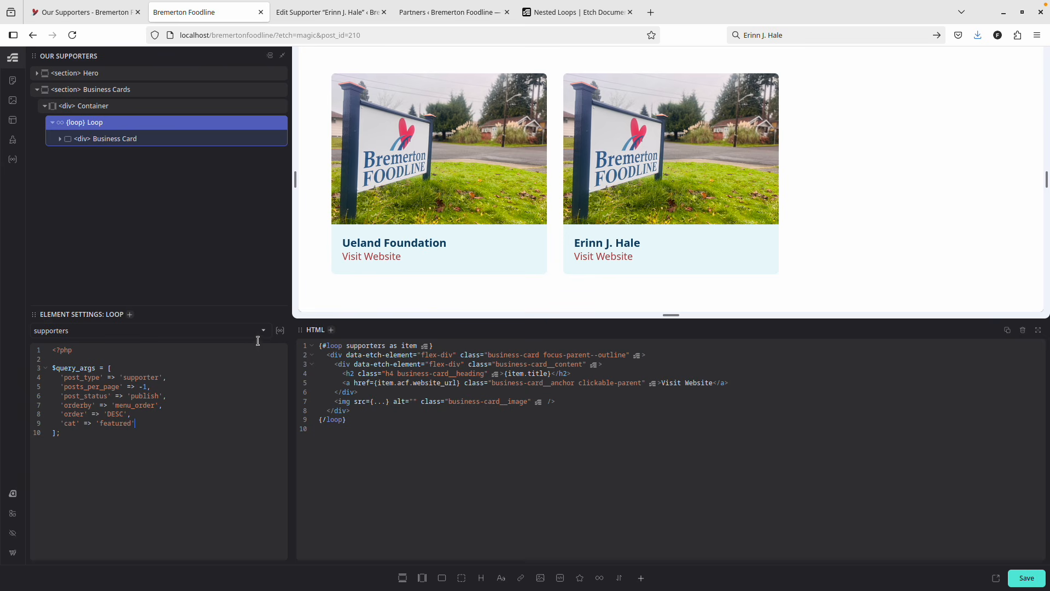
left_click(1031, 575)
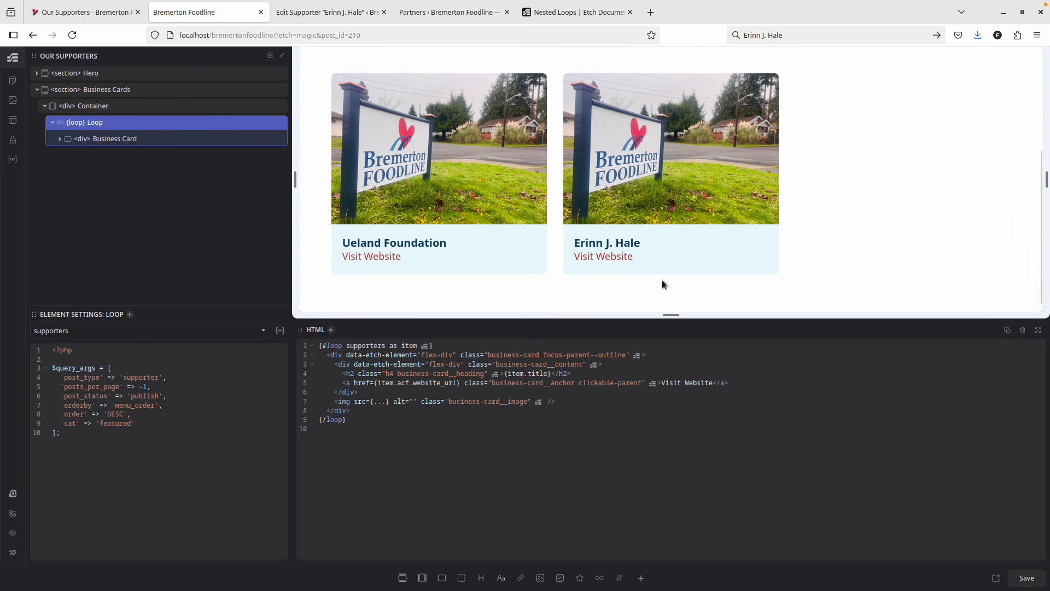
left_click(564, 12)
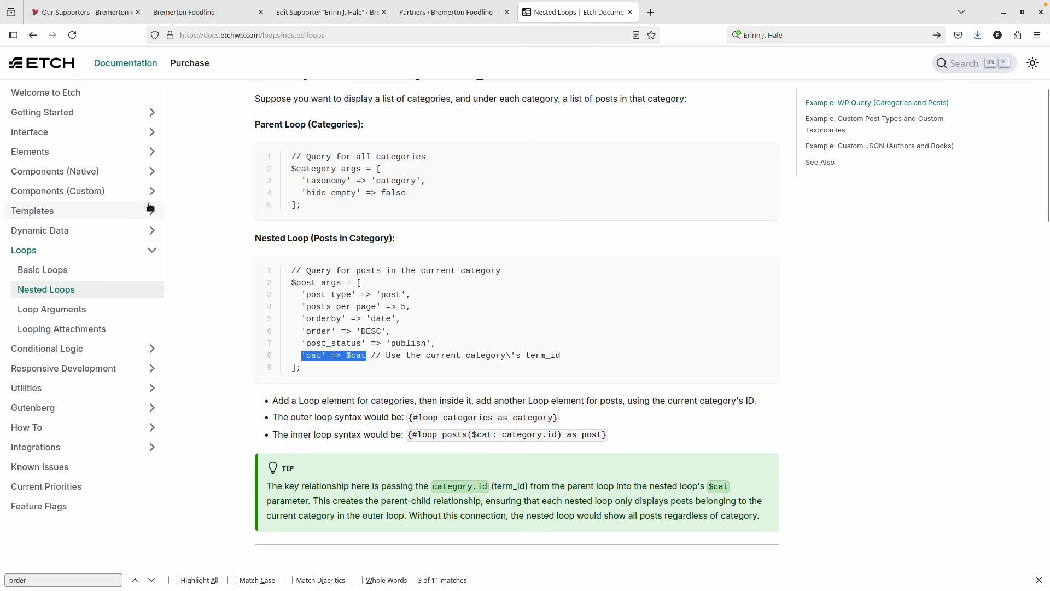
Read through the Basic Loops docs page, then start a new tab searching 'wp_query taxonomy term'.
left_click(67, 272)
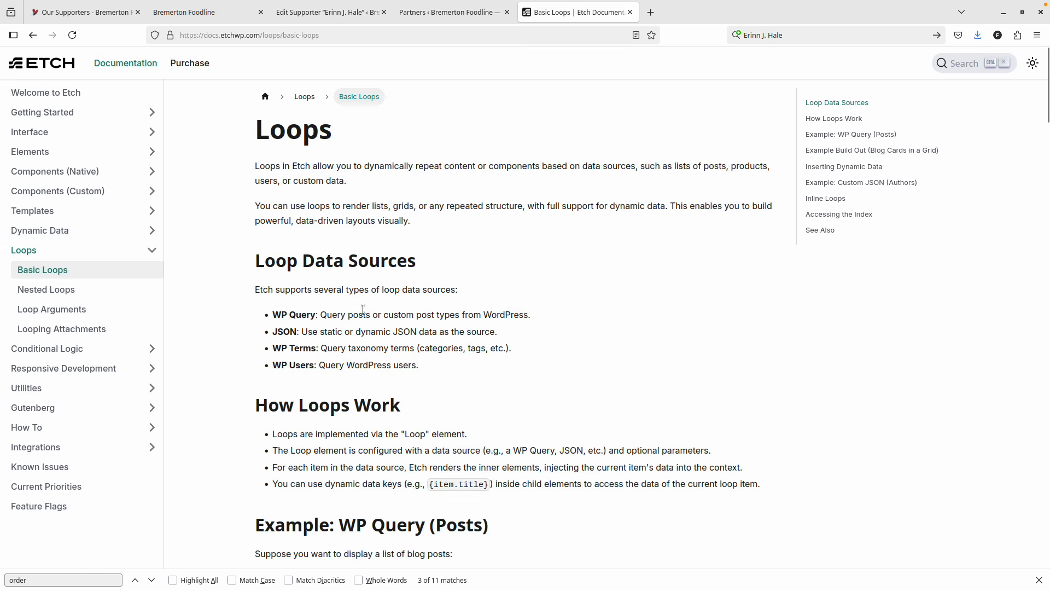
scroll(484, 282, "down", 5)
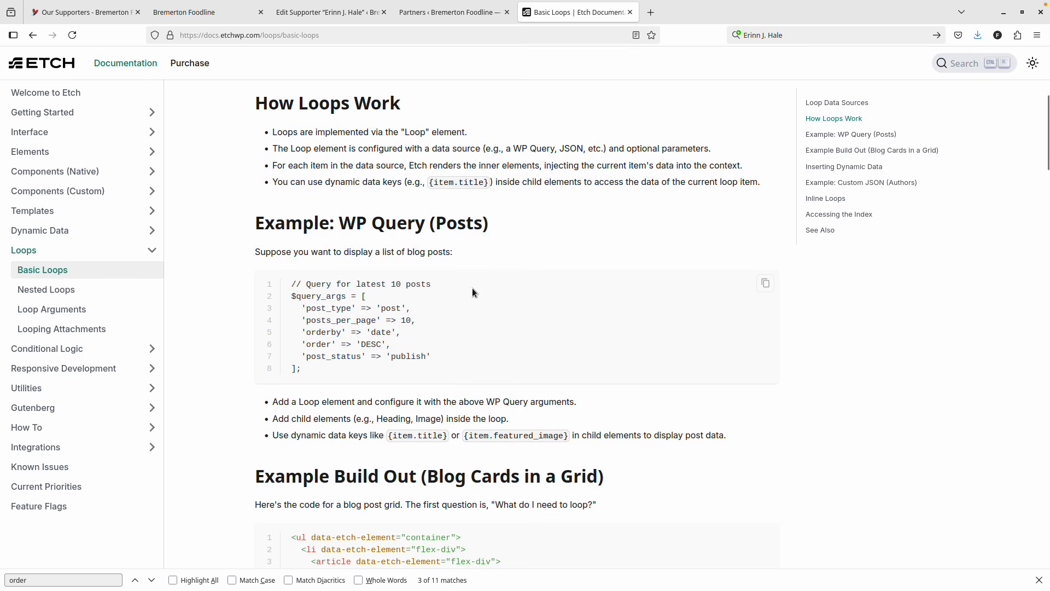
scroll(473, 292, "down", 7)
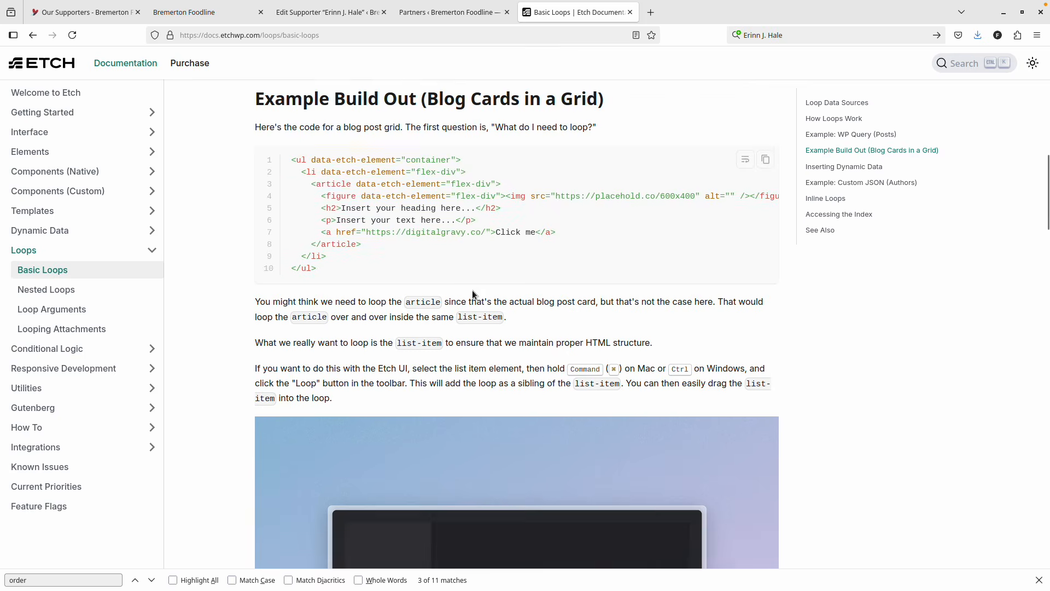
scroll(473, 294, "down", 12)
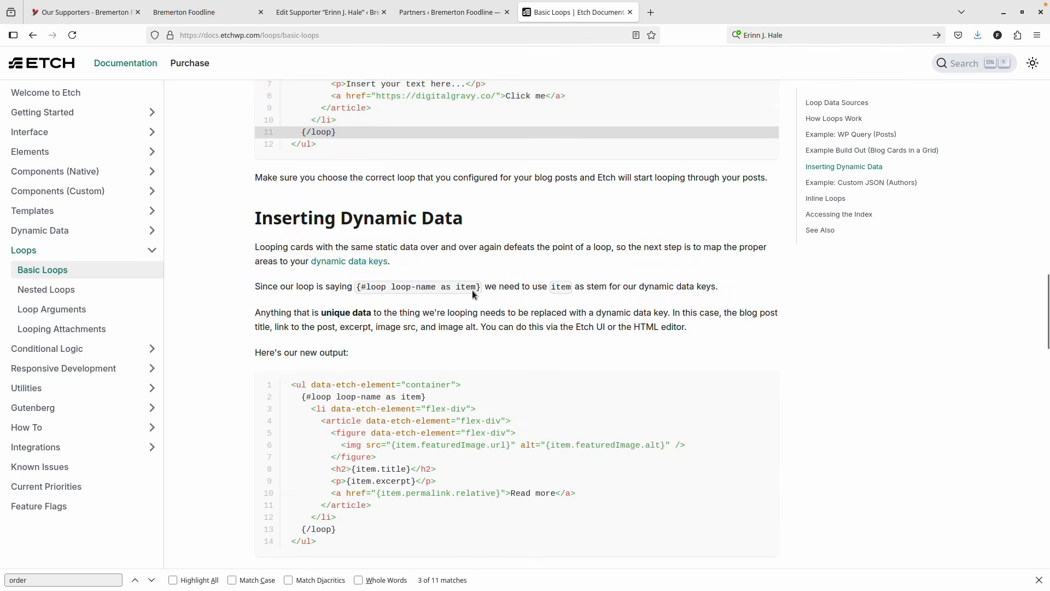
scroll(473, 294, "down", 14)
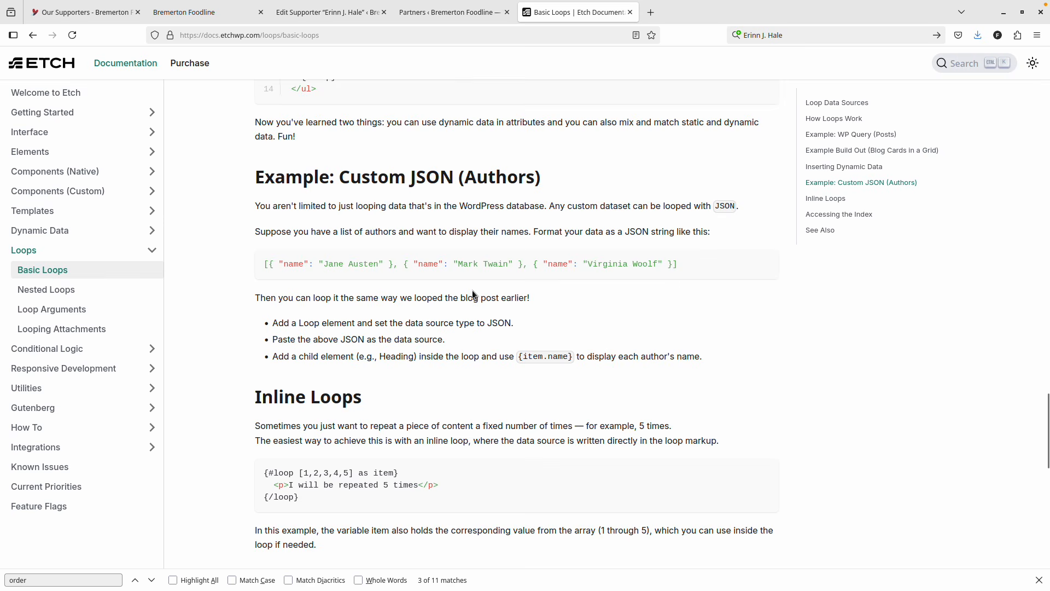
scroll(473, 294, "down", 12)
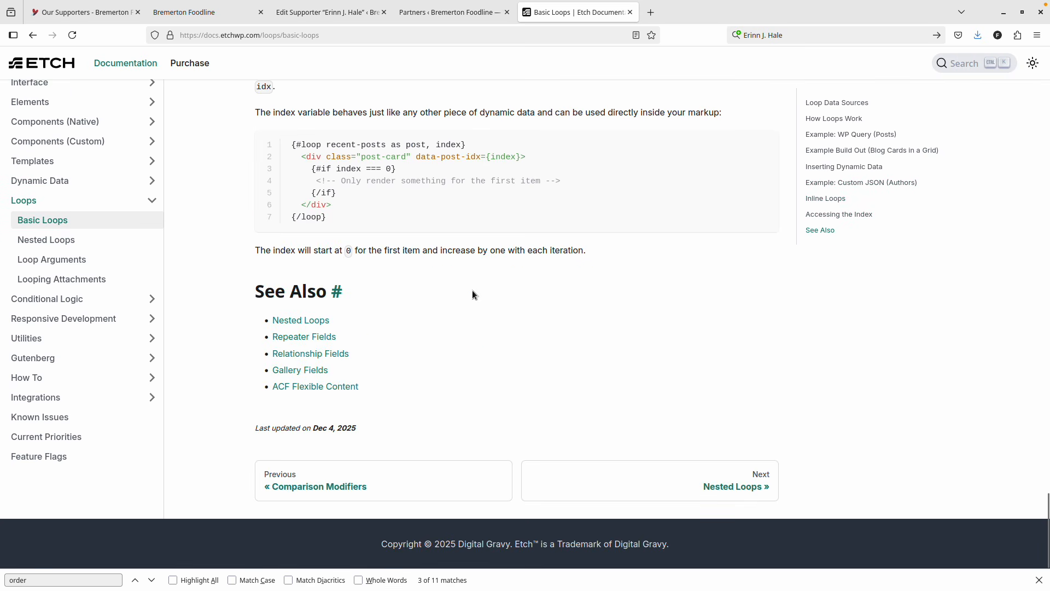
left_click(651, 16)
type("wp_")
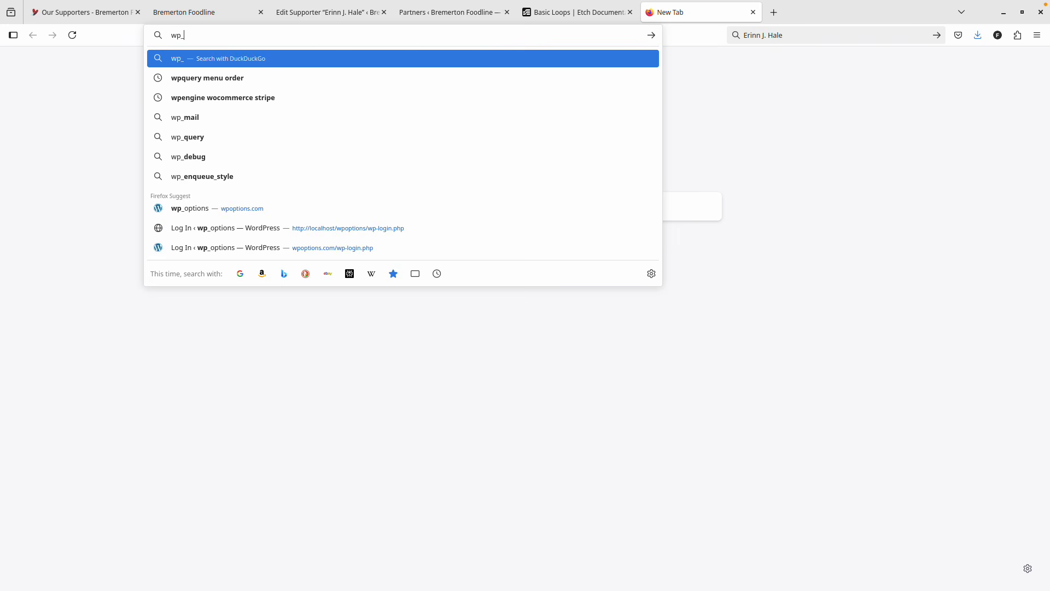
type("query")
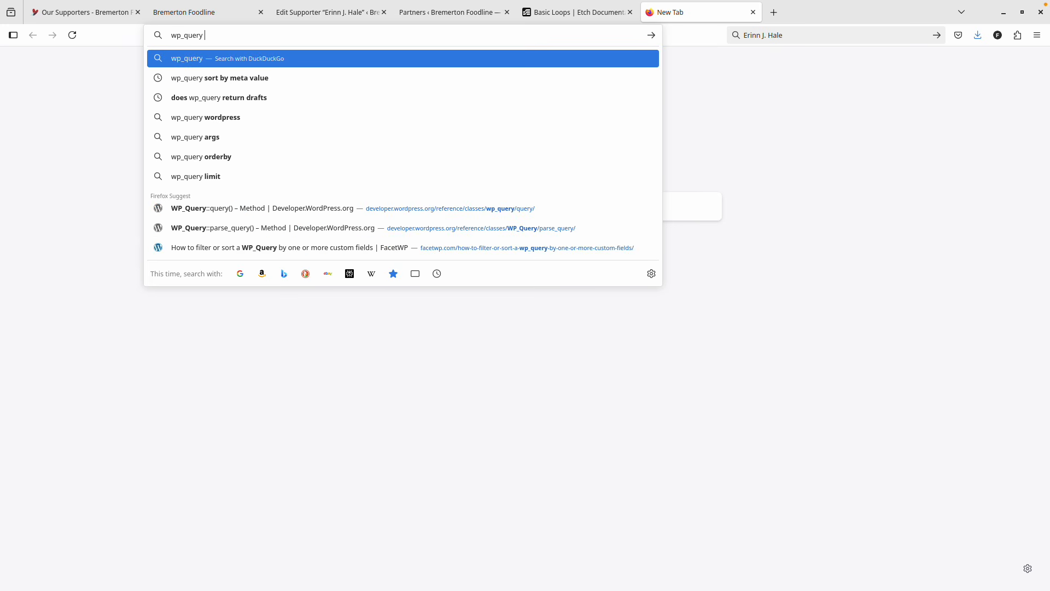
type(" taxonomy ")
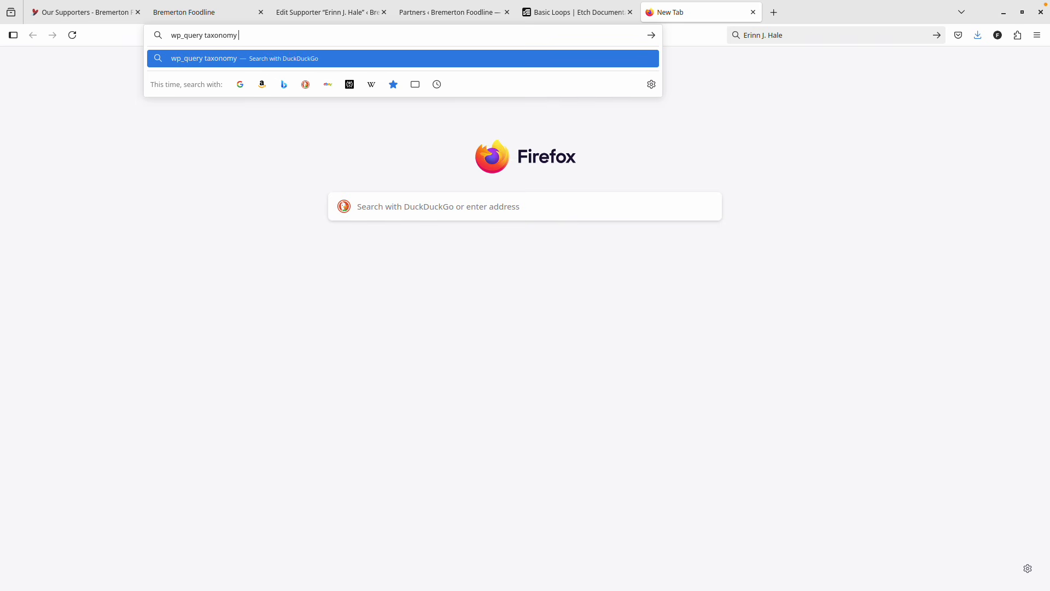
type("term")
Run the 'wp_query taxonomy term' search and glance at the WP_Term_Query reference page.
key("Return")
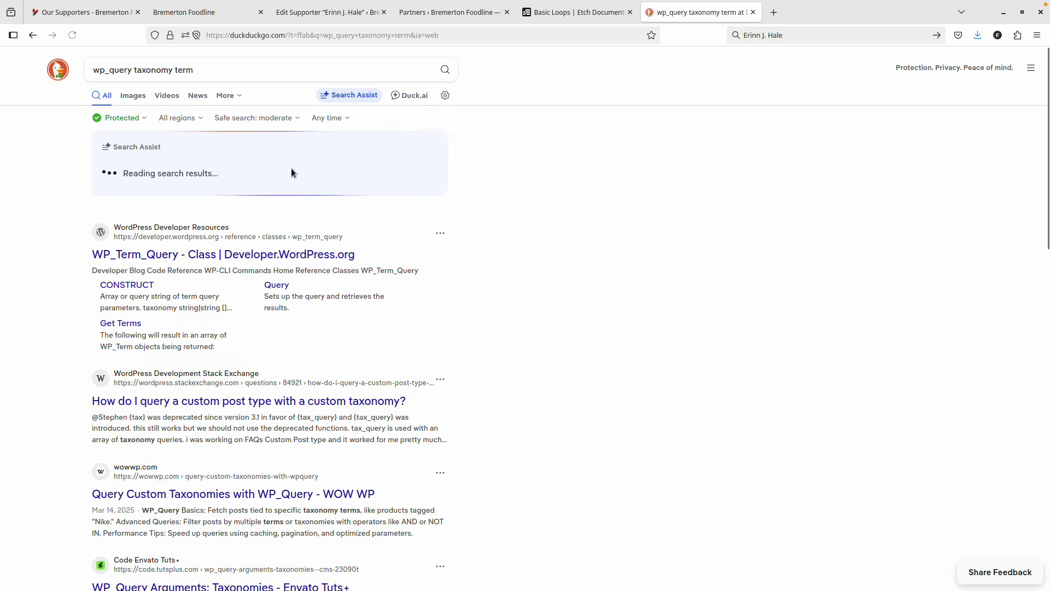
left_click(185, 255)
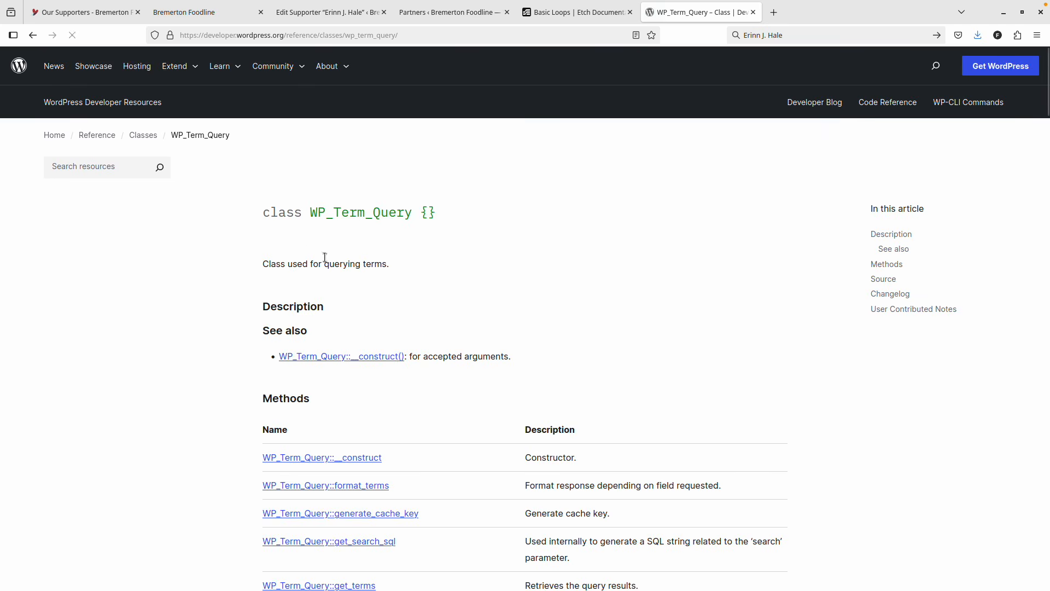
key("alt+Left")
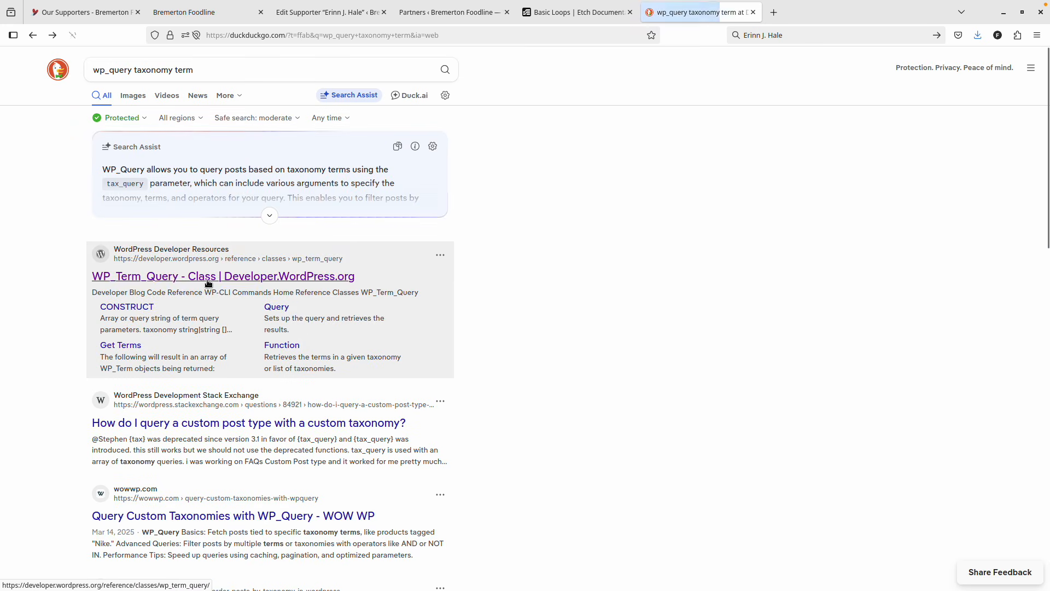
scroll(211, 279, "down", 3)
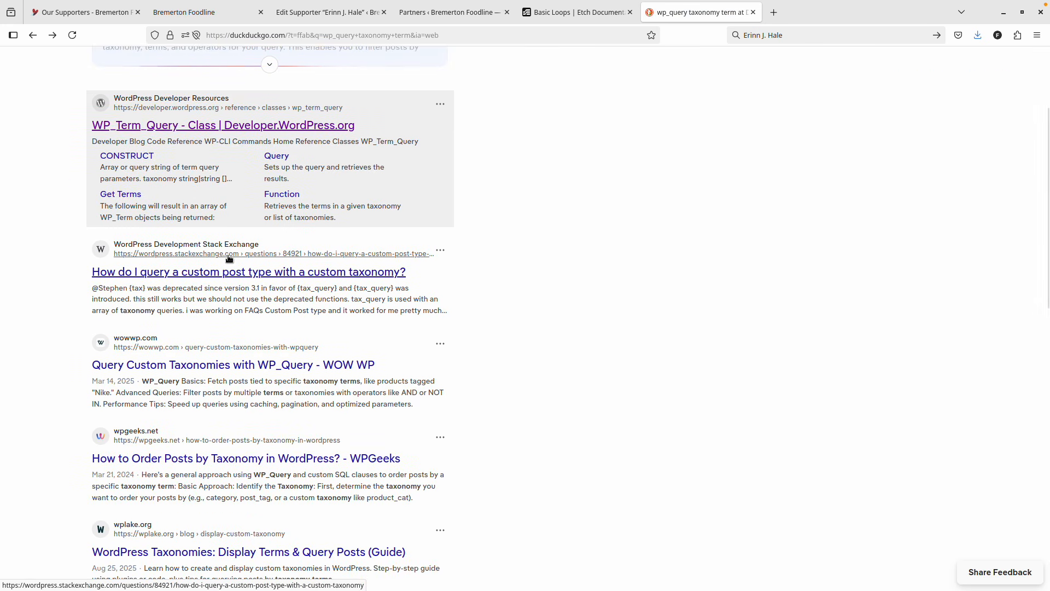
In the WOW WP custom taxonomy article, select the tax_query 'field' and 'terms' example lines.
left_click(206, 366)
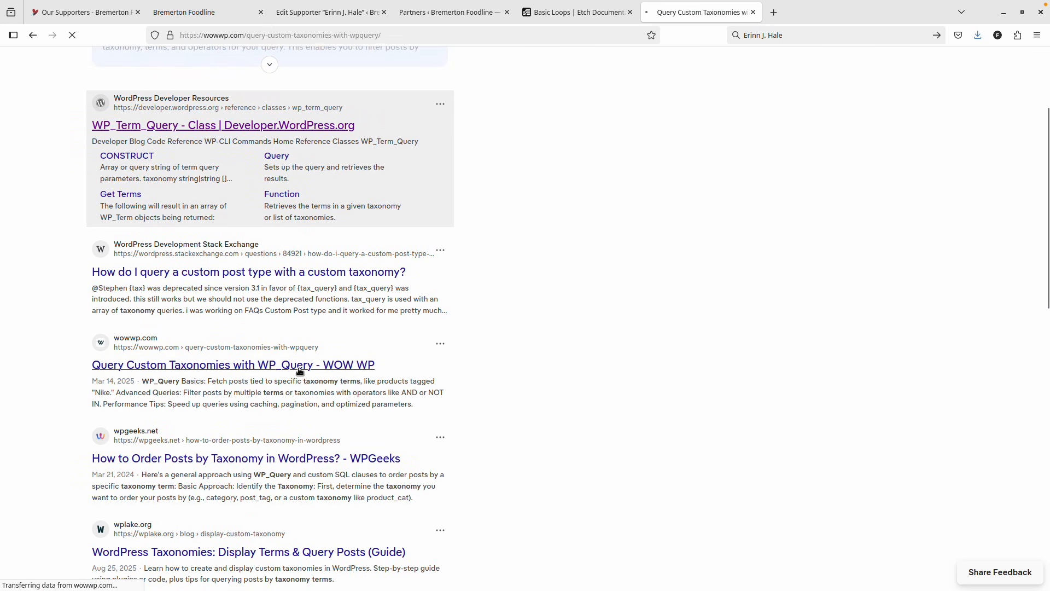
scroll(450, 322, "down", 10)
scroll(450, 321, "up", 3)
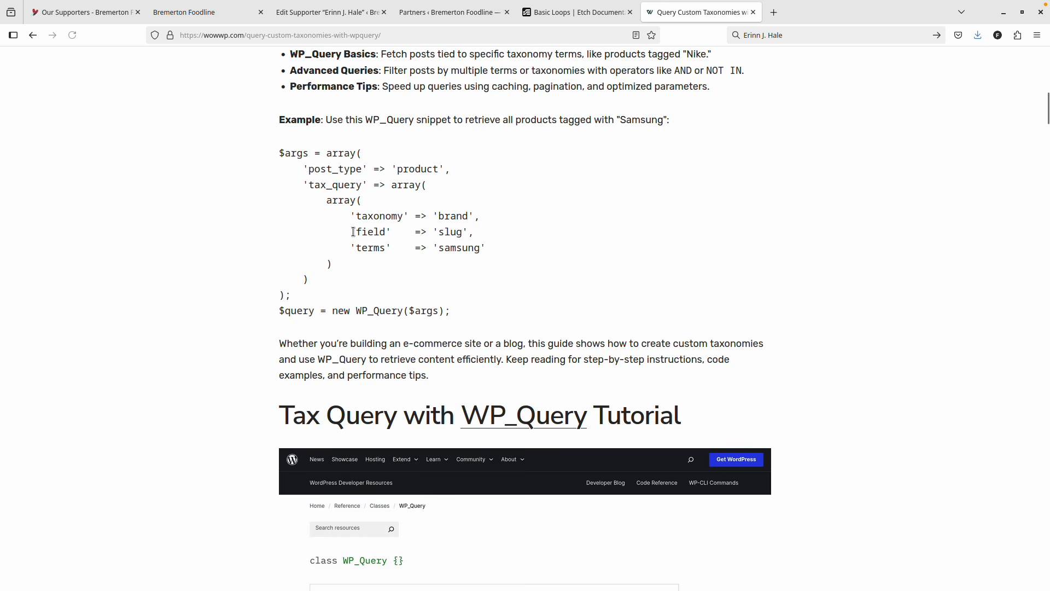
left_click_drag(352, 231, 423, 236)
left_click_drag(495, 247, 351, 234)
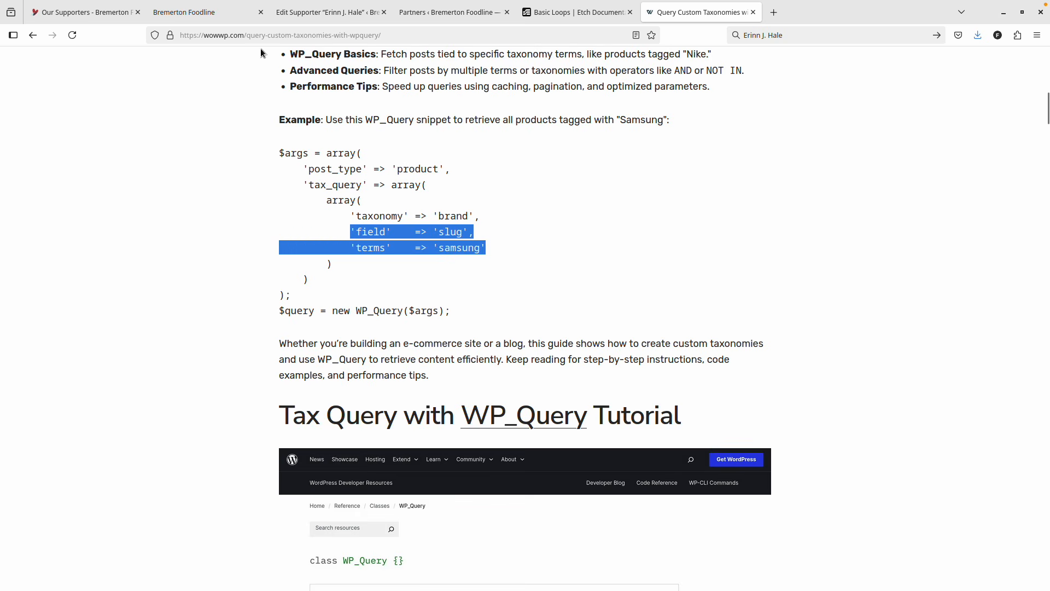
left_click(186, 12)
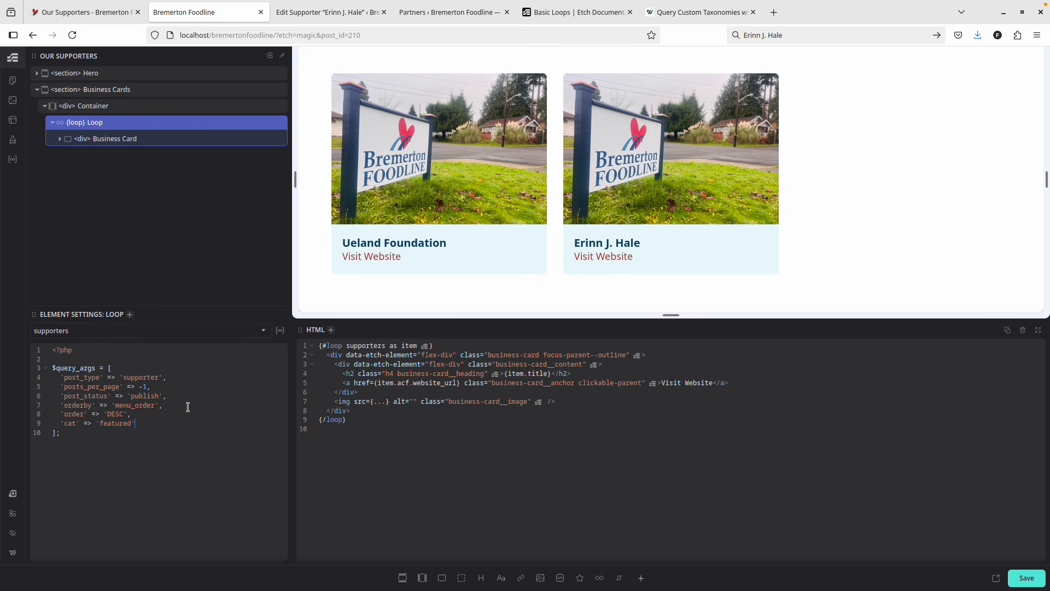
Undo and redo query edits to restore the 'cat' => 'featured' line, then select it.
key("ctrl+z")
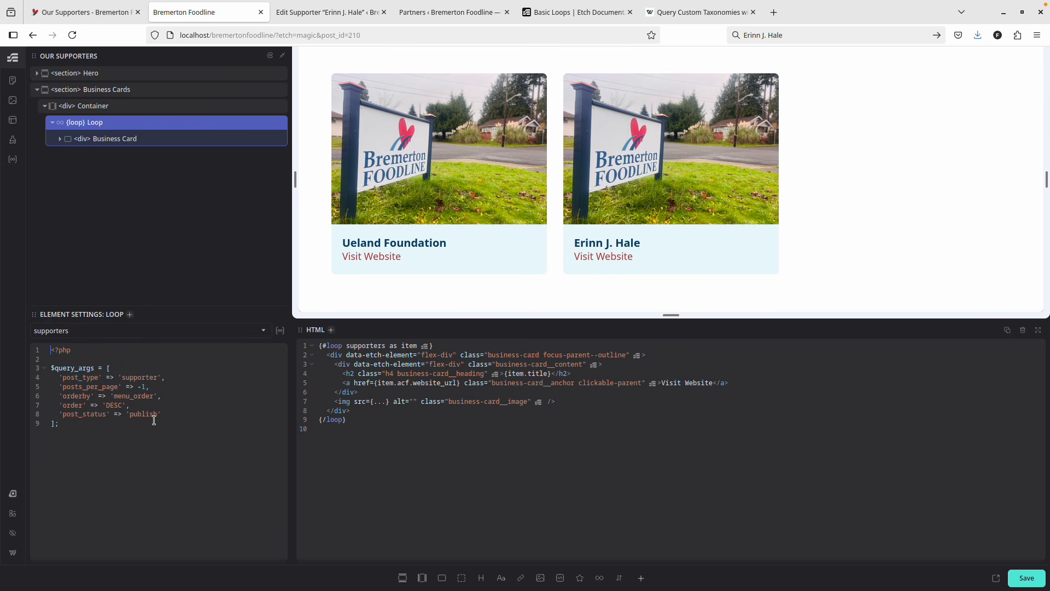
key("ctrl+z")
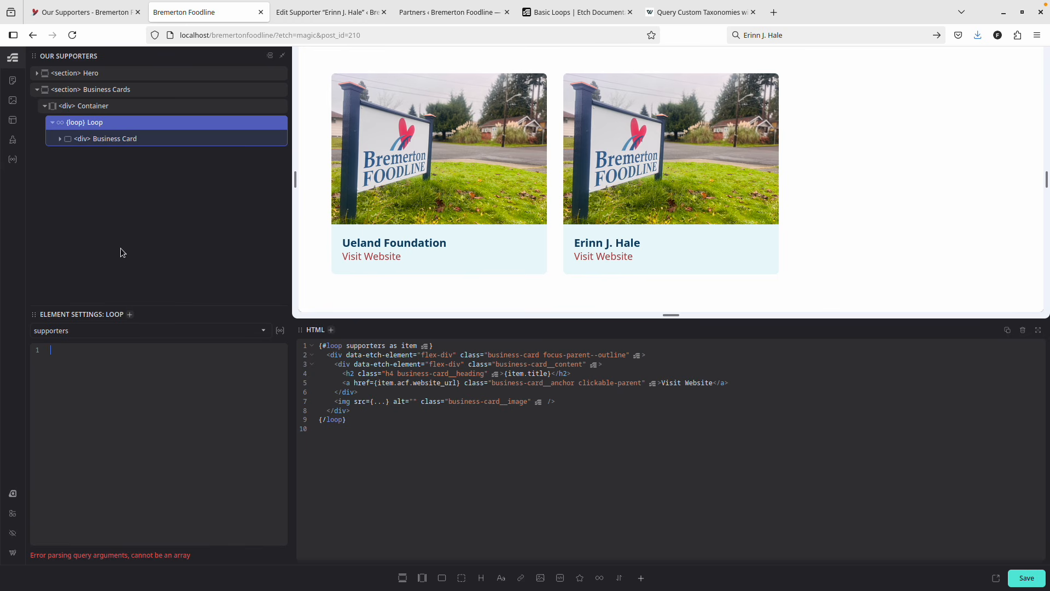
key("ctrl+shift+z")
key("ctrl+shift+z")
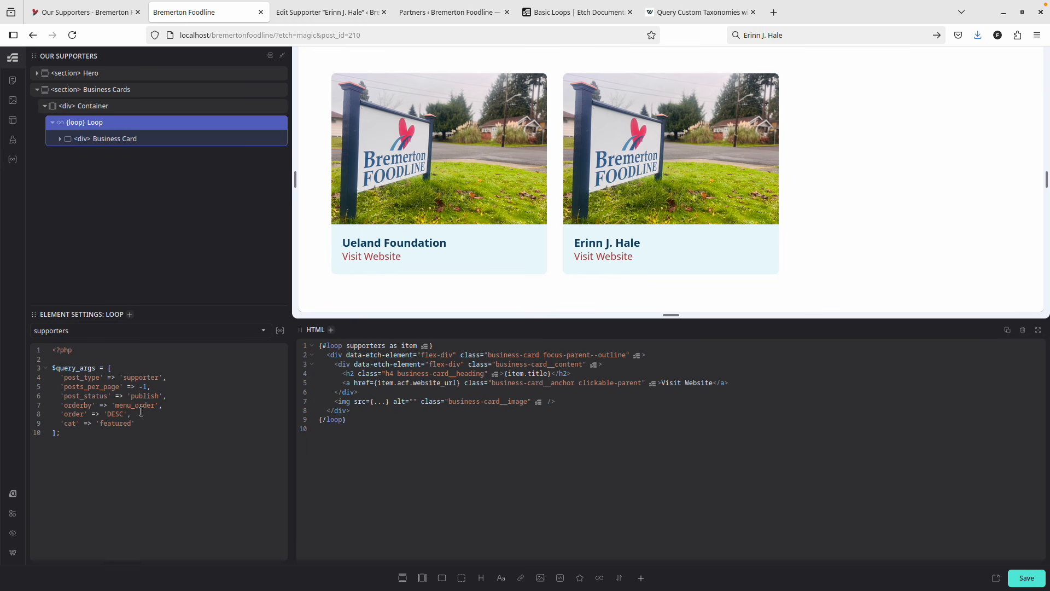
left_click_drag(157, 423, 60, 424)
Open the saved loops list and copy the empty tax_query line from the newQuery loop.
left_click(13, 139)
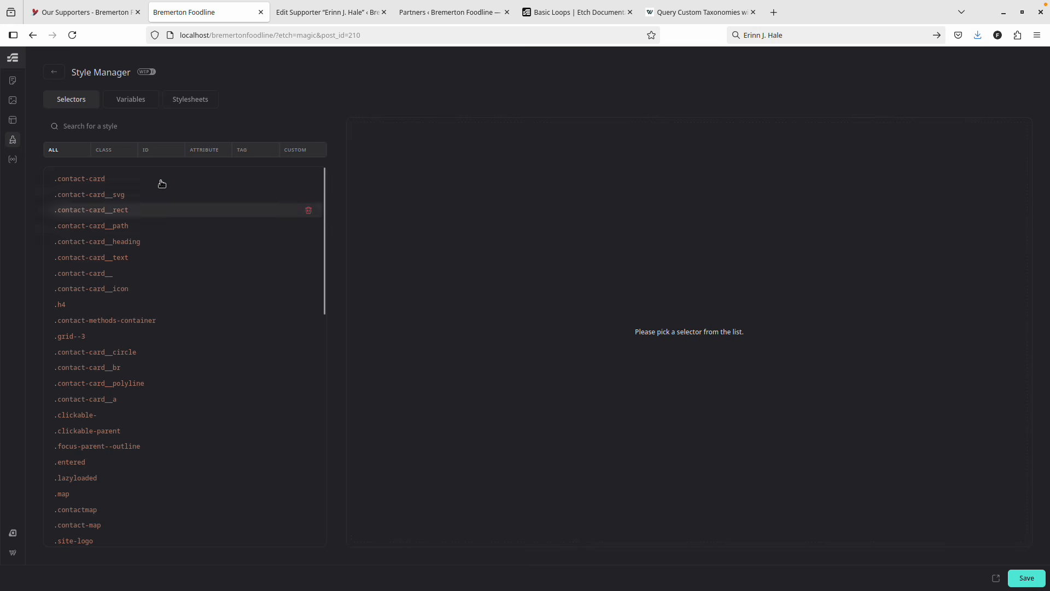
left_click(13, 159)
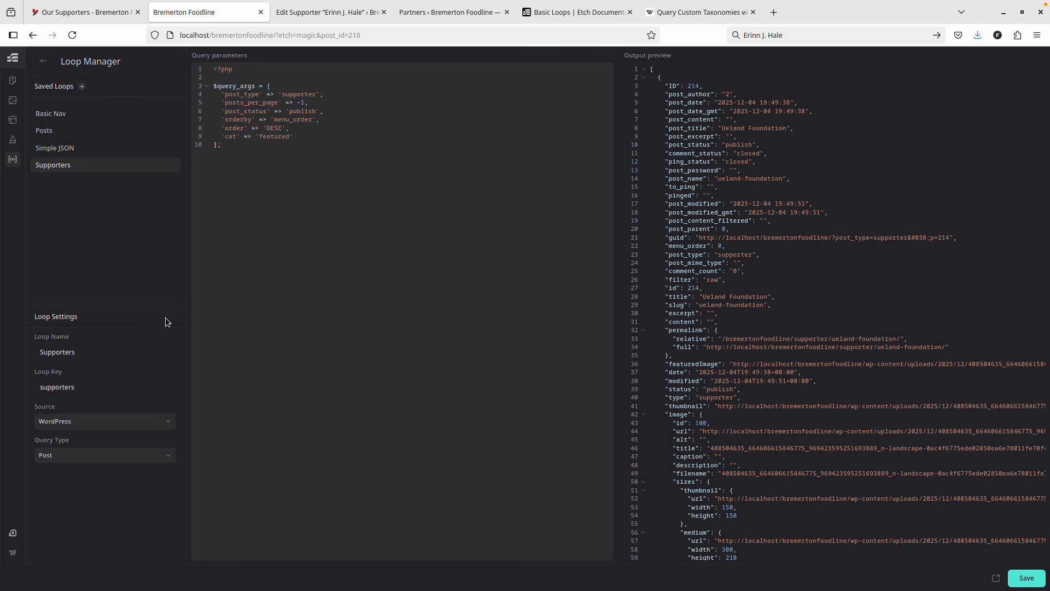
left_click(81, 86)
left_click(66, 181)
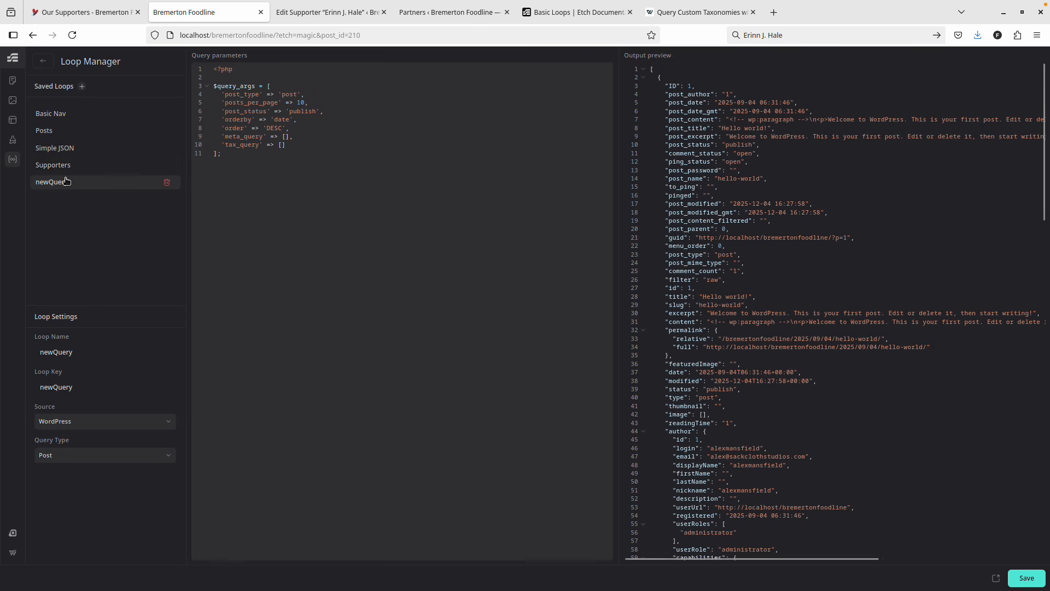
left_click(233, 145)
left_click_drag(234, 145, 287, 147)
key("ctrl+c")
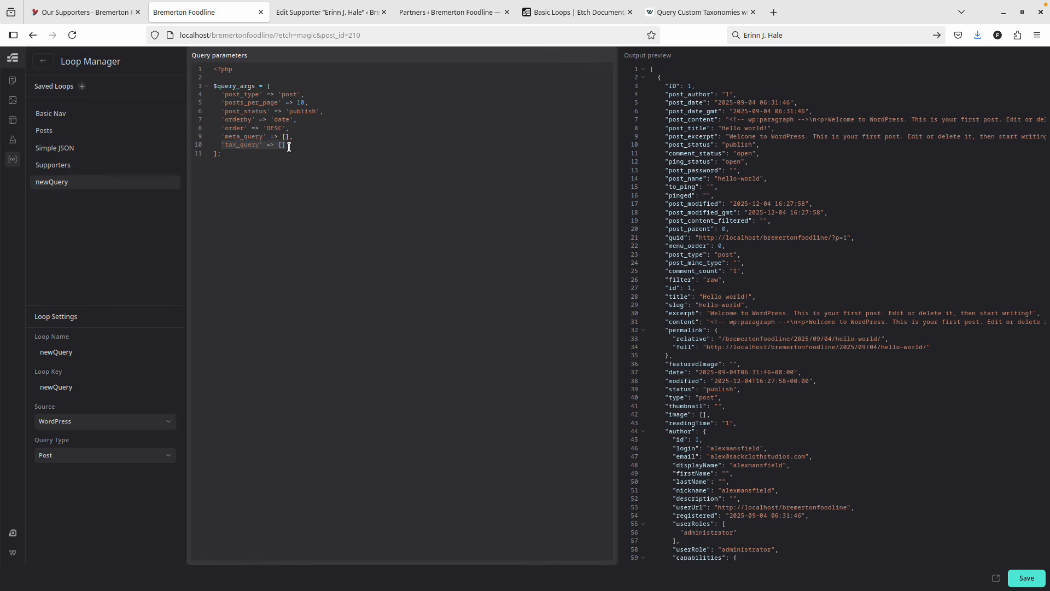
Replace the Supporters loop's 'cat' => 'featured' argument with the empty tax_query line.
left_click(87, 165)
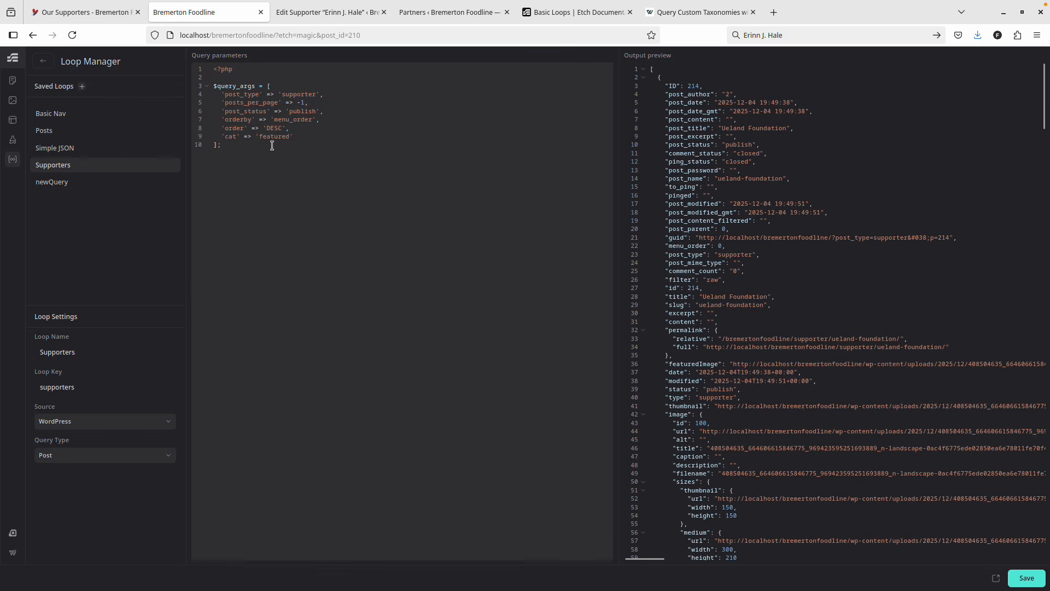
left_click(306, 135)
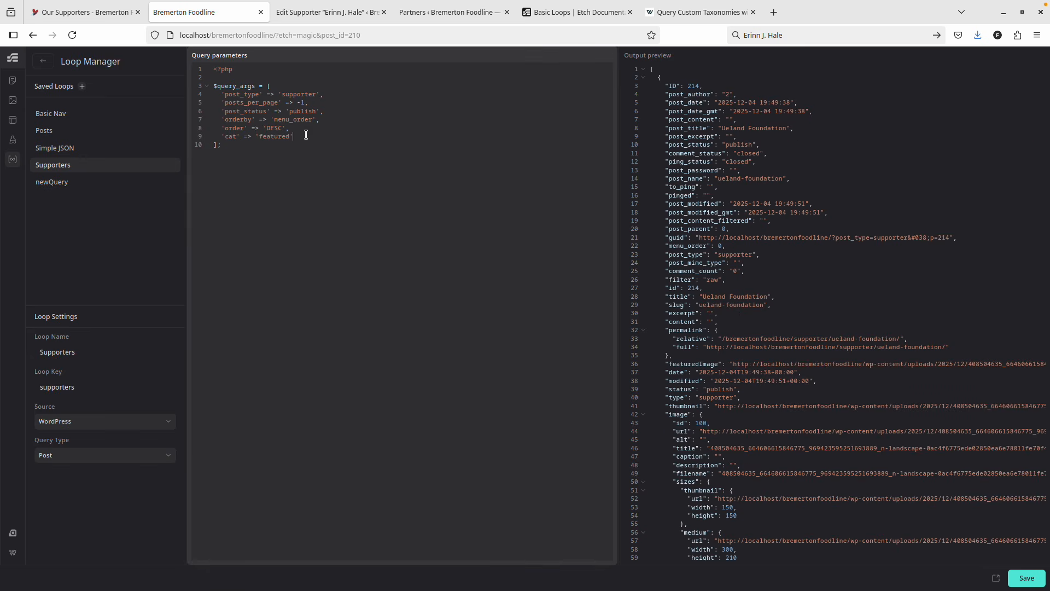
key("Return")
left_click_drag(305, 135, 220, 140)
key("ctrl+v")
left_click(671, 13)
Paste taxonomy 'brand', field 'slug', terms 'samsung' into tax_query and align the indentation.
left_click(485, 237)
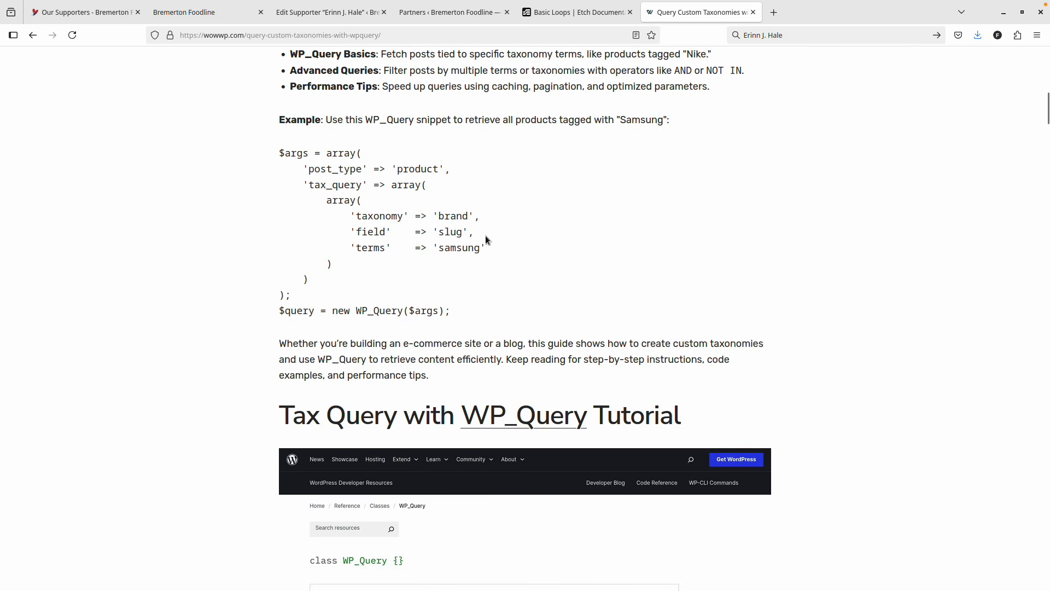
left_click_drag(484, 248, 351, 215)
key("ctrl+c")
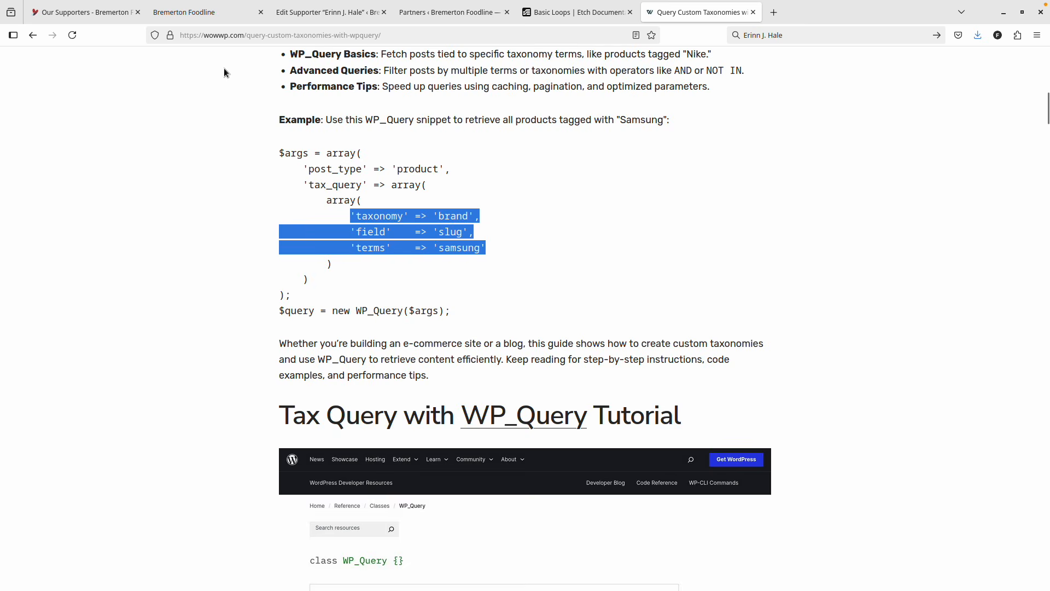
left_click(100, 13)
left_click(216, 13)
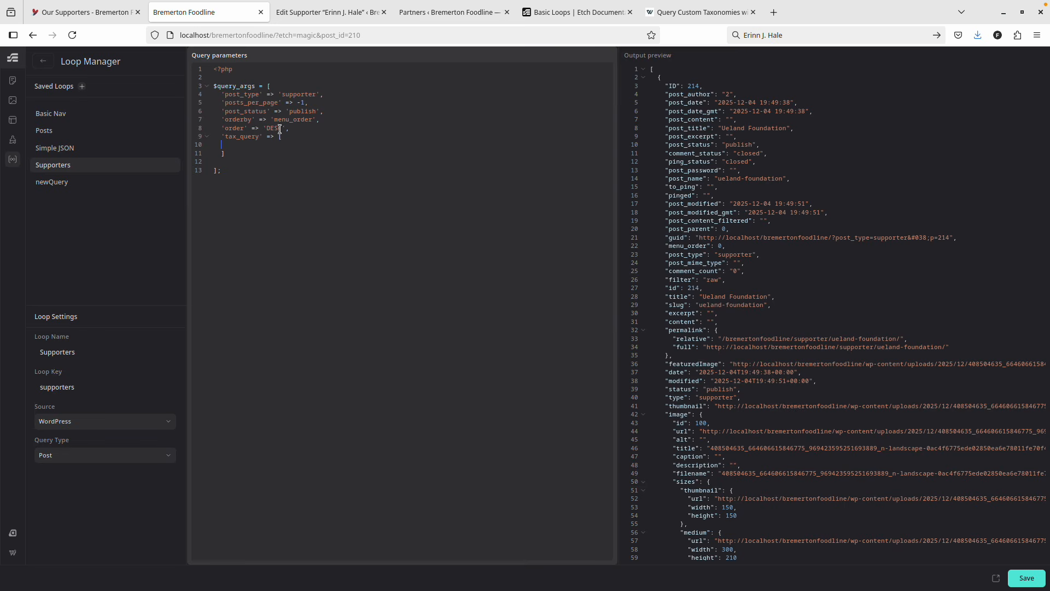
key("ctrl+v")
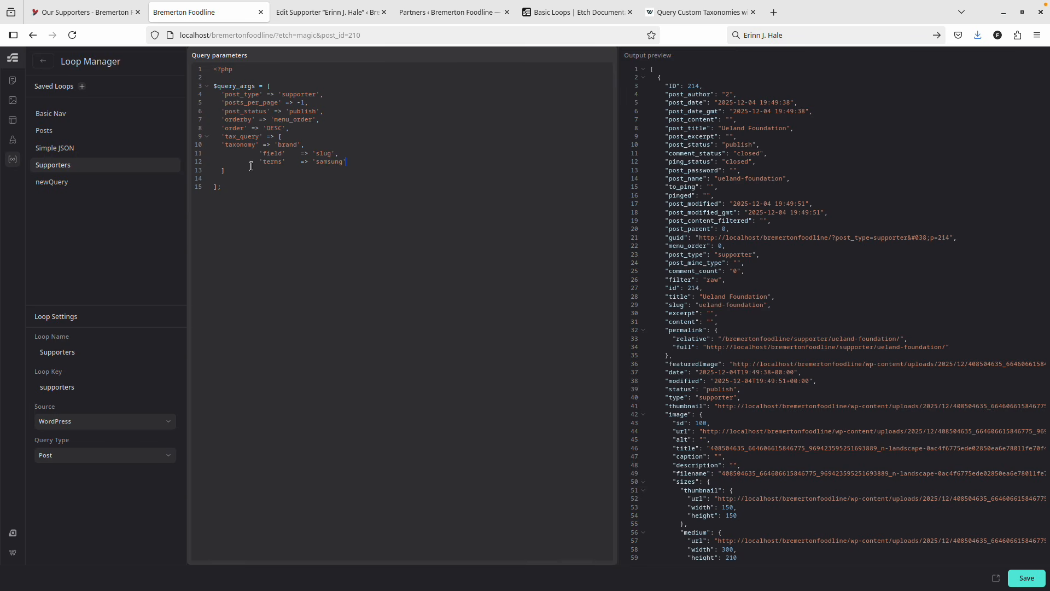
key("Tab")
left_click_drag(228, 154, 261, 161)
key("BackSpace")
key("BackSpace")
double_click(294, 145)
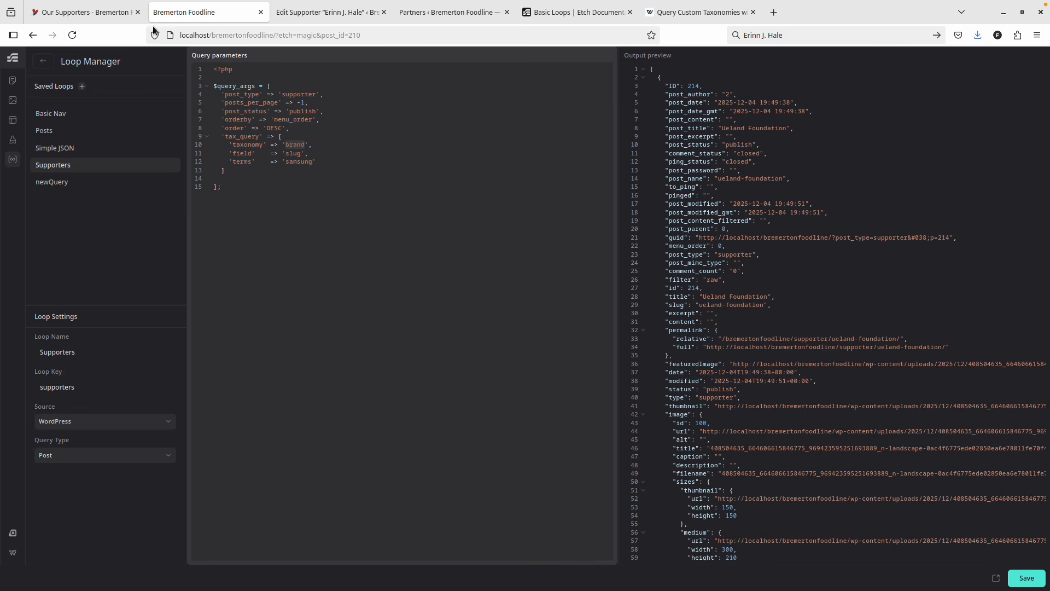
left_click(327, 12)
Open ACF's Business Categories taxonomy, copy its key 'business-category', and return to the Loop Manager.
left_click(418, 12)
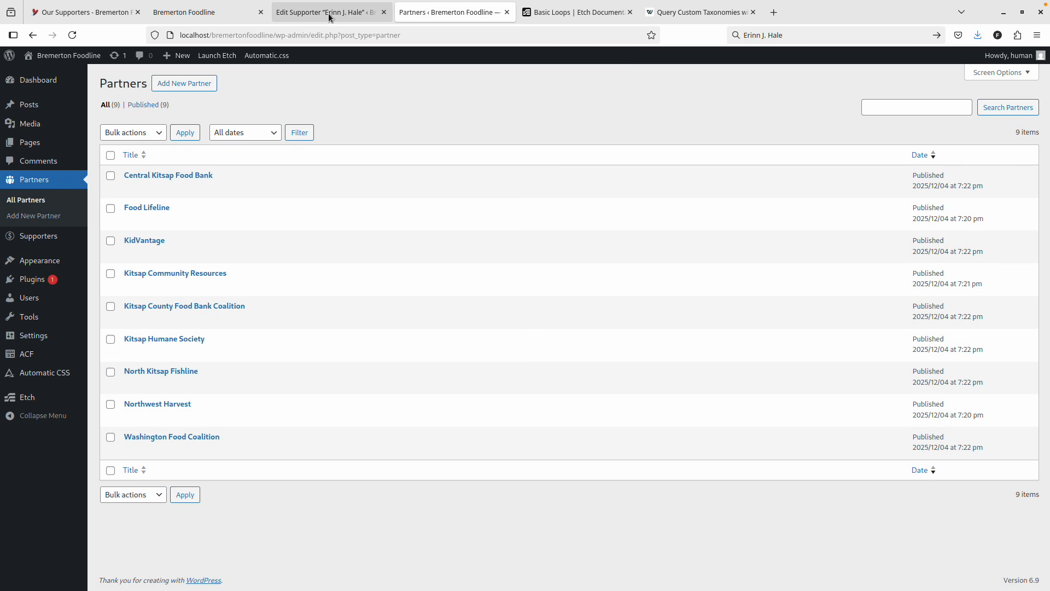
mouse_move(38, 332)
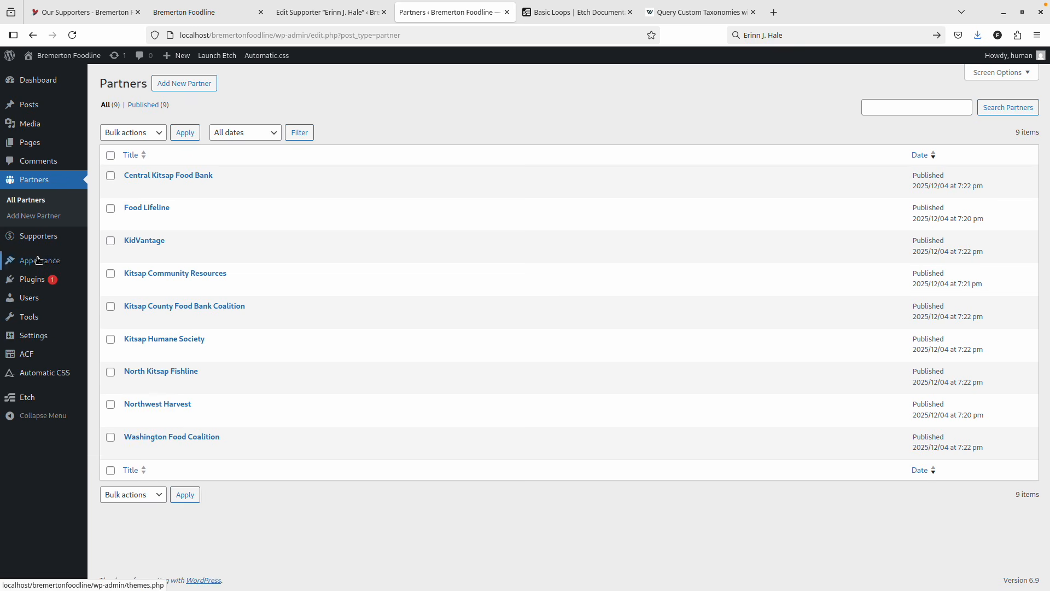
mouse_move(37, 353)
left_click(115, 385)
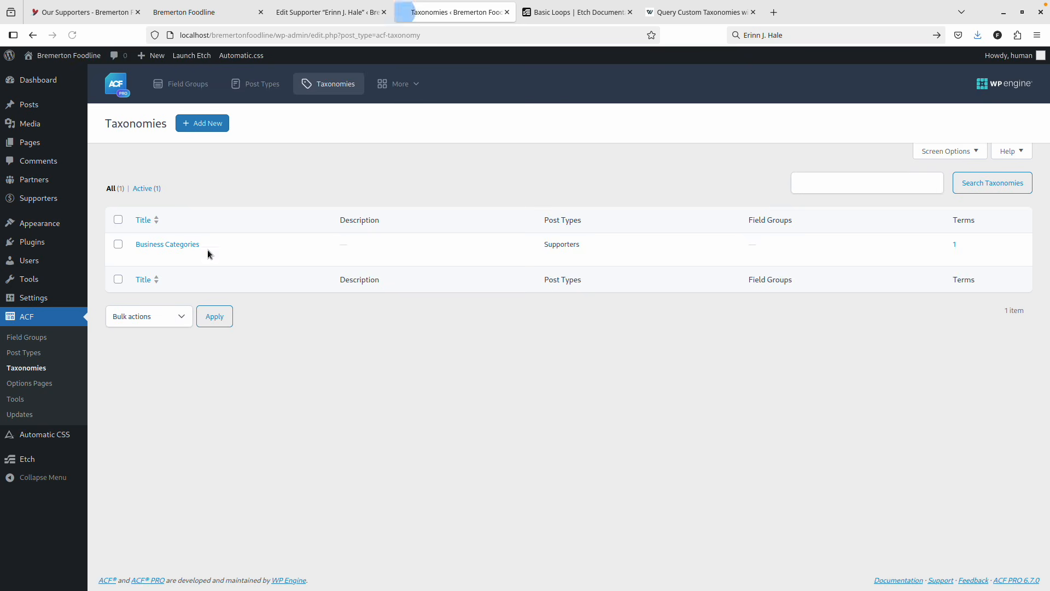
left_click(179, 245)
triple_click(218, 324)
key("ctrl+c")
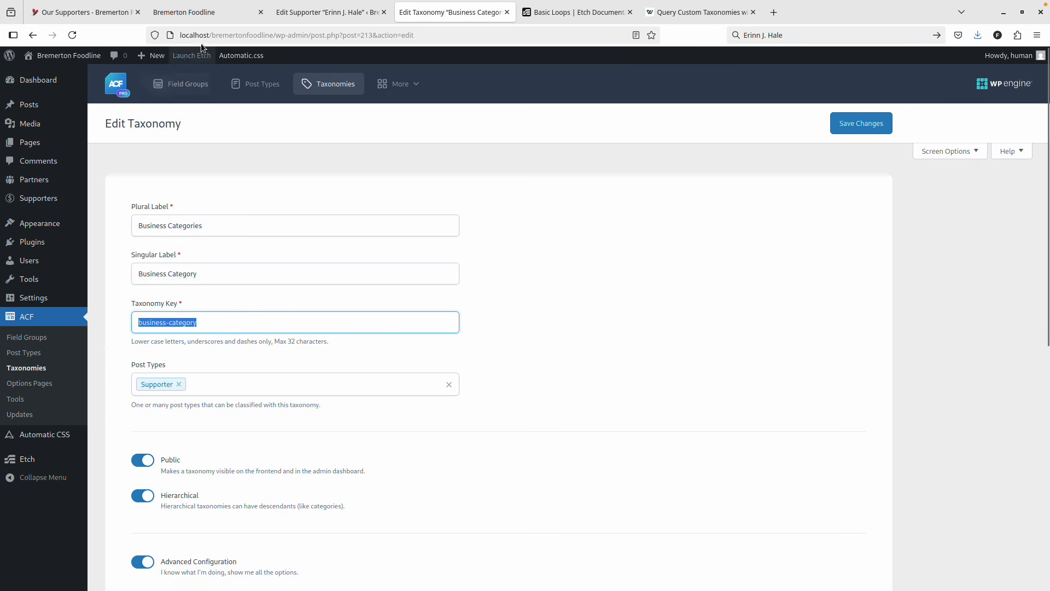
left_click(288, 11)
left_click(246, 12)
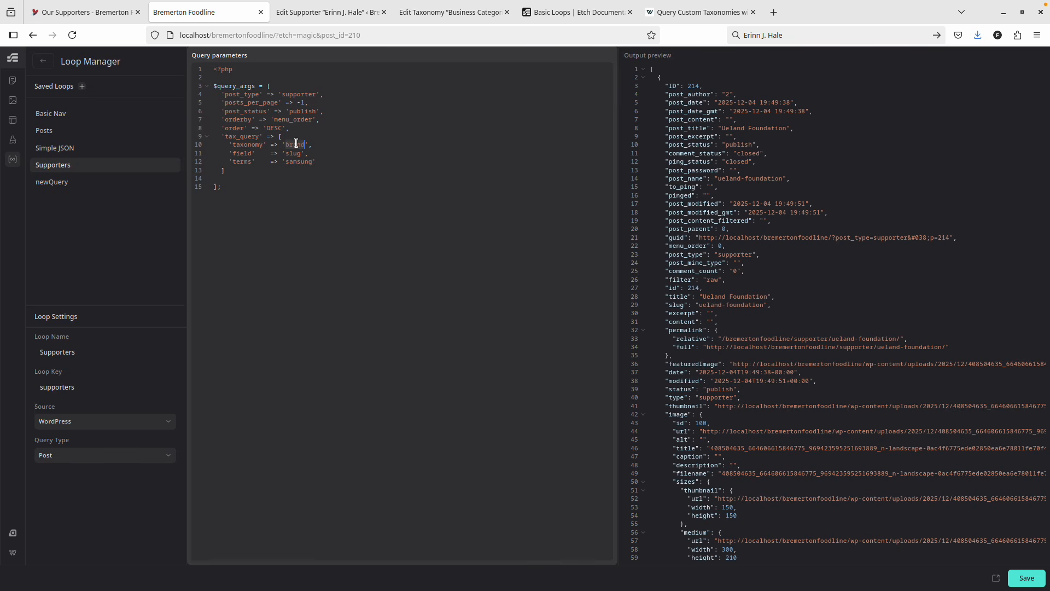
Set the tax_query taxonomy to business-category and term to 'featured', then save the Supporters loop.
key("ctrl+v")
double_click(300, 162)
type("featured")
left_click(1018, 575)
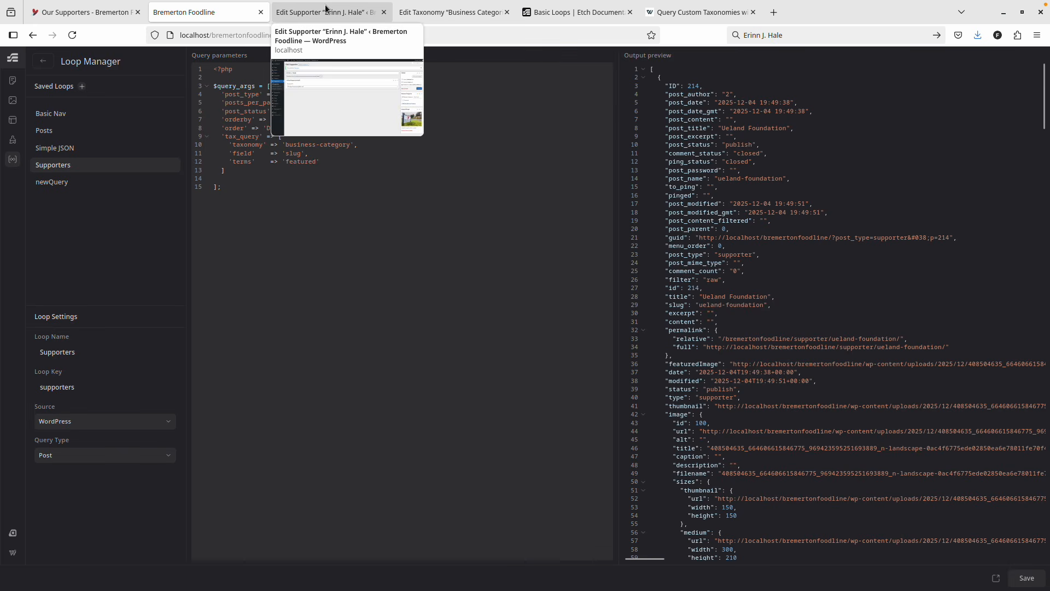
Check the taxonomy settings and Loop Manager tabs, ending on the Edit Supporter page.
left_click(325, 10)
left_click(424, 11)
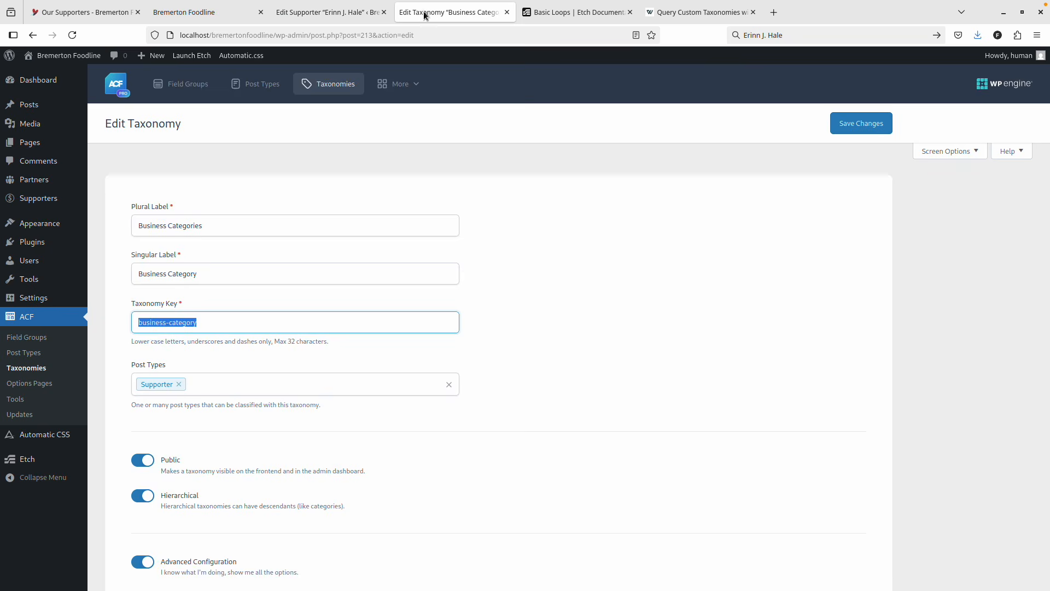
left_click(323, 12)
left_click(219, 16)
left_click(329, 12)
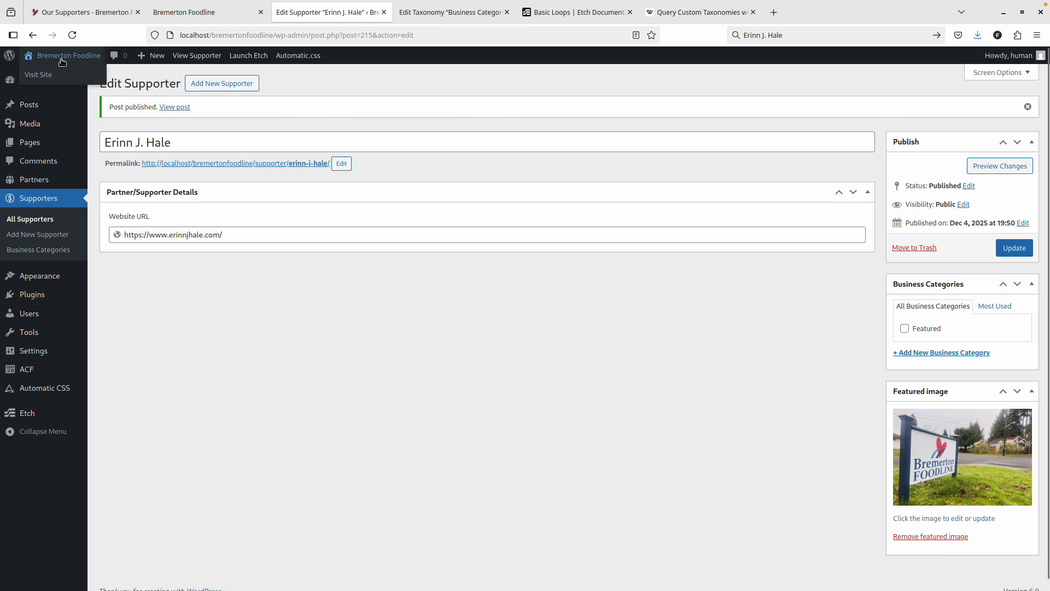
From the dashboard's Pages list, open Our Supporters and view the live page.
left_click(64, 57)
left_click(282, 36)
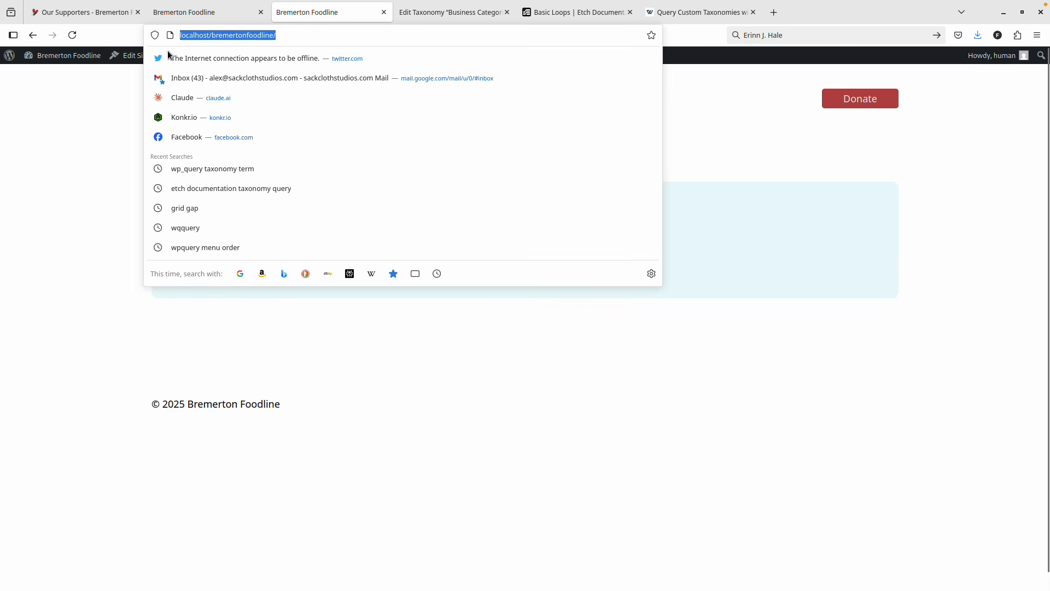
left_click(90, 57)
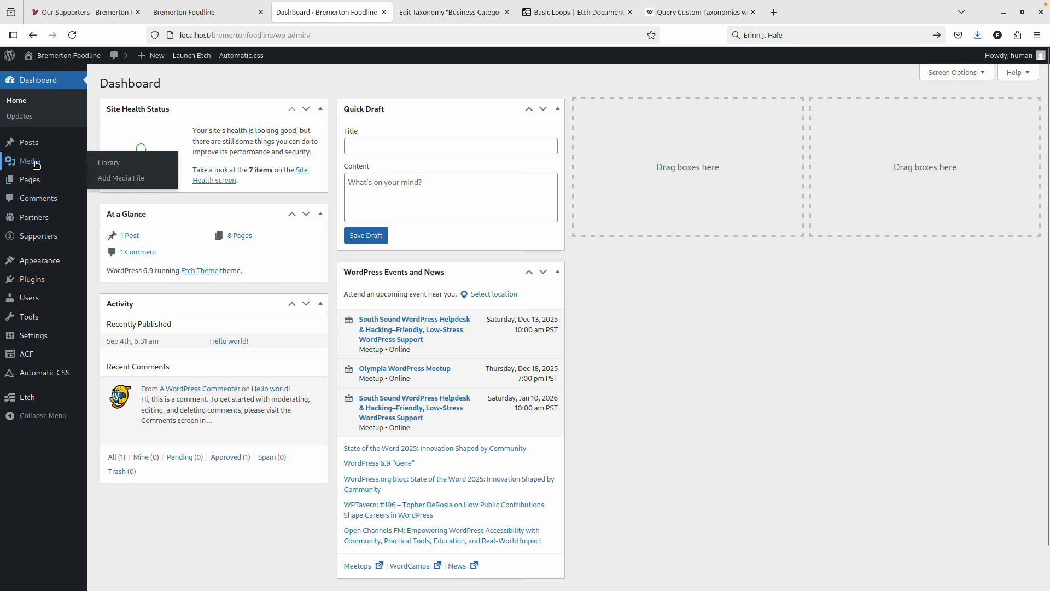
left_click(34, 180)
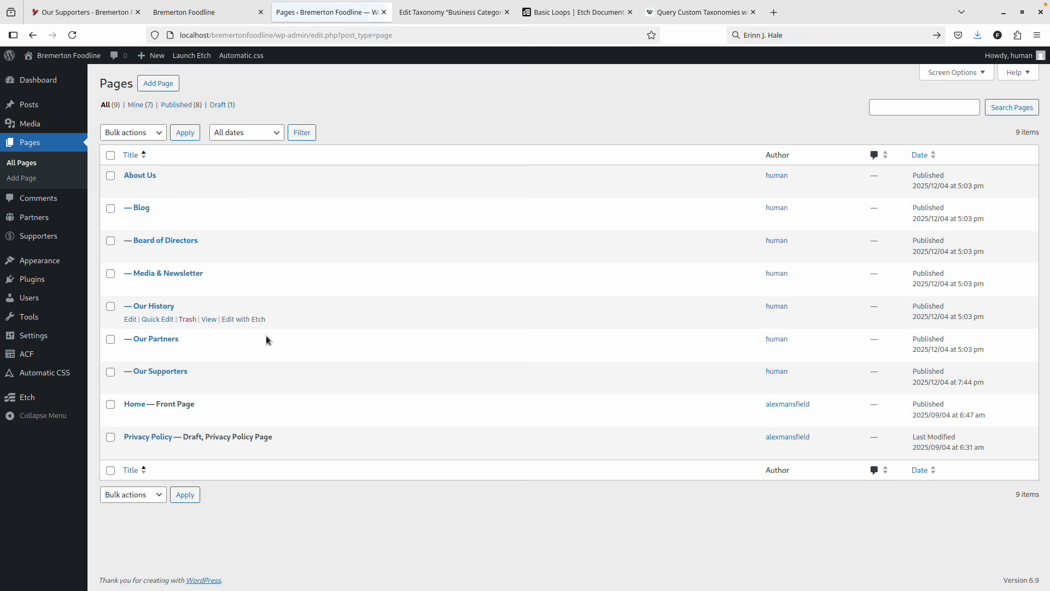
left_click(162, 372)
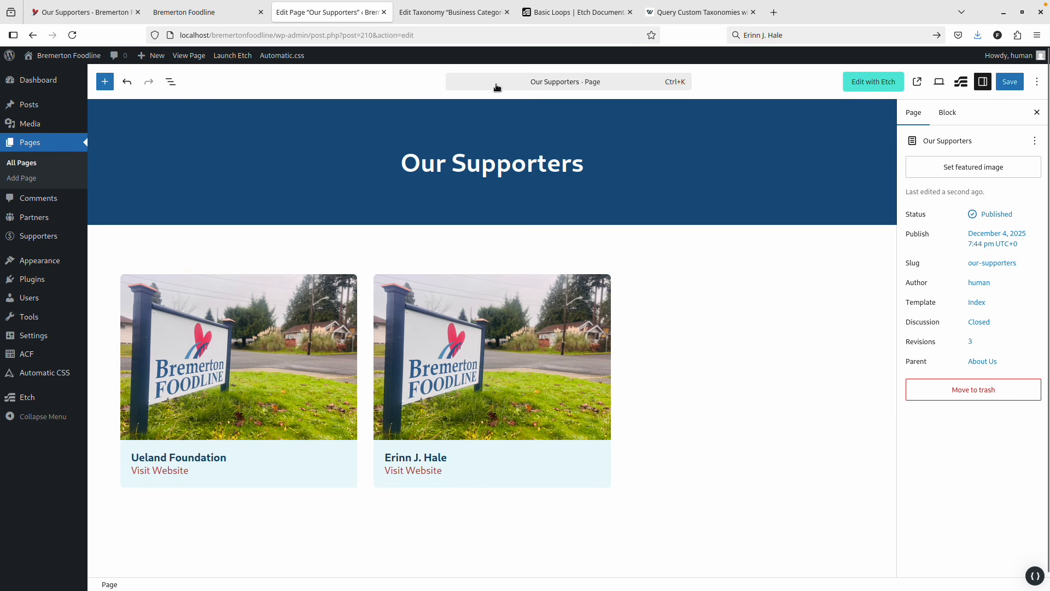
left_click(918, 82)
Close the Our Supporters editor tab, confirming Leave page, and return to Loop Manager.
left_click(322, 17)
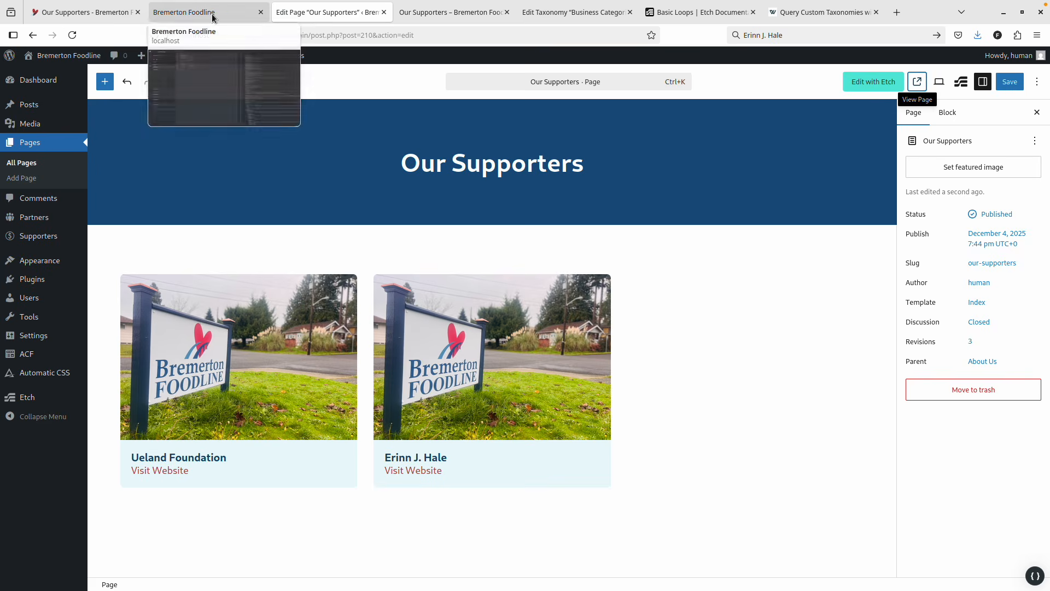
left_click(213, 14)
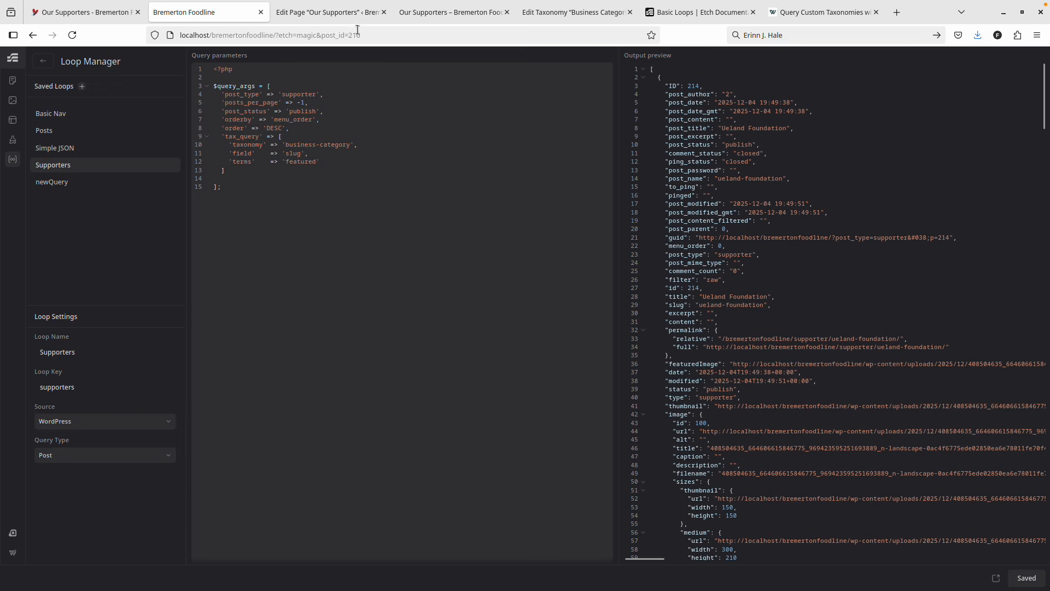
left_click(328, 14)
left_click(384, 13)
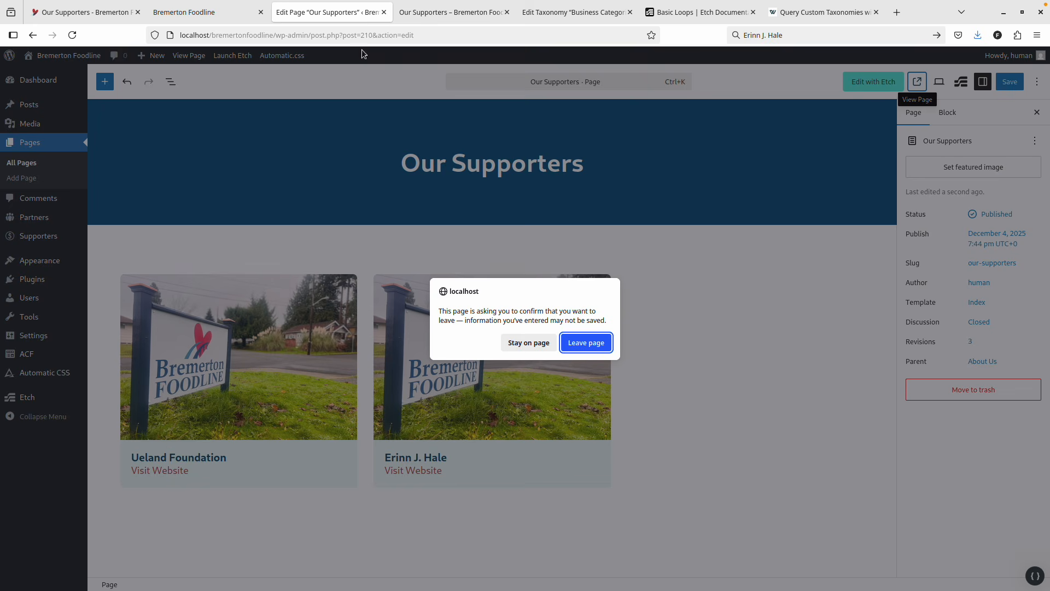
left_click(588, 350)
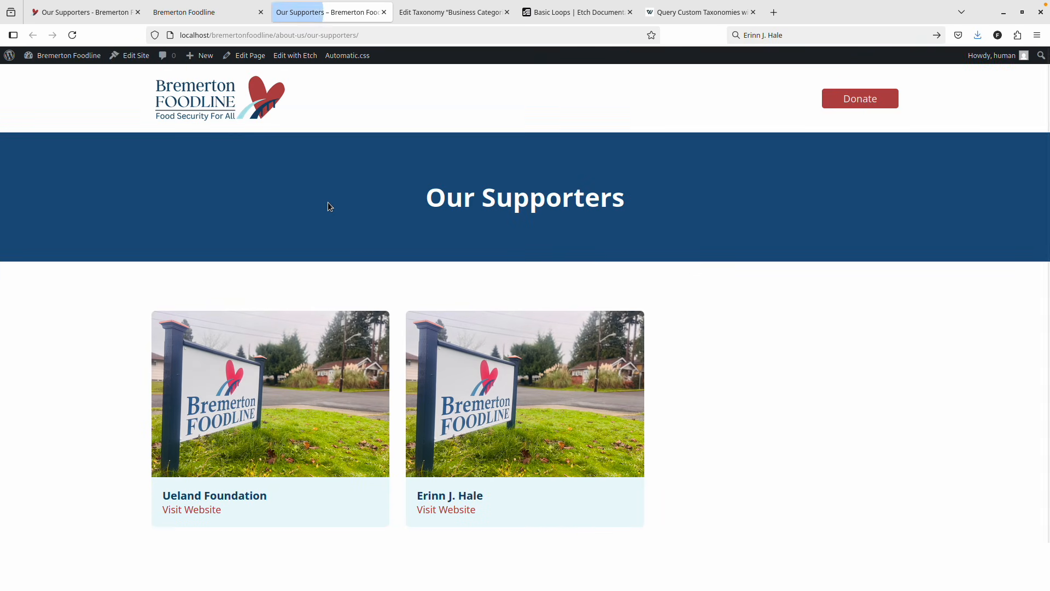
key("ctrl+Page_Up")
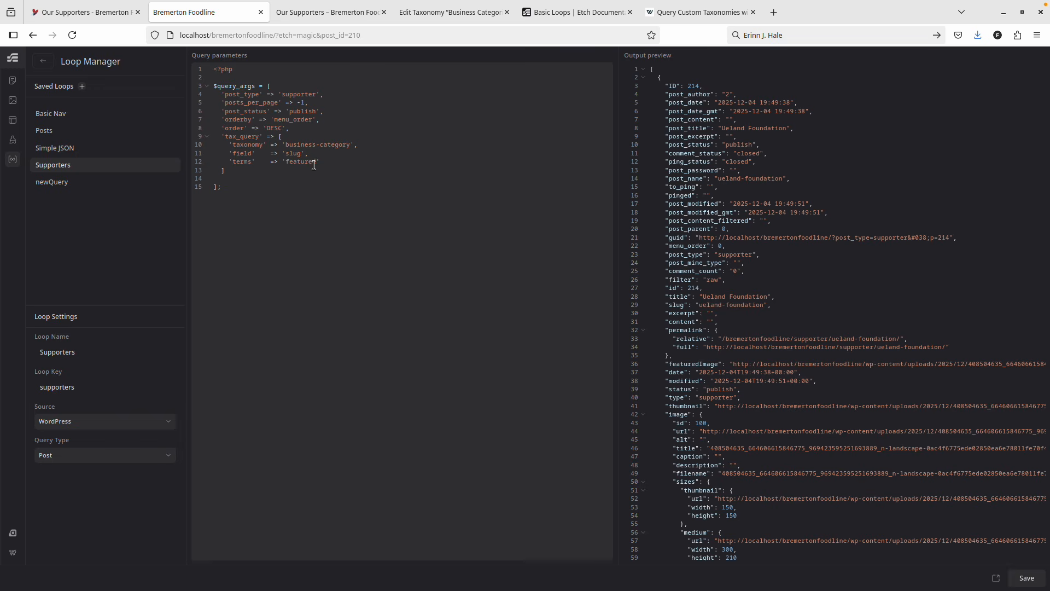
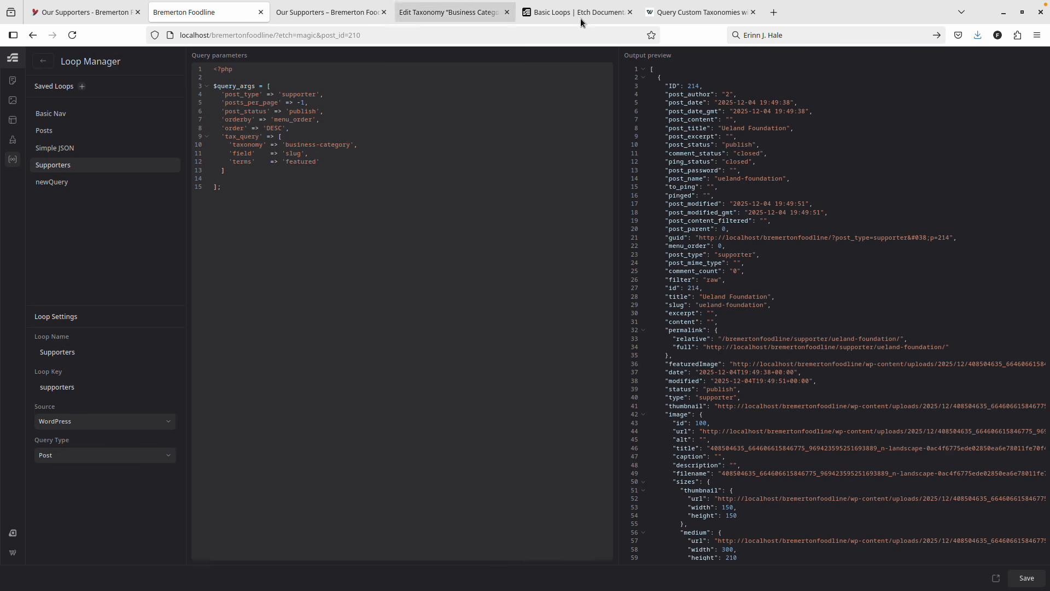
Wrap the Supporters loop's tax_query conditions in [[ ... ]] and reload the live page to see only Ueland Foundation.
left_click(681, 12)
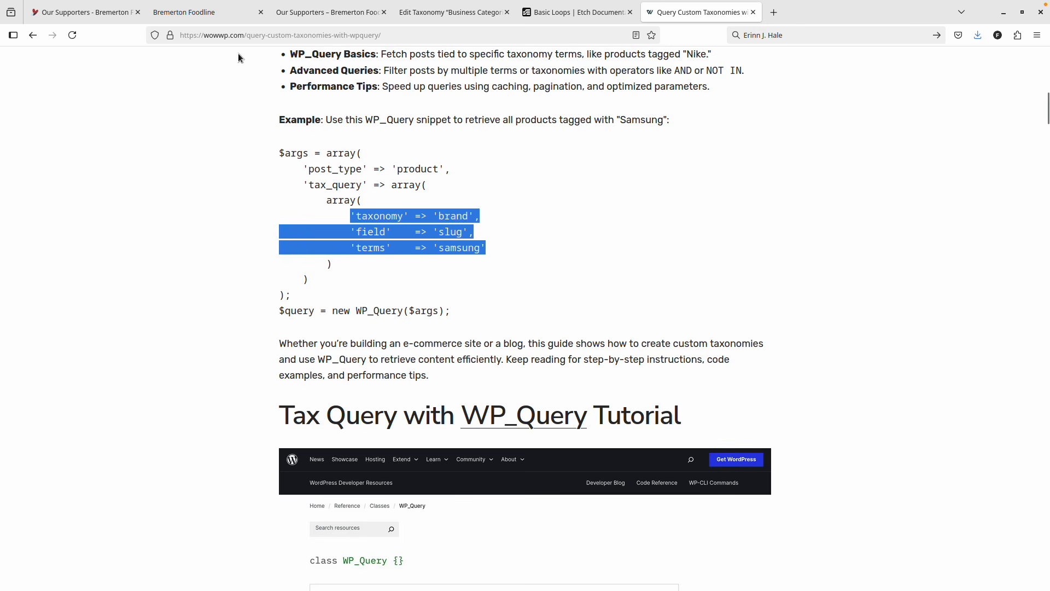
left_click(164, 16)
left_click(294, 140)
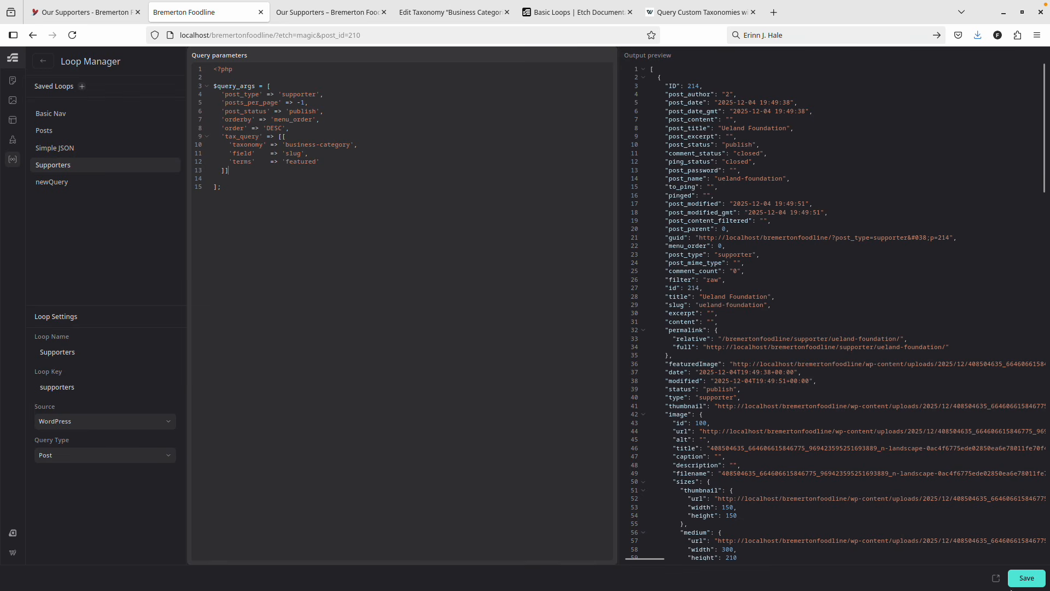
key("ctrl+Tab")
key("F5")
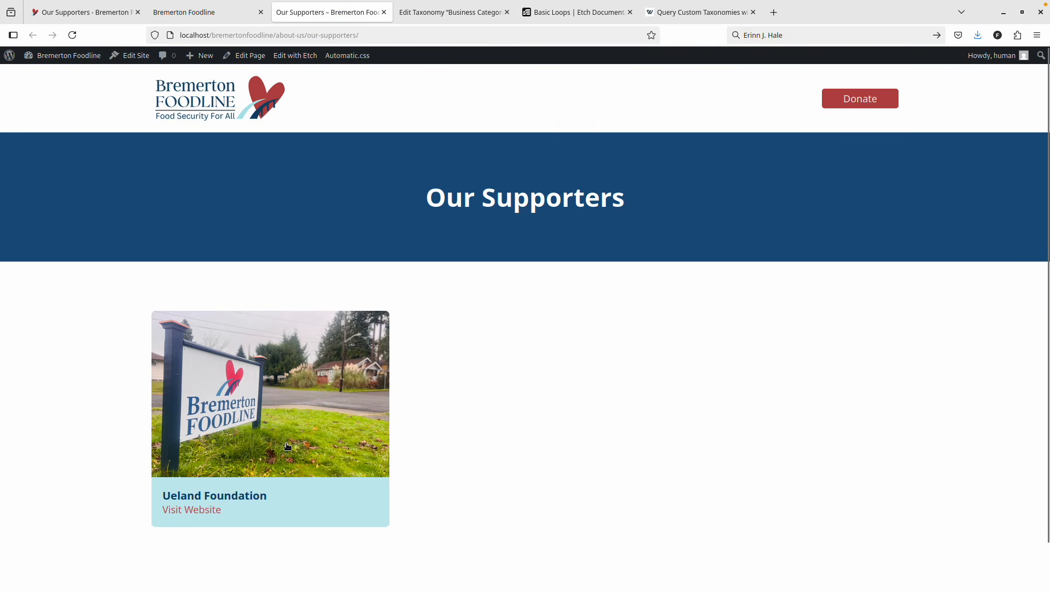
left_click(217, 12)
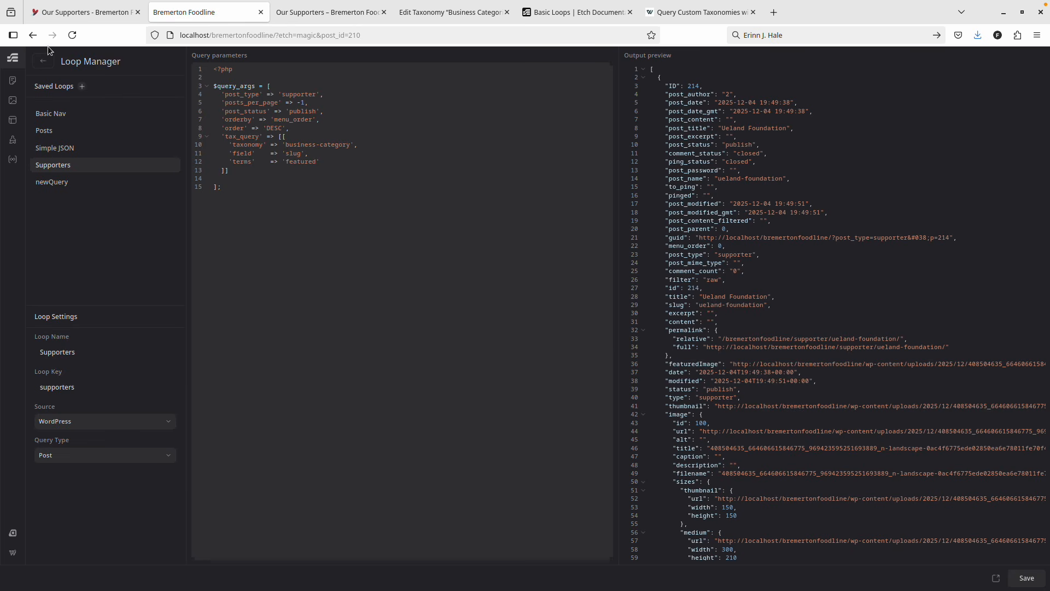
Rename the Supporters loop to 'Supporters (Featured)'.
left_click(90, 348)
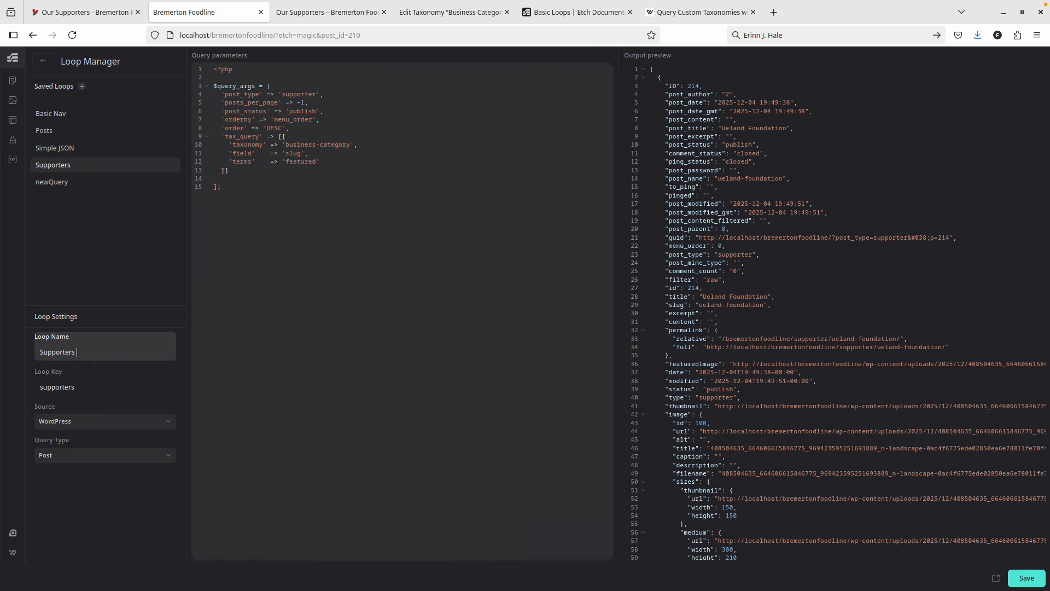
type("(Featured)")
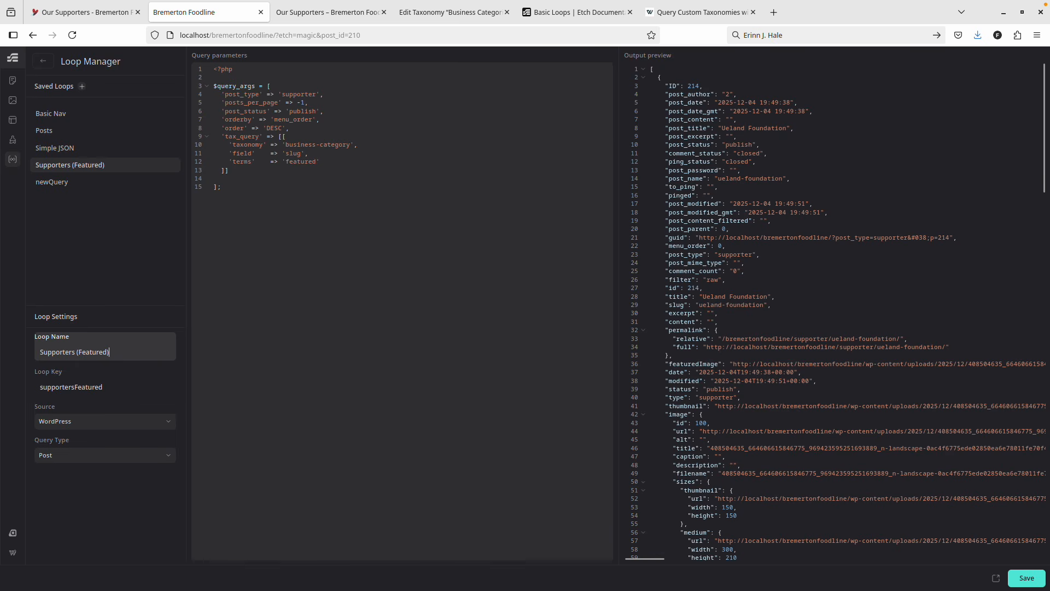
left_click(135, 170)
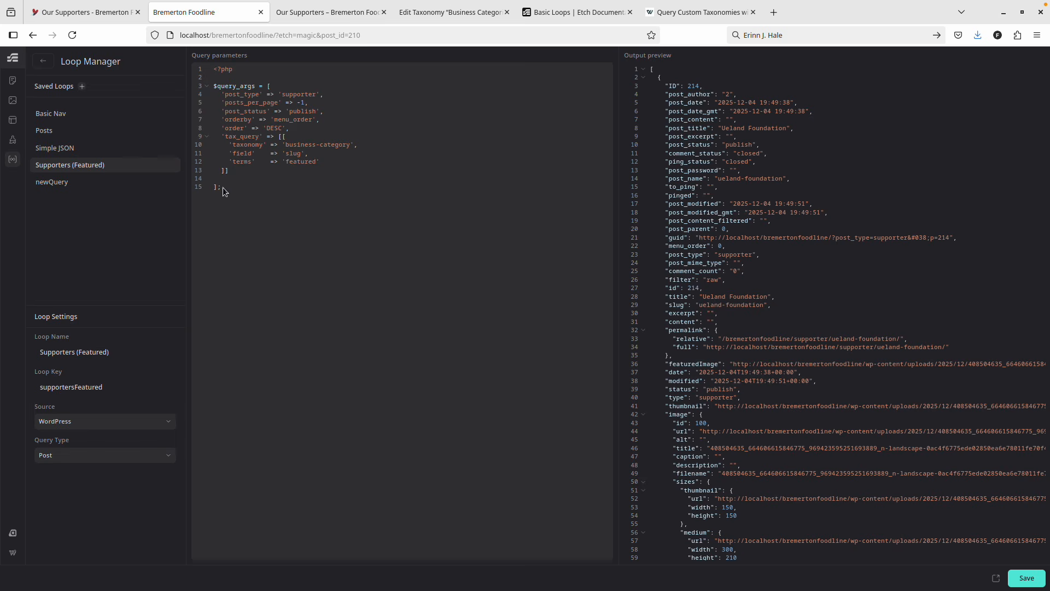
left_click_drag(221, 186, 202, 88)
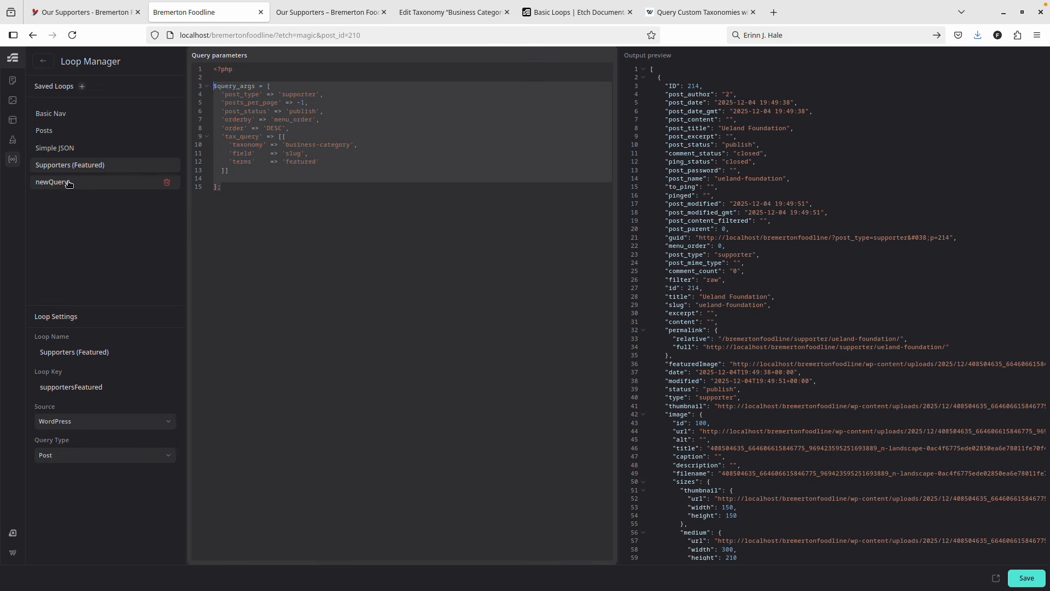
Rename the newQuery loop to 'Supporters (Non-featured)' and select its query code.
left_click(91, 187)
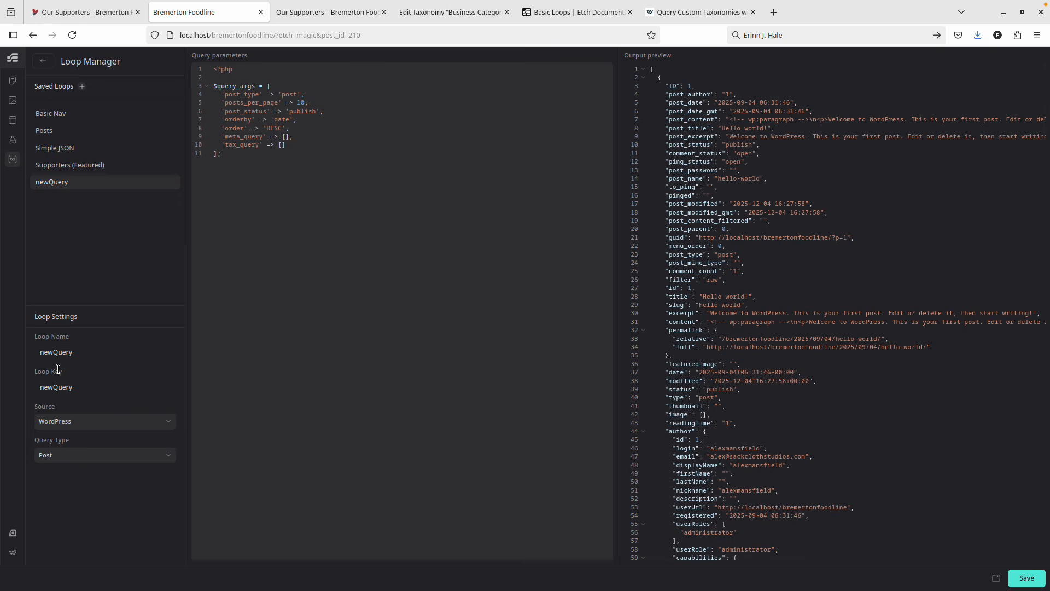
double_click(77, 354)
type("Sup")
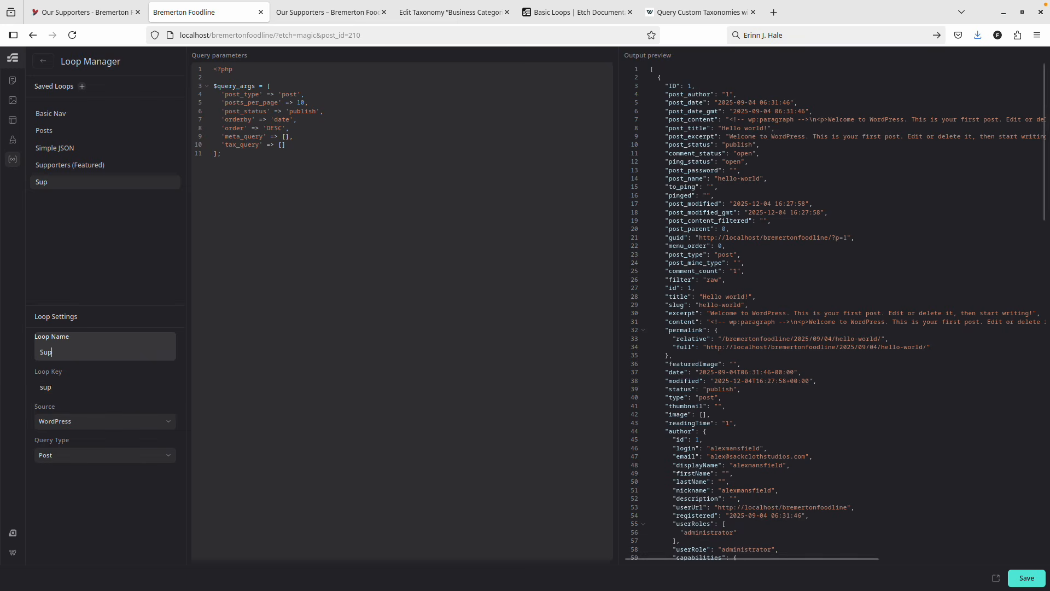
key("BackSpace")
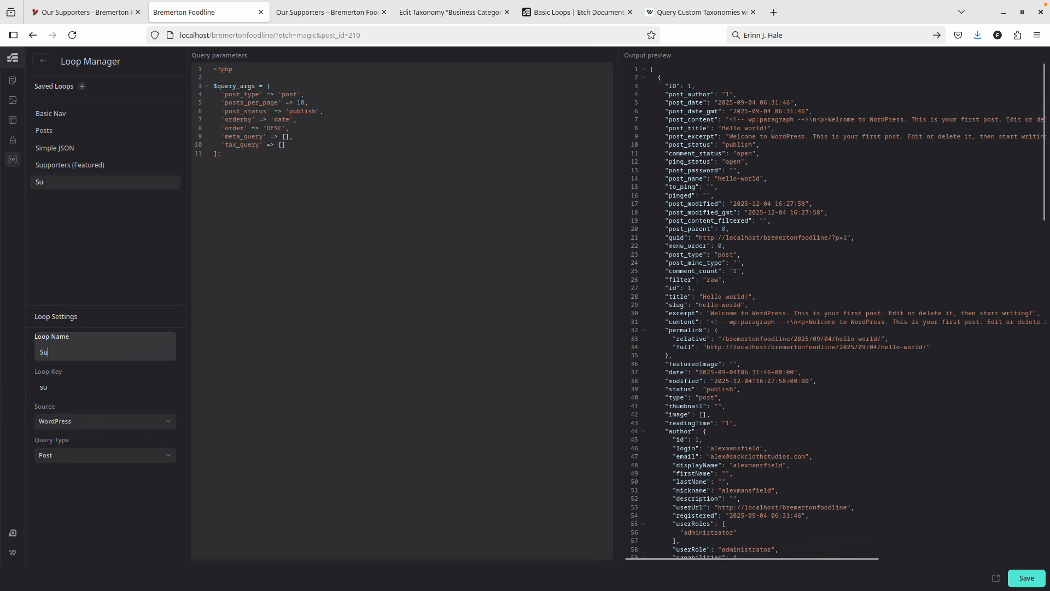
type("pporters (Non")
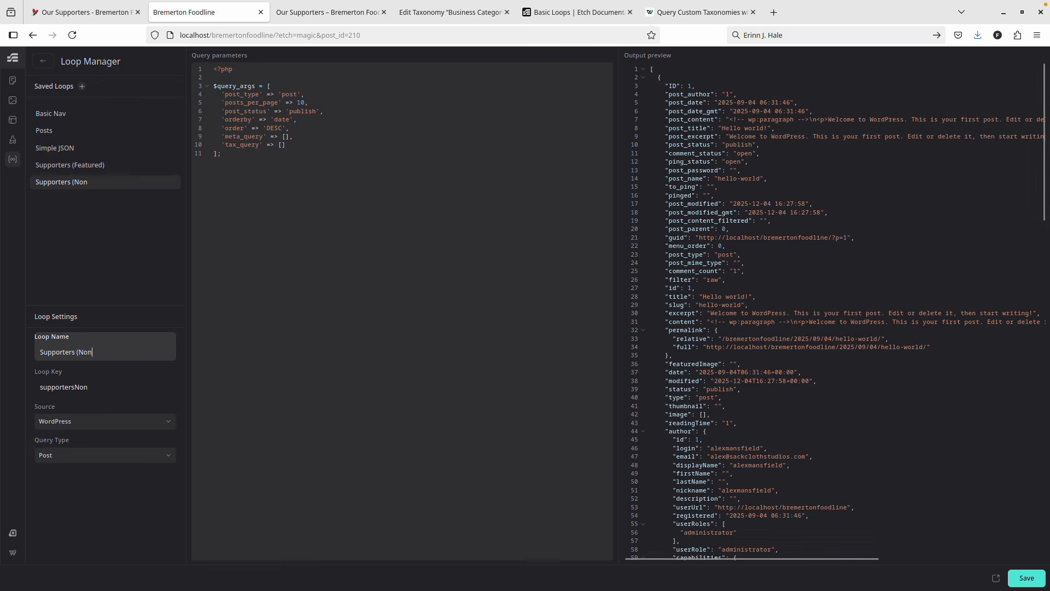
type("-featuerd")
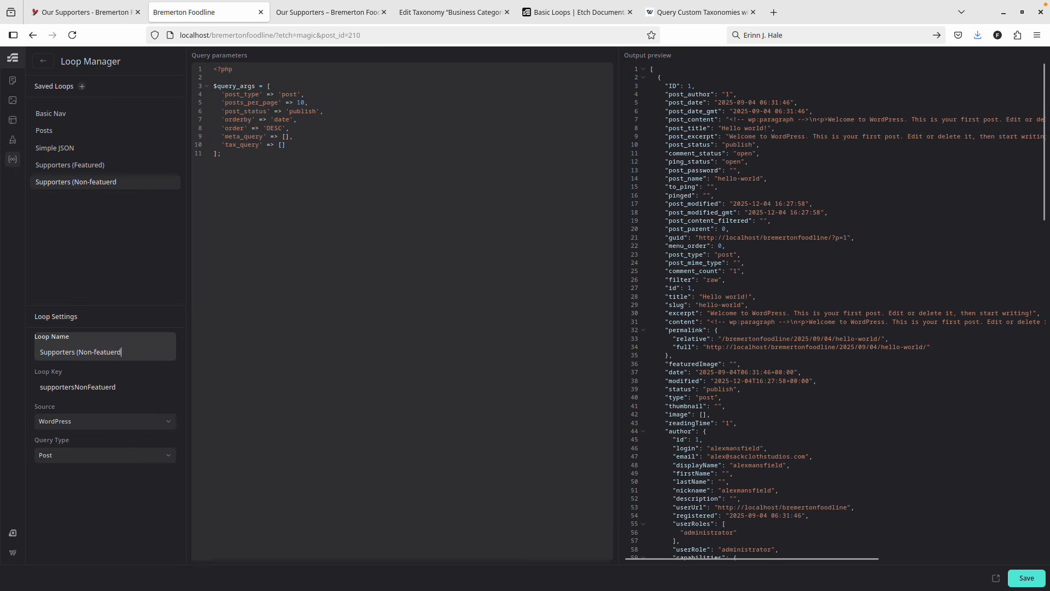
key("BackSpace")
key("BackSpace")
type("red)")
left_click(256, 176)
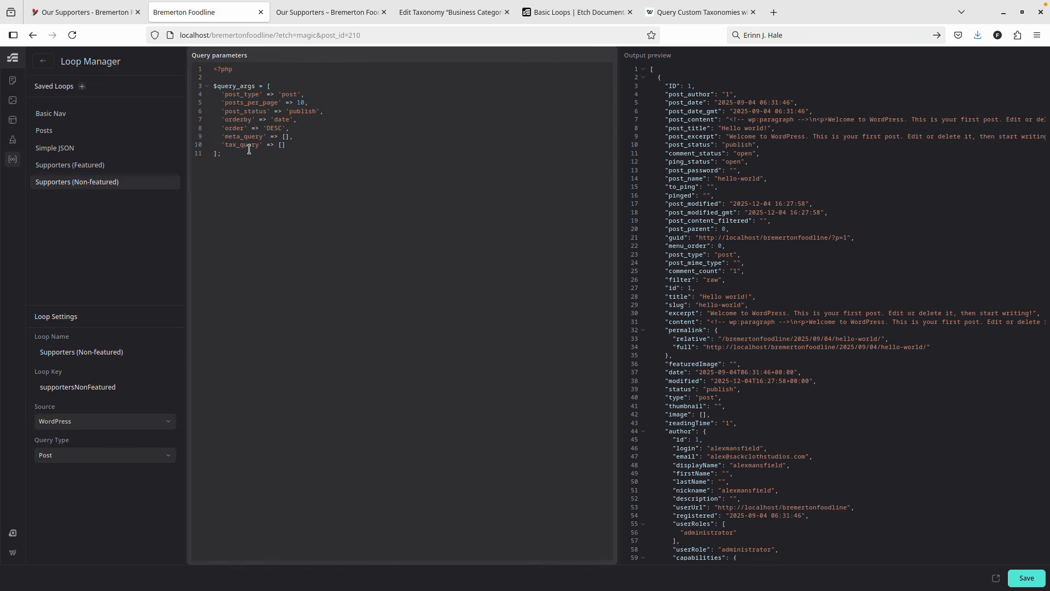
key("ctrl+a")
Select the Supporters (Featured) query code and clear the Supporters (Non-featured) query editor.
key("ctrl+z")
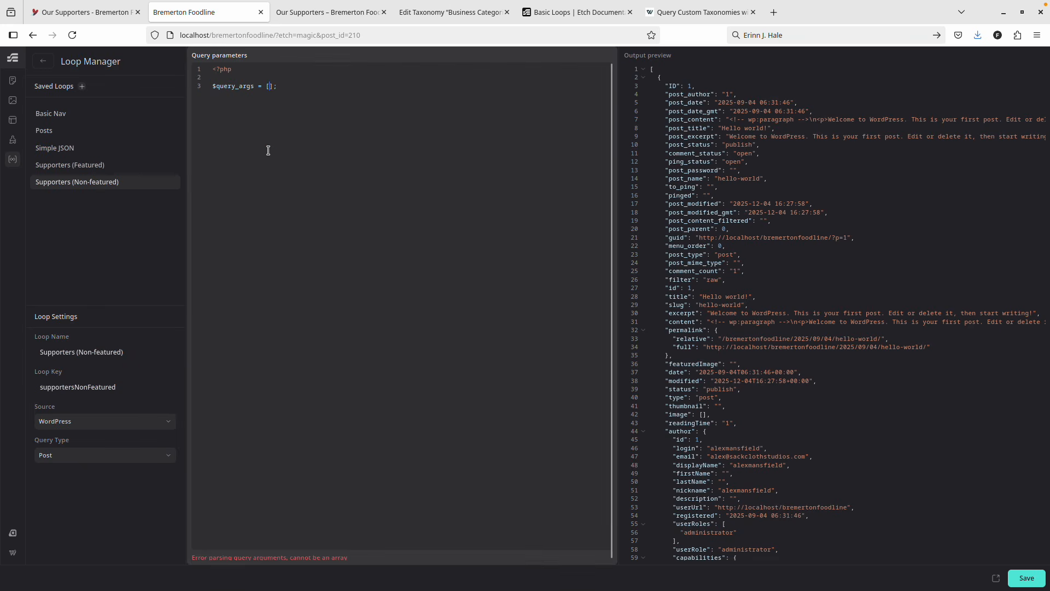
left_click(109, 170)
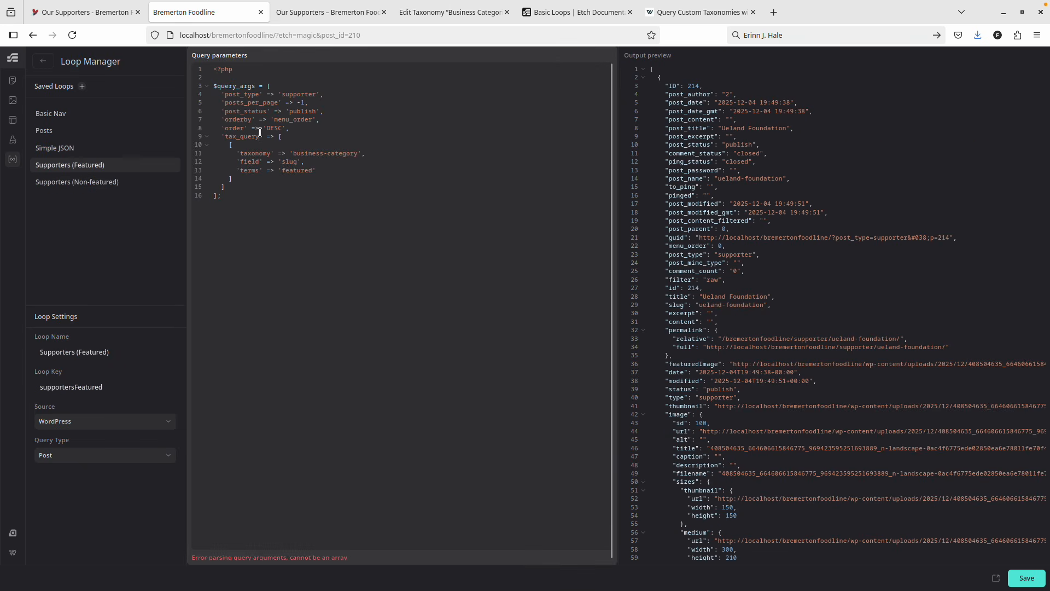
key("ctrl+a")
left_click(141, 182)
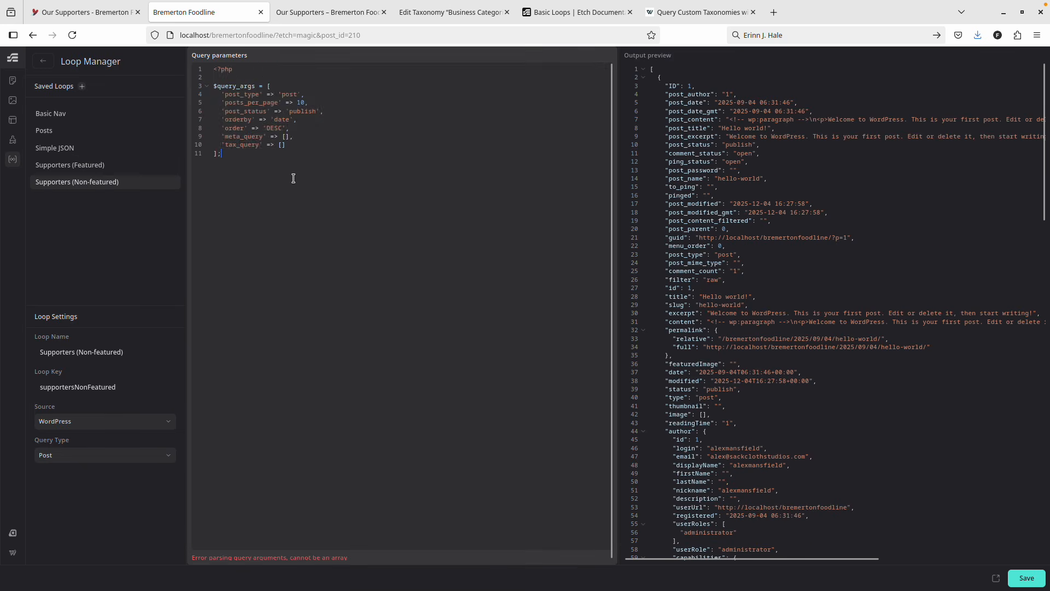
key("ctrl+a")
key("ctrl+z")
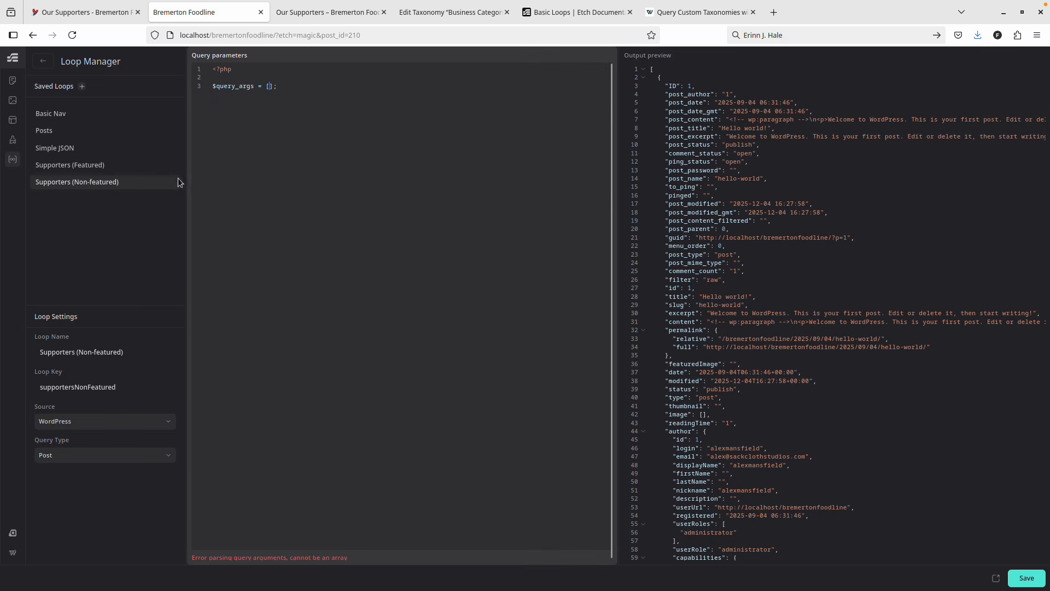
left_click(104, 166)
left_click_drag(230, 197, 213, 86)
left_click(109, 183)
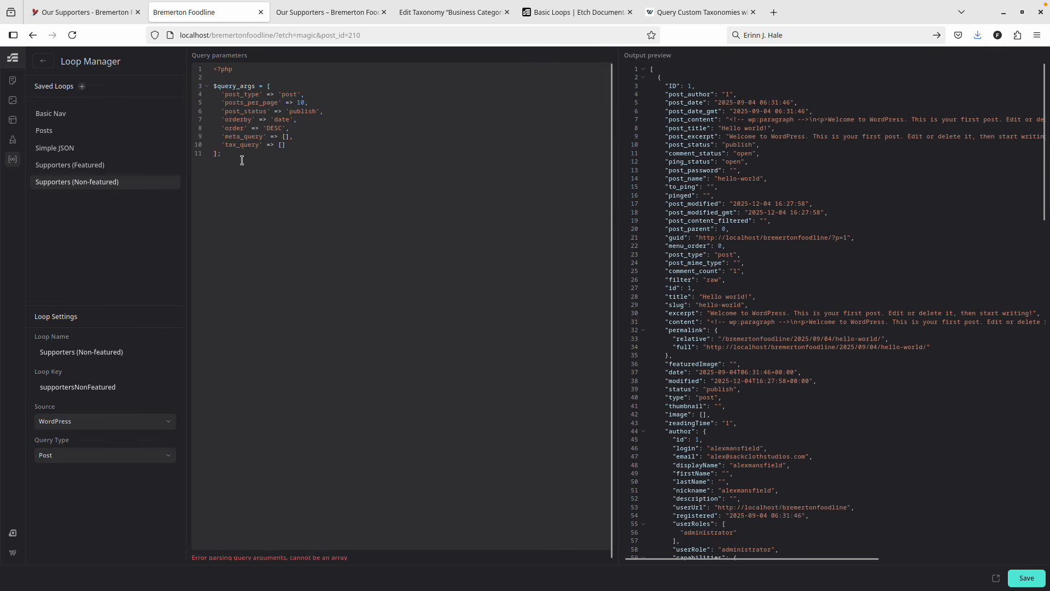
left_click_drag(228, 154, 194, 87)
key("BackSpace")
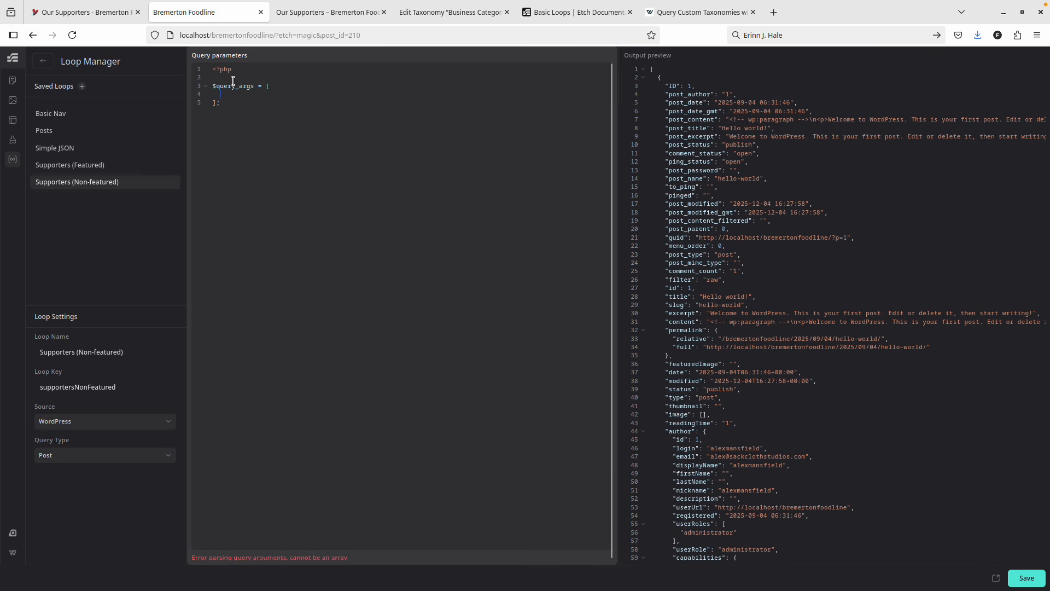
Paste the featured query arguments, including the business-category tax query, into Supporters (Non-featured).
left_click(92, 165)
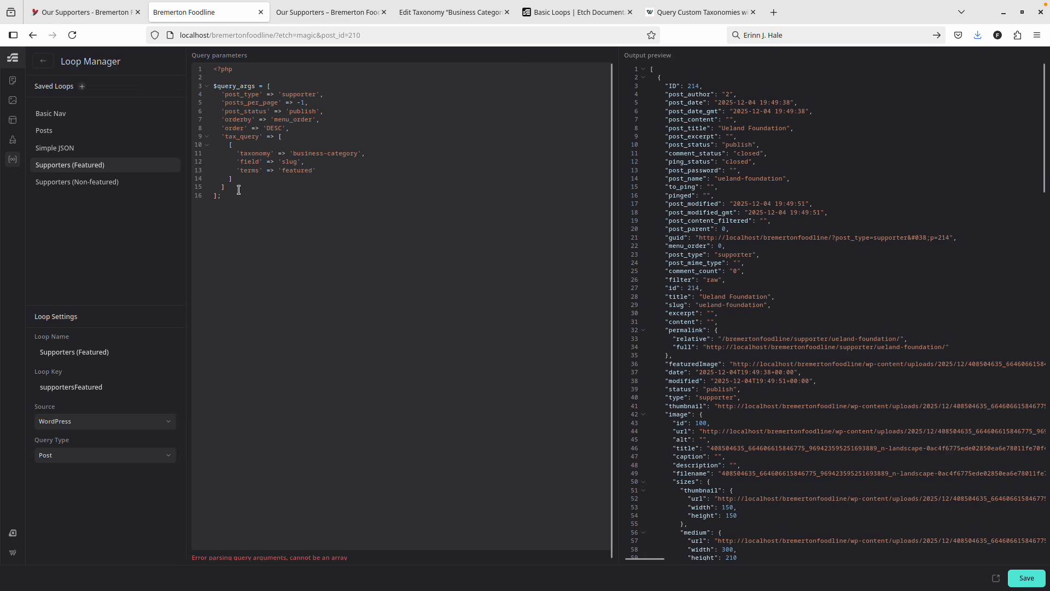
left_click_drag(238, 189, 193, 98)
key("ctrl+c")
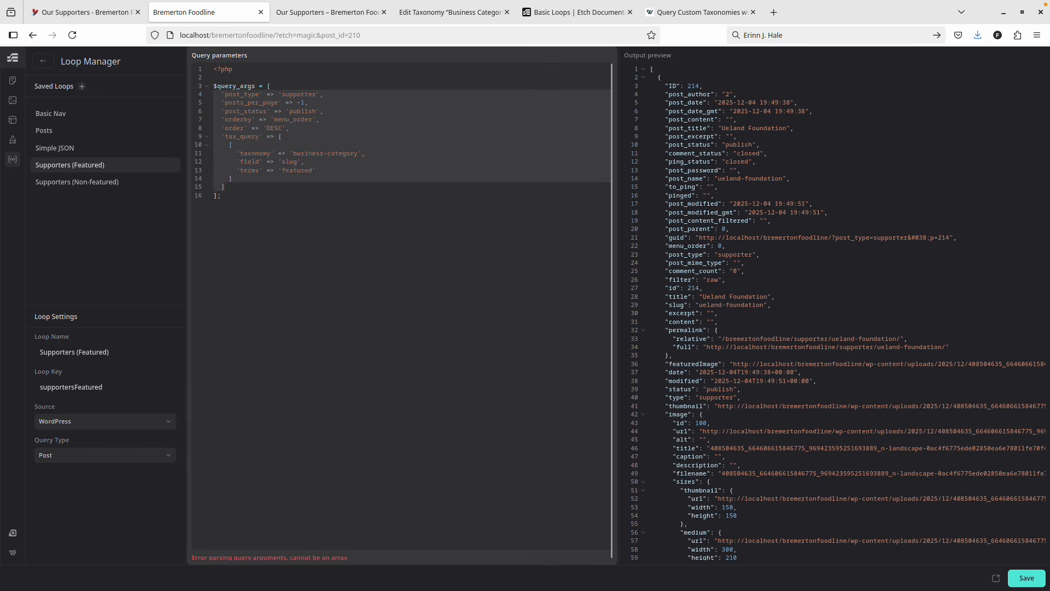
left_click(139, 182)
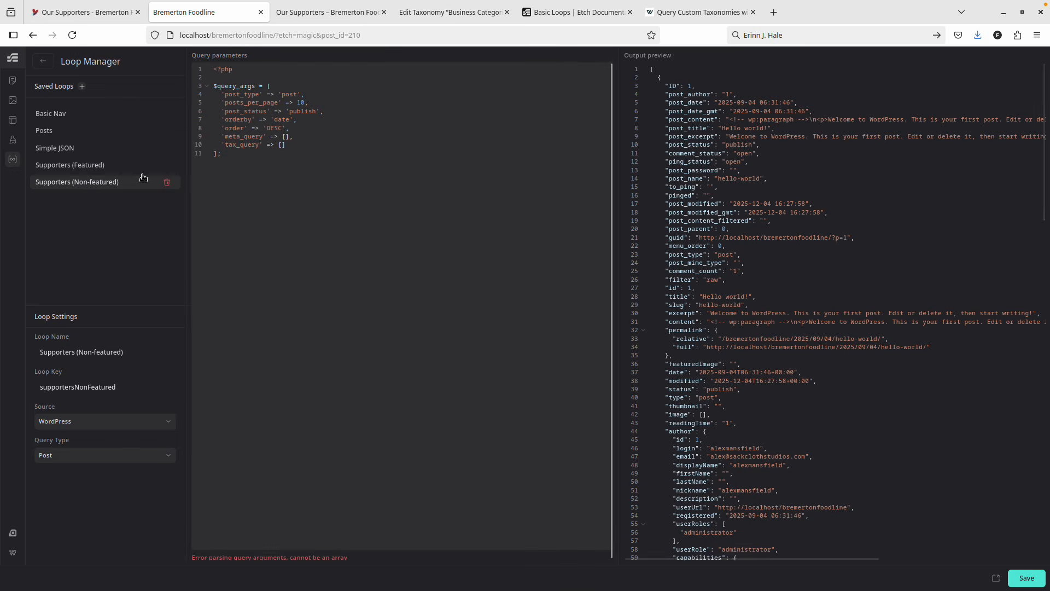
left_click(301, 149)
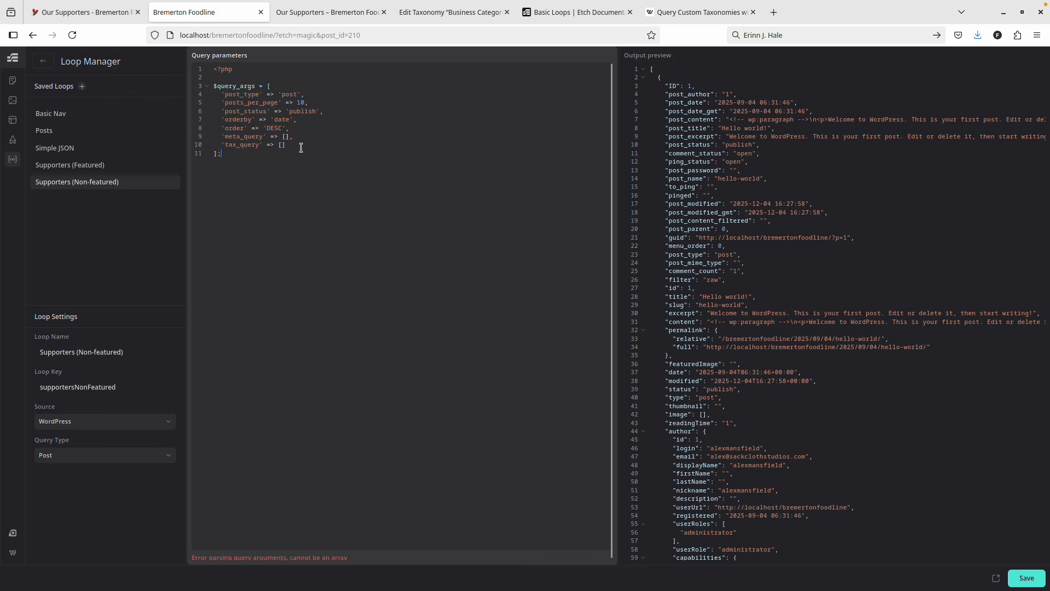
left_click_drag(299, 144, 194, 94)
key("ctrl+v")
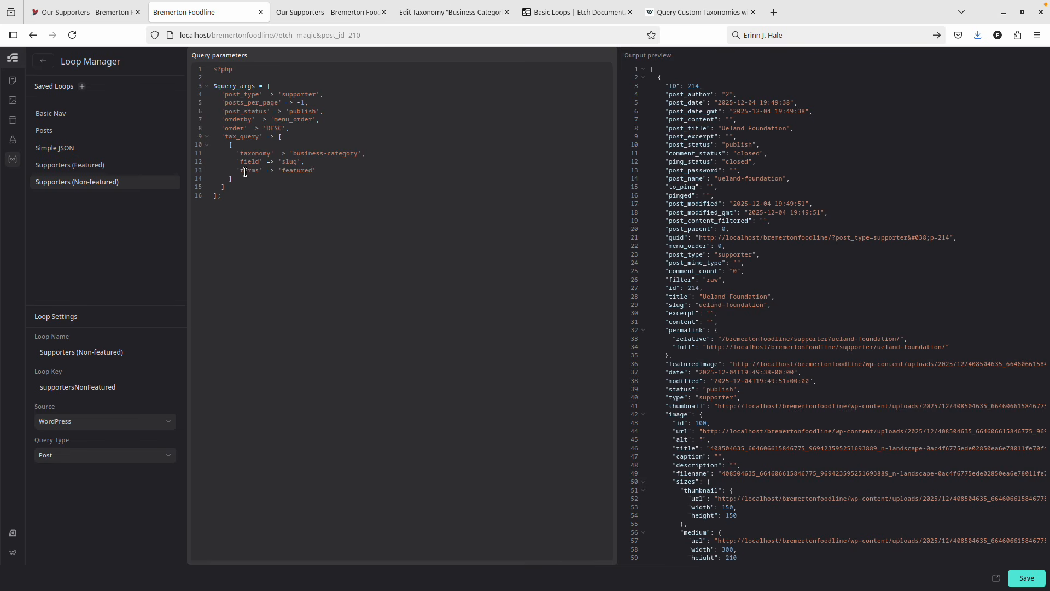
double_click(291, 173)
Delete the 'featured' term from the non-featured tax query, save, and check the live page.
key("BackSpace")
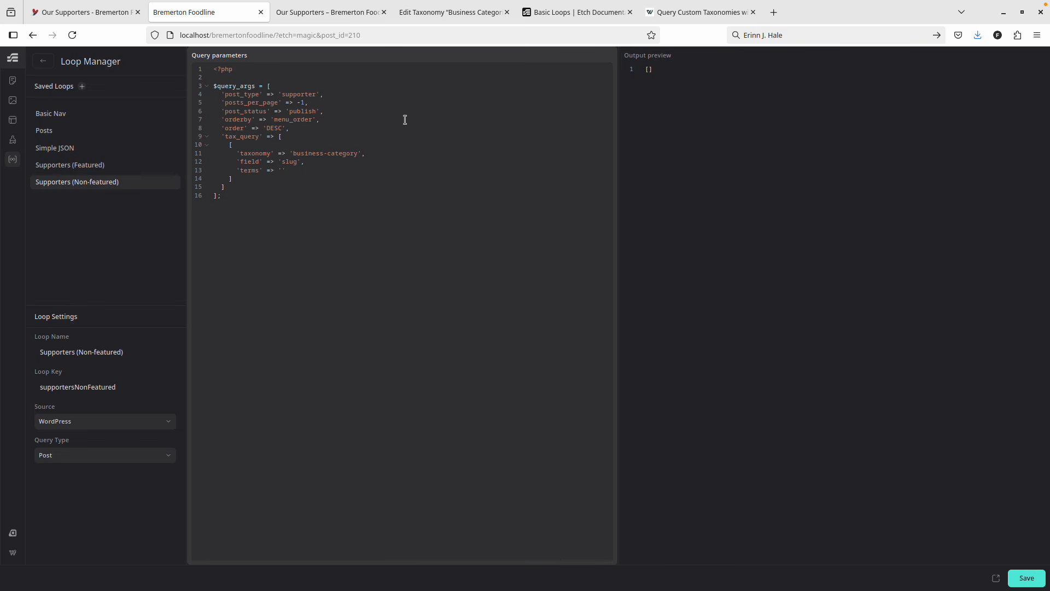
left_click(1026, 578)
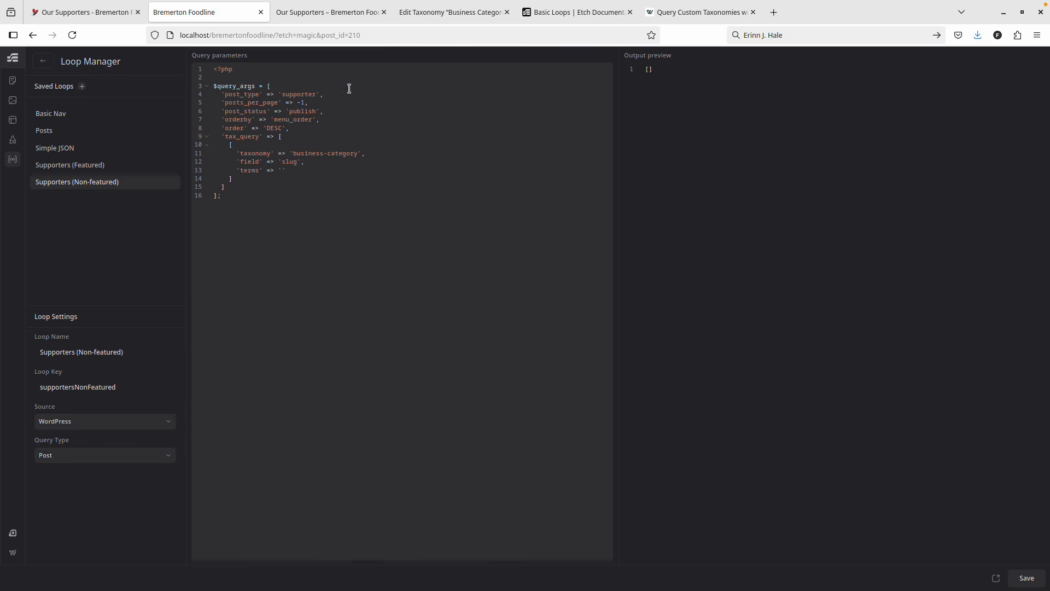
left_click(328, 13)
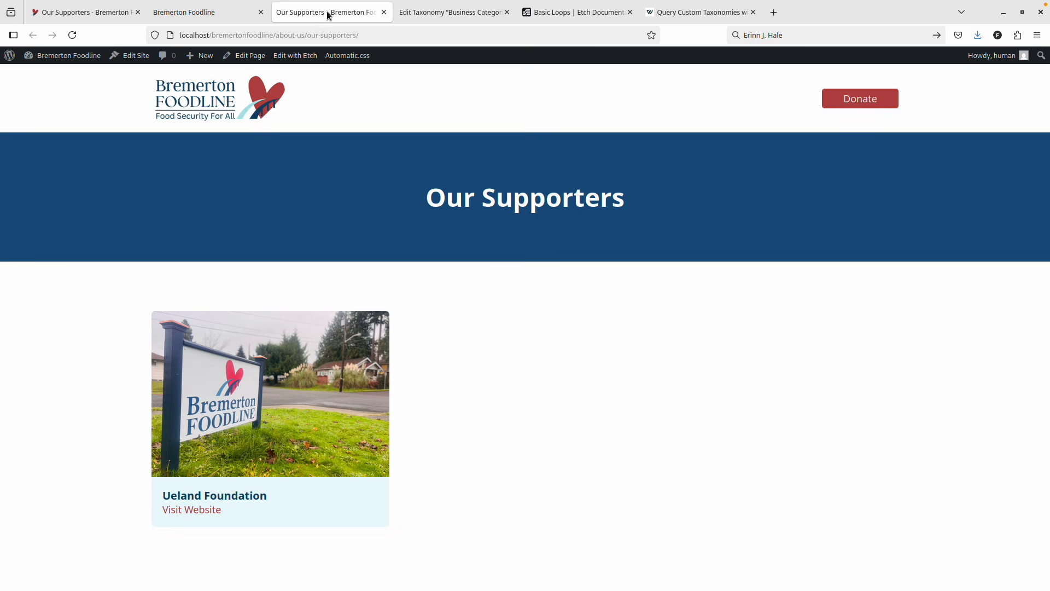
left_click(247, 13)
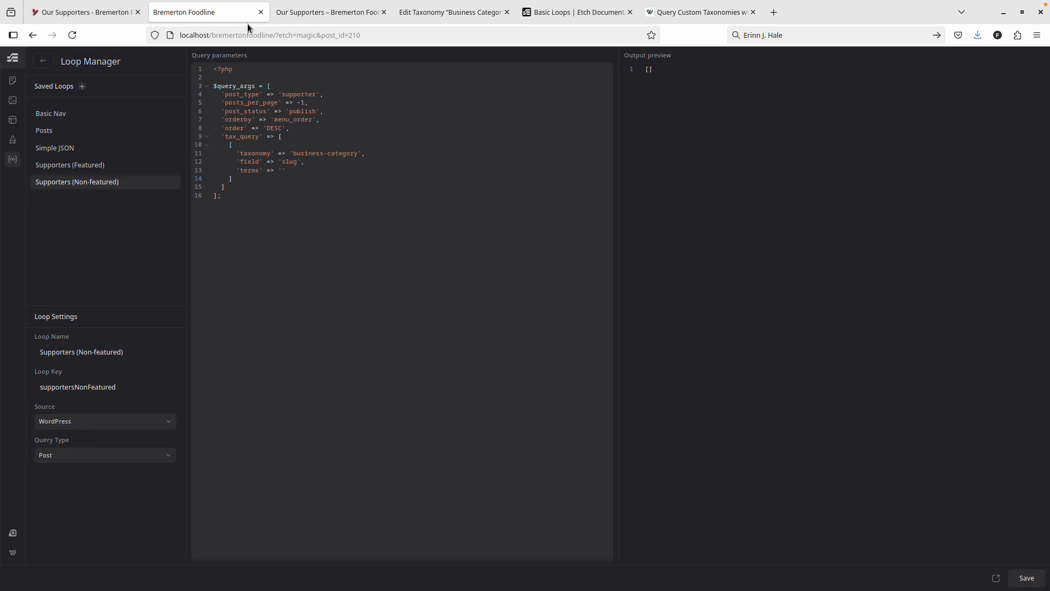
left_click(344, 13)
left_click(252, 13)
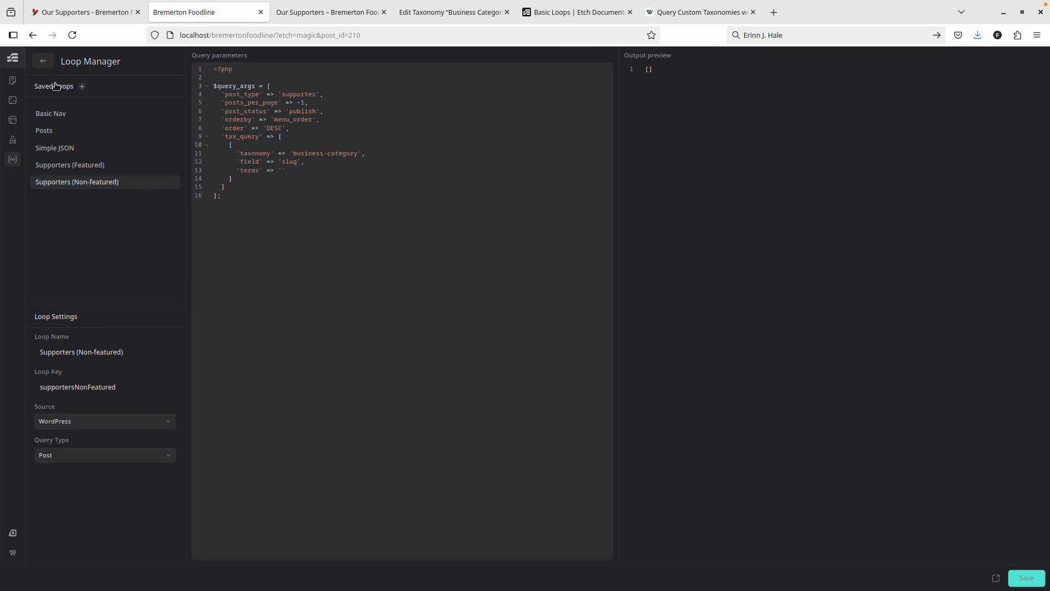
key("Escape")
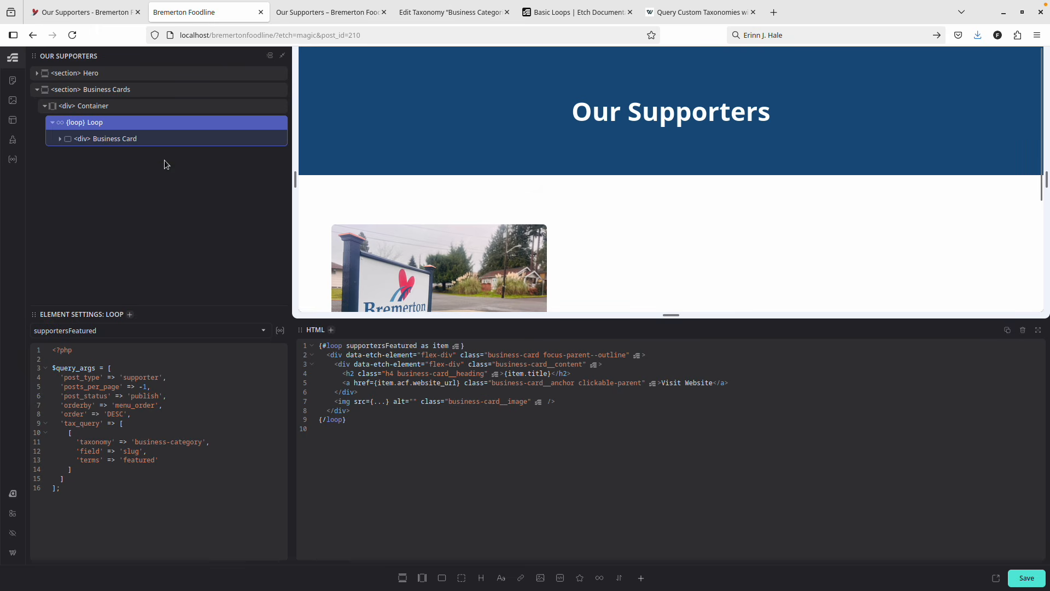
Select the Business Cards section in the structure panel and bring up its context menu.
left_click(130, 95)
right_click(162, 92)
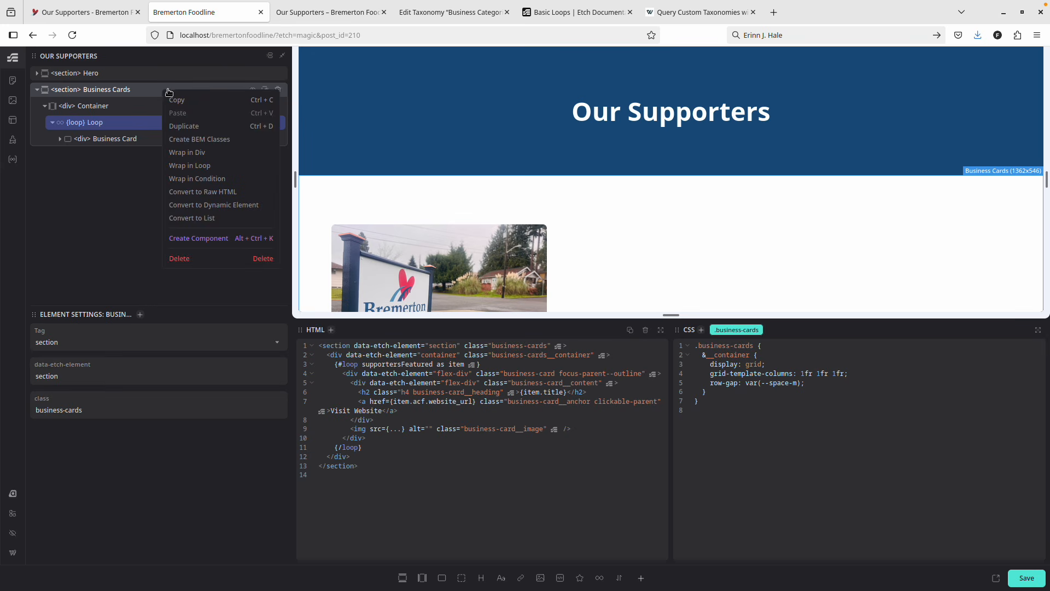
Duplicate the Business Cards section, set the copy's loop to Supporters (Non-featured), and save.
left_click(194, 126)
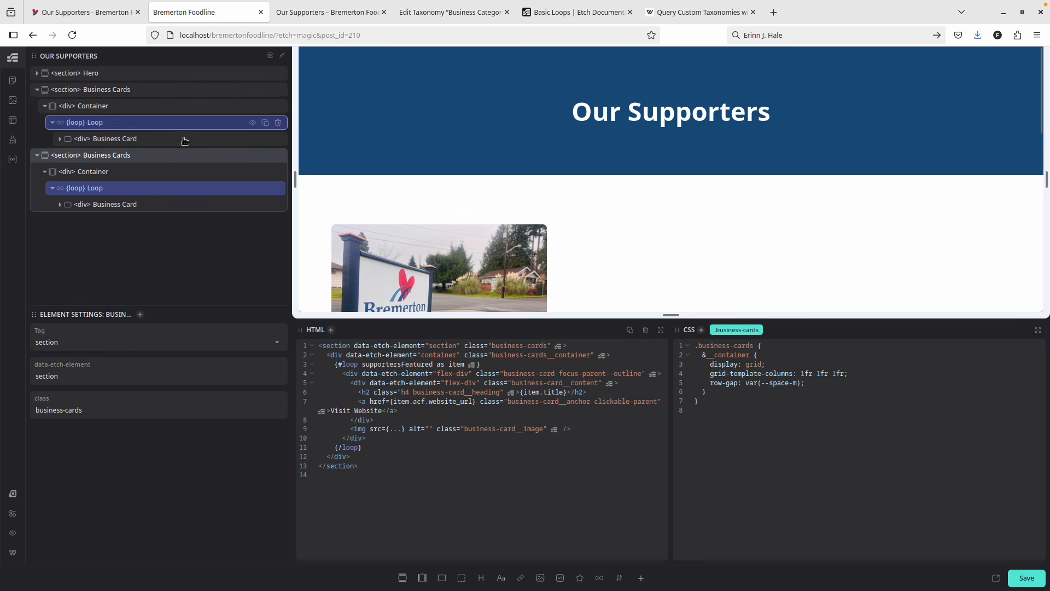
left_click(154, 193)
left_click(111, 123)
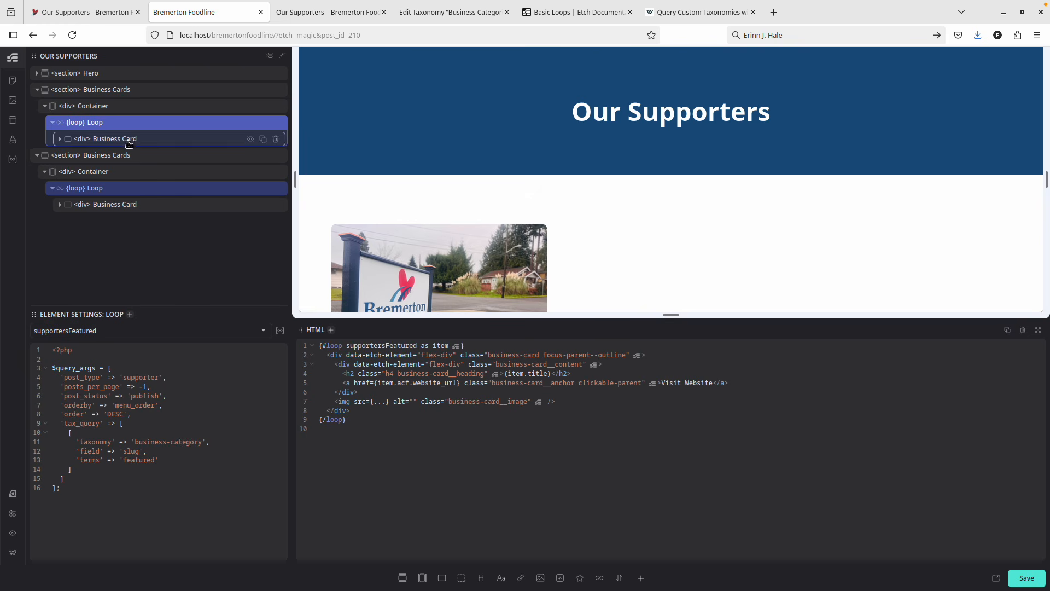
left_click(119, 190)
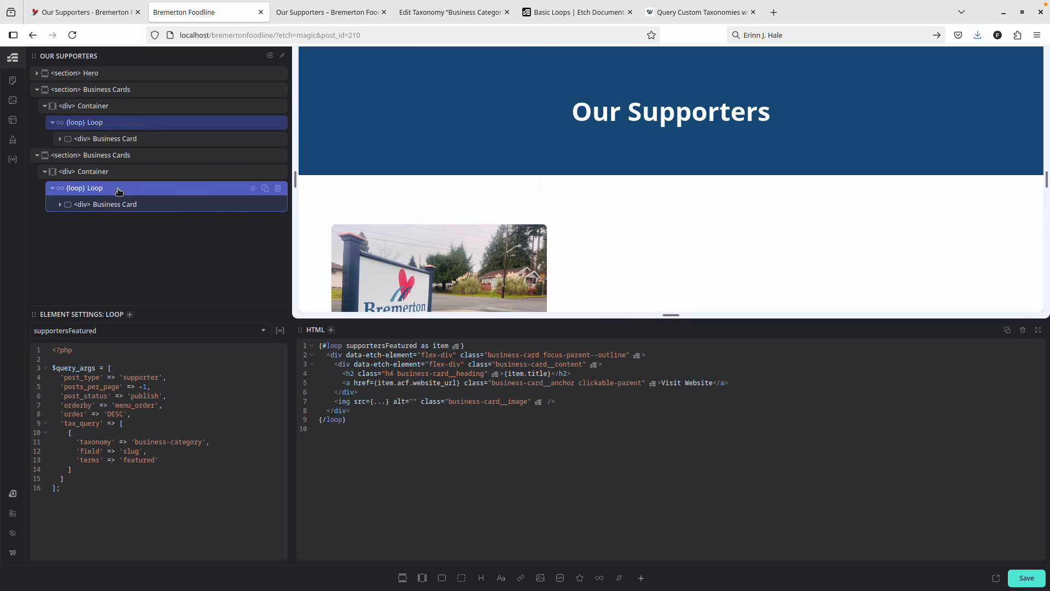
left_click(141, 329)
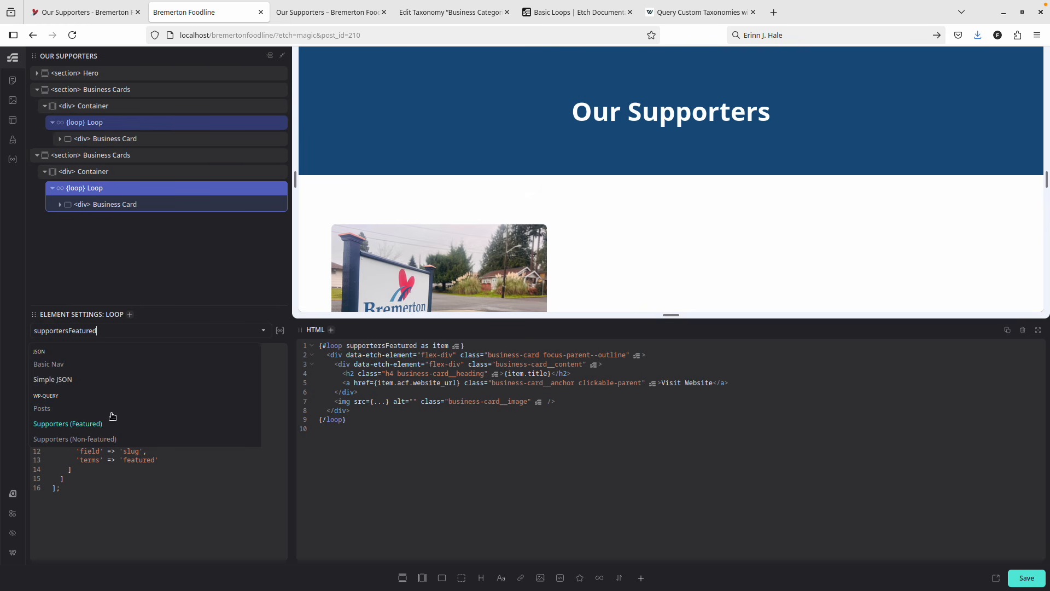
left_click(104, 437)
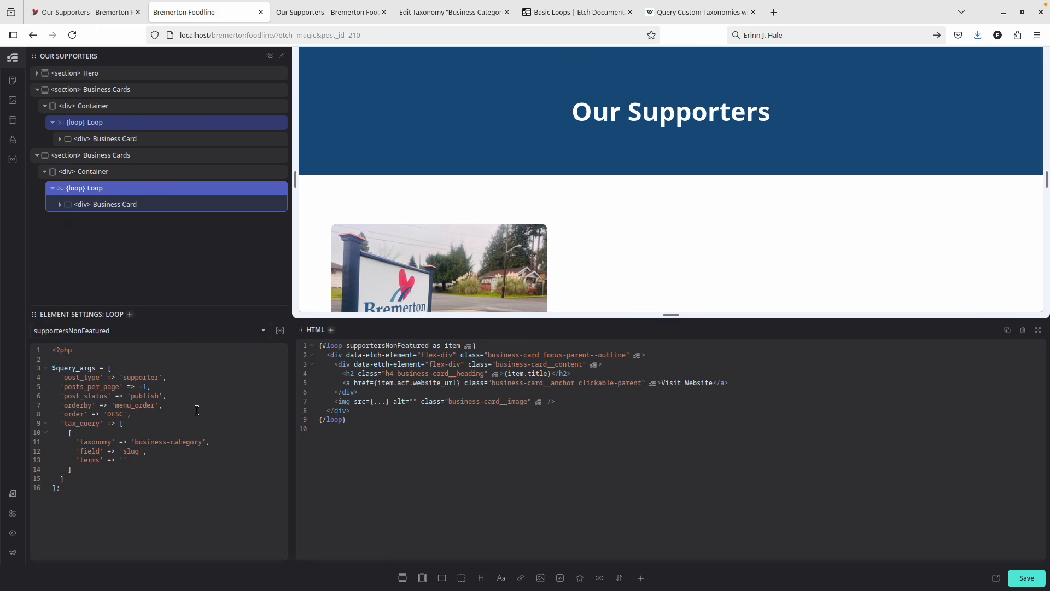
scroll(508, 252, "down", 6)
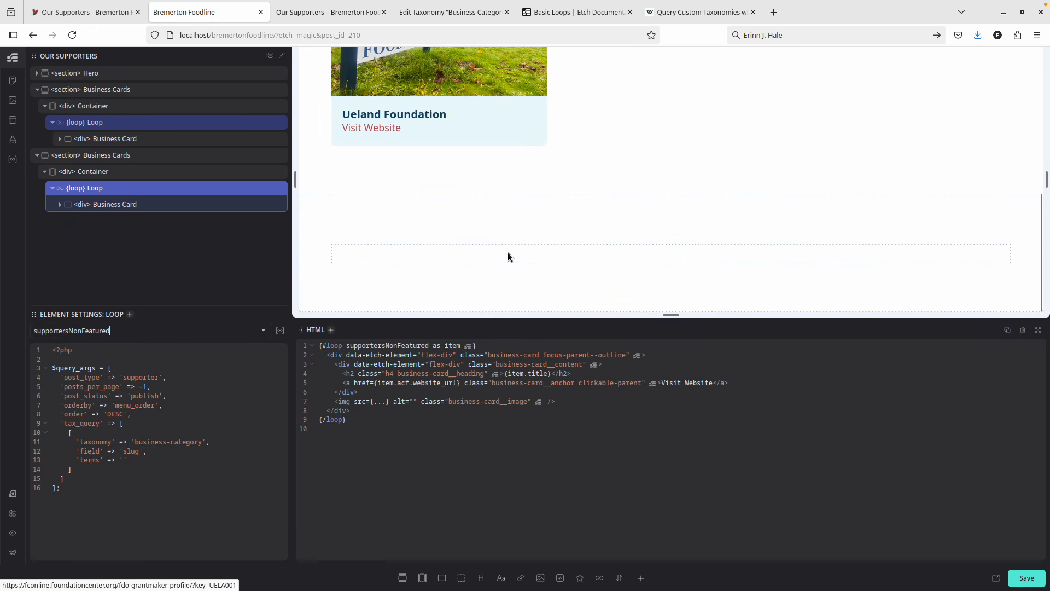
left_click(1027, 578)
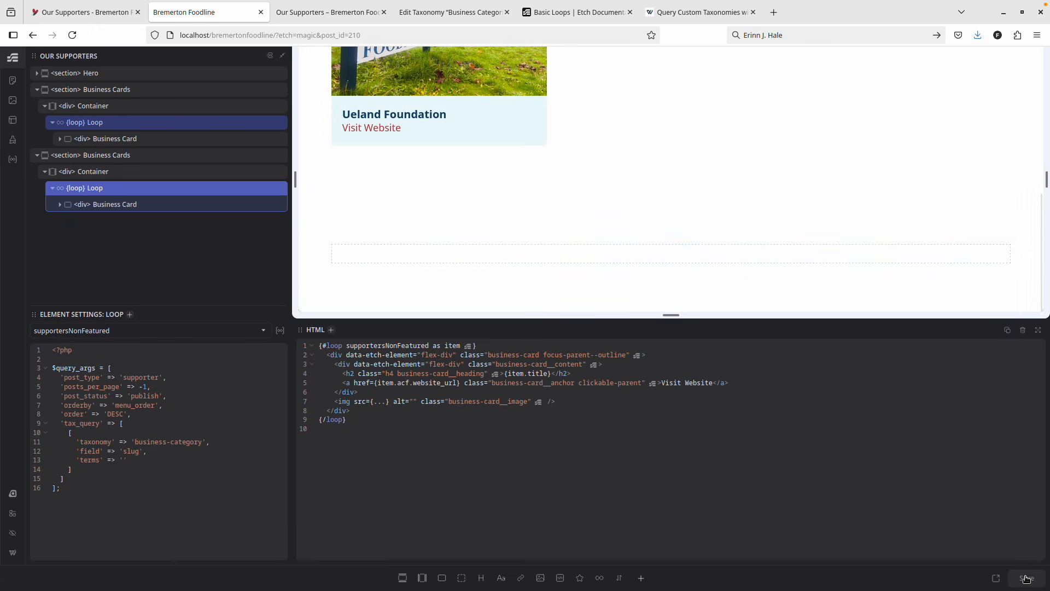
left_click(312, 20)
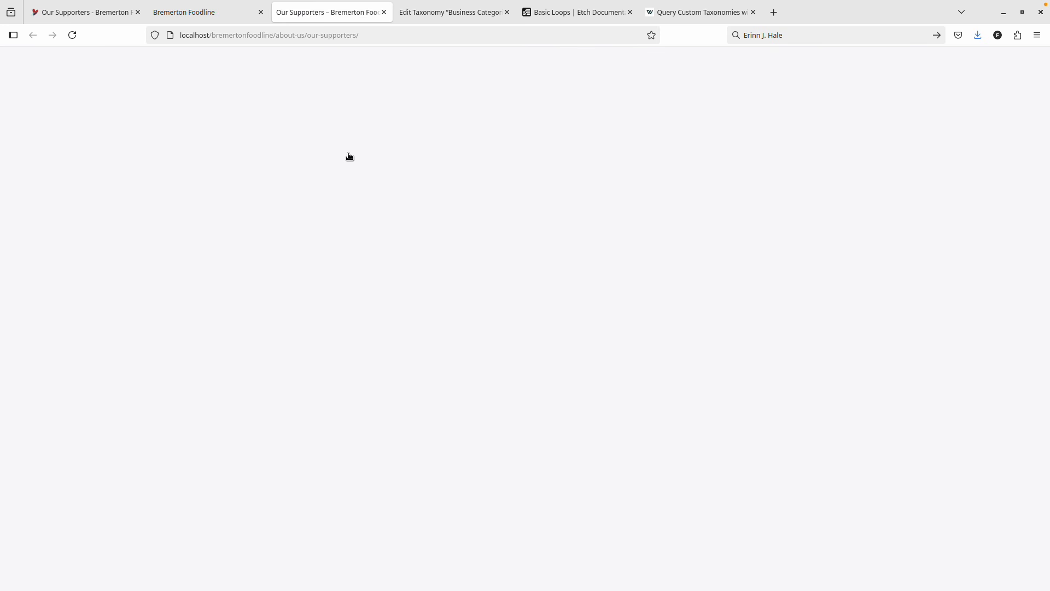
Scroll through the live Our Supporters cards, then go back to the Etch builder.
scroll(403, 227, "down", 3)
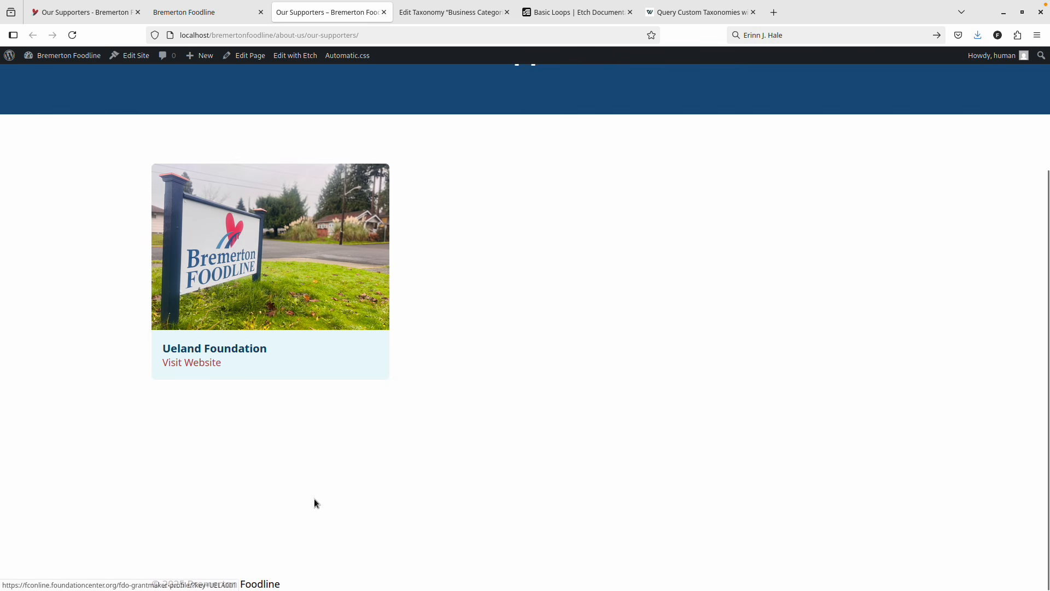
left_click(203, 14)
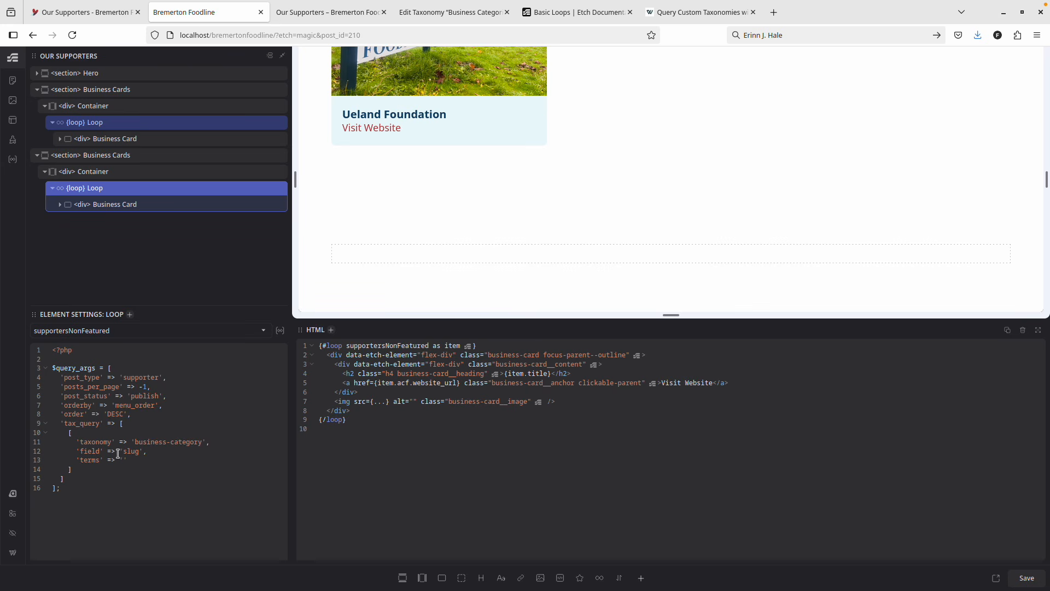
Fill the supportersNonFeatured query's empty terms value with 'featured', then select the first section's Container.
left_click_drag(94, 468, 48, 433)
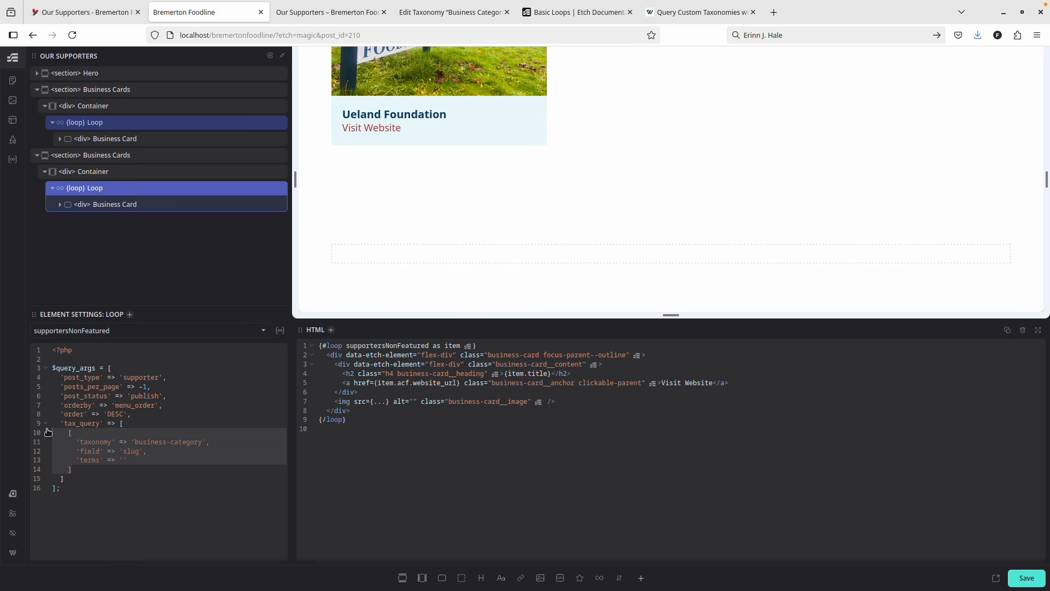
left_click(123, 459)
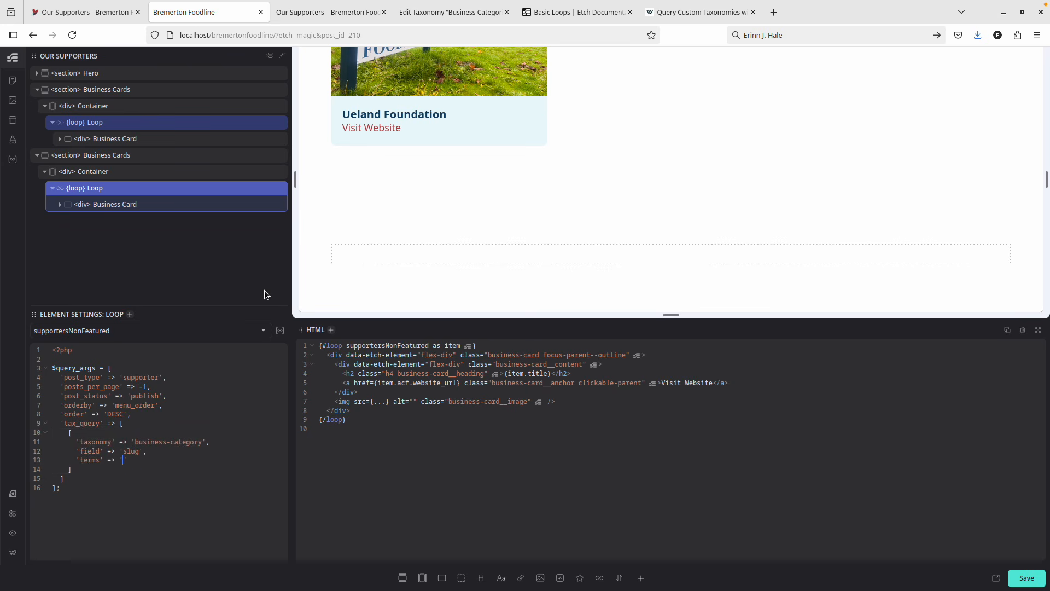
type("featured")
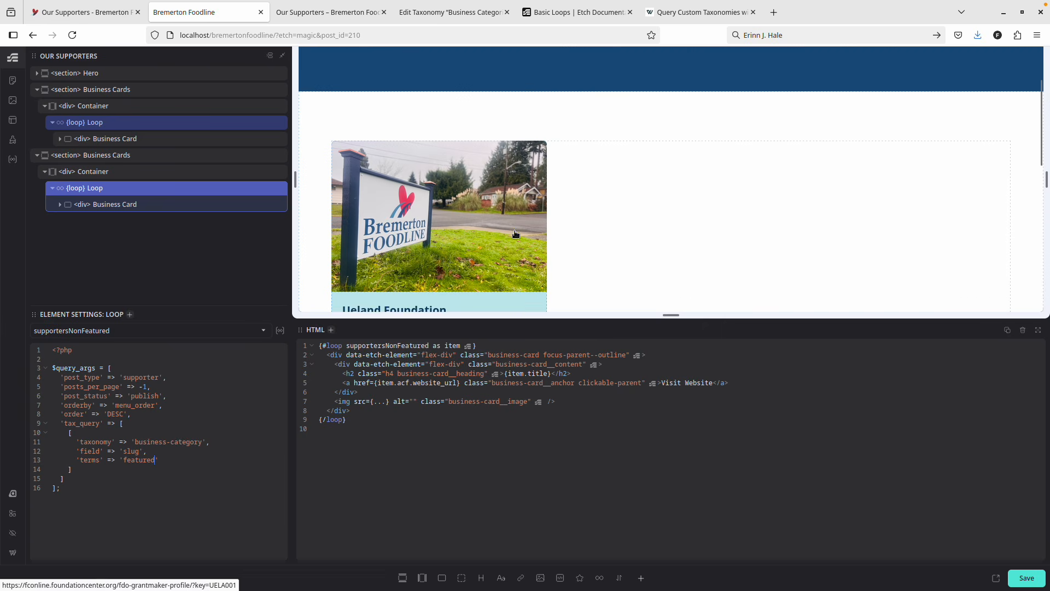
left_click(136, 90)
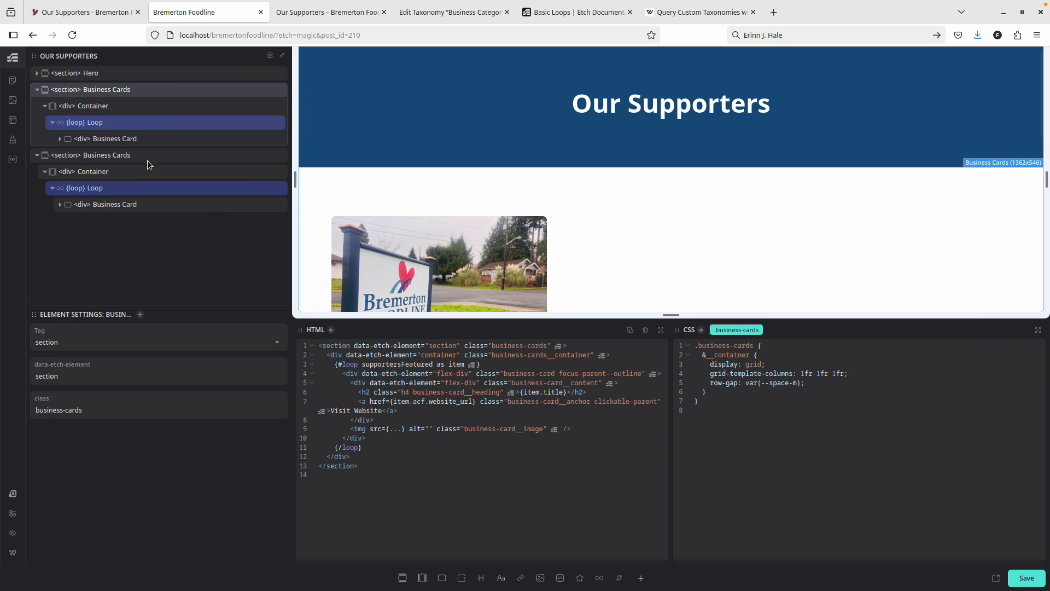
left_click(101, 109)
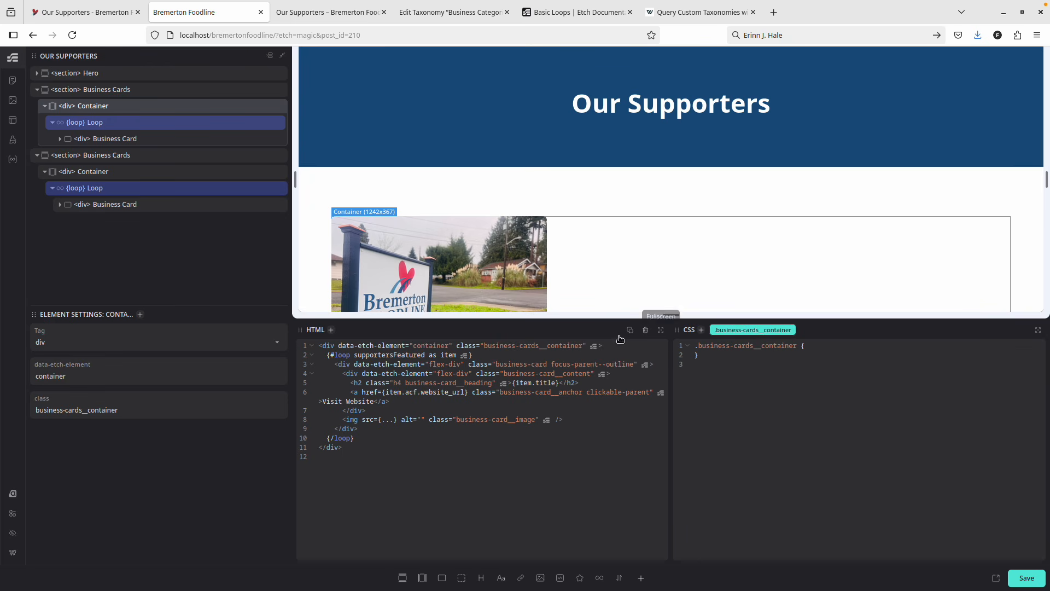
Add the class business-cards__container--featured to the first Business Cards container.
left_click(701, 329)
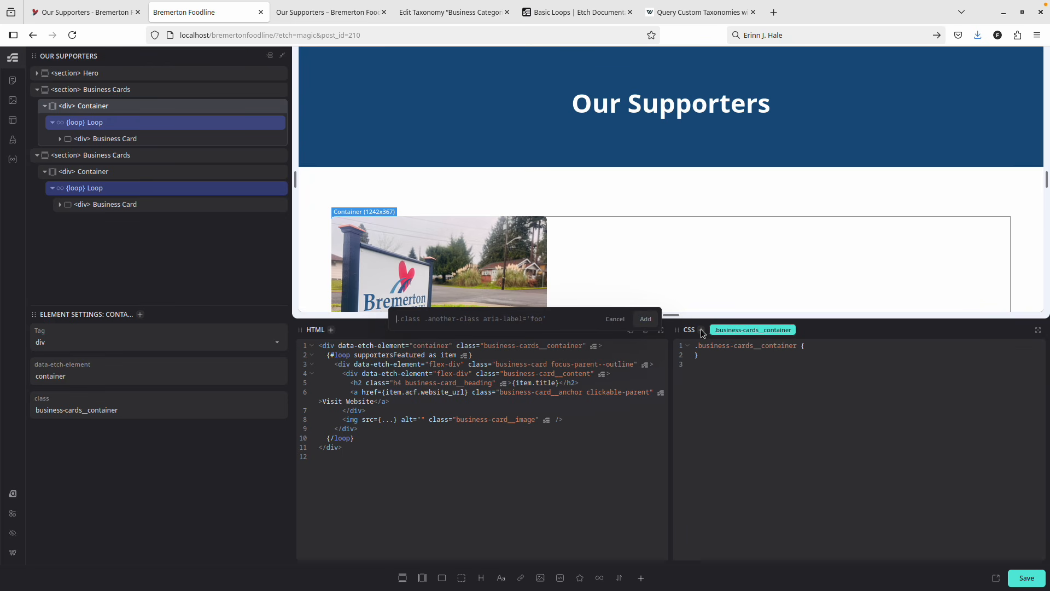
type(".bu")
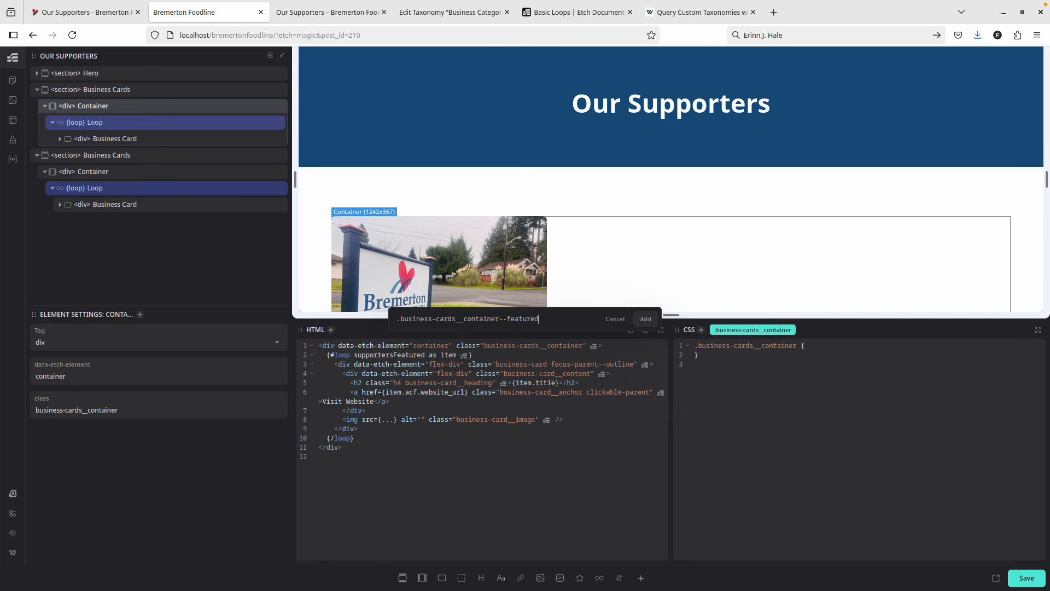
key("ctrl+a")
key("Return")
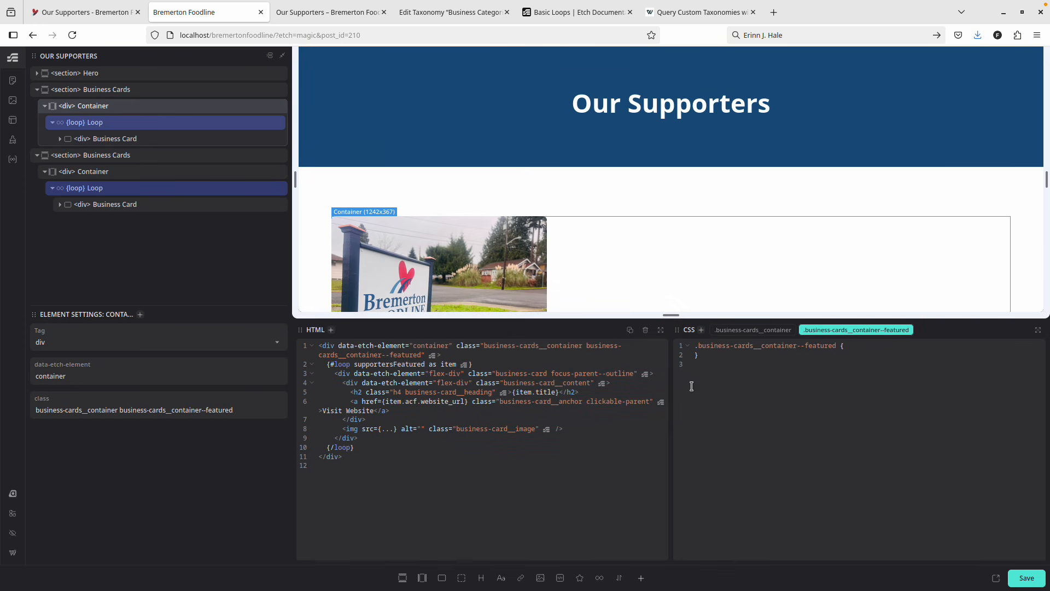
left_click_drag(838, 347, 752, 346)
key("ctrl+c")
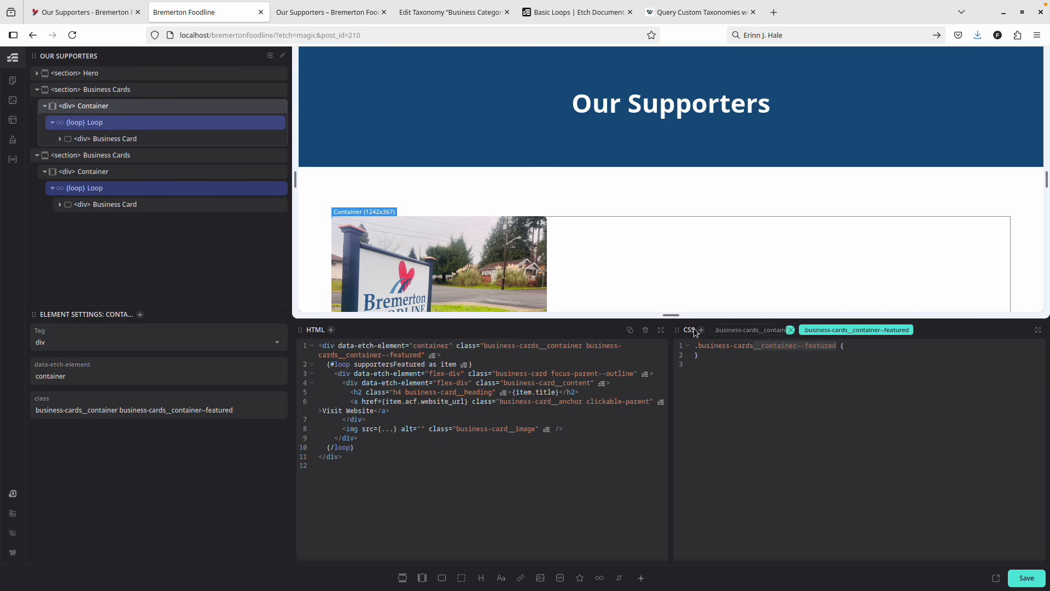
left_click(130, 91)
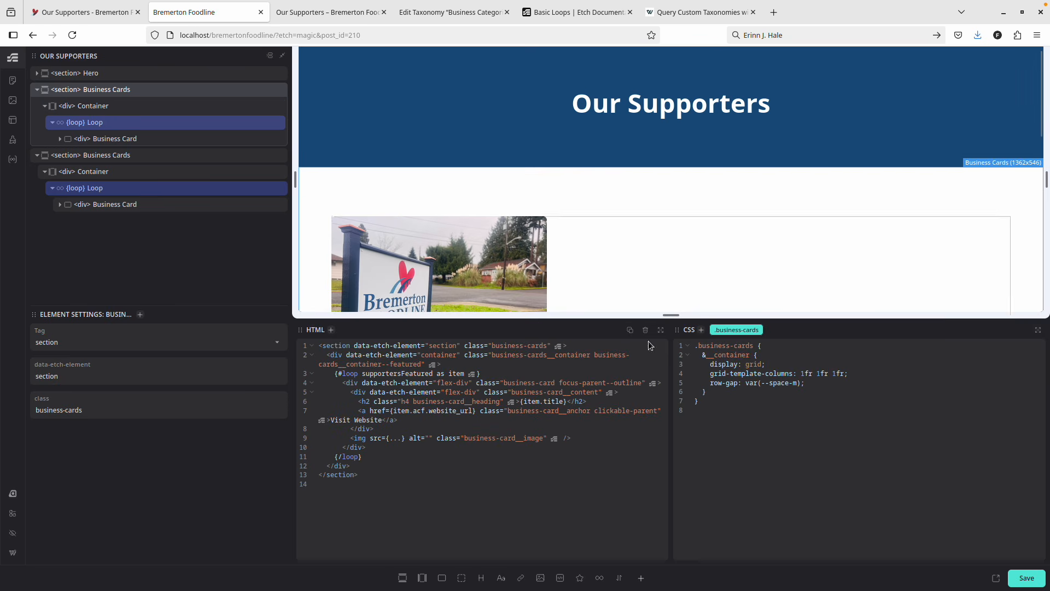
Create an &__container--featured rule after the container rule in the section CSS.
left_click(721, 394)
key("Return")
key("Return")
key("ctrl+v")
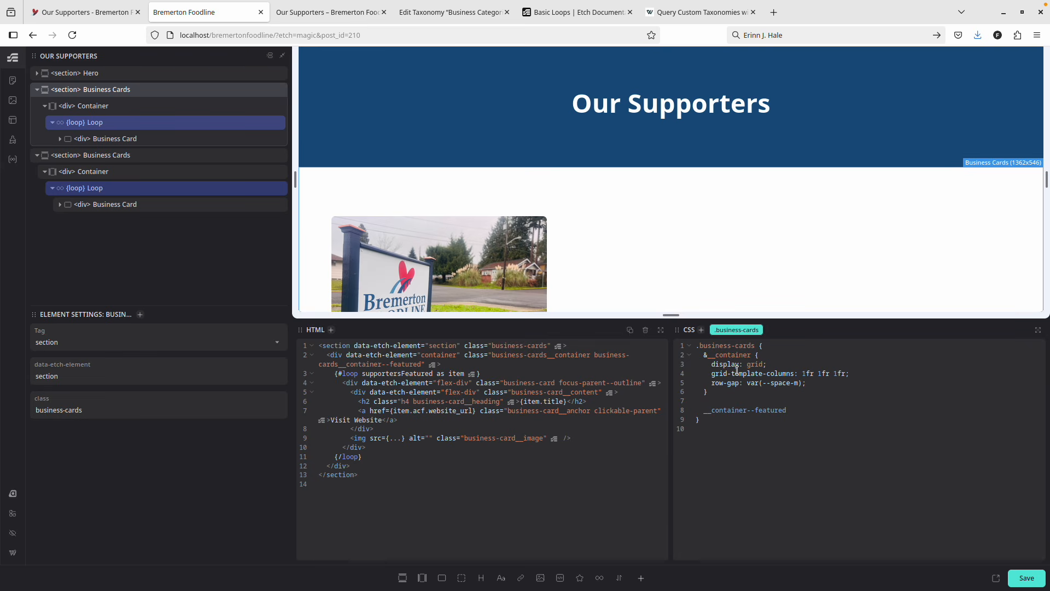
left_click(704, 410)
type("&")
Give the featured rule grid-template-columns: 1fr 1fr, save with Ctrl+S, and check the live page.
left_click_drag(712, 374, 852, 374)
key("ctrl+c")
left_click(745, 419)
key("ctrl+v")
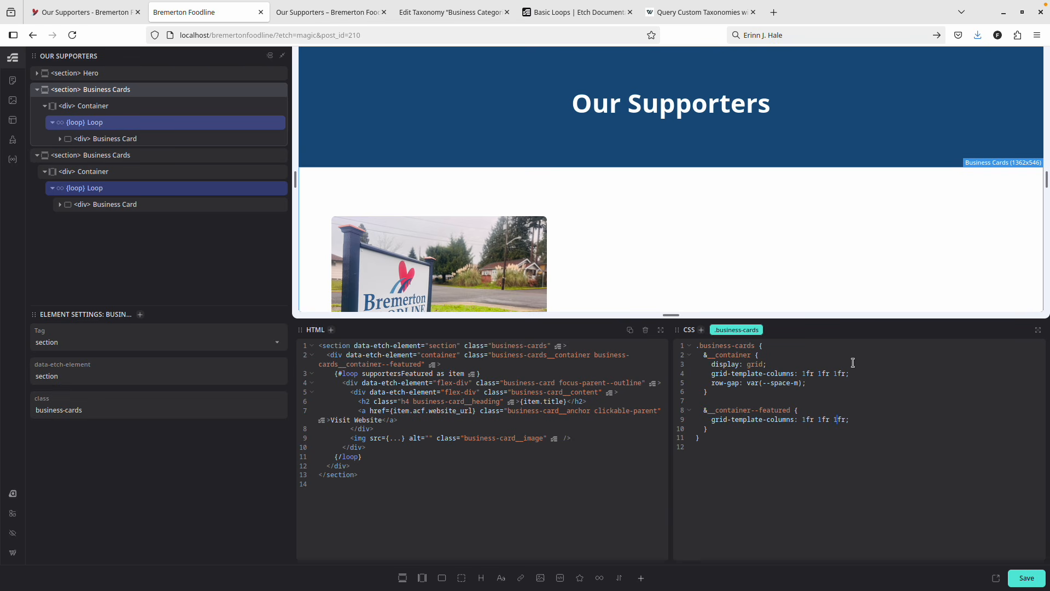
key("Delete")
key("Delete")
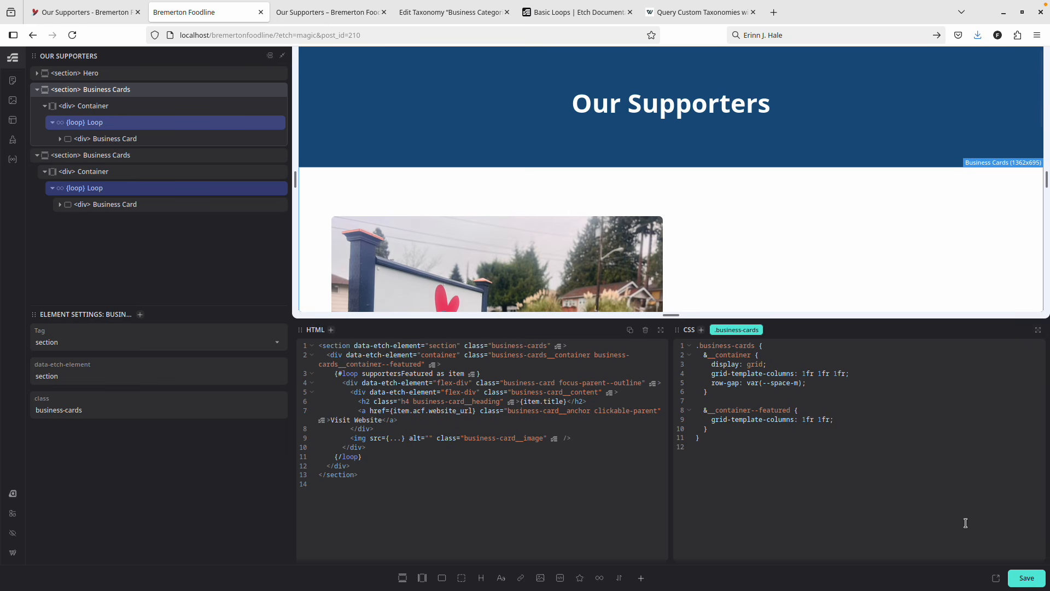
key("ctrl+s")
scroll(614, 225, "down", 3)
scroll(614, 224, "down", 3)
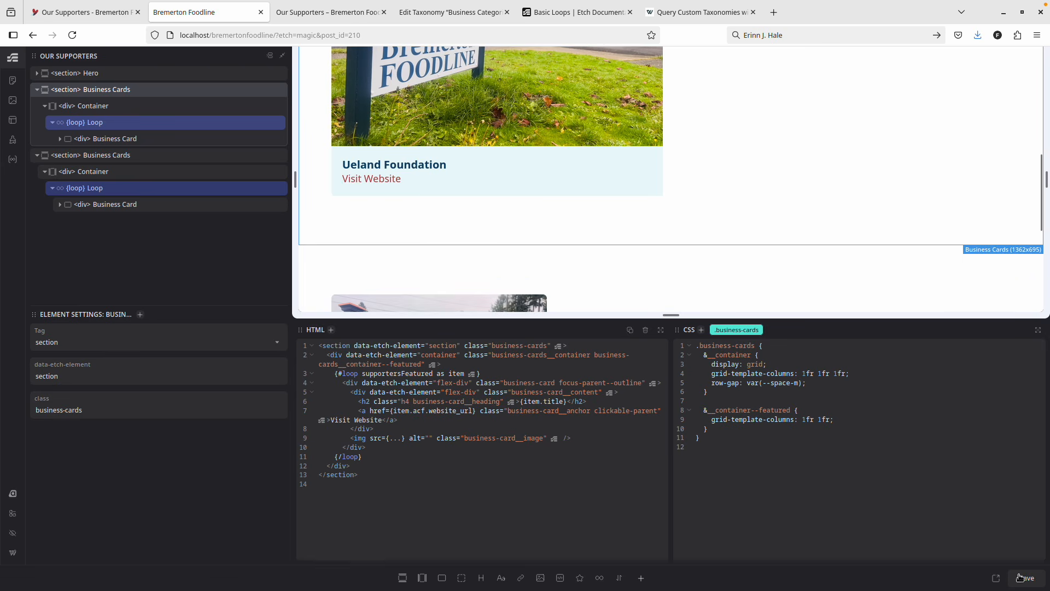
scroll(503, 156, "down", 2)
scroll(502, 143, "down", 3)
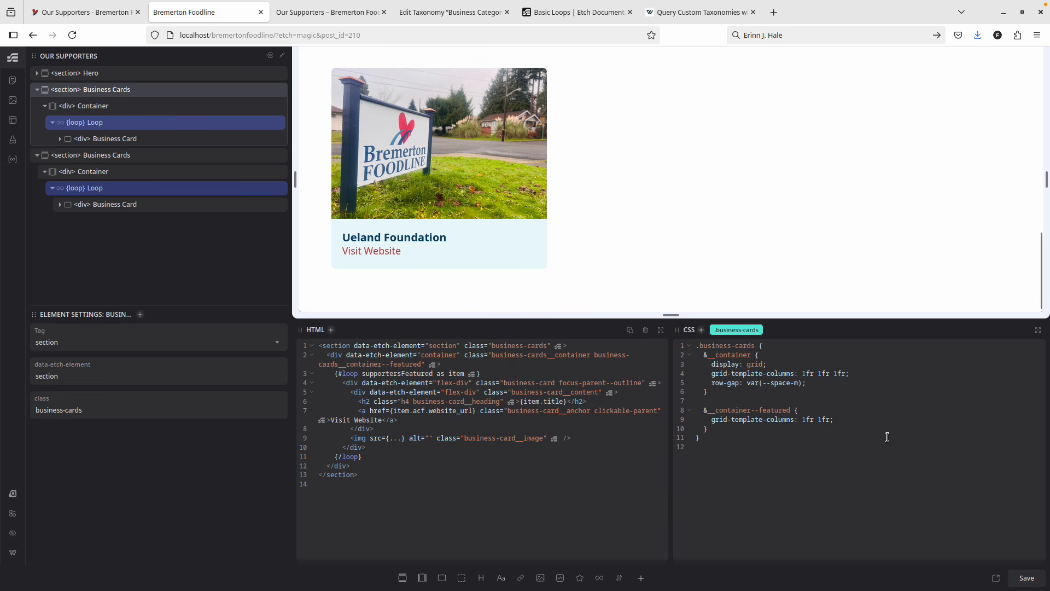
left_click(323, 12)
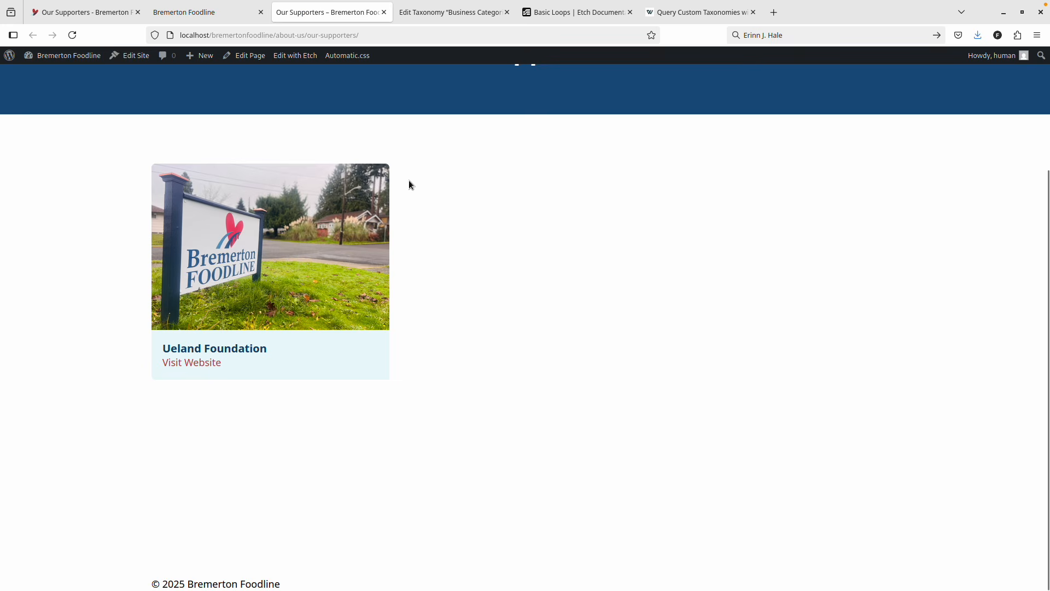
Scroll the live Our Supporters page to compare the wide Ueland Foundation card with the smaller card below.
scroll(560, 206, "down", 3)
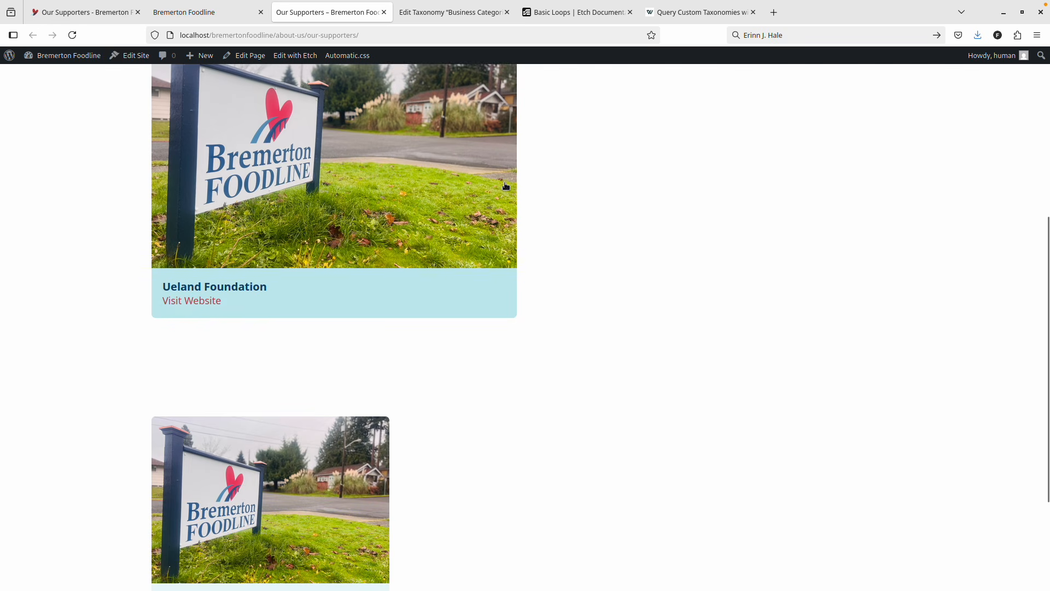
scroll(405, 254, "down", 3)
scroll(702, 381, "up", 1)
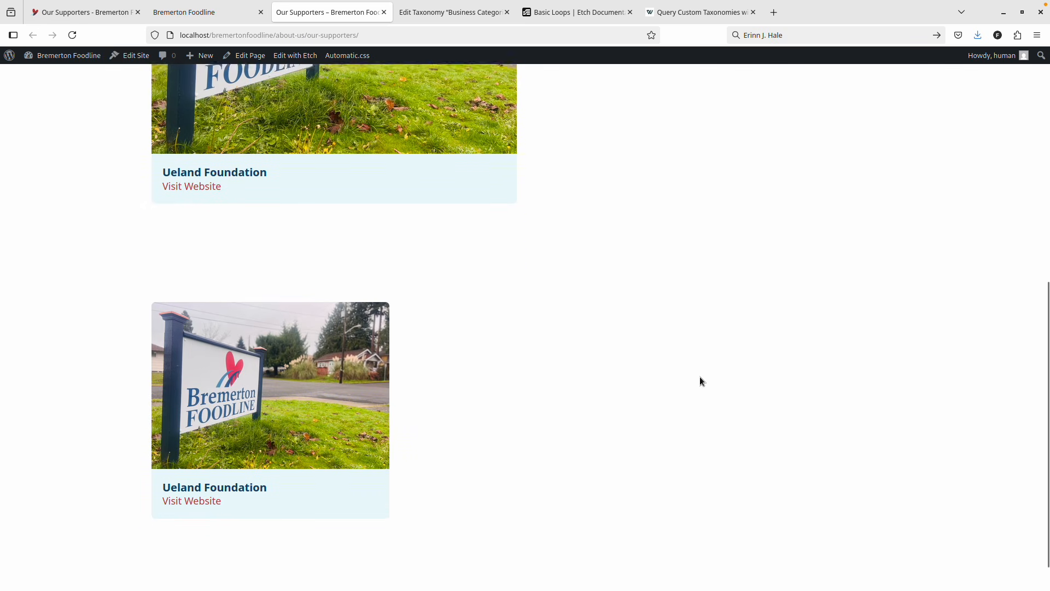
scroll(698, 377, "up", 3)
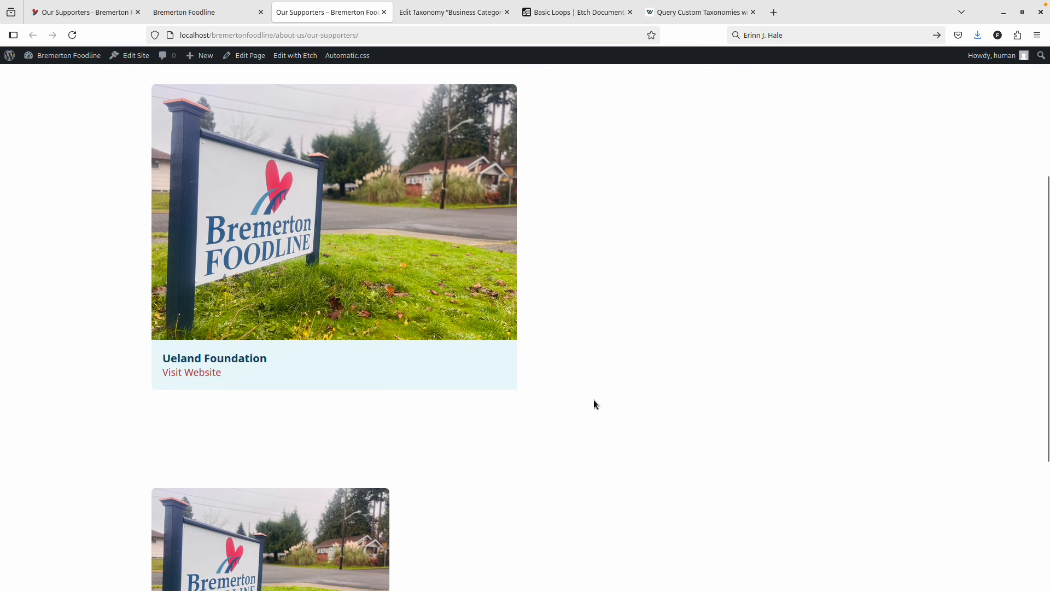
scroll(595, 404, "down", 3)
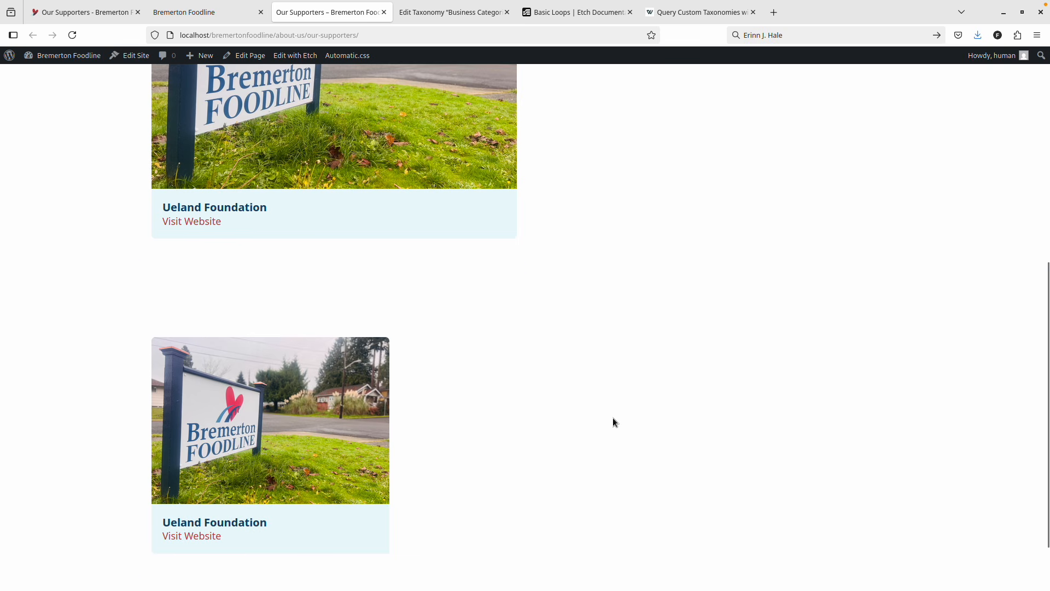
scroll(611, 419, "up", 5)
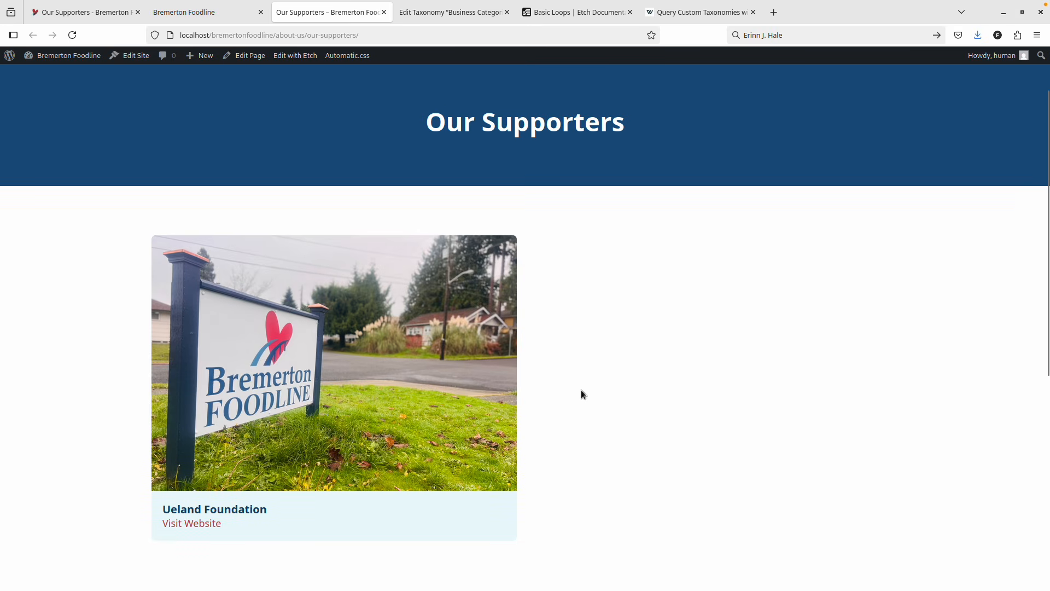